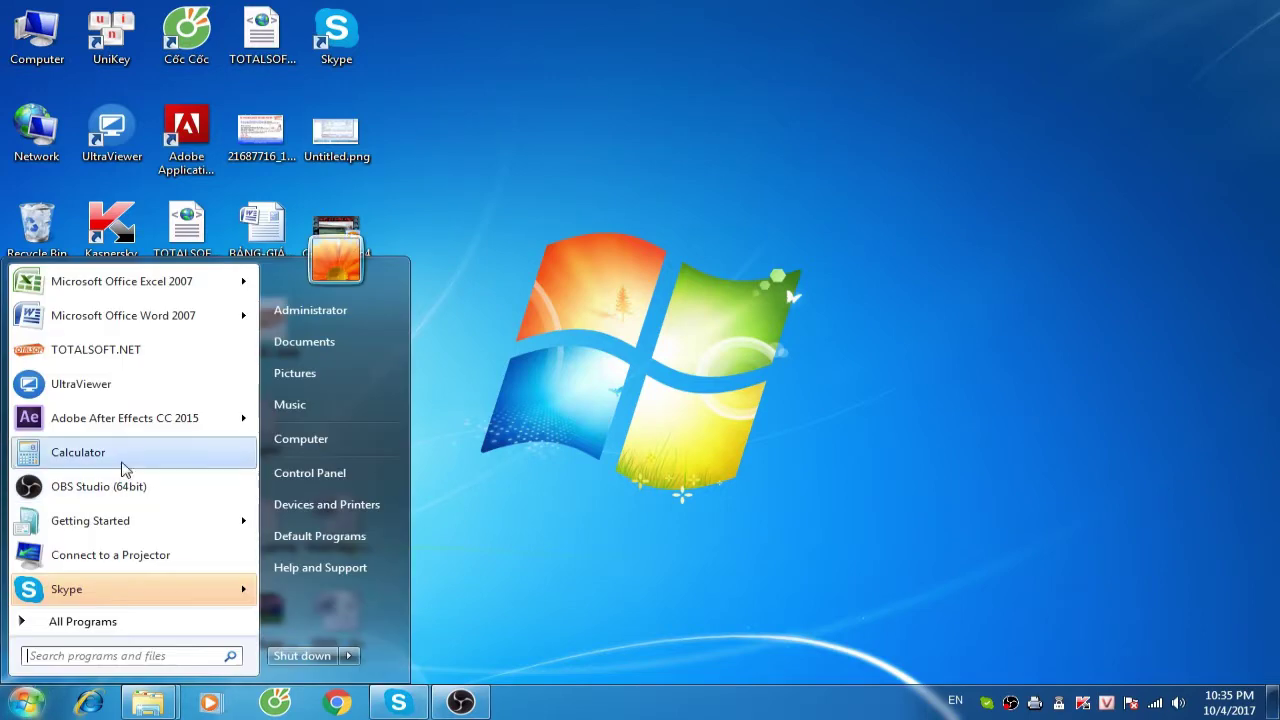
# Launch Microsoft Office Word 2007 from the Start menu with a blank document
pyautogui.click(170, 320)
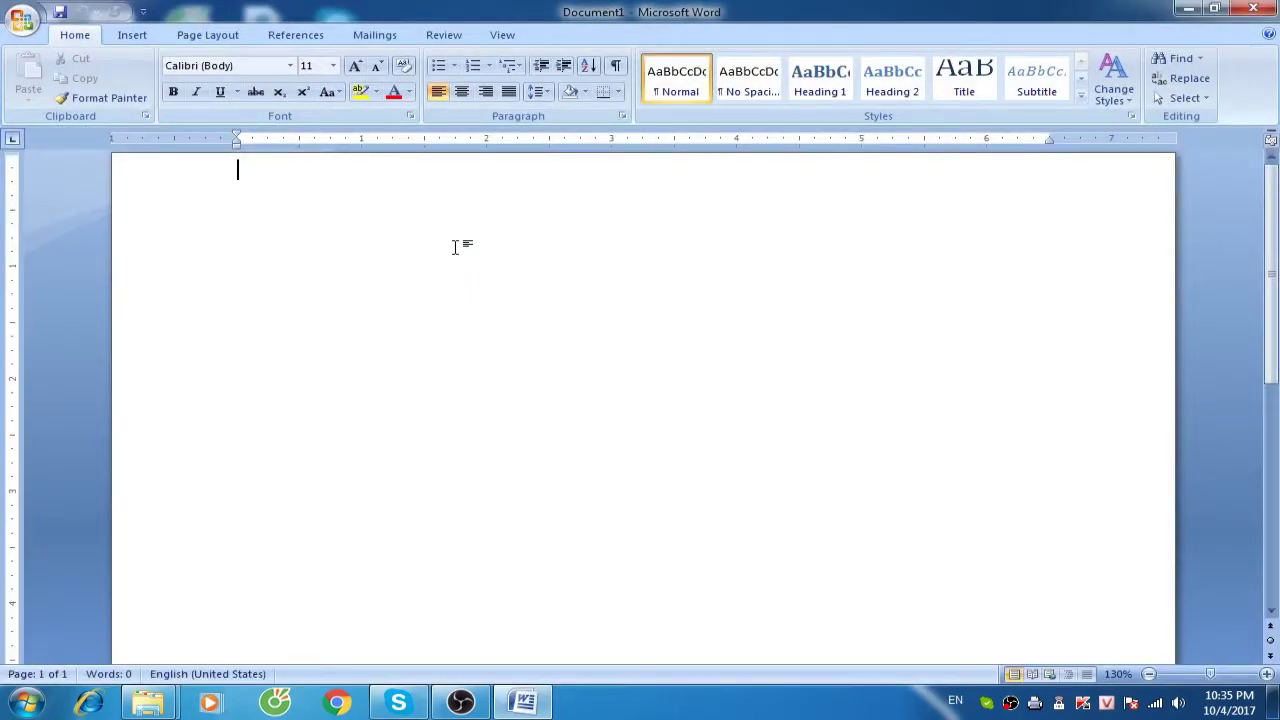
# Type the opening sentence about the production company model taking its products into construction works
pyautogui.write('Mô hình của 12')
pyautogui.press('BackSpace')
pyautogui.write('coon')
pyautogui.write('g ty san')
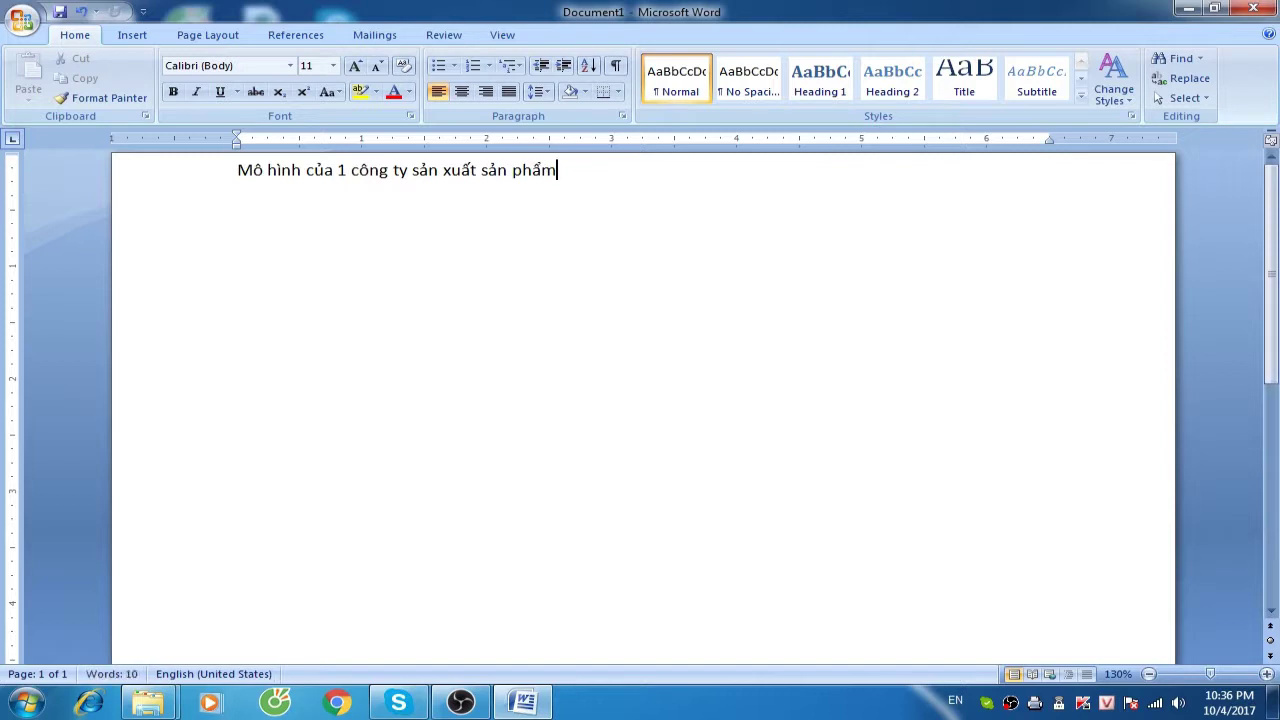
pyautogui.write(' - Và mang sản p')
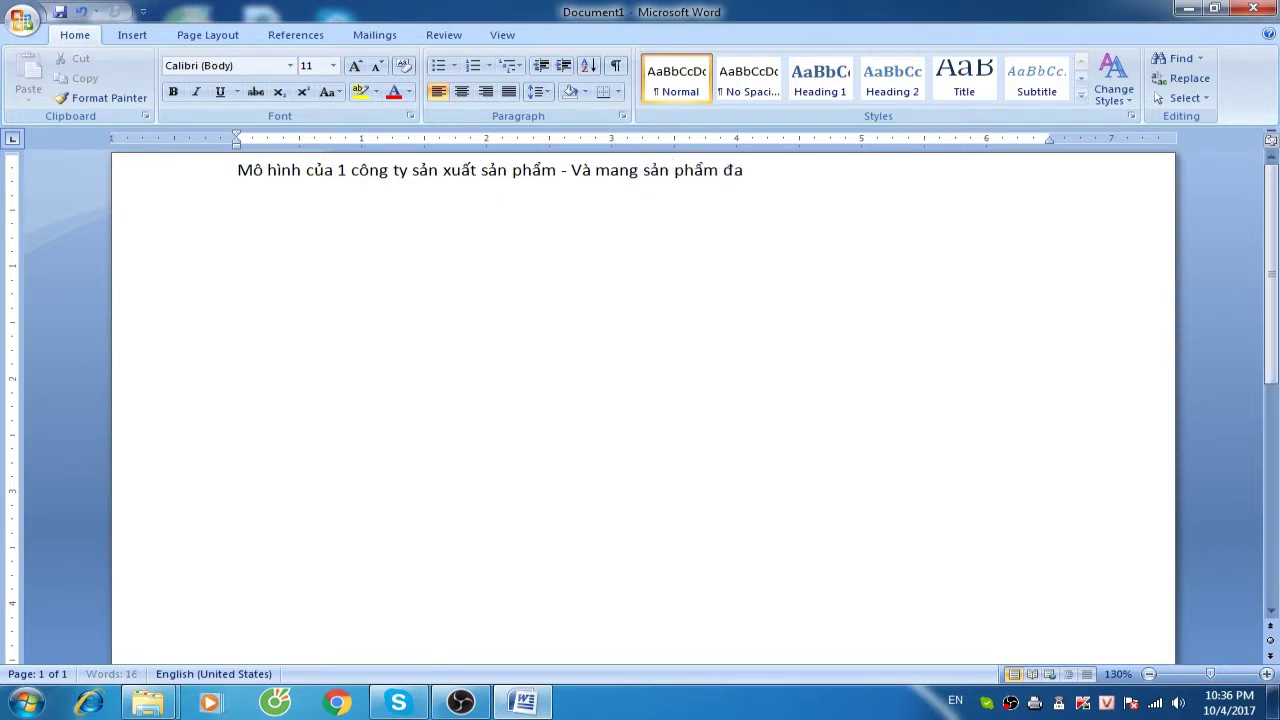
pyautogui.write('hẩm đấy ra thi công công trinh.')
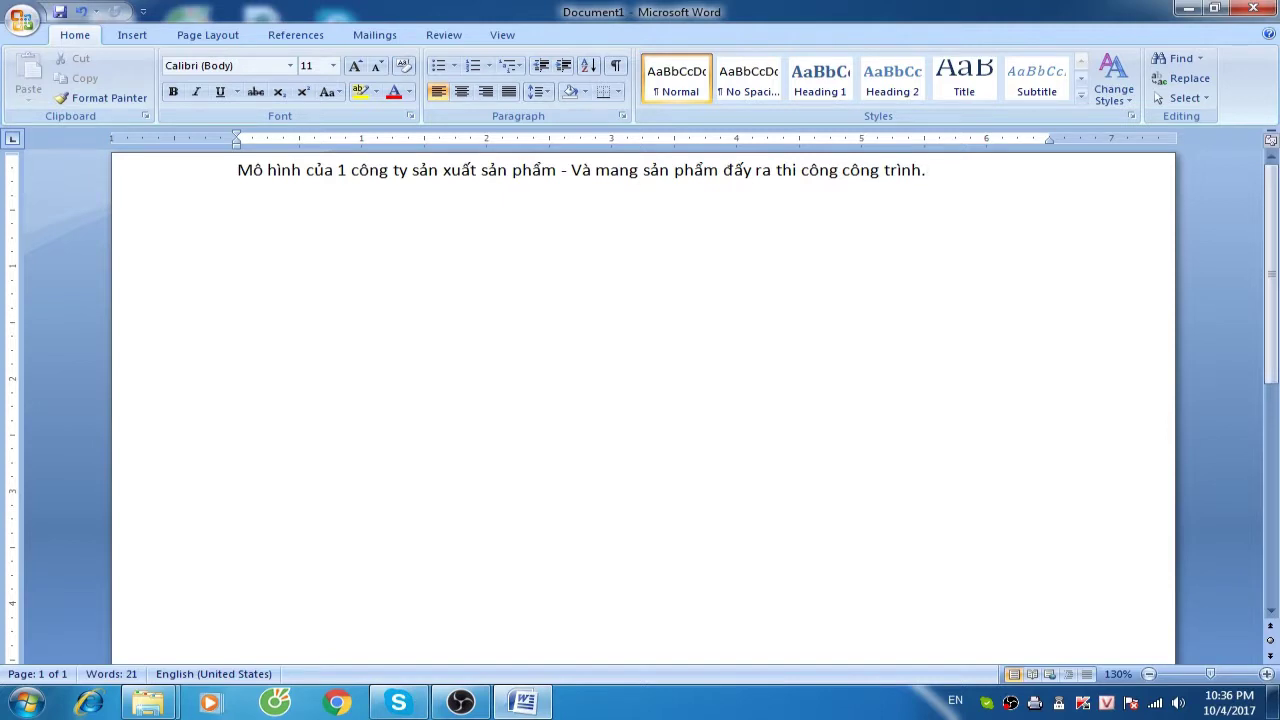
# Enlarge the sentence to 24 pt and begin the line '- Công ty sản xuất bê tông tươi'
pyautogui.hotkey('ctrl', 'a')
pyautogui.hotkey('ctrl', ']')
pyautogui.hotkey('ctrl', ']')
pyautogui.hotkey('ctrl', ']')
pyautogui.hotkey('ctrl', ']')
pyautogui.hotkey('ctrl', ']')
pyautogui.hotkey('ctrl', ']')
pyautogui.hotkey('ctrl', ']')
pyautogui.hotkey('ctrl', ']')
pyautogui.hotkey('ctrl', ']')
pyautogui.hotkey('ctrl', ']')
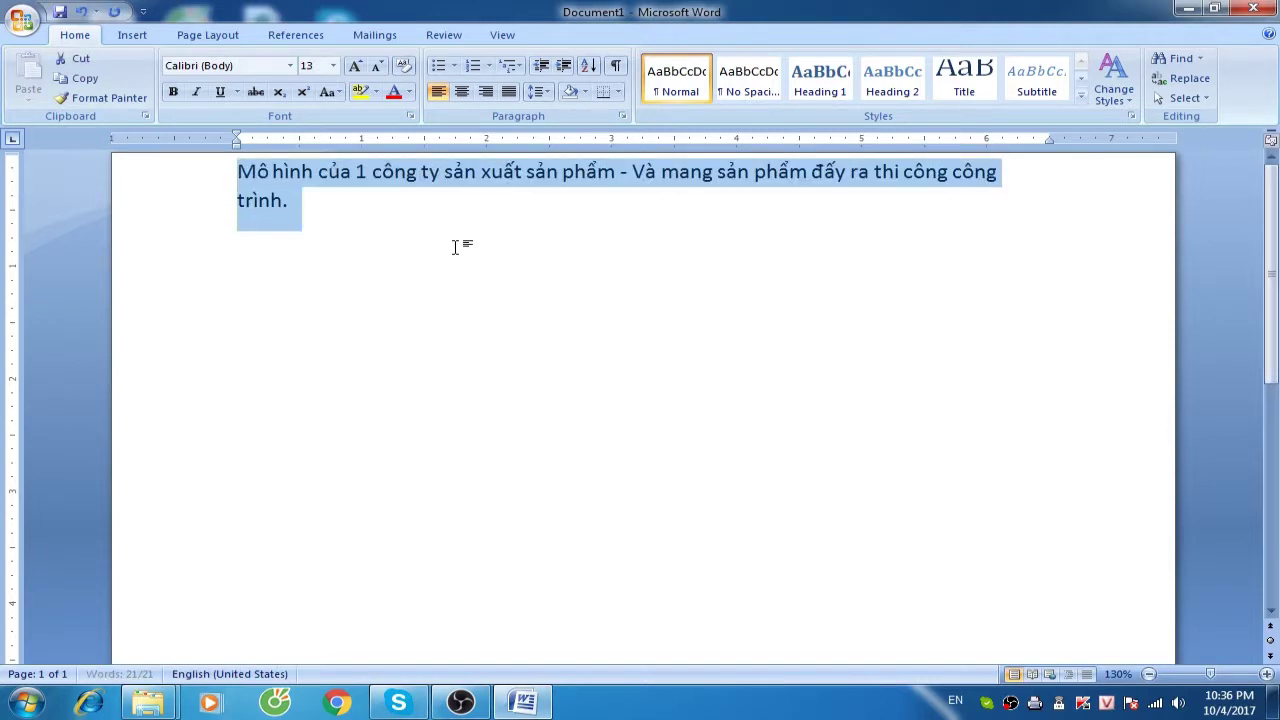
pyautogui.hotkey('ctrl', ']')
pyautogui.hotkey('ctrl', ']')
pyautogui.hotkey('ctrl', ']')
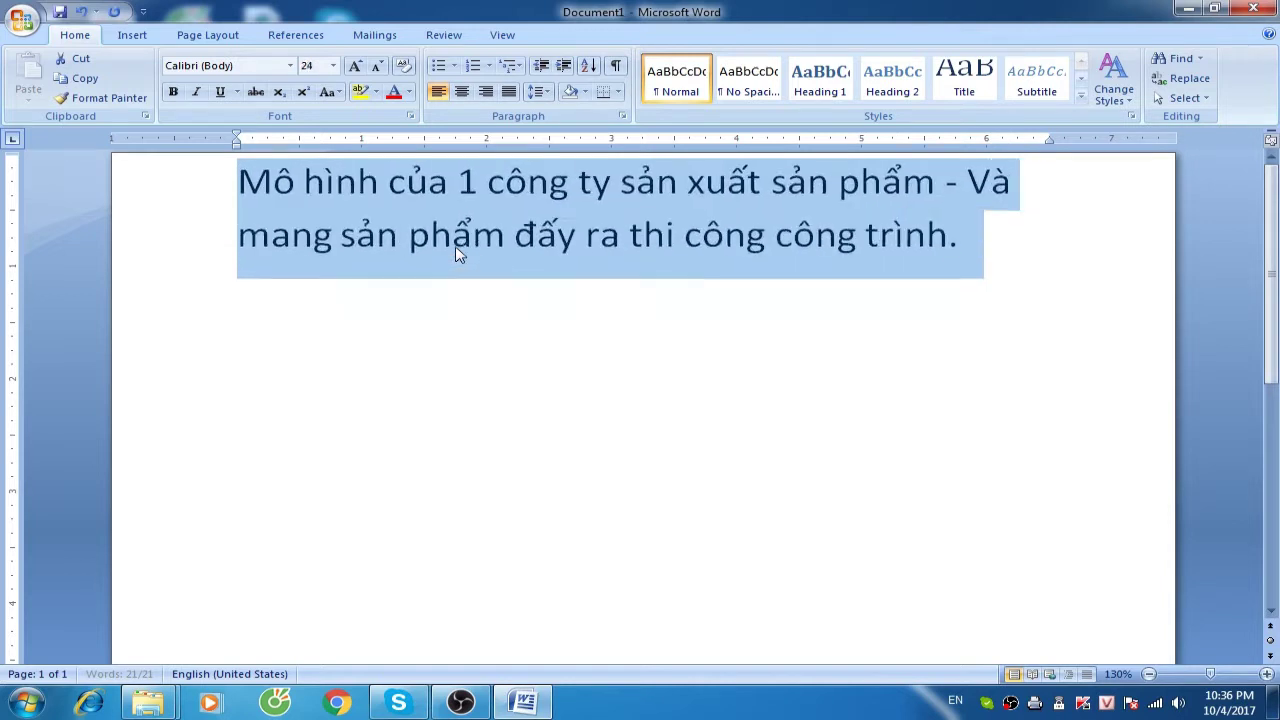
pyautogui.press('Right')
pyautogui.press('Return')
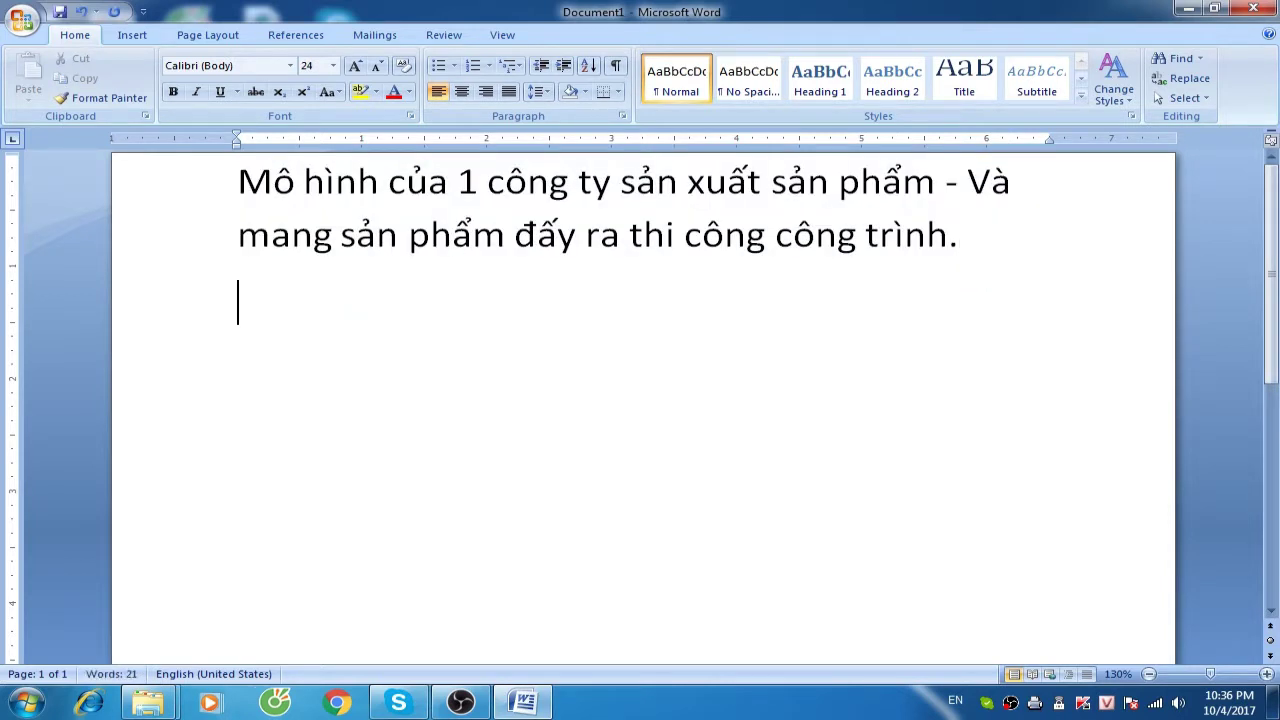
pyautogui.write('- Công')
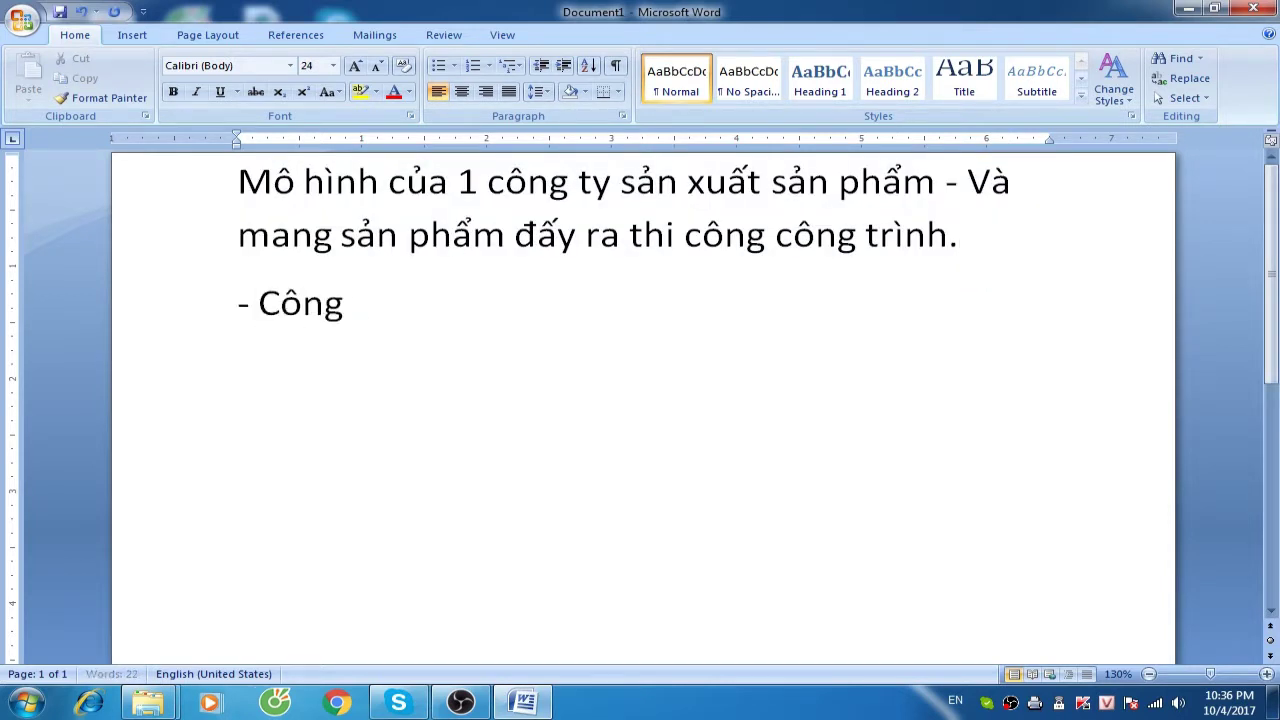
pyautogui.write(' ty sản xuất ')
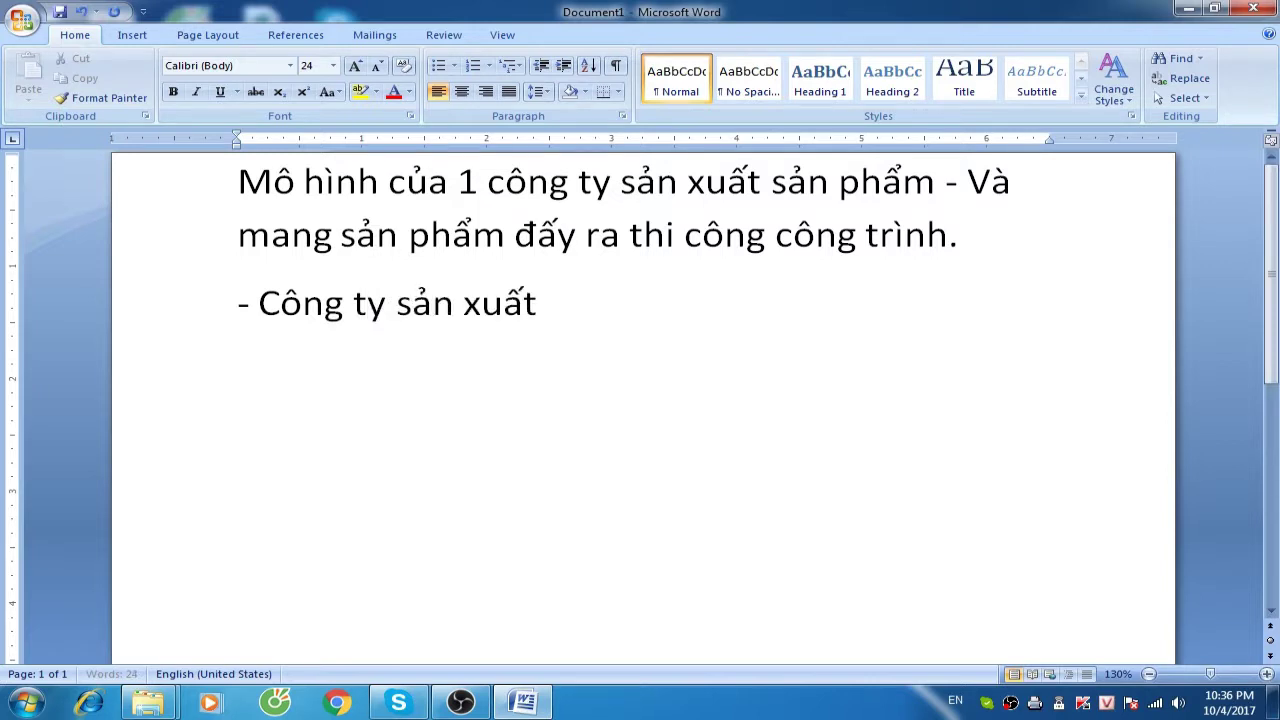
pyautogui.write('bê tông')
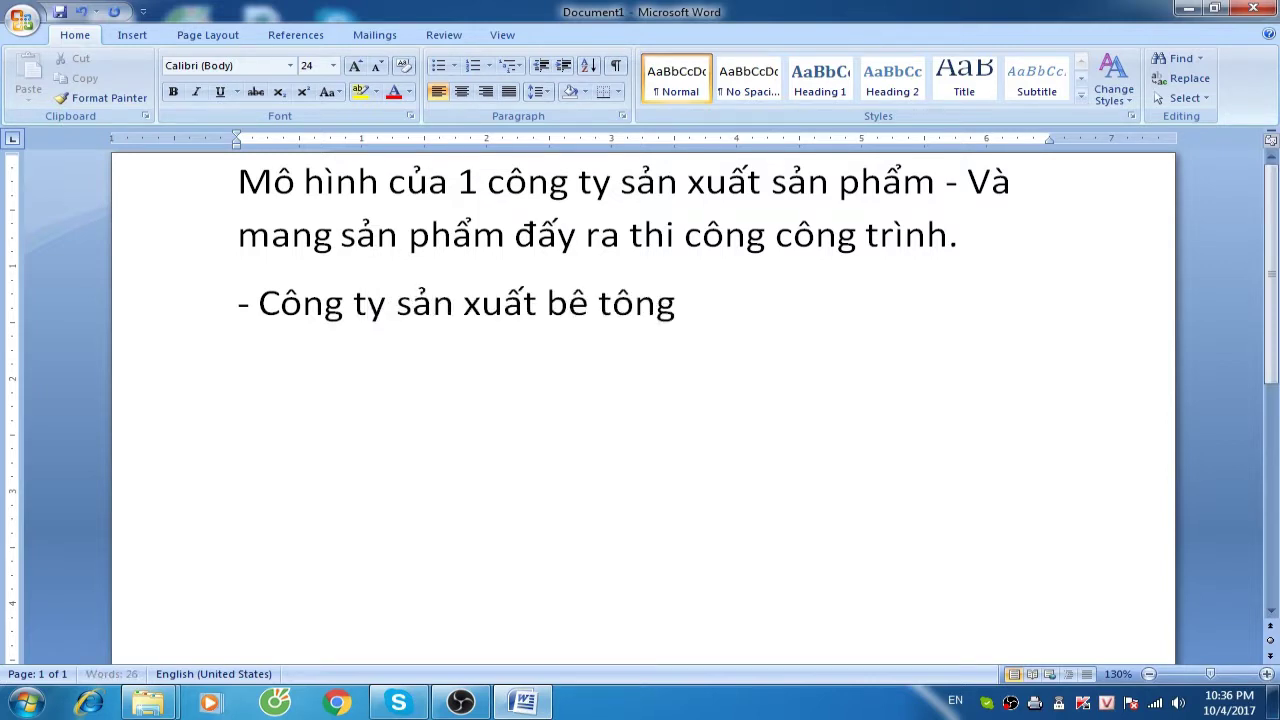
pyautogui.write(' tươi - Thi')
# Finish the fresh-concrete line with 'Phục vụ thi công công trình'
pyautogui.press('BackSpace')
pyautogui.press('BackSpace')
pyautogui.press('BackSpace')
pyautogui.press('BackSpace')
pyautogui.write('Phu')
pyautogui.write(' c')
pyautogui.press('BackSpace')
pyautogui.press('BackSpace')
pyautogui.write('jc vuj thi công công')
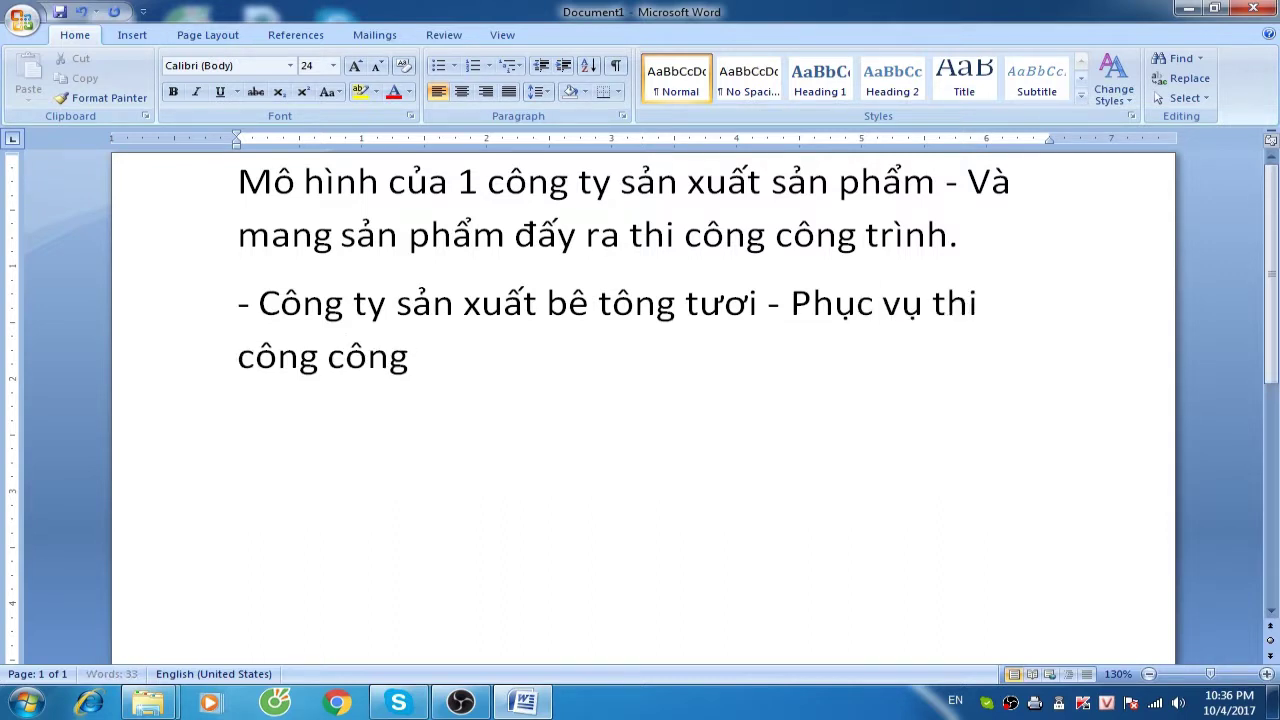
pyautogui.write(' trình')
pyautogui.press('Return')
# Add the lines '- Công ty sản xuất Thảm rải đường' and '- Công ty khai thác đá xây dựng'
pyautogui.write('- C')
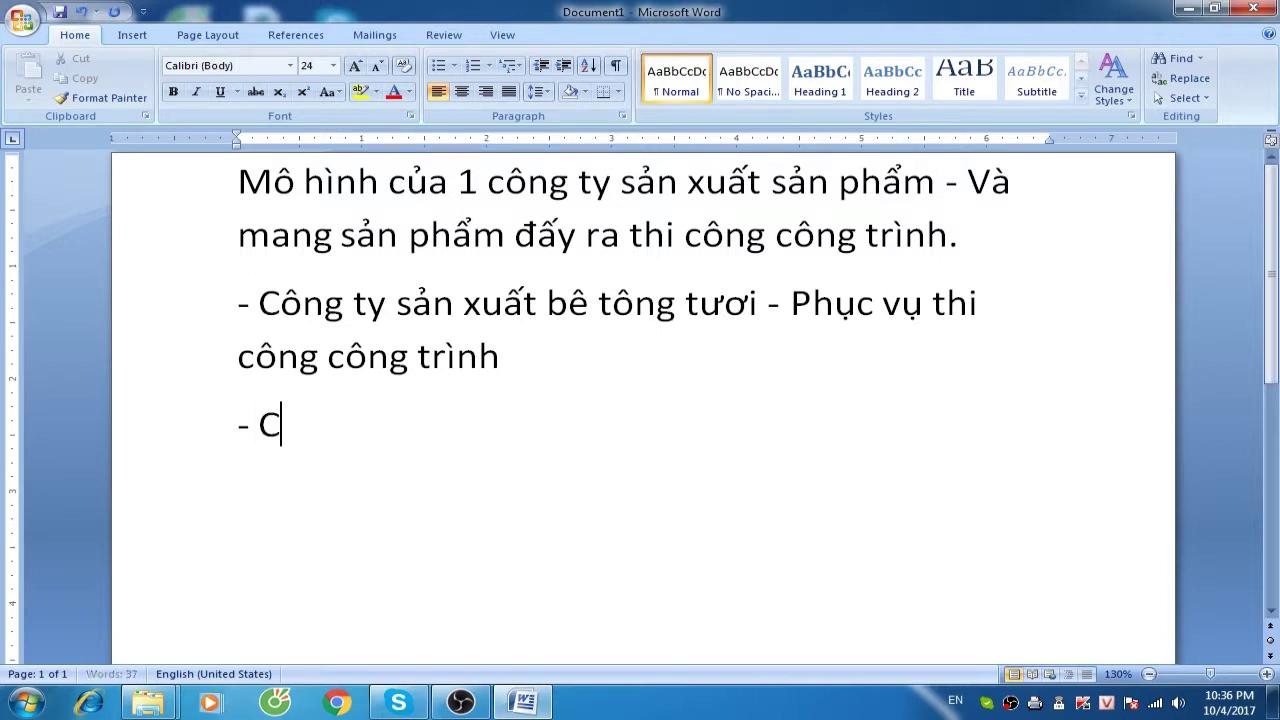
pyautogui.write('ông ty sản xuất ')
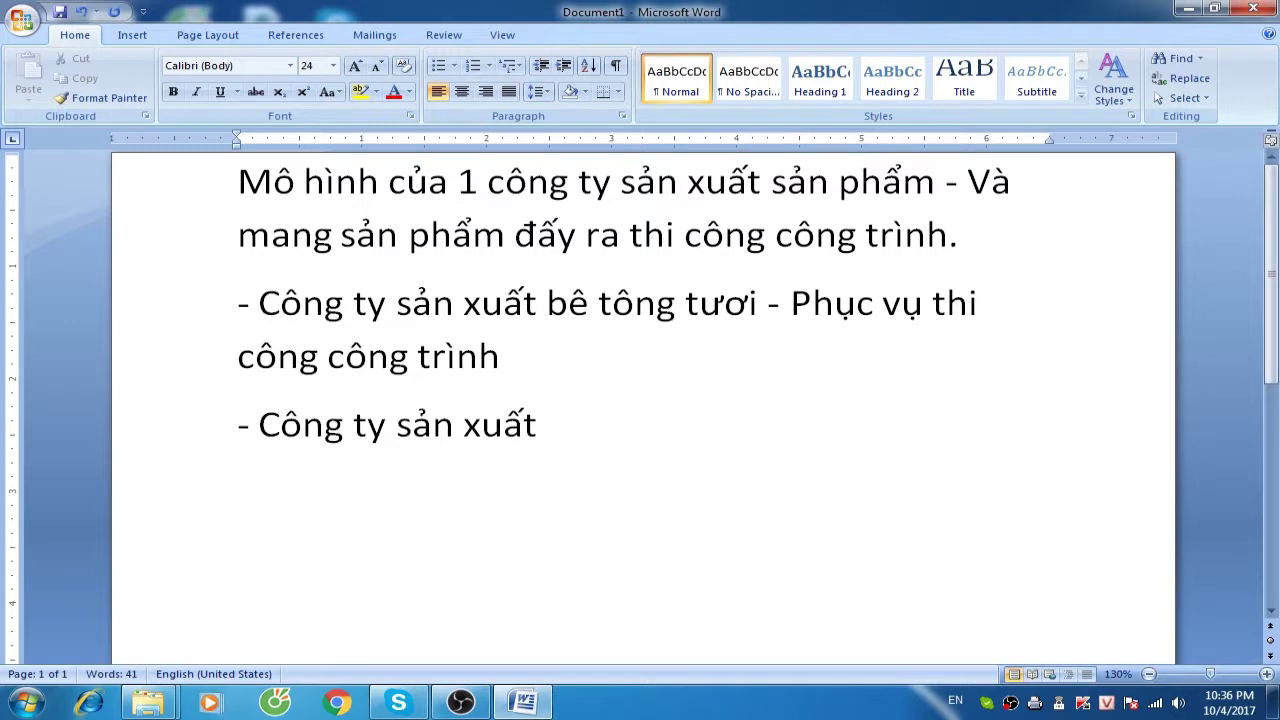
pyautogui.write('Thảm')
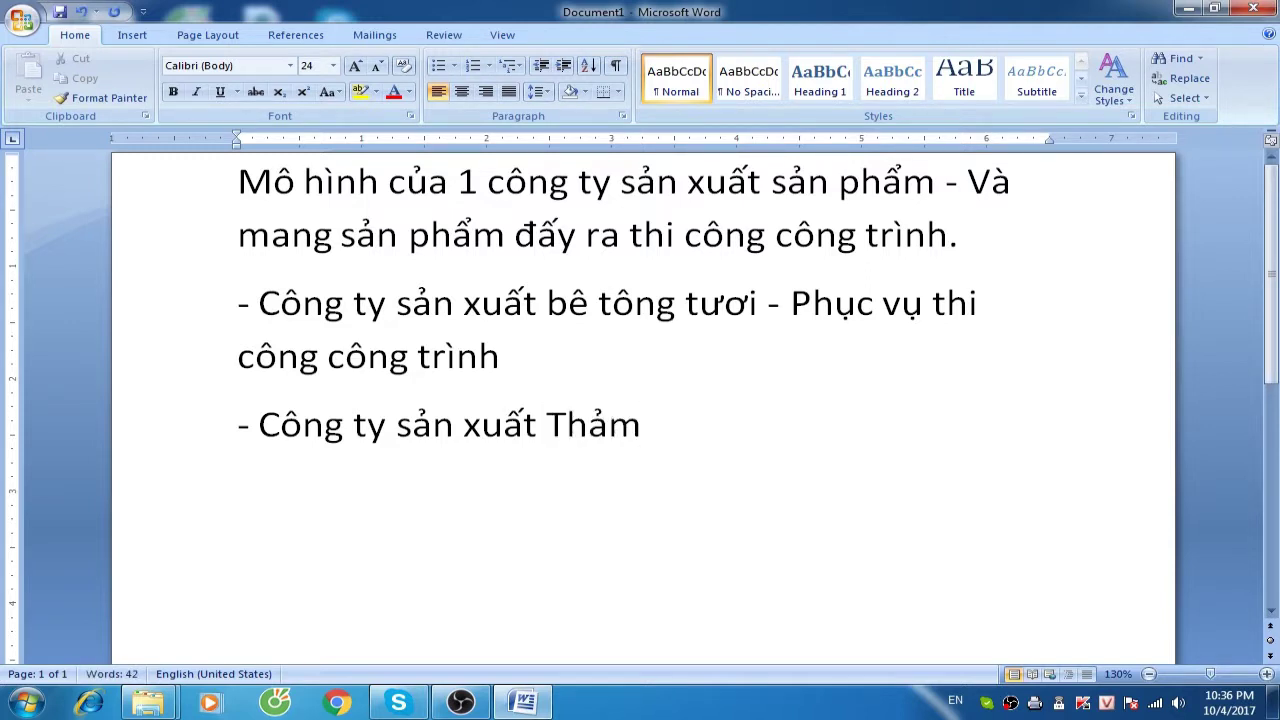
pyautogui.write(' rải đ')
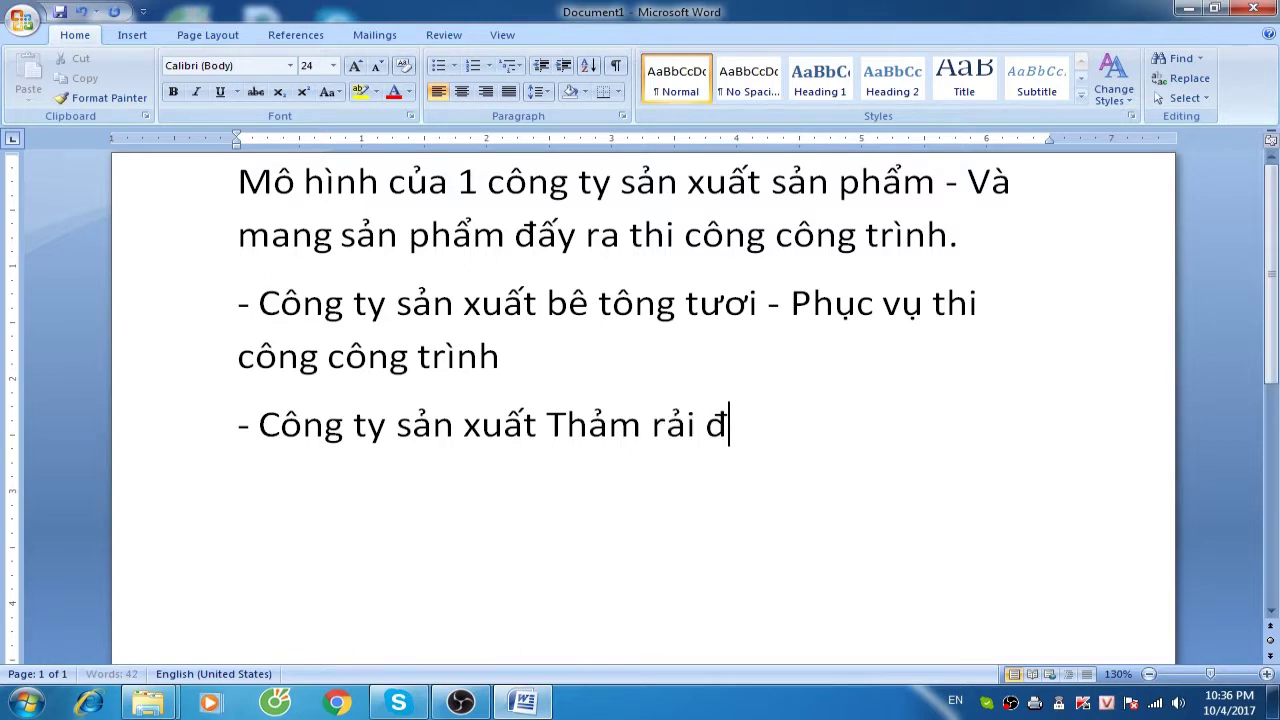
pyautogui.write('ươngf')
pyautogui.press('Return')
pyautogui.write('- Công ty khai')
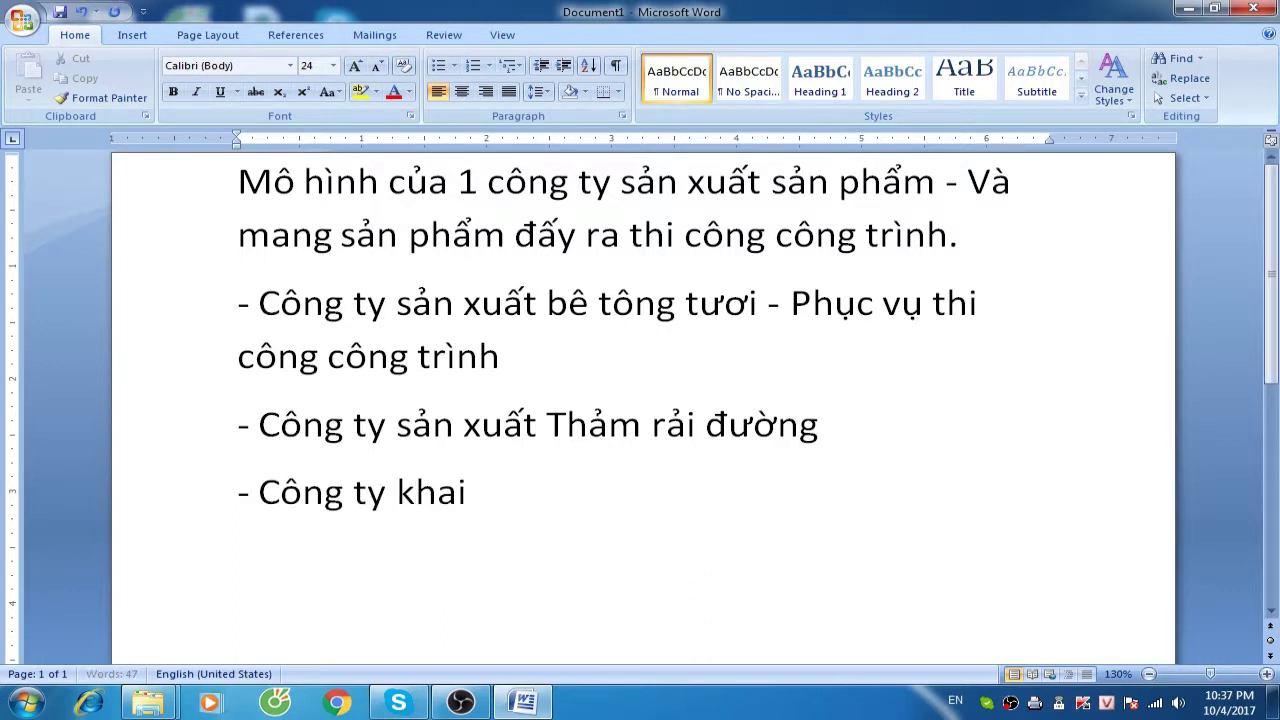
pyautogui.write(' thac đa')
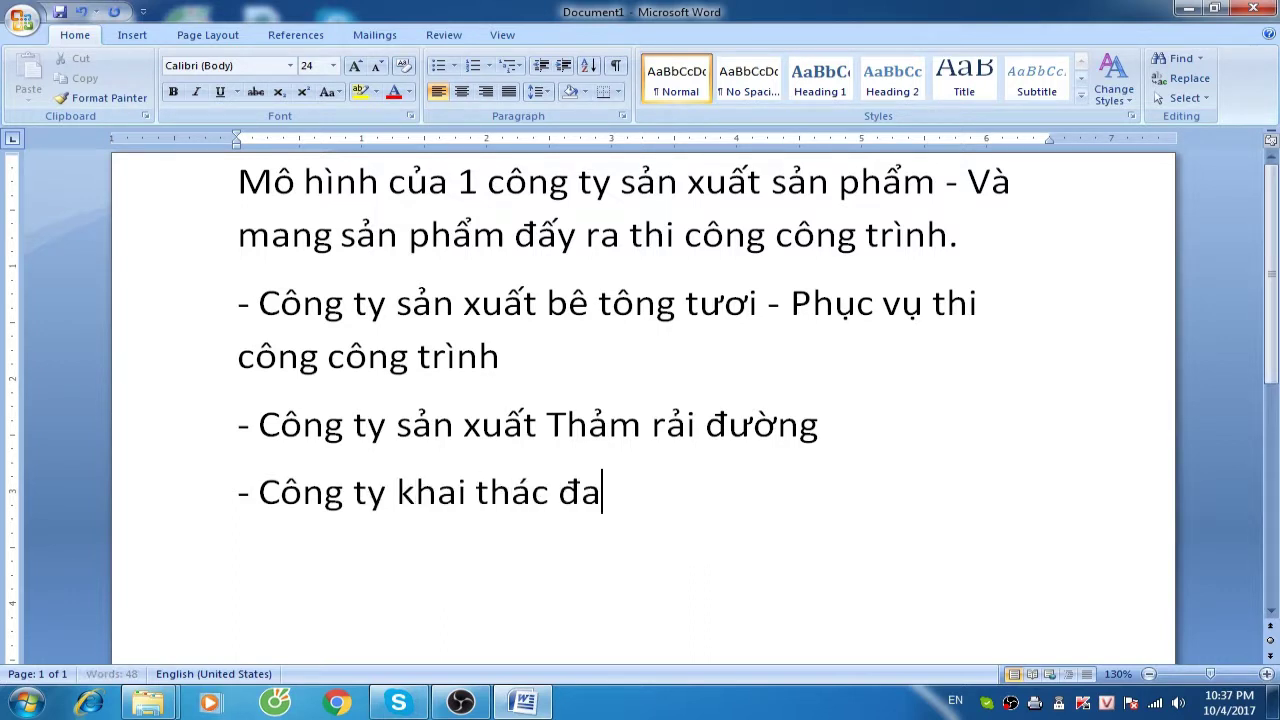
pyautogui.write(' xây dựng')
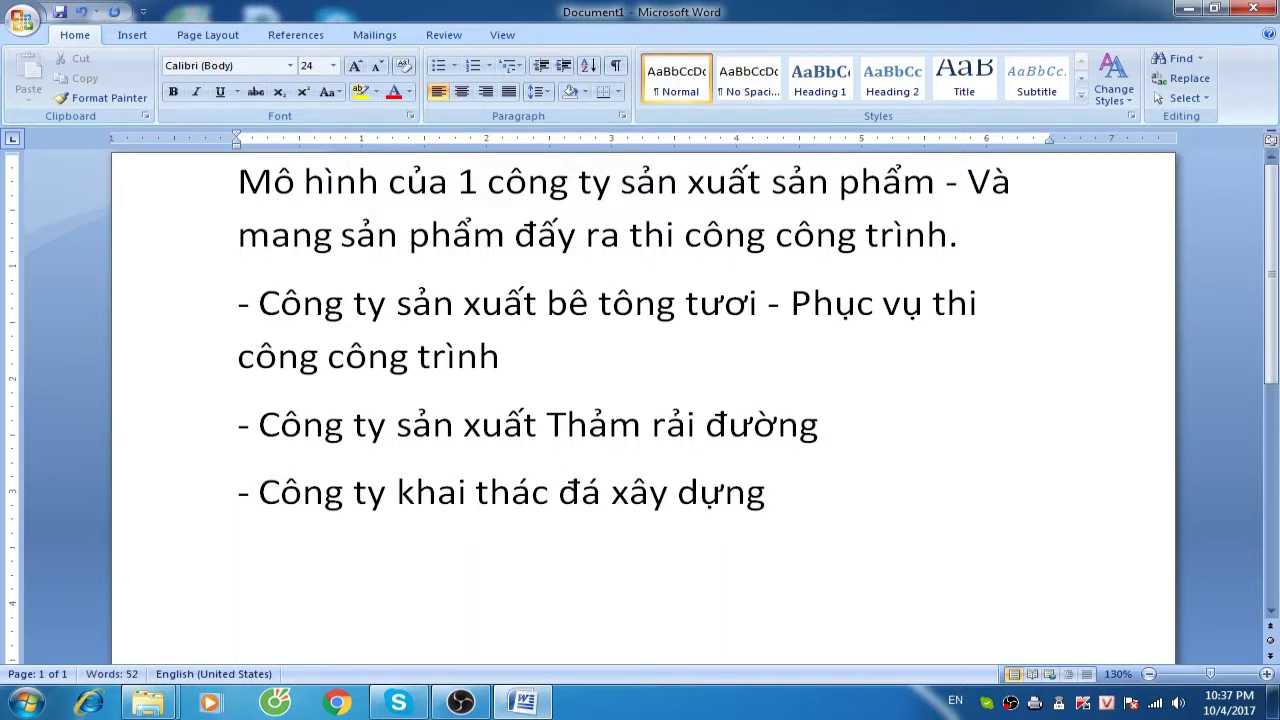
pyautogui.press('Return')
# Add indented sub-items '+ Đá Hộc (khối)' and '+ Đá thành phẩm 1x2, 2x4, 4x6, Base'
pyautogui.press('Tab')
pyautogui.write('+ Đá ')
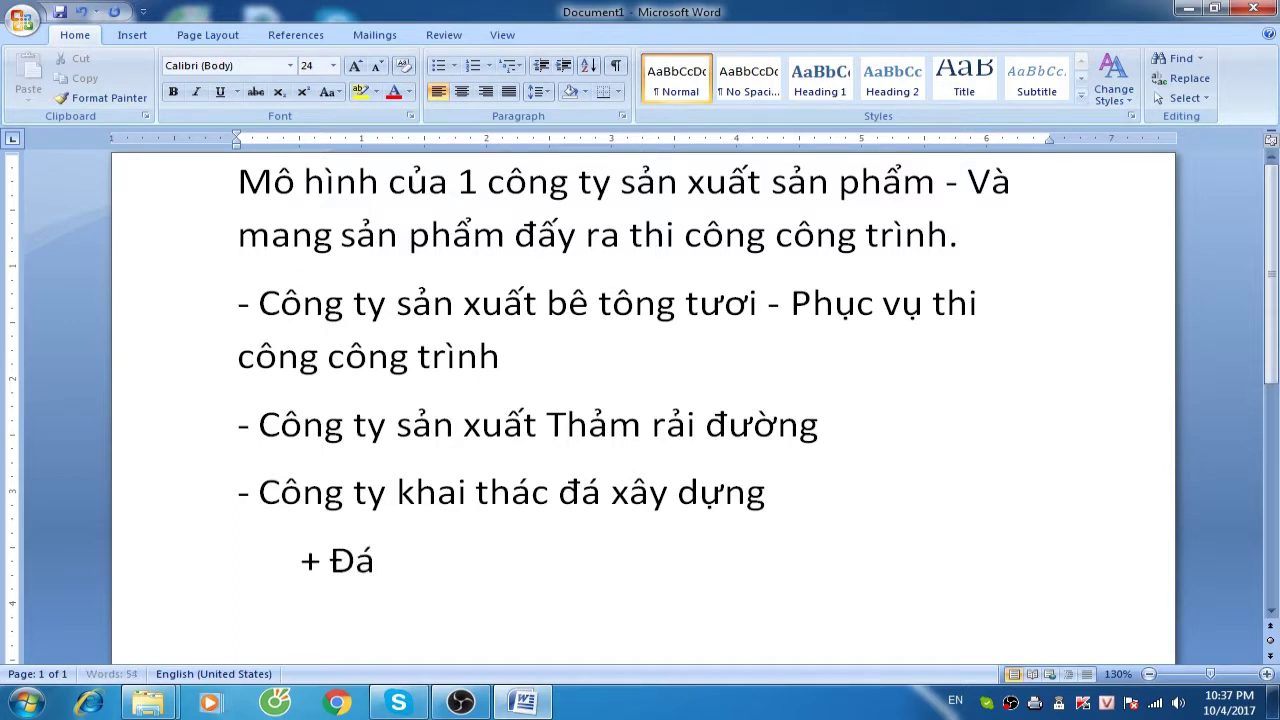
pyautogui.write('Hôc')
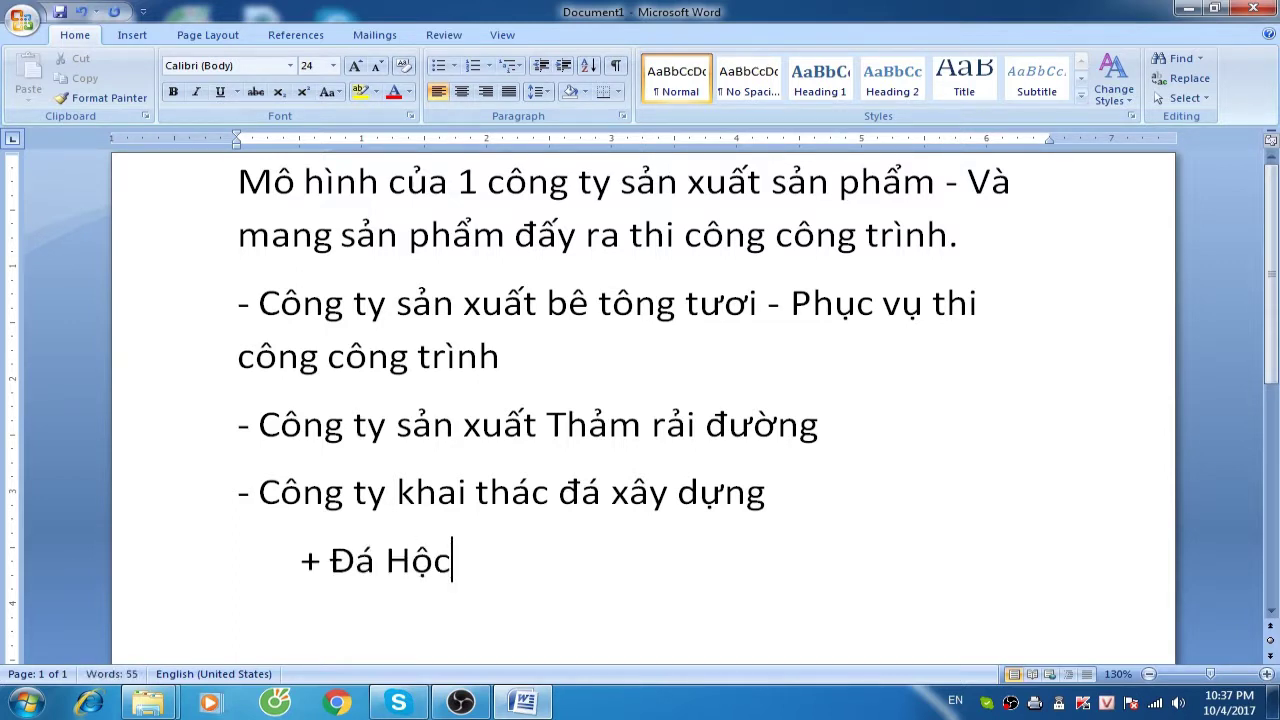
pyautogui.write(' (khôi)')
pyautogui.press('Return')
pyautogui.write('+ Đ')
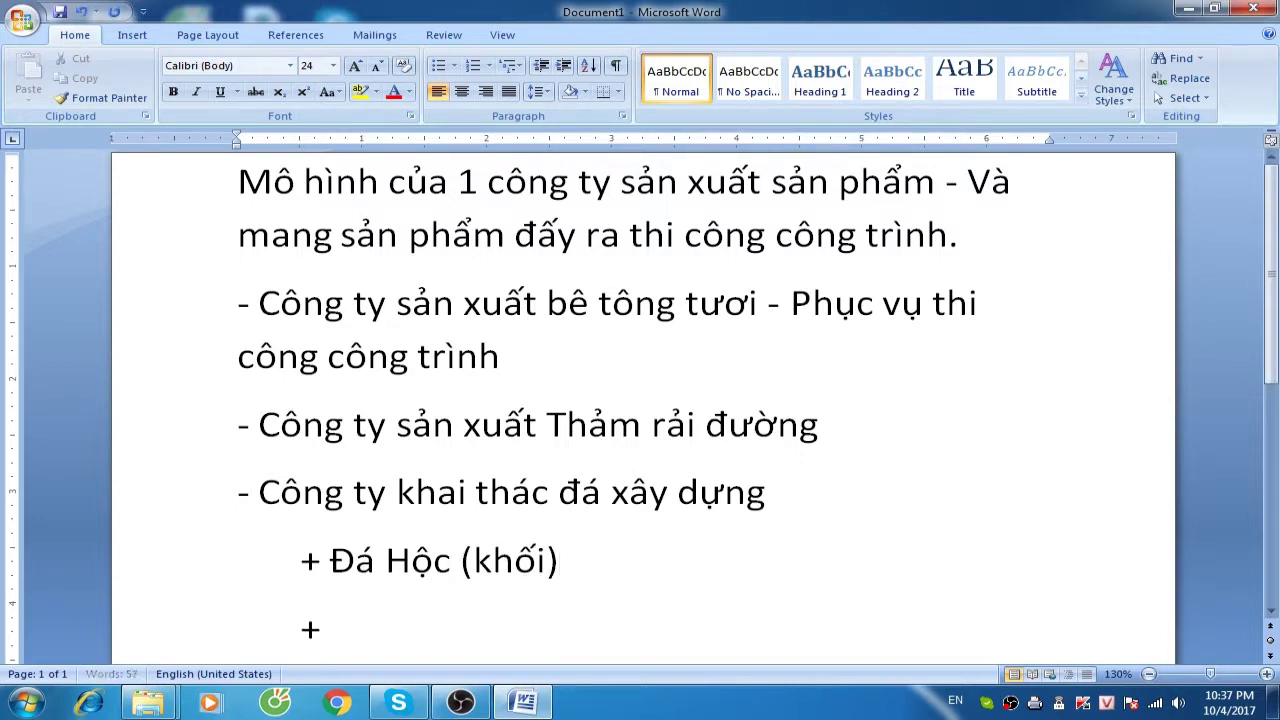
pyautogui.write('á thành')
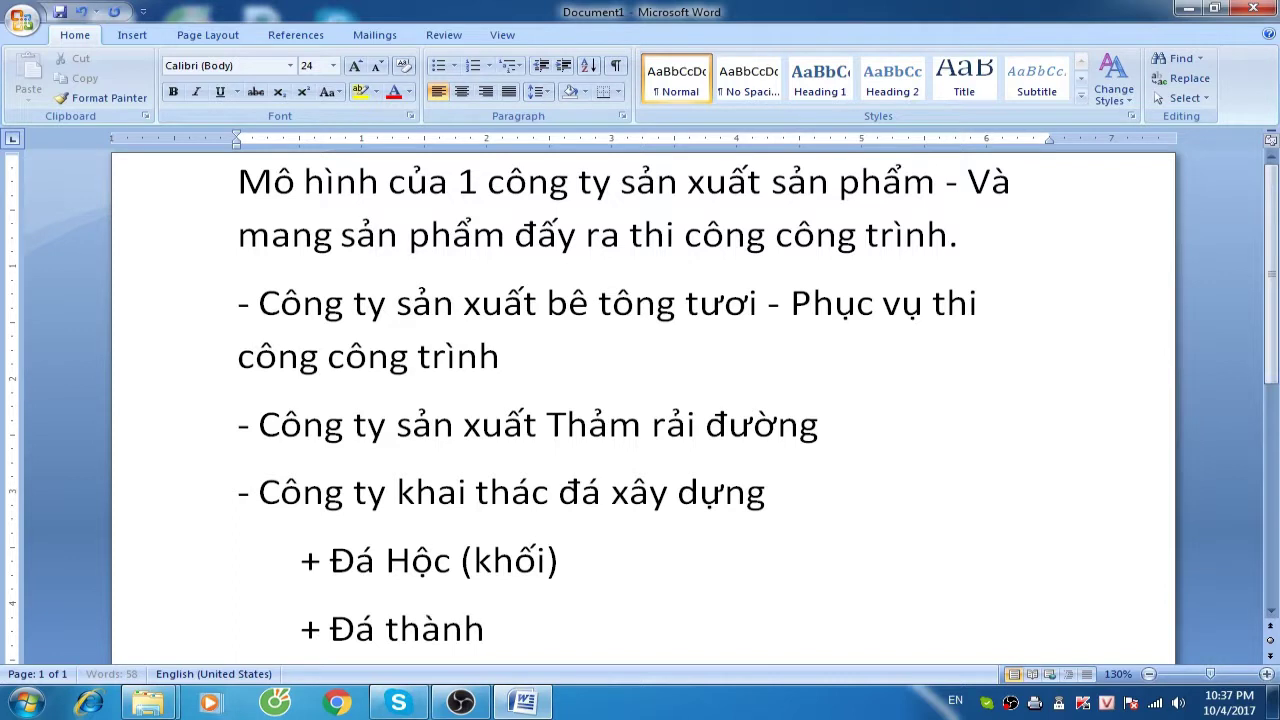
pyautogui.write(' phâm 1x2, 2x4,')
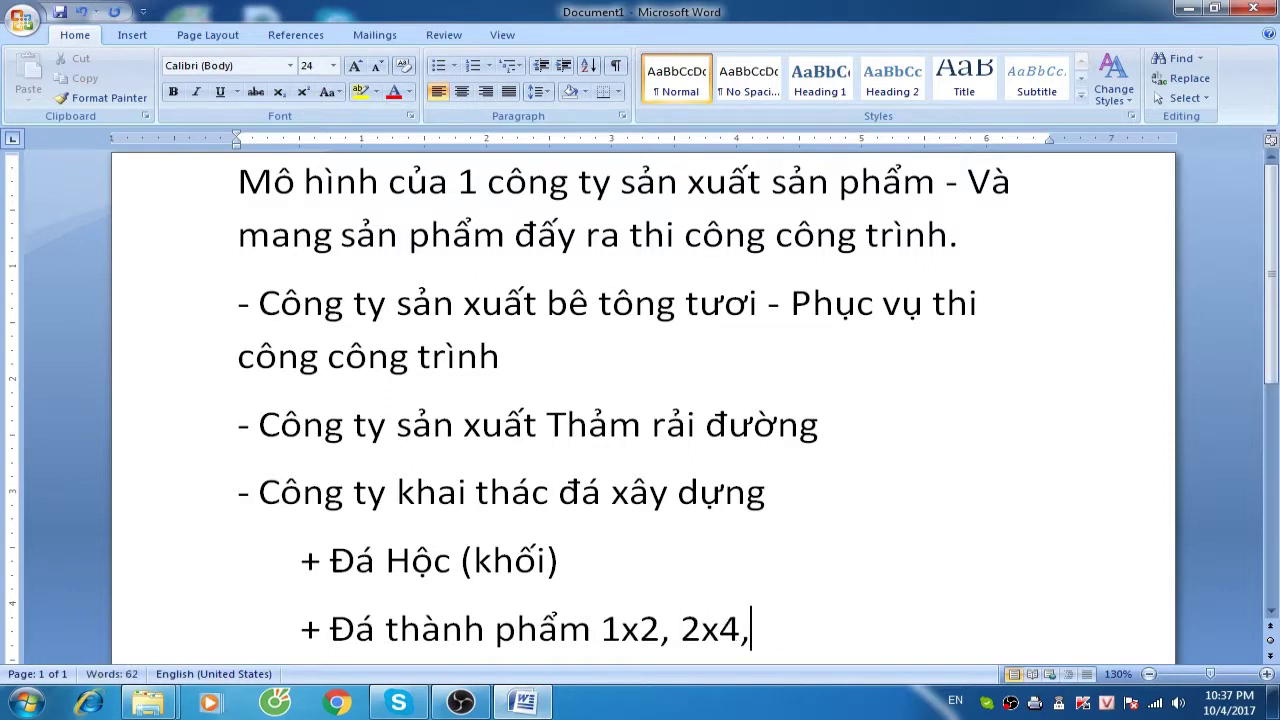
pyautogui.write(' 4x6,')
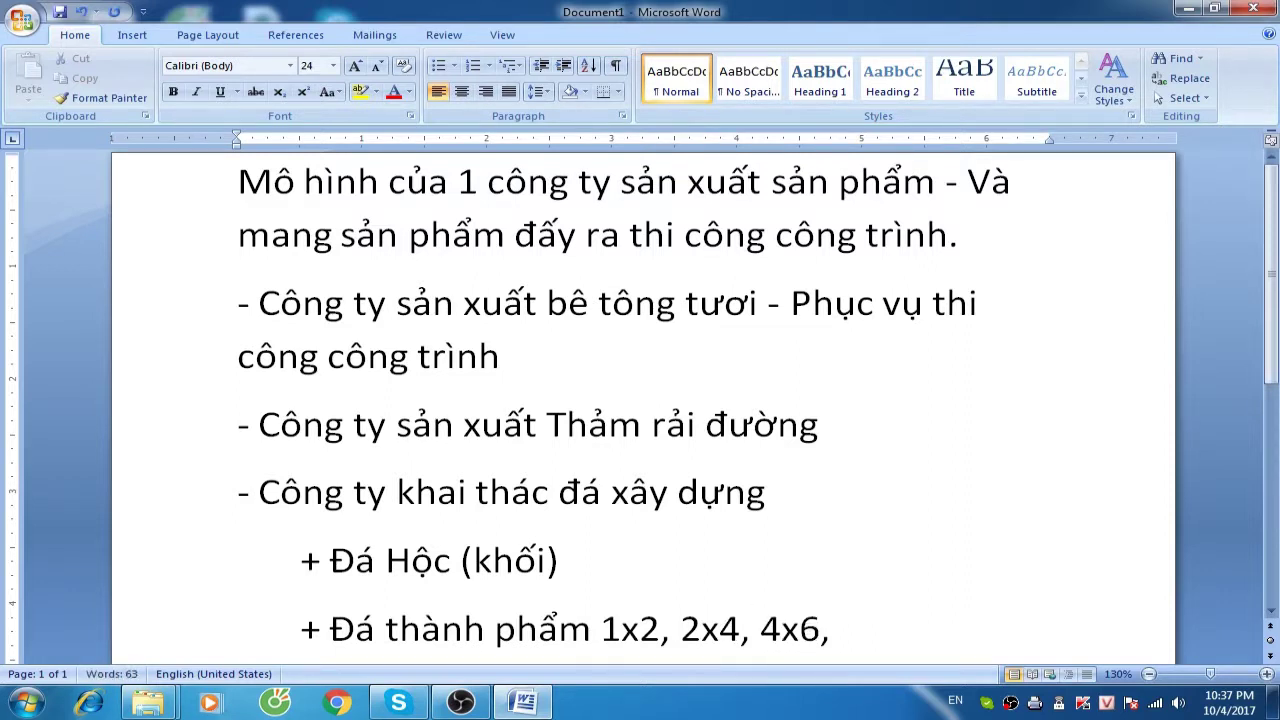
pyautogui.write(' Base')
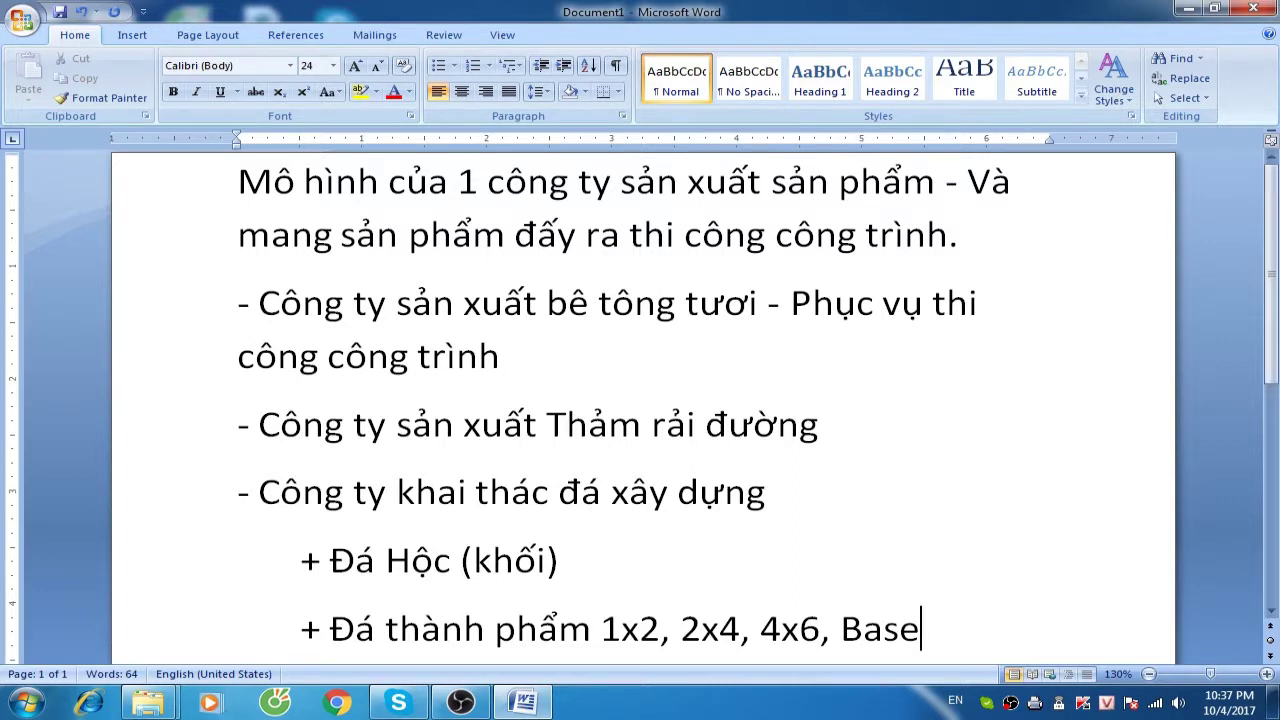
# Add the indented sub-point '+ Giá thành công đoạn là 1 công đoạn' under the fresh-concrete company
pyautogui.press('Up')
pyautogui.press('Up')
pyautogui.press('Up')
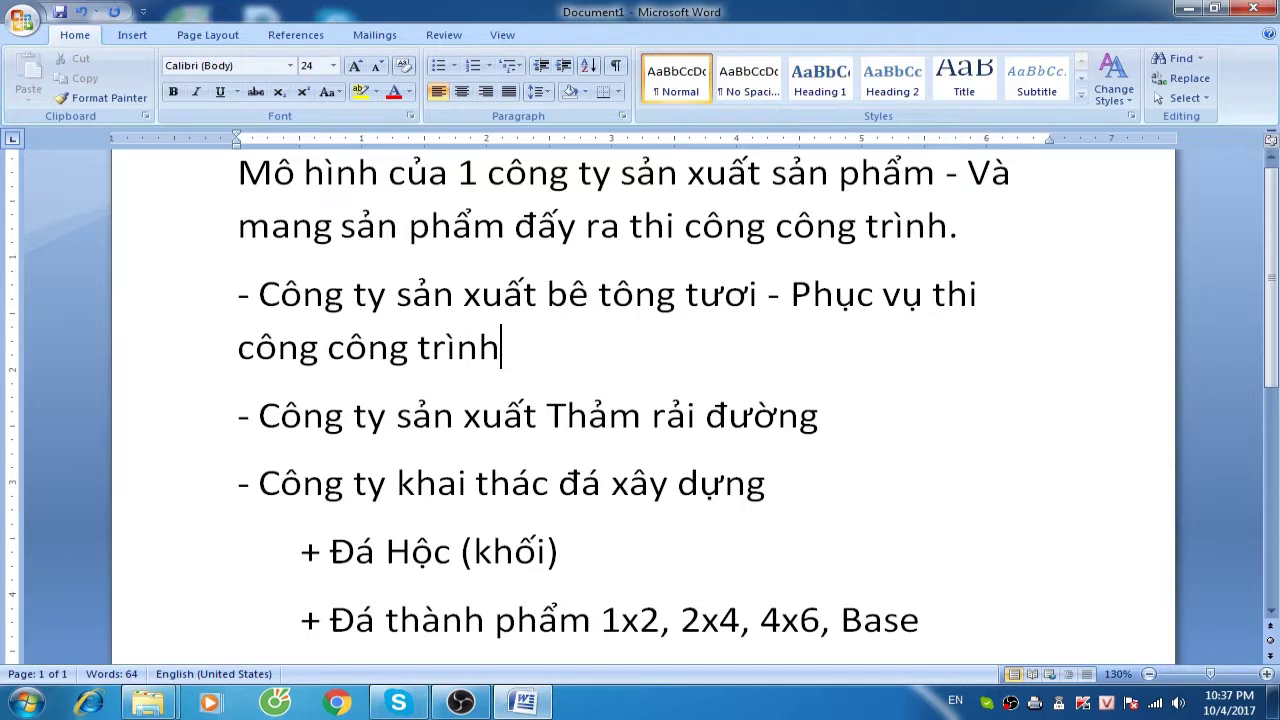
pyautogui.press('Return')
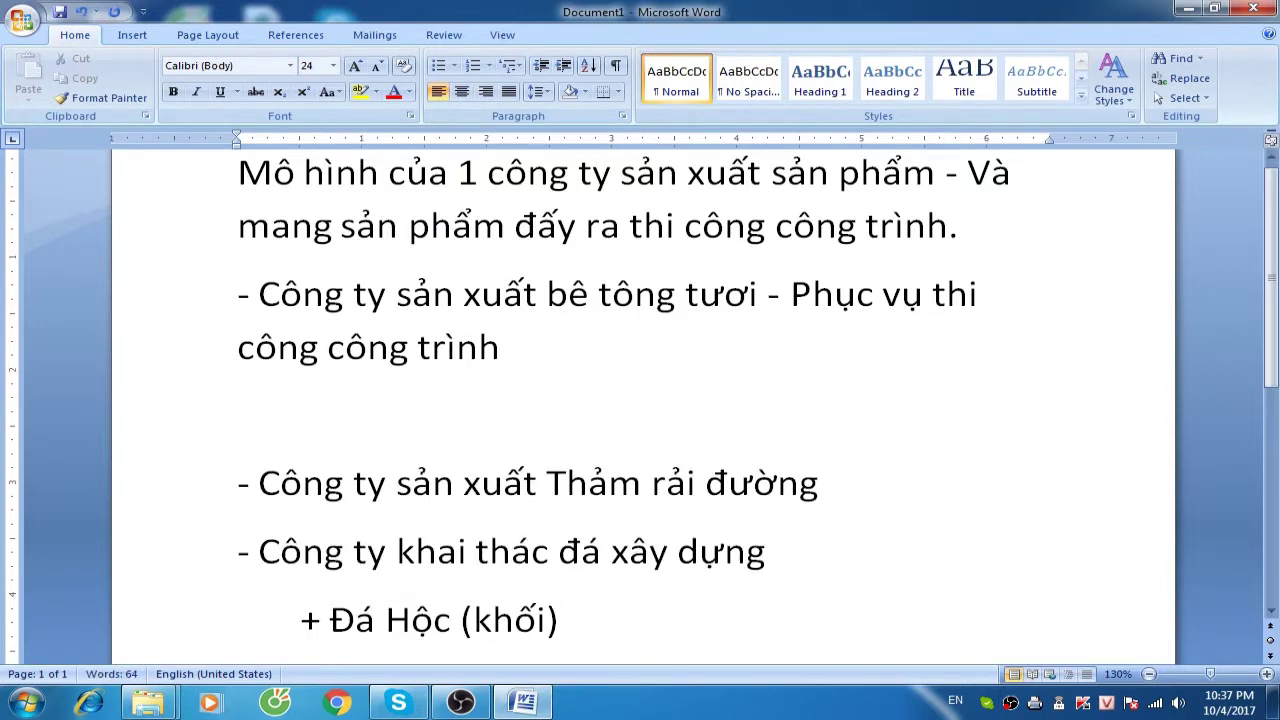
pyautogui.press('Tab')
pyautogui.write('+ Giá thành c')
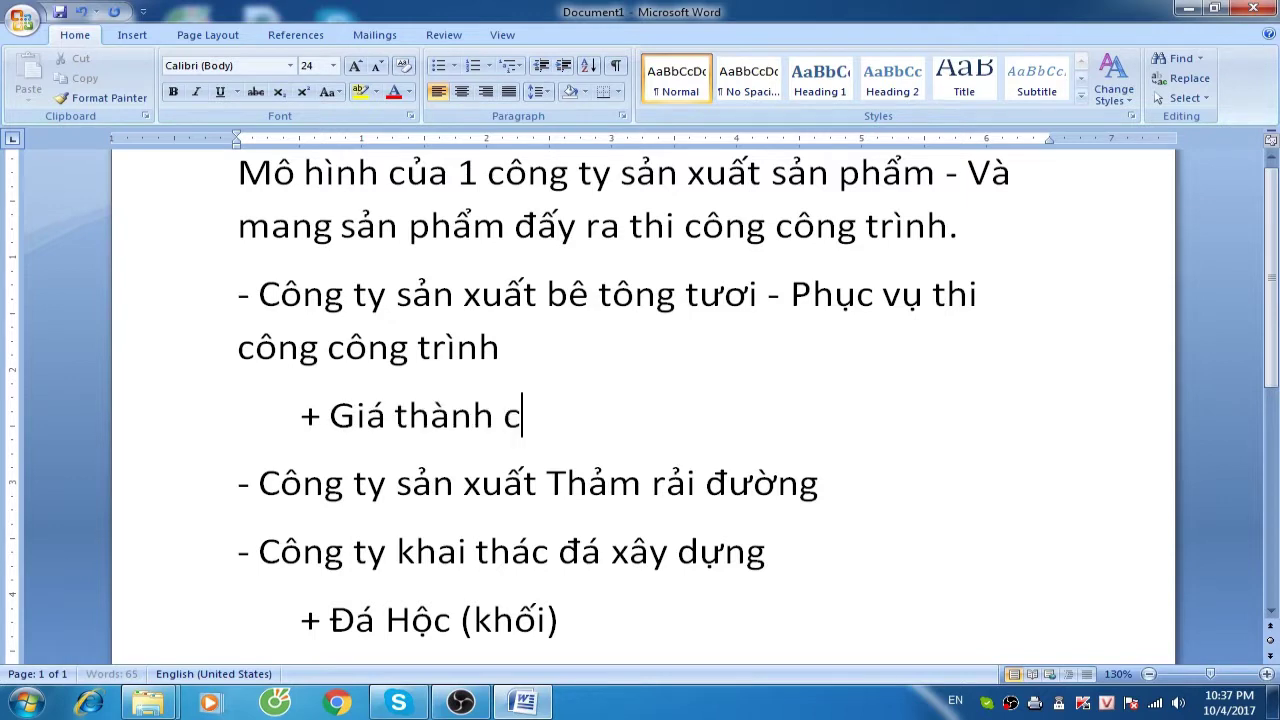
pyautogui.write('ông đoạn là')
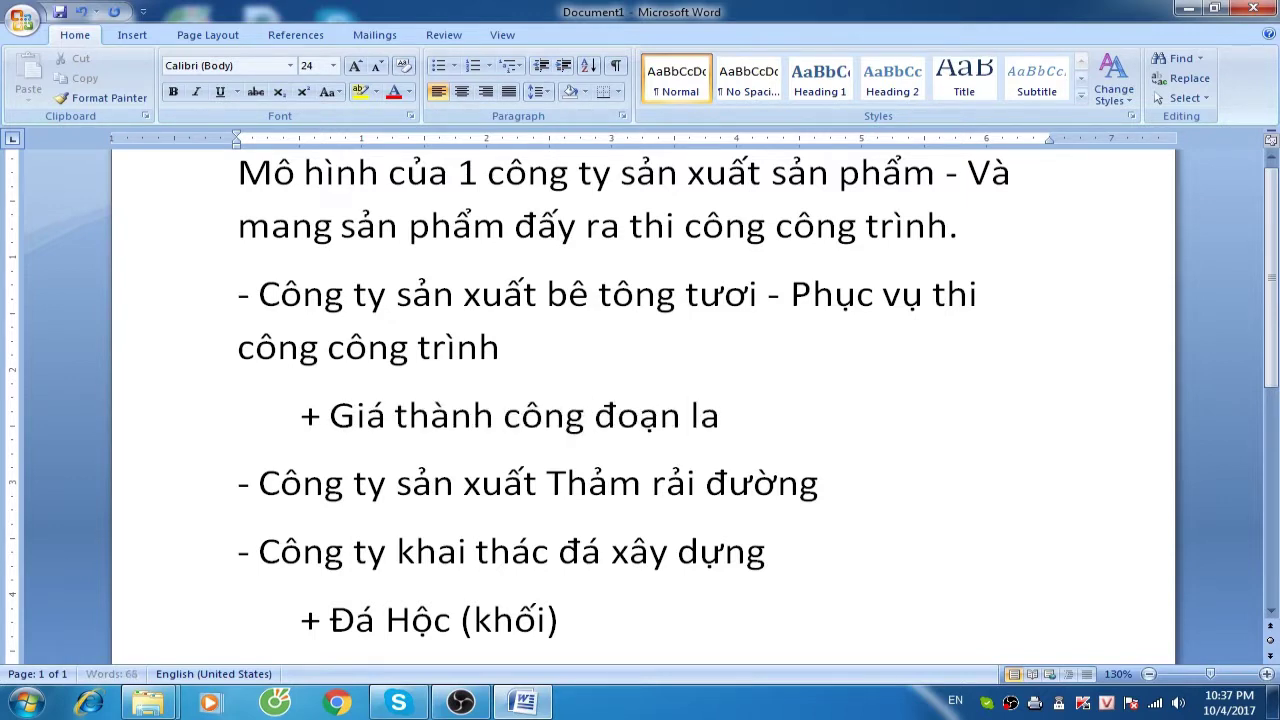
pyautogui.write(' 1 công đoan')
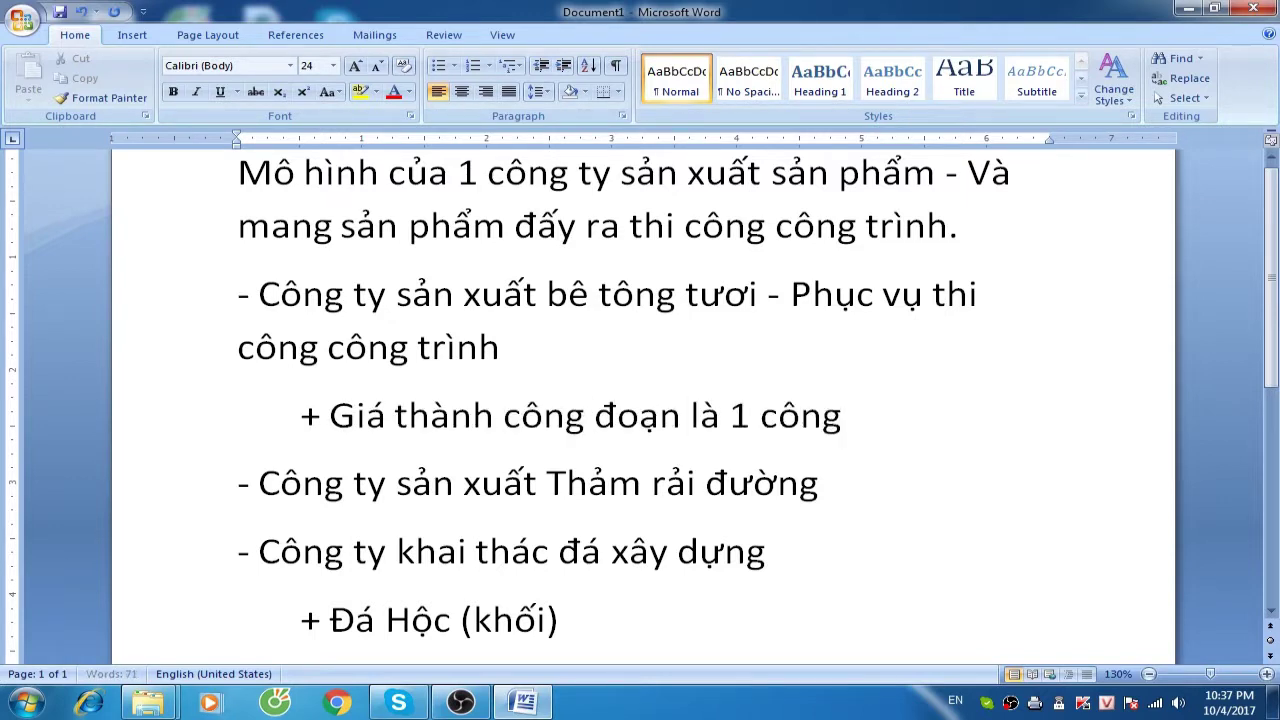
# Add the indented sub-point '+ 1 công đoạn' under the asphalt company
pyautogui.click(818, 483)
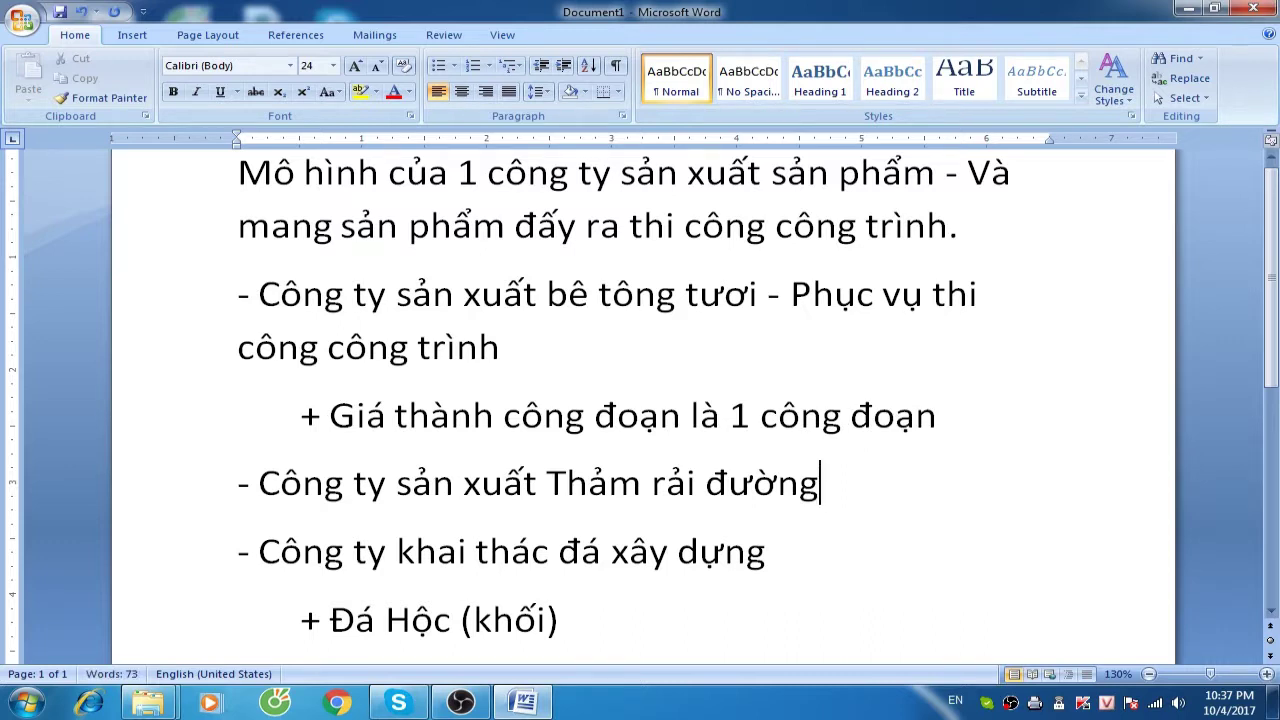
pyautogui.press('Return')
pyautogui.press('Tab')
pyautogui.write('+ 1')
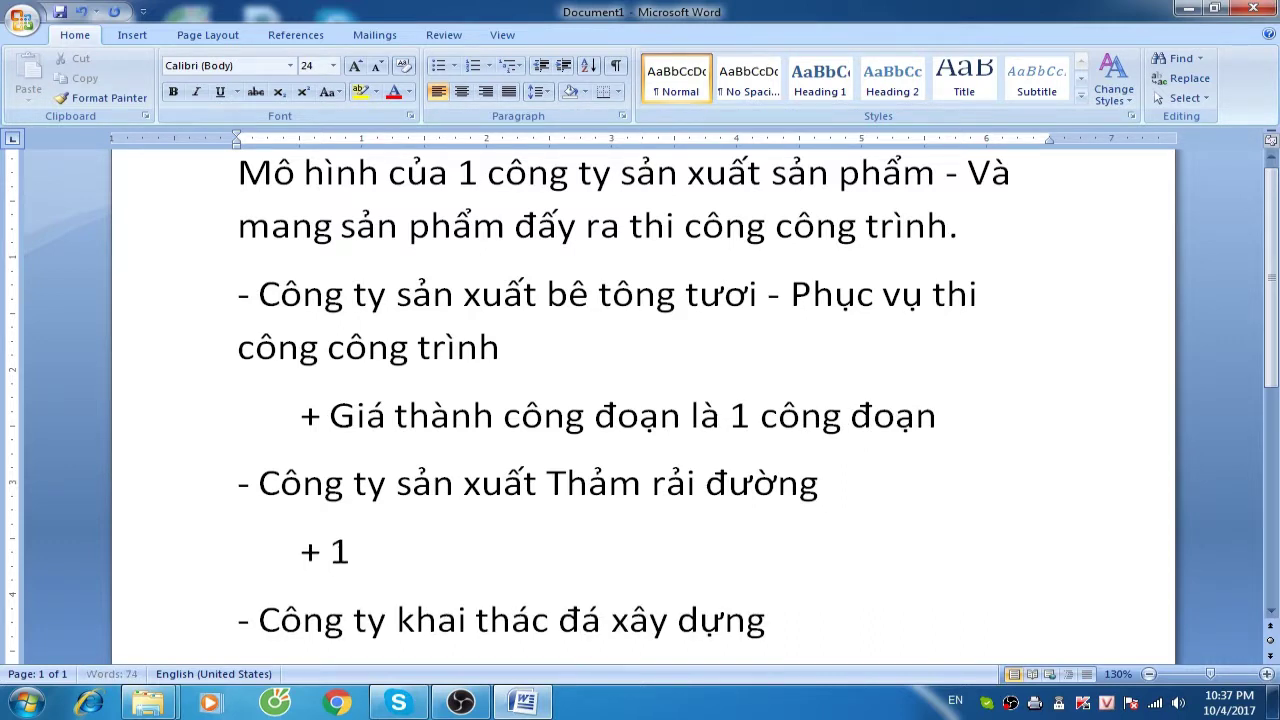
pyautogui.write(' công đoang đoạn')
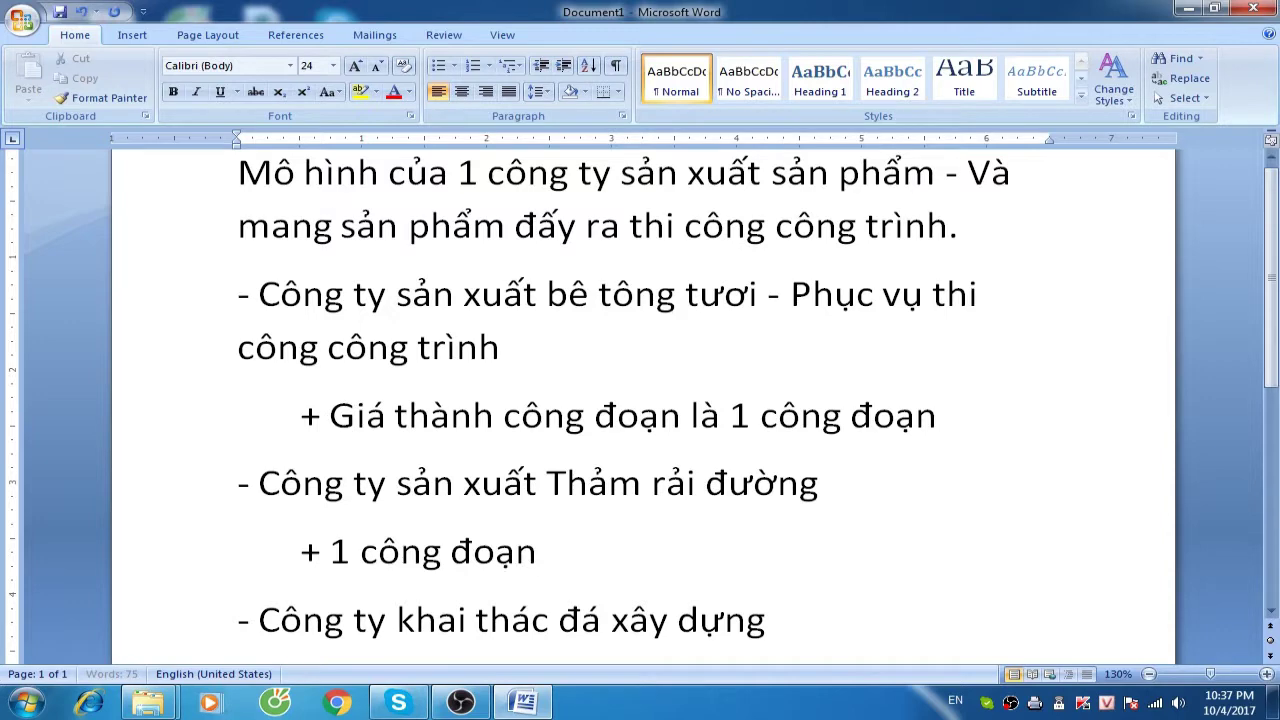
pyautogui.scroll(-2, 423, 617)
pyautogui.click(539, 620)
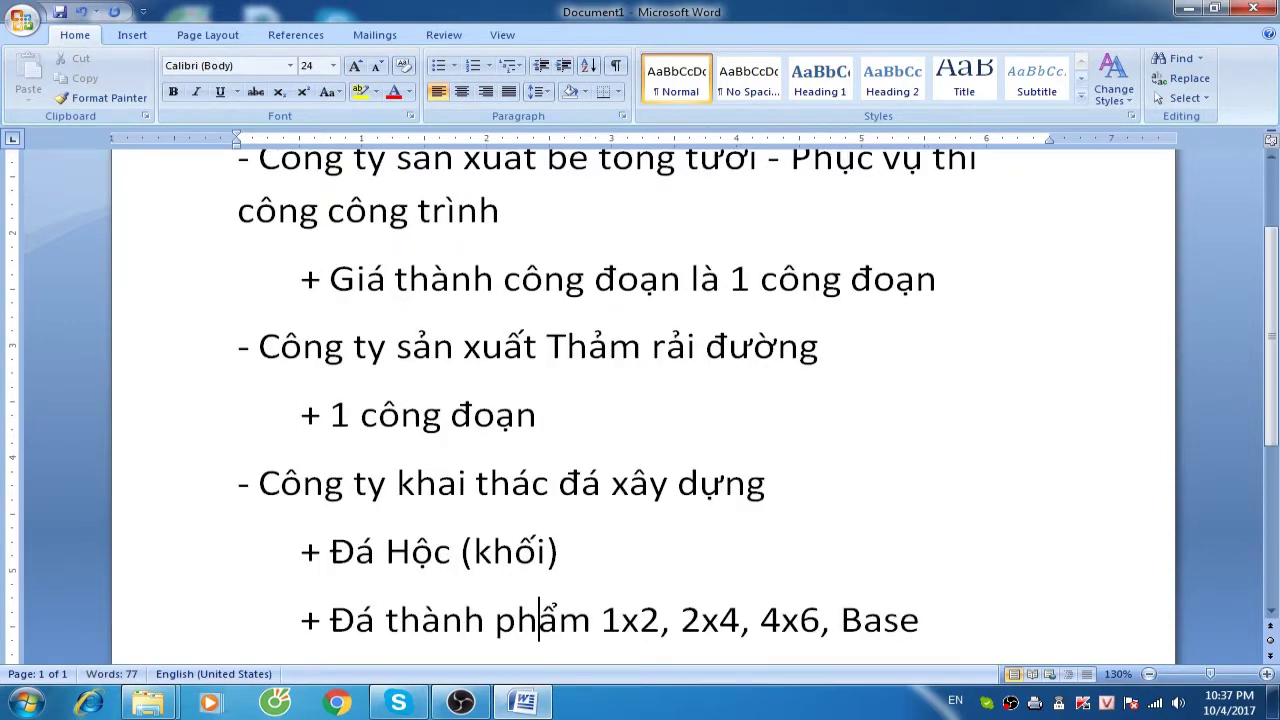
# Add a further-indented '+ 2 Công đoạn' line below the Đá thành phẩm line
pyautogui.press('End')
pyautogui.press('Return')
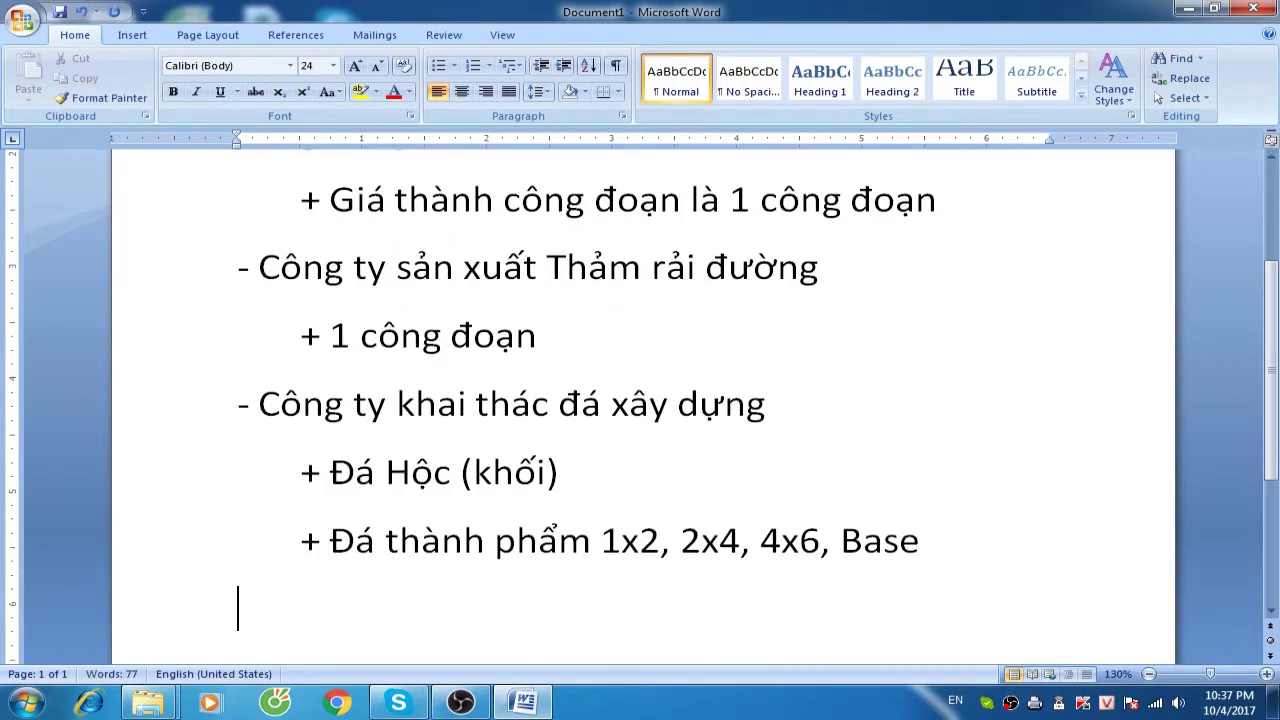
pyautogui.press('Tab')
pyautogui.press('Tab')
pyautogui.write('+ Hai')
pyautogui.press('BackSpace')
pyautogui.press('BackSpace')
pyautogui.press('BackSpace')
pyautogui.write('2 Co')
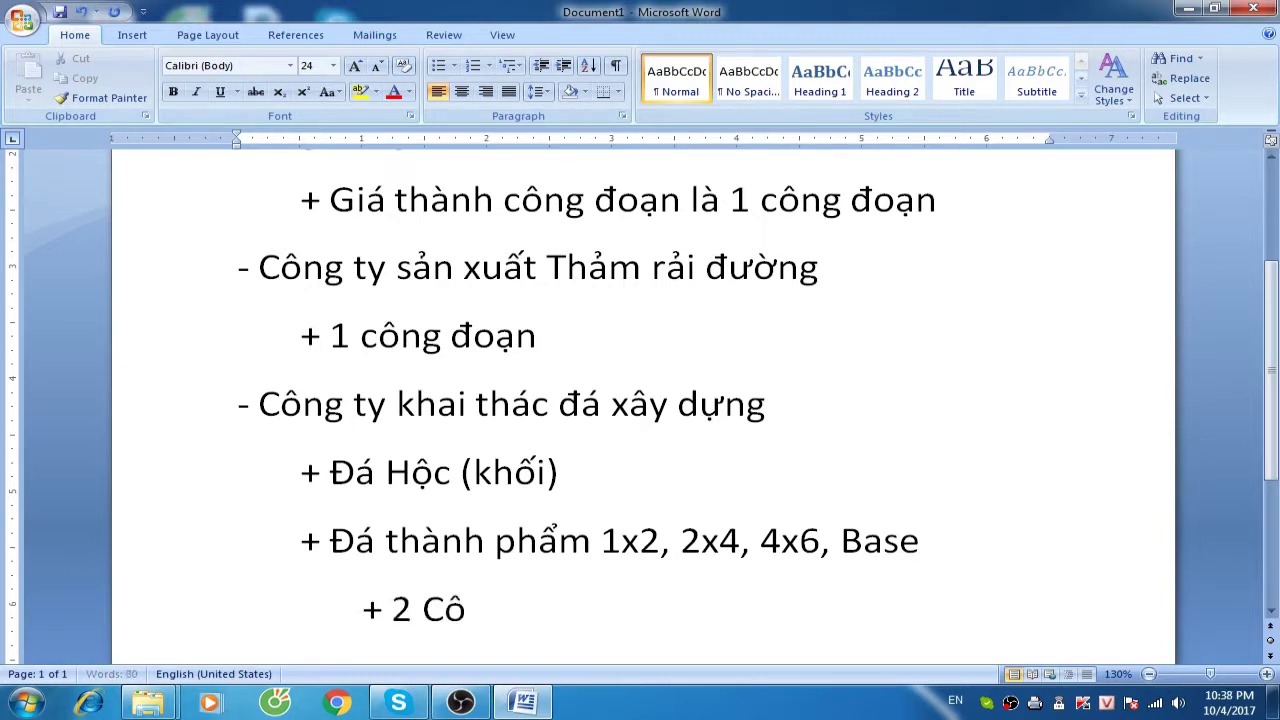
pyautogui.write('ng đoạn')
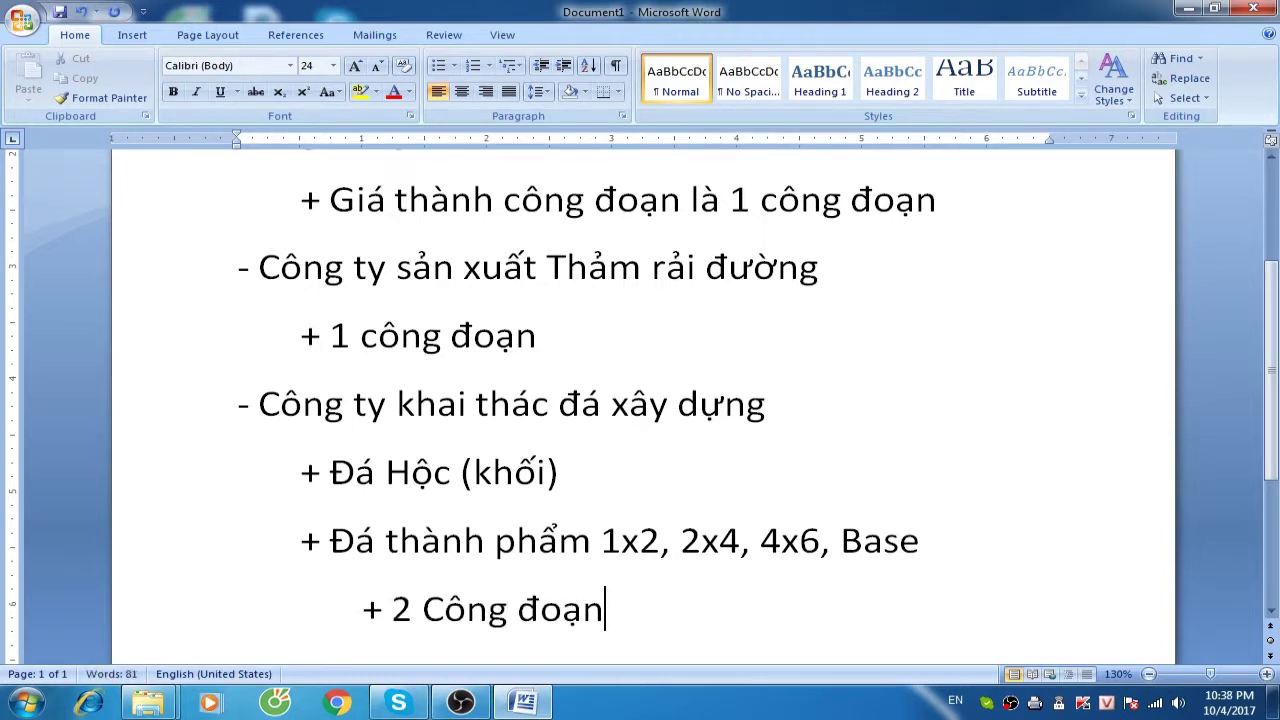
# Tag 'Đá Hộc (khối)' with red 'Công đoạn 1' and the Base line with red 'Công đoạn 2'
pyautogui.click(560, 472)
pyautogui.write('Công đoạn 1')
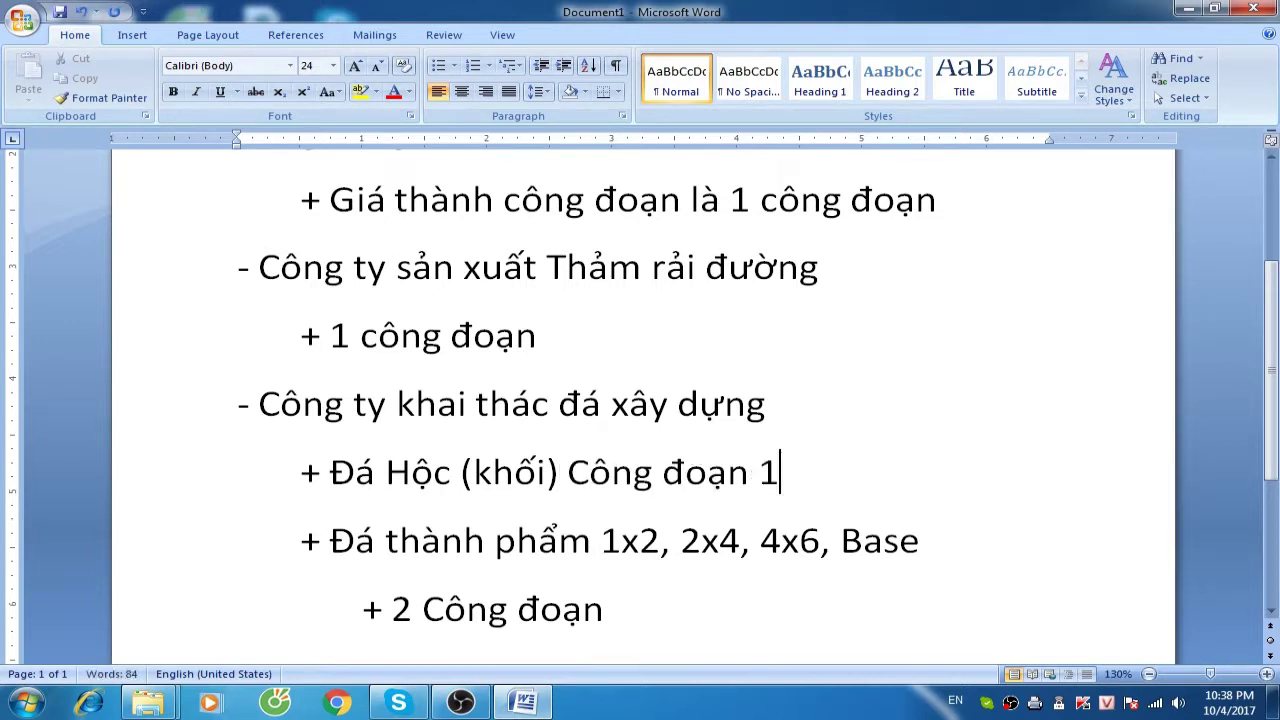
pyautogui.hotkey('shift', 'Left')
pyautogui.hotkey('shift', 'Left')
pyautogui.hotkey('shift', 'Left')
pyautogui.hotkey('shift', 'Left')
pyautogui.hotkey('shift', 'Left')
pyautogui.hotkey('shift', 'Left')
pyautogui.hotkey('shift', 'Left')
pyautogui.hotkey('shift', 'Left')
pyautogui.hotkey('shift', 'Left')
pyautogui.hotkey('shift', 'Left')
pyautogui.hotkey('shift', 'Left')
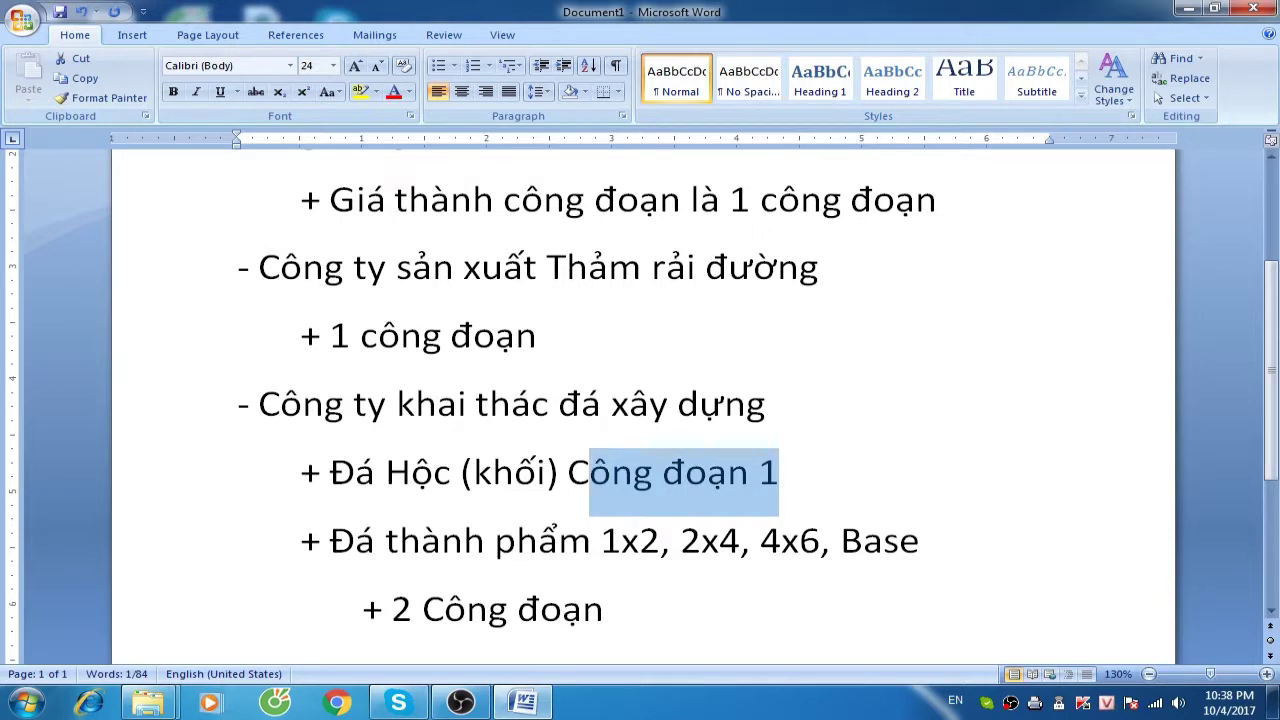
pyautogui.click(394, 91)
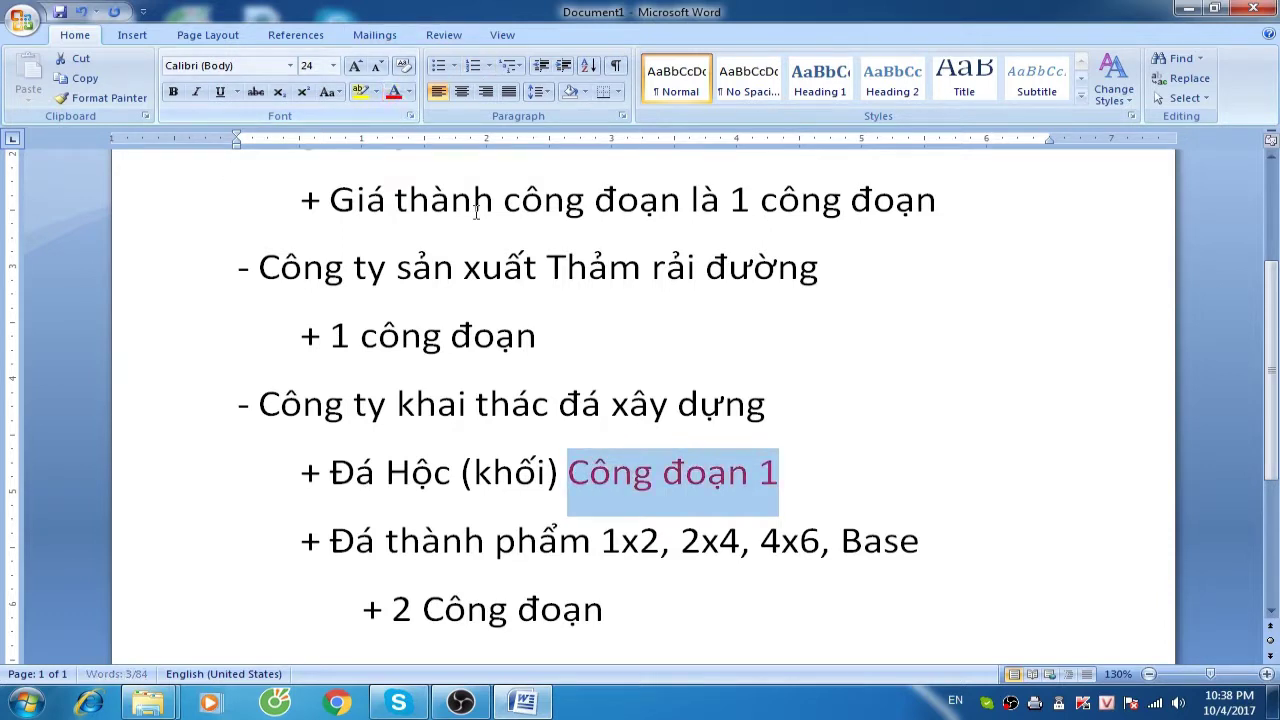
pyautogui.click(932, 538)
pyautogui.write('C')
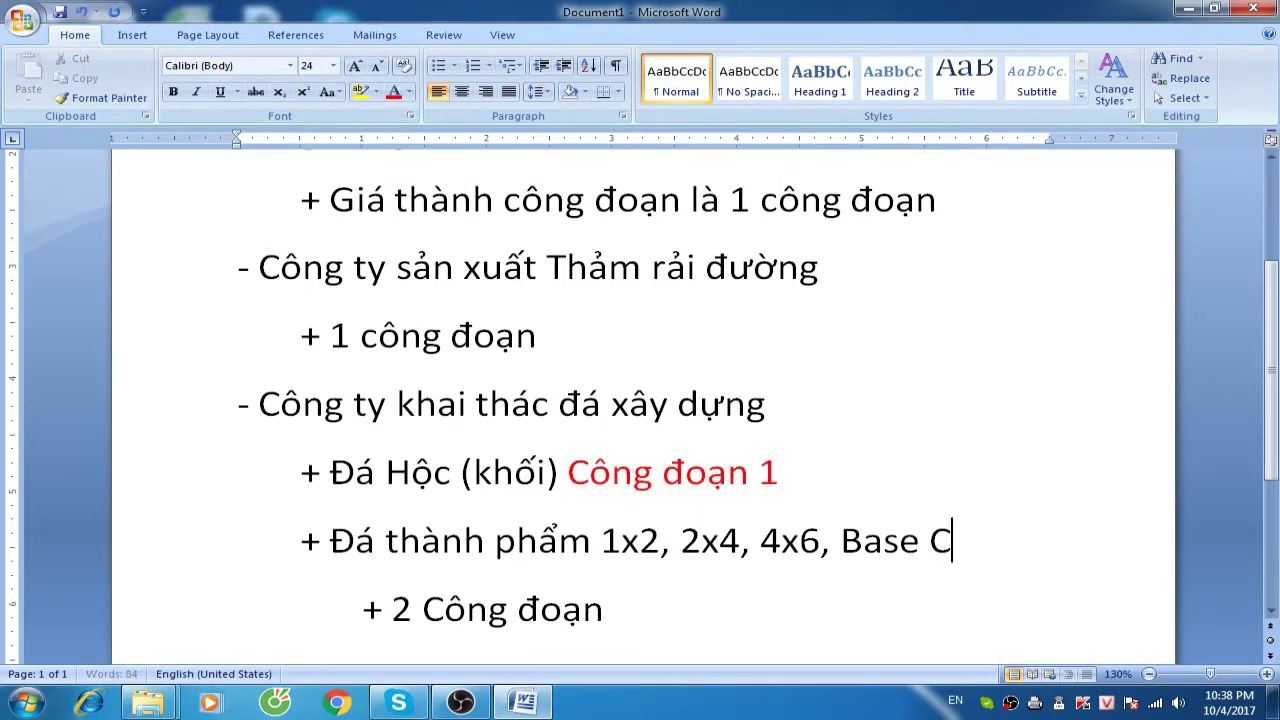
pyautogui.write('ông đoạn 2')
pyautogui.hotkey('shift', 'Left')
pyautogui.hotkey('shift', 'Left')
pyautogui.hotkey('shift', 'Left')
pyautogui.hotkey('shift', 'Left')
pyautogui.hotkey('shift', 'Left')
pyautogui.hotkey('shift', 'Left')
pyautogui.hotkey('shift', 'Left')
pyautogui.hotkey('shift', 'Left')
pyautogui.hotkey('shift', 'Left')
pyautogui.hotkey('shift', 'Left')
pyautogui.hotkey('shift', 'Left')
pyautogui.hotkey('shift', 'Left')
pyautogui.hotkey('shift', 'Left')
pyautogui.hotkey('shift', 'Right')
pyautogui.hotkey('shift', 'Right')
pyautogui.hotkey('alt', 'h')
pyautogui.press('f')
pyautogui.press('c')
pyautogui.press('Return')
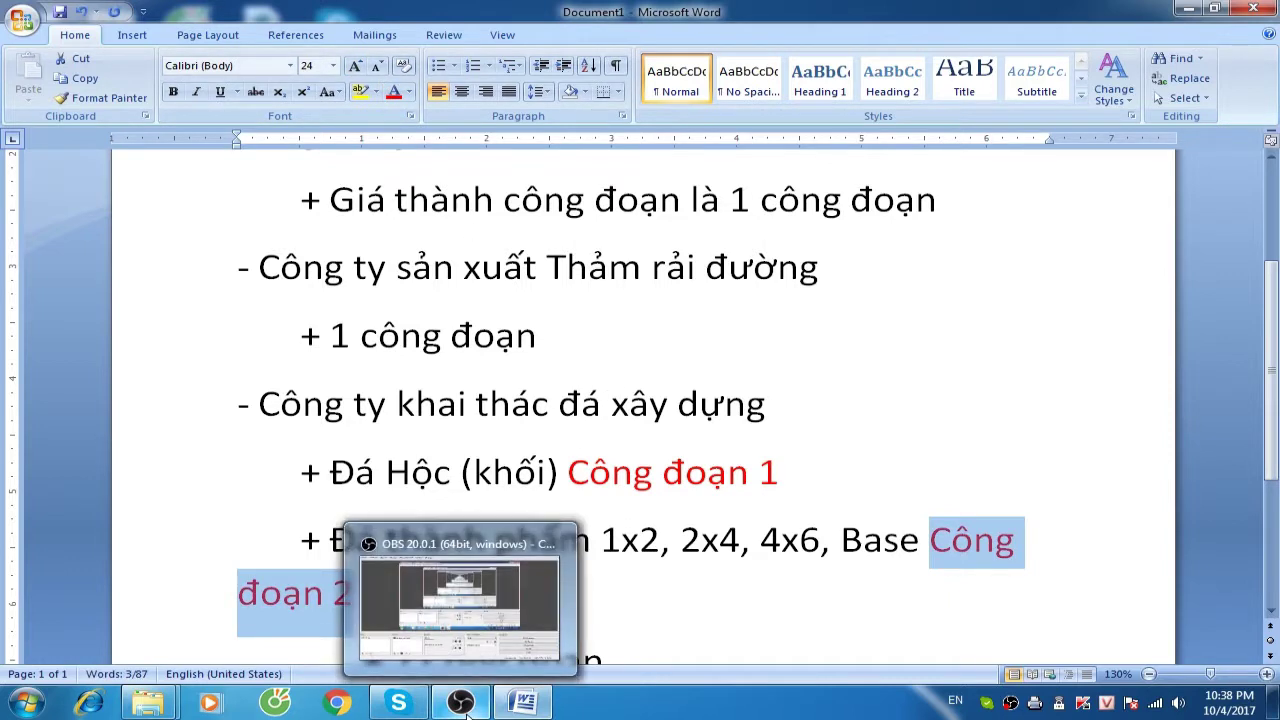
# Deselect the red text and scroll through the company list to the start of page 2
pyautogui.click(620, 402)
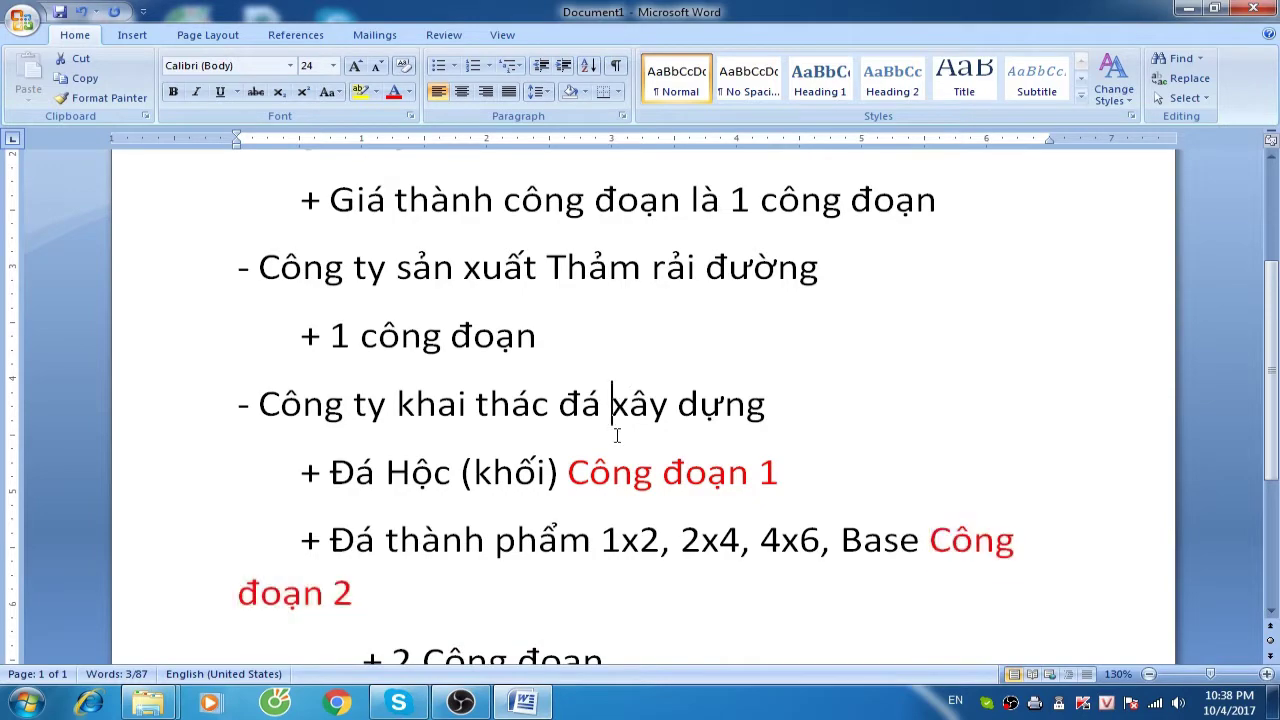
pyautogui.scroll(-5, 618, 462)
pyautogui.scroll(4, 620, 460)
pyautogui.scroll(1, 621, 450)
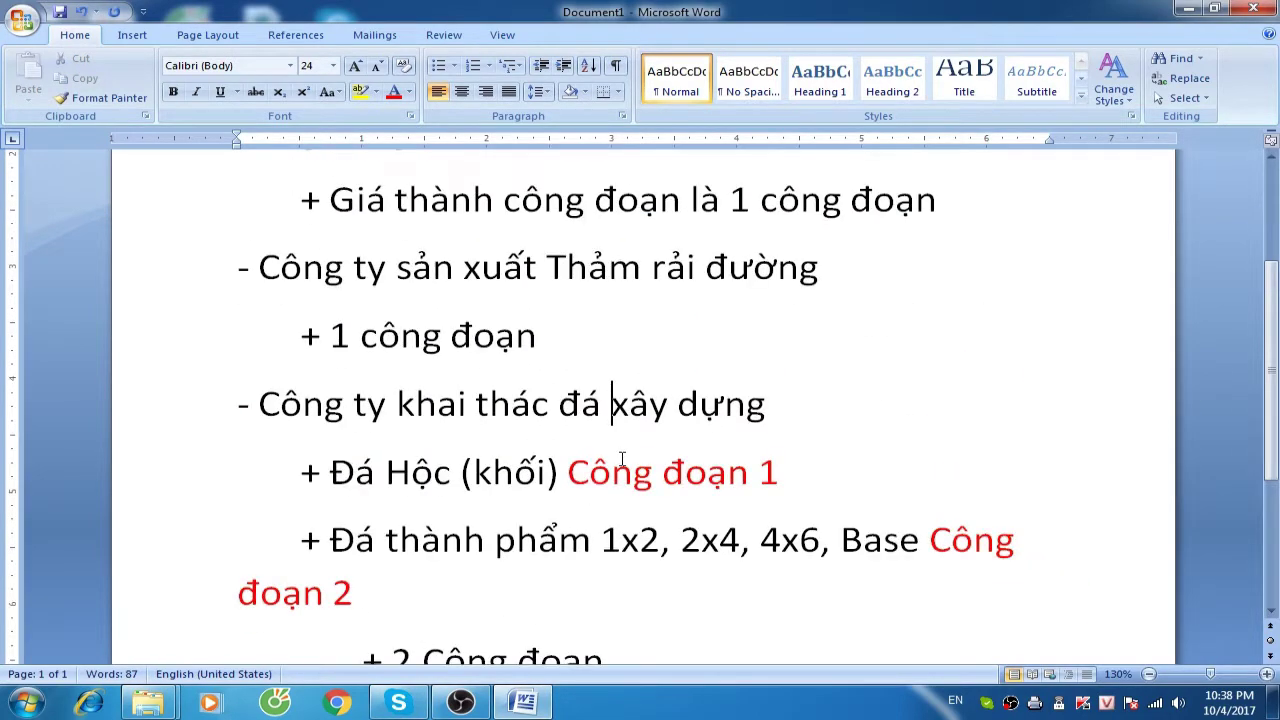
pyautogui.scroll(-4, 620, 420)
pyautogui.scroll(3, 620, 406)
pyautogui.scroll(3, 622, 403)
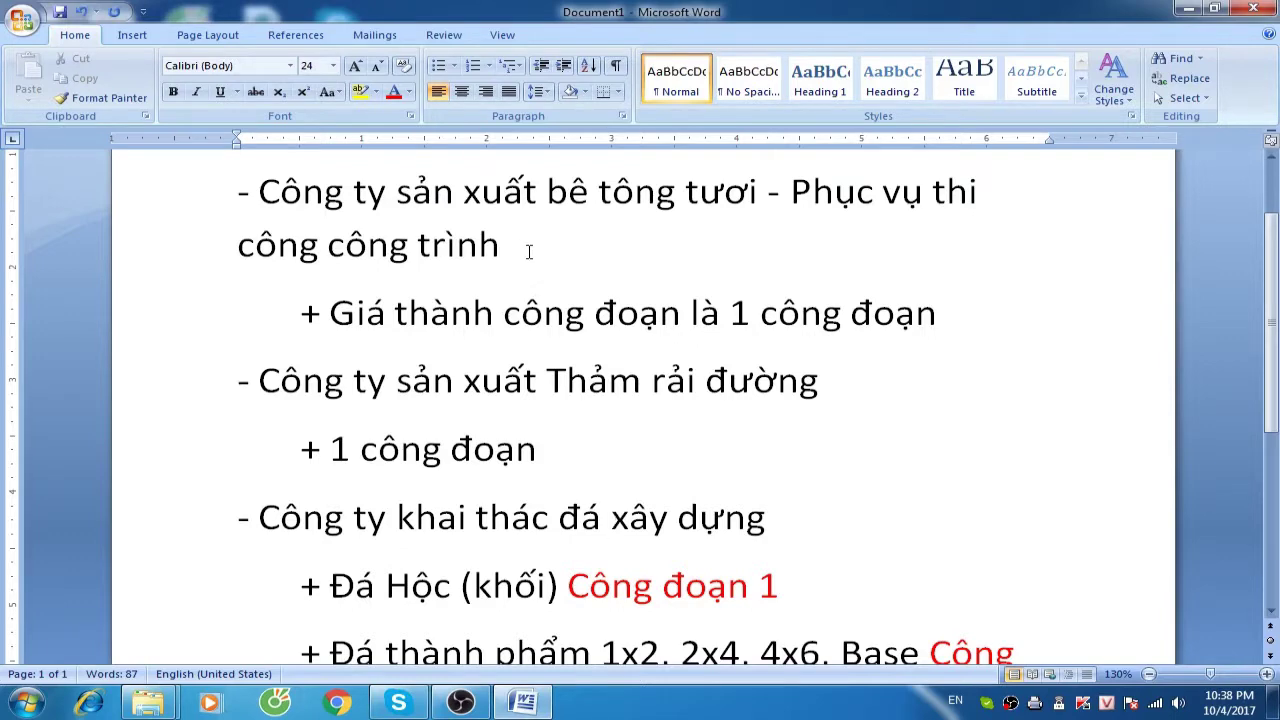
pyautogui.scroll(-7, 766, 334)
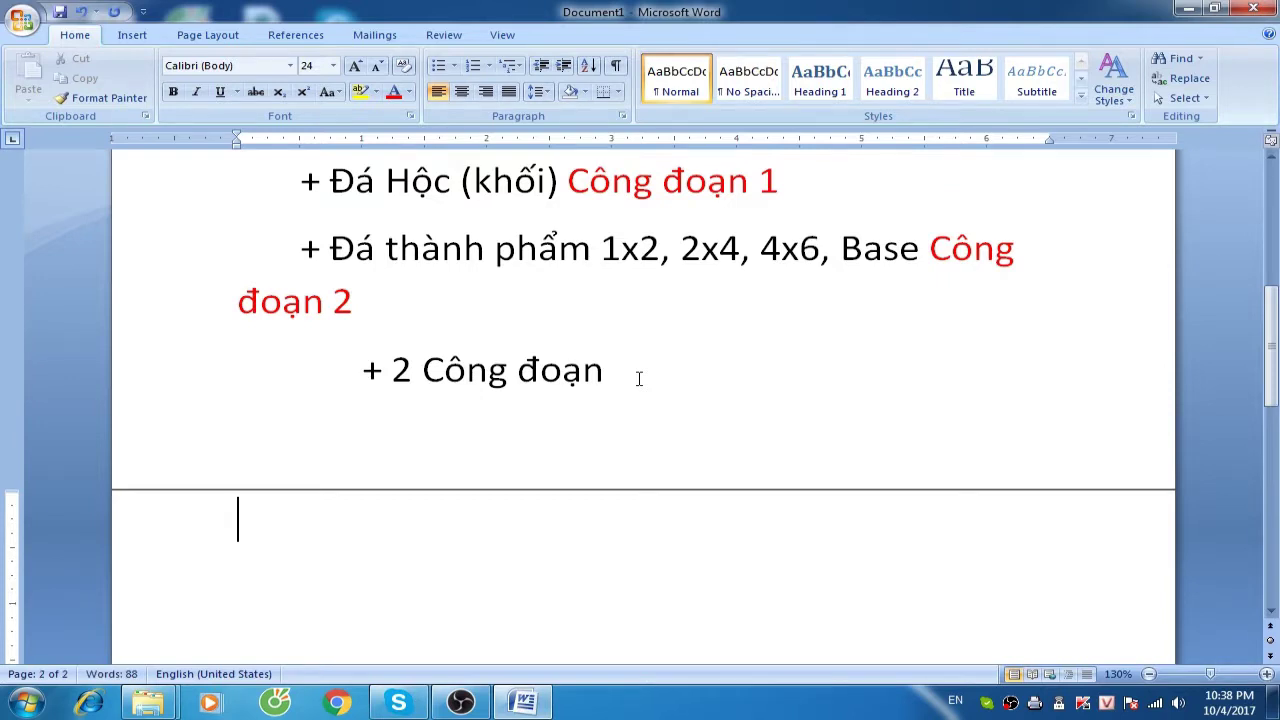
# Write that the key is a sound chart of accounts for costing these companies, ending with a colon
pyautogui.write('Cái quản')
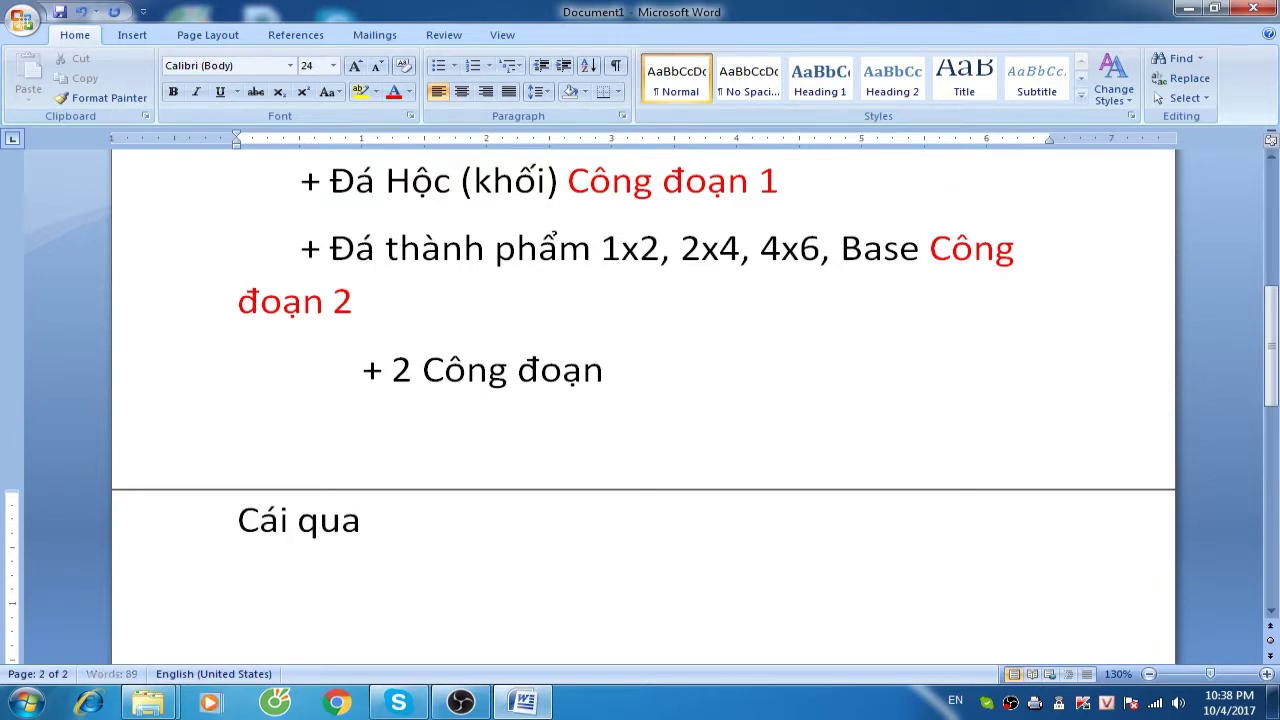
pyautogui.press('BackSpace')
pyautogui.press('BackSpace')
pyautogui.write('an trong nhất là ca')
pyautogui.write('c a')
pyautogui.press('BackSpace')
pyautogui.write('bạn')
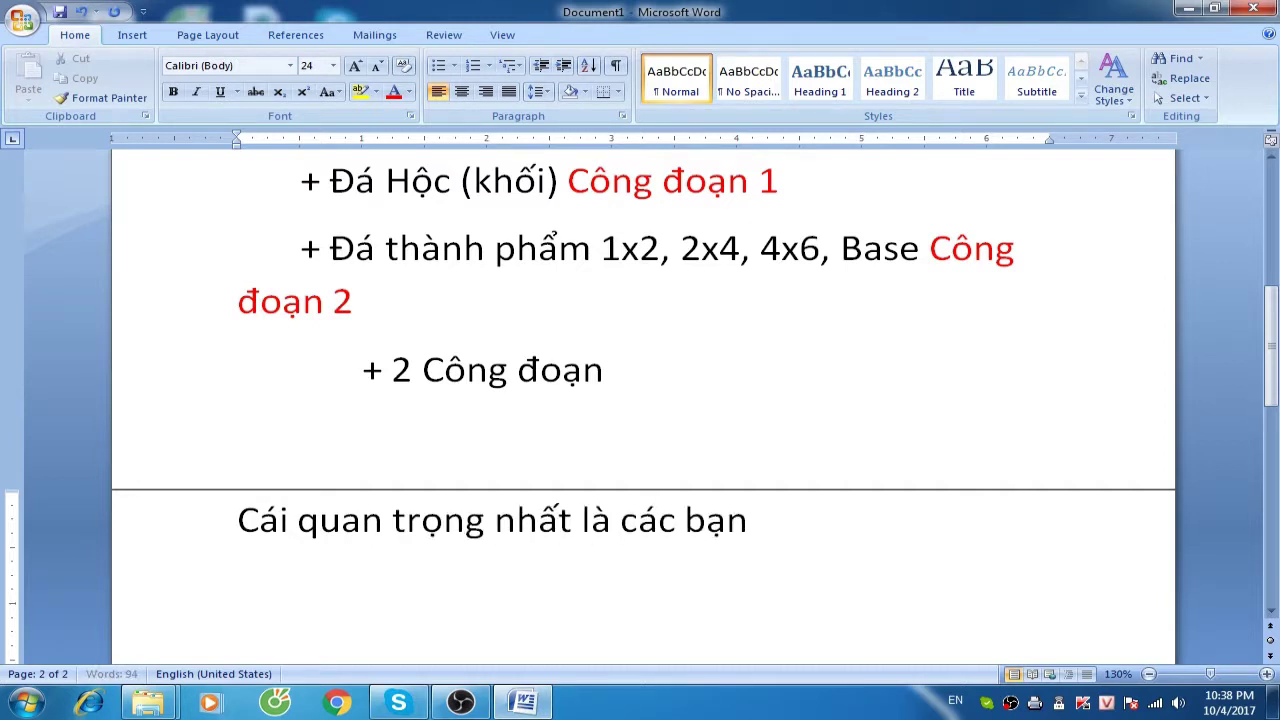
pyautogui.write(' phaải ')
pyautogui.write('to')
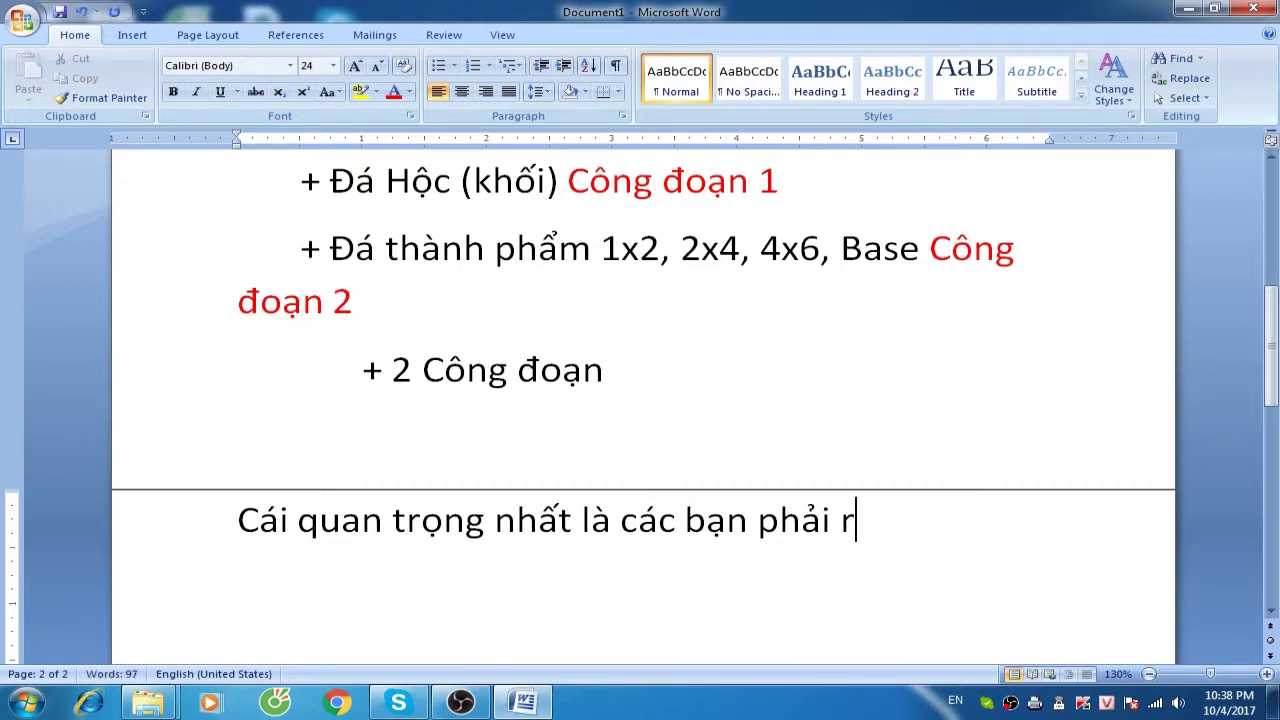
pyautogui.write(' chức đư')
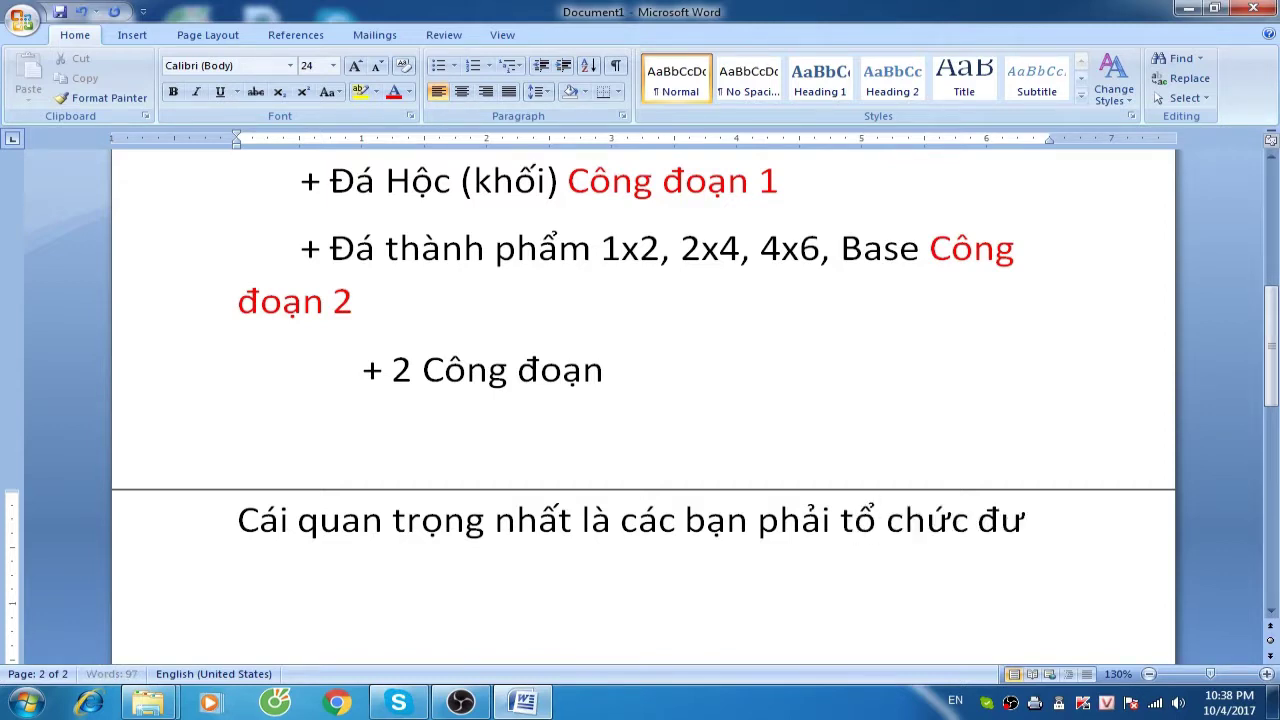
pyautogui.write('ợc hêệ thống tài k')
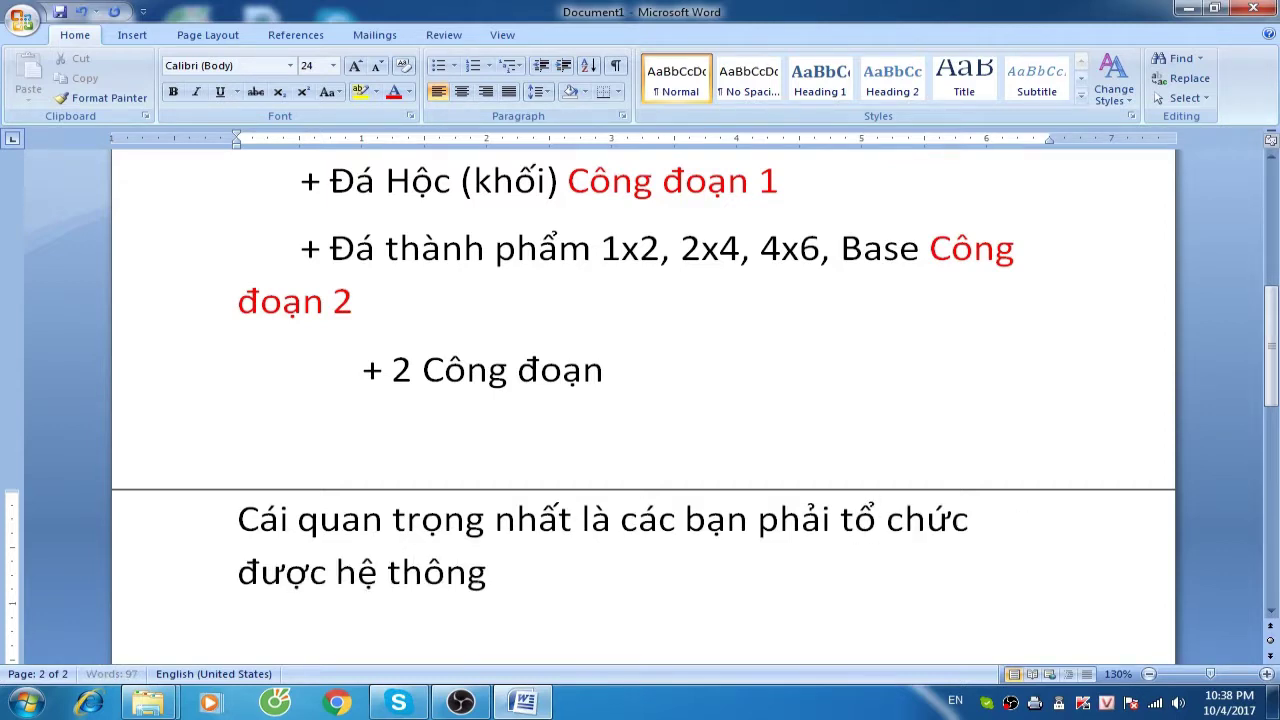
pyautogui.write('hoản')
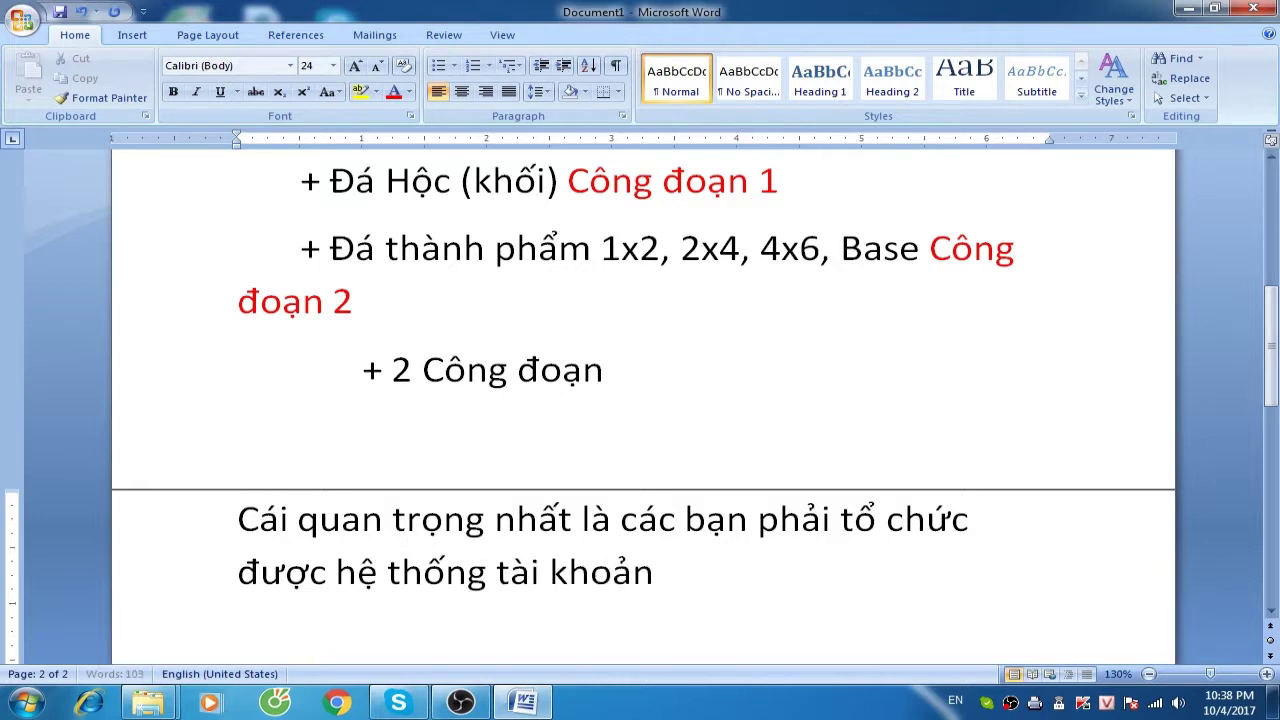
pyautogui.write(' hợp lý đe')
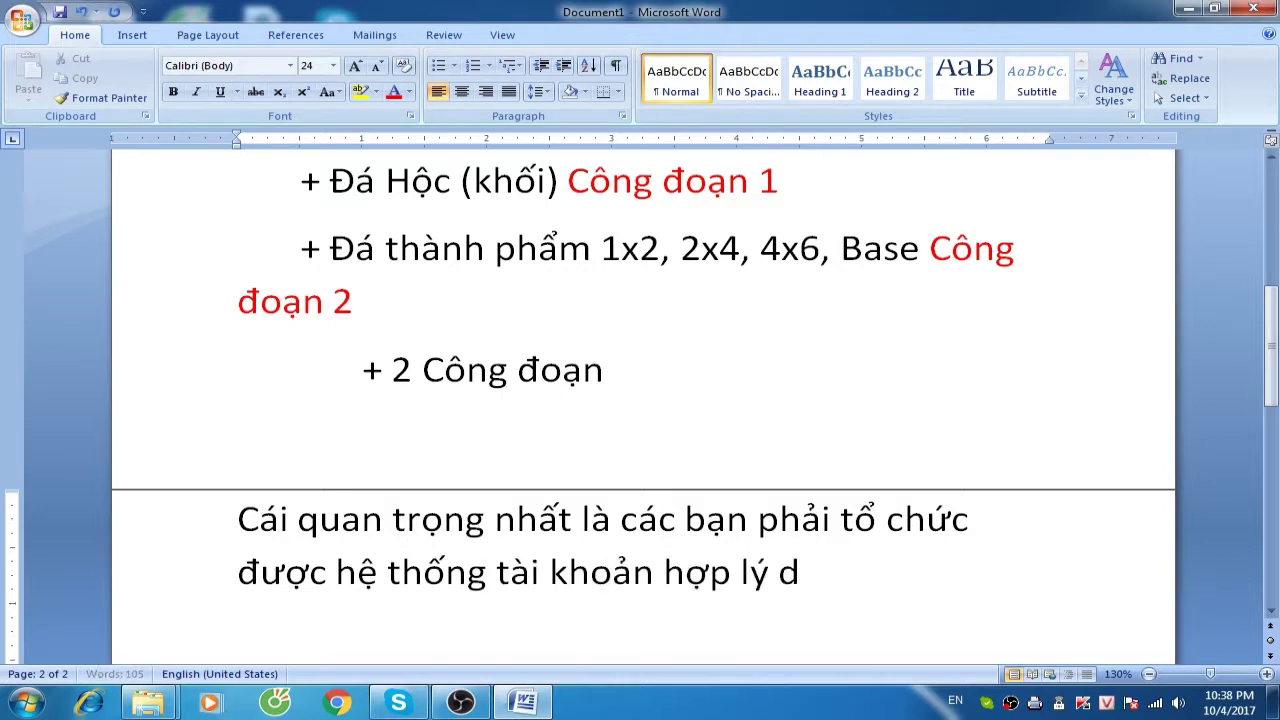
pyautogui.write(' có thể')
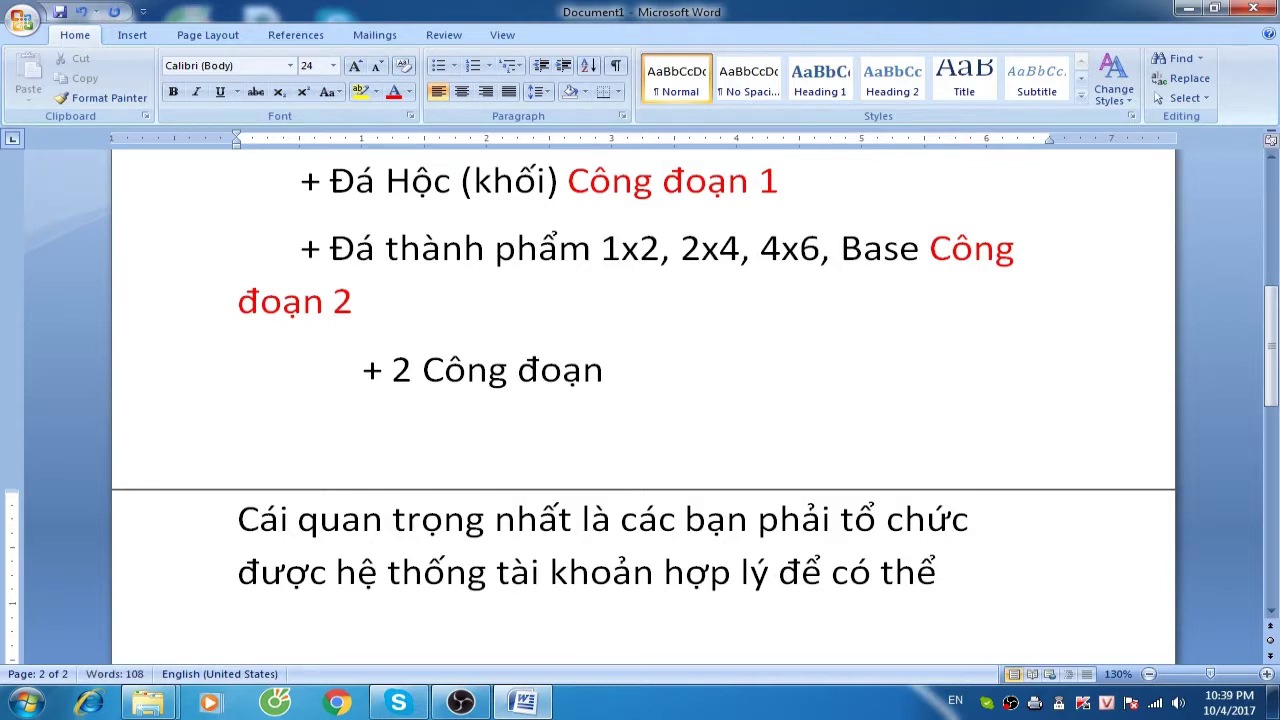
pyautogui.write('hạch t')
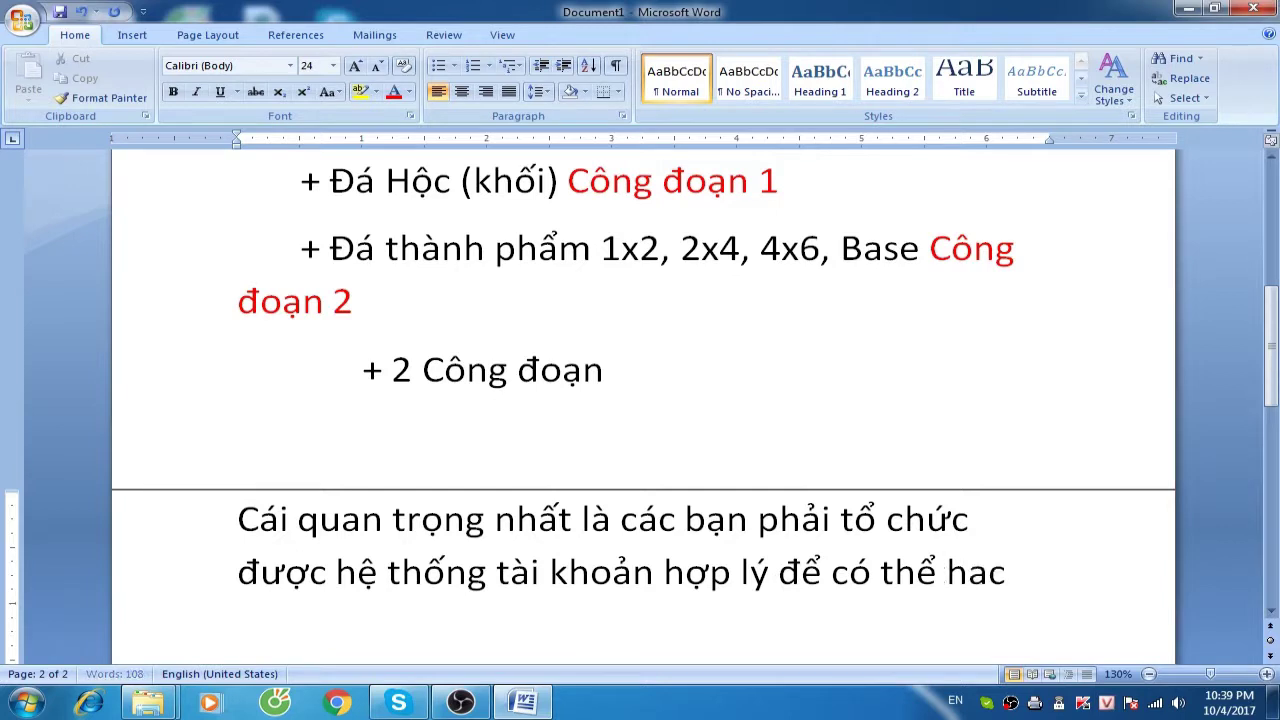
pyautogui.write('và')
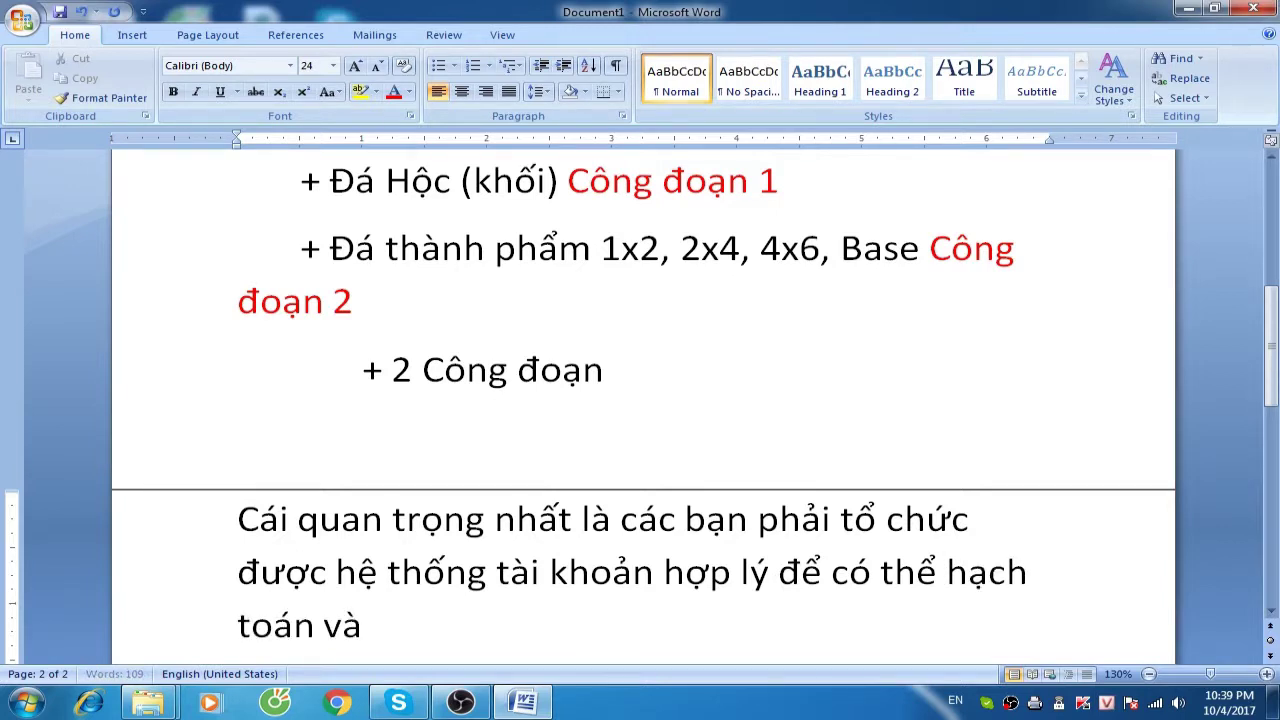
pyautogui.write(' tính giá th')
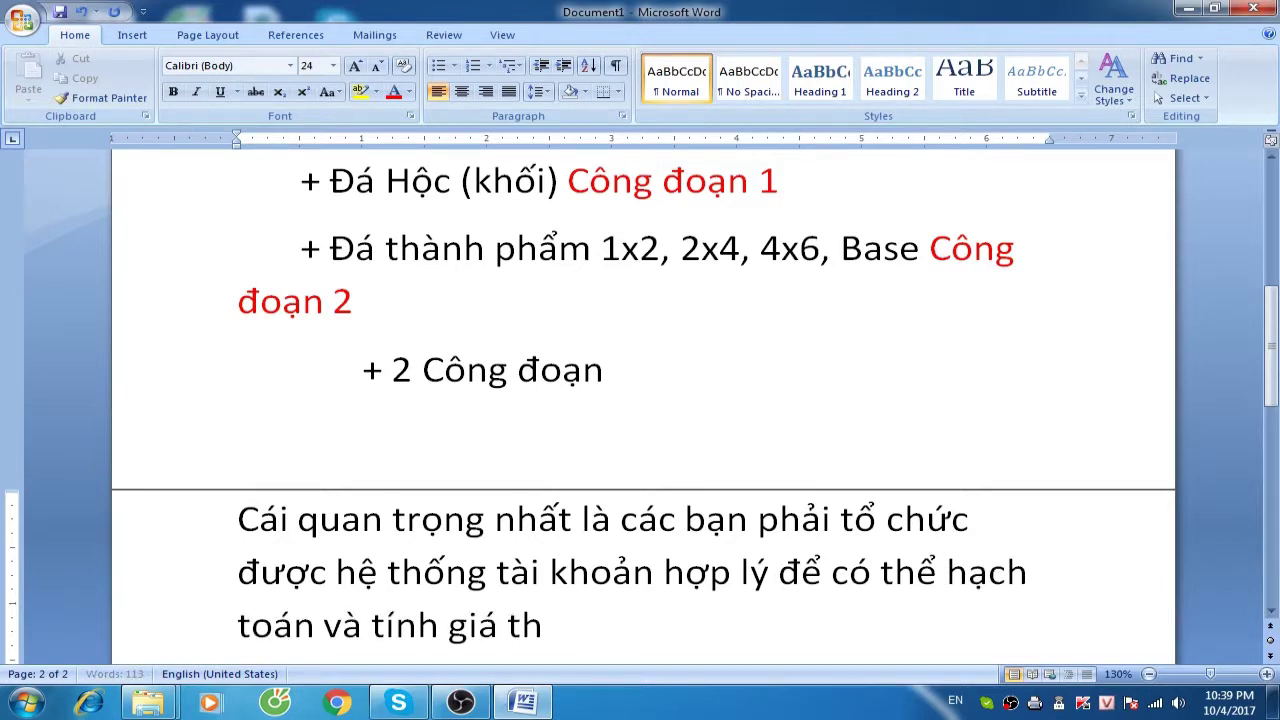
pyautogui.write('ành cho các công ty')
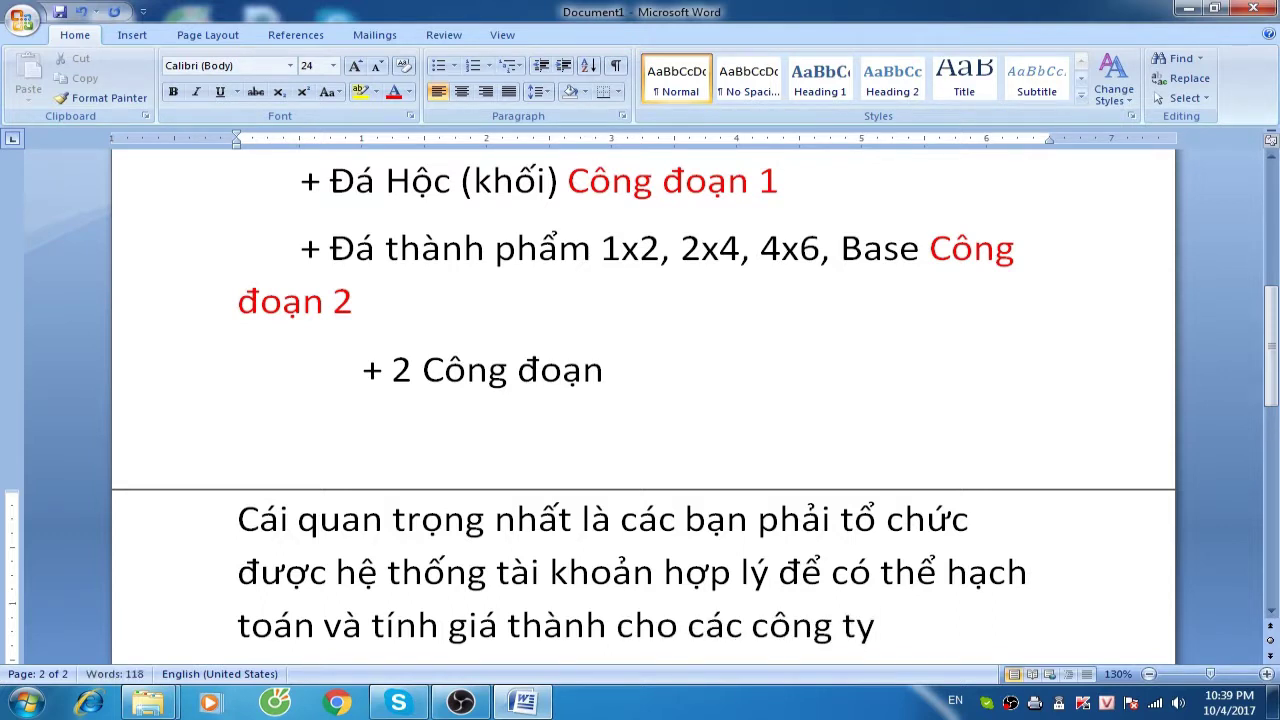
pyautogui.write(' này:')
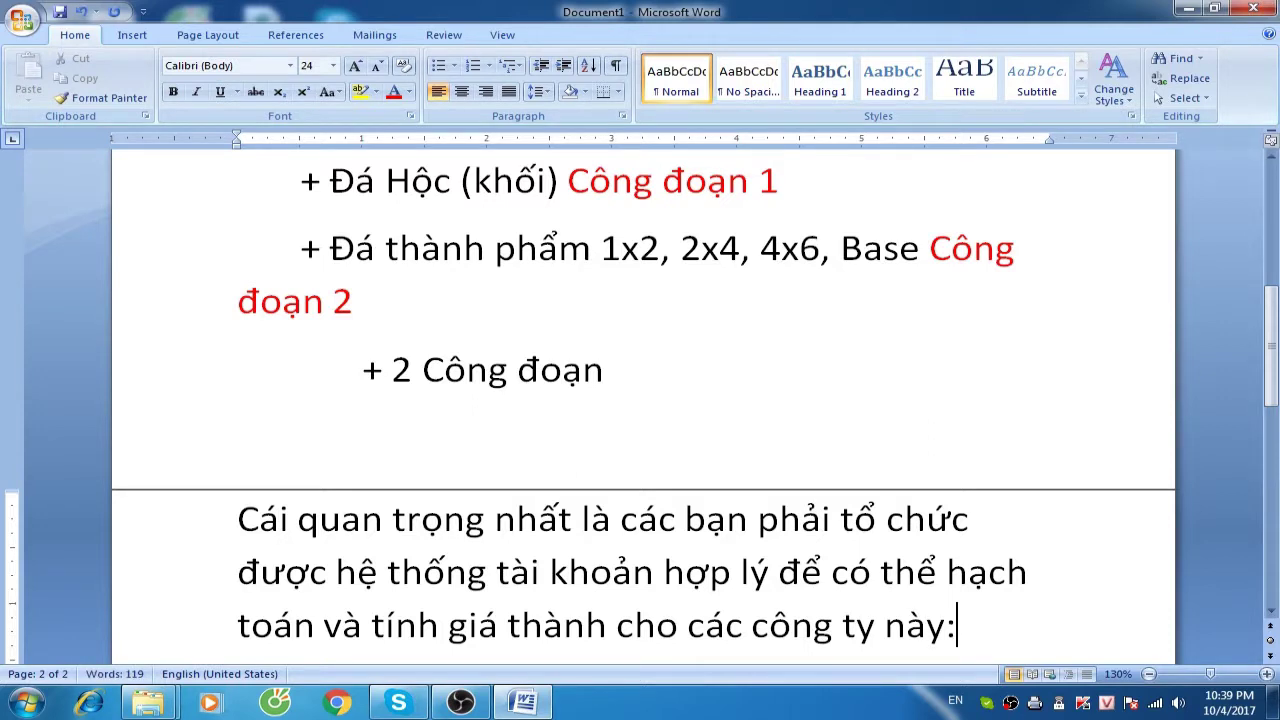
pyautogui.press('Return')
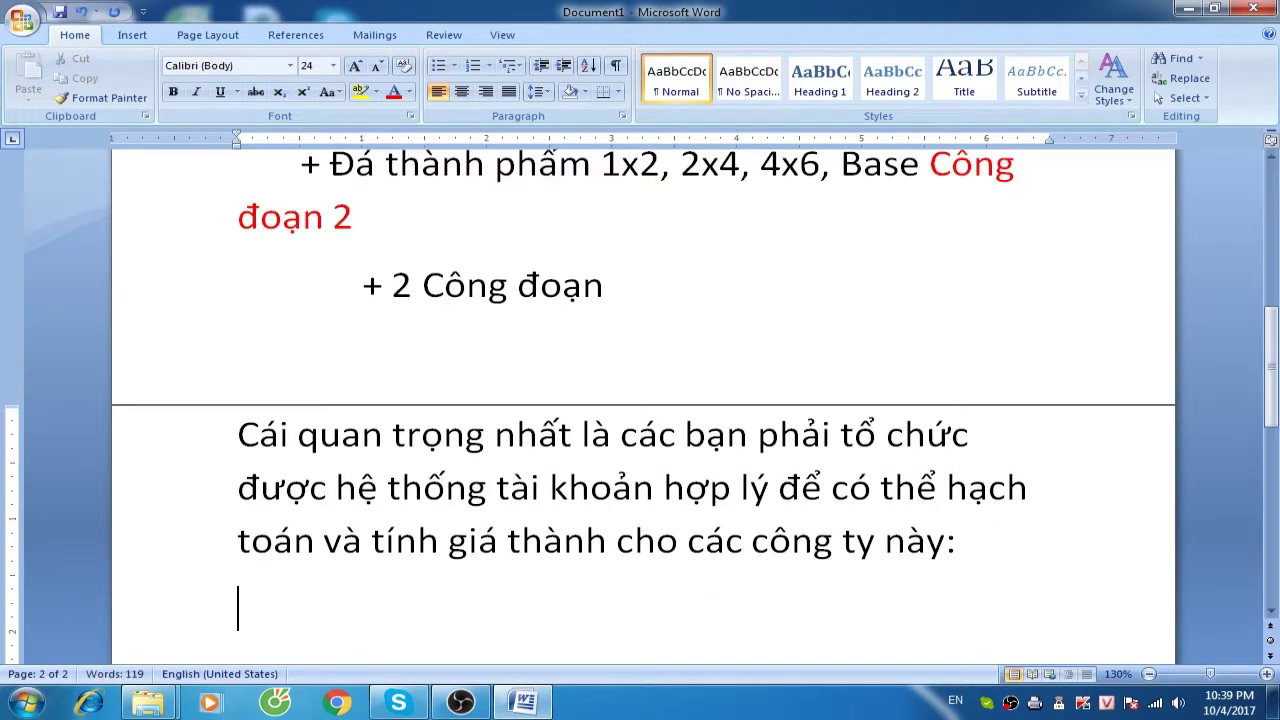
# Type the line '154 Mở ra 2 tài khoản'
pyautogui.write('1541')
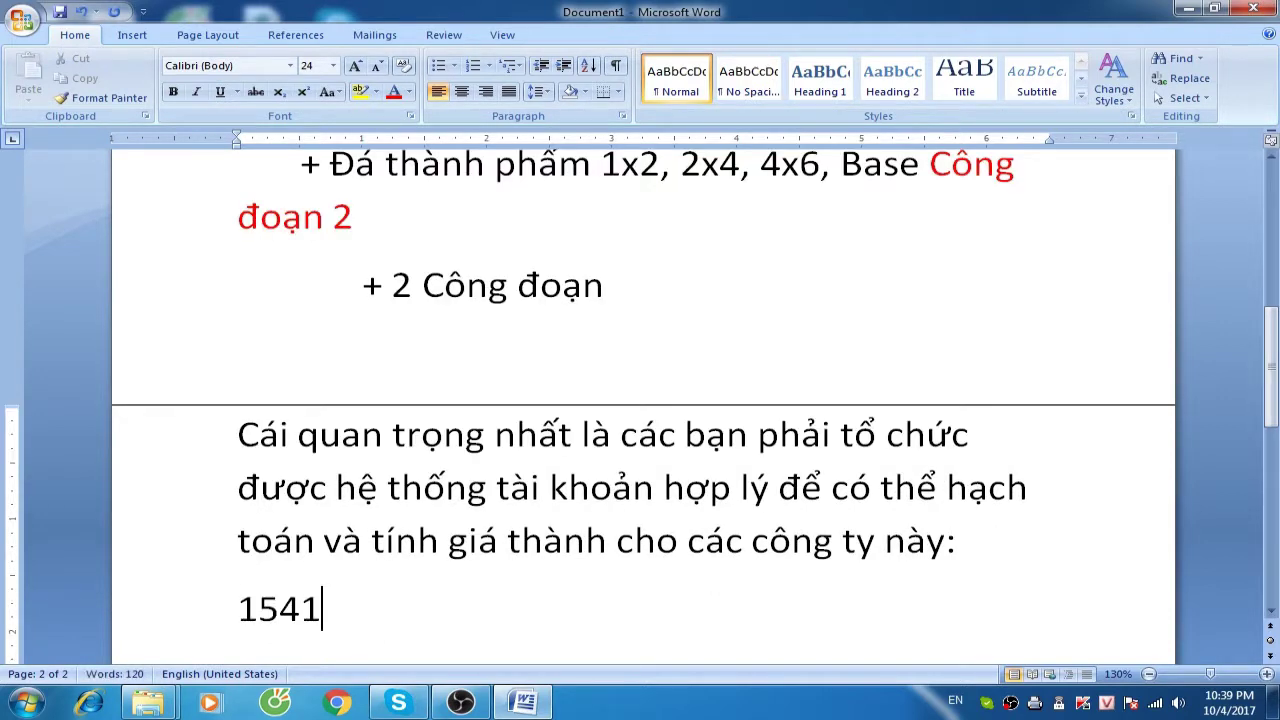
pyautogui.press('BackSpace')
pyautogui.write('Mowrt')
pyautogui.press('BackSpace')
pyautogui.press('BackSpace')
pyautogui.press('BackSpace')
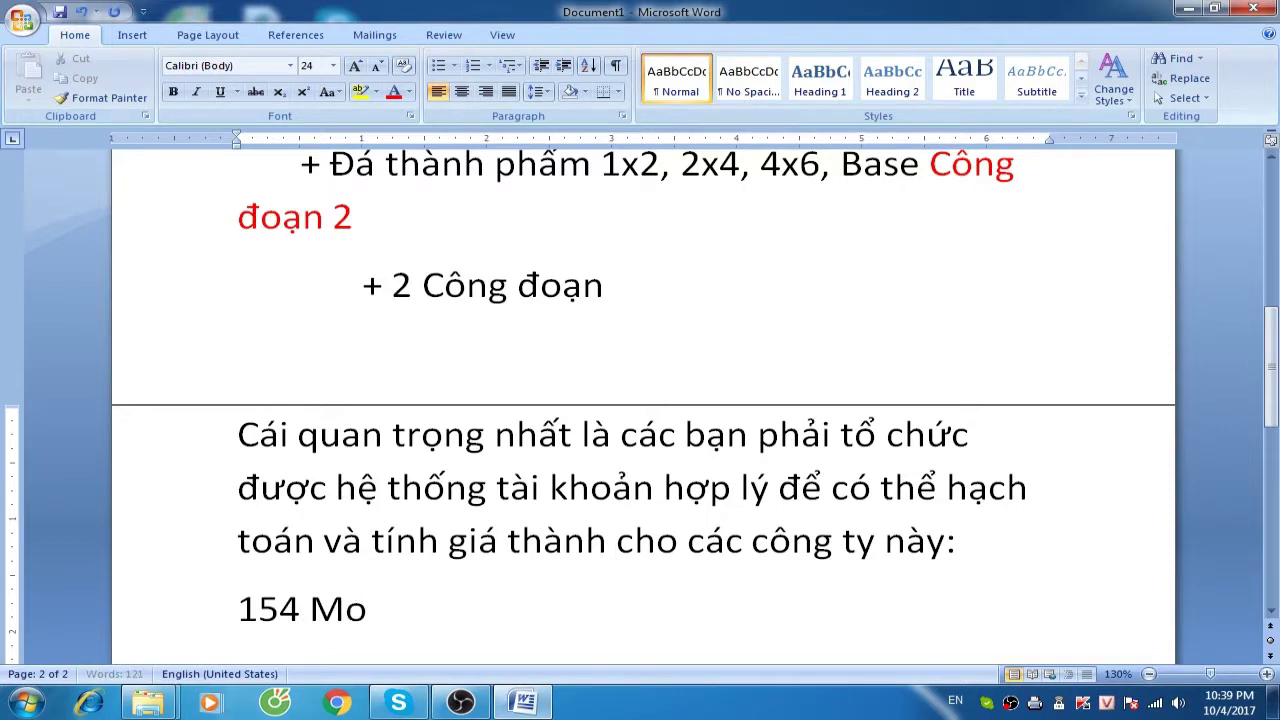
pyautogui.write('ra ')
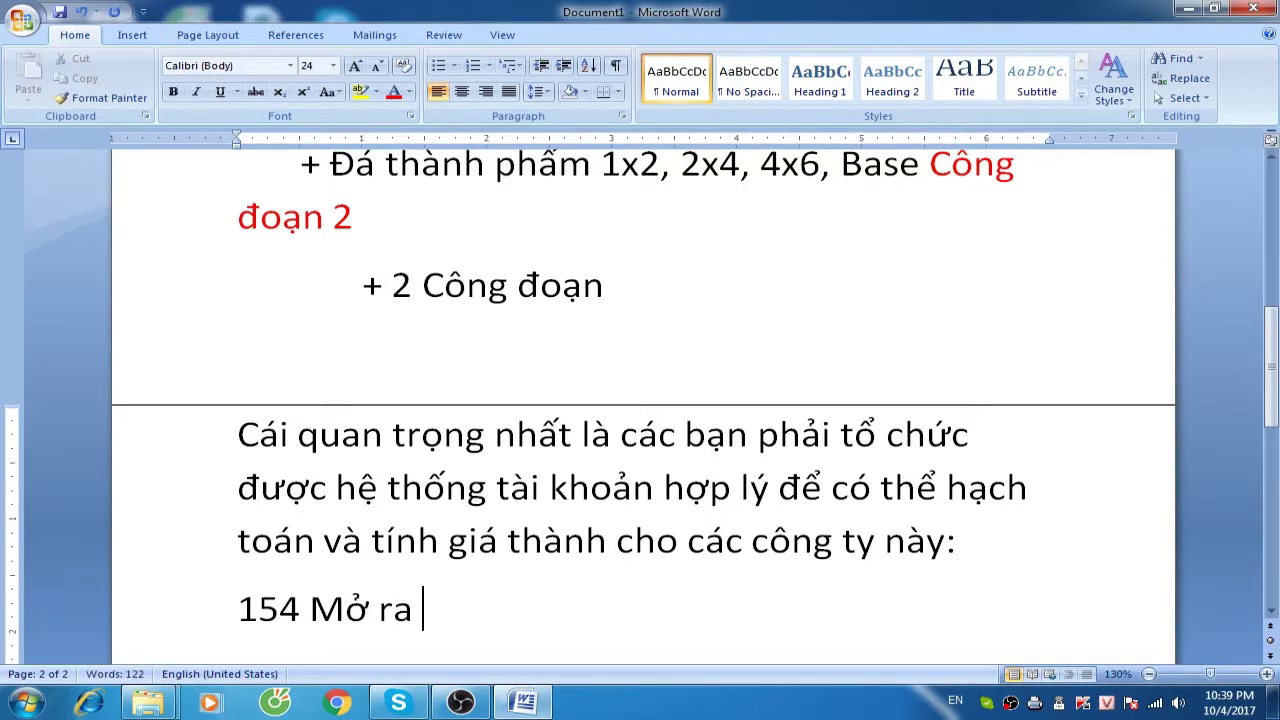
pyautogui.write('2 toia')
pyautogui.press('BackSpace')
pyautogui.press('BackSpace')
pyautogui.press('BackSpace')
pyautogui.write('aif khoanr')
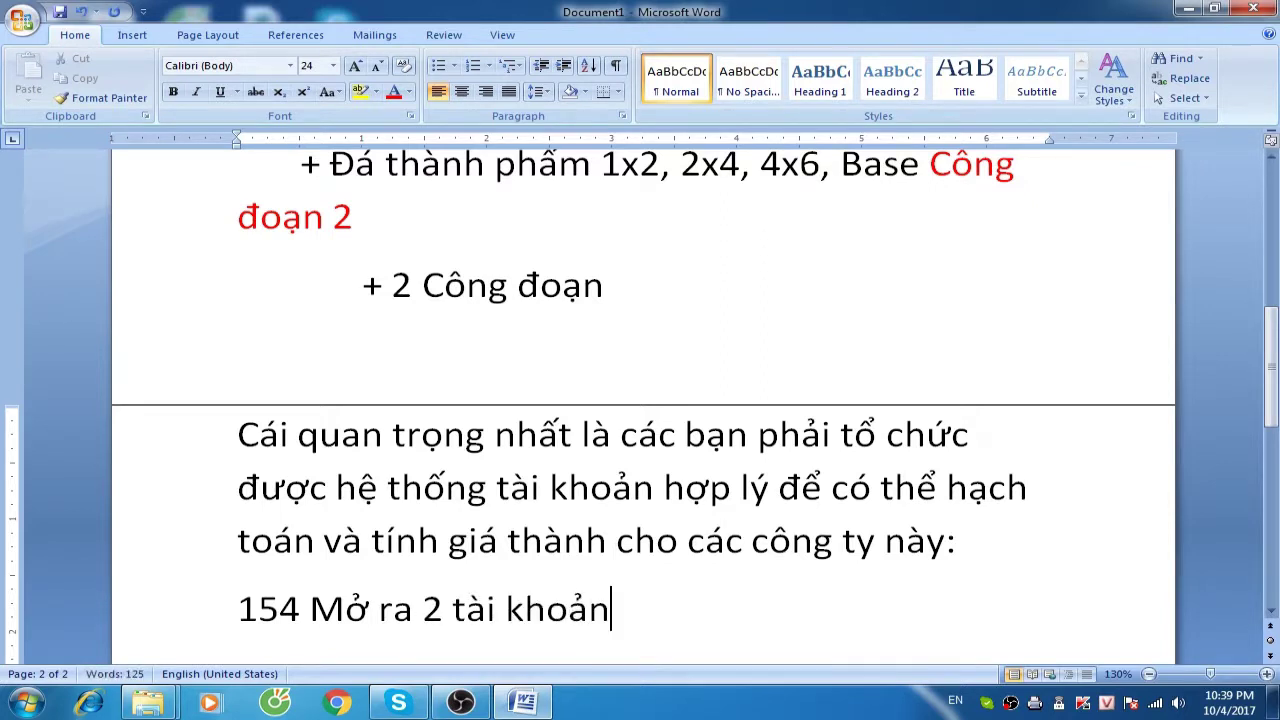
pyautogui.press('Return')
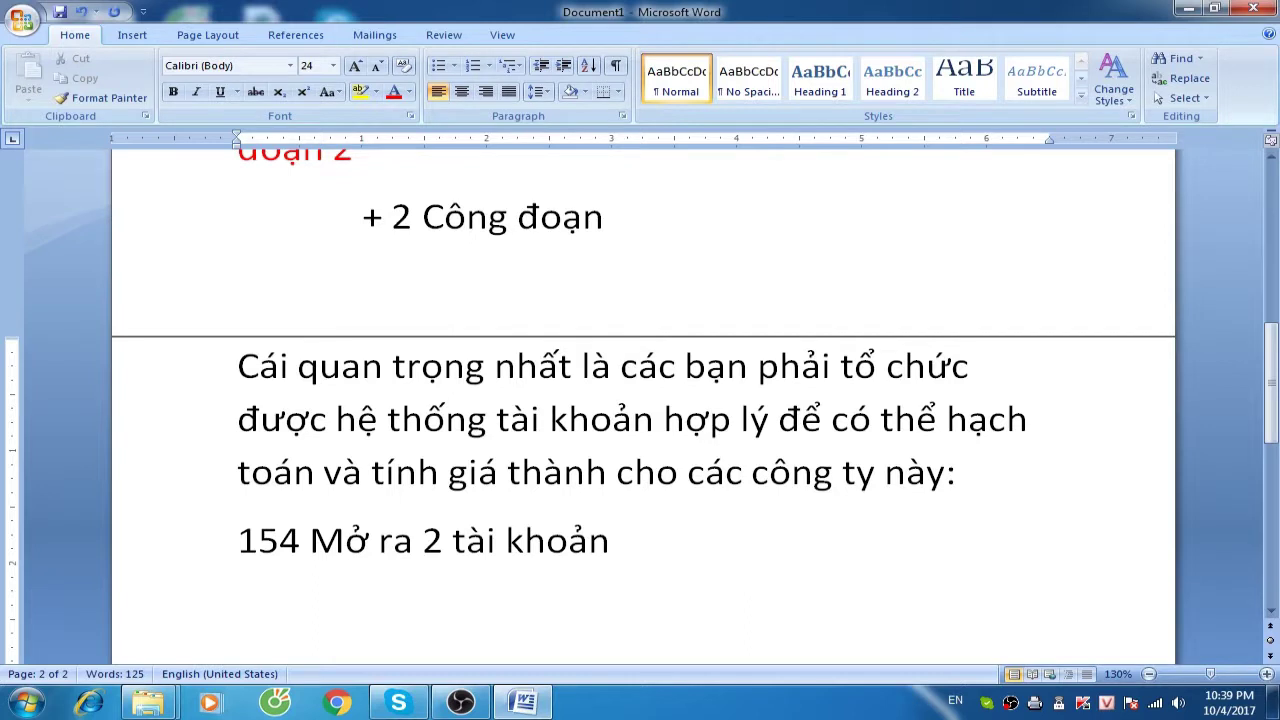
# Add the lines '1541 Giai đoạn sản xuất sản phẩm.' and '1542 - Giai đoạn thi công công trình.'
pyautogui.write('1541')
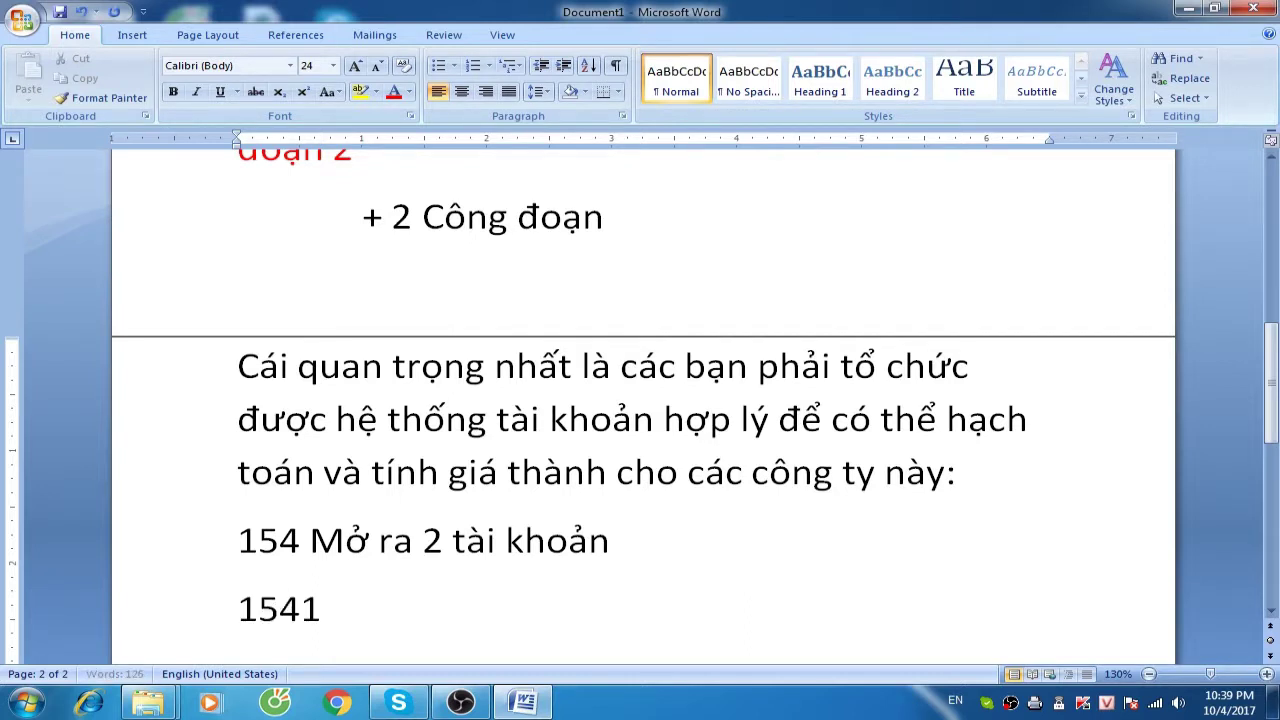
pyautogui.write(' Giai ddoanj sanr xuaats san')
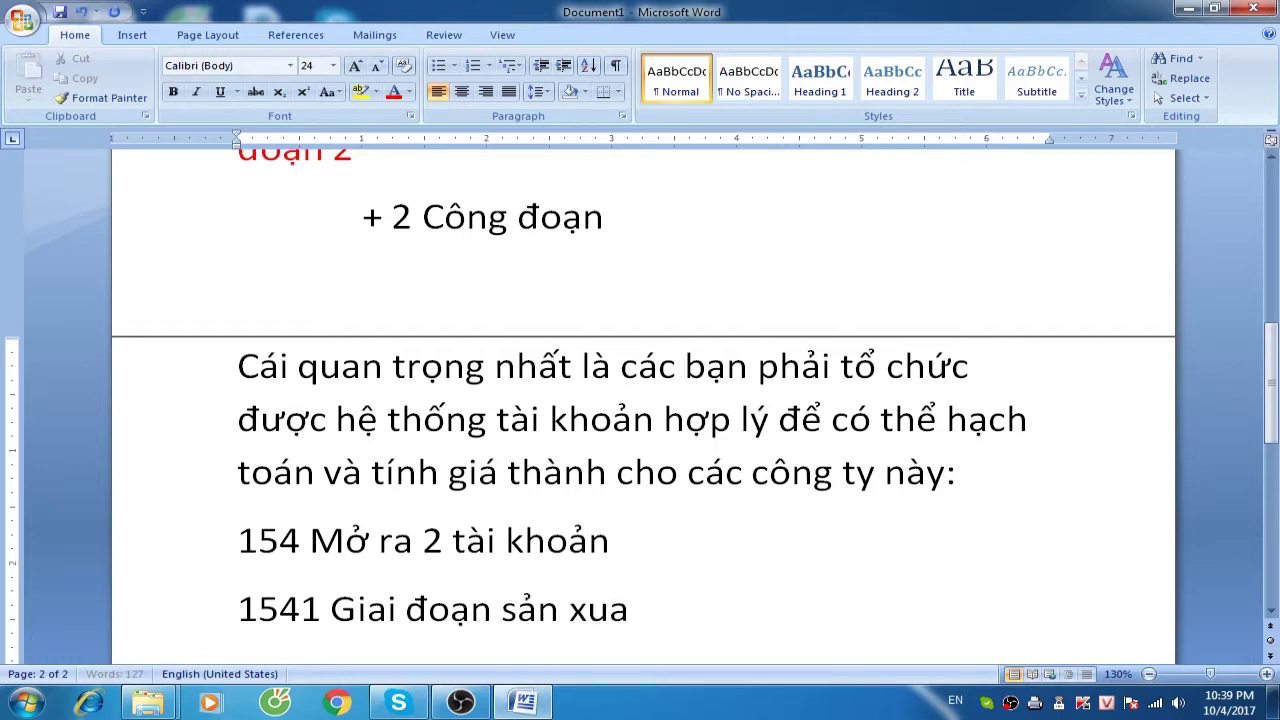
pyautogui.write('r phaamr.')
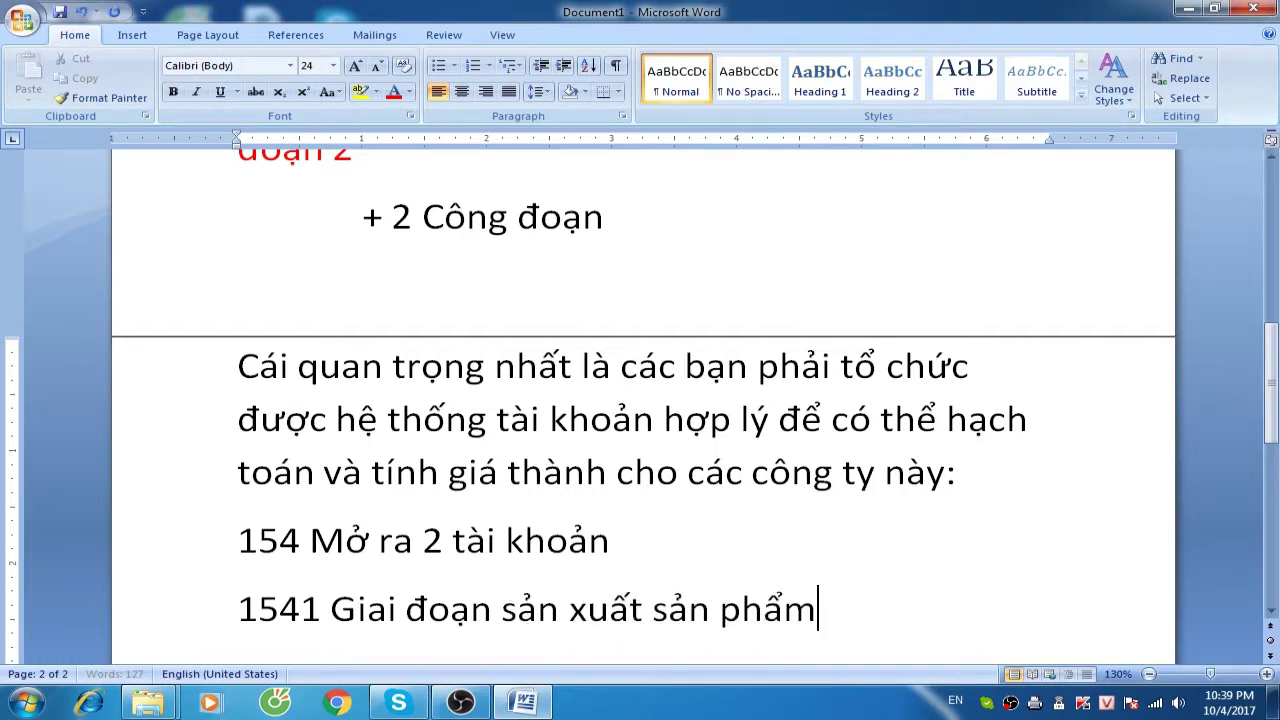
pyautogui.press('Return')
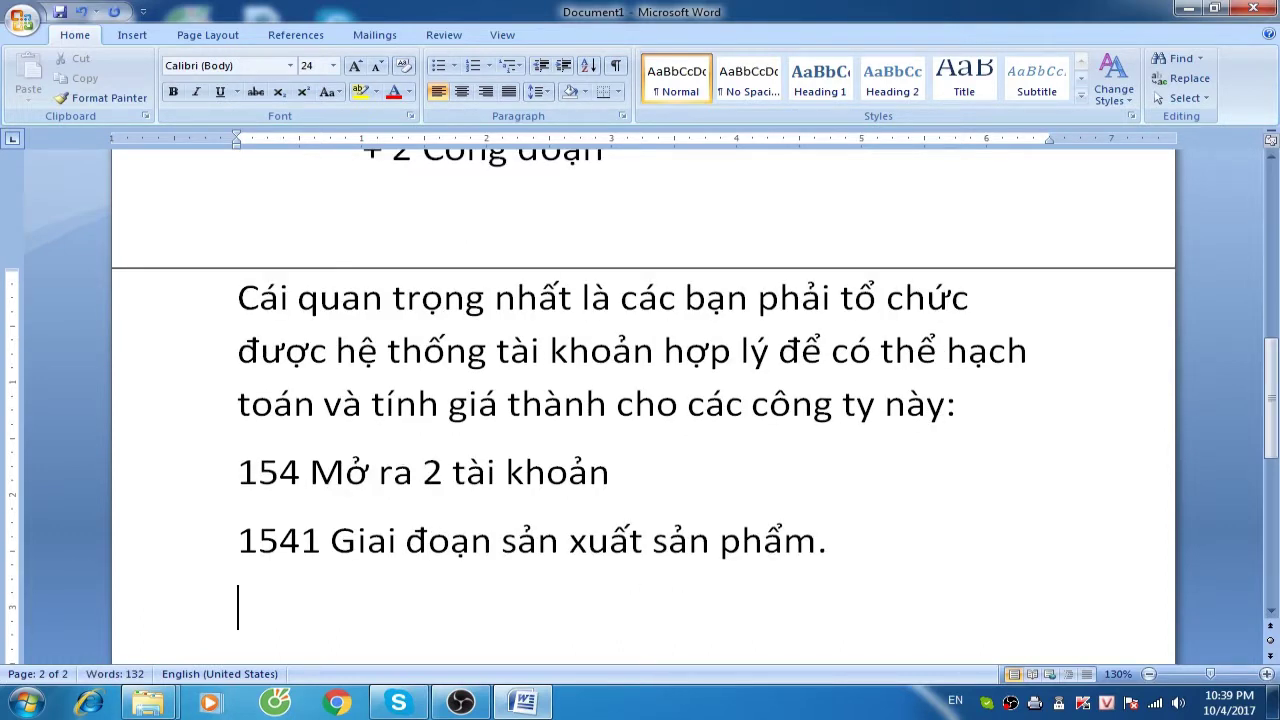
pyautogui.write('1542 - Giai do')
pyautogui.press('BackSpace')
pyautogui.press('BackSpace')
pyautogui.write('đoan thi công côn')
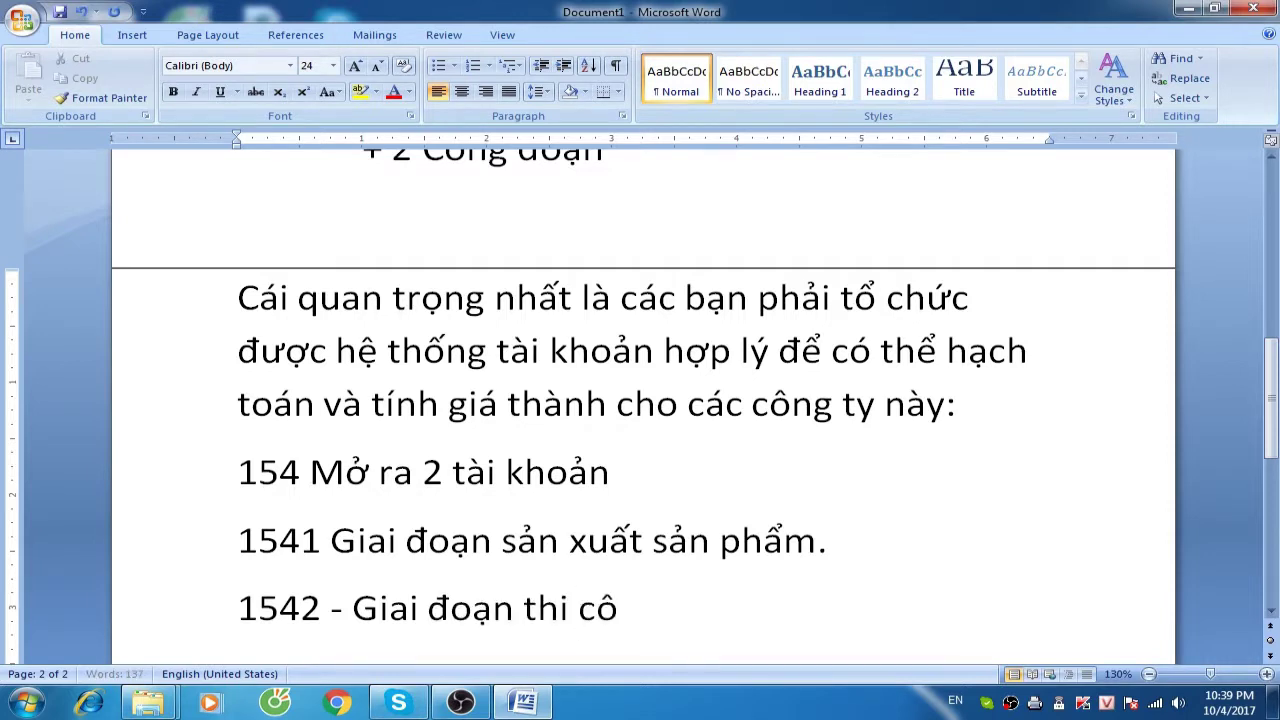
pyautogui.write('g trình')
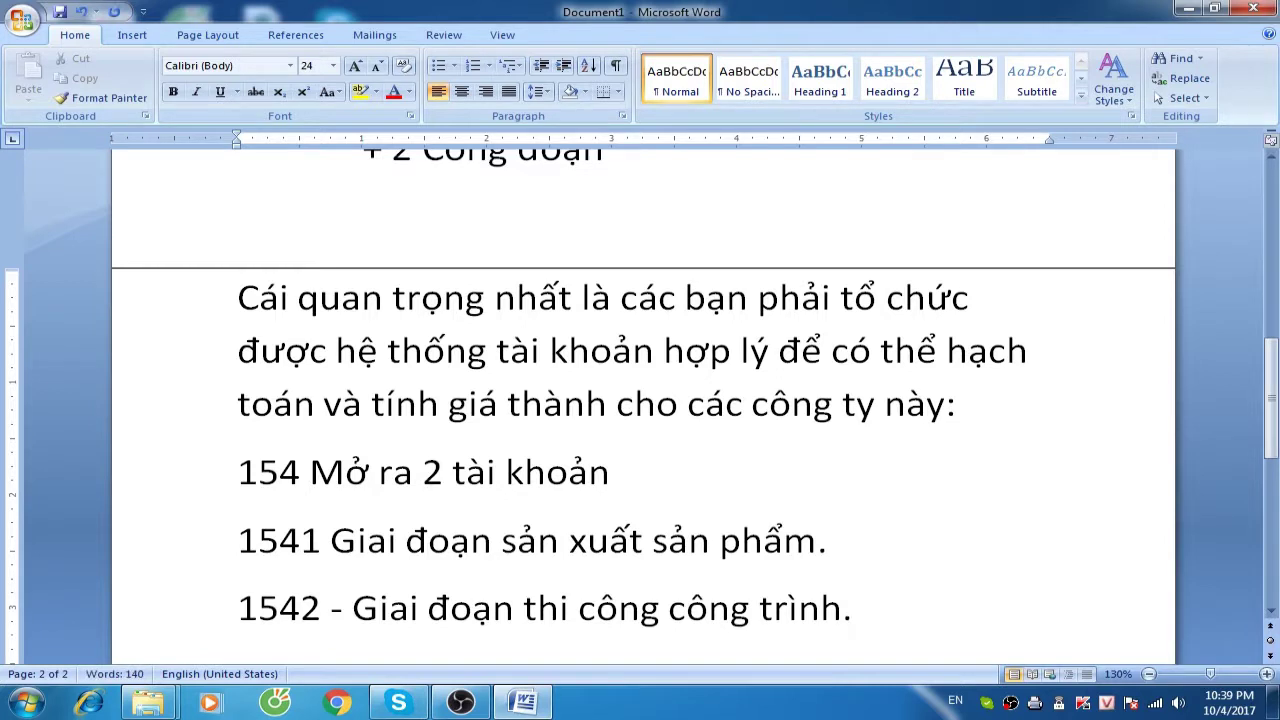
pyautogui.write('.')
# Indent the 1541 and 1542 sub-account lines beneath account 154
pyautogui.click(238, 540)
pyautogui.press('Tab')
pyautogui.press('Down')
pyautogui.press('Home')
pyautogui.press('Tab')
pyautogui.click(301, 540)
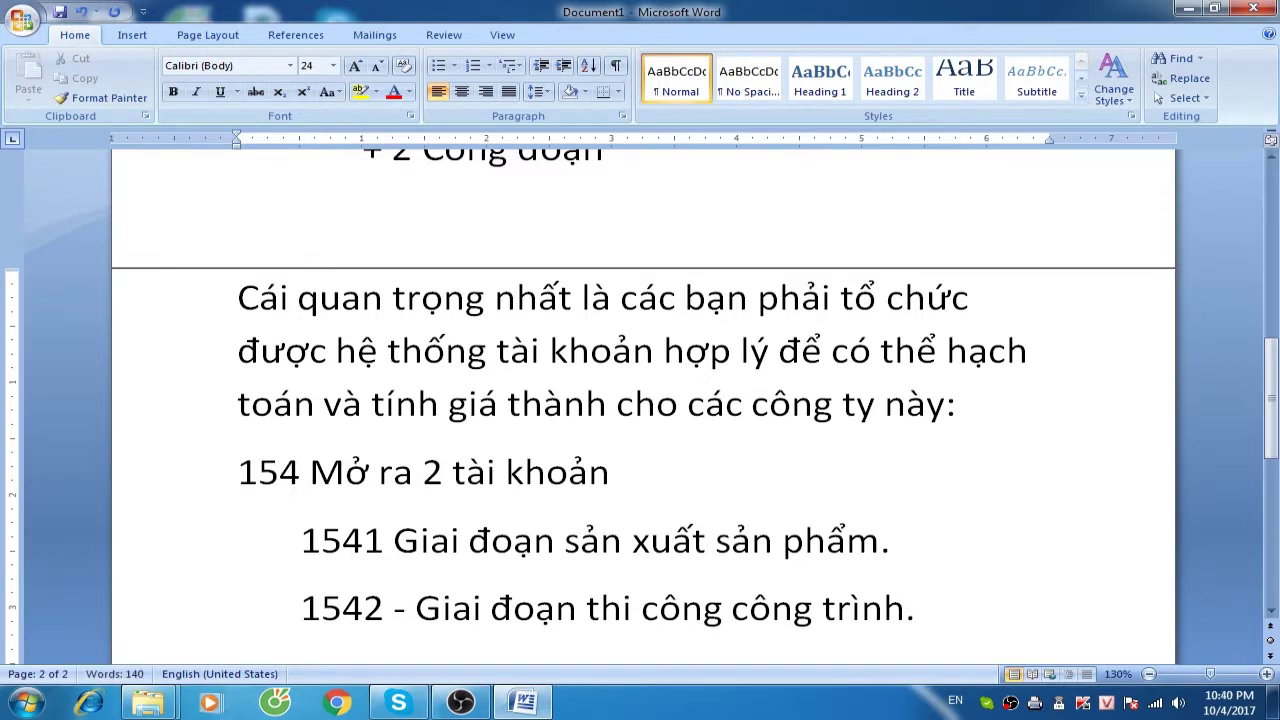
# Add the entry 'Nhập kho thành phẩm sản xuất Ghi nợ 155 có 1541'
pyautogui.press('Return')
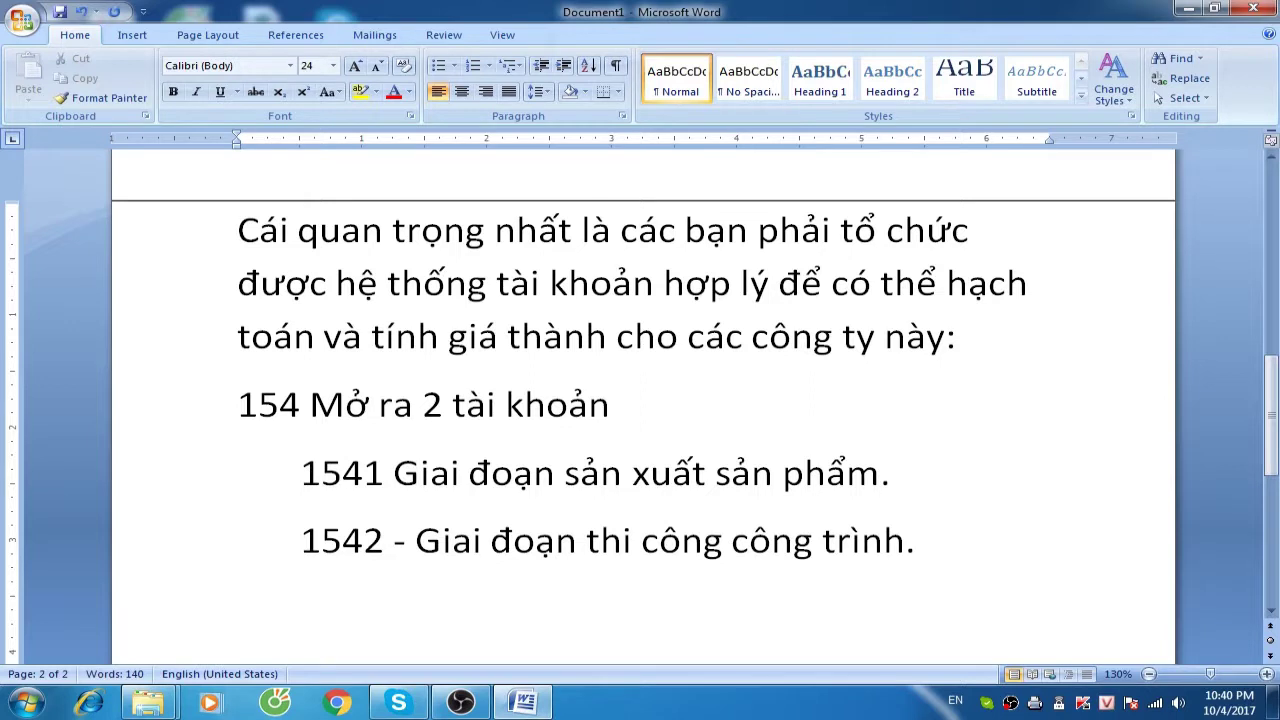
pyautogui.write('Nhập kho th')
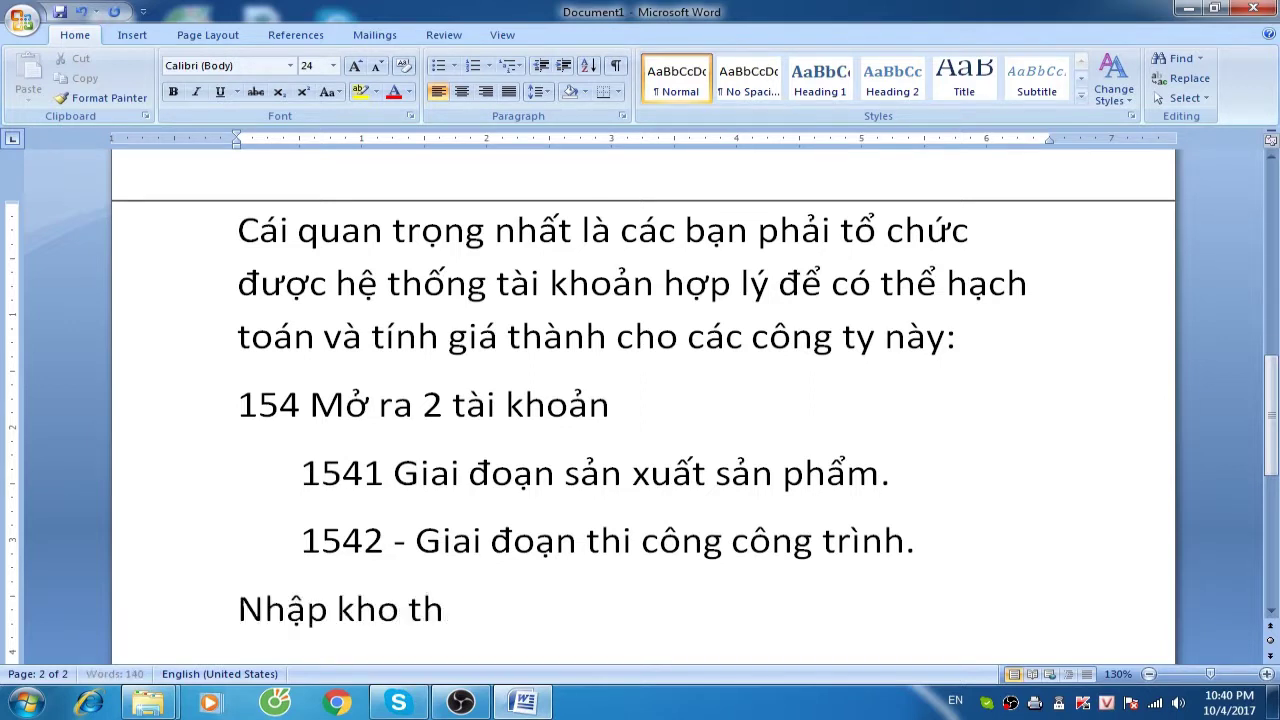
pyautogui.write('ành phẩm sản x')
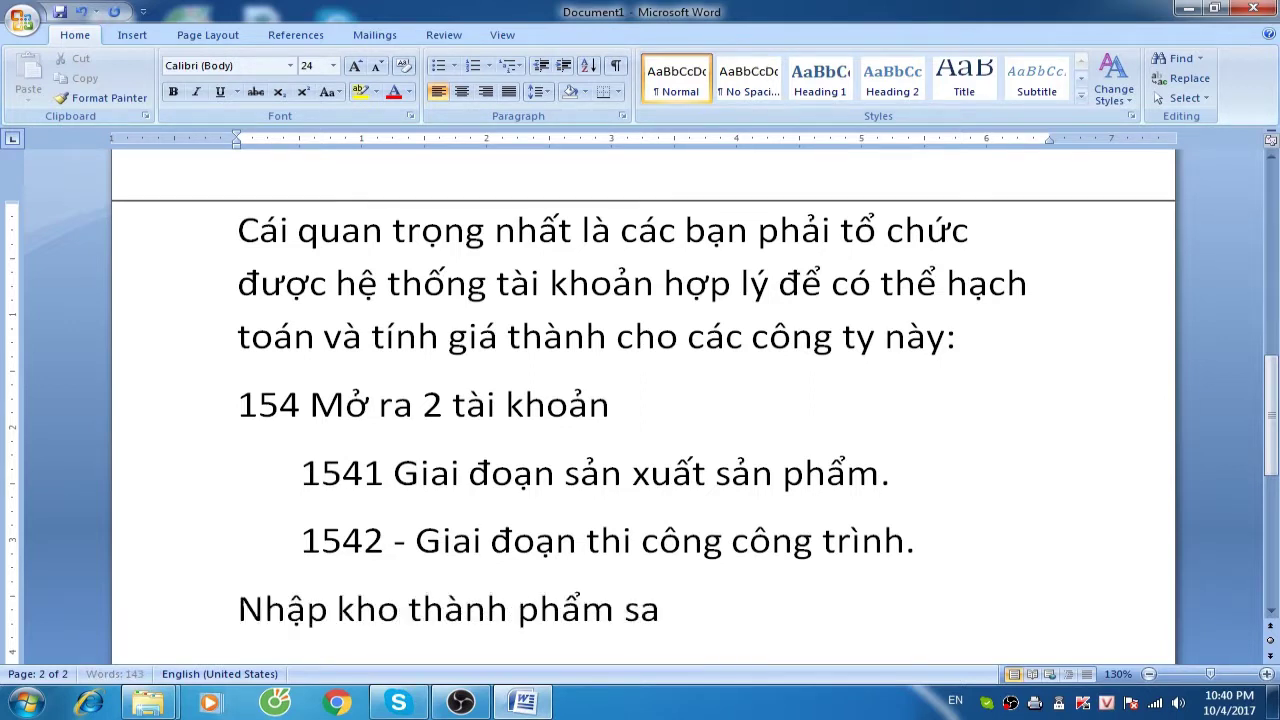
pyautogui.write('uất Ng')
pyautogui.press('BackSpace')
pyautogui.press('BackSpace')
pyautogui.write('Ghi nợ 1')
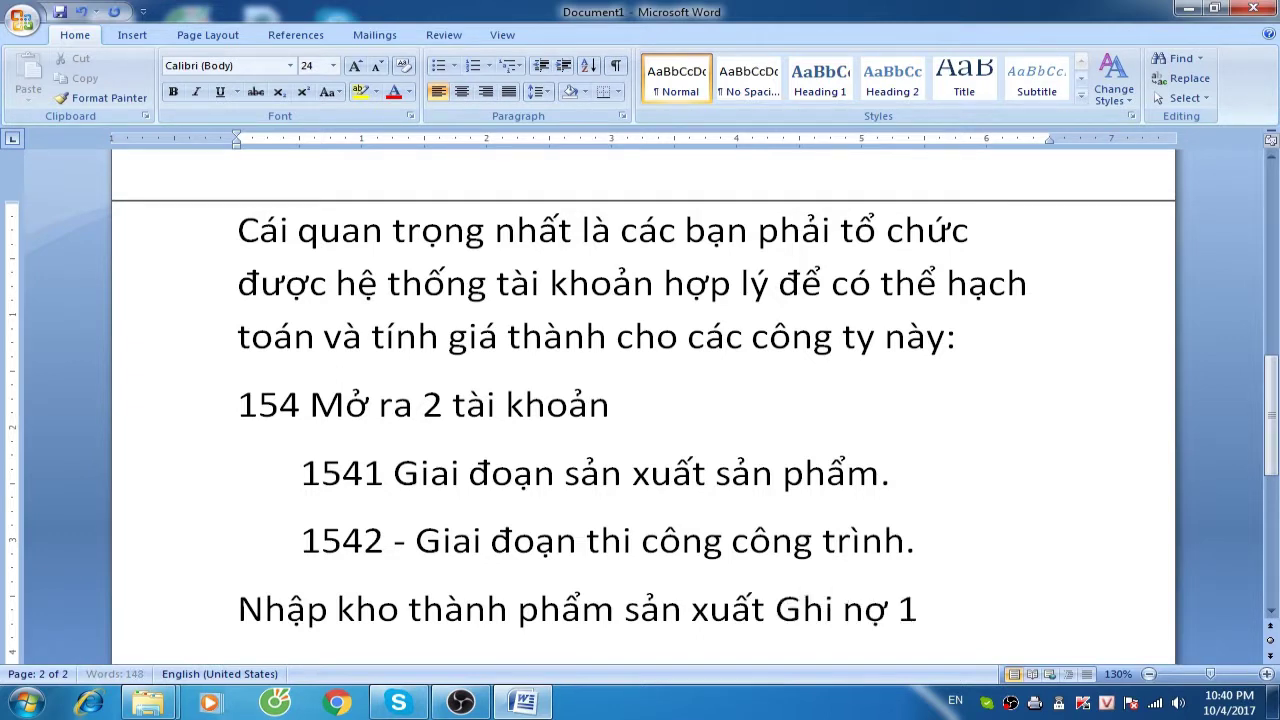
pyautogui.write('55 có 15341')
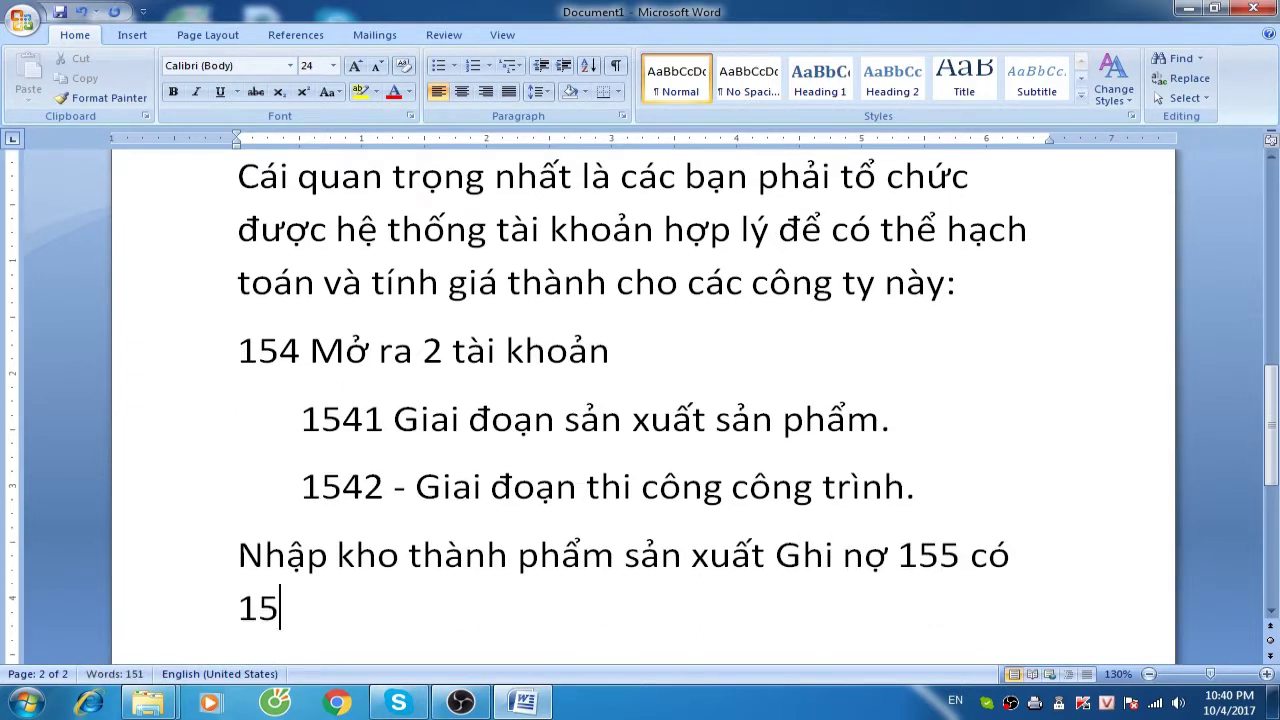
pyautogui.press('BackSpace')
pyautogui.press('BackSpace')
pyautogui.press('BackSpace')
pyautogui.write('41')
pyautogui.press('Return')
# Add 'Khi xuất kho thi công công trình nó là Nợ 1542 Có 155 (TT 133)', then begin 'Nợ 621 Có 155'
pyautogui.write('Khi xuất kho')
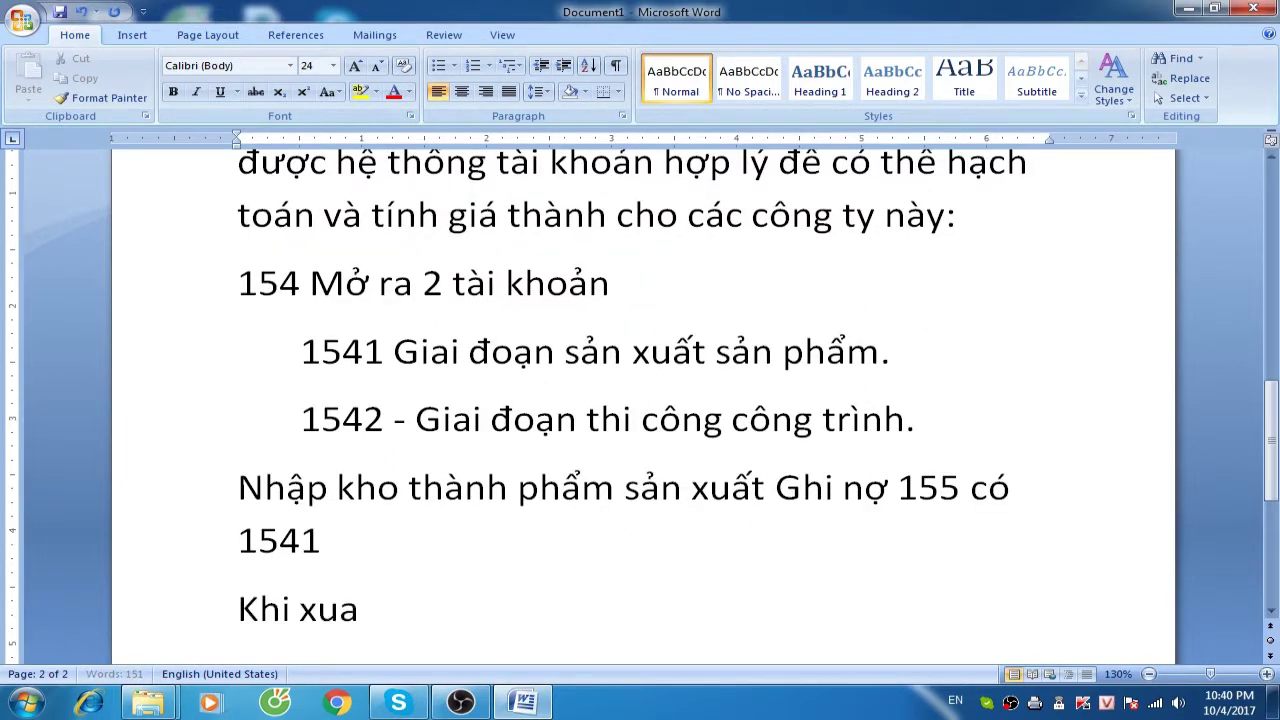
pyautogui.write(' thi công công trình nó là 1')
pyautogui.press('BackSpace')
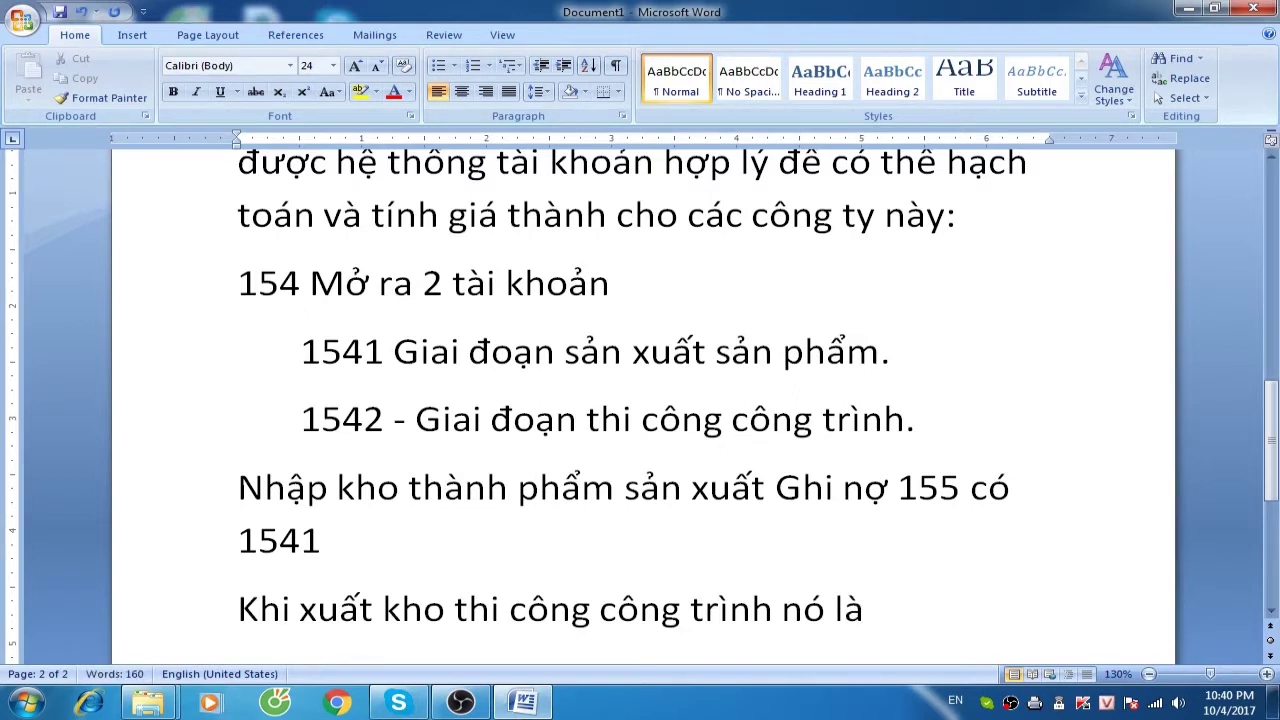
pyautogui.write('Nợ 1542 Oc')
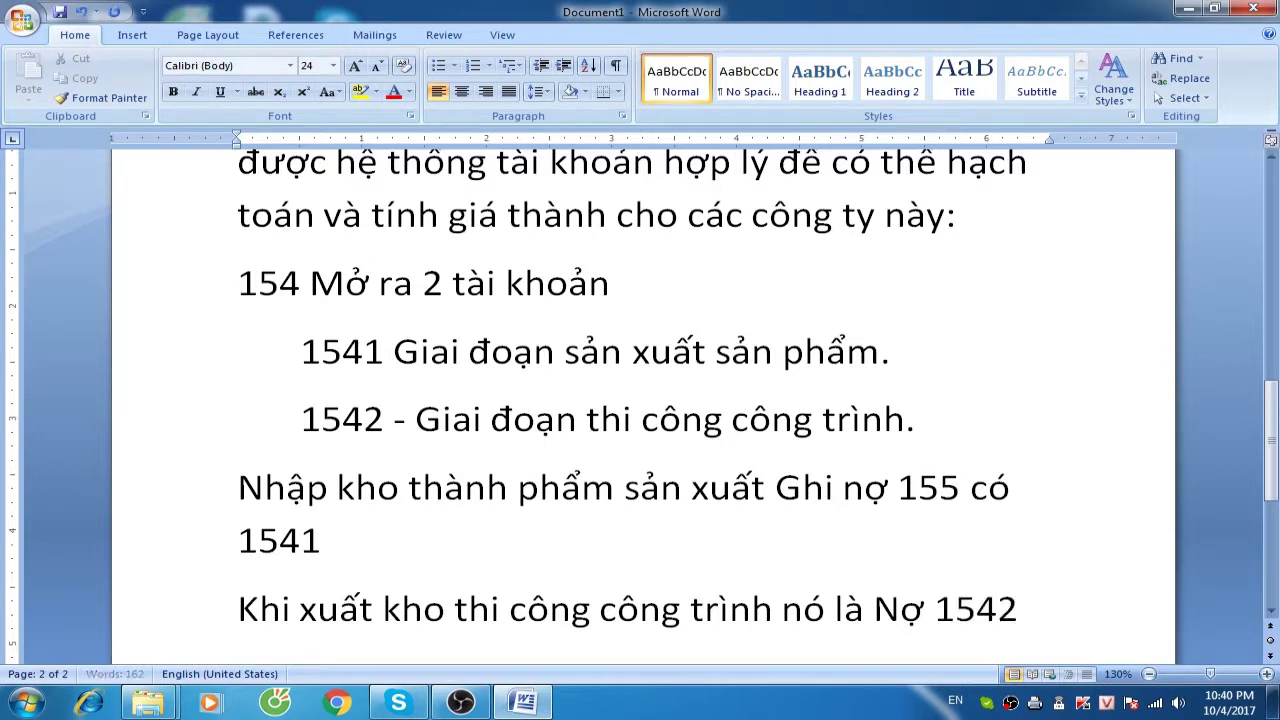
pyautogui.press('BackSpace')
pyautogui.press('BackSpace')
pyautogui.write('Cos ')
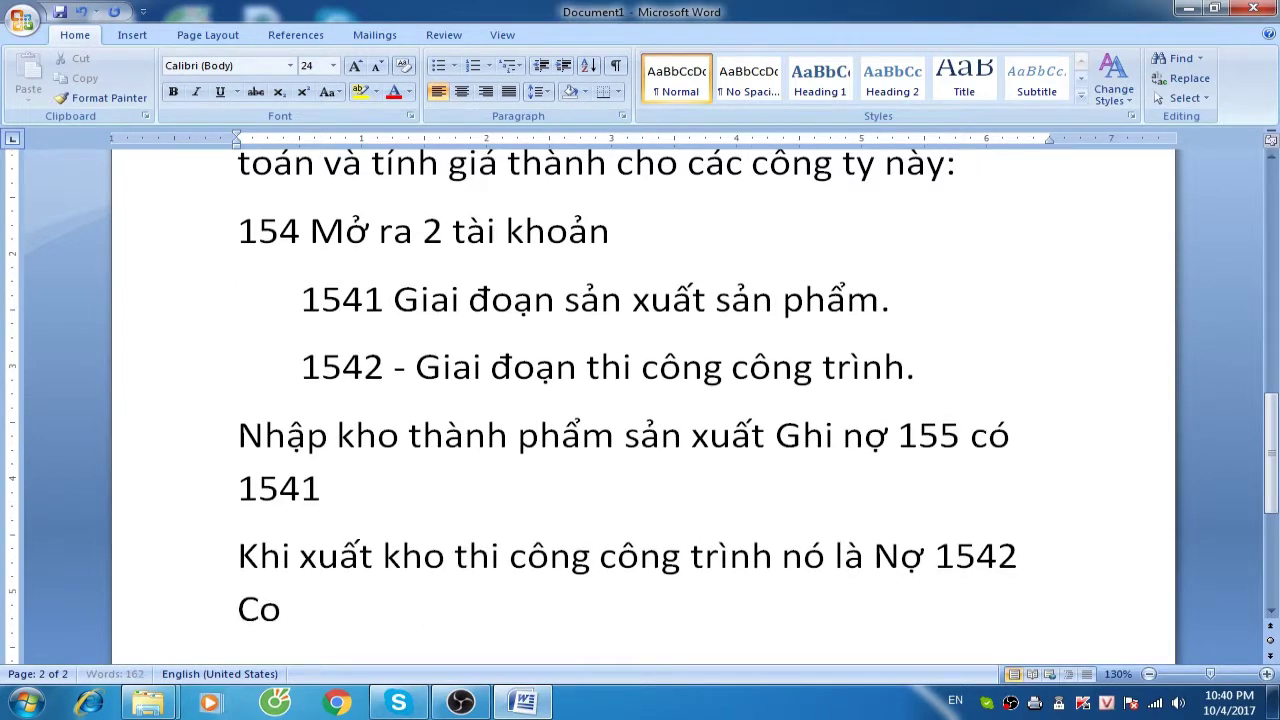
pyautogui.write('155 (TT')
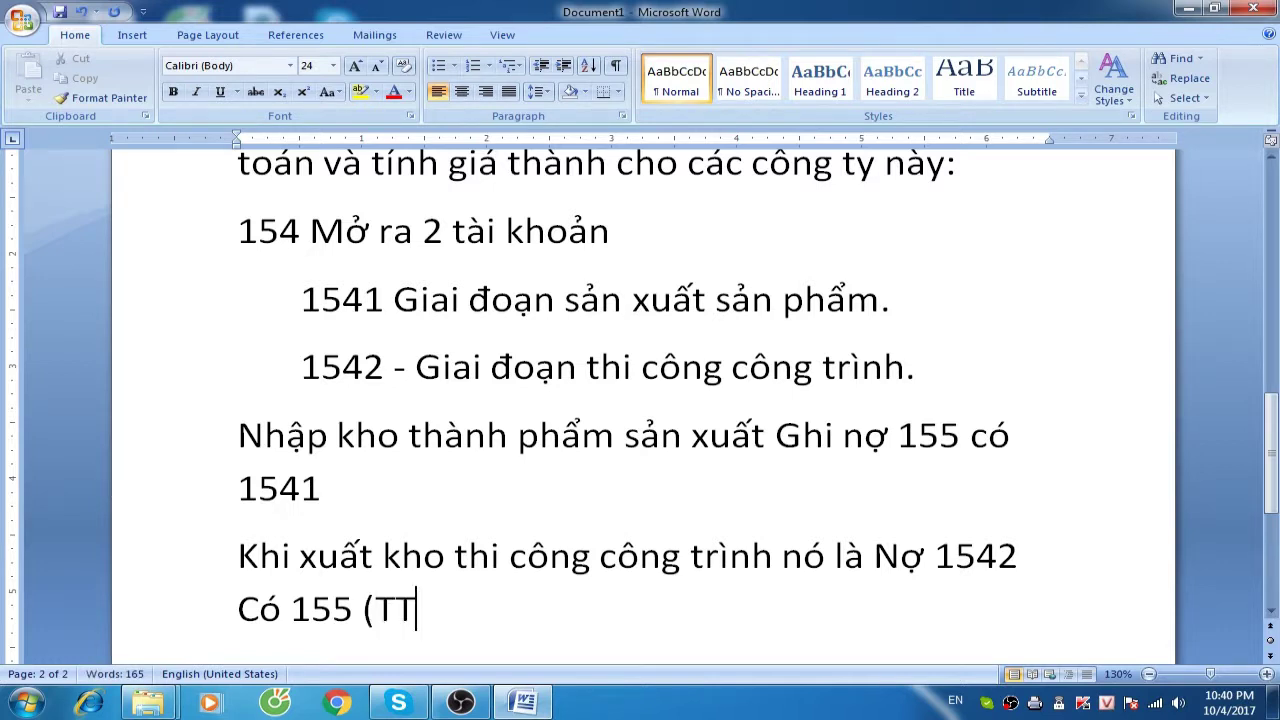
pyautogui.write(' 133)')
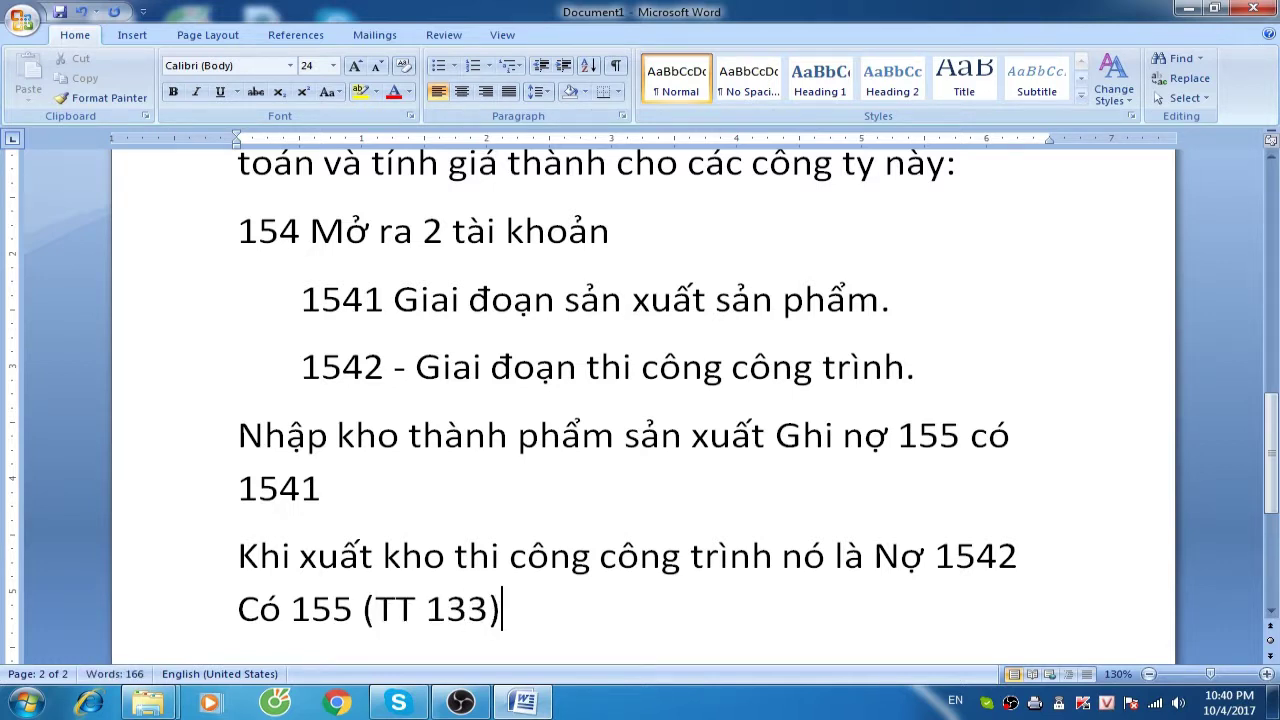
pyautogui.press('Return')
pyautogui.write('No')
pyautogui.write(' 621')
pyautogui.write(' Có ')
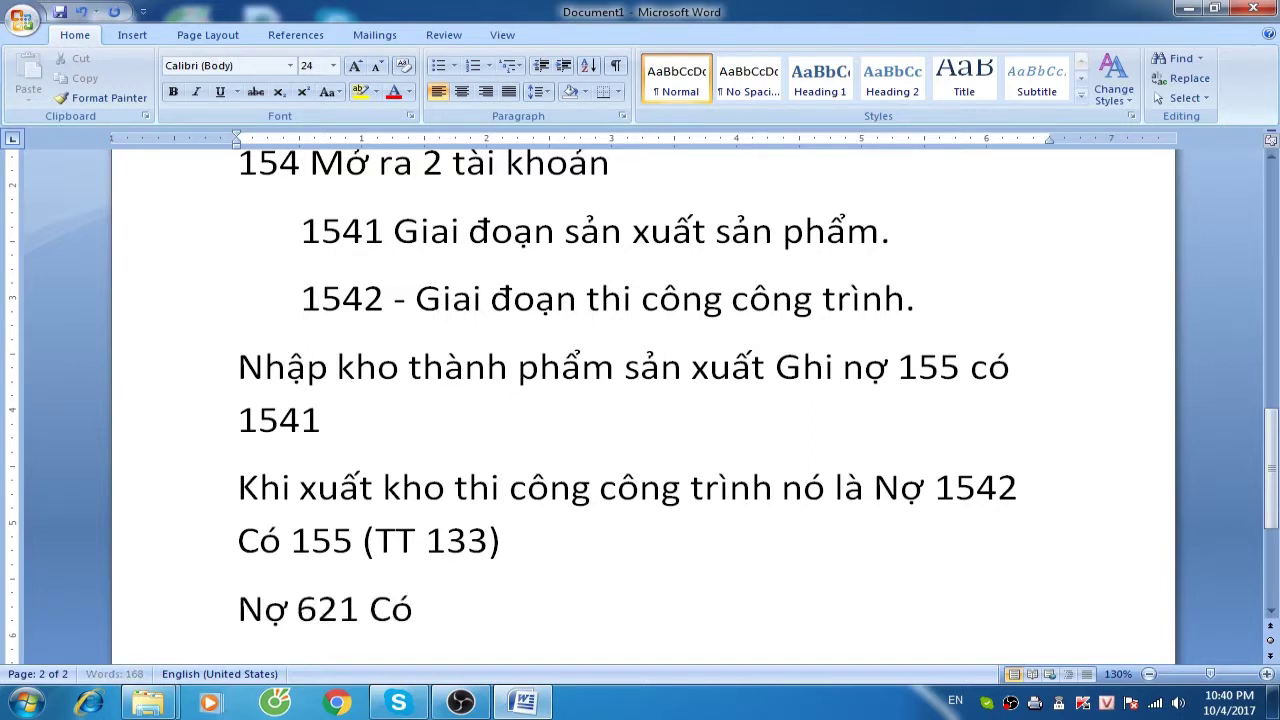
pyautogui.write('155')
# Split 'Nợ 1542 Có 155 (TT 133)' onto its own line and complete 'Nợ 621 Có 155 (TT 200)'
pyautogui.press('Left')
pyautogui.press('Left')
pyautogui.press('Left')
pyautogui.press('Left')
pyautogui.press('Left')
pyautogui.press('Left')
pyautogui.press('Left')
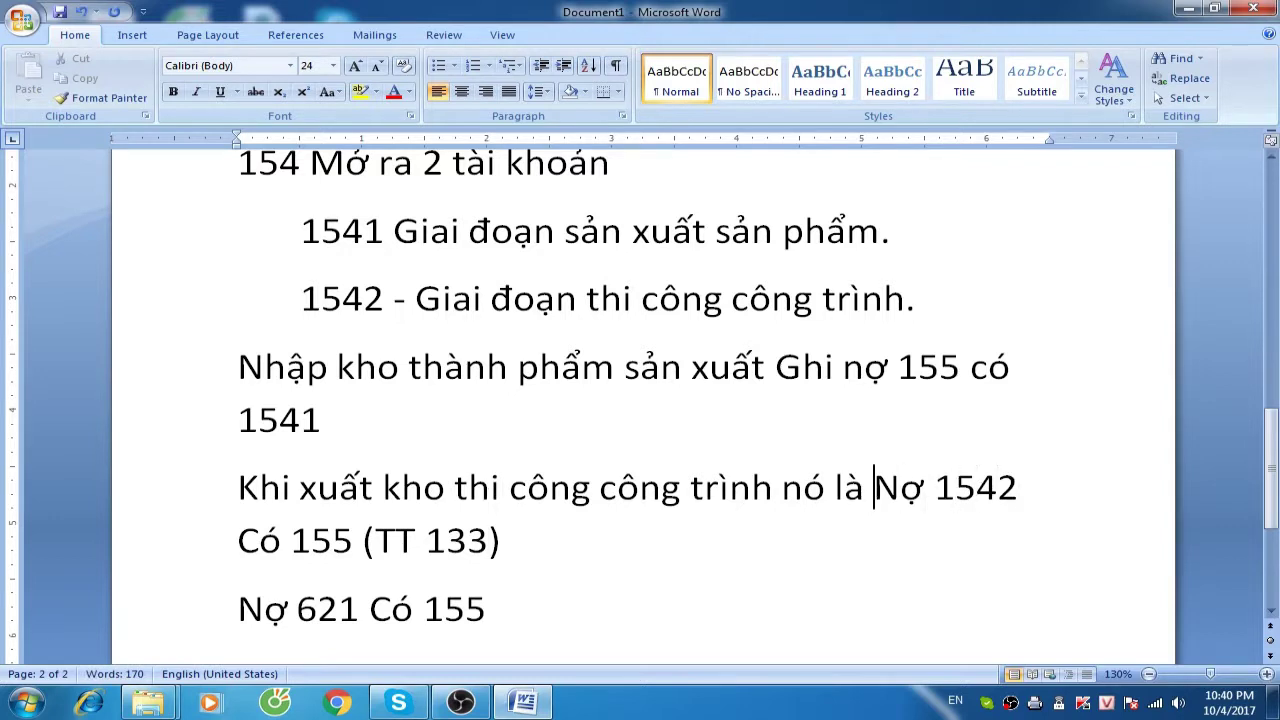
pyautogui.press('Return')
pyautogui.press('Down')
pyautogui.press('End')
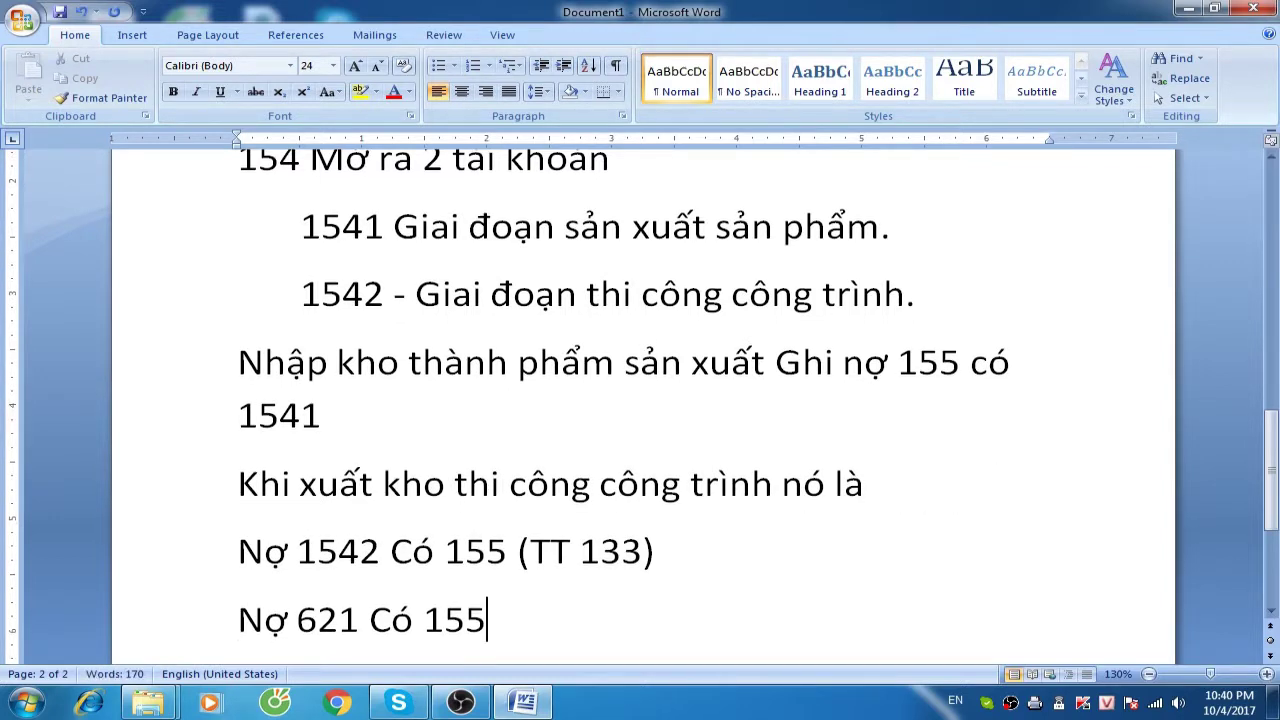
pyautogui.write('(TT200)')
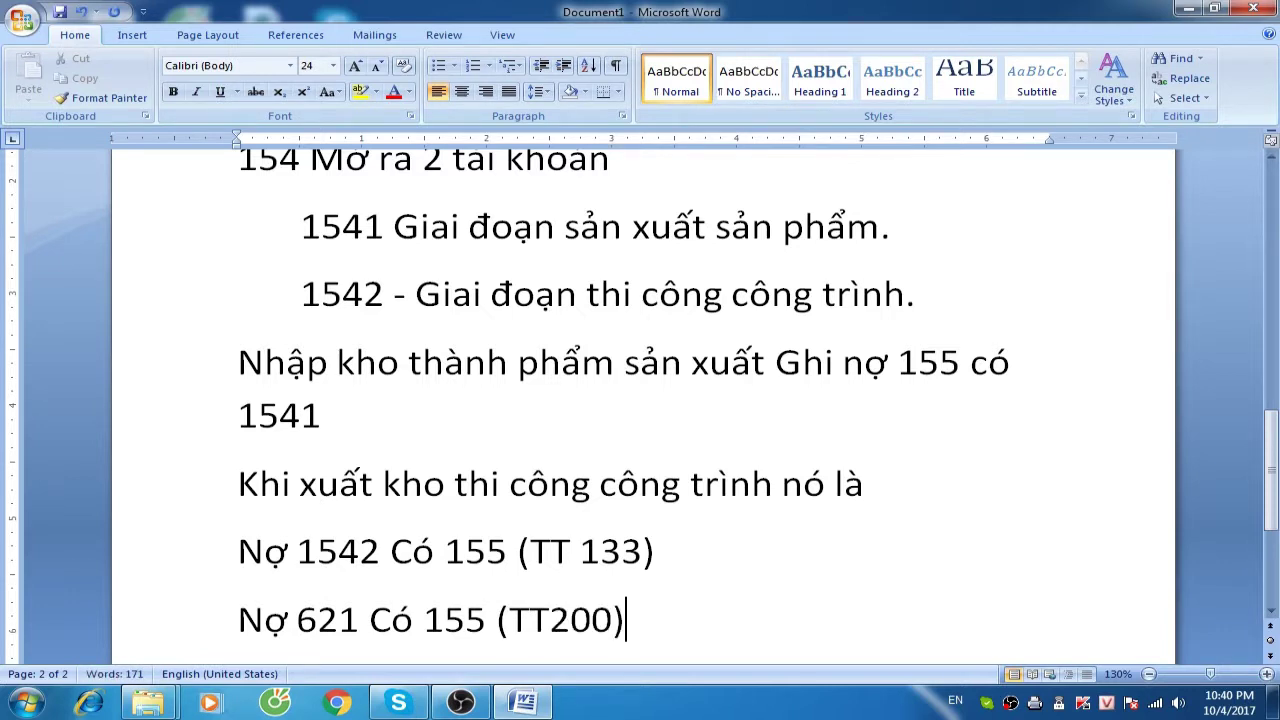
pyautogui.press('Left')
pyautogui.press('Left')
pyautogui.press('Left')
pyautogui.press('Left')
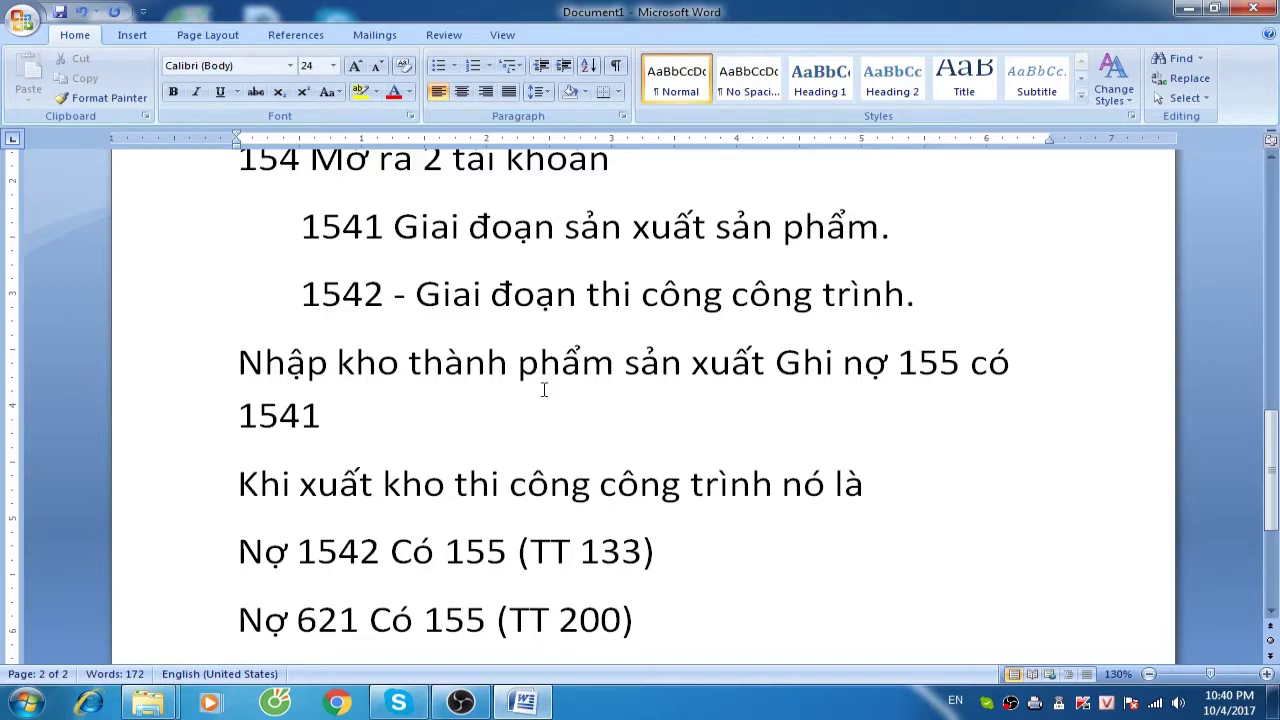
pyautogui.scroll(10, 525, 410)
pyautogui.scroll(2, 525, 410)
pyautogui.scroll(-5, 525, 410)
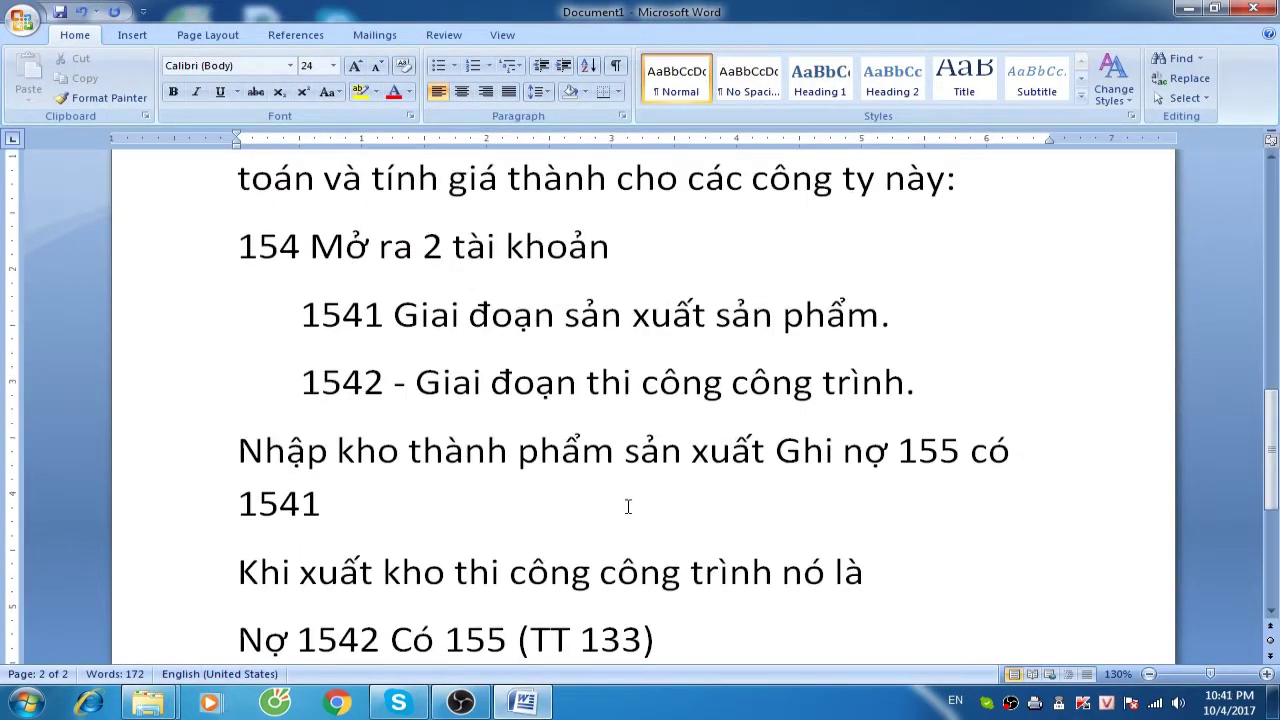
pyautogui.scroll(-4, 625, 470)
# Add a paragraph saying the software must handle 2 separate cost calculations ('riêng biệt')
pyautogui.click(688, 326)
pyautogui.press('Return')
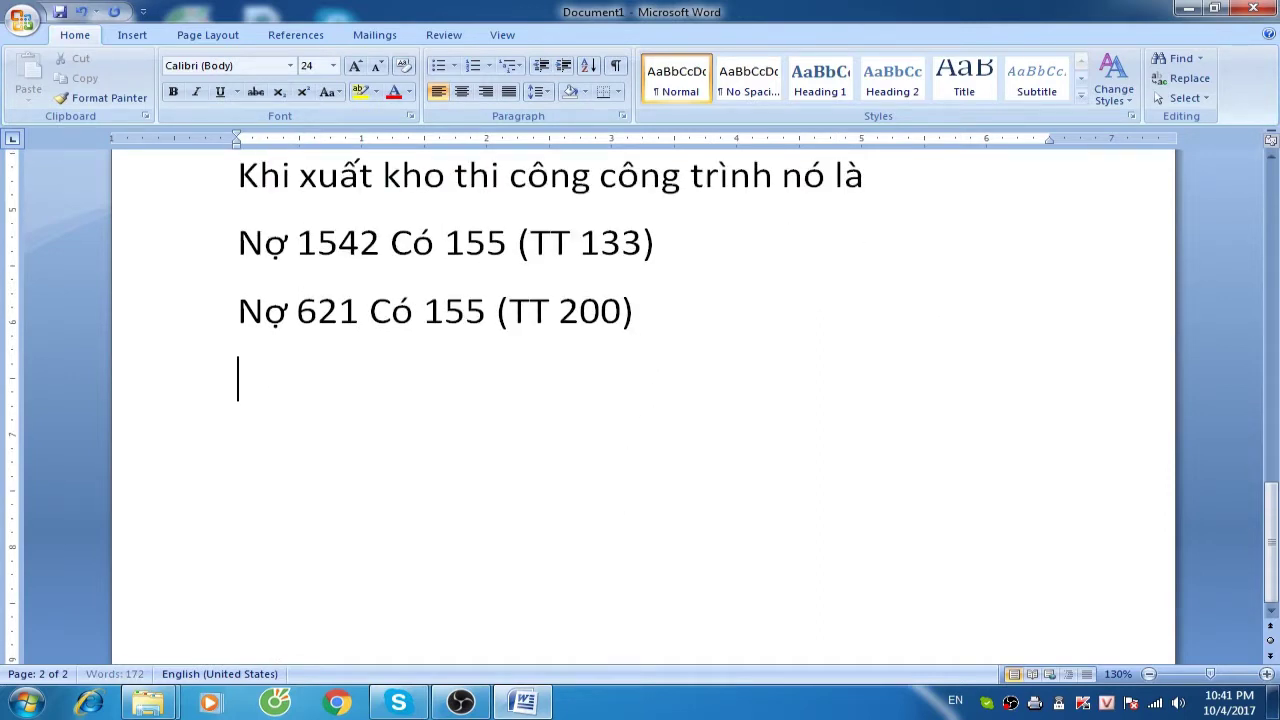
pyautogui.write('Đối với ph')
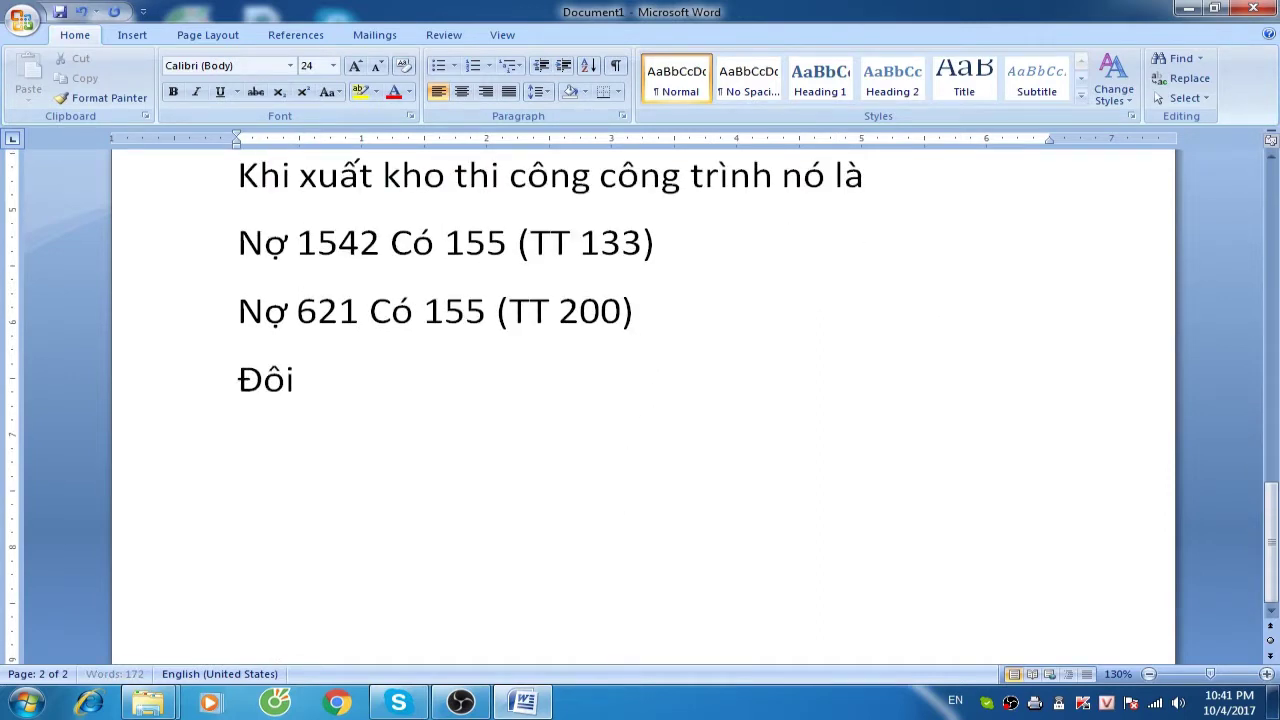
pyautogui.write('ần mềm áp ')
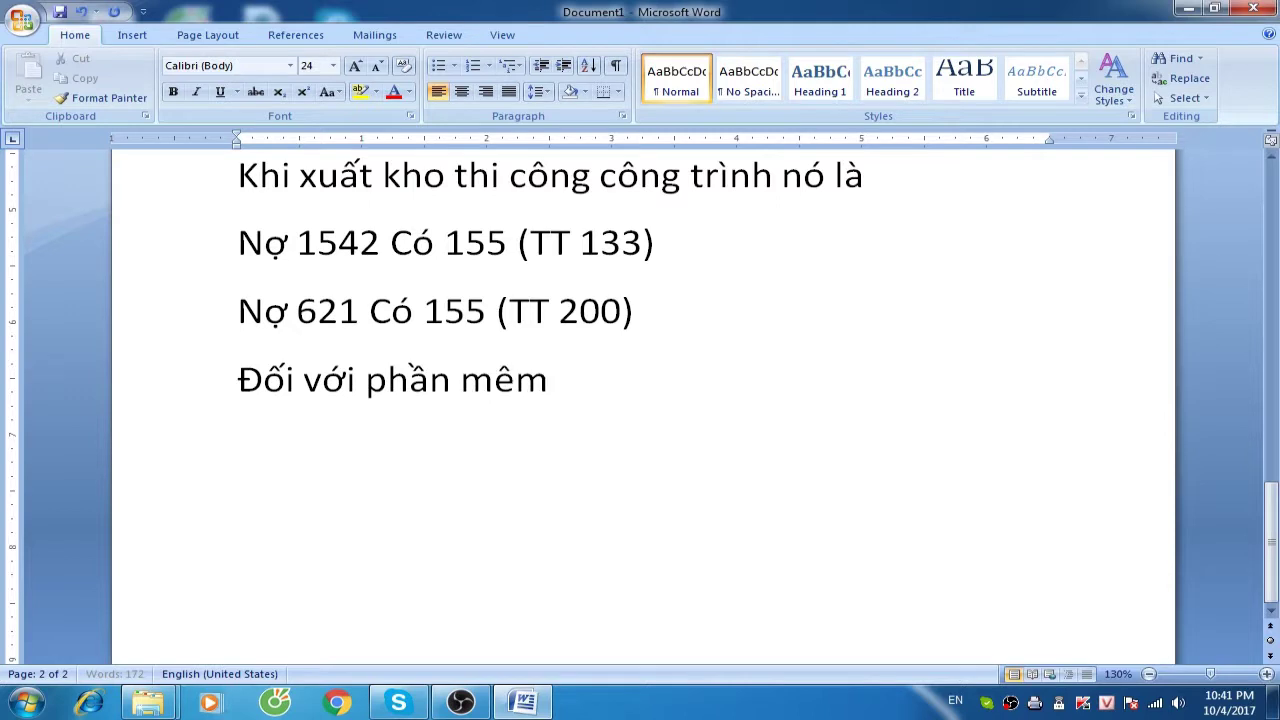
pyautogui.write('dụng cho')
pyautogui.press('BackSpace')
pyautogui.write('ho công ty')
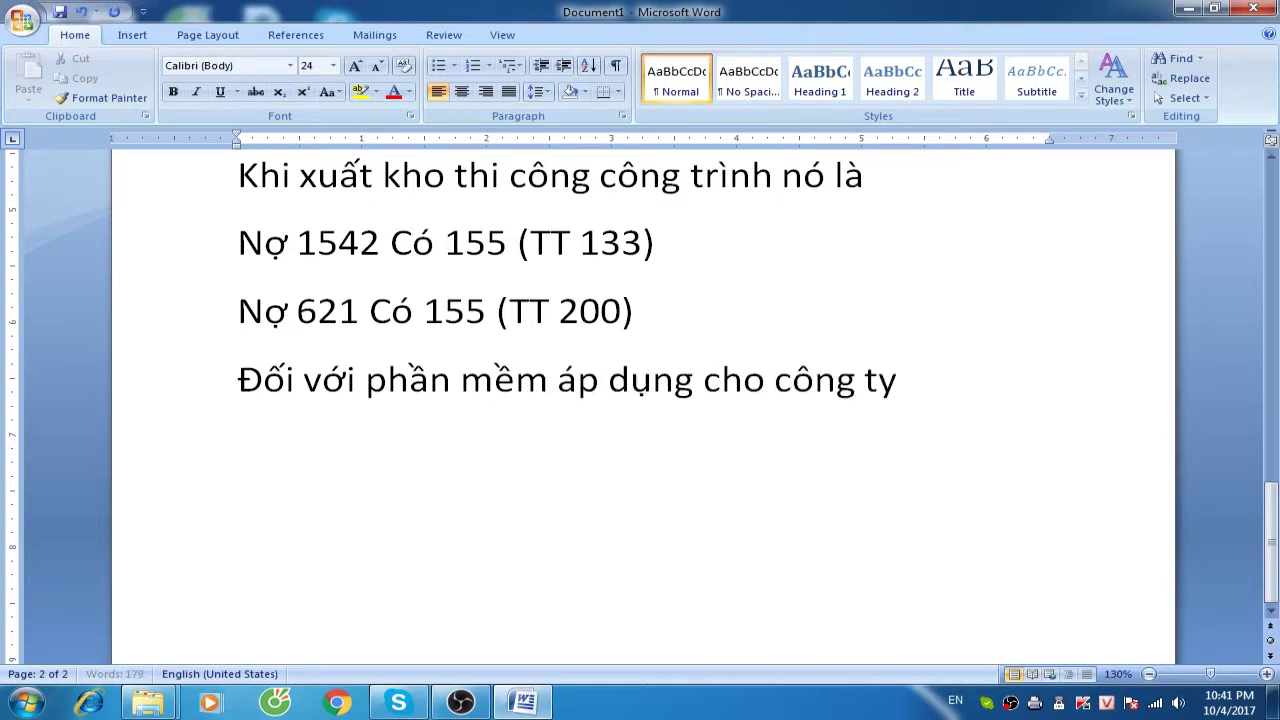
pyautogui.write(' nayuf')
pyautogui.press('BackSpace')
pyautogui.press('BackSpace')
pyautogui.write('f phải đáp d')
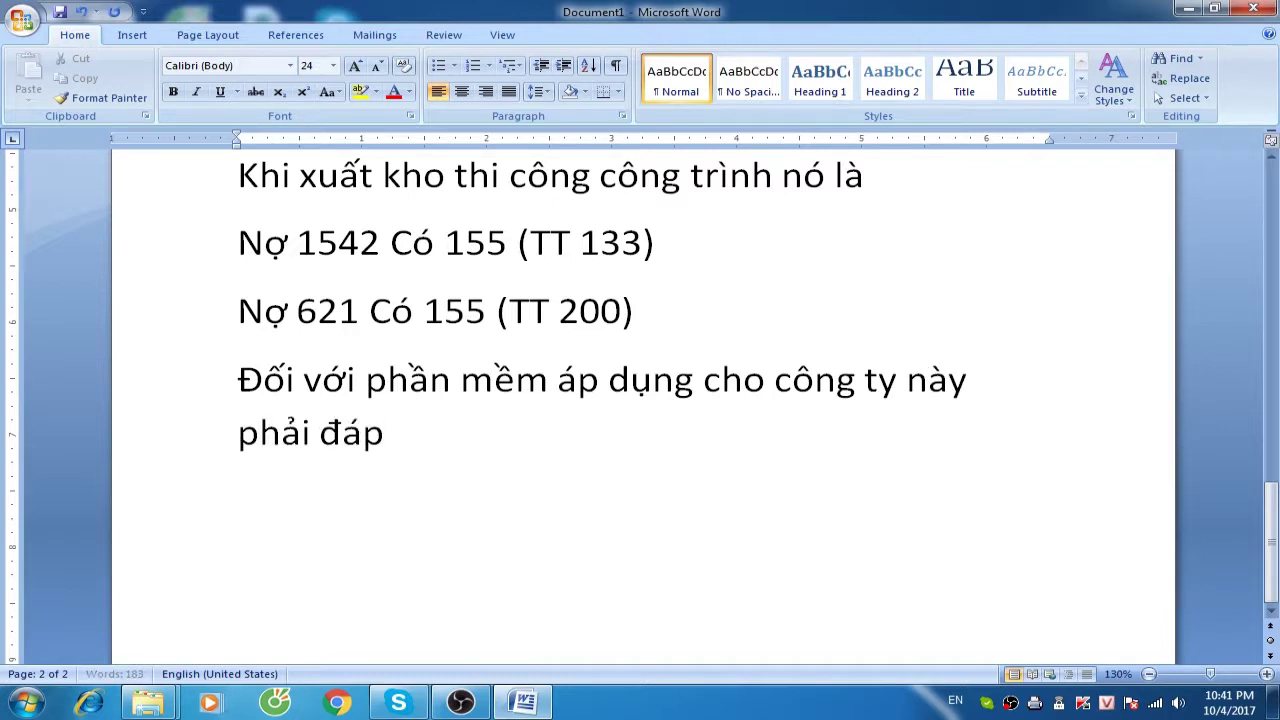
pyautogui.press('BackSpace')
pyautogui.write('ư')
pyautogui.press('BackSpace')
pyautogui.write('ứng được ')
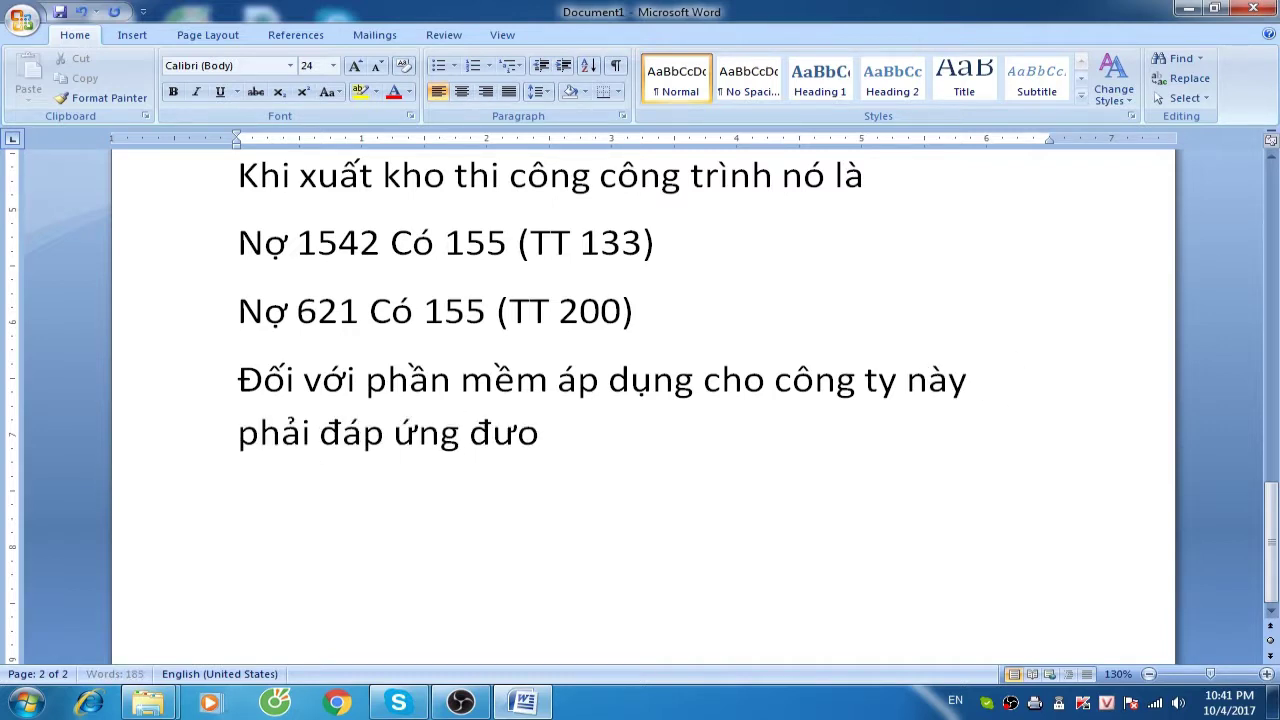
pyautogui.write('2')
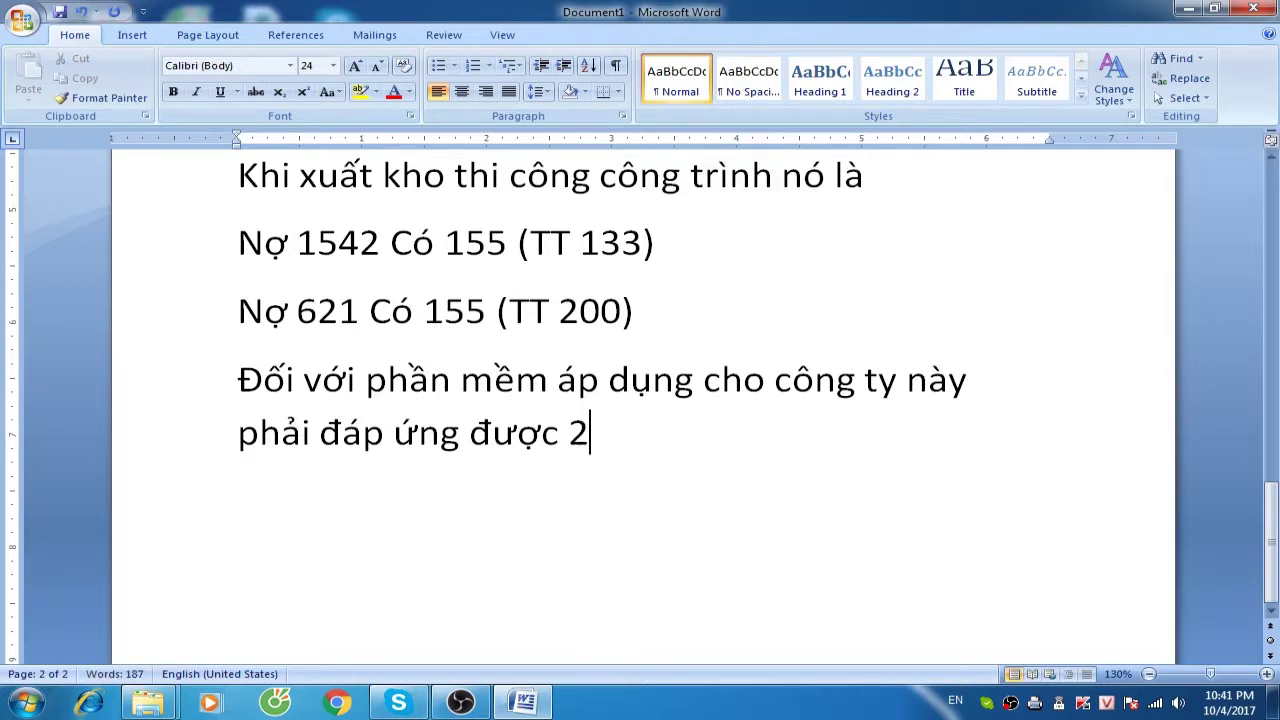
pyautogui.write(' pha')
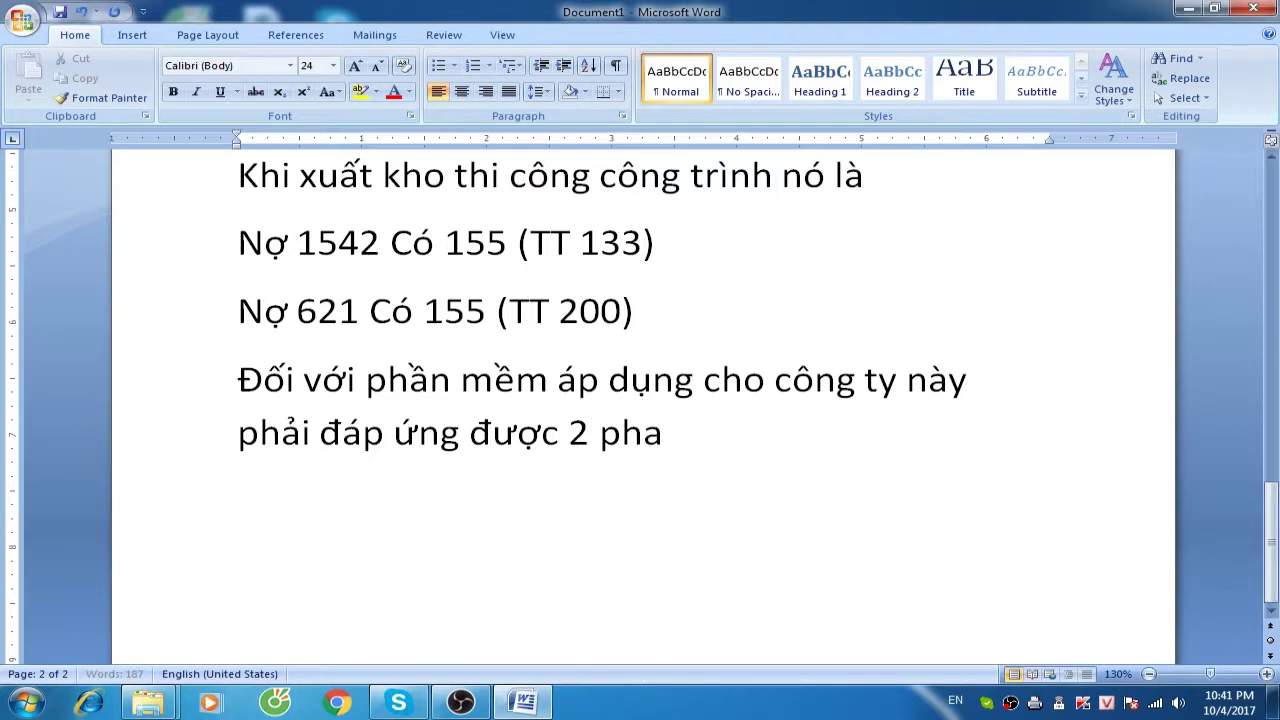
pyautogui.press('BackSpace')
pyautogui.write('ần tính ')
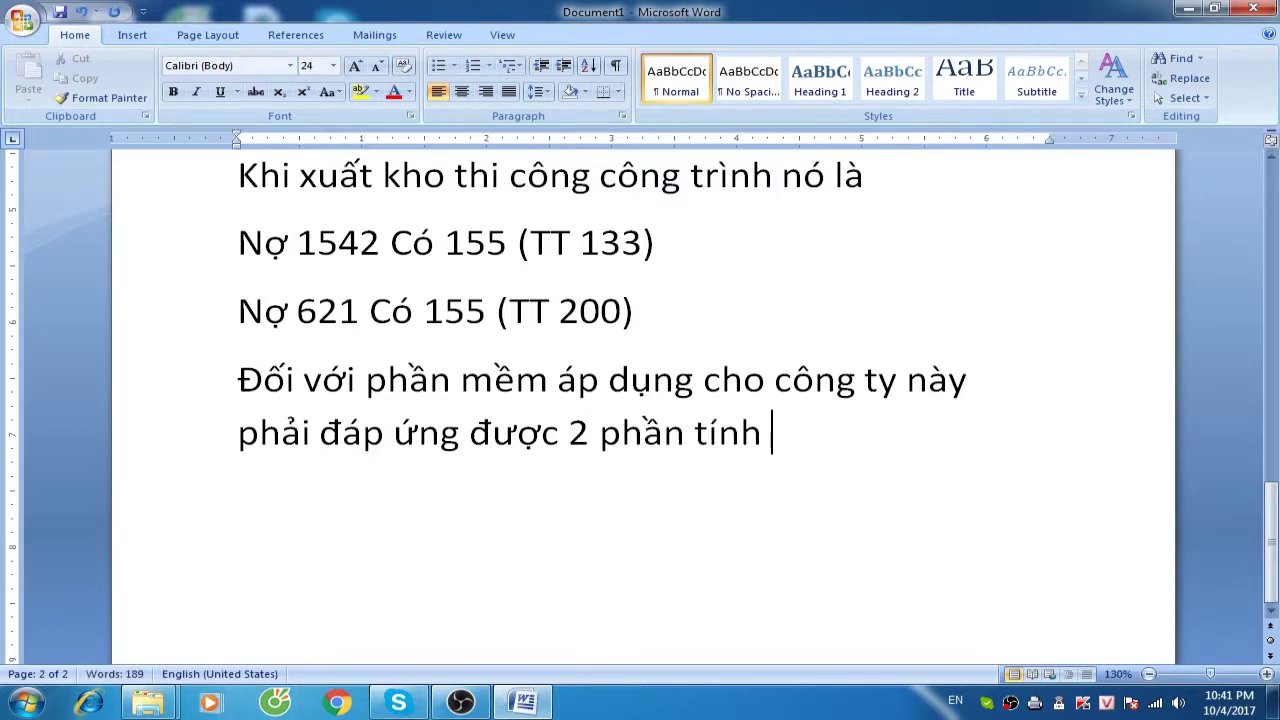
pyautogui.write('gia thành ')
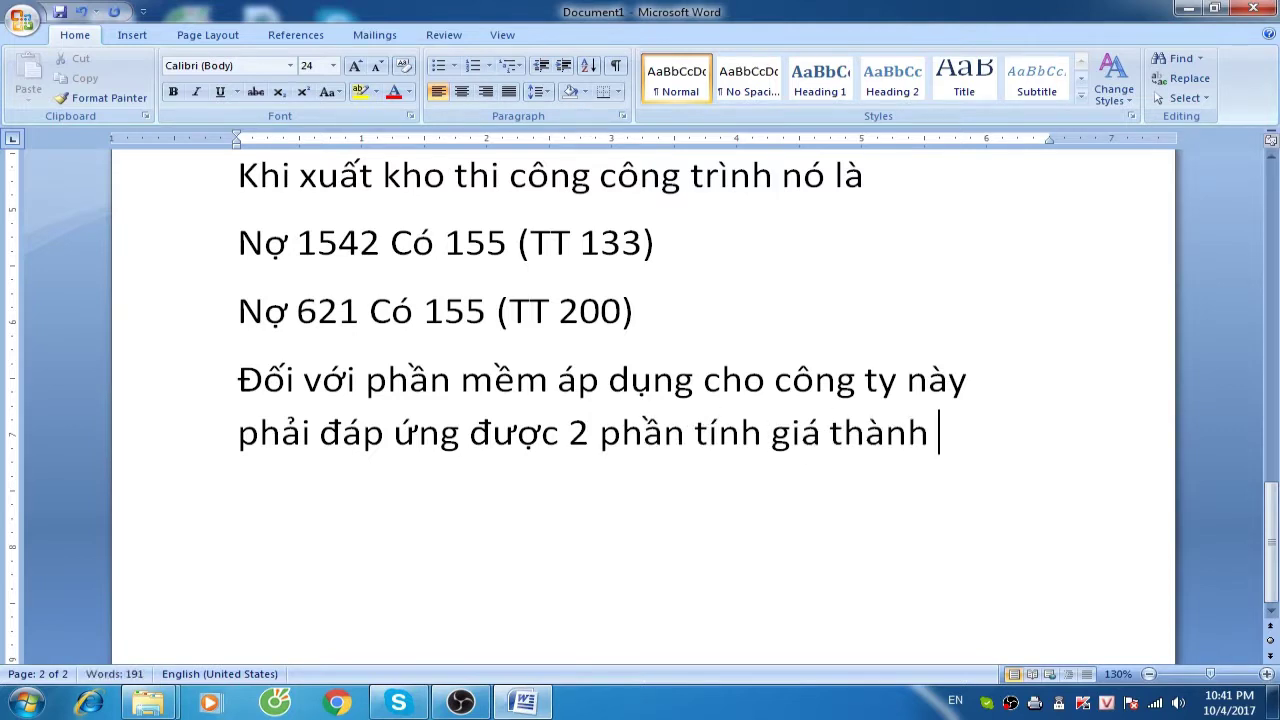
pyautogui.write('riêng biệt')
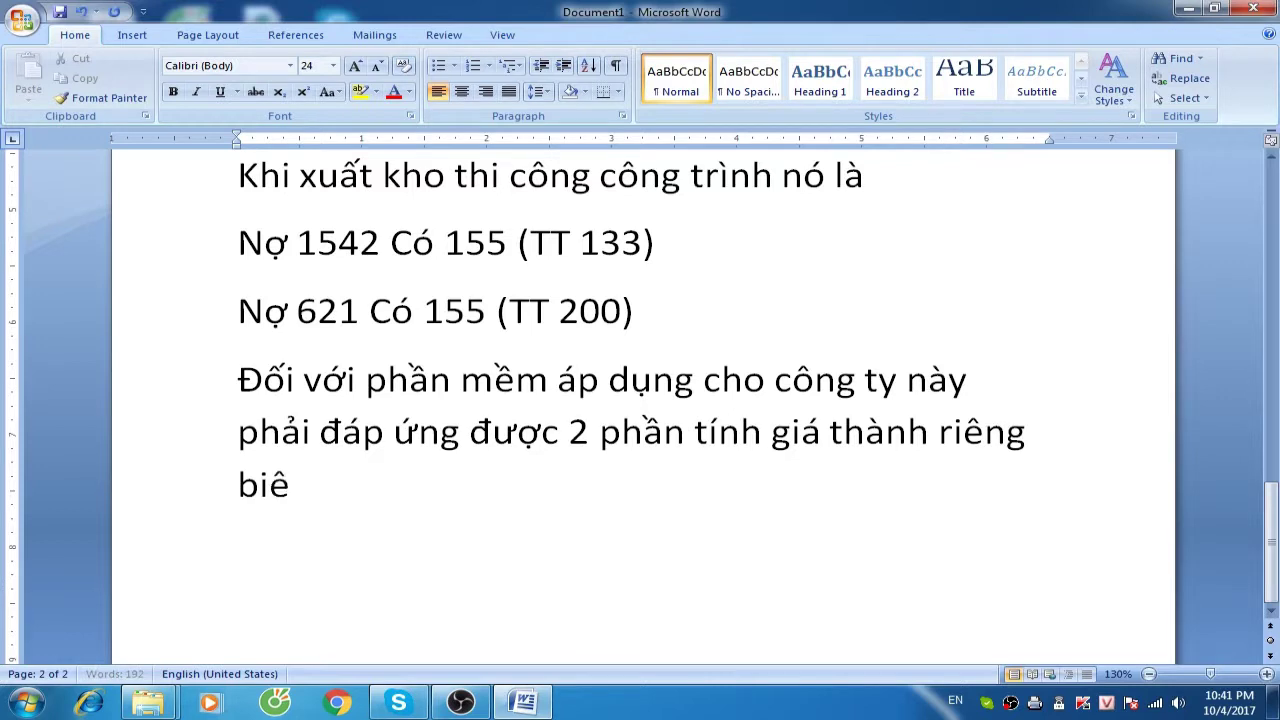
pyautogui.write('.')
# List the two cost types 'Giá thành công trình' and 'Giá thành thành phẩm' below it
pyautogui.press('Return')
pyautogui.write('Giá thành co')
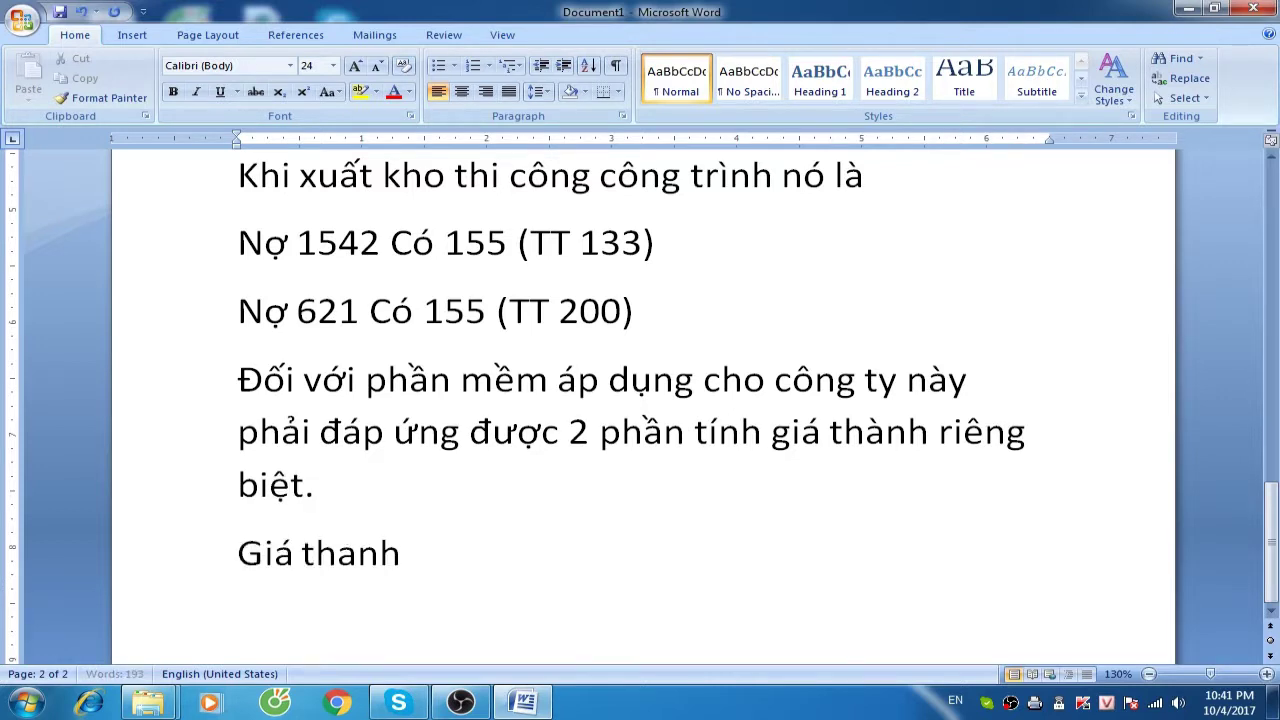
pyautogui.write('ng trình')
pyautogui.press('Return')
pyautogui.write('Giá thành')
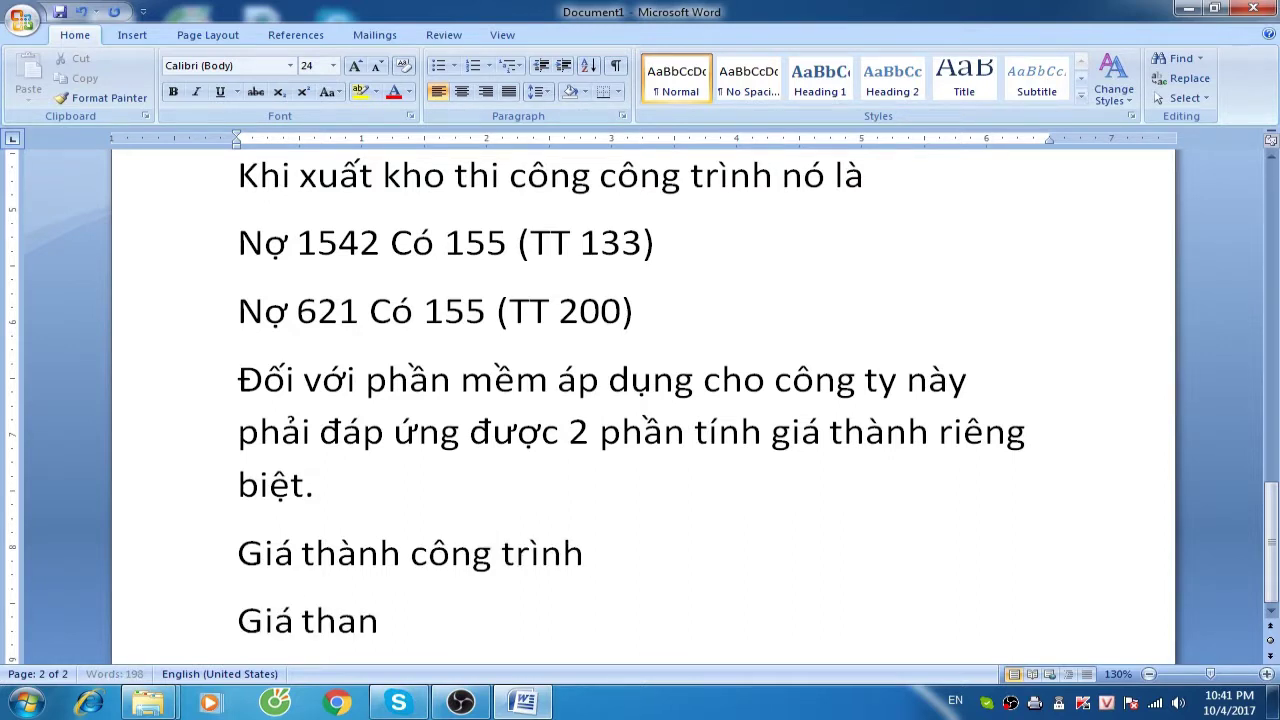
pyautogui.write(' thành phẩm')
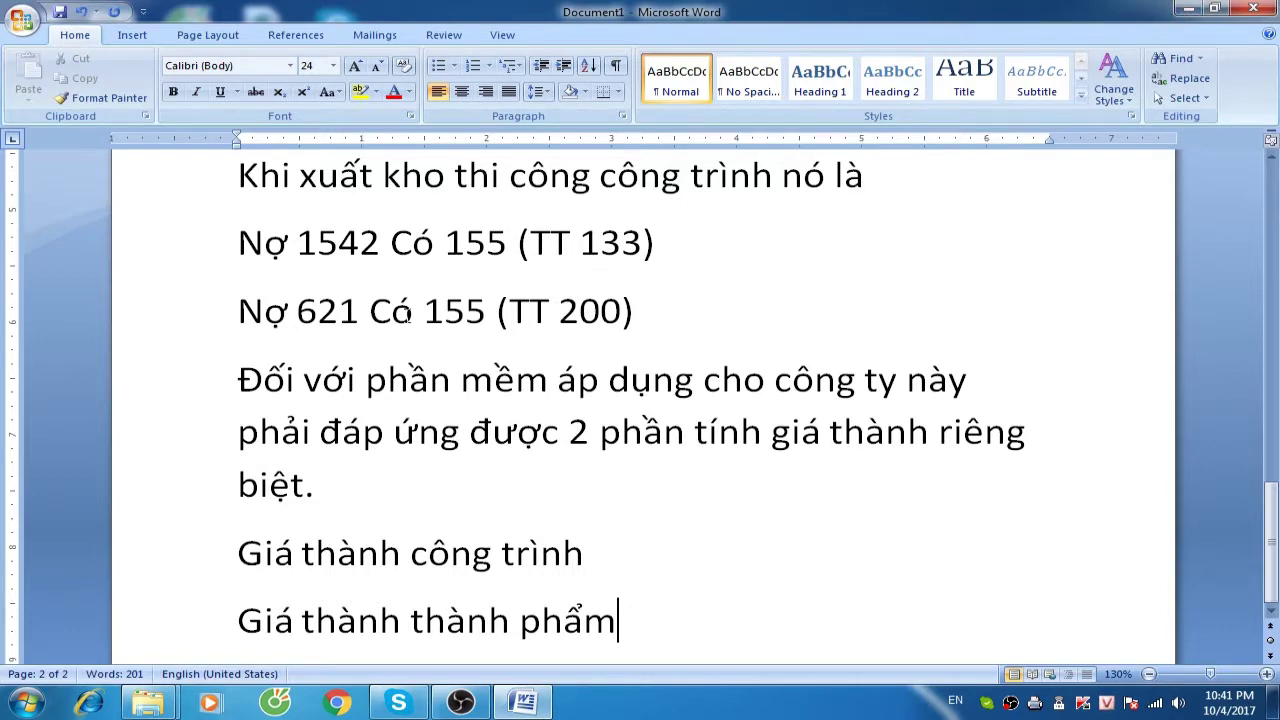
# Undo the accidental replacement of the stone-quarrying company lines, then minimize Word
pyautogui.scroll(10, 455, 315)
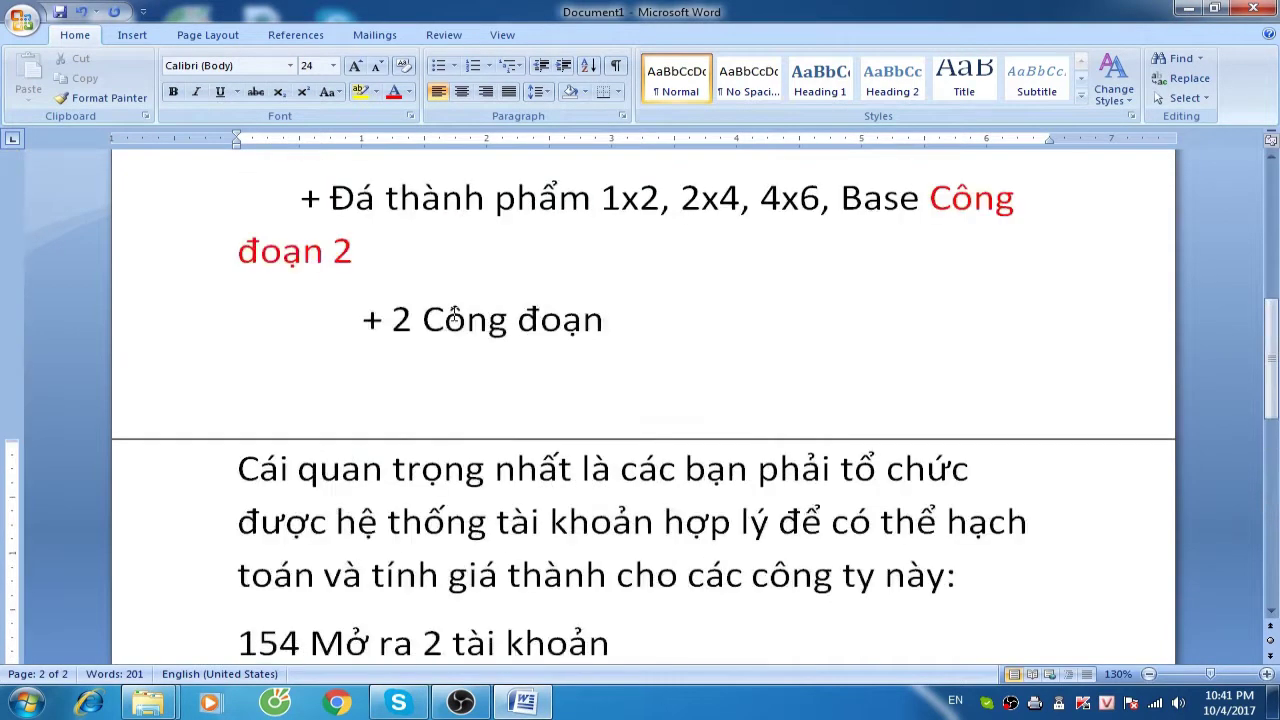
pyautogui.scroll(3, 455, 315)
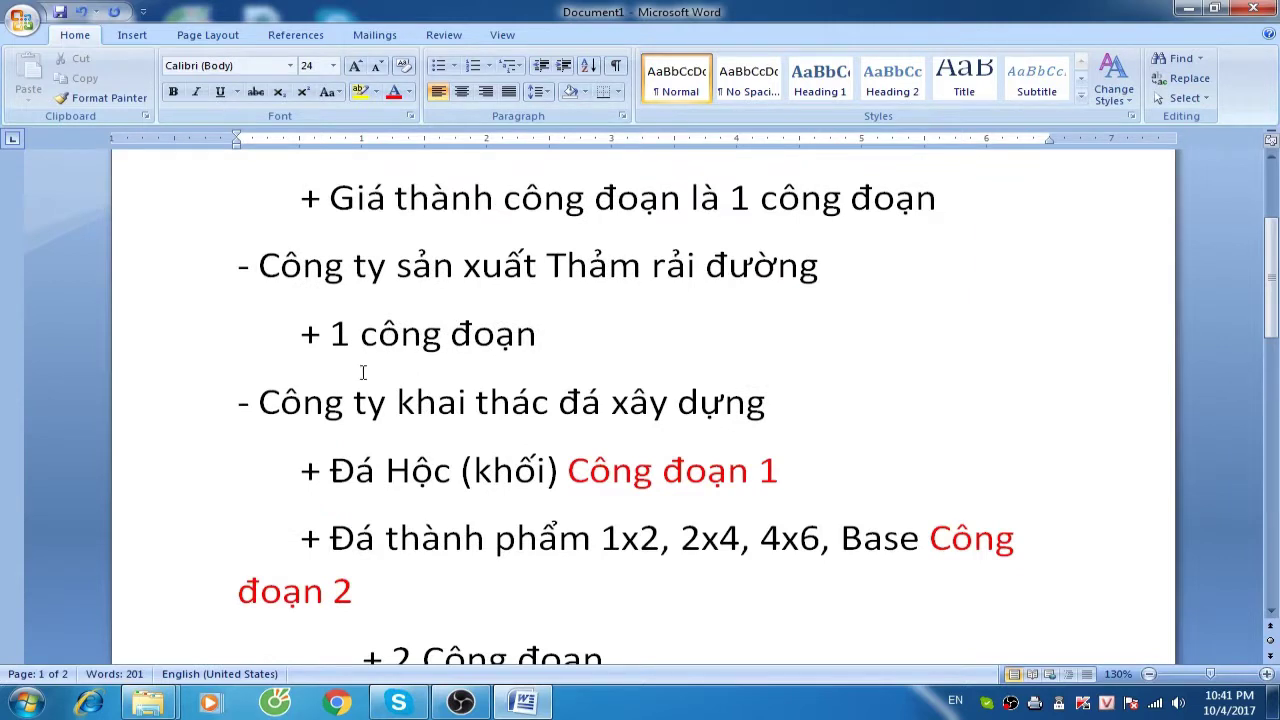
pyautogui.moveTo(241, 403); pyautogui.dragTo(449, 568)
pyautogui.moveTo(871, 578); pyautogui.dragTo(871, 578)
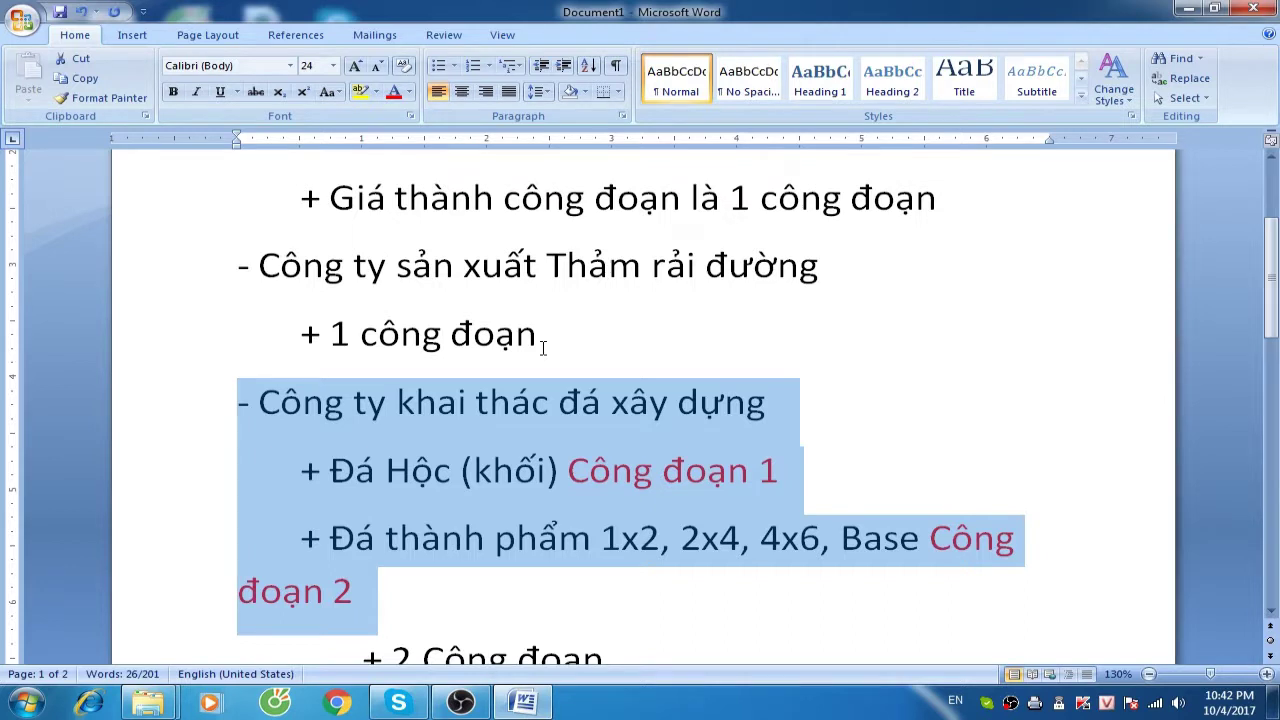
pyautogui.write('./')
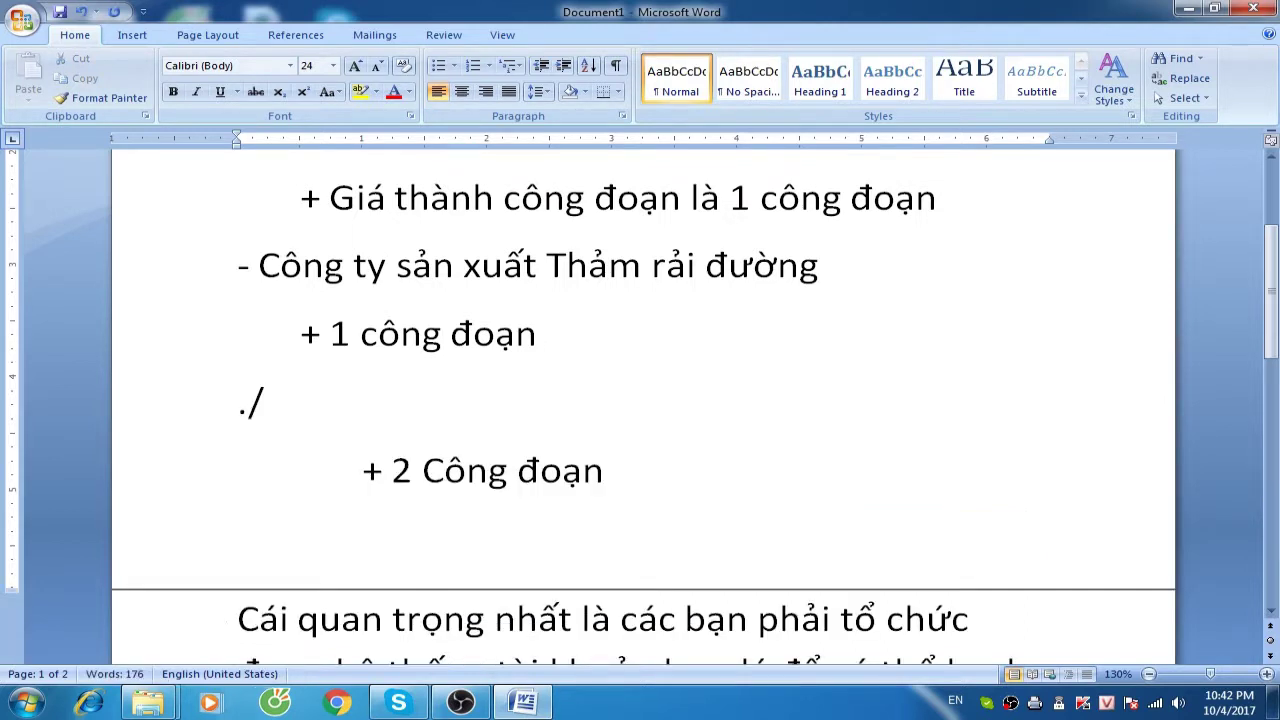
pyautogui.hotkey('ctrl', 'z')
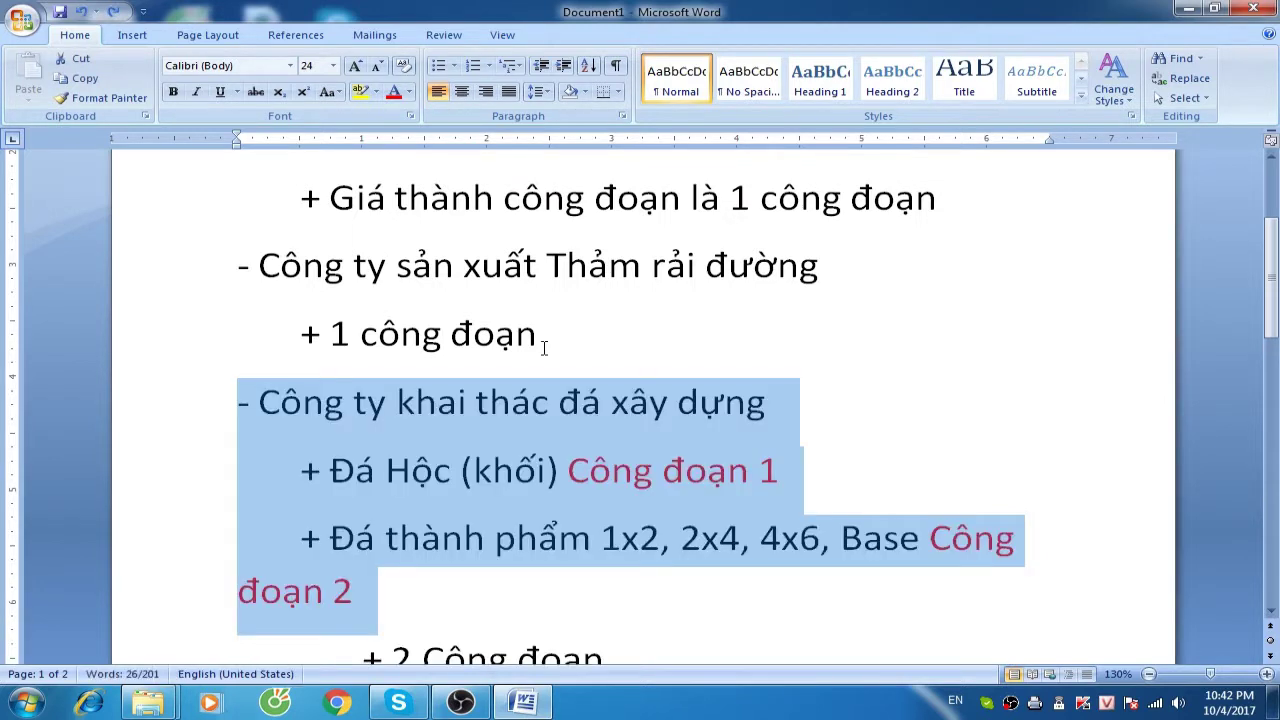
pyautogui.click(544, 347)
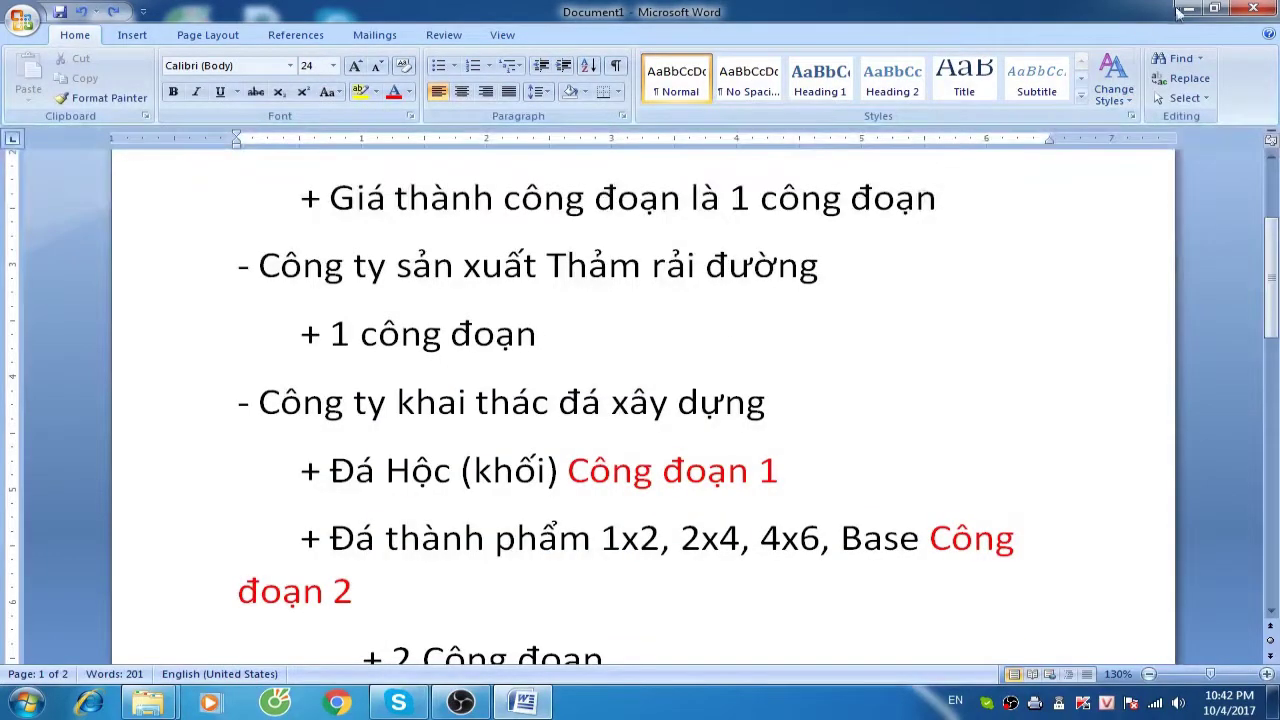
pyautogui.click(1172, 12)
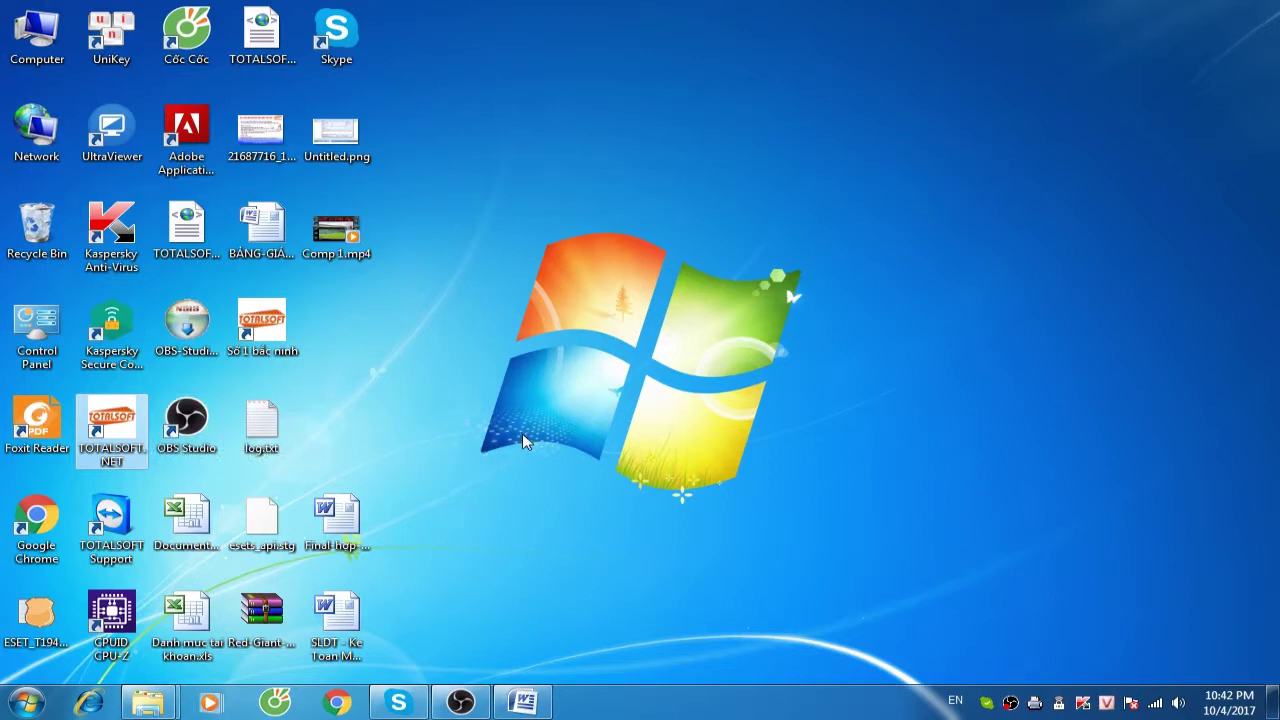
# Launch Totalsoft.NET and cancel the Đăng nhập login dialog
pyautogui.press('Return')
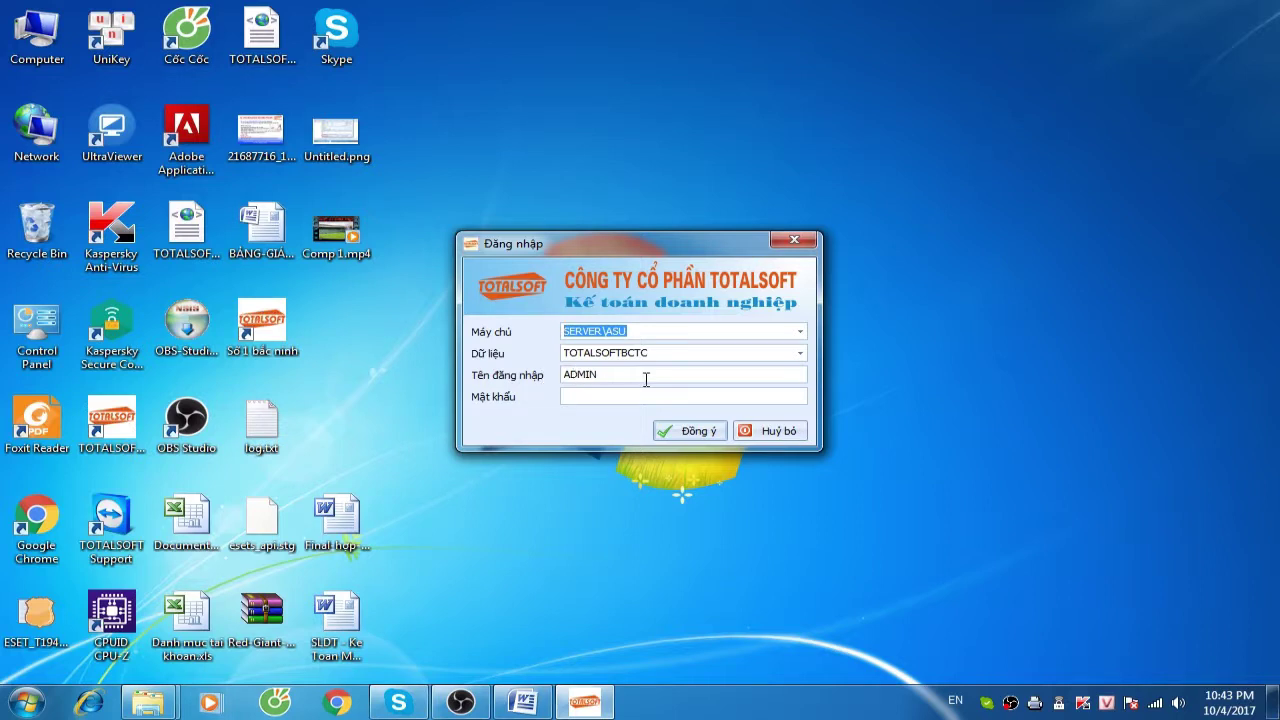
pyautogui.moveTo(638, 241); pyautogui.dragTo(623, 234)
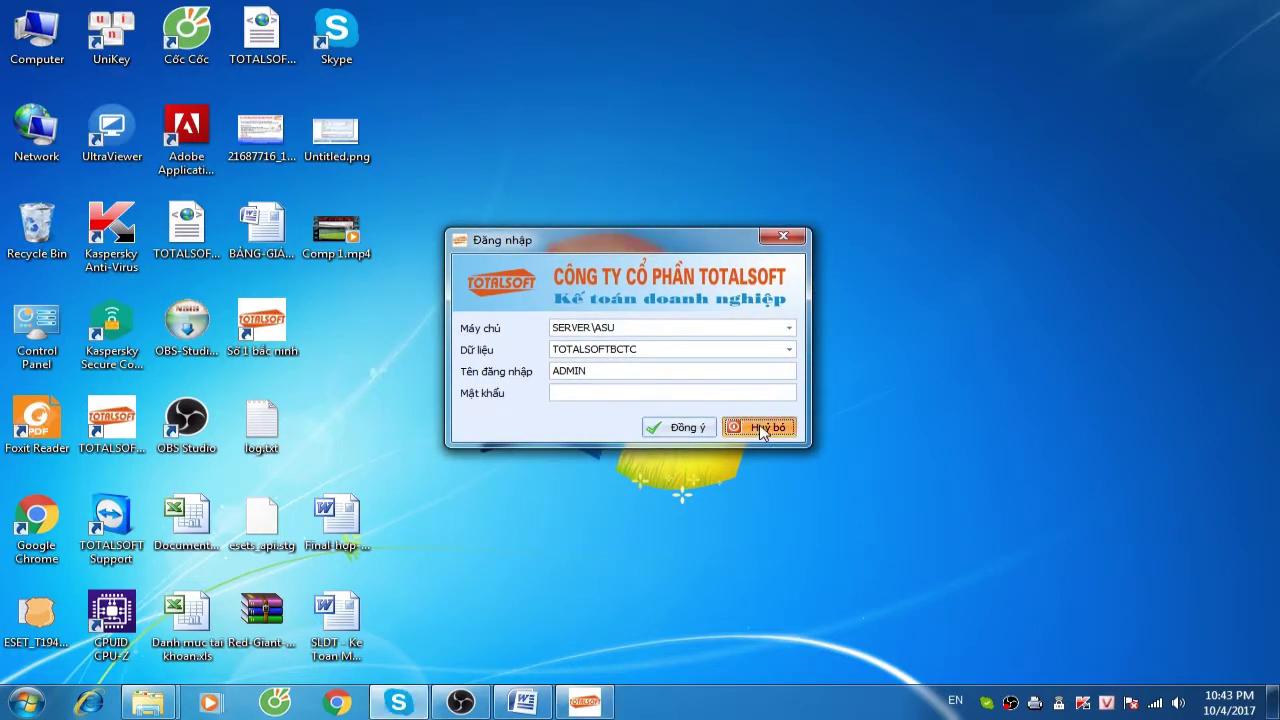
pyautogui.click(758, 427)
# Create data CTYSXVAXAYDUNG via Tạo mới dữ liệu with 'Là đơn vị có hoạt động sản xuất' ticked
pyautogui.click(20, 32)
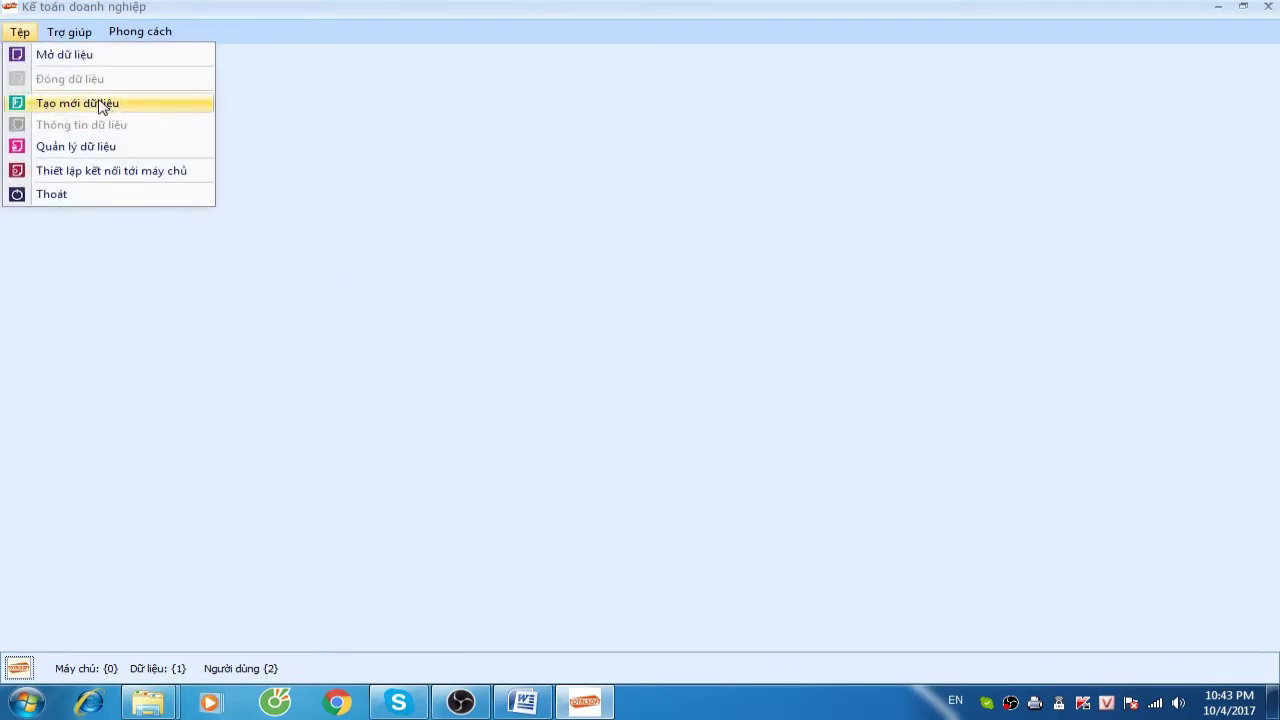
pyautogui.click(107, 106)
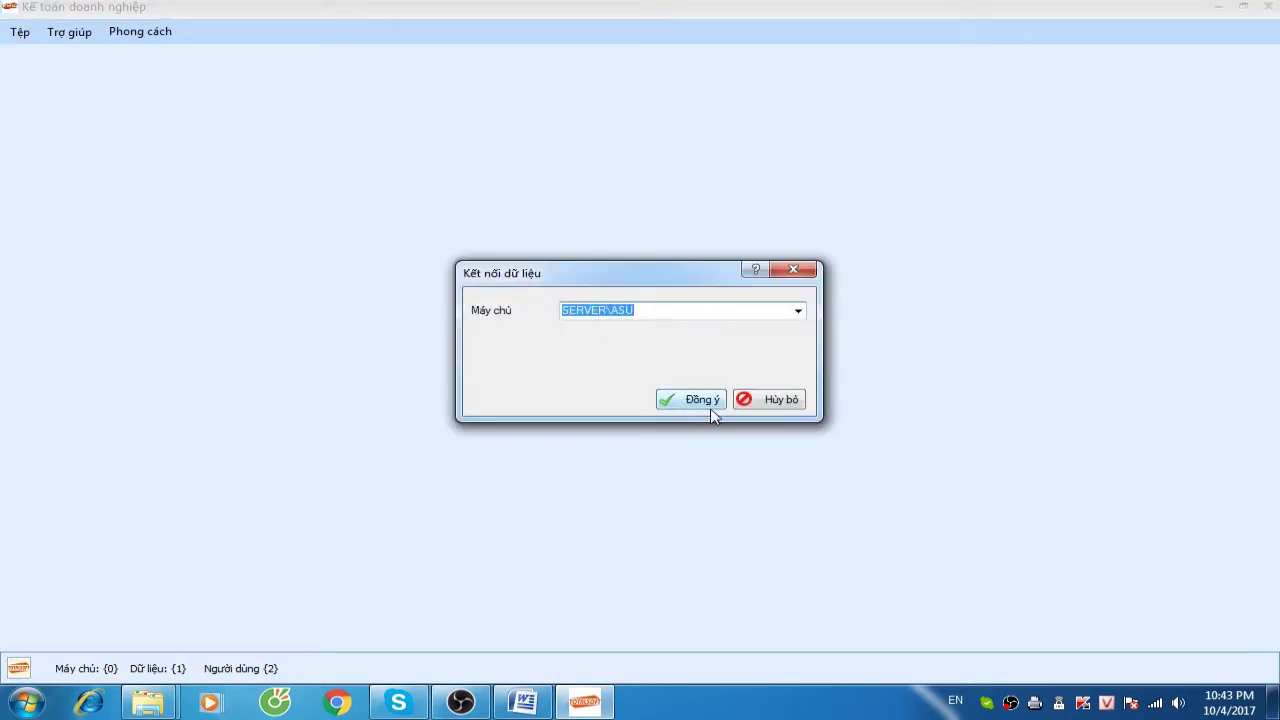
pyautogui.click(692, 402)
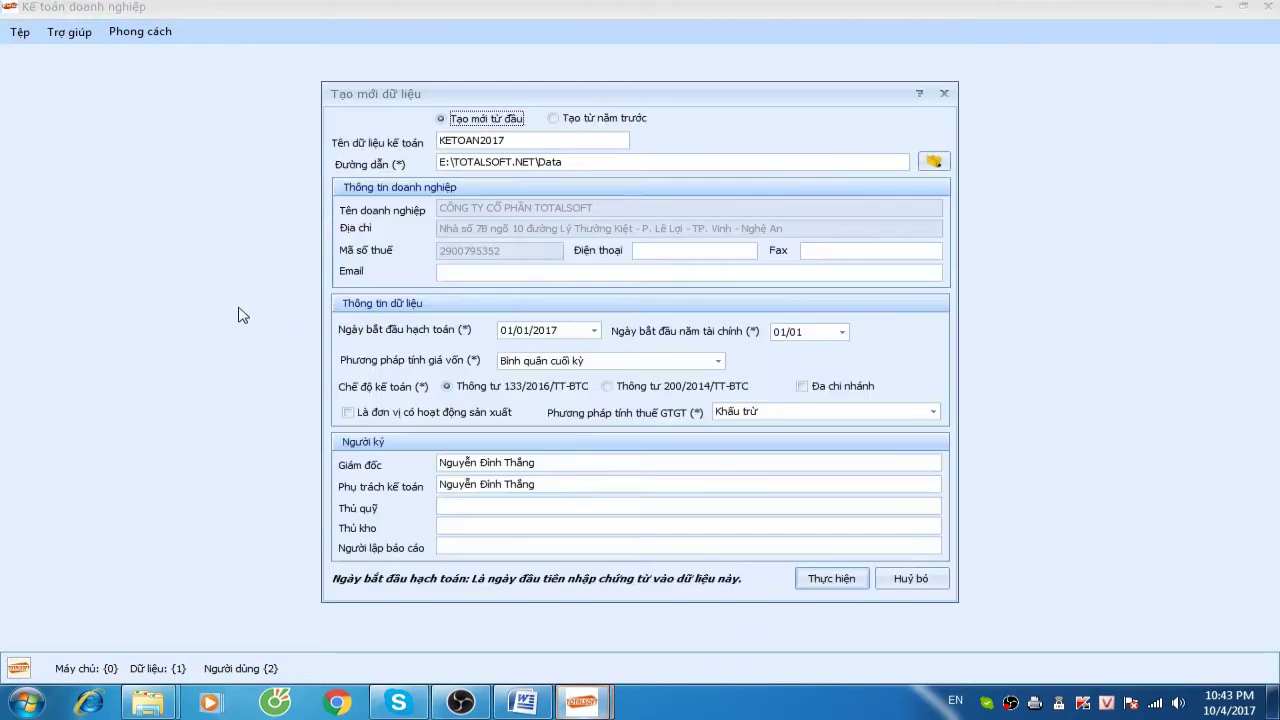
pyautogui.moveTo(526, 141); pyautogui.dragTo(441, 144)
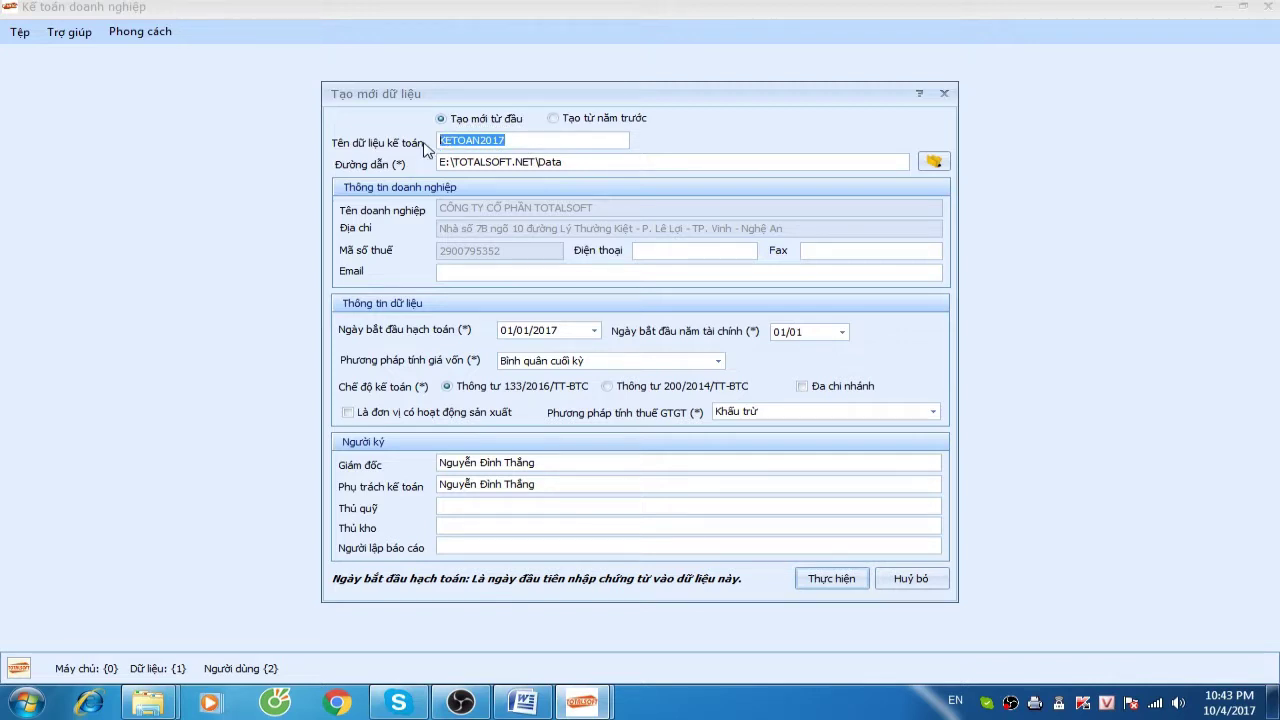
pyautogui.write('SX')
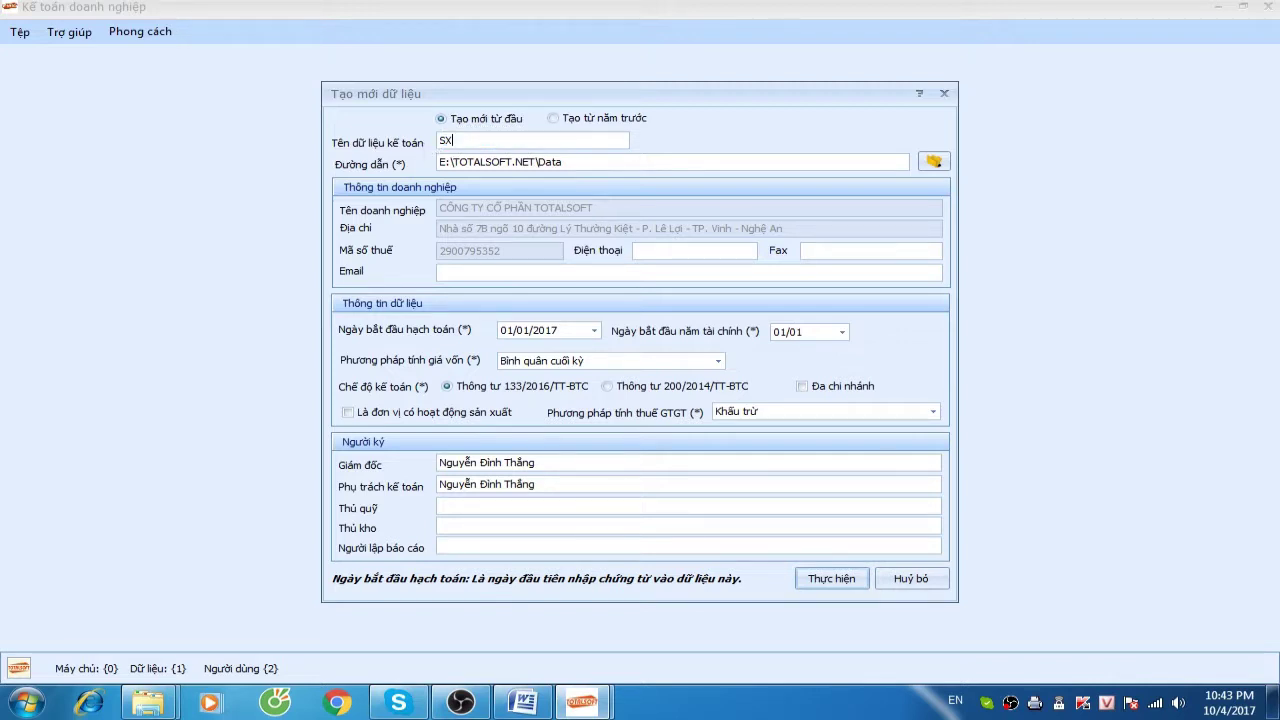
pyautogui.press('BackSpace')
pyautogui.write('CTYSXVAXAYDUNG')
pyautogui.click(350, 414)
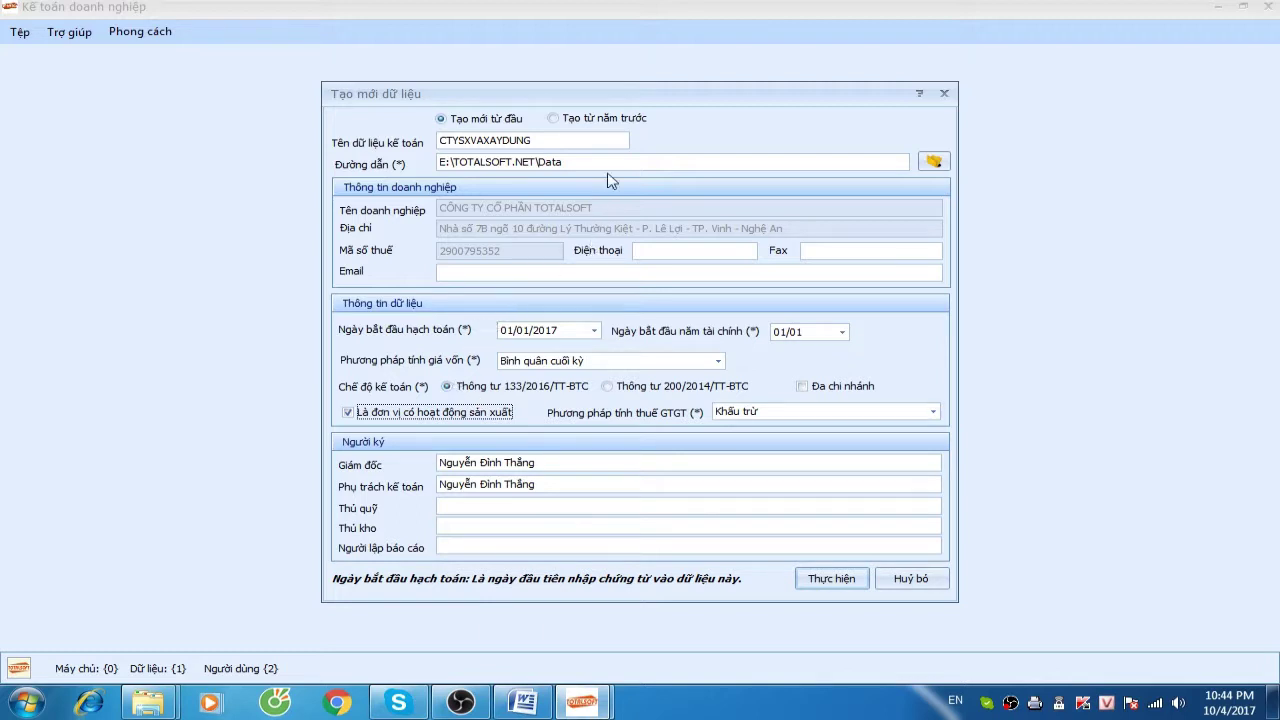
pyautogui.moveTo(628, 97); pyautogui.dragTo(614, 94)
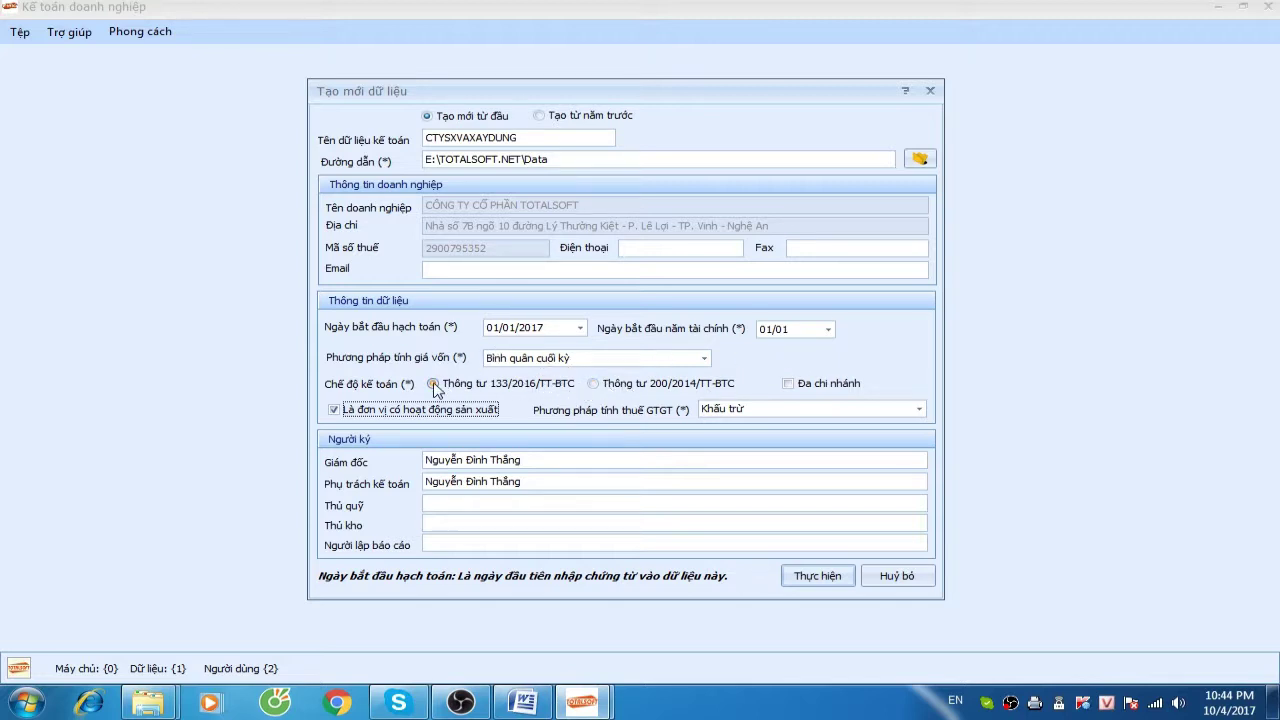
pyautogui.click(816, 576)
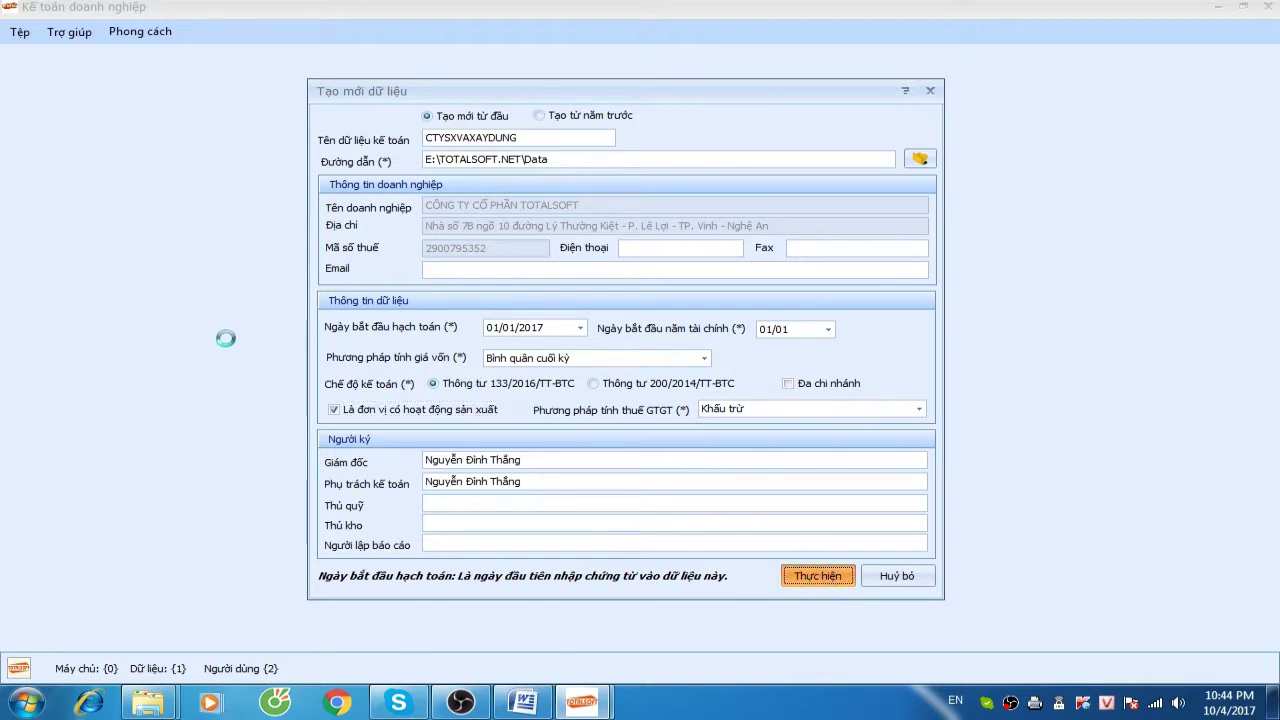
pyautogui.click(711, 409)
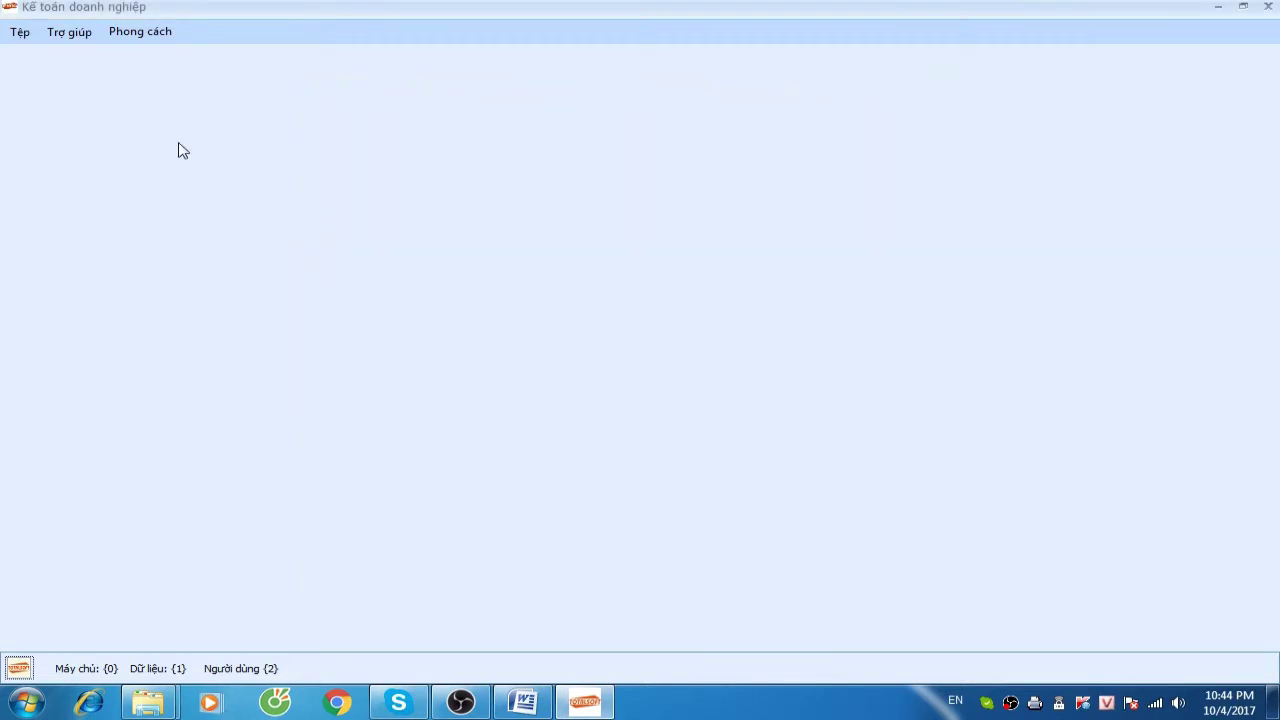
# Log in through Tệp > Mở dữ liệu with CTYSXVAXAYDUNG chosen as the Dữ liệu
pyautogui.click(18, 33)
pyautogui.click(40, 52)
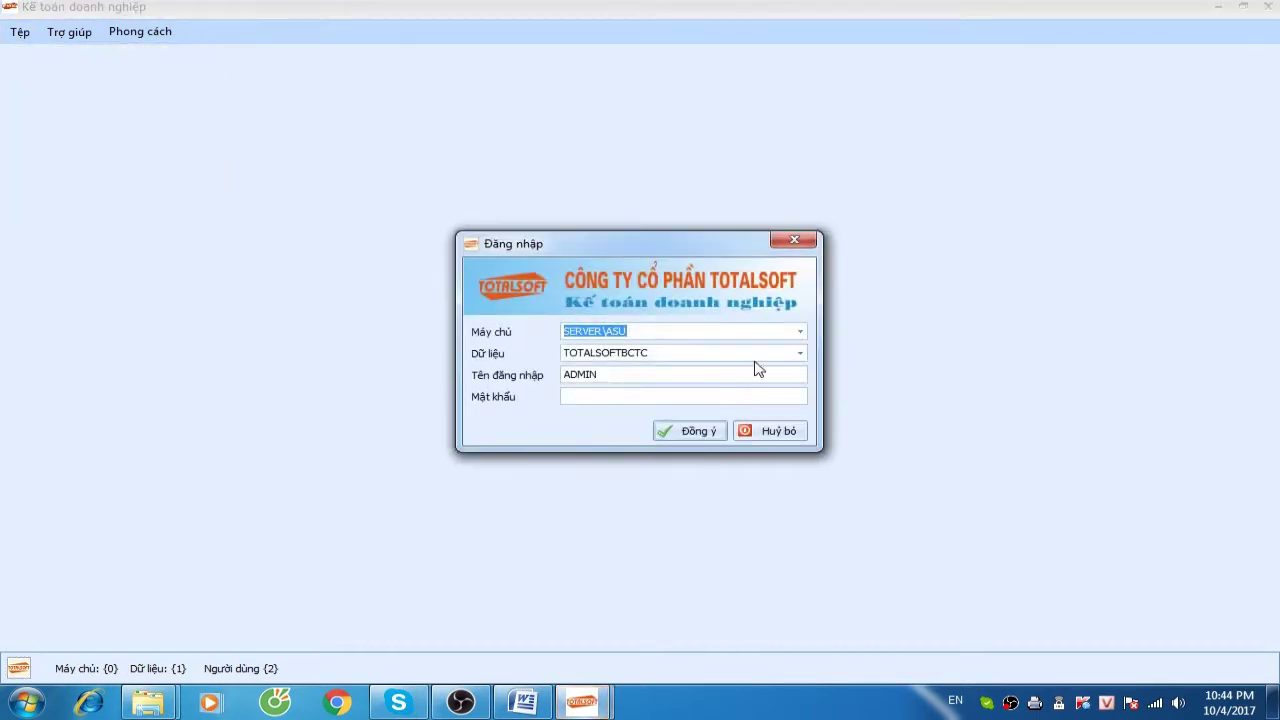
pyautogui.click(801, 353)
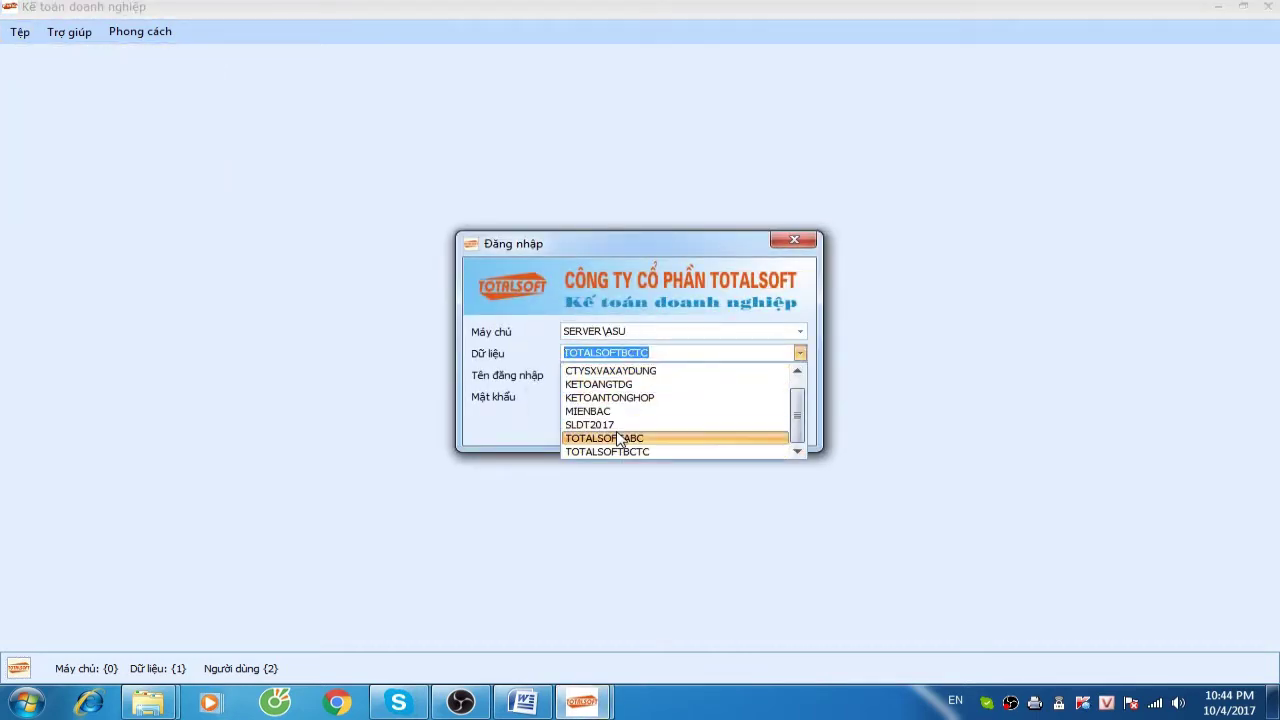
pyautogui.click(622, 371)
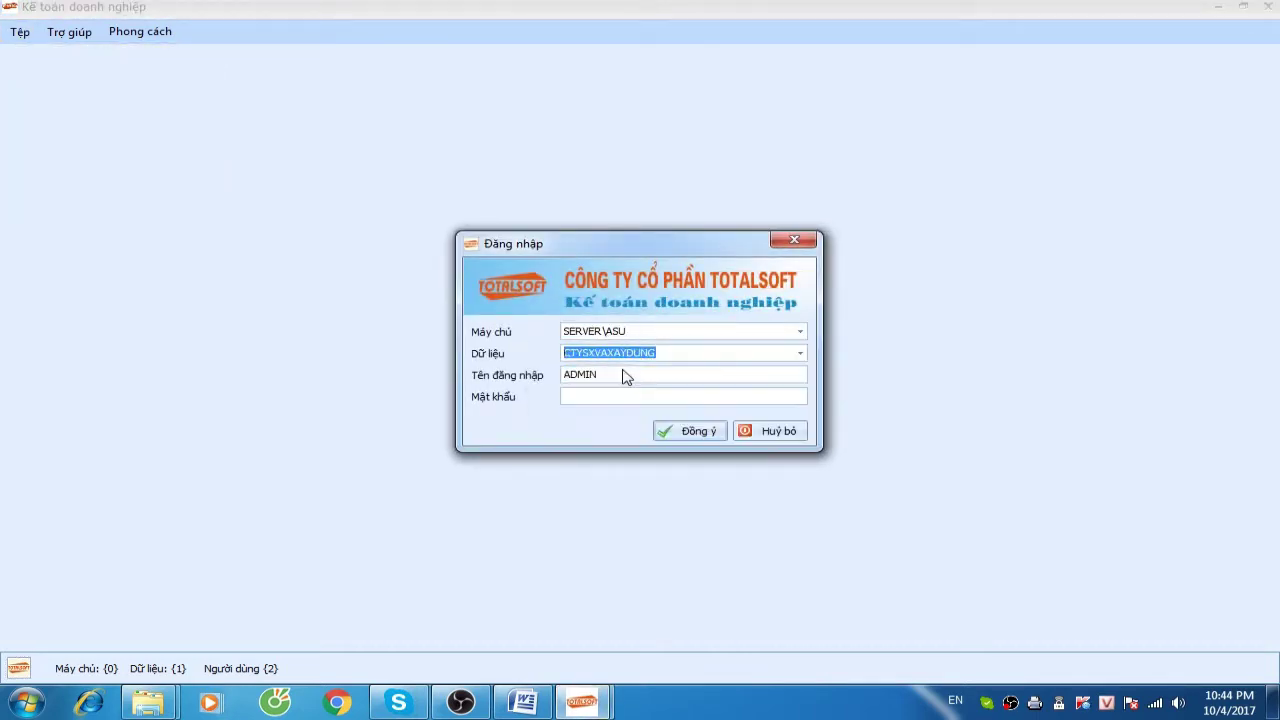
pyautogui.click(801, 353)
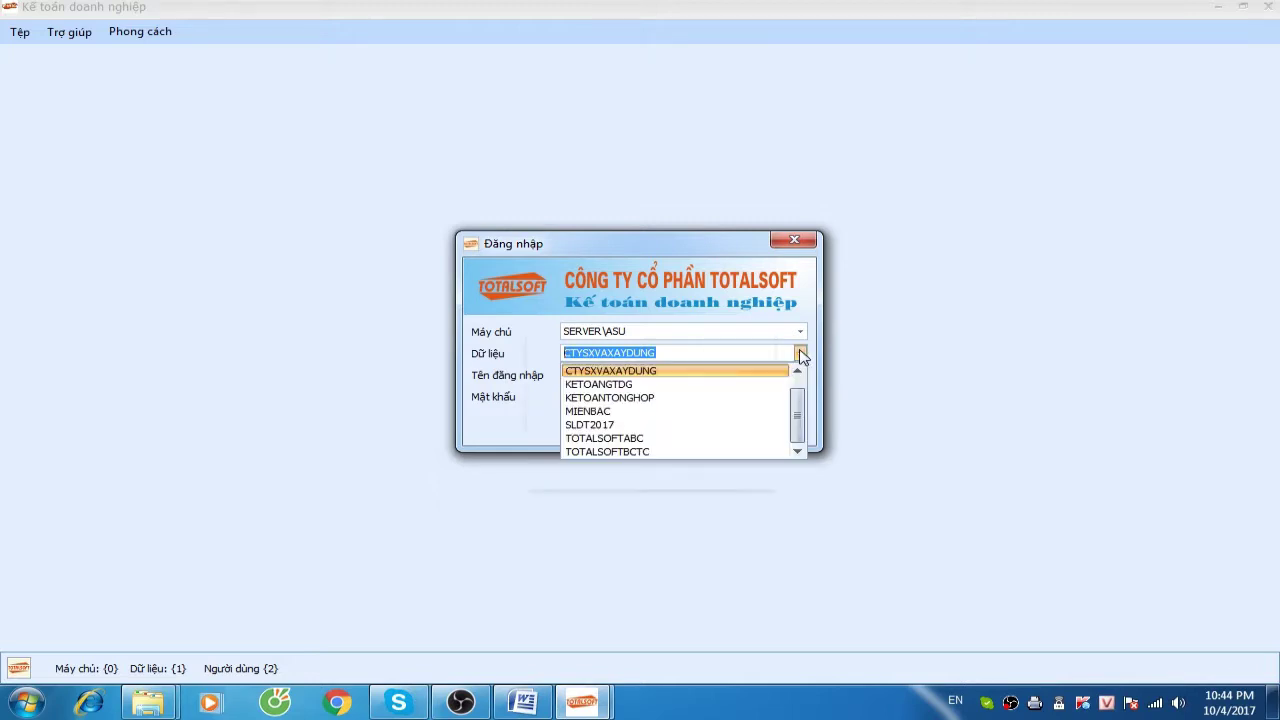
pyautogui.click(635, 373)
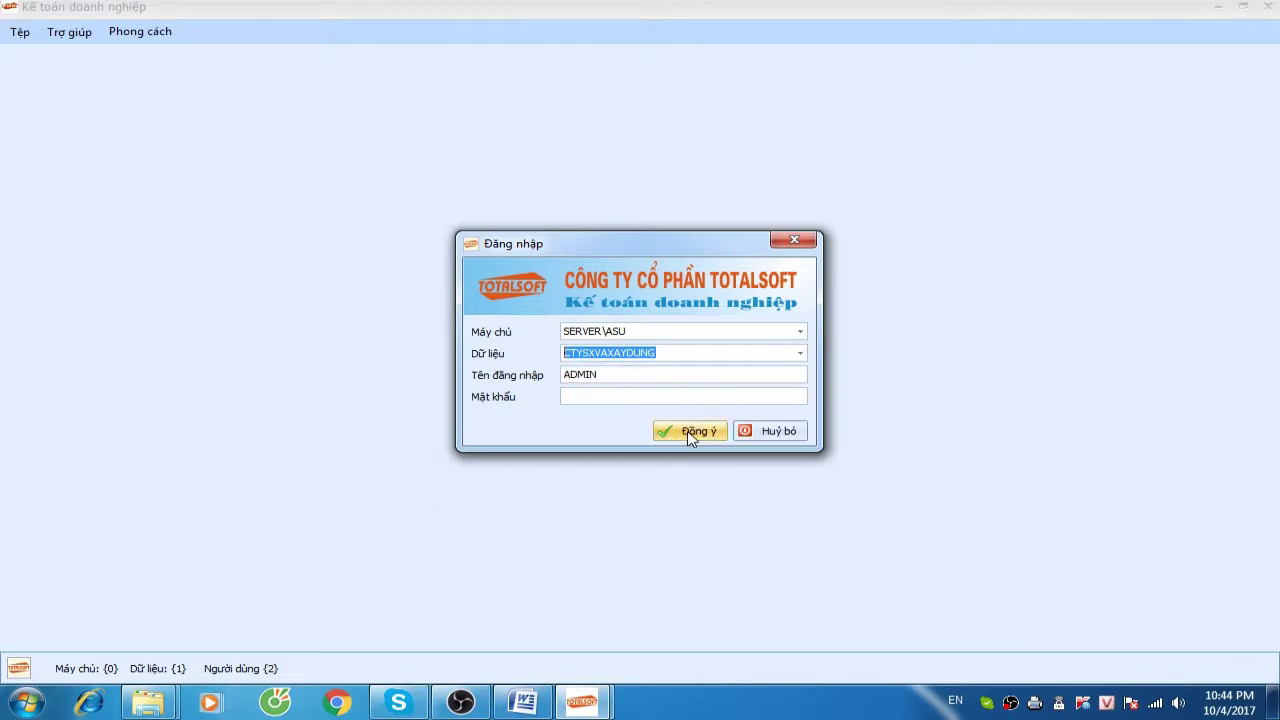
pyautogui.click(688, 433)
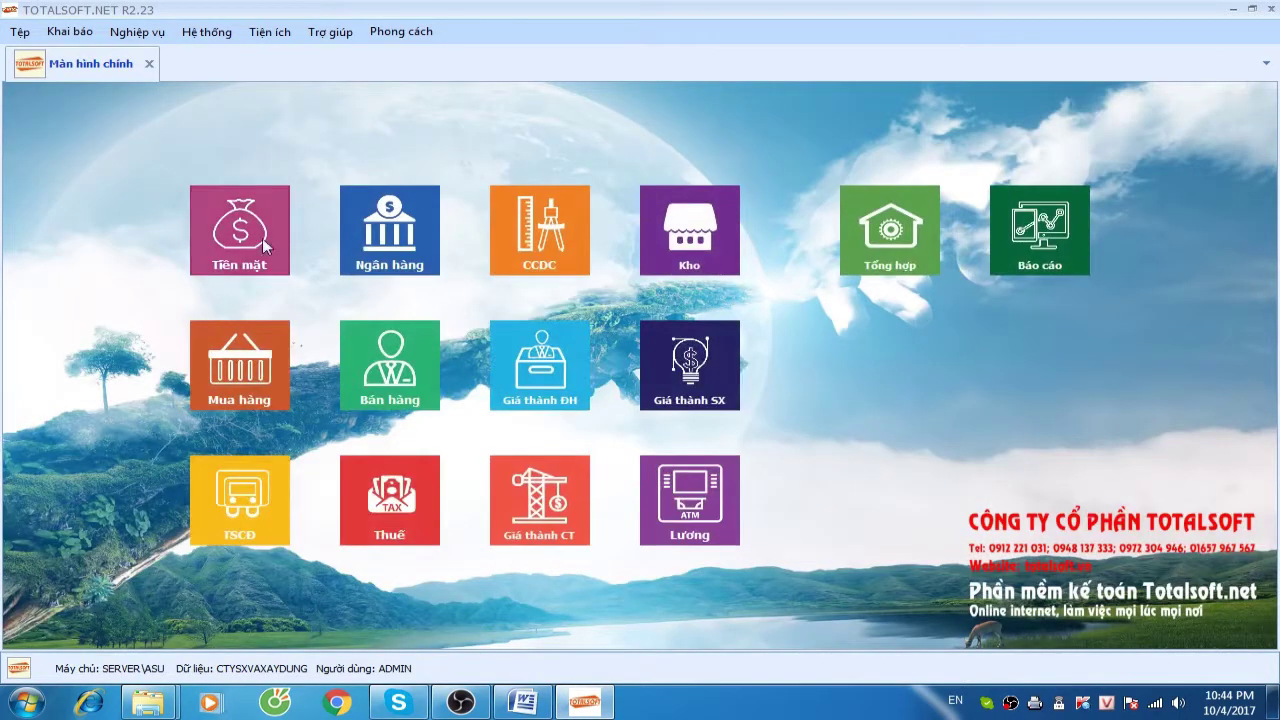
# Browse the Khai báo and Nghiệp vụ menus, ending on the Khai báo menu
pyautogui.click(88, 36)
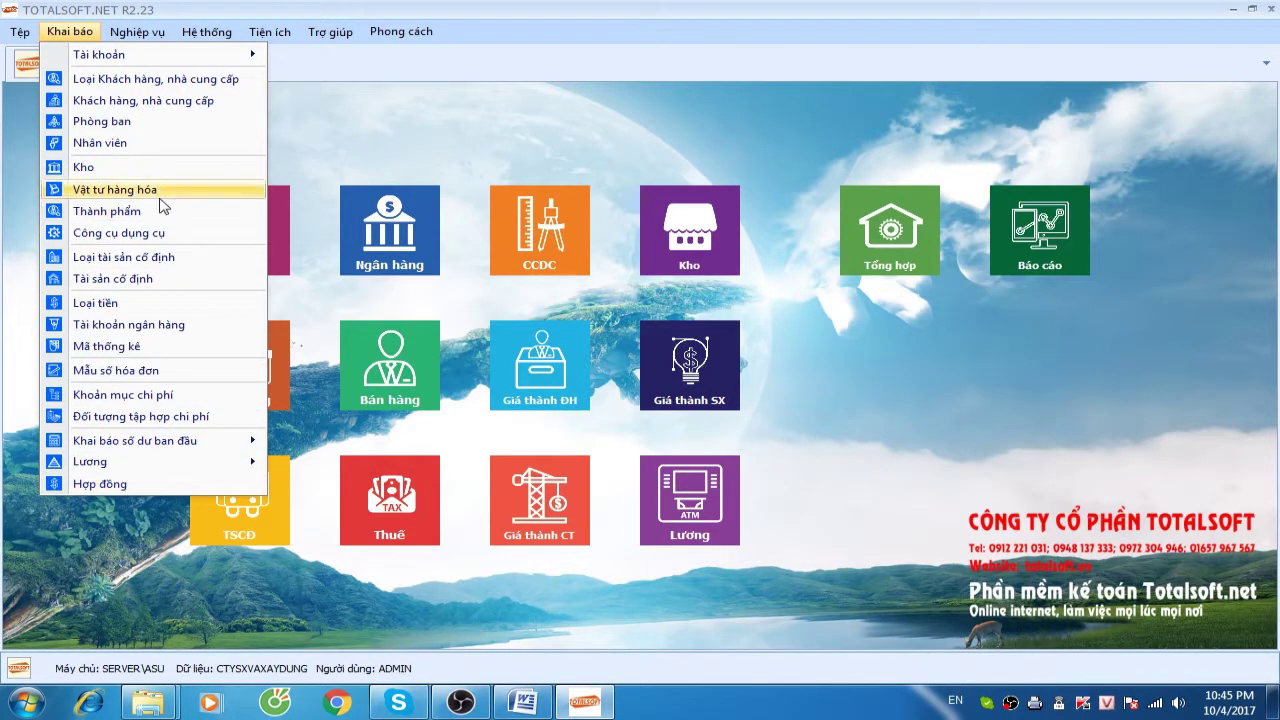
pyautogui.moveTo(142, 40)
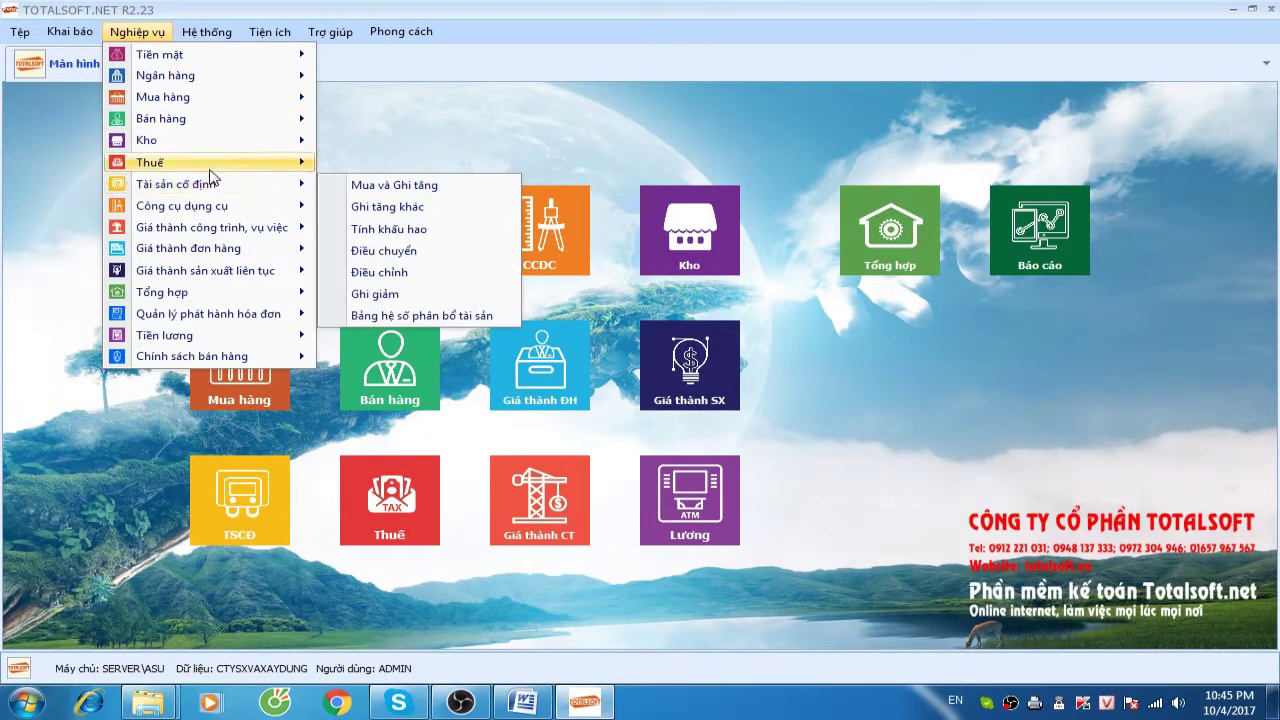
pyautogui.moveTo(230, 149)
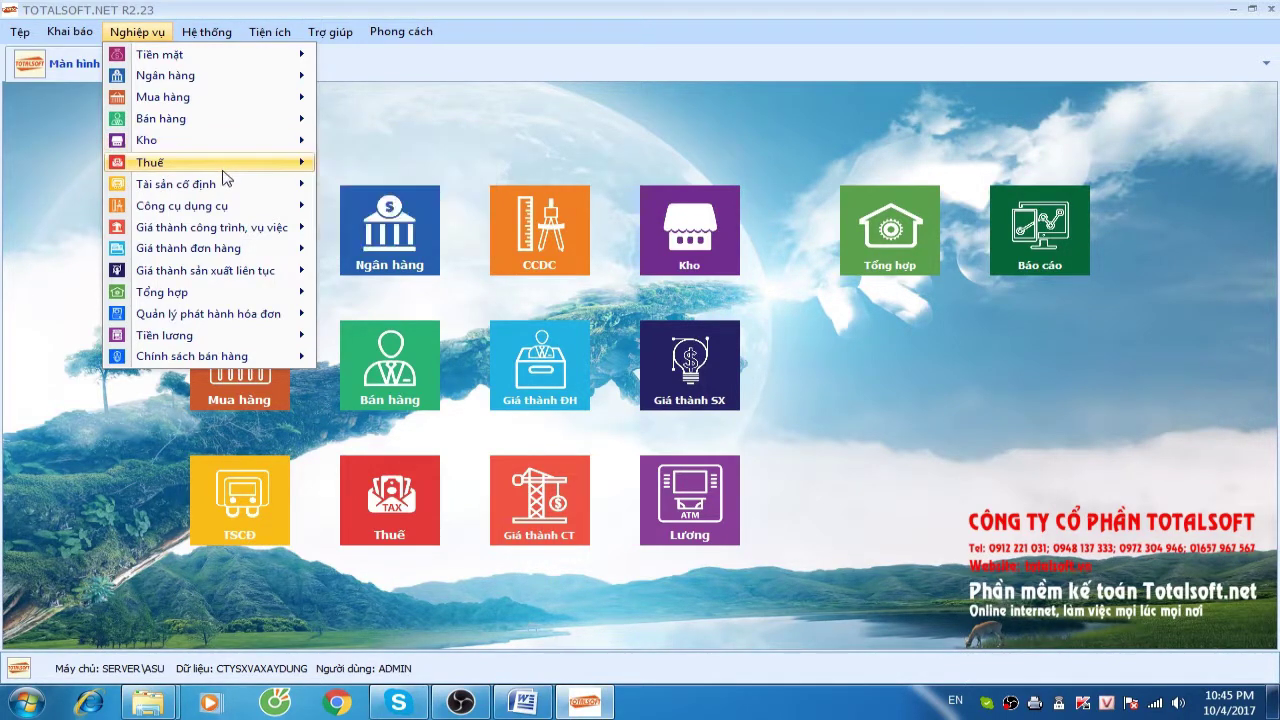
pyautogui.moveTo(70, 31)
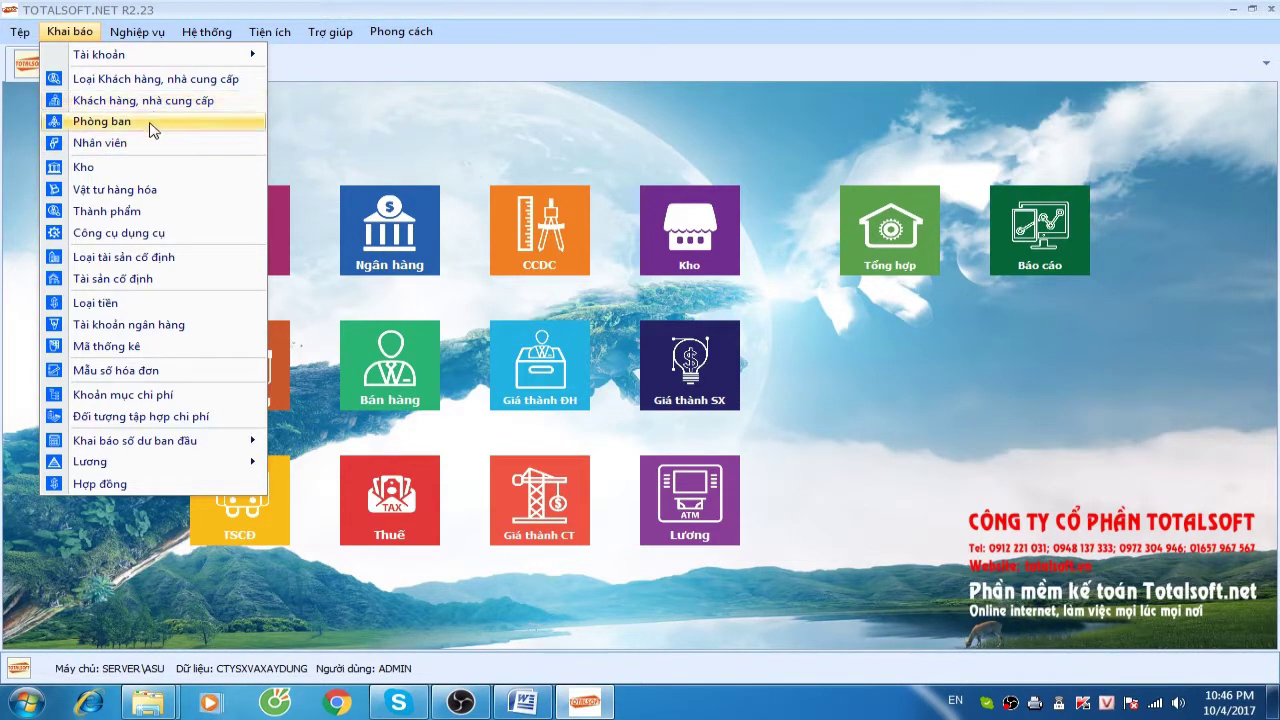
# Open the Kho catalogue listing warehouses 152, 153, 155, 156 and 157
pyautogui.click(127, 172)
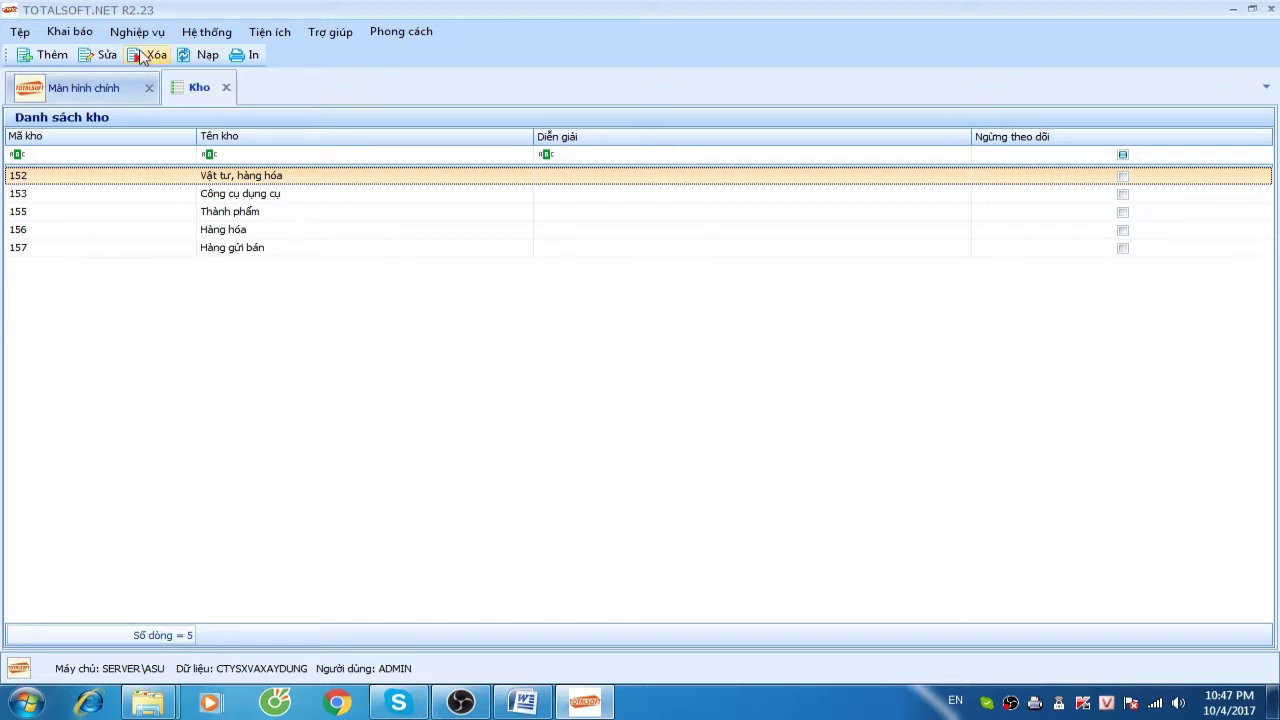
pyautogui.click(69, 31)
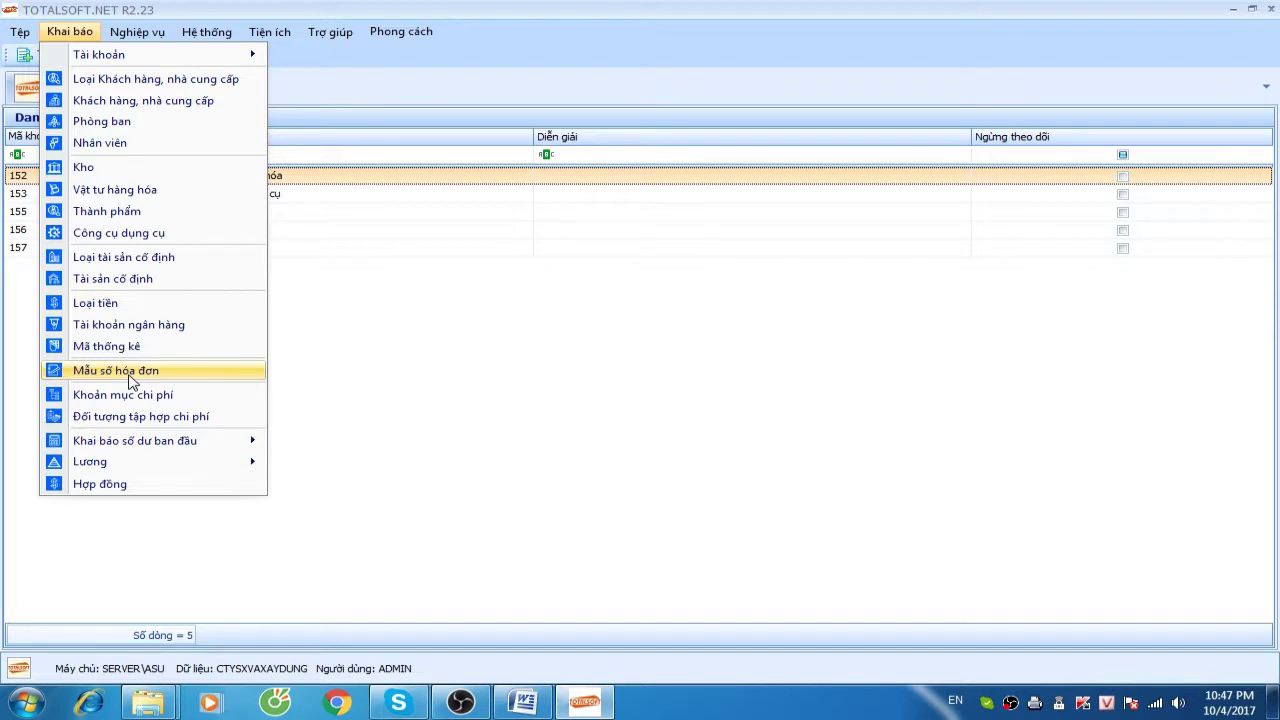
# Look over the Khai báo entries such as Tài khoản, Khách hàng, Phòng ban and Vật tư hàng hóa
pyautogui.moveTo(149, 448)
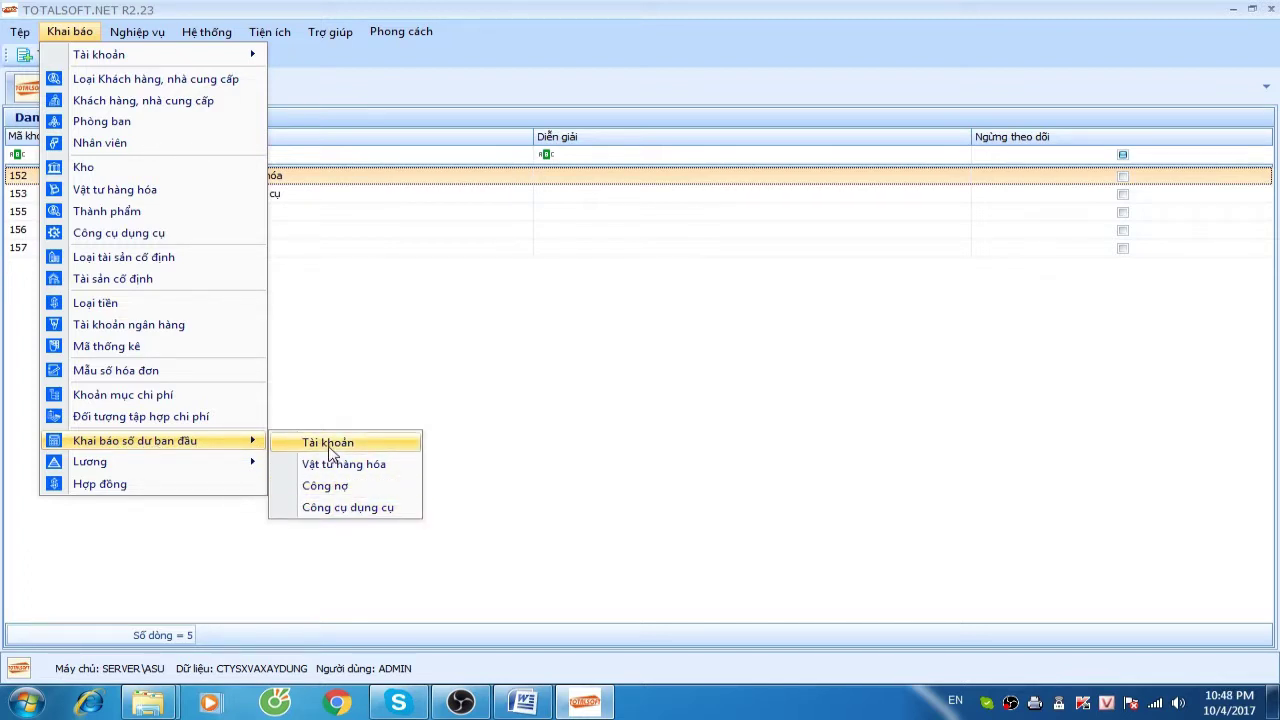
pyautogui.moveTo(120, 470)
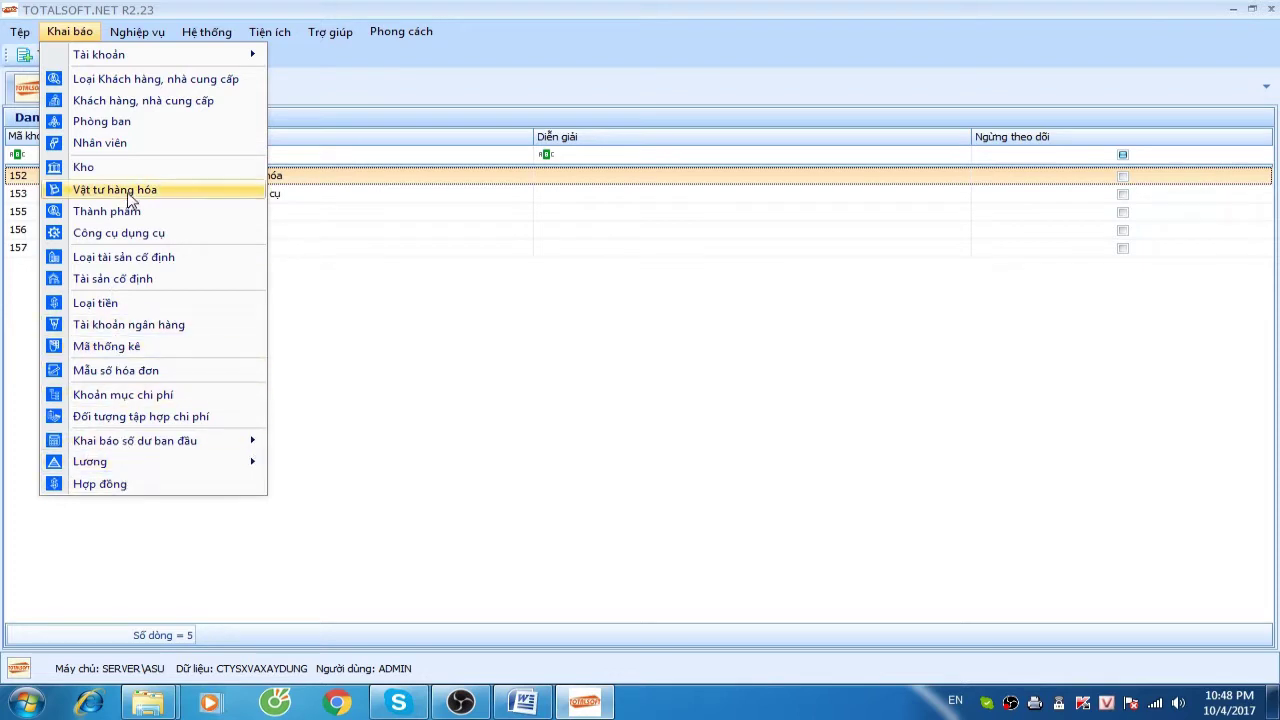
# Show the Nghiệp vụ menu's Ngân hàng and Mua hàng submenus
pyautogui.click(137, 33)
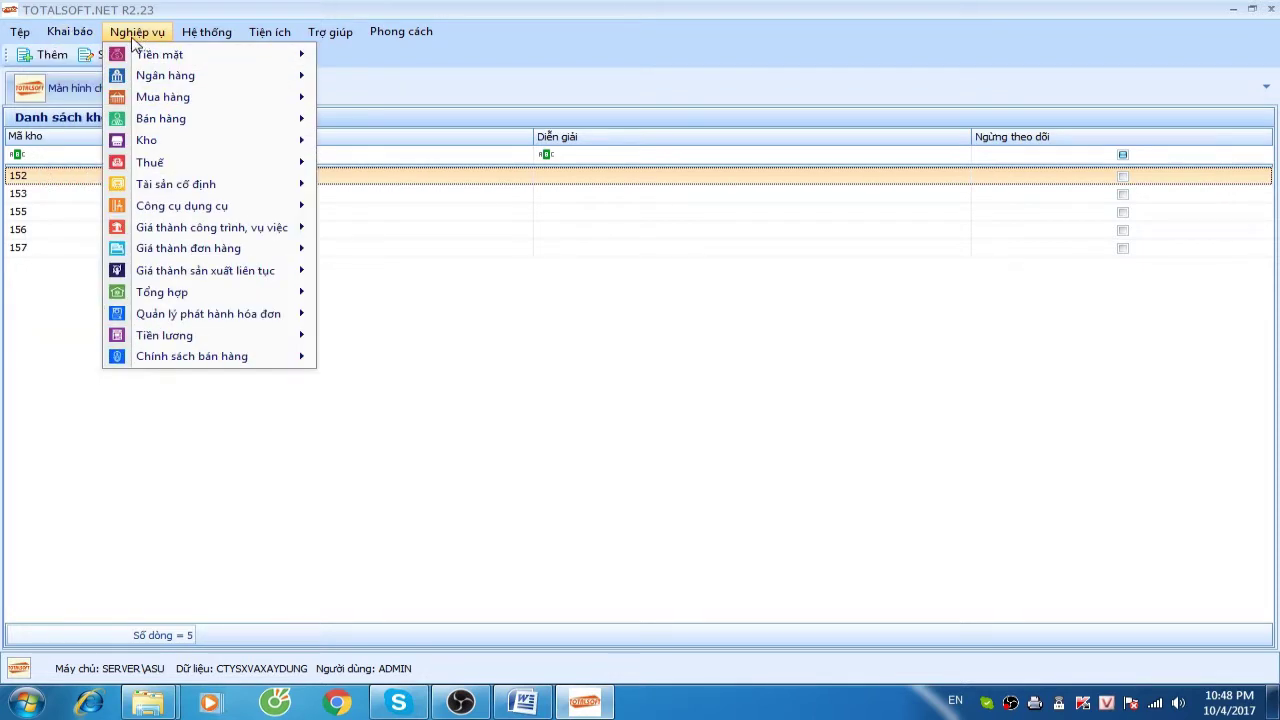
pyautogui.moveTo(163, 69)
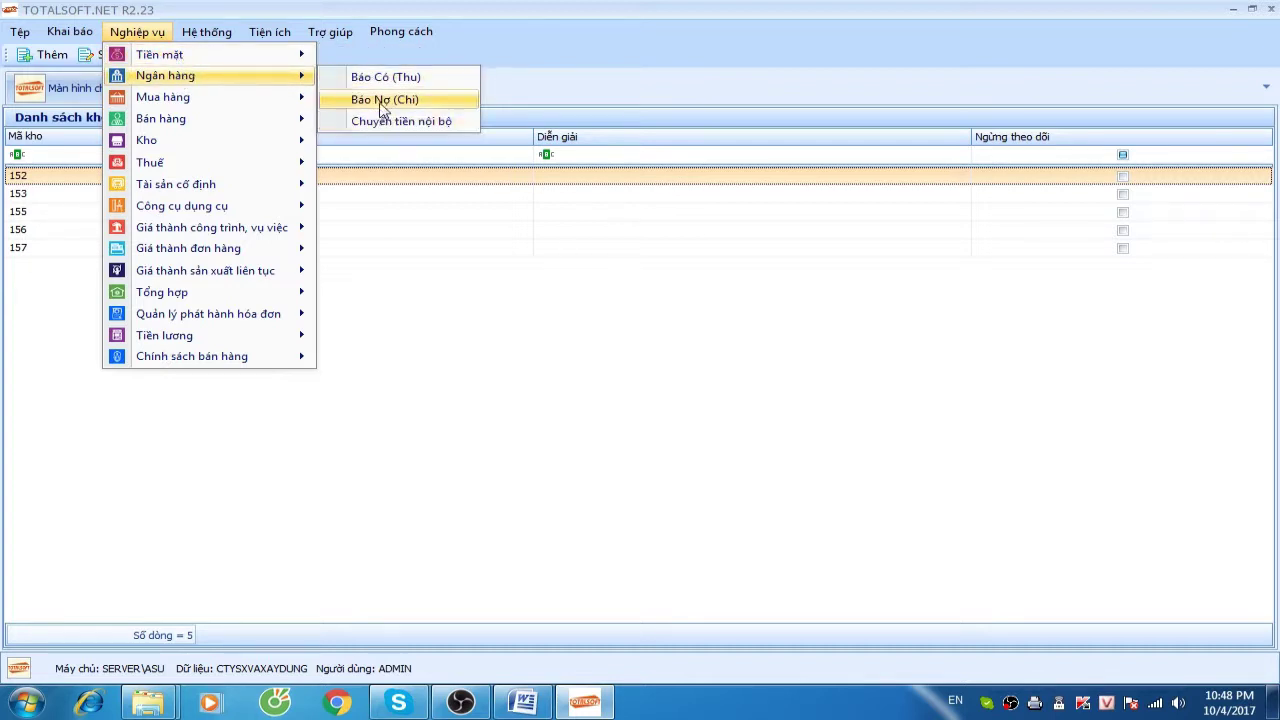
pyautogui.moveTo(281, 101)
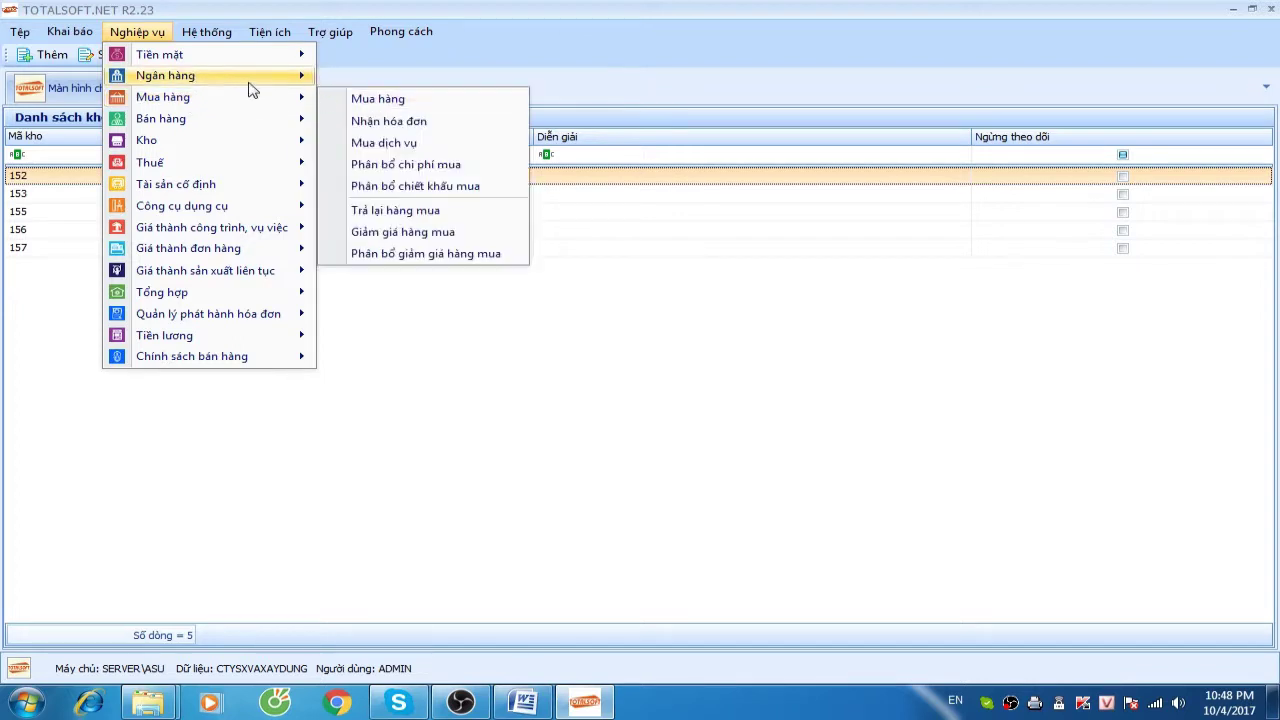
pyautogui.moveTo(242, 80)
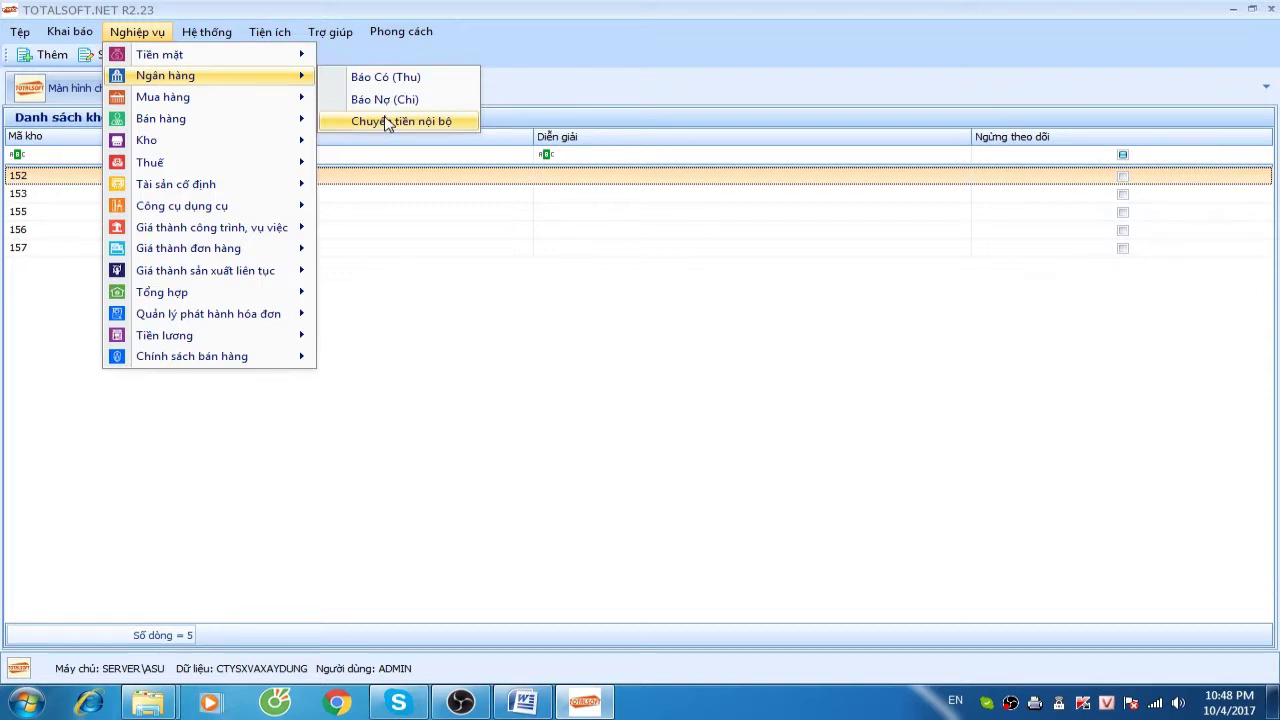
pyautogui.moveTo(180, 102)
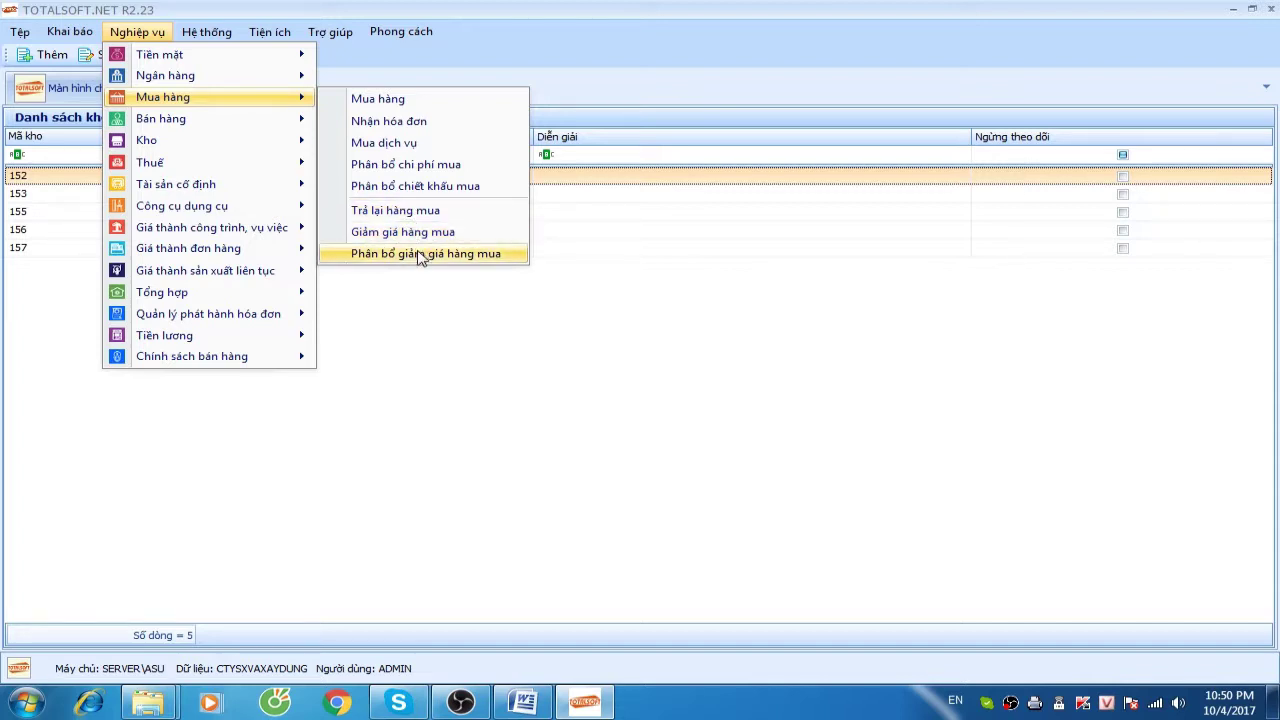
pyautogui.moveTo(203, 133)
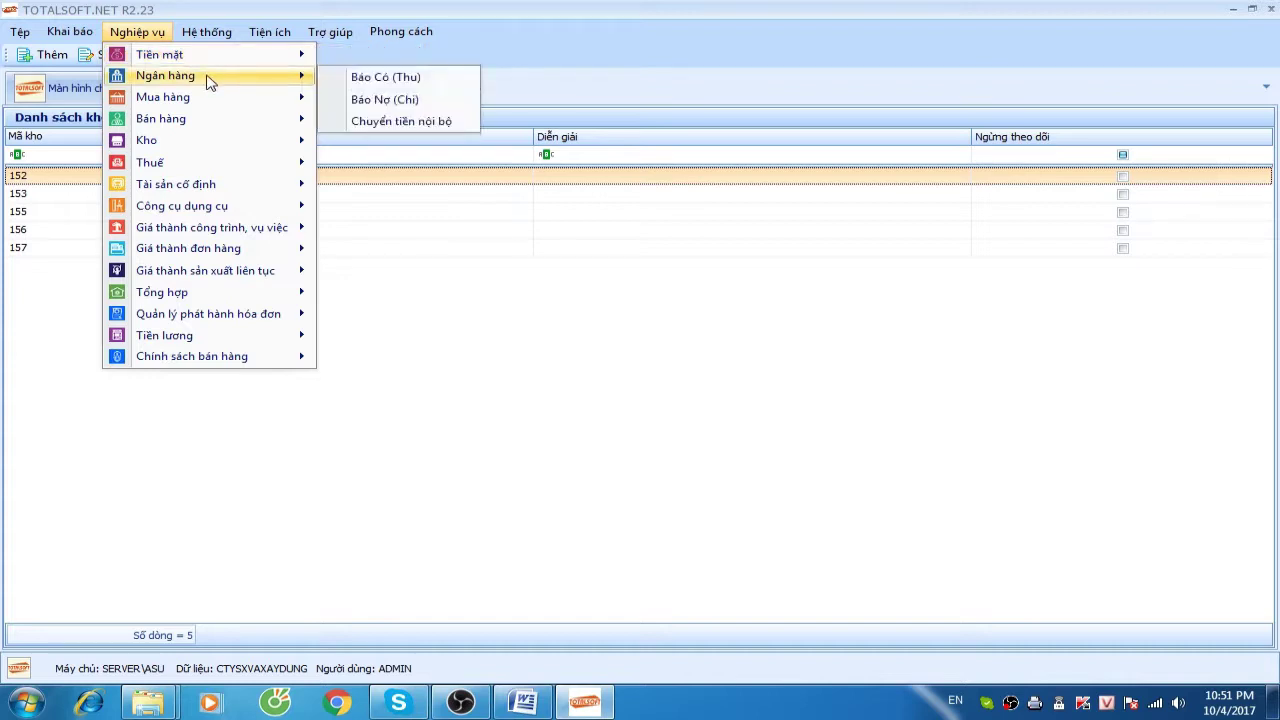
# View the Bán hàng, Thuế, Tài sản cố định and Công cụ dụng cụ submenus
pyautogui.moveTo(271, 120)
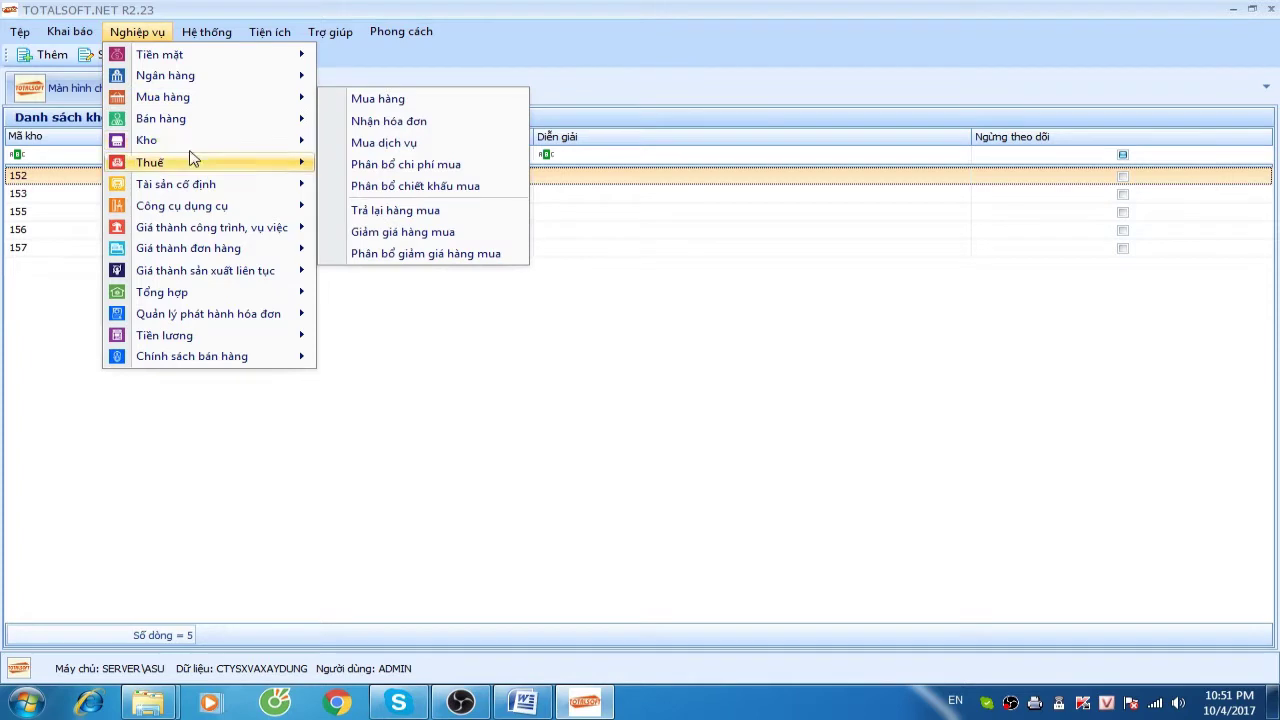
pyautogui.moveTo(189, 160)
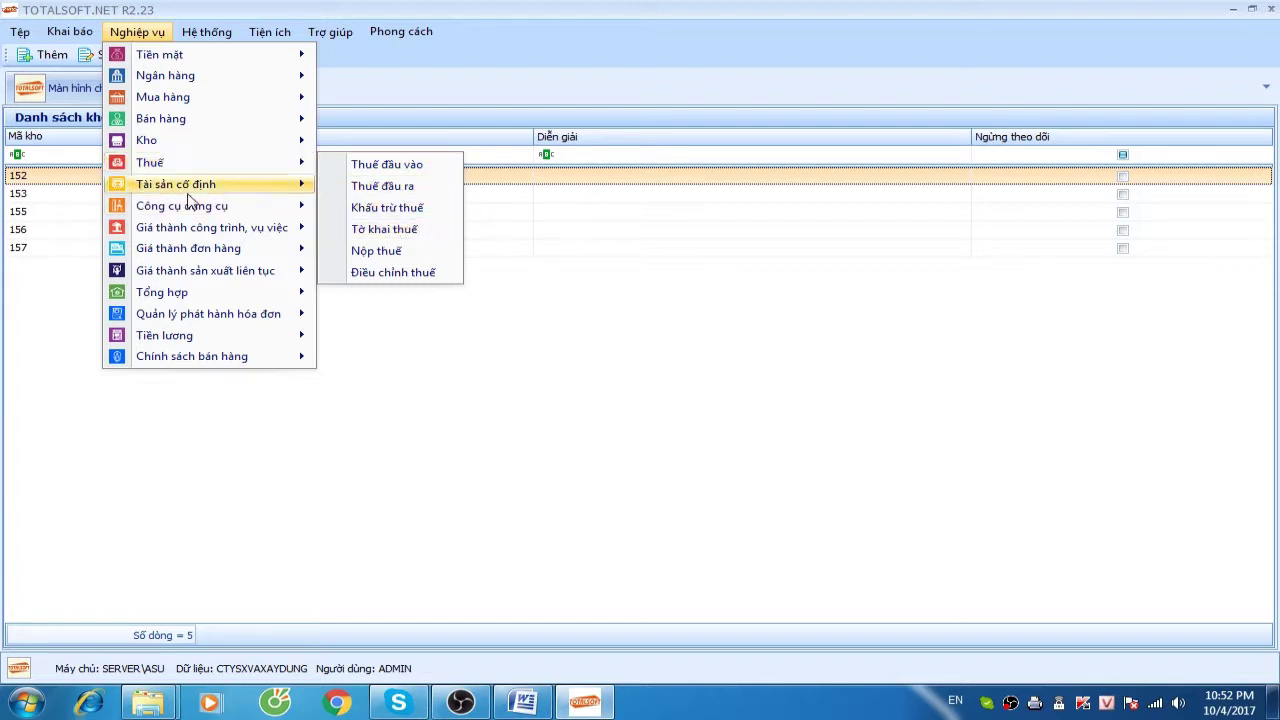
pyautogui.moveTo(183, 193)
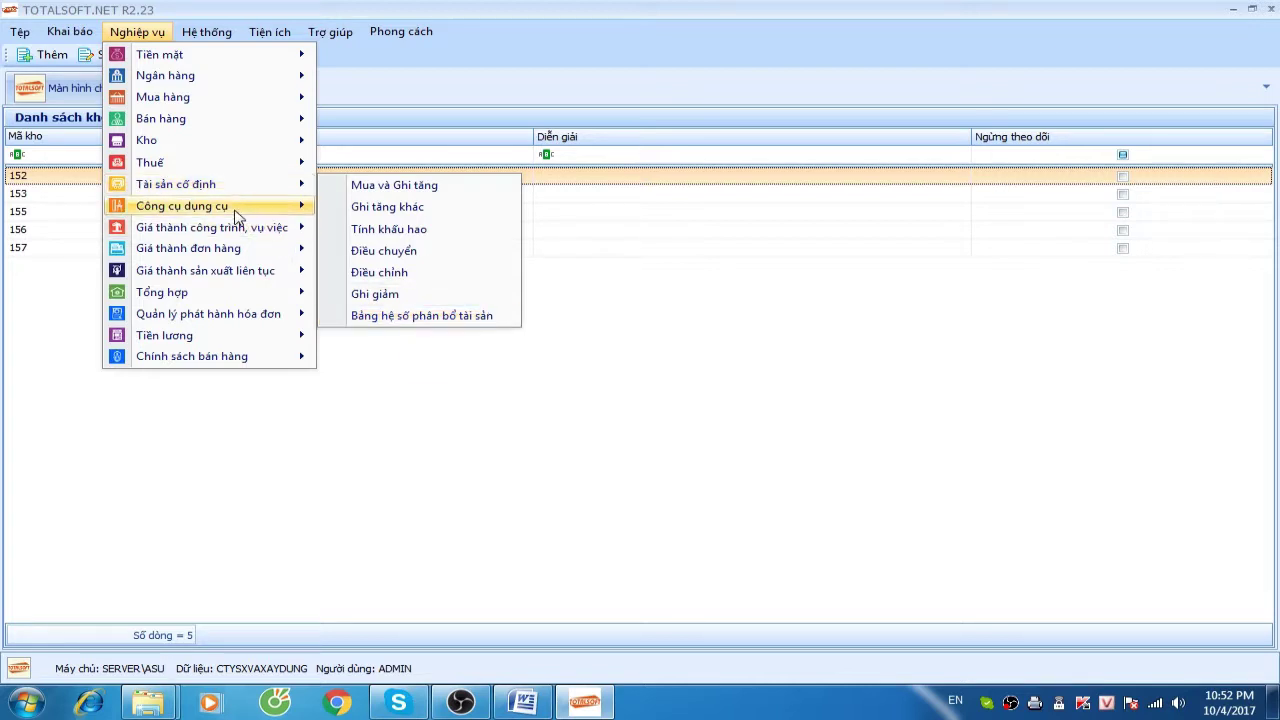
# Look over the Giá thành công trình, vụ việc and Giá thành sản xuất liên tục submenus of Nghiệp vụ
pyautogui.moveTo(237, 216)
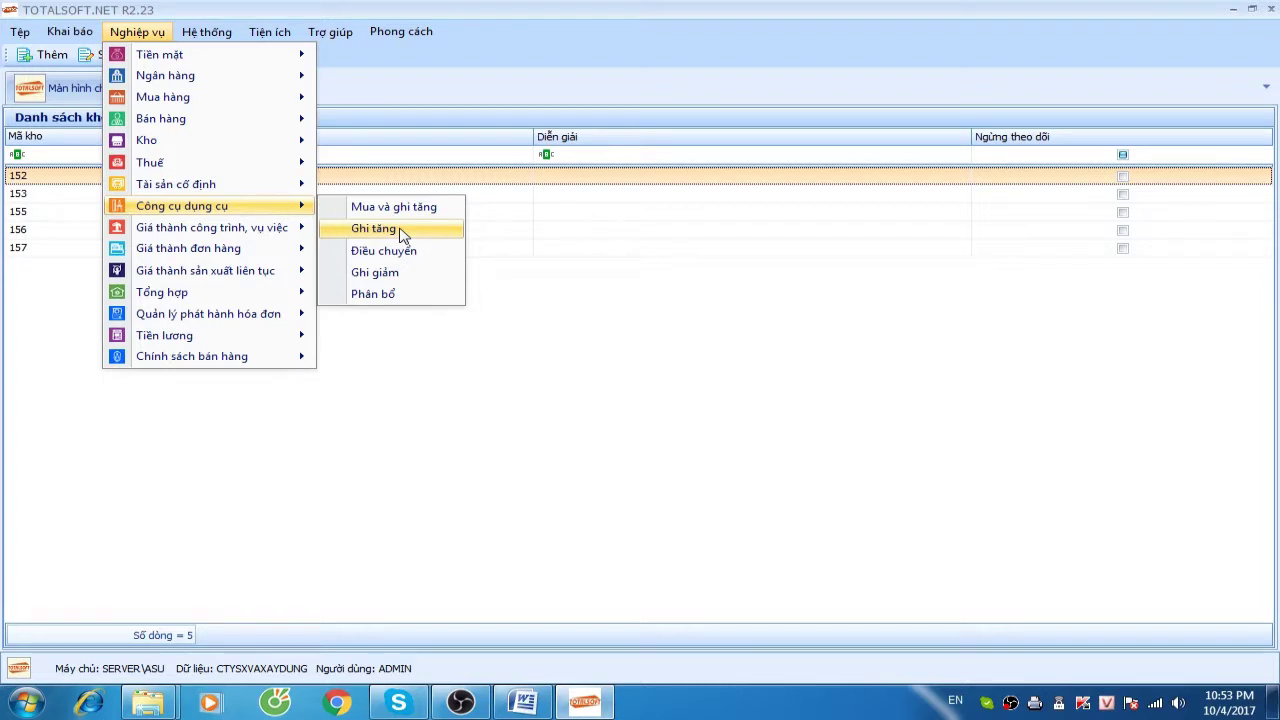
pyautogui.moveTo(202, 229)
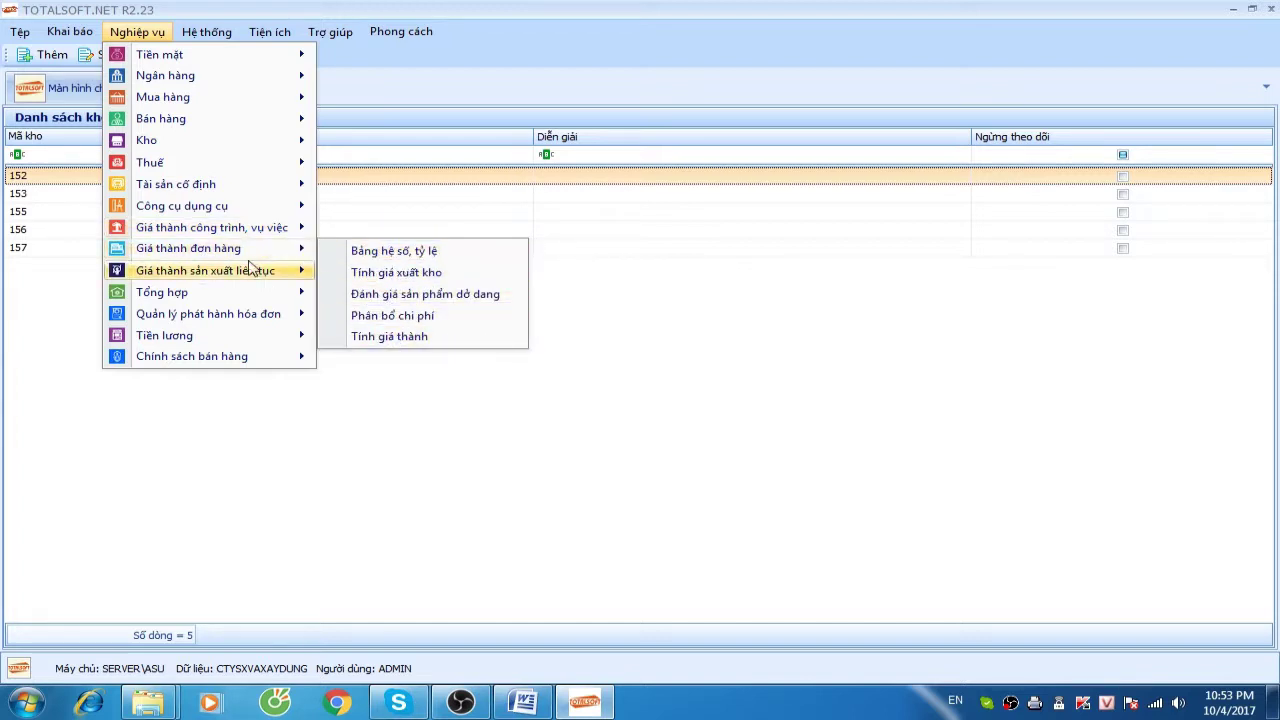
# Browse the Kho, Giá thành sản xuất liên tục, Tổng hợp and Tiền lương submenus under Nghiệp vụ
pyautogui.moveTo(229, 274)
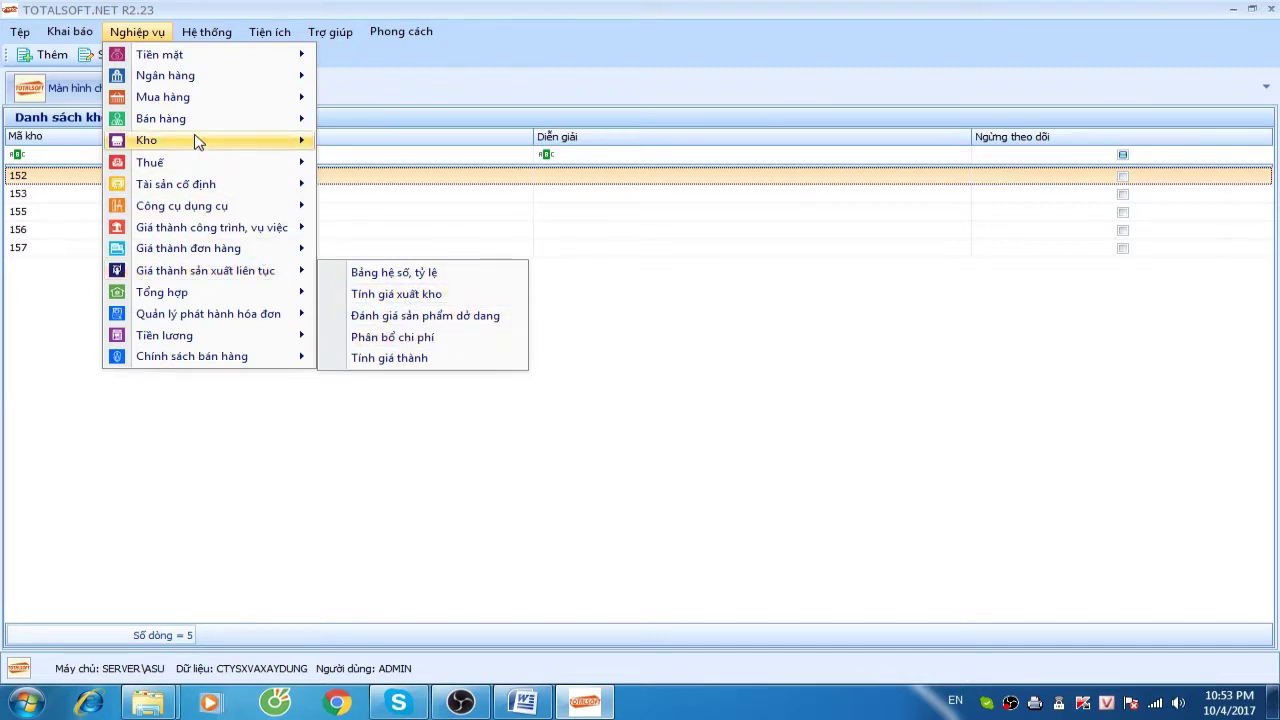
pyautogui.moveTo(196, 140)
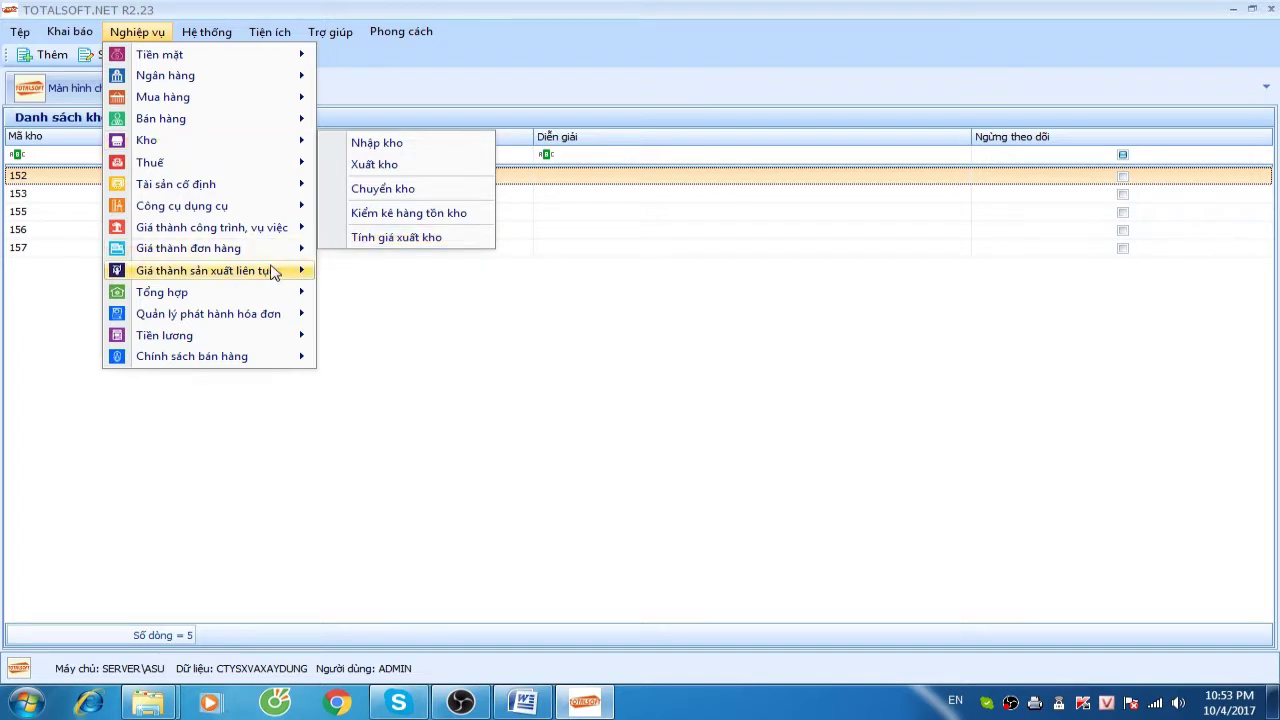
pyautogui.moveTo(268, 270)
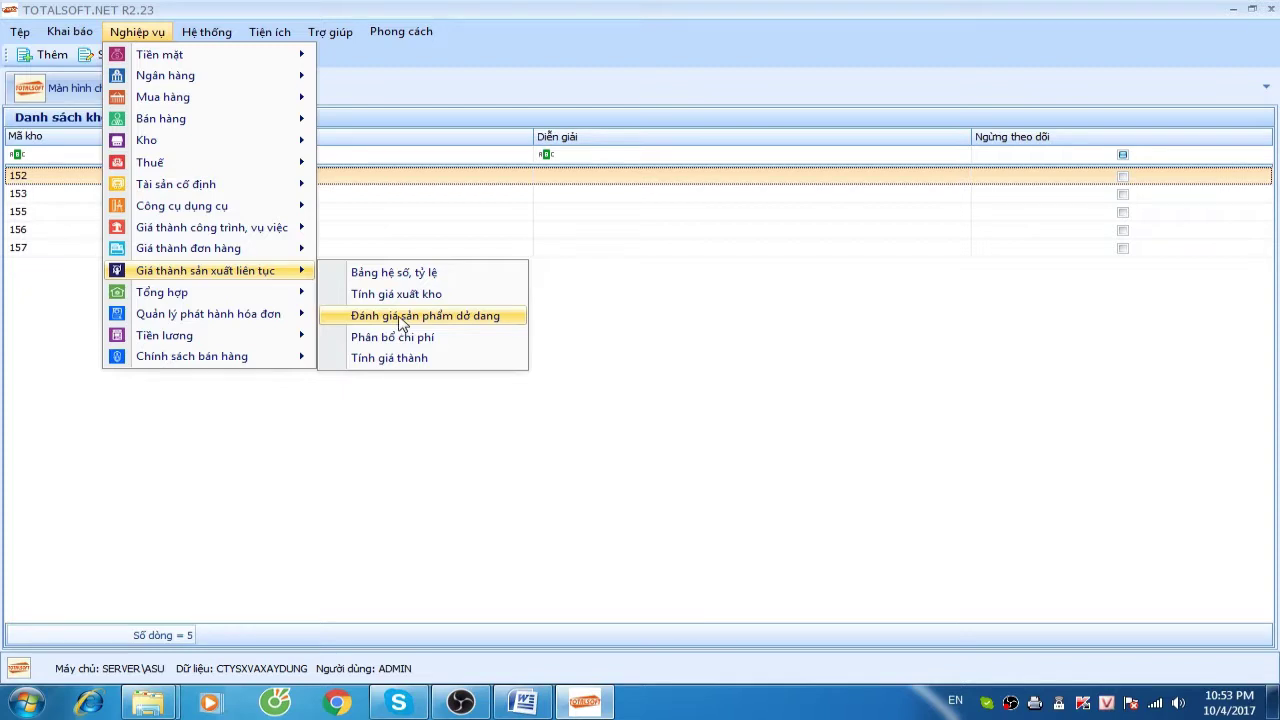
pyautogui.moveTo(258, 300)
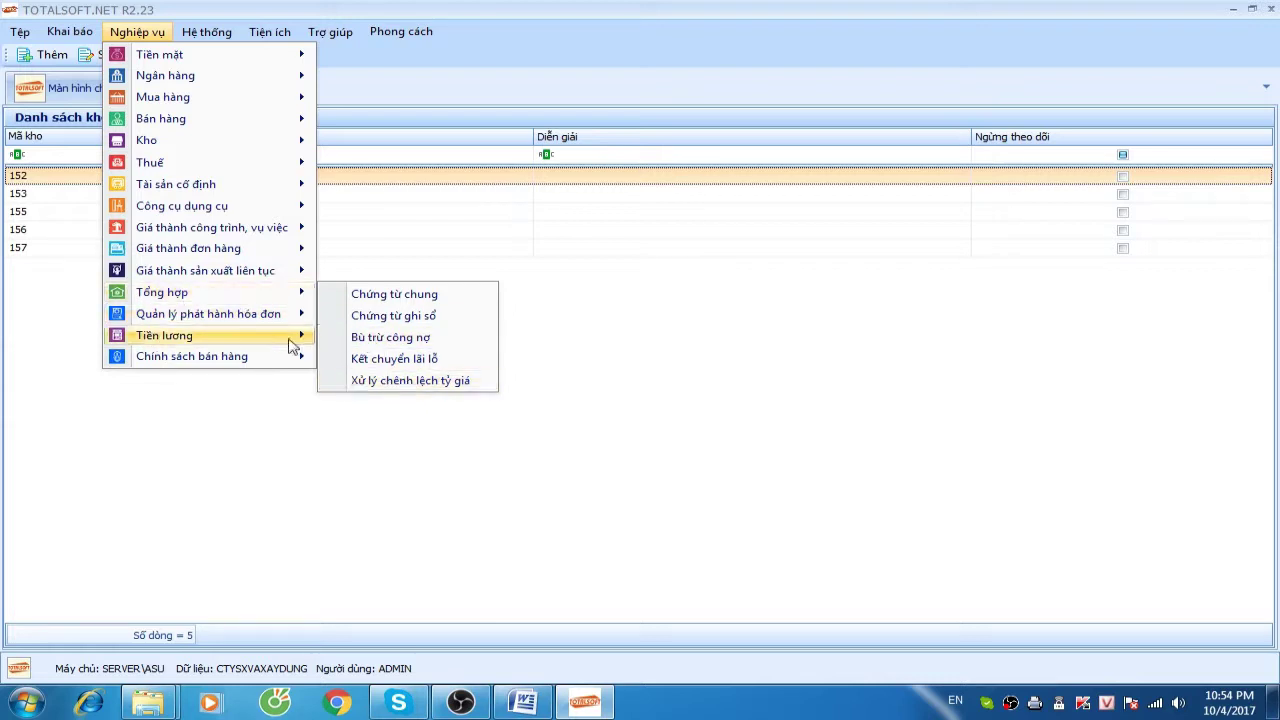
pyautogui.moveTo(203, 322)
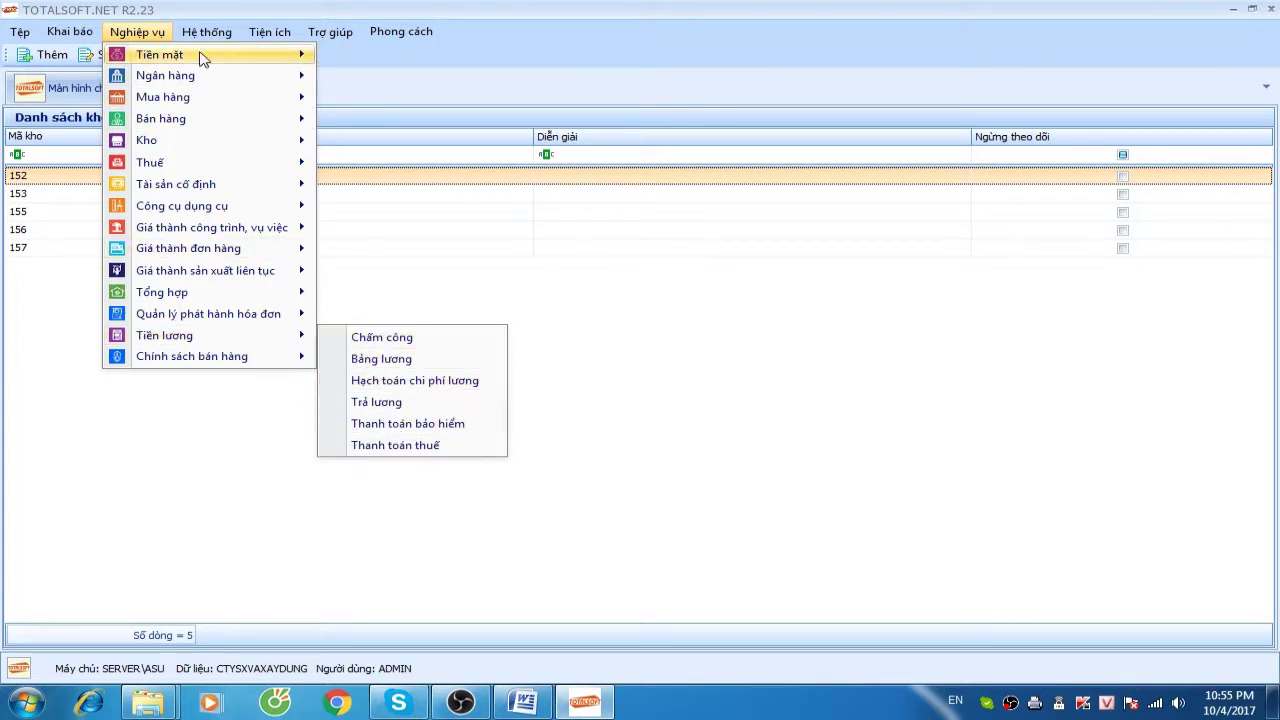
pyautogui.moveTo(209, 55)
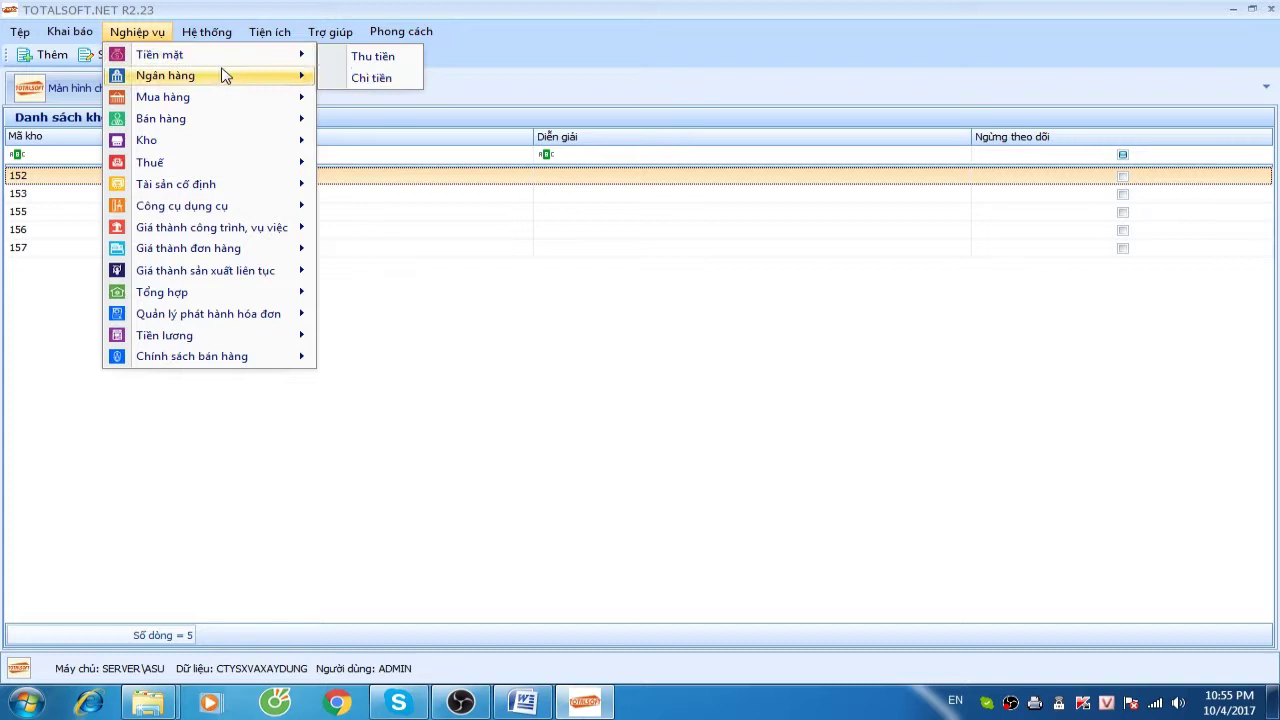
pyautogui.moveTo(222, 78)
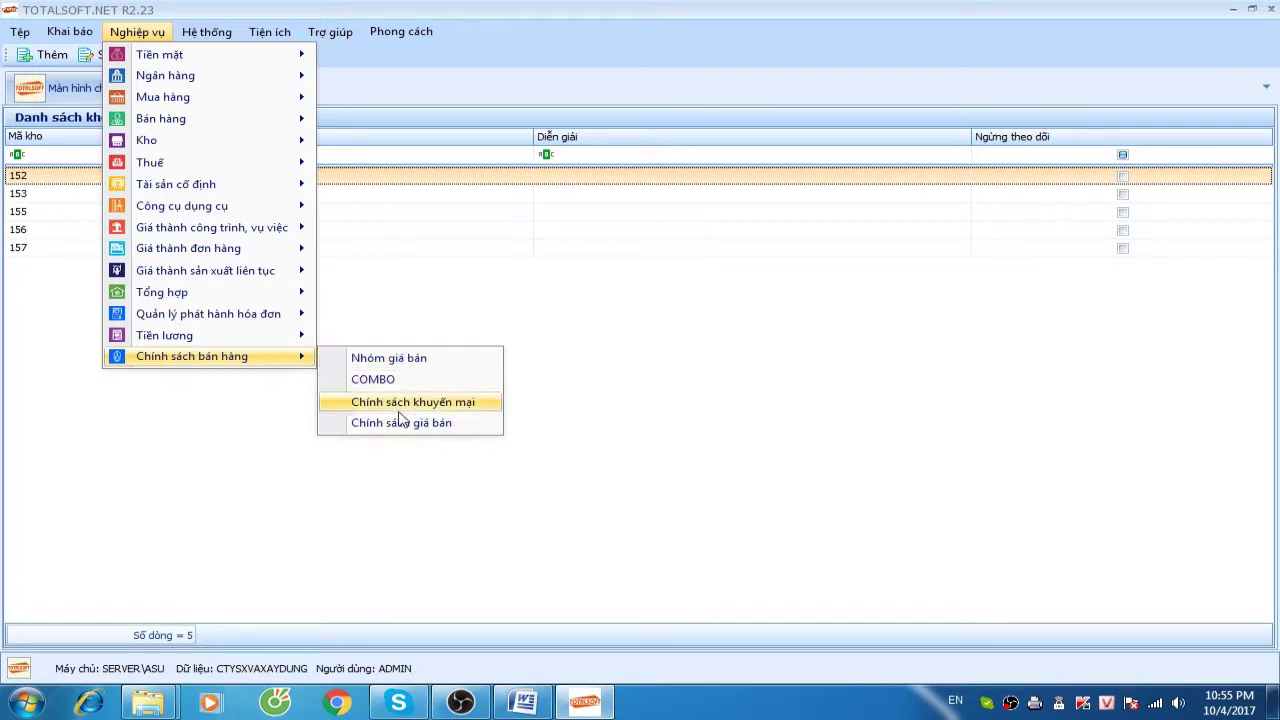
# Close the Kho list and start a blank new record in Khách hàng, nhà cung cấp
pyautogui.click(57, 329)
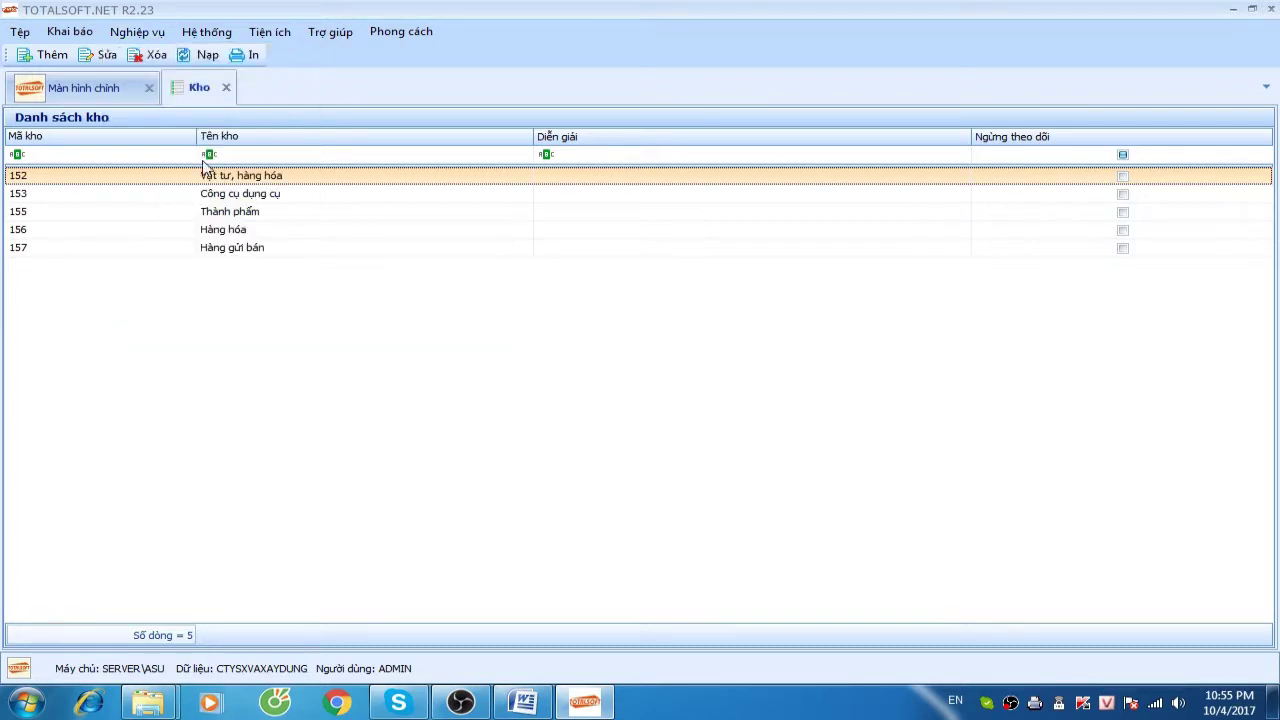
pyautogui.click(226, 87)
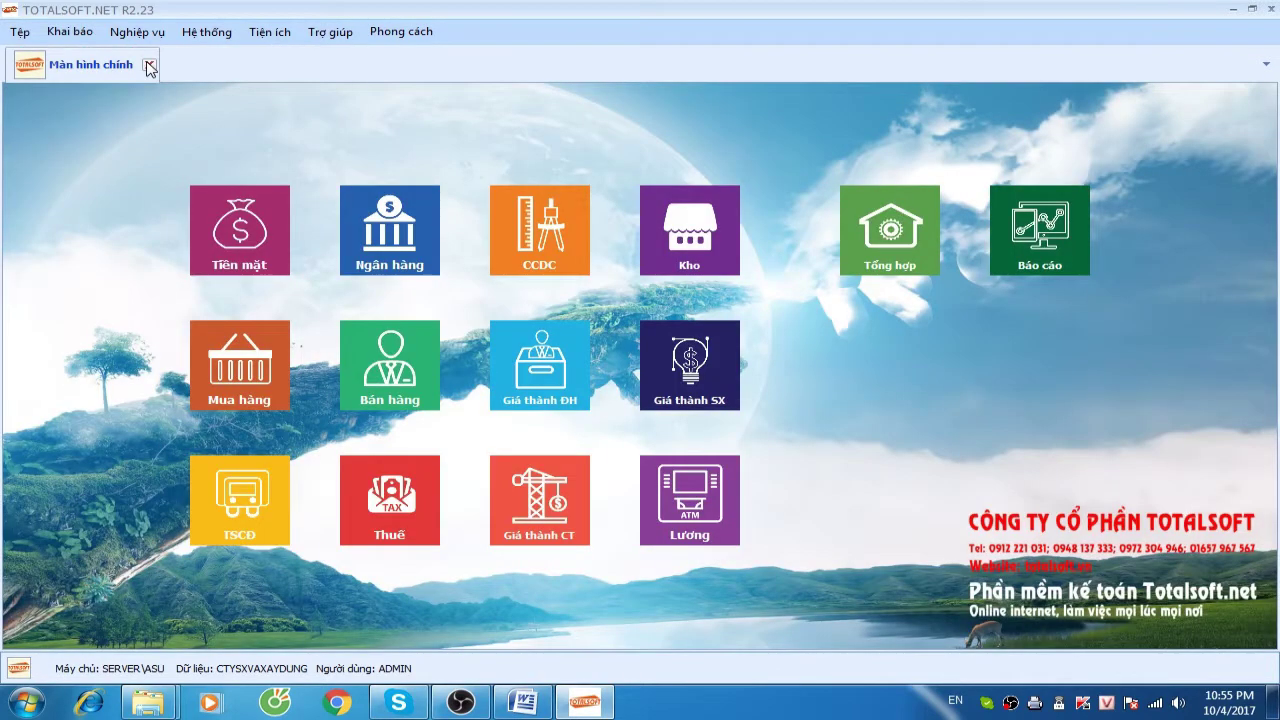
pyautogui.click(149, 66)
pyautogui.click(69, 31)
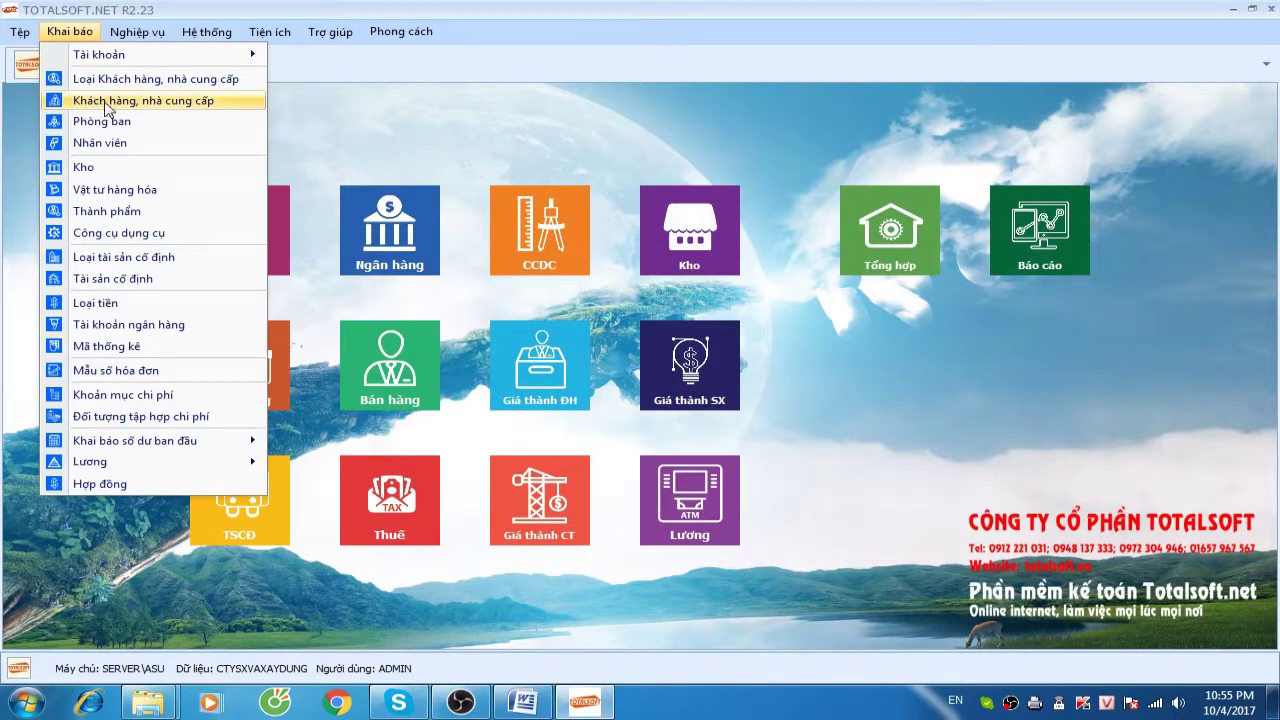
pyautogui.click(106, 102)
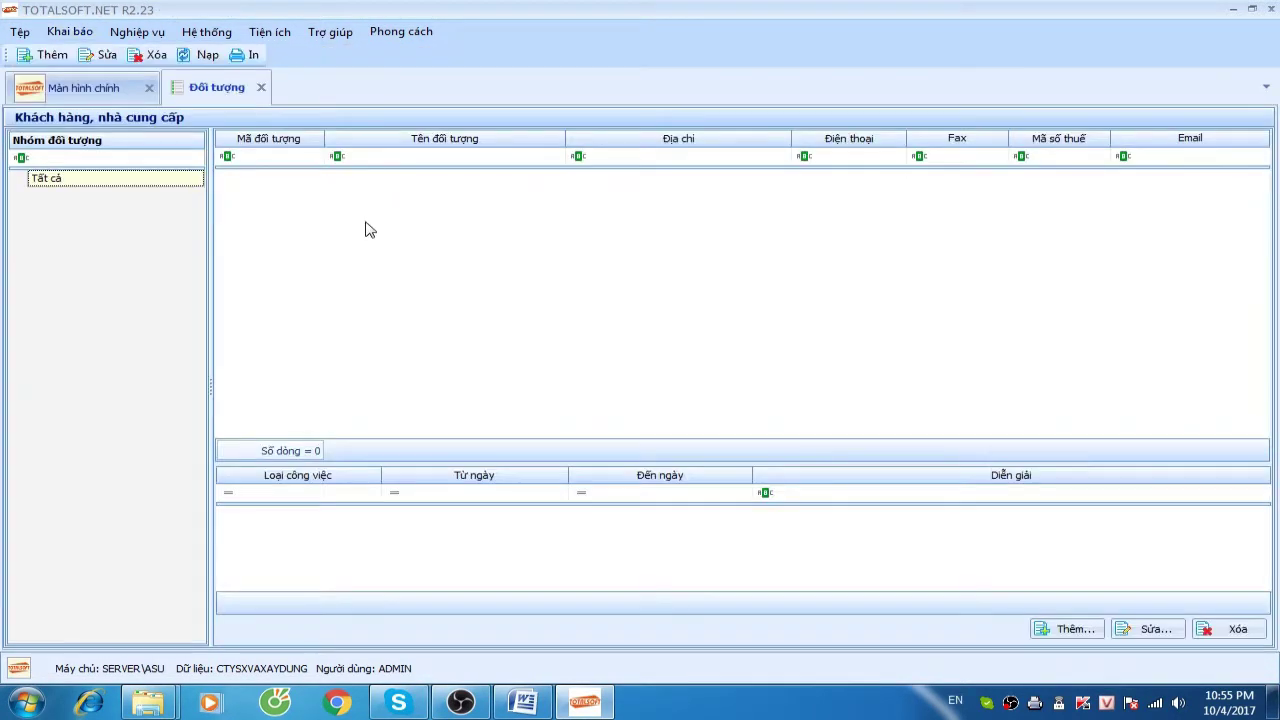
pyautogui.rightClick(364, 222)
pyautogui.click(399, 235)
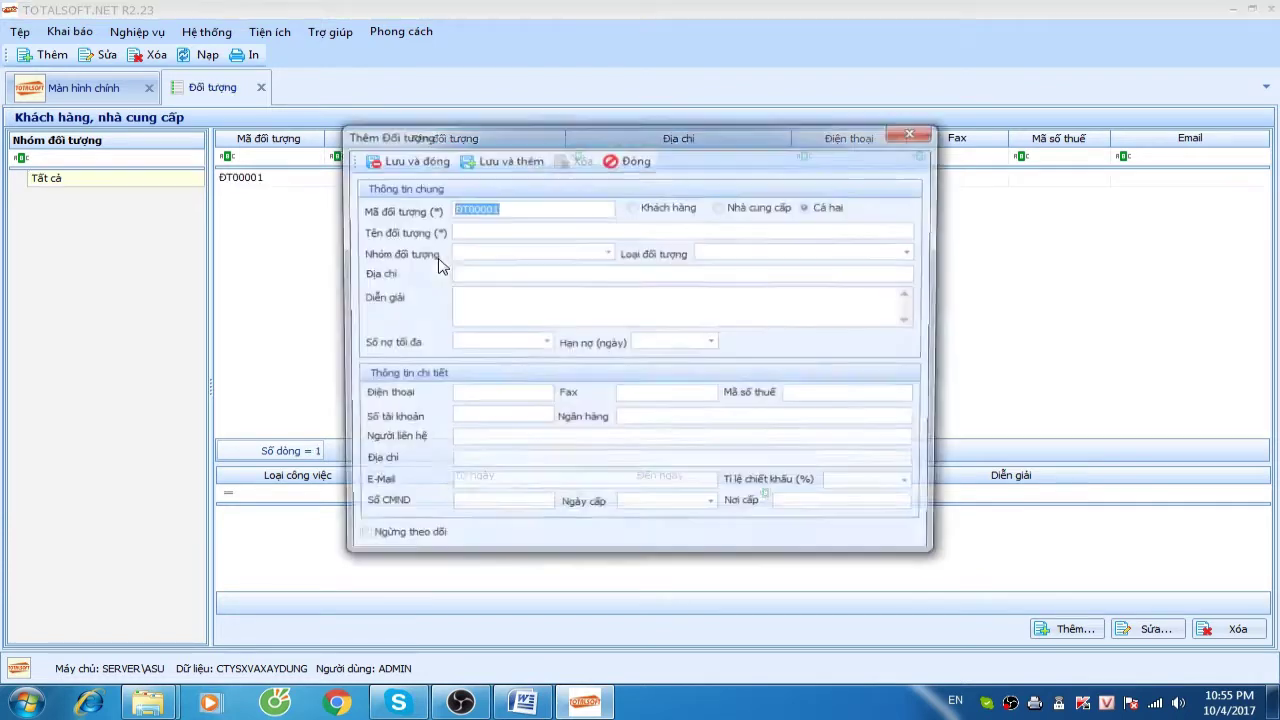
# Save ĐT00001 Công ty TNHH Vật liệu xây dựng with its address and tax code, then begin another record
pyautogui.write('Công ty TNHH Vật liệu xây dựng')
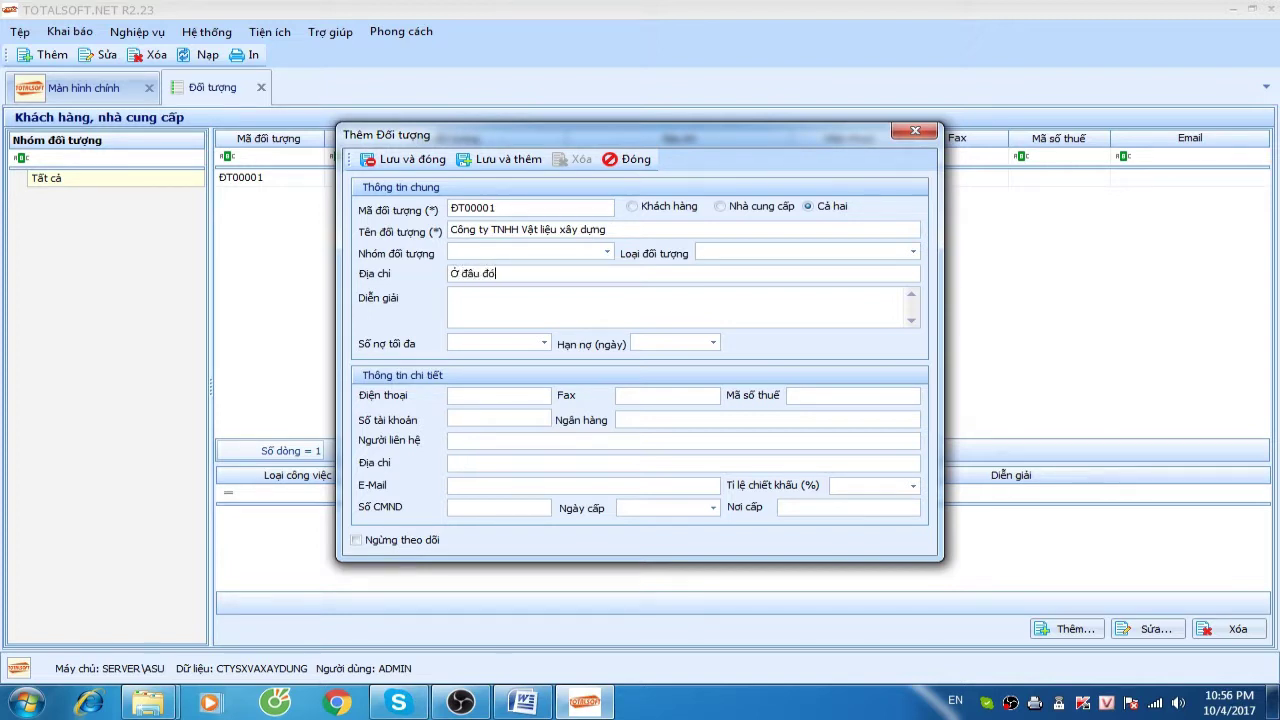
pyautogui.click(800, 394)
pyautogui.click(412, 159)
pyautogui.rightClick(386, 216)
pyautogui.click(422, 226)
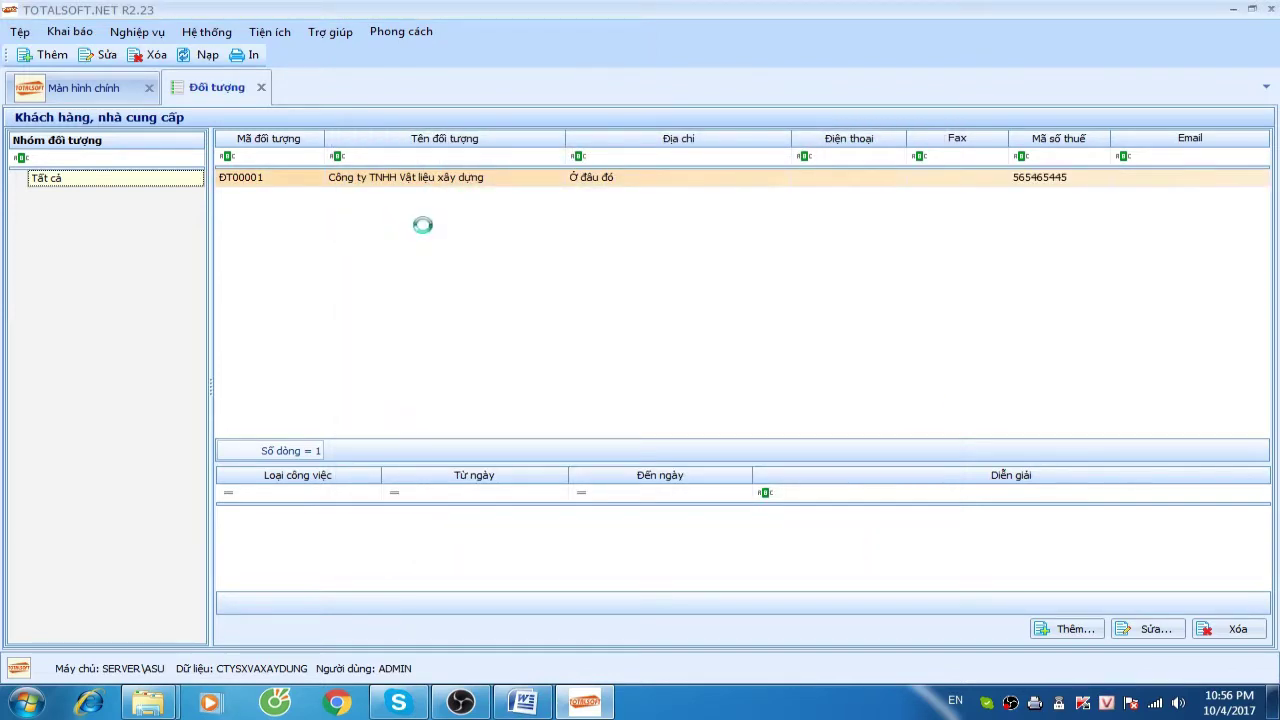
# Add customer/supplier ĐT00002 Công ty kd vật tư tổng hợp and save it
pyautogui.click(532, 229)
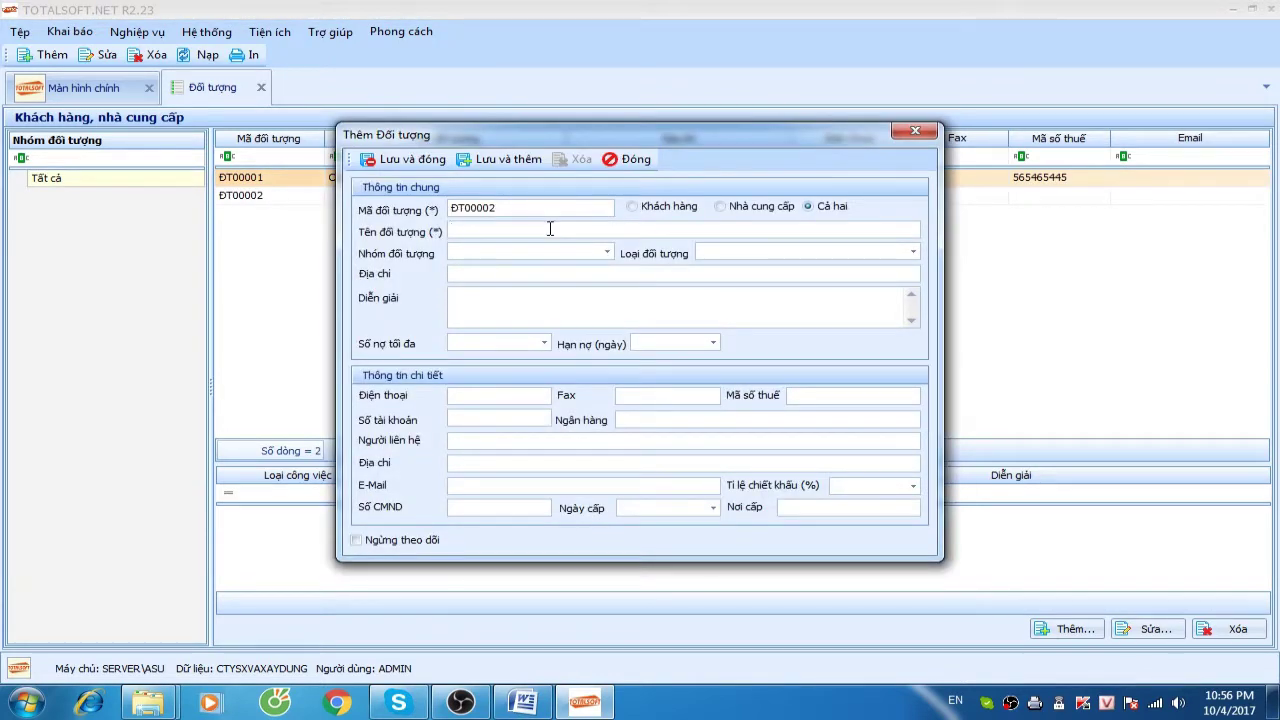
pyautogui.write('Co')
pyautogui.write('ho')
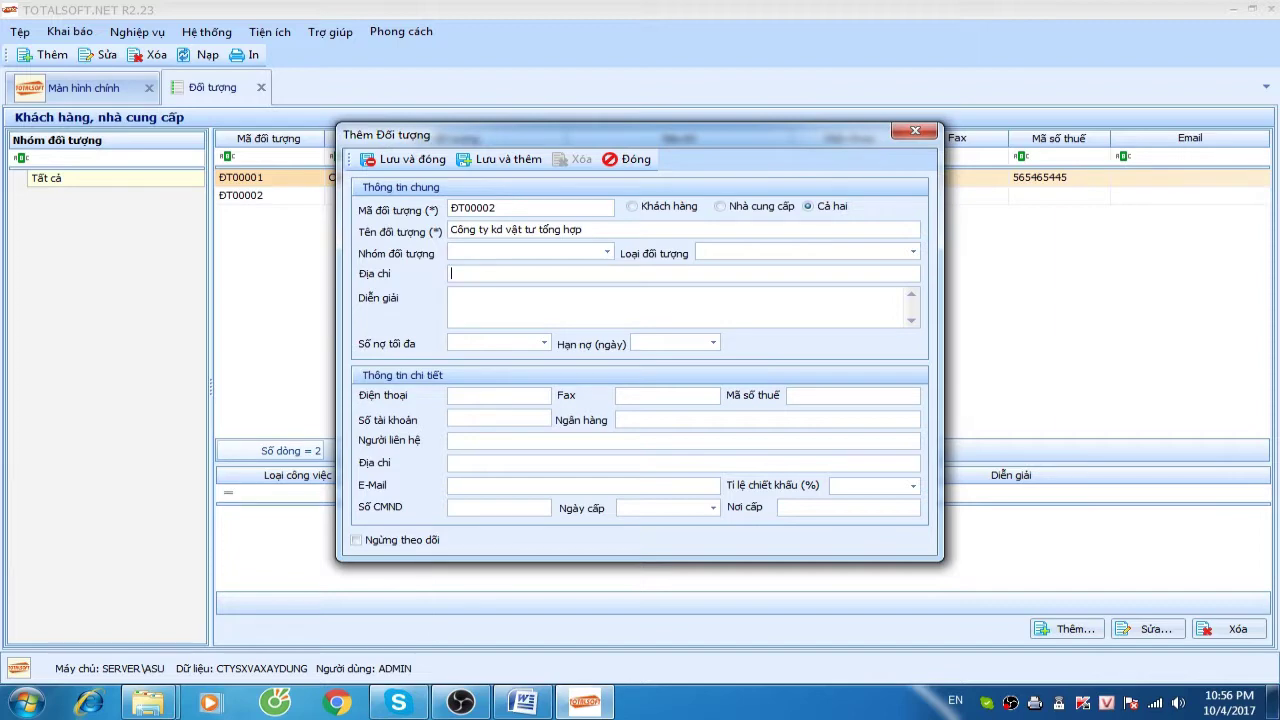
pyautogui.click(410, 159)
# Add customer/supplier ĐT00003 Công ty kinh doanh vật liệu nổ and save it
pyautogui.rightClick(321, 239)
pyautogui.click(371, 245)
pyautogui.click(535, 232)
pyautogui.write('Cô')
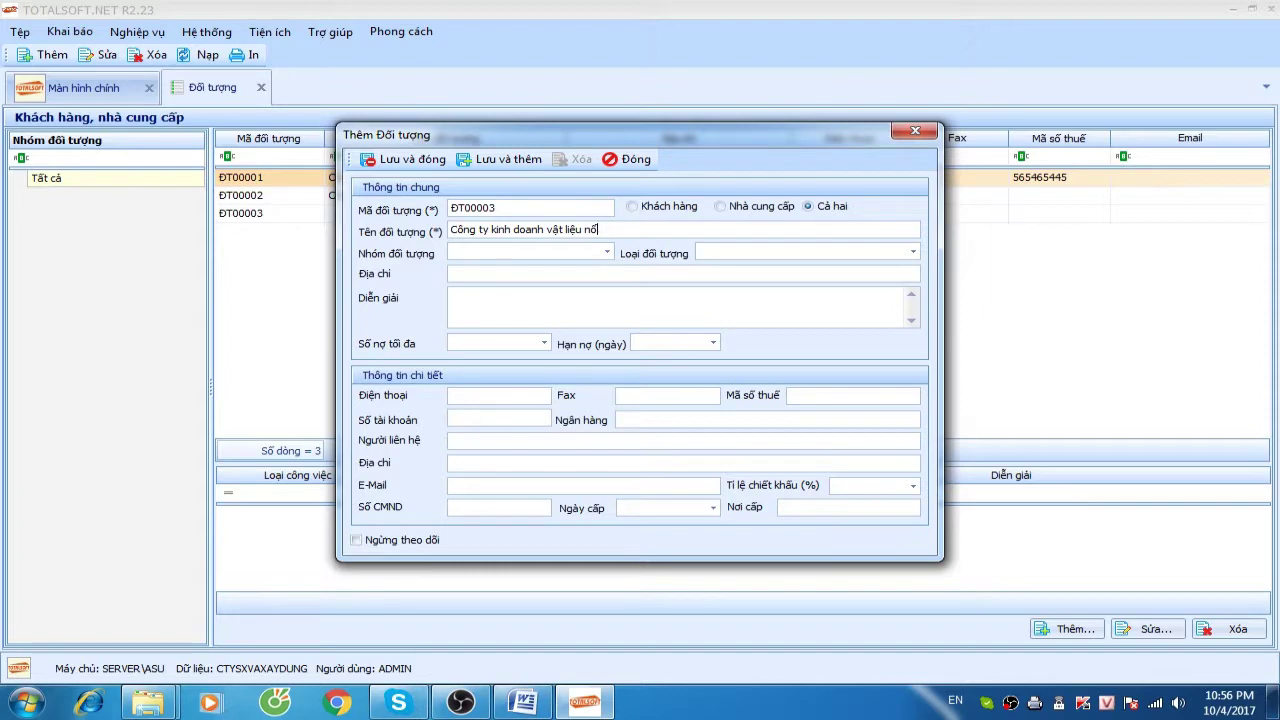
pyautogui.click(426, 161)
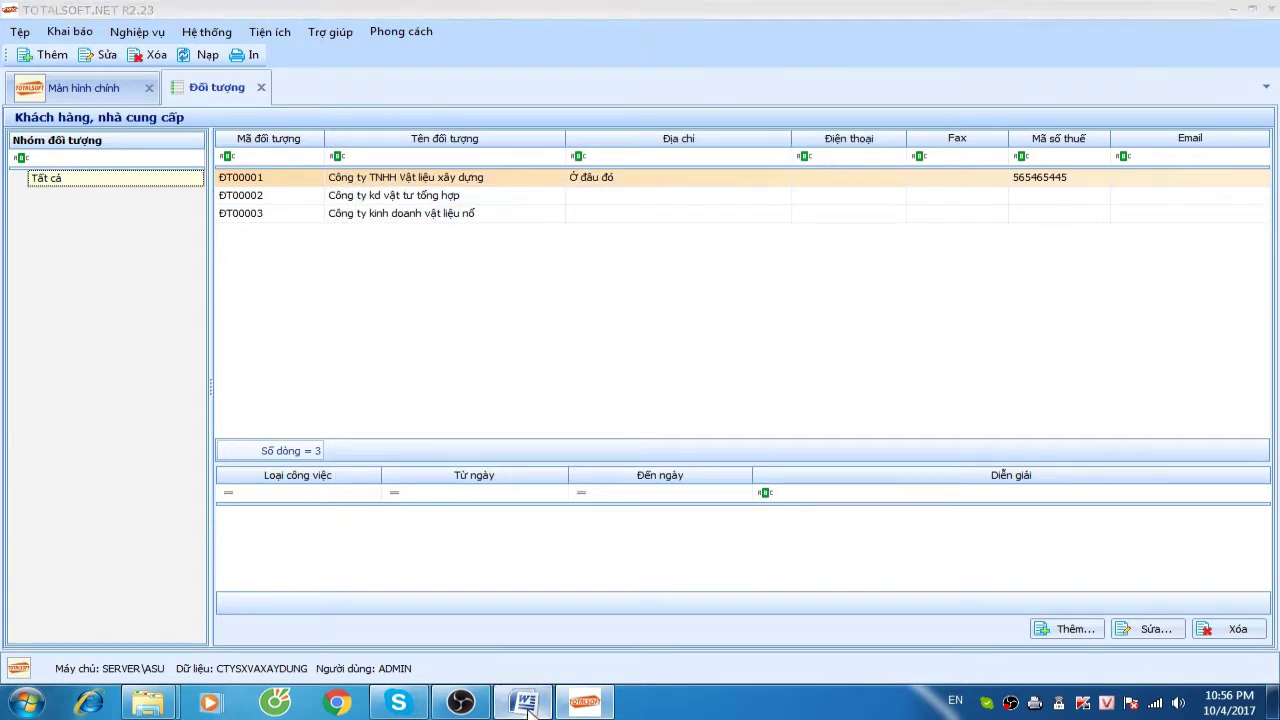
pyautogui.click(522, 702)
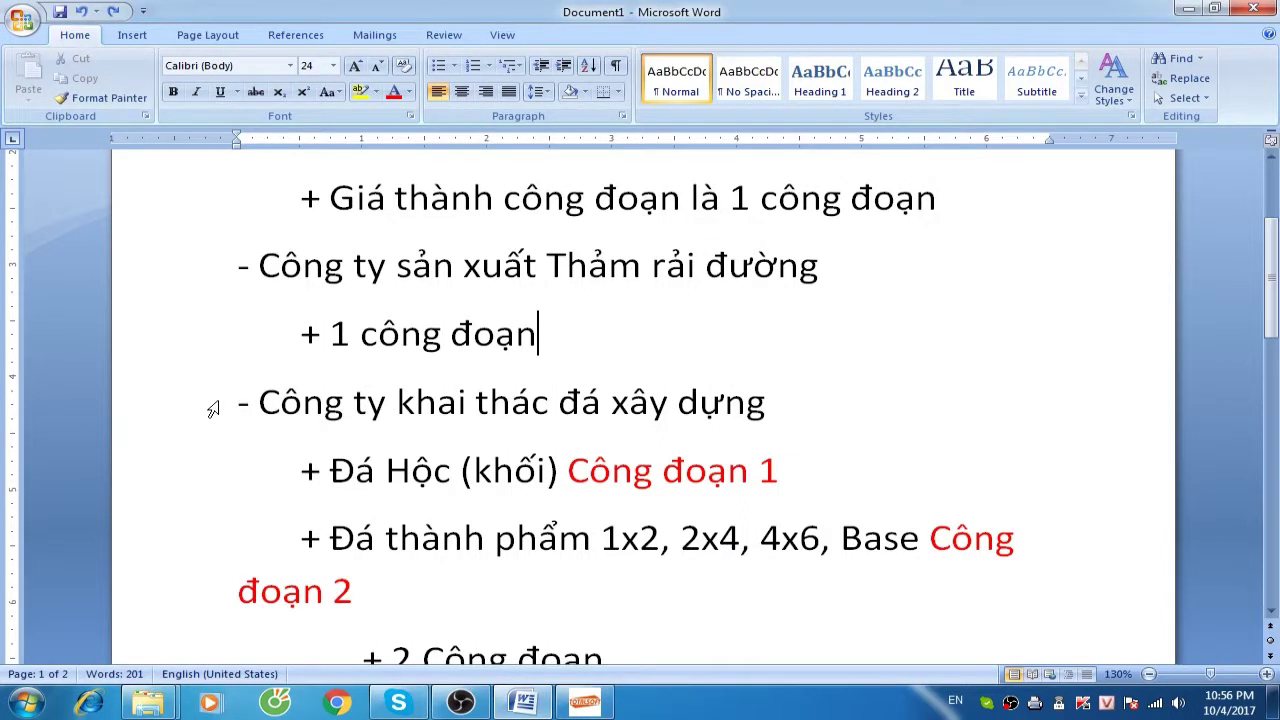
# In the Word notes, select the three lines under Công ty khai thác đá xây dựng
pyautogui.moveTo(234, 403); pyautogui.dragTo(646, 593)
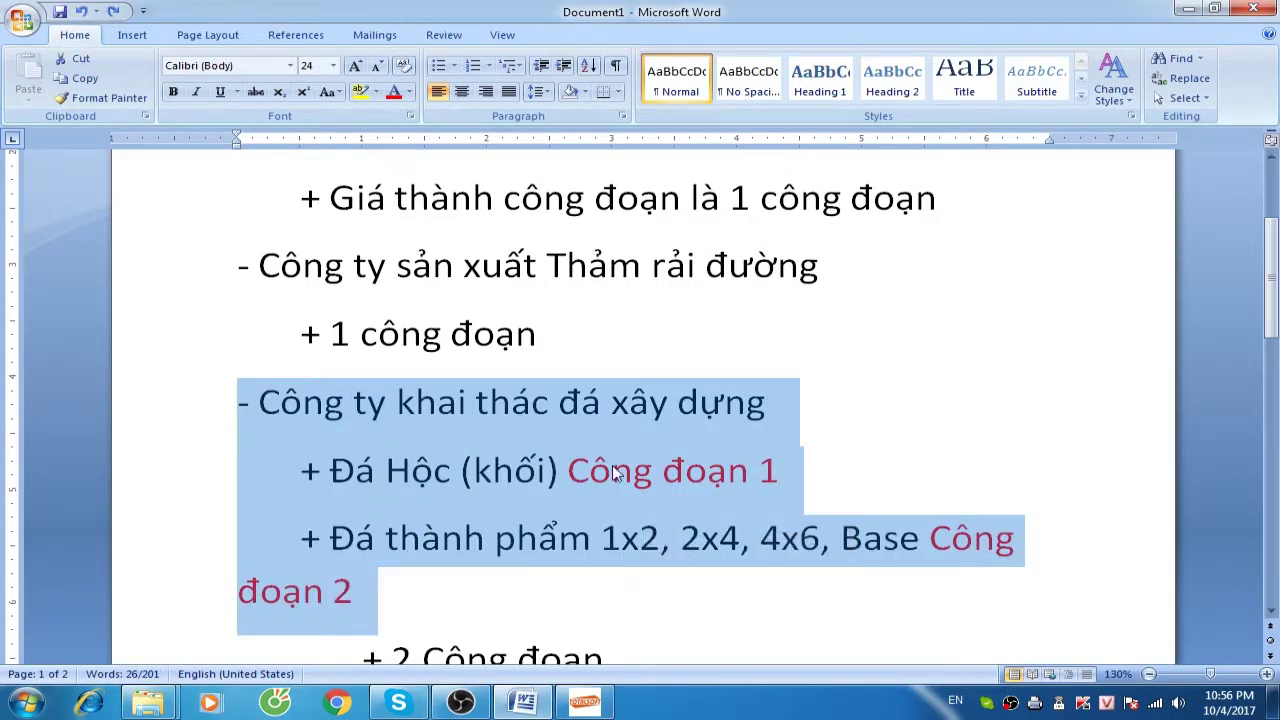
pyautogui.scroll(-1, 530, 438)
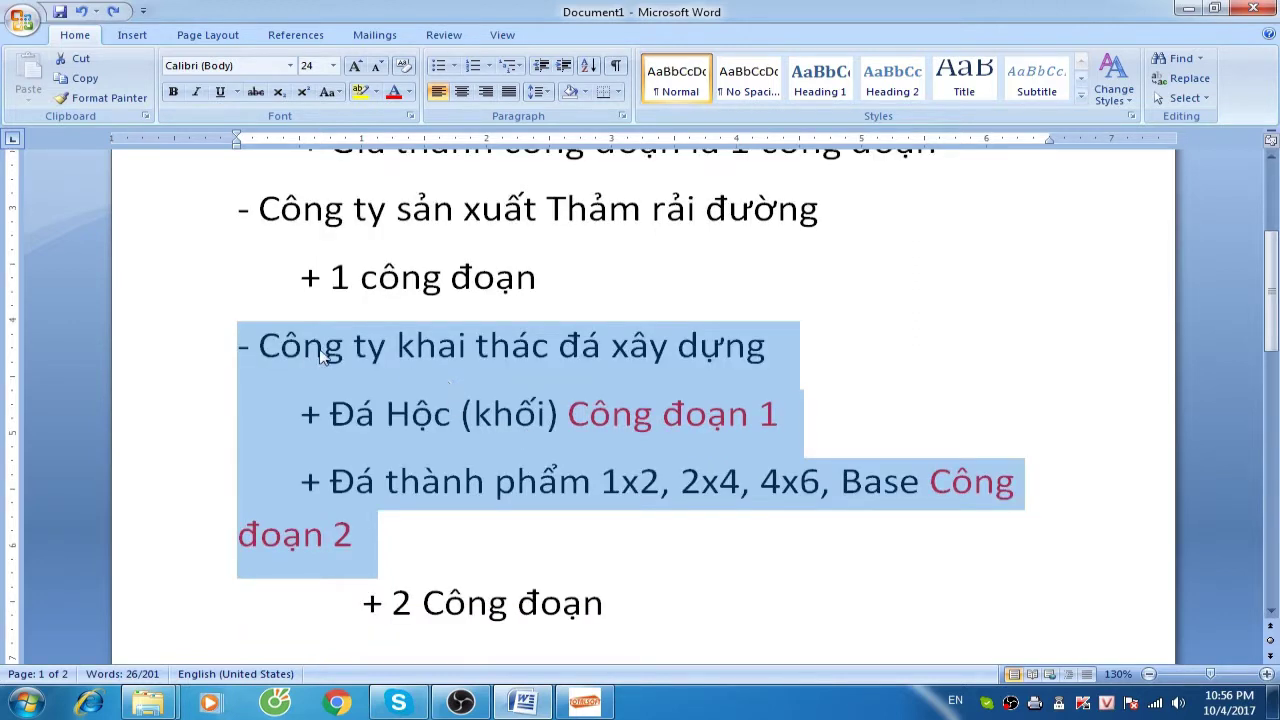
pyautogui.moveTo(240, 346); pyautogui.dragTo(523, 531)
# Add department PGD Phòng giám đốc with expense account 6422 in the Phòng ban list
pyautogui.click(587, 705)
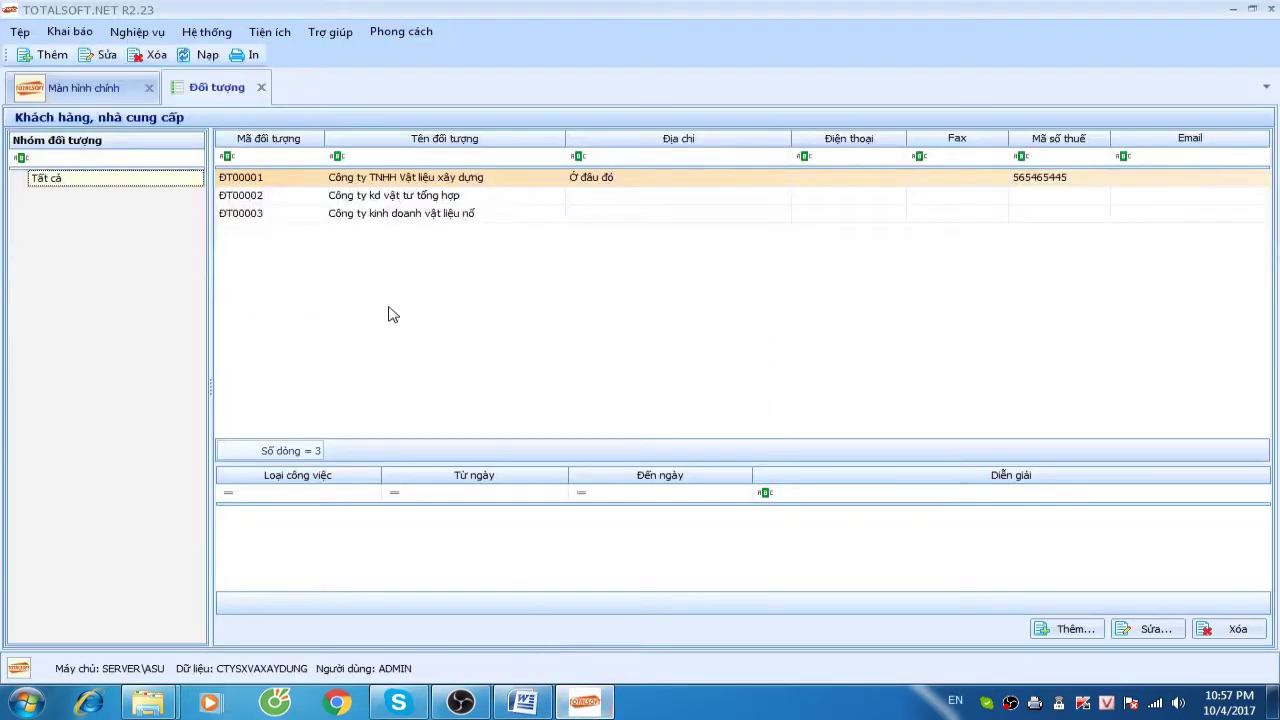
pyautogui.click(82, 35)
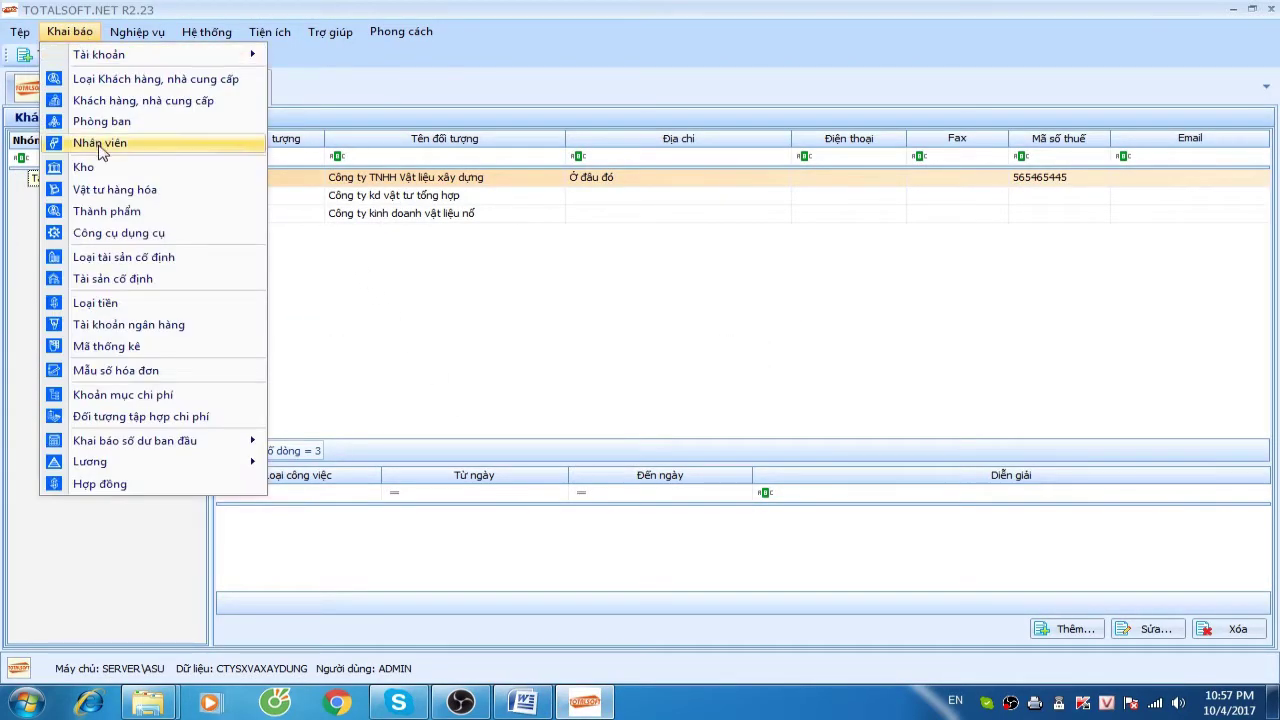
pyautogui.press('Escape')
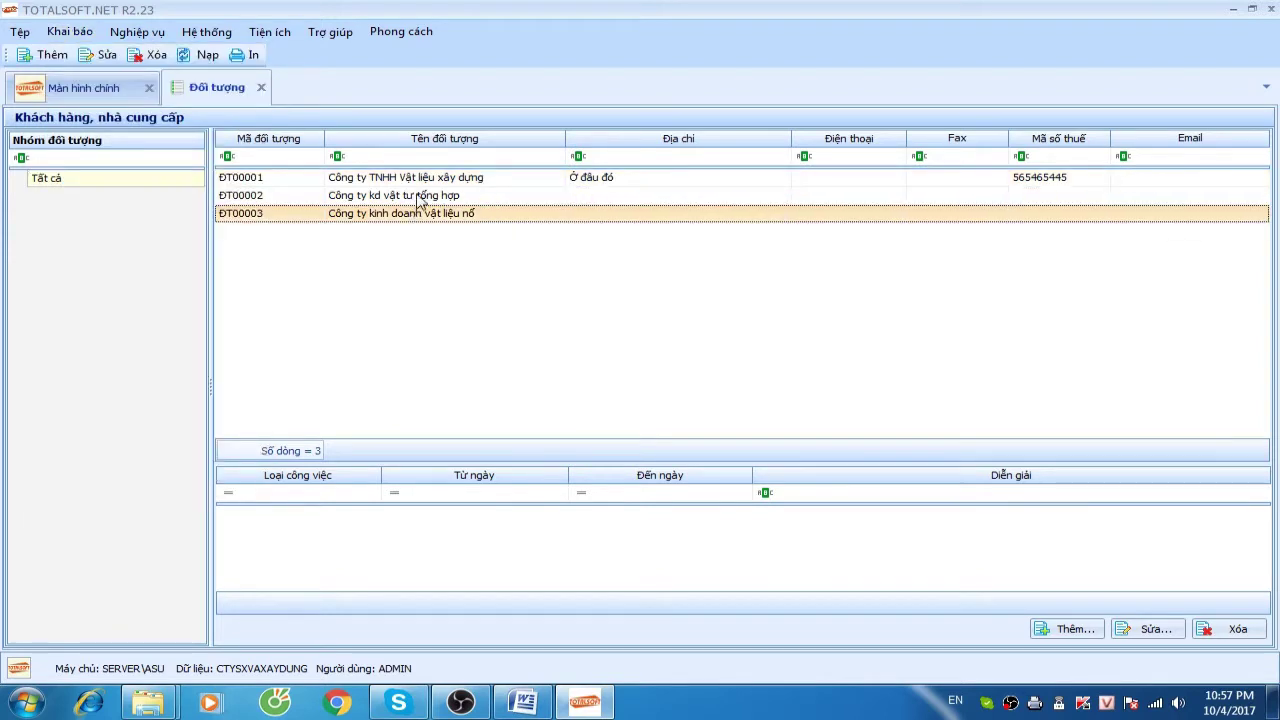
pyautogui.click(82, 35)
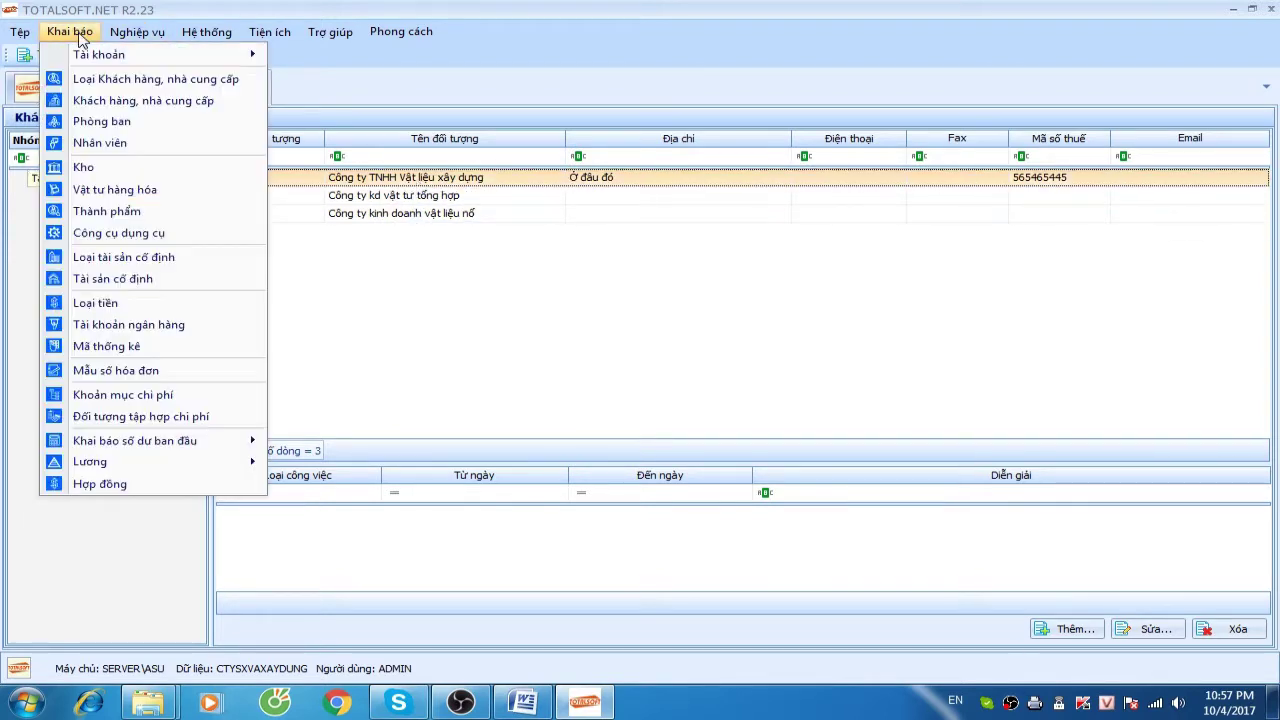
pyautogui.click(110, 121)
pyautogui.rightClick(353, 230)
pyautogui.click(404, 238)
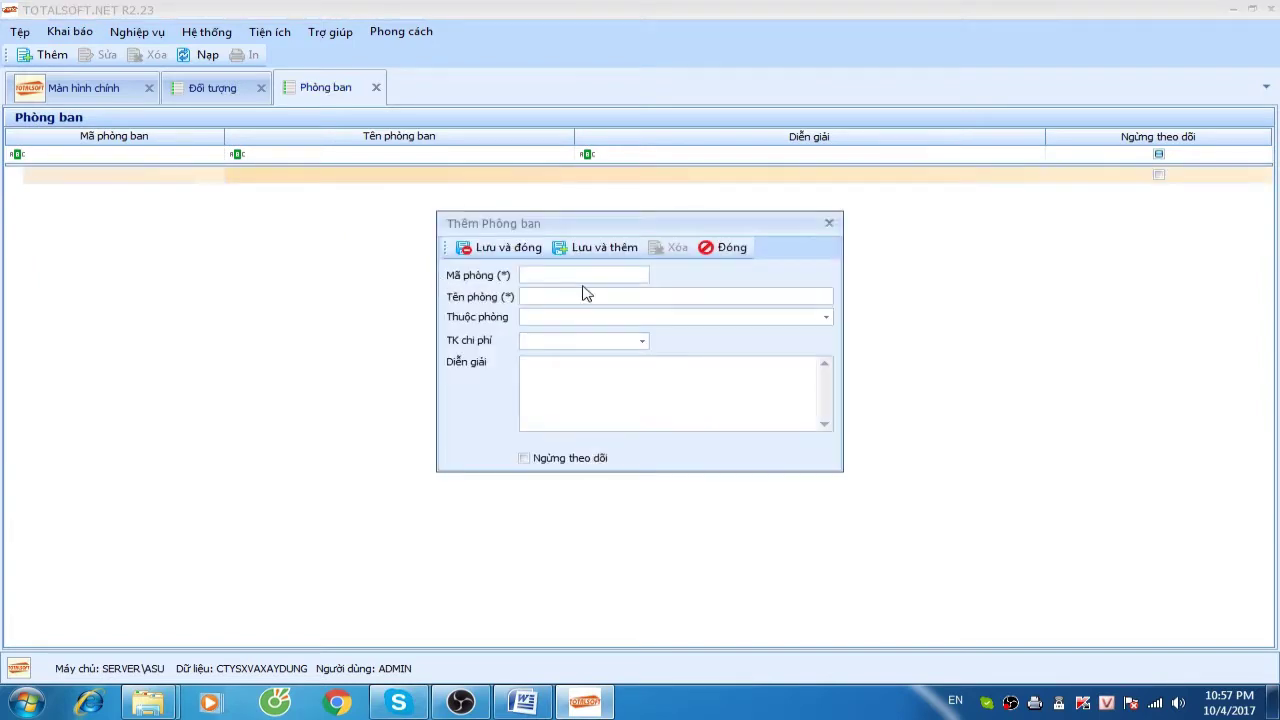
pyautogui.write('P')
pyautogui.write('6422')
pyautogui.press('Tab')
pyautogui.click(500, 248)
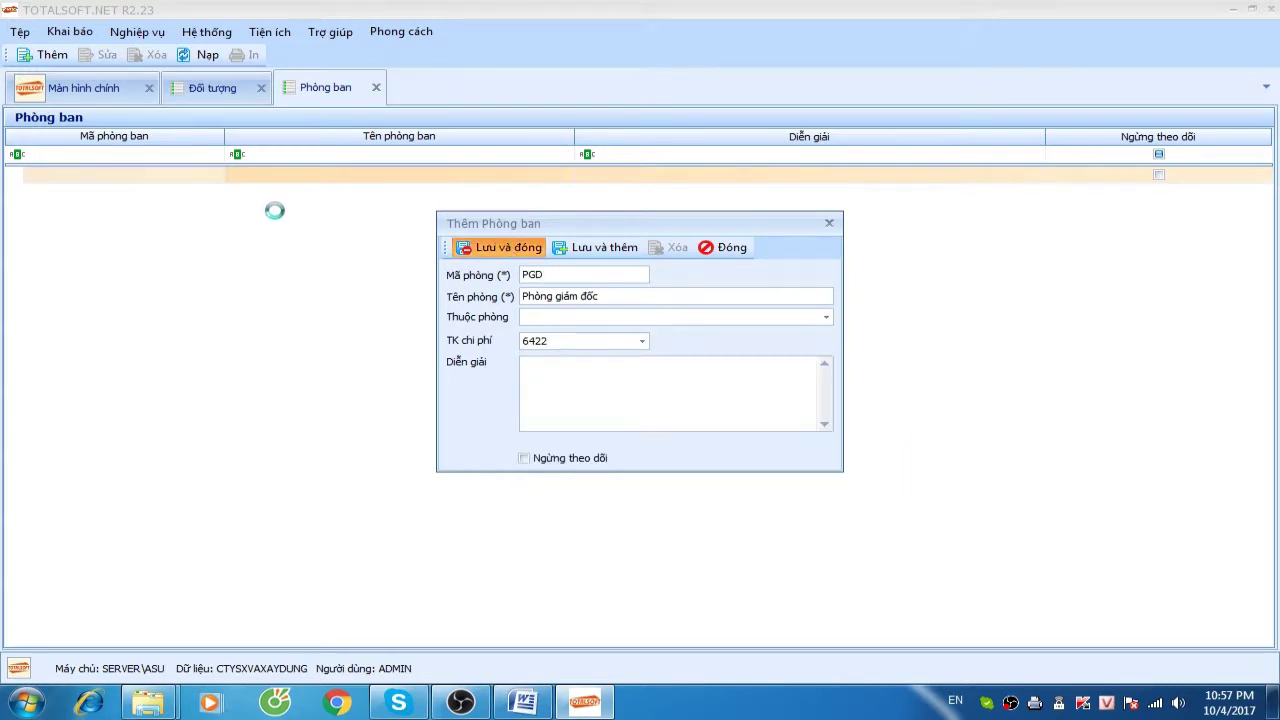
# Add department PKT Phòng kế toán, also charged to account 6422
pyautogui.rightClick(365, 233)
pyautogui.click(400, 245)
pyautogui.write('Phò')
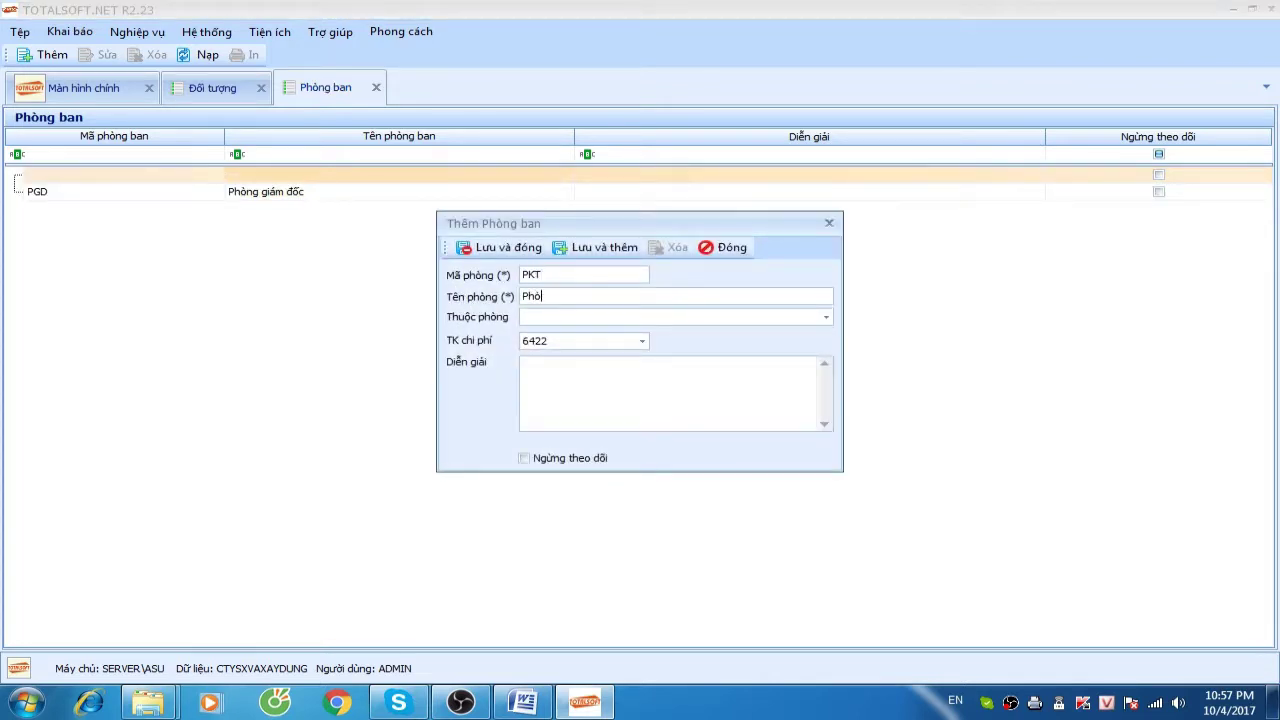
pyautogui.write('Phòng kế toán')
pyautogui.click(505, 249)
# Start a Phòng kỹ thuật department with account 154, then discard it unsaved
pyautogui.rightClick(302, 236)
pyautogui.click(345, 247)
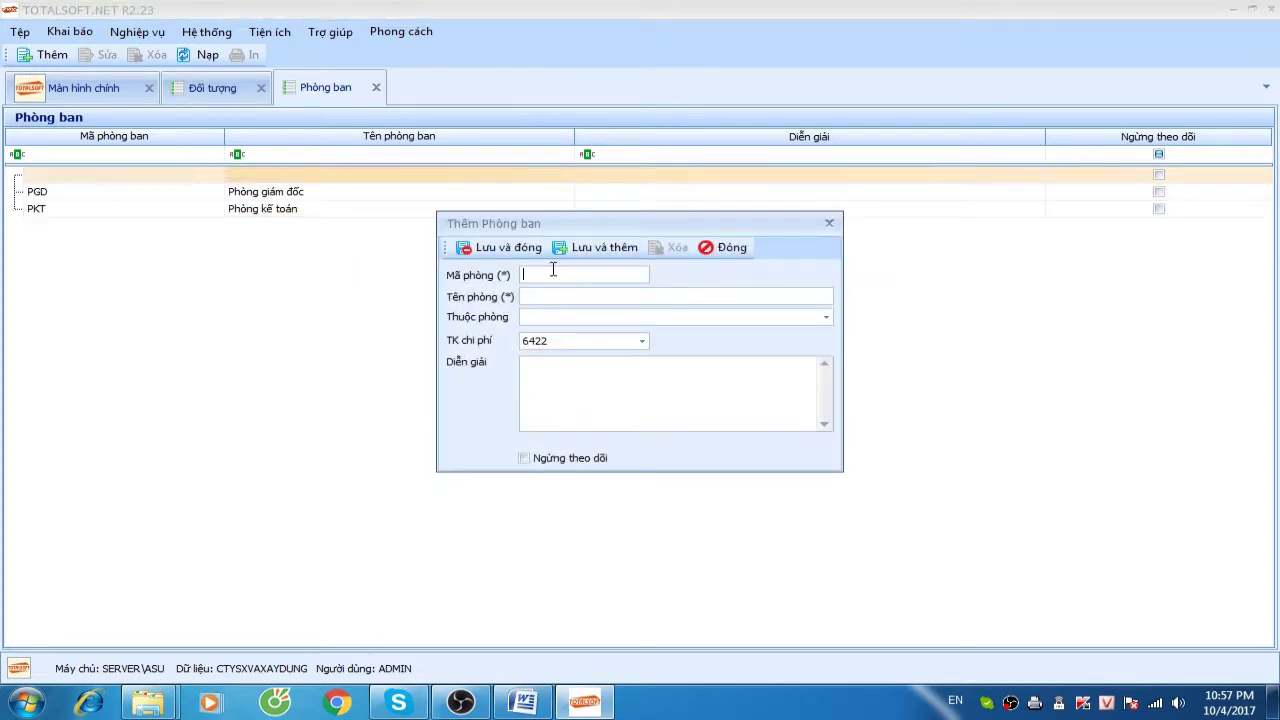
pyautogui.write('PK')
pyautogui.write('Phòng kỹ thua')
pyautogui.press('Tab')
pyautogui.write('154')
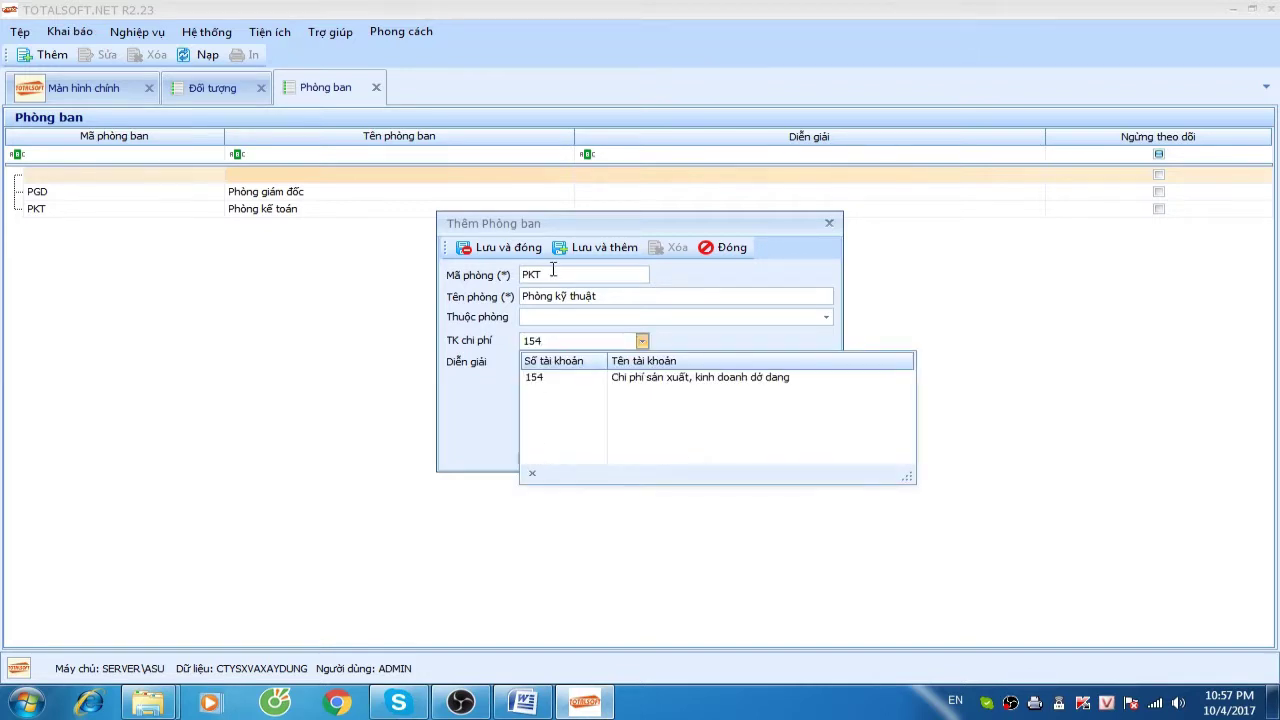
pyautogui.click(735, 250)
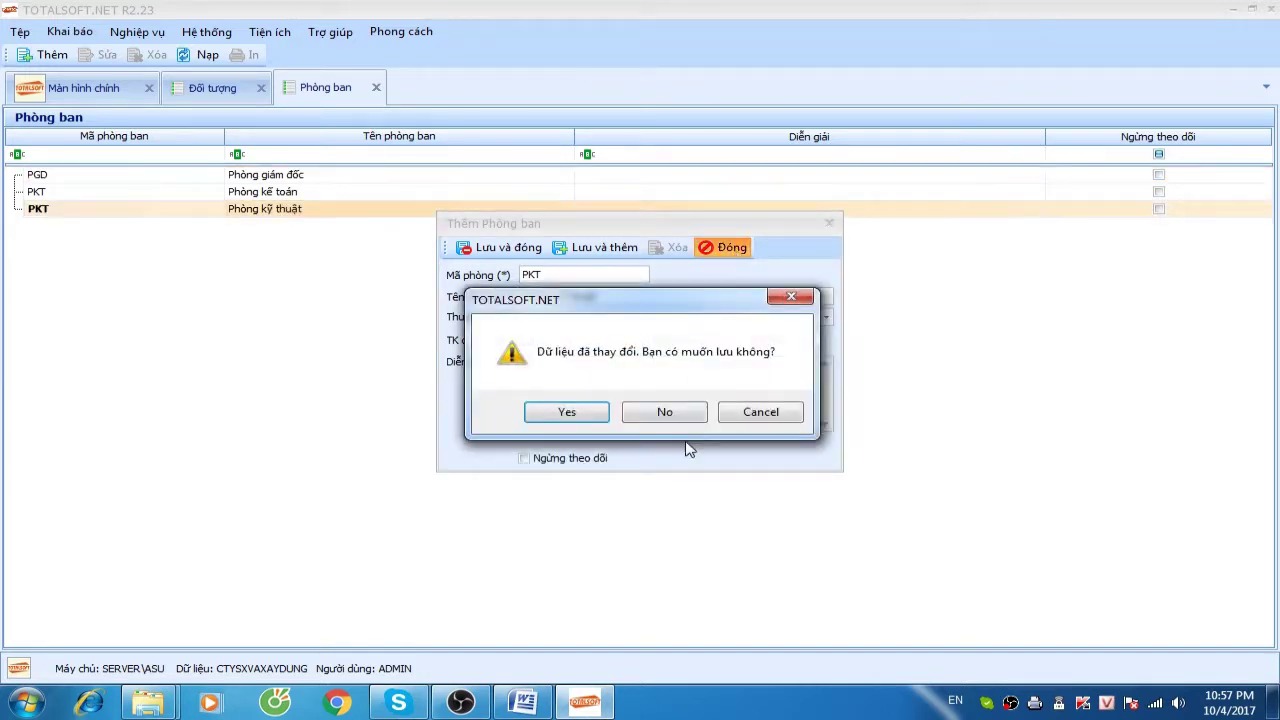
pyautogui.click(665, 413)
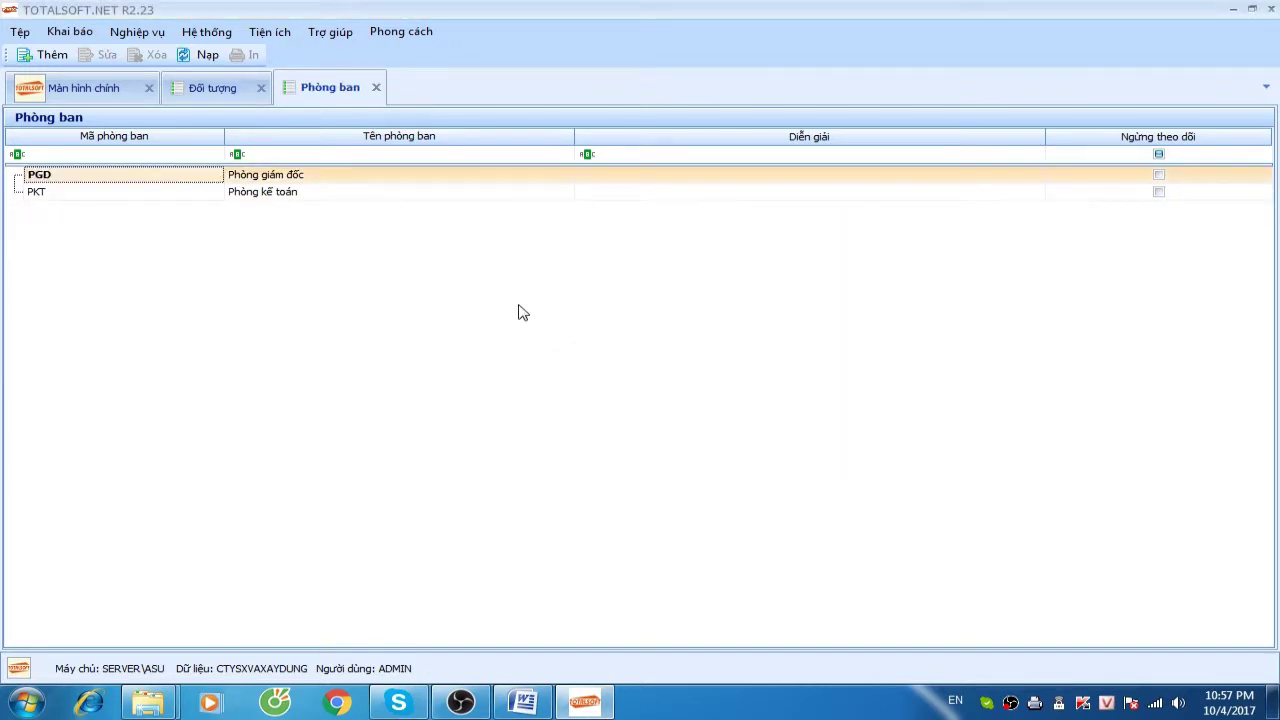
# Open the Hệ thống tài khoản chart and select work-in-progress account 154
pyautogui.click(91, 36)
pyautogui.moveTo(109, 54)
pyautogui.click(320, 54)
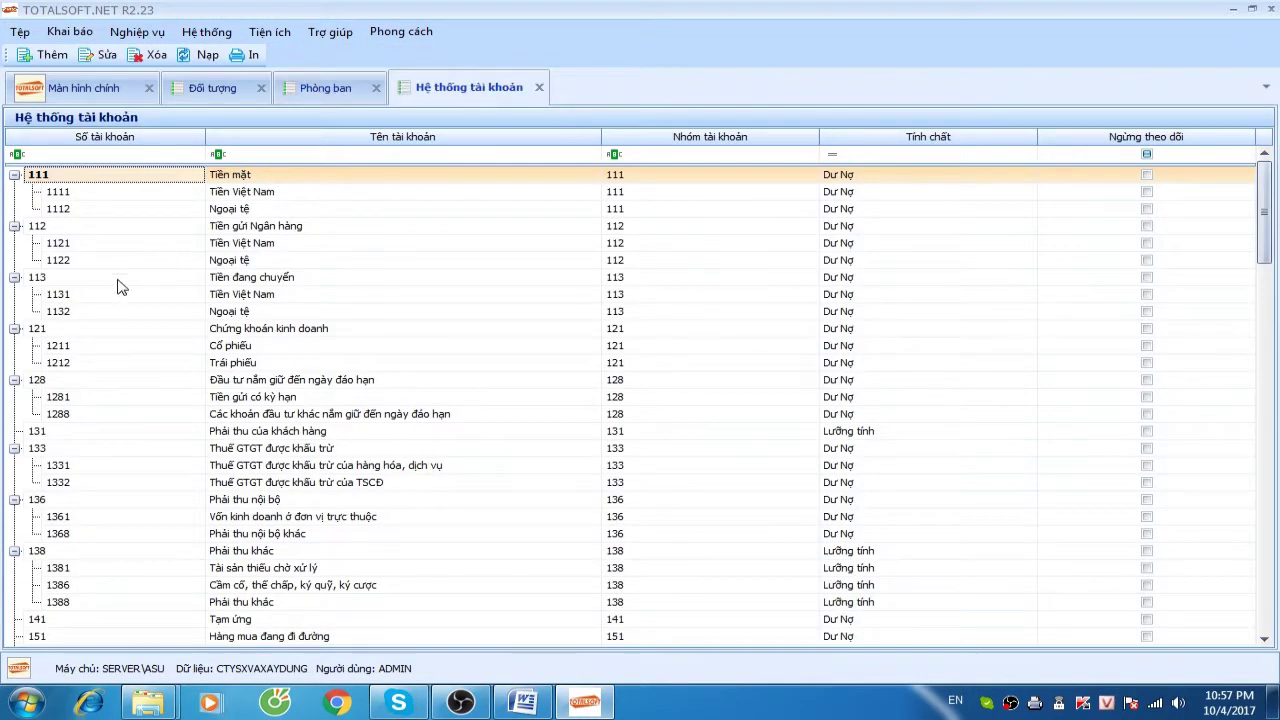
pyautogui.click(100, 311)
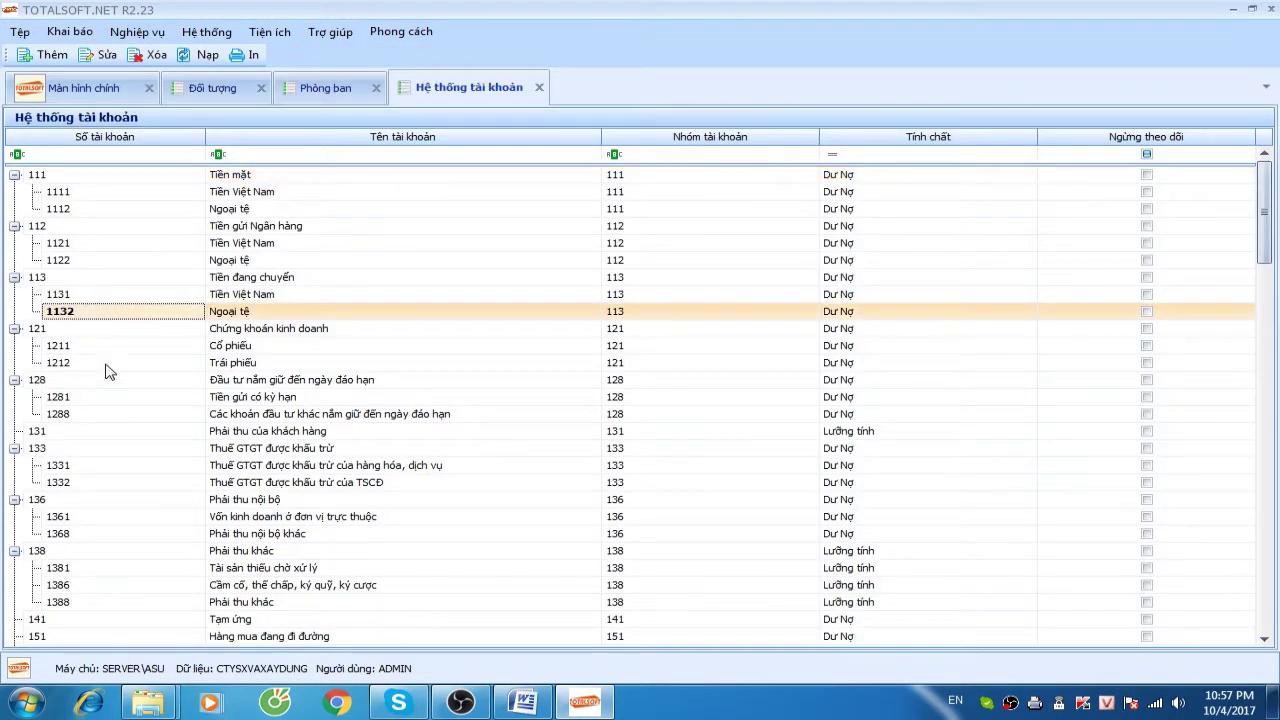
pyautogui.scroll(-5, 110, 371)
pyautogui.click(58, 438)
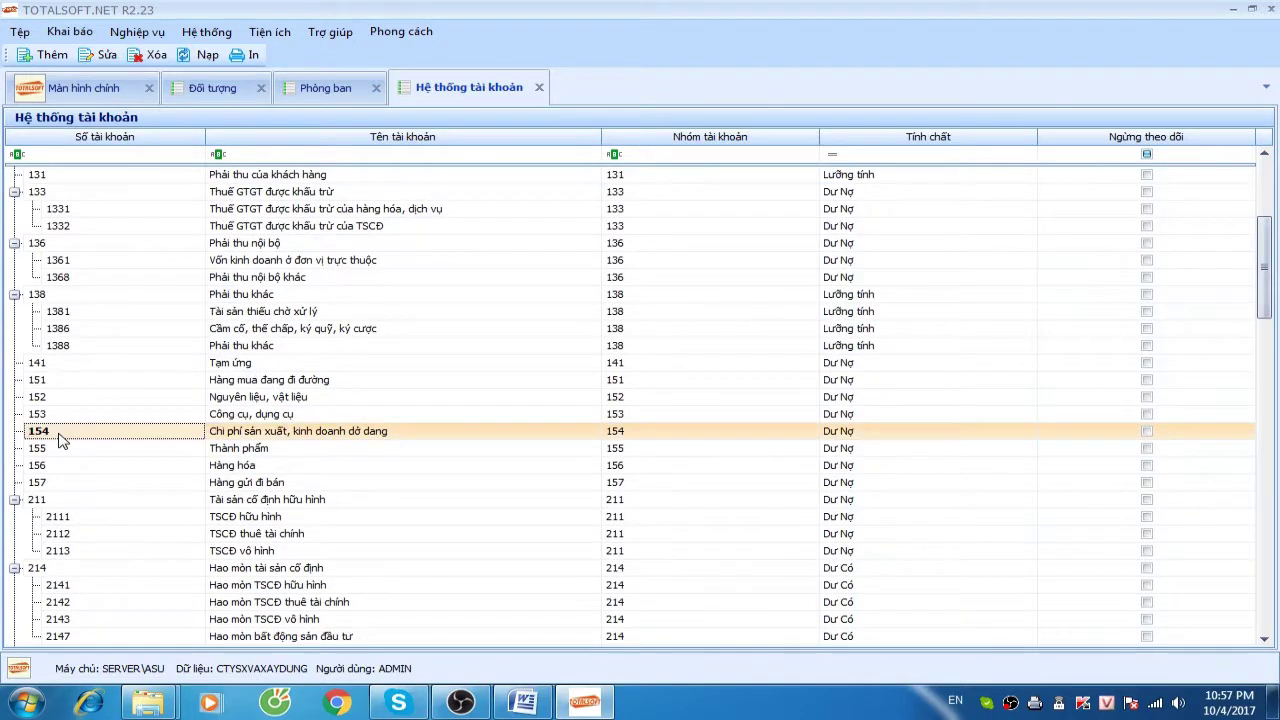
pyautogui.rightClick(57, 434)
pyautogui.rightClick(45, 432)
pyautogui.rightClick(45, 431)
# Add sub-account 1541 dở dang sản phẩm with parent account 154
pyautogui.click(72, 442)
pyautogui.click(508, 273)
pyautogui.write('1')
pyautogui.click(665, 292)
pyautogui.write('sản phaẩm')
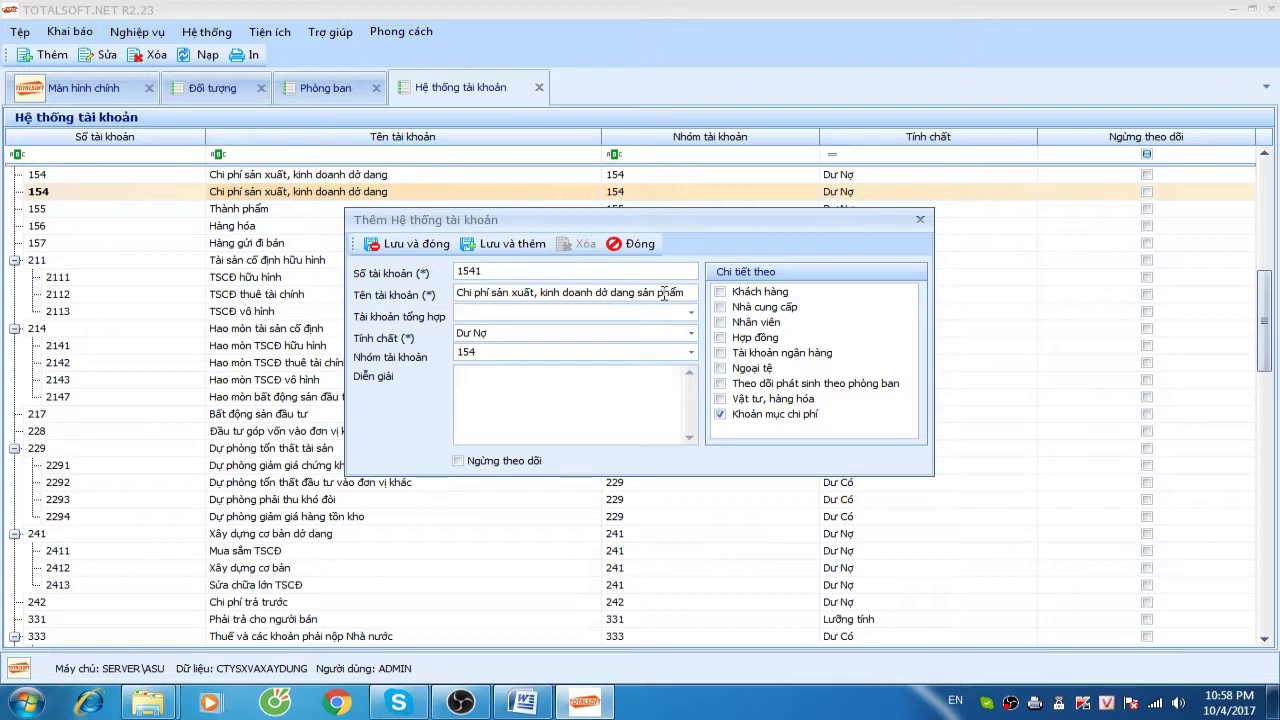
pyautogui.write('154')
pyautogui.press('Tab')
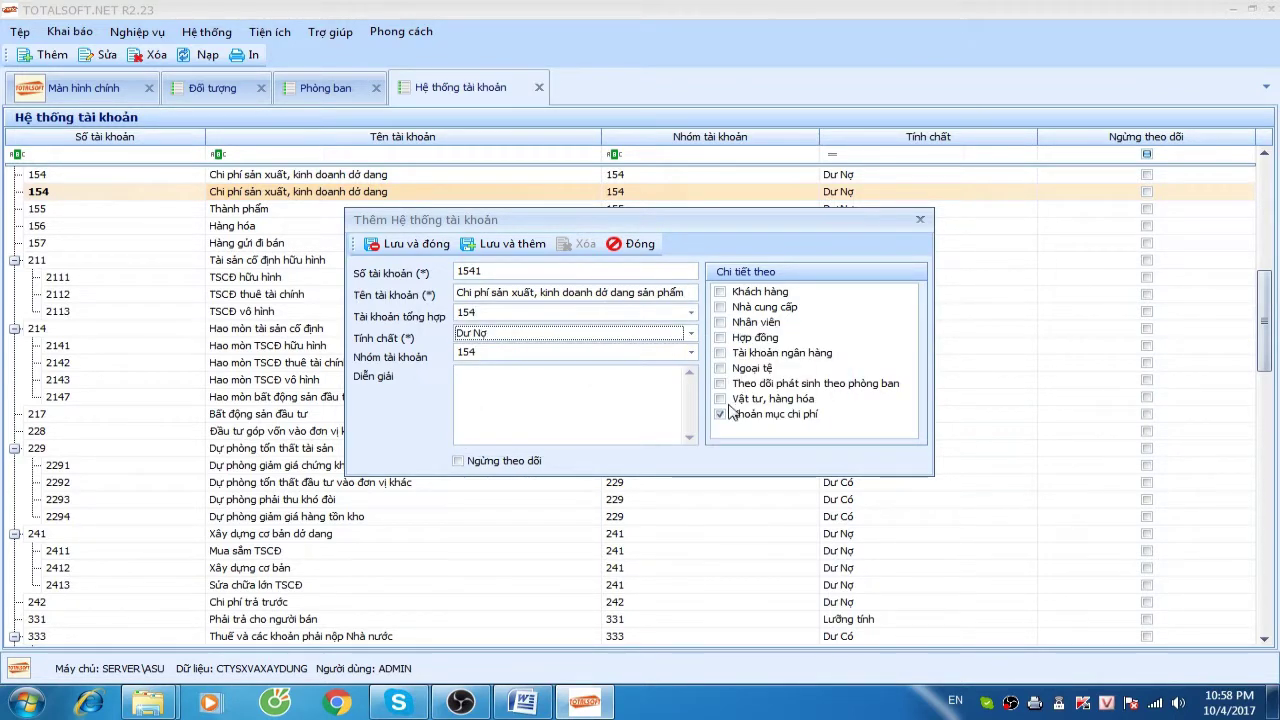
pyautogui.click(402, 244)
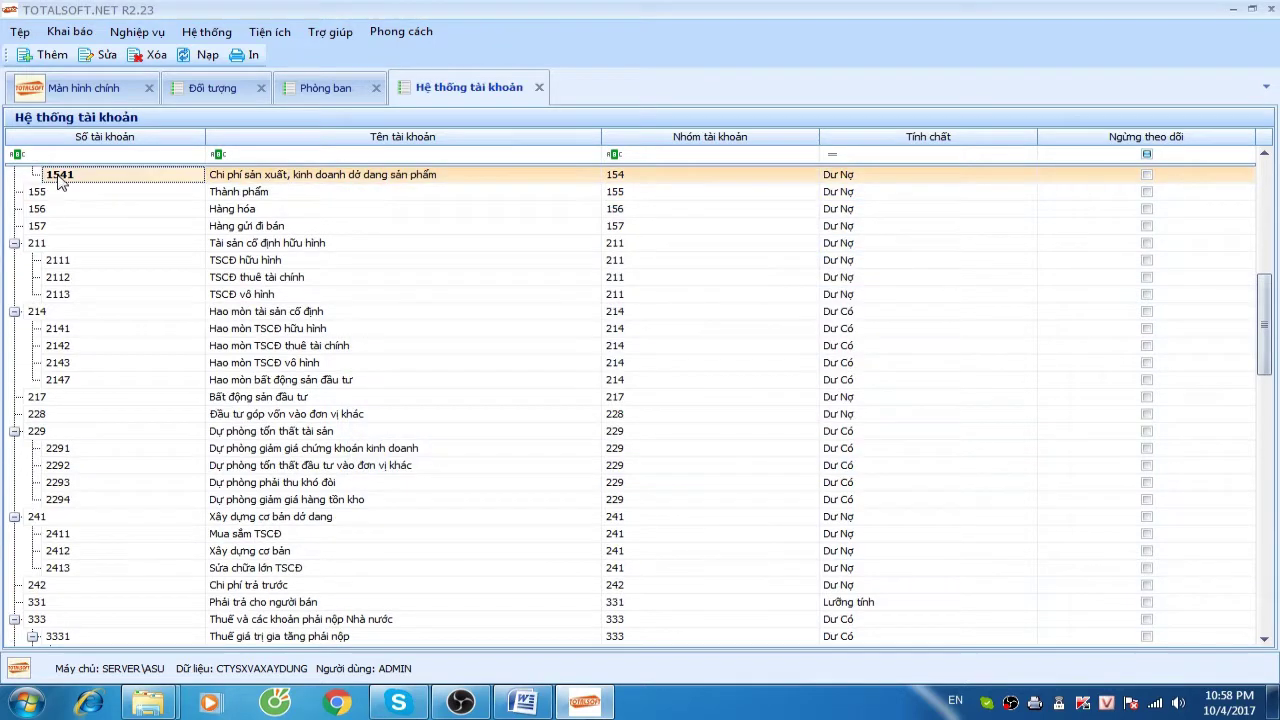
# Add sub-account 1542 dở dang công trình under account 154
pyautogui.rightClick(60, 178)
pyautogui.click(130, 185)
pyautogui.click(508, 269)
pyautogui.press('Tab')
pyautogui.hotkey('shift', 'Left')
pyautogui.hotkey('shift', 'Left')
pyautogui.hotkey('shift', 'Left')
pyautogui.hotkey('shift', 'Left')
pyautogui.hotkey('shift', 'Left')
pyautogui.hotkey('shift', 'Left')
pyautogui.hotkey('shift', 'Left')
pyautogui.hotkey('shift', 'Left')
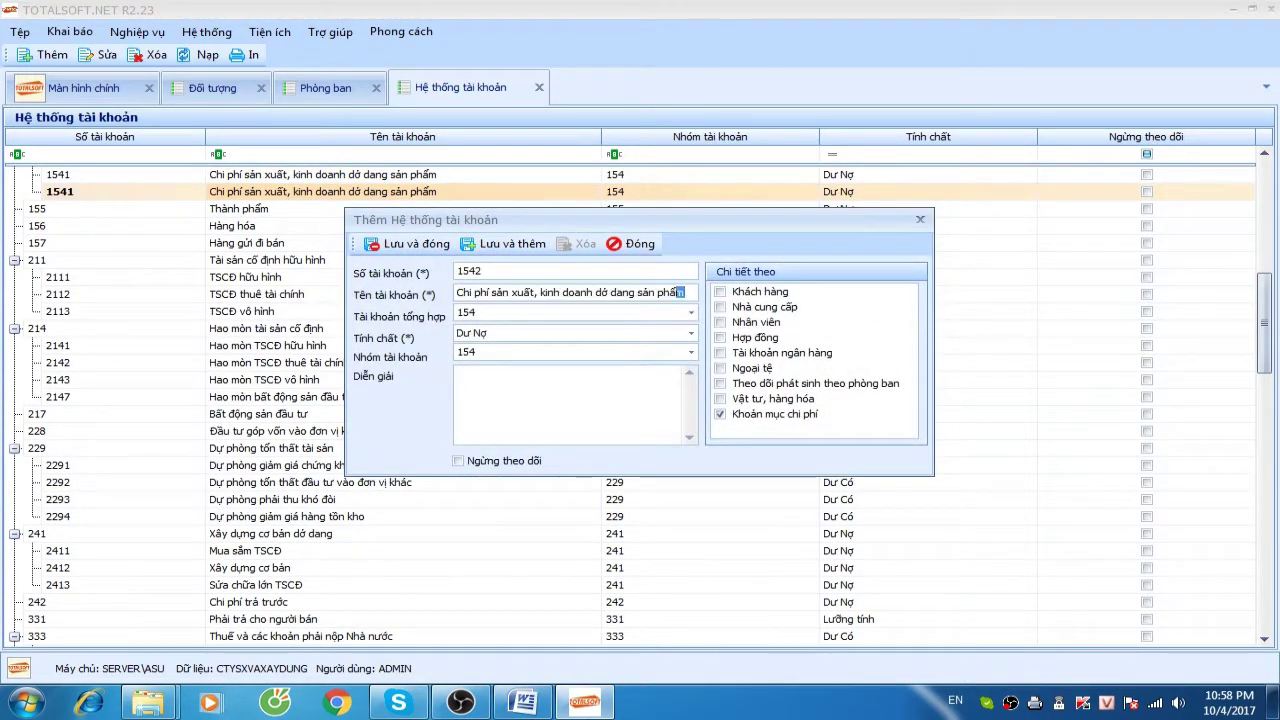
pyautogui.write('công')
pyautogui.click(366, 244)
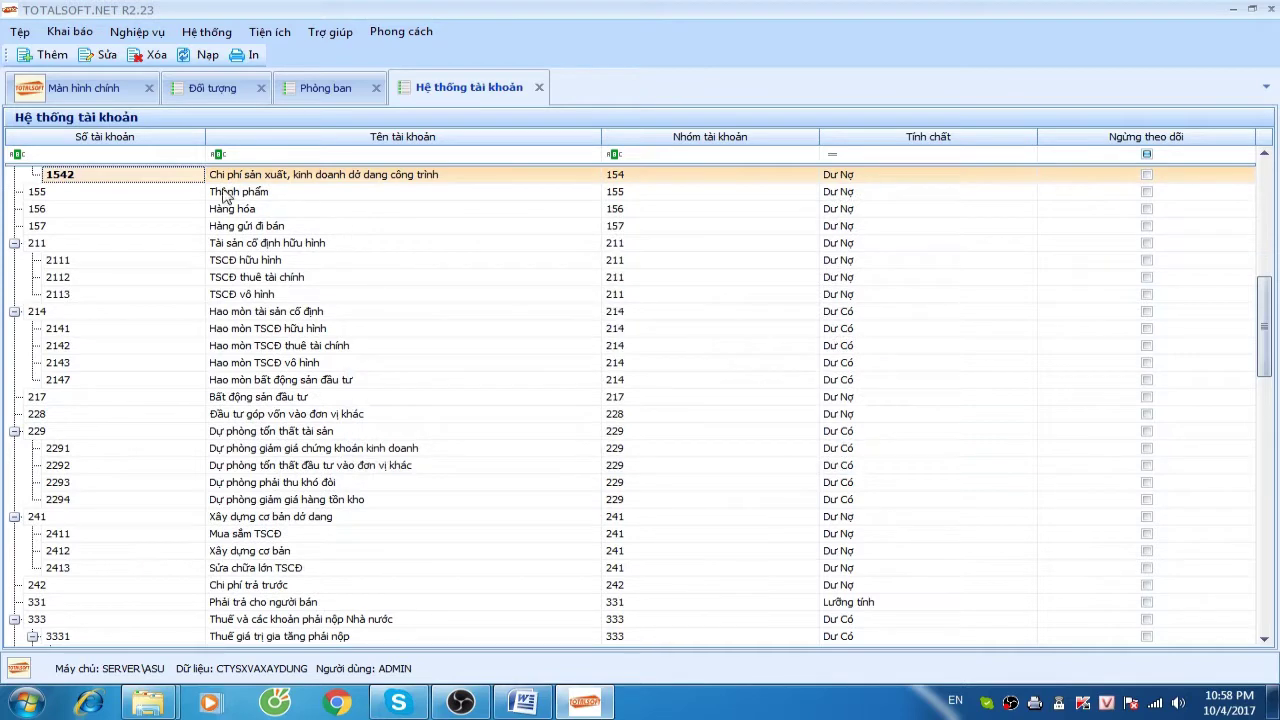
# Add sub-account 15411 dở dang bán thành phẩm with parent account 1541
pyautogui.click(80, 312)
pyautogui.rightClick(80, 312)
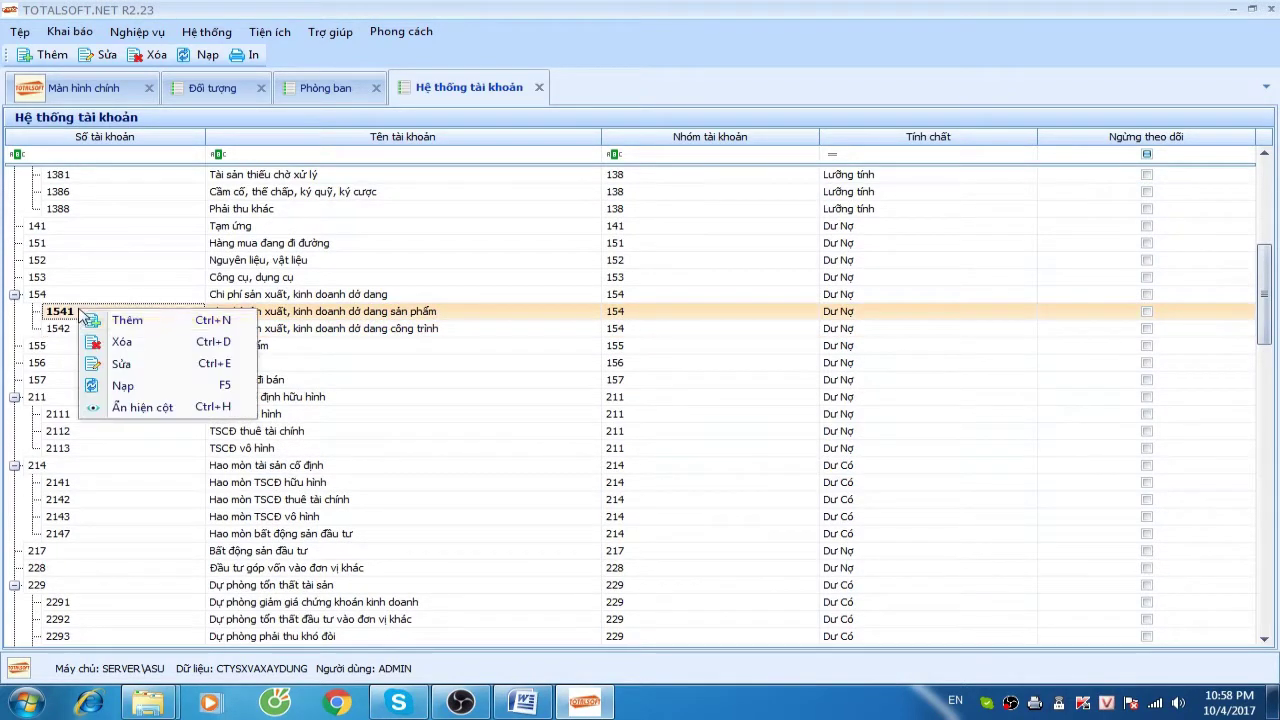
pyautogui.click(103, 325)
pyautogui.click(530, 271)
pyautogui.write('15411')
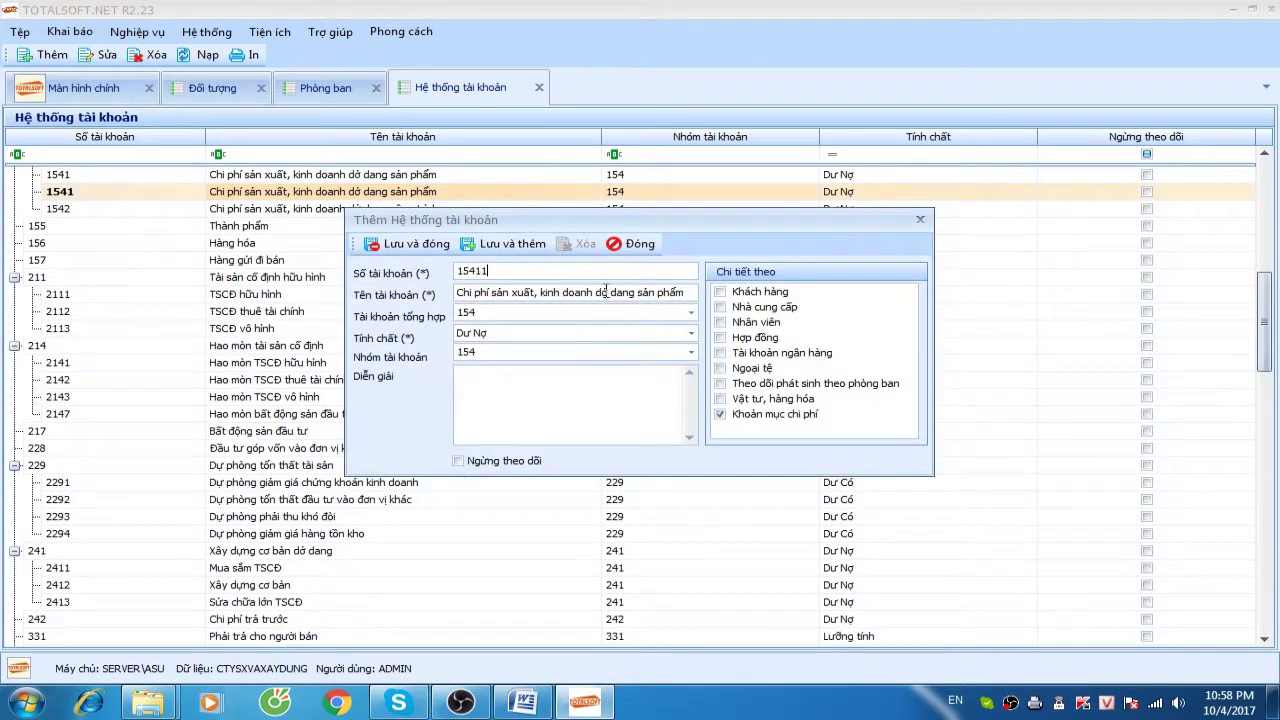
pyautogui.moveTo(634, 291); pyautogui.dragTo(671, 290)
pyautogui.write('bán thành phẩm')
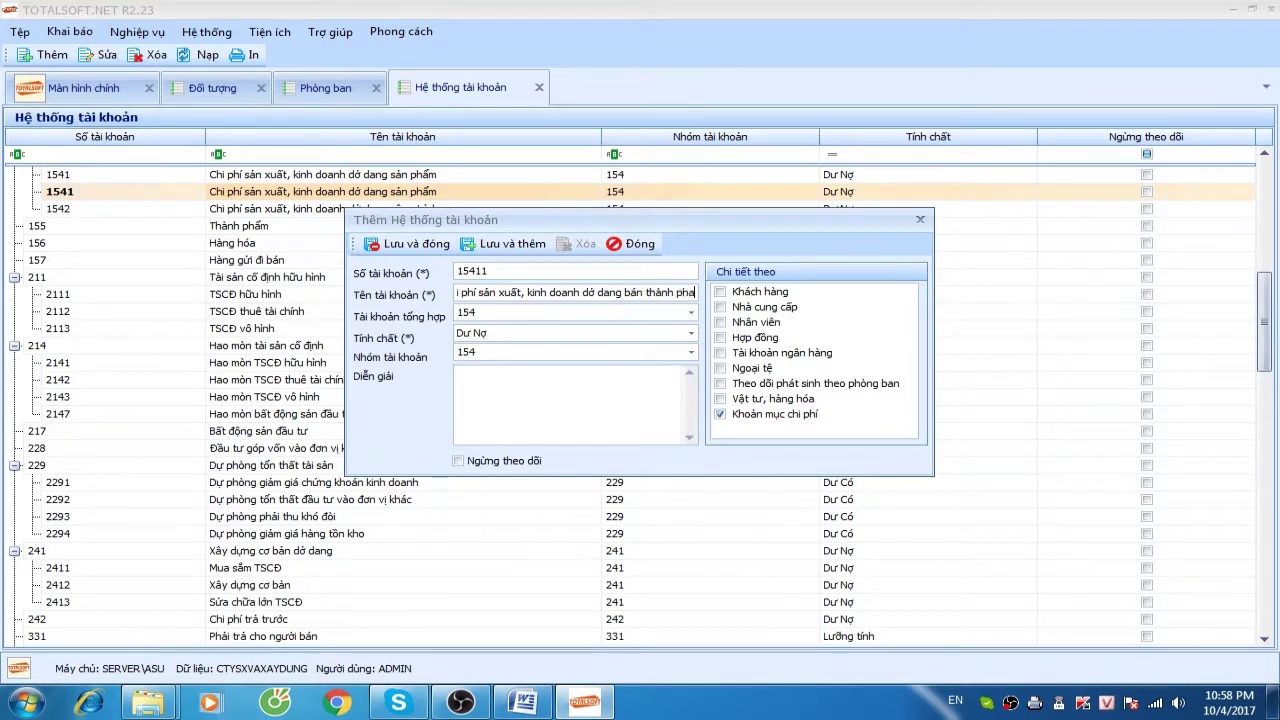
pyautogui.click(494, 316)
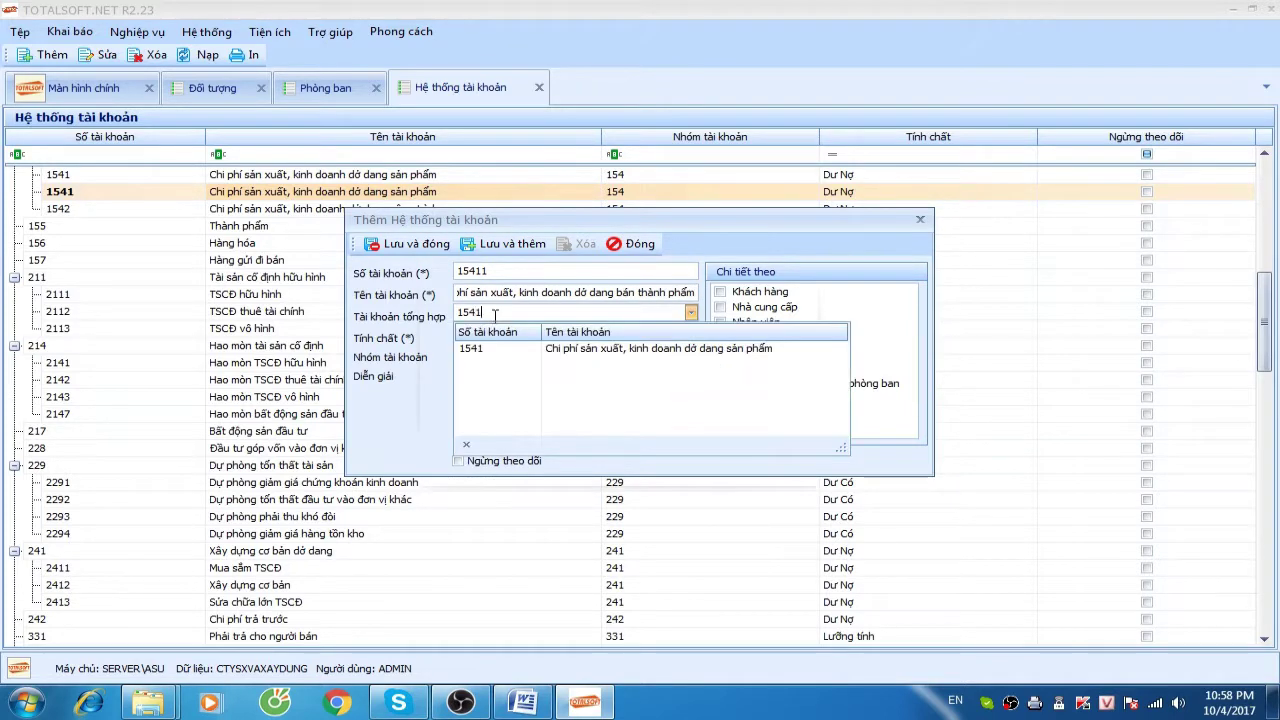
pyautogui.click(406, 244)
# Add sub-account 15412 dở dang thành phẩm under account 1541
pyautogui.rightClick(107, 184)
pyautogui.click(129, 186)
pyautogui.write('15412')
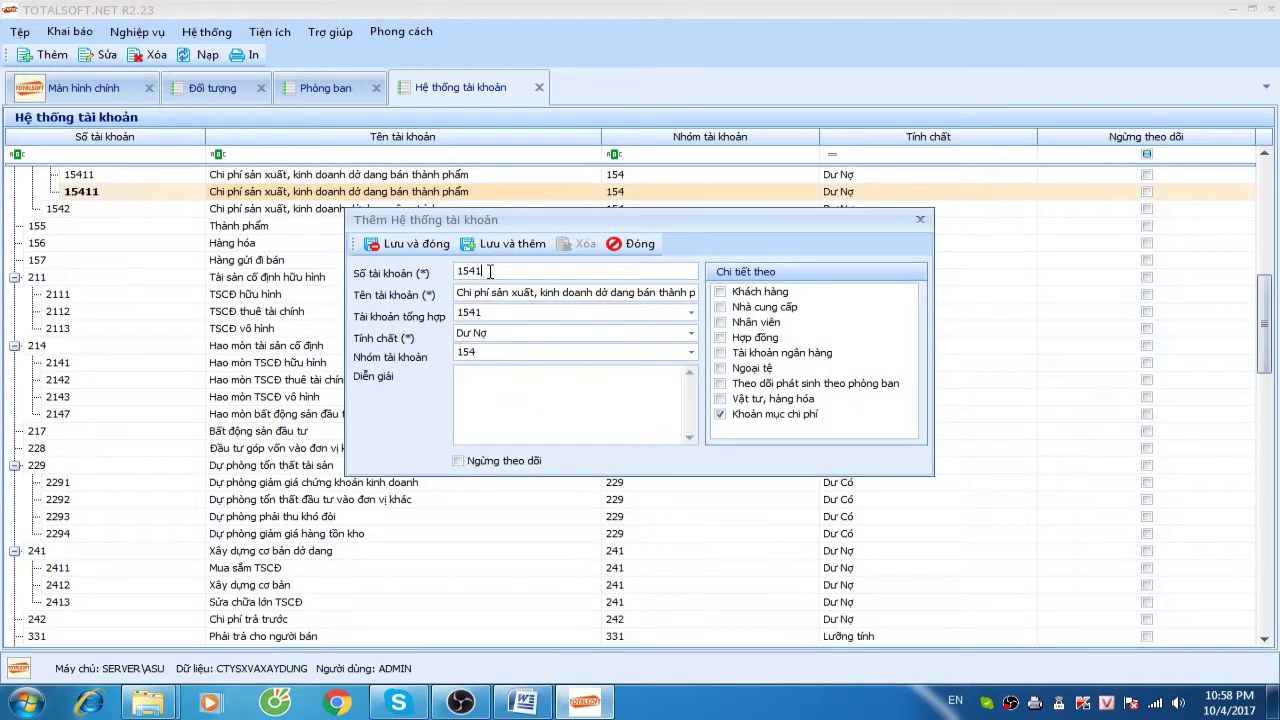
pyautogui.press('Tab')
pyautogui.click(657, 292)
pyautogui.press('BackSpace')
pyautogui.press('BackSpace')
pyautogui.press('BackSpace')
pyautogui.press('BackSpace')
pyautogui.click(404, 248)
# Check the new 15411 and 15412 rows in the chart of accounts
pyautogui.scroll(3, 160, 255)
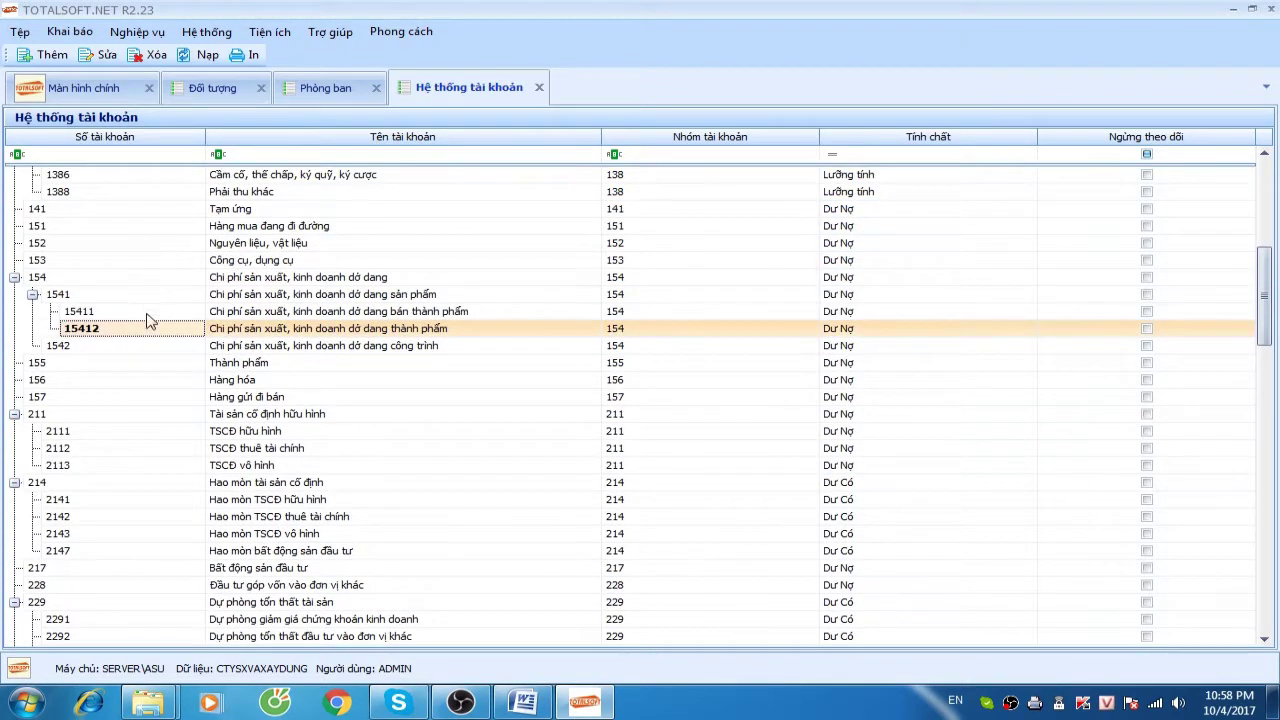
pyautogui.click(145, 311)
pyautogui.click(143, 245)
pyautogui.click(136, 311)
pyautogui.moveTo(133, 352); pyautogui.dragTo(149, 434)
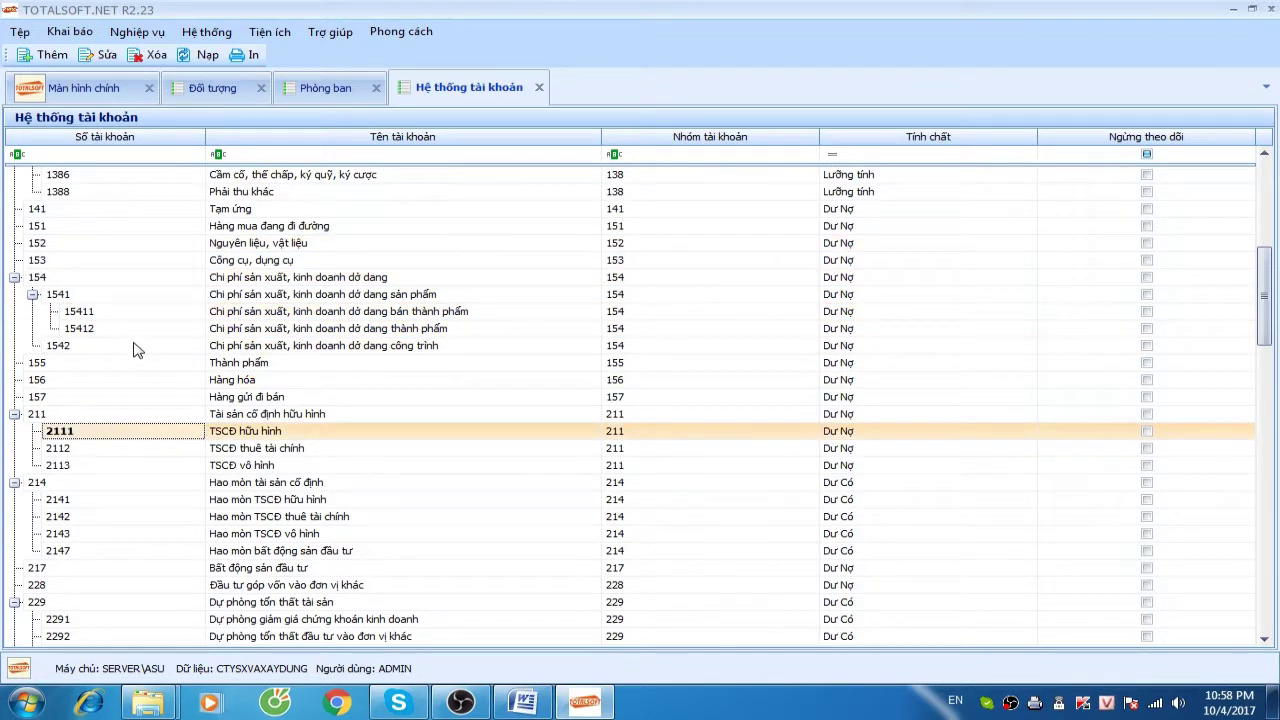
# Find and select cost-of-goods-sold account 632 in the chart
pyautogui.scroll(-4, 140, 375)
pyautogui.scroll(-20, 140, 380)
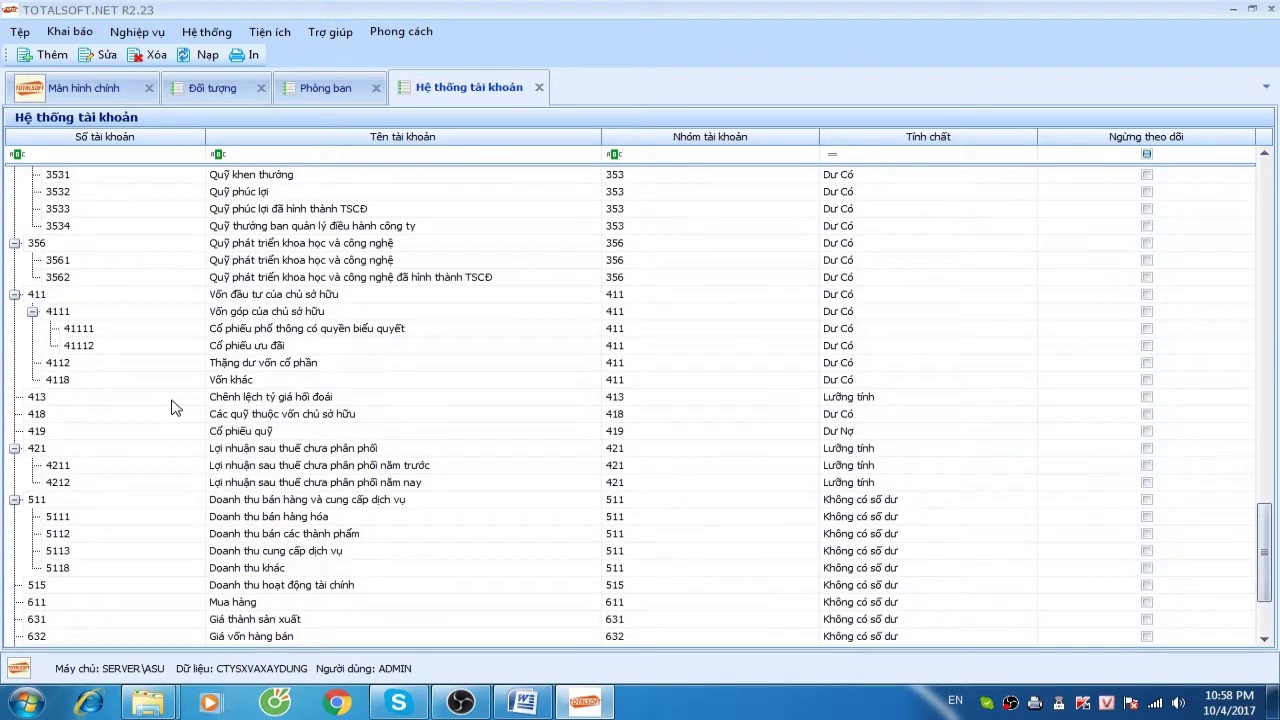
pyautogui.scroll(-3, 145, 425)
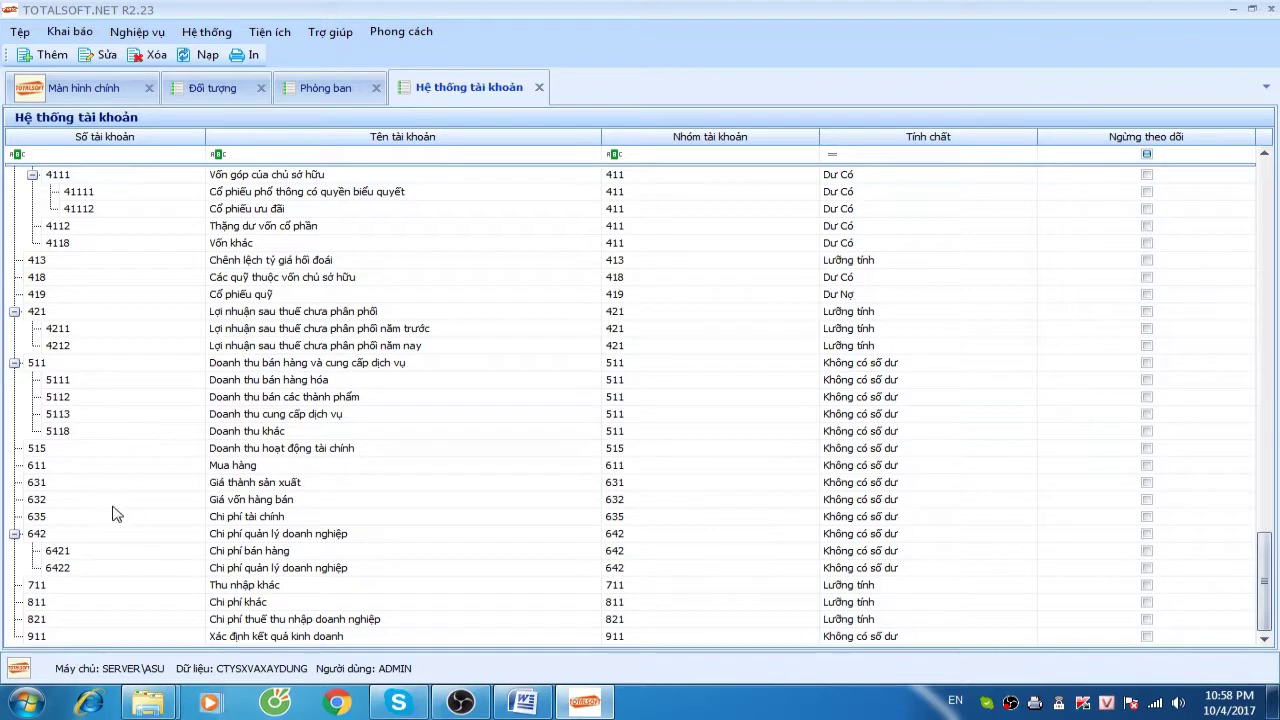
pyautogui.rightClick(56, 502)
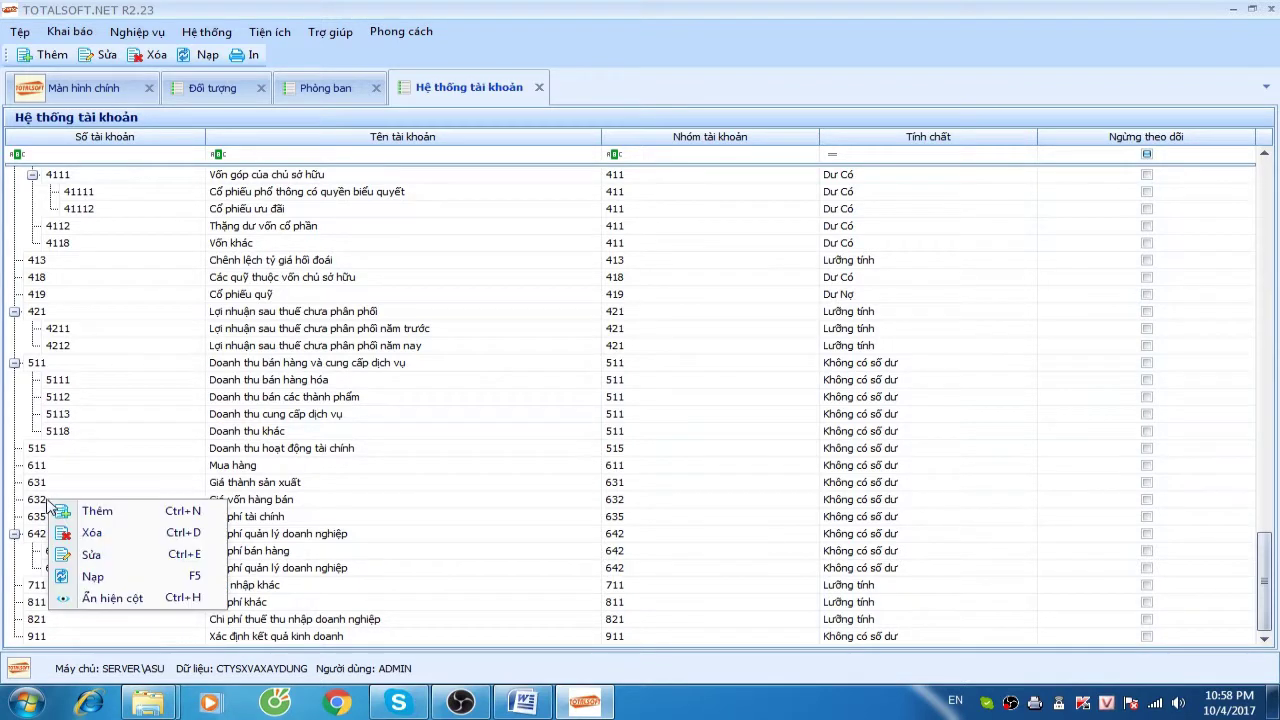
pyautogui.click(57, 502)
pyautogui.rightClick(57, 502)
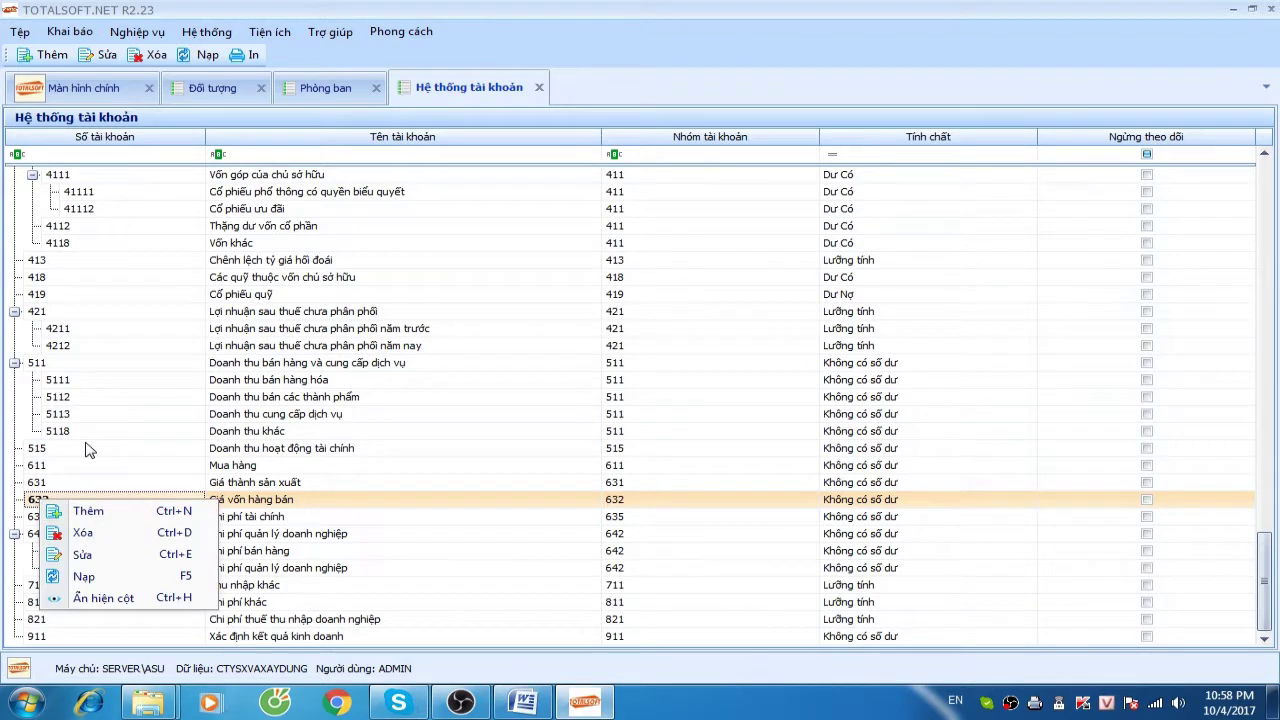
pyautogui.click(178, 387)
pyautogui.click(143, 399)
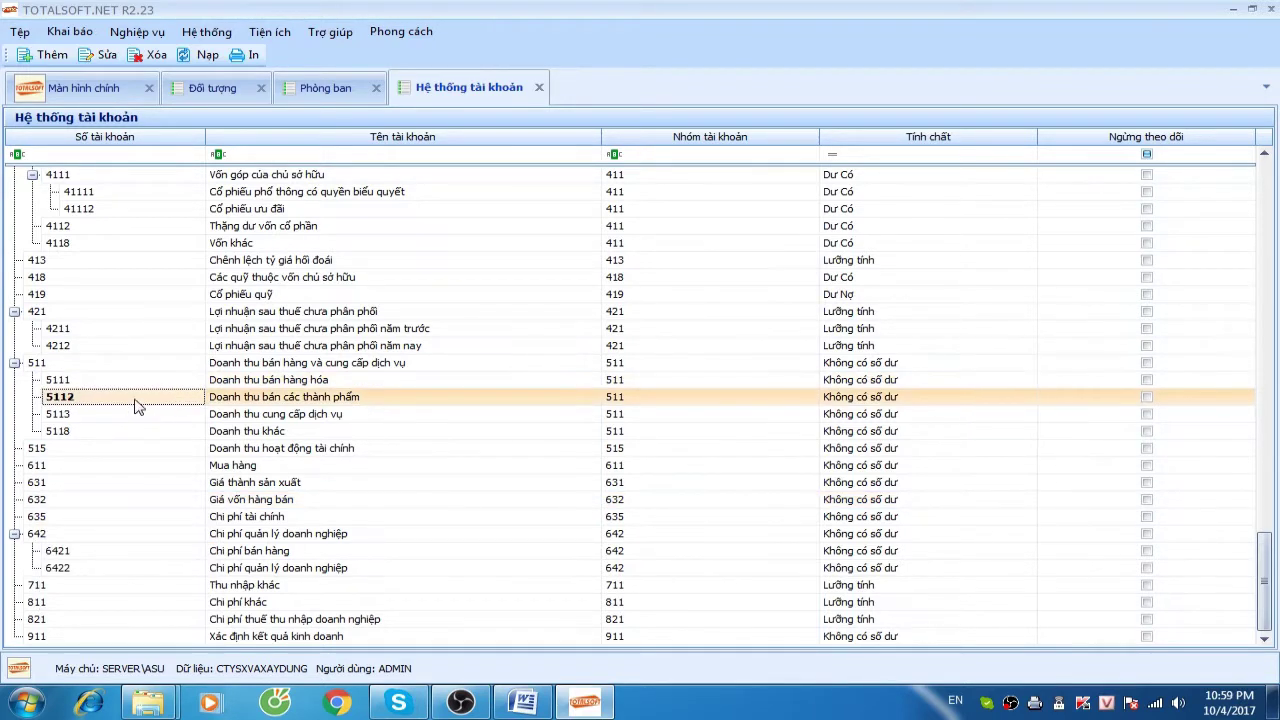
pyautogui.click(92, 417)
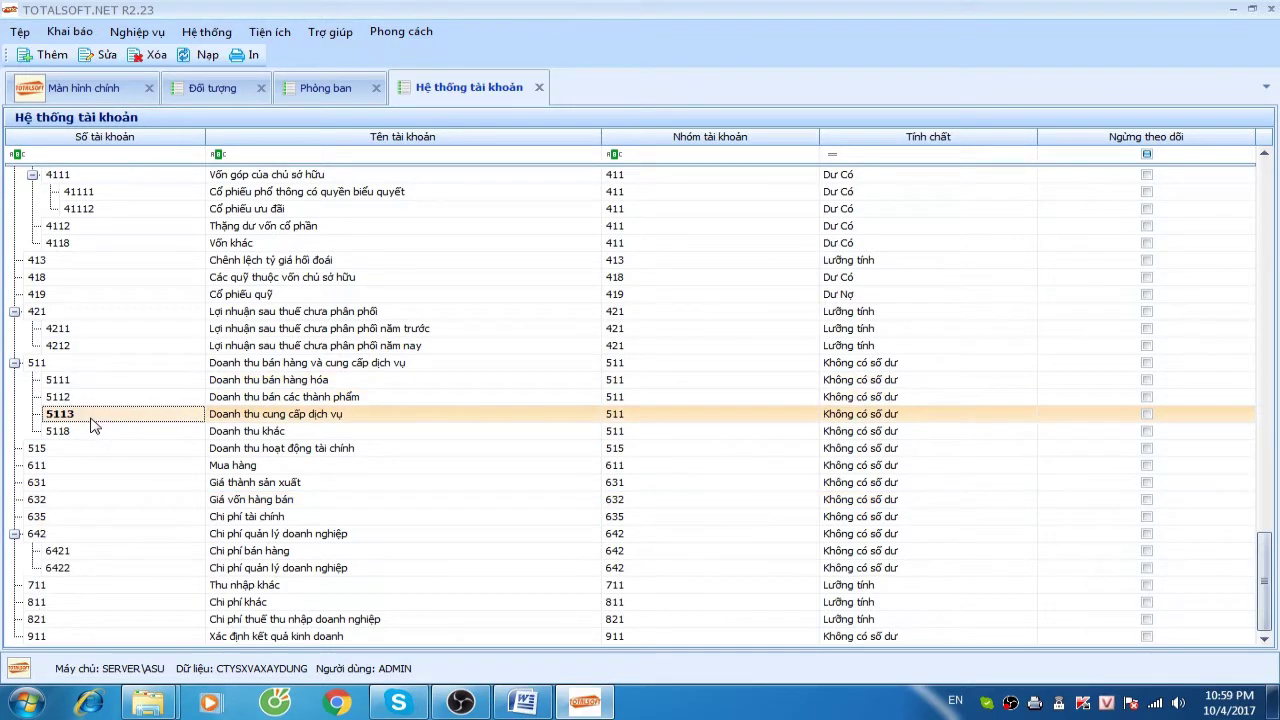
pyautogui.click(51, 500)
# Add sub-account 6321 Giá vốn hàng bán with parent account 632
pyautogui.rightClick(52, 500)
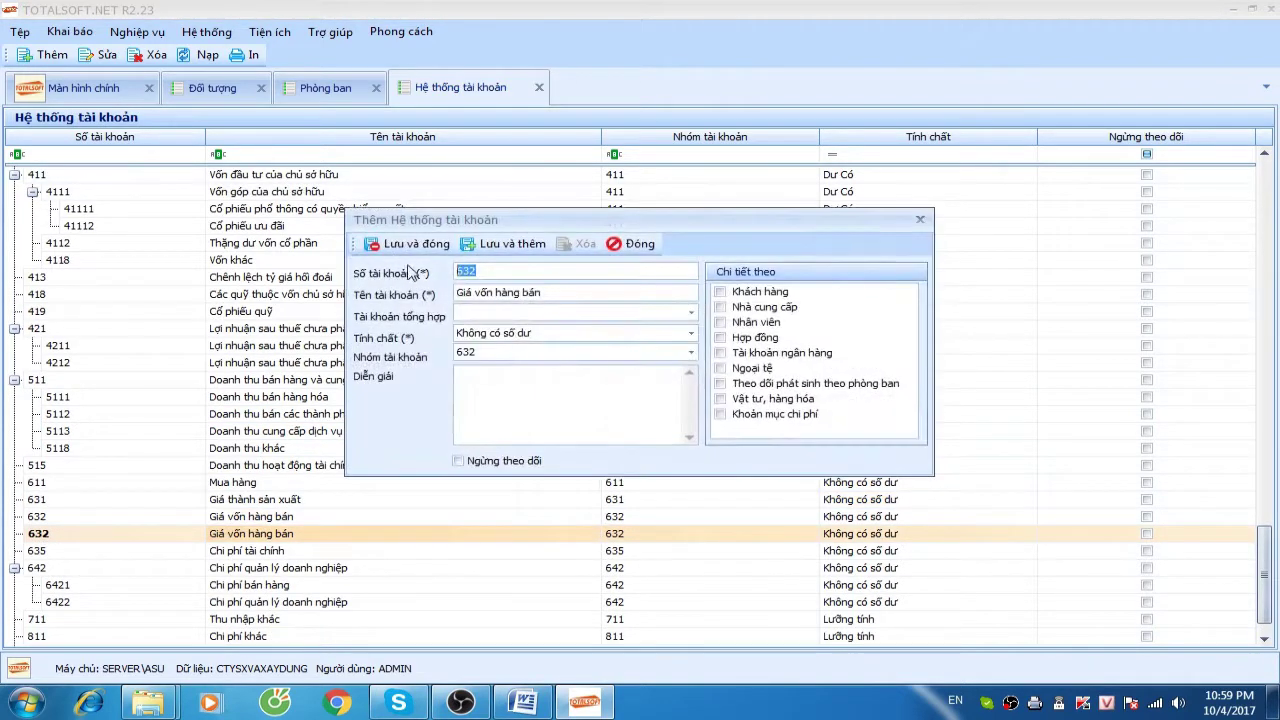
pyautogui.write('1')
pyautogui.write('632')
pyautogui.press('Tab')
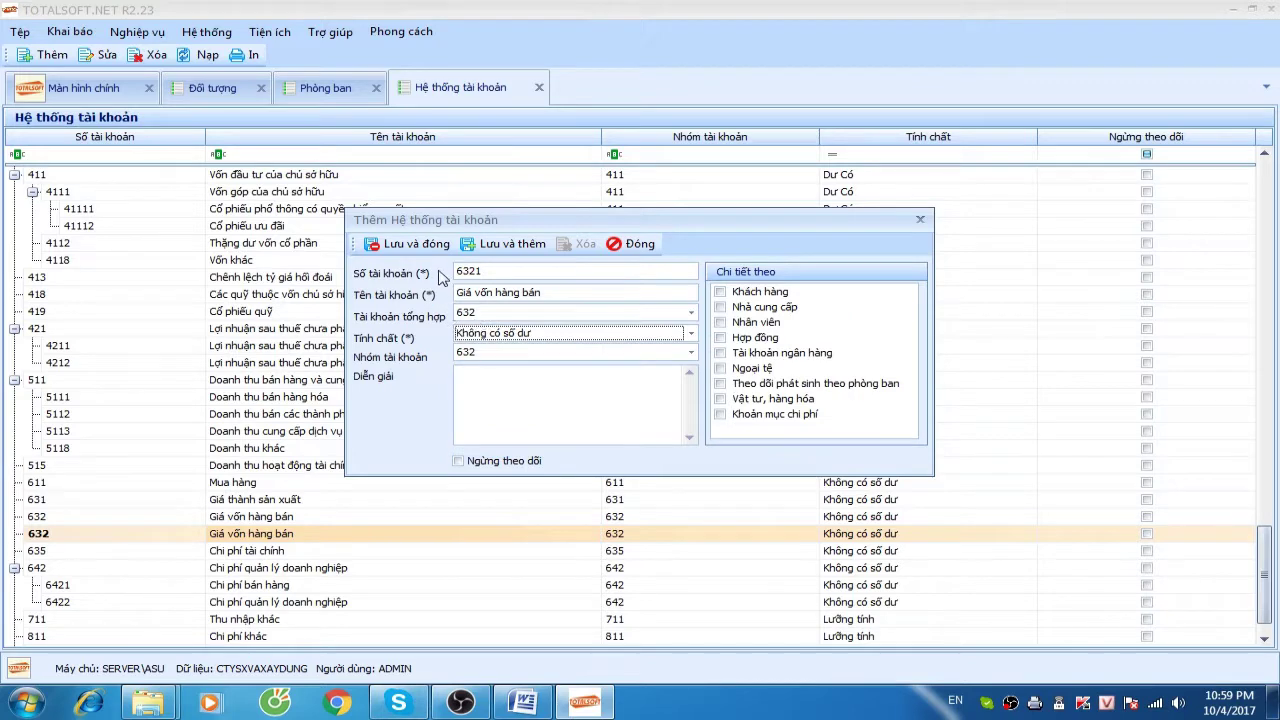
pyautogui.click(412, 246)
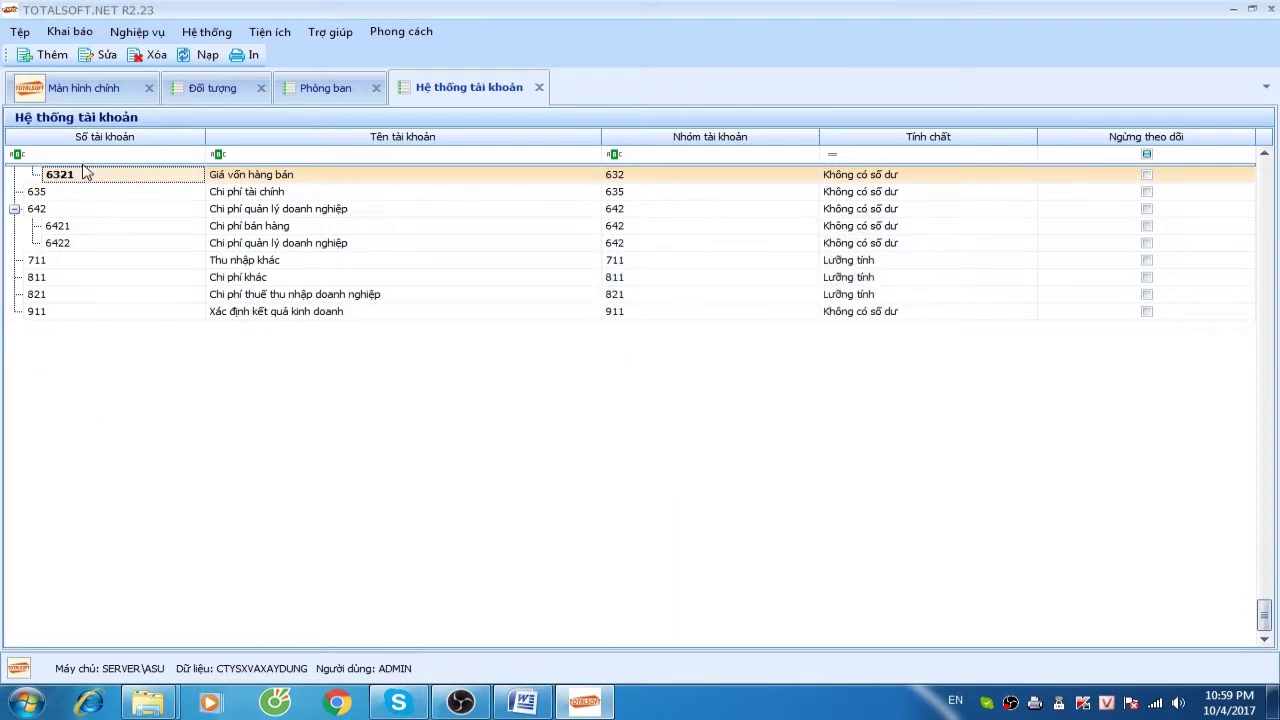
# Add sub-account 6322 Giá vốn thành phẩm under 632
pyautogui.scroll(3, 80, 185)
pyautogui.rightClick(80, 330)
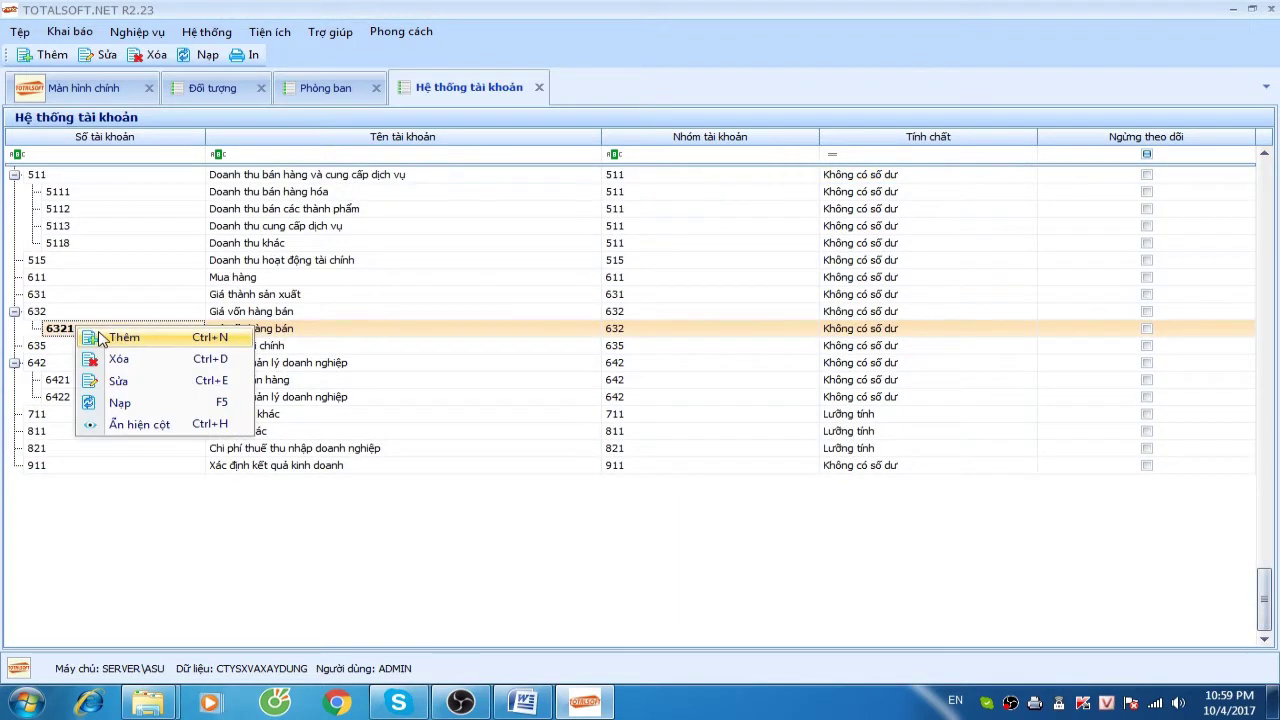
pyautogui.click(101, 340)
pyautogui.click(498, 271)
pyautogui.press('Tab')
pyautogui.click(580, 292)
pyautogui.moveTo(605, 221); pyautogui.dragTo(735, 215)
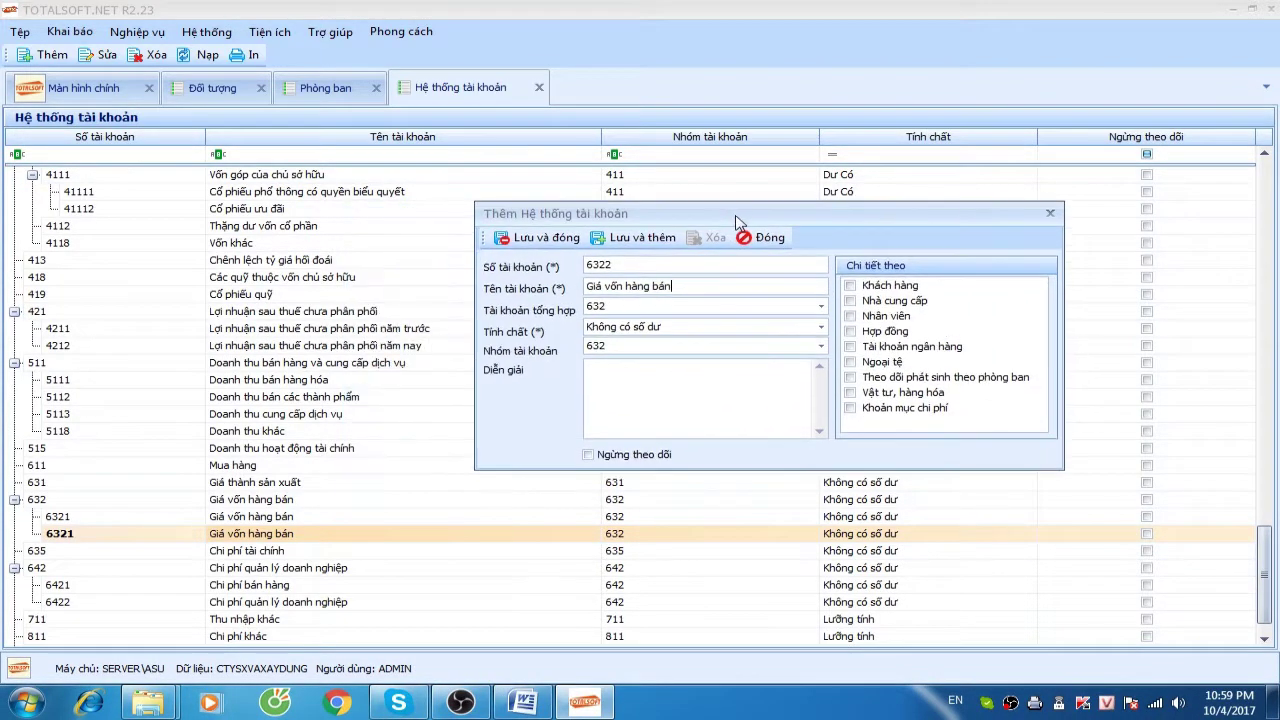
pyautogui.moveTo(626, 287); pyautogui.dragTo(672, 287)
pyautogui.write('thành pha')
pyautogui.click(510, 239)
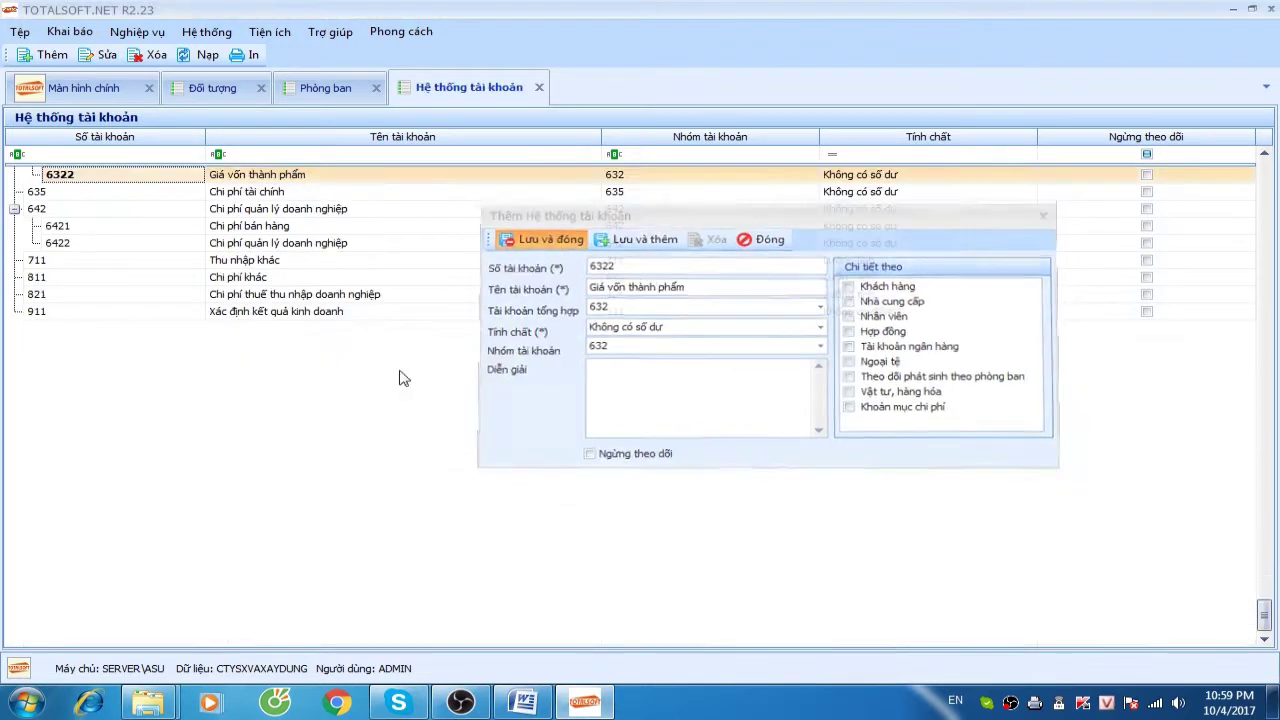
# Add sub-account 6323 Giá vốn dịch vụ under 632
pyautogui.rightClick(88, 182)
pyautogui.click(110, 186)
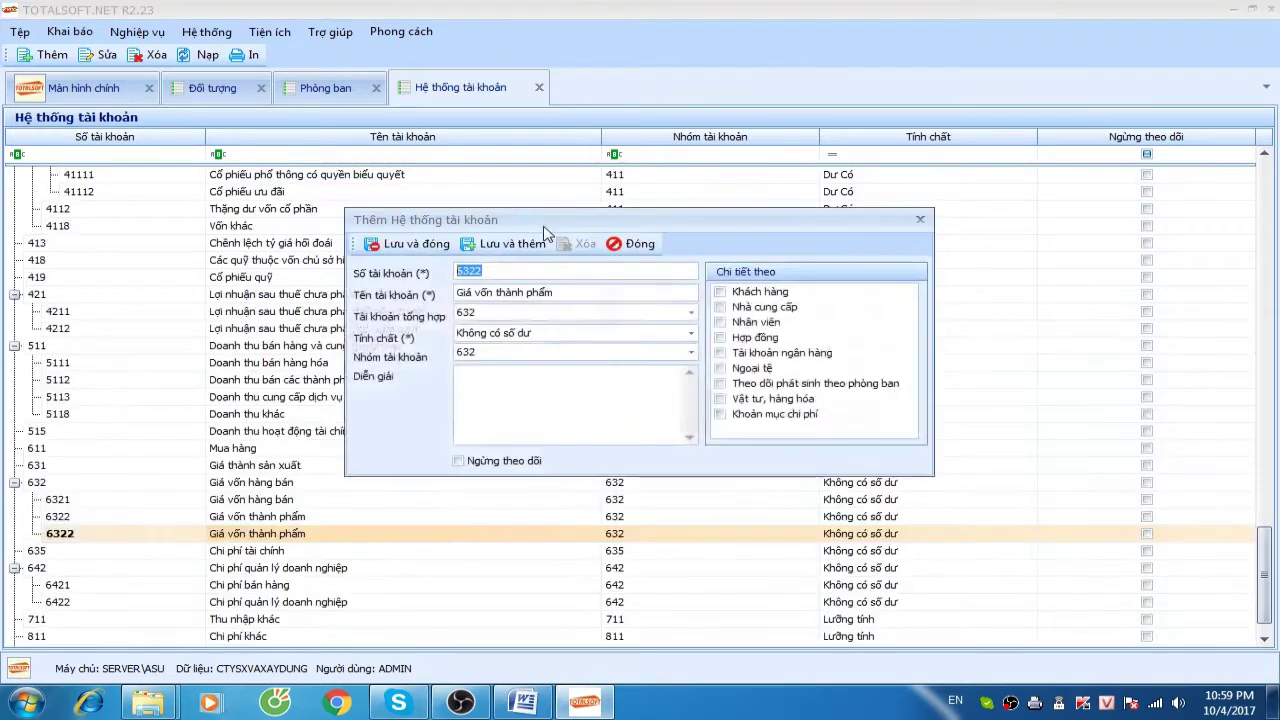
pyautogui.click(522, 270)
pyautogui.press('BackSpace')
pyautogui.write('3')
pyautogui.press('Tab')
pyautogui.moveTo(585, 292); pyautogui.dragTo(497, 293)
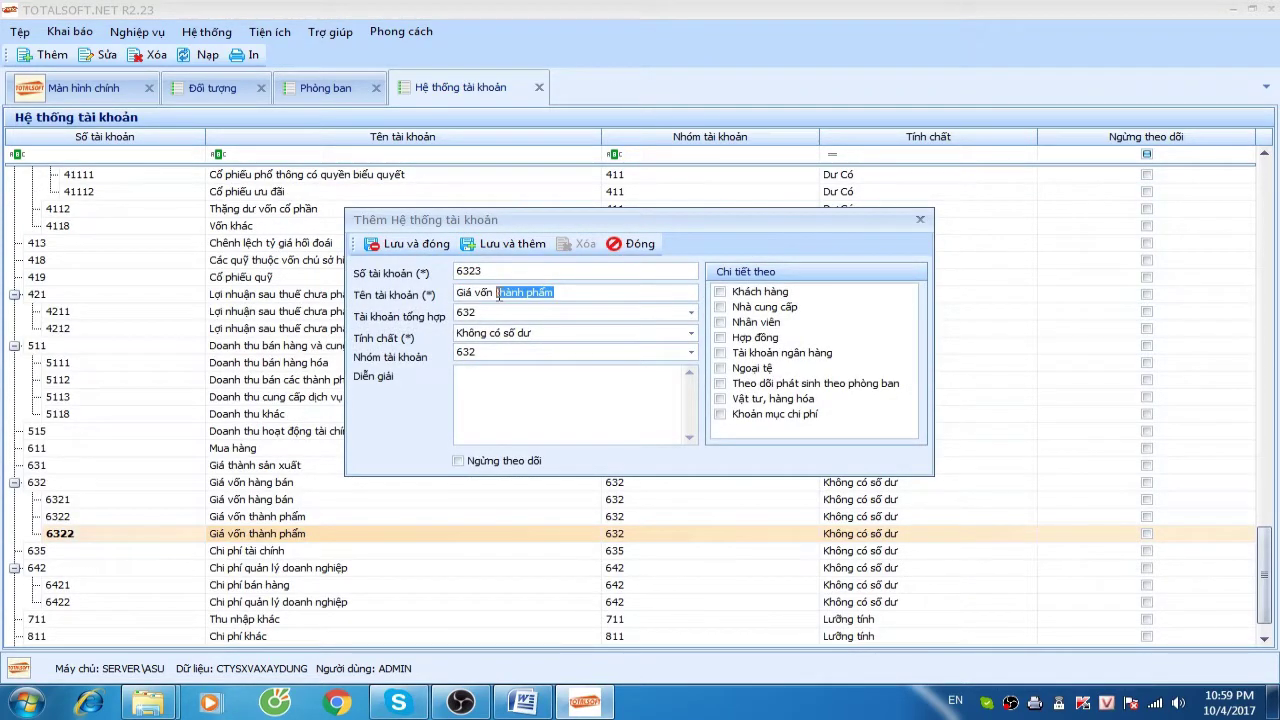
pyautogui.write('di')
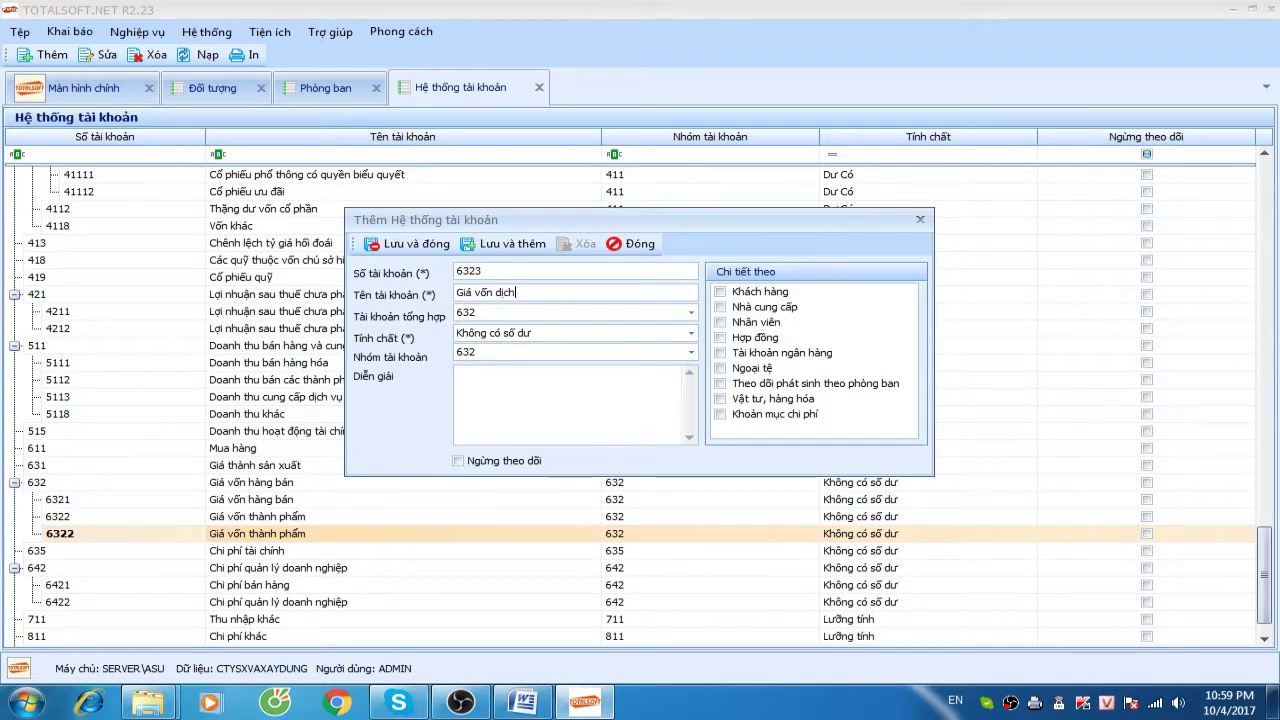
pyautogui.write('ch vụ')
pyautogui.click(413, 247)
pyautogui.scroll(4, 249, 465)
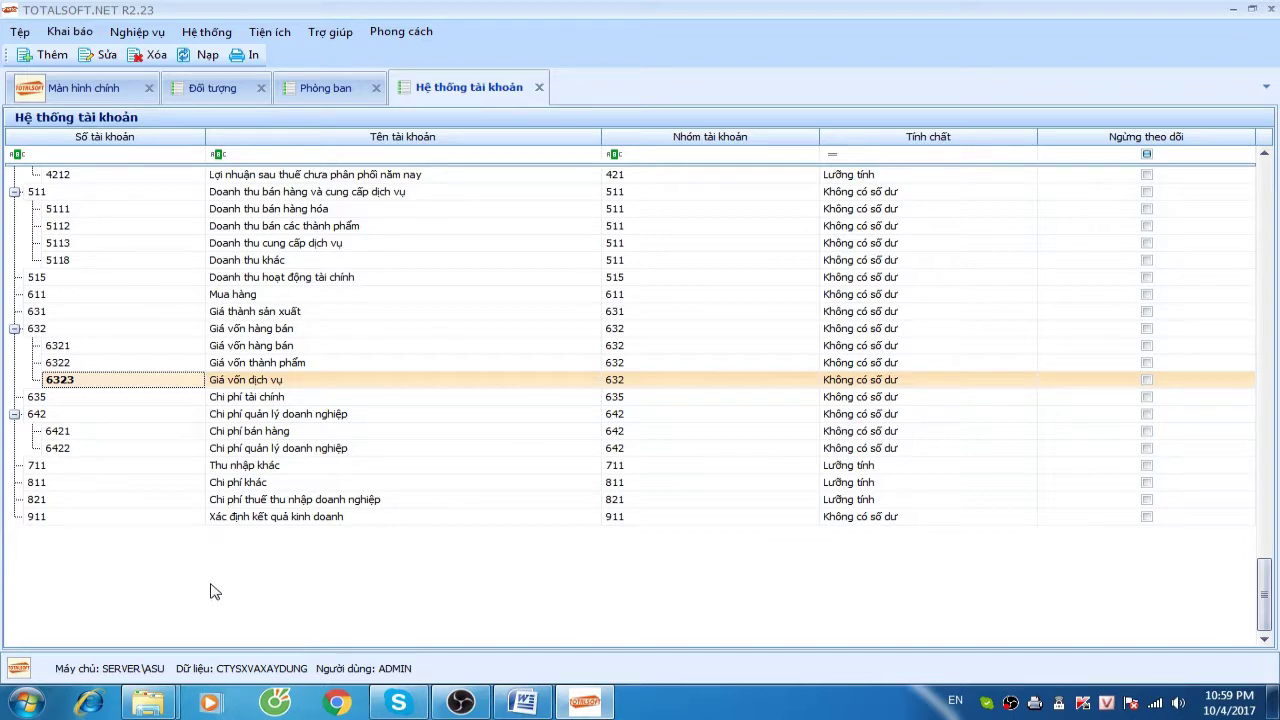
# In the department list, add a new Phòng kỹ thuật department with expense account 1542
pyautogui.scroll(5, 130, 333)
pyautogui.scroll(-3, 128, 338)
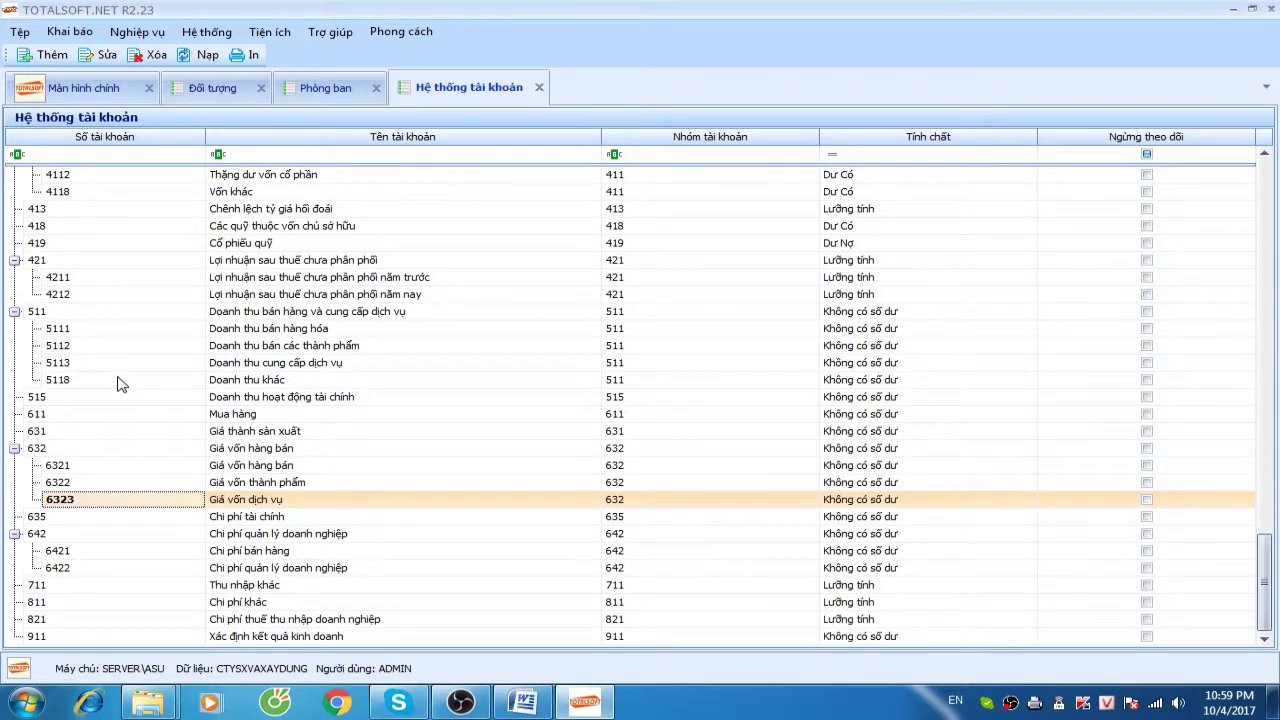
pyautogui.click(345, 98)
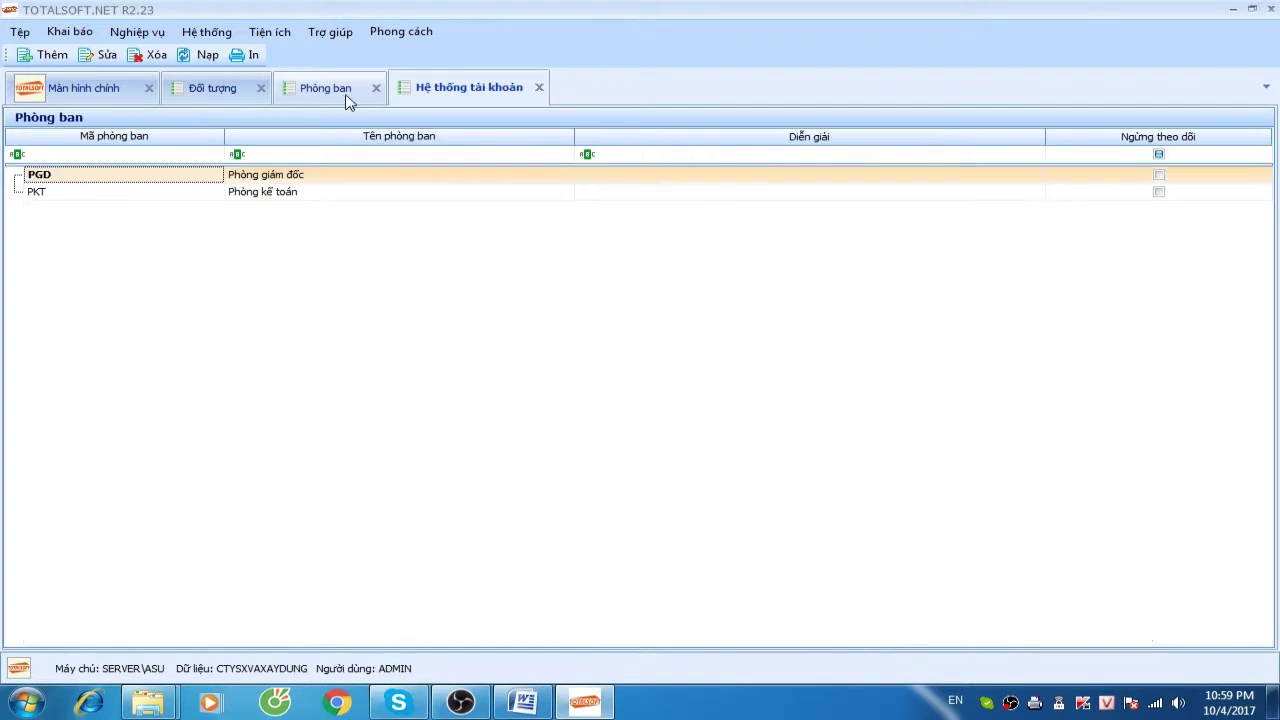
pyautogui.rightClick(254, 264)
pyautogui.click(295, 274)
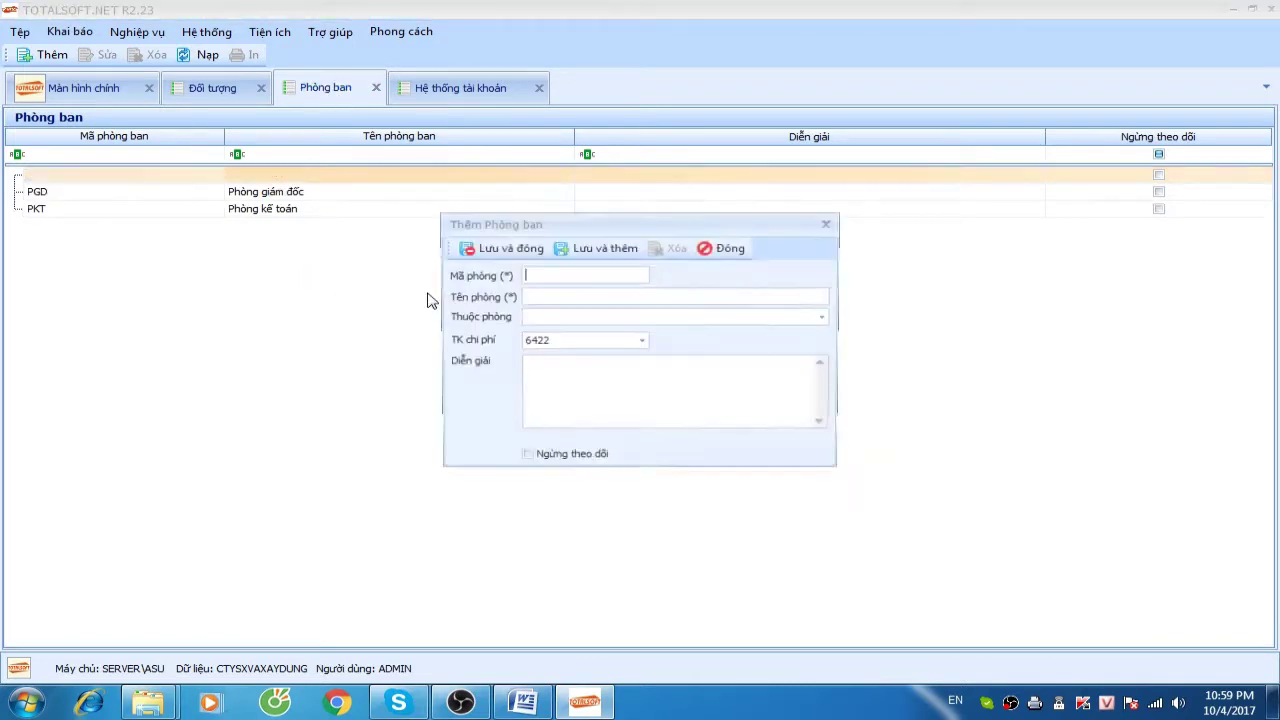
pyautogui.write('PKT')
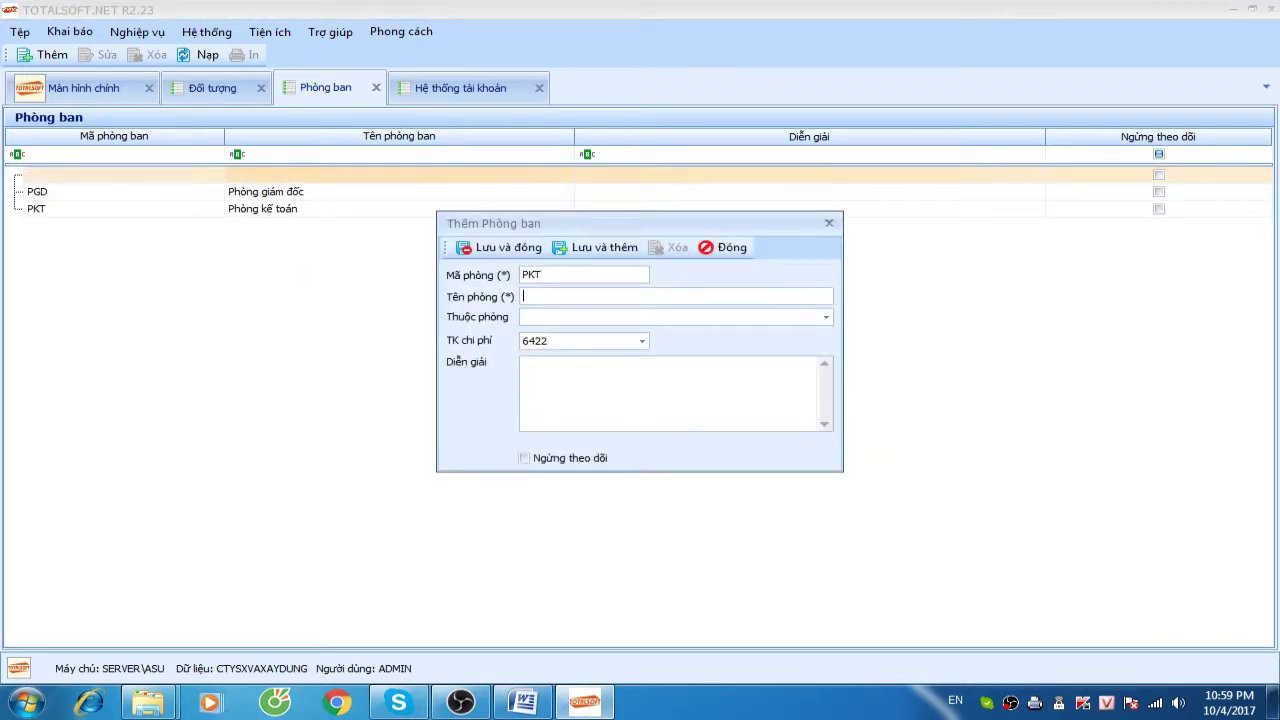
pyautogui.write('Pho')
pyautogui.write('ng kỹ thuậ')
pyautogui.click(561, 340)
pyautogui.press('BackSpace')
pyautogui.press('BackSpace')
pyautogui.press('BackSpace')
pyautogui.press('BackSpace')
pyautogui.write('1542')
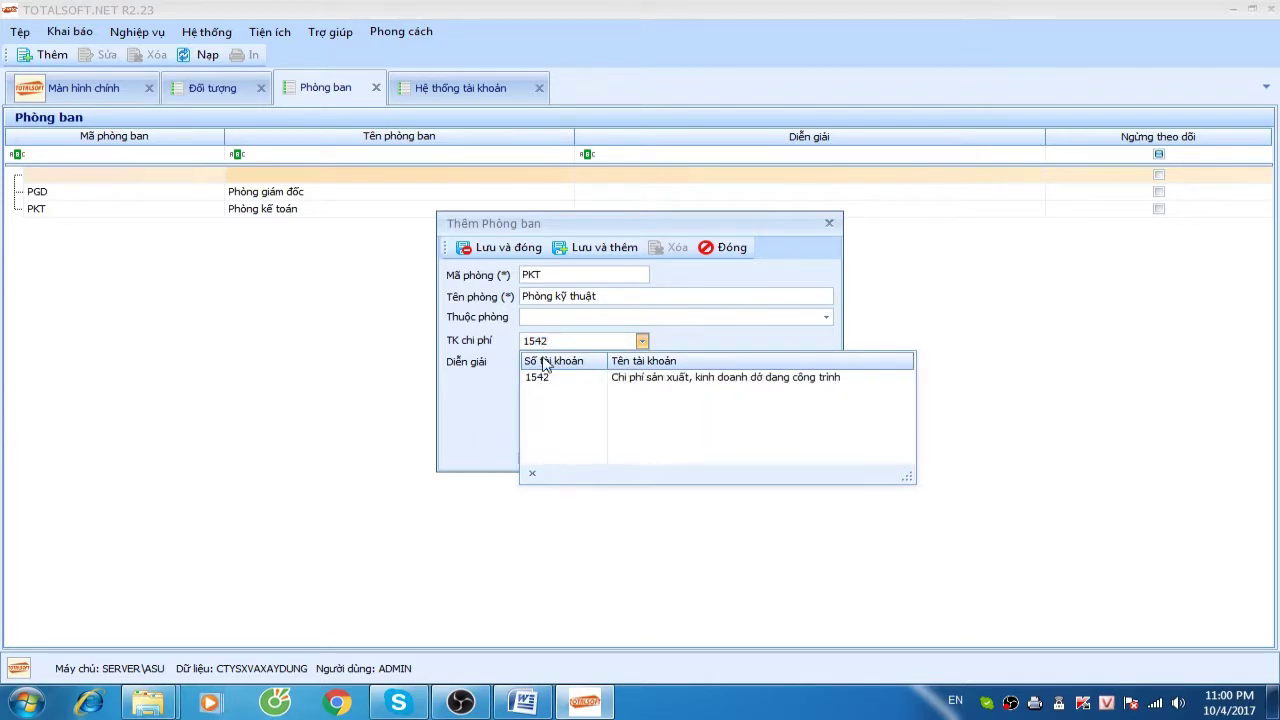
pyautogui.click(545, 380)
# Resolve the duplicate-code warning by changing the code to PKTHUAT and save the department
pyautogui.click(502, 255)
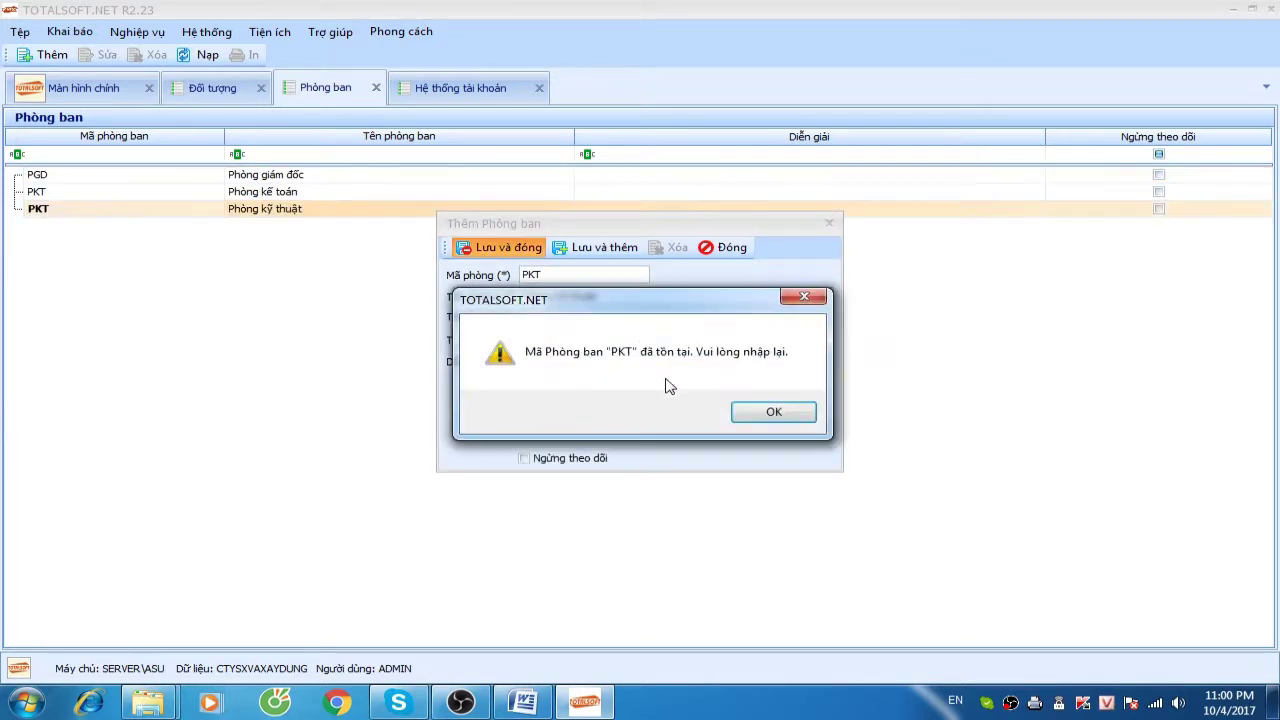
pyautogui.click(752, 411)
pyautogui.click(557, 277)
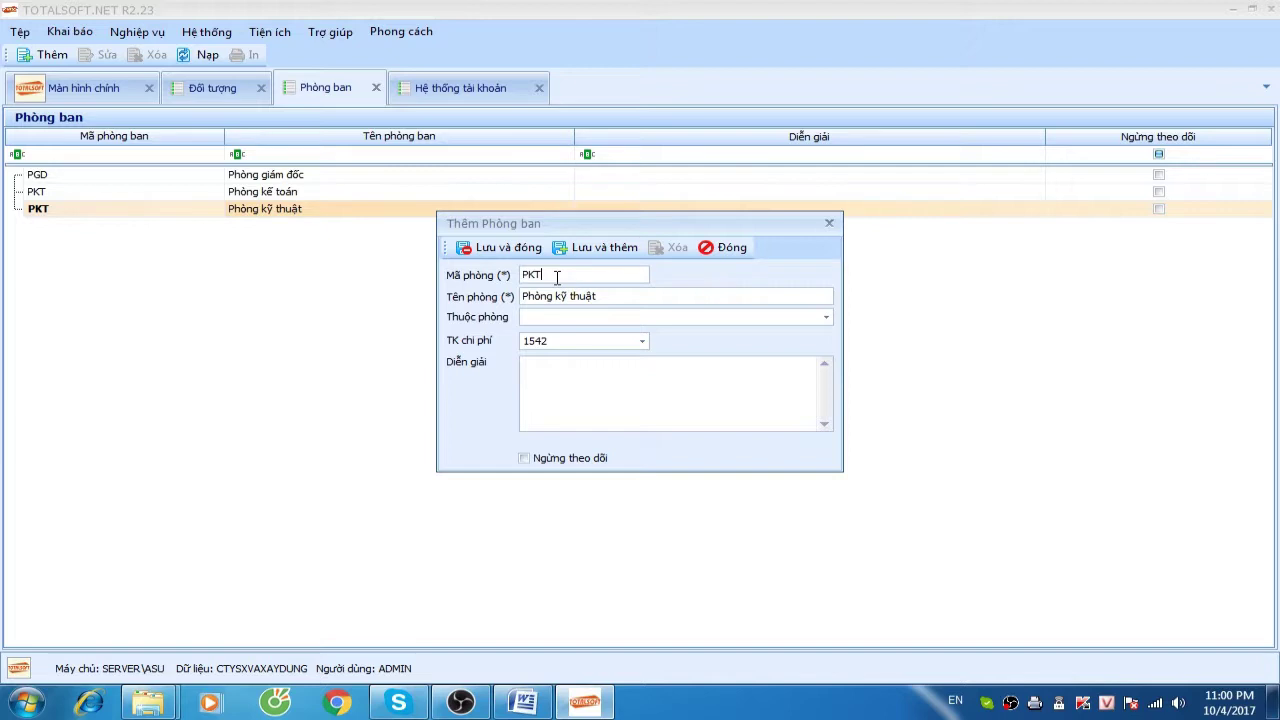
pyautogui.write('HUAT')
pyautogui.click(490, 249)
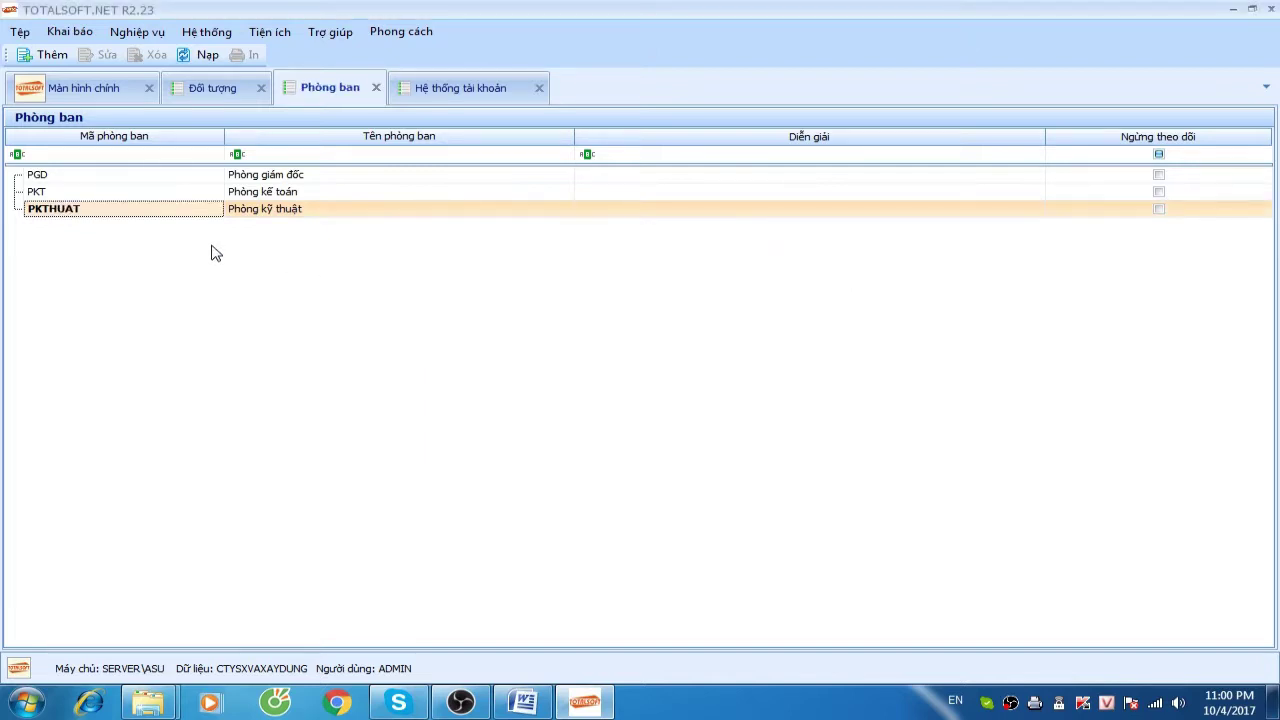
# Add department PX1 Phân xưởng bán thành phẩm with expense account 15411
pyautogui.hotkey('ctrl', 'n')
pyautogui.write('p')
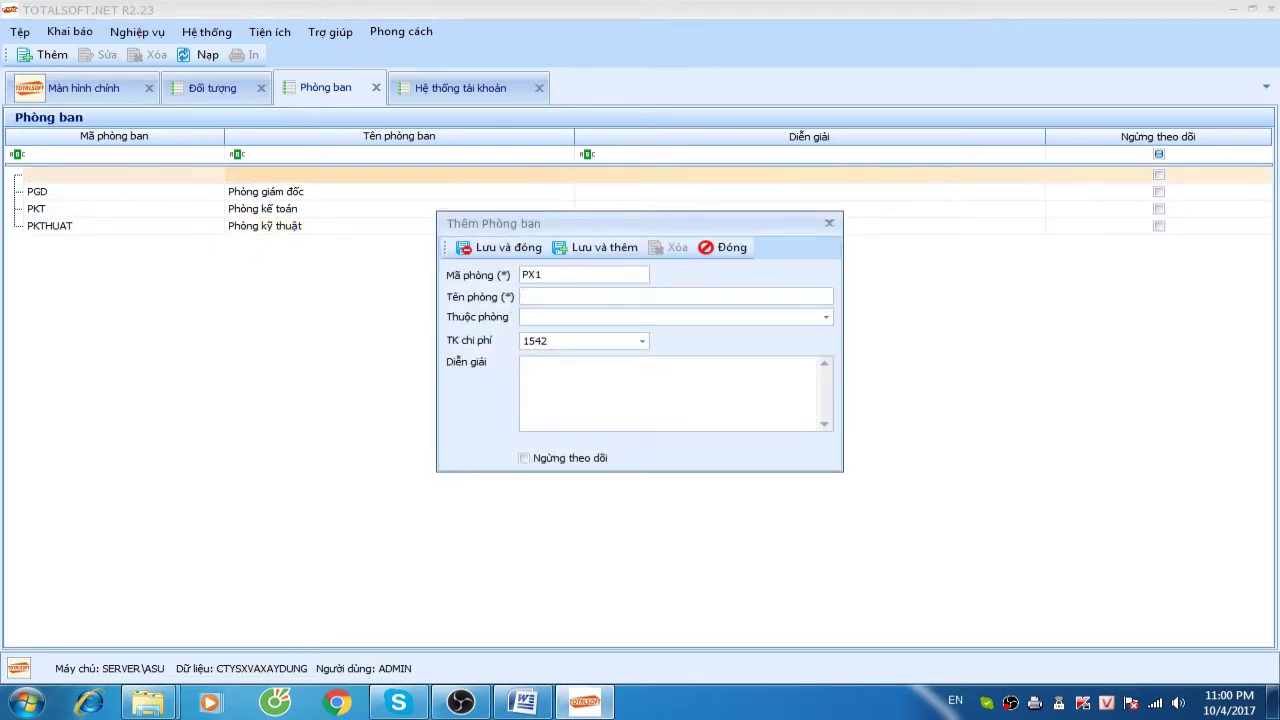
pyautogui.write('Phan xưởng bán thanh phẩm')
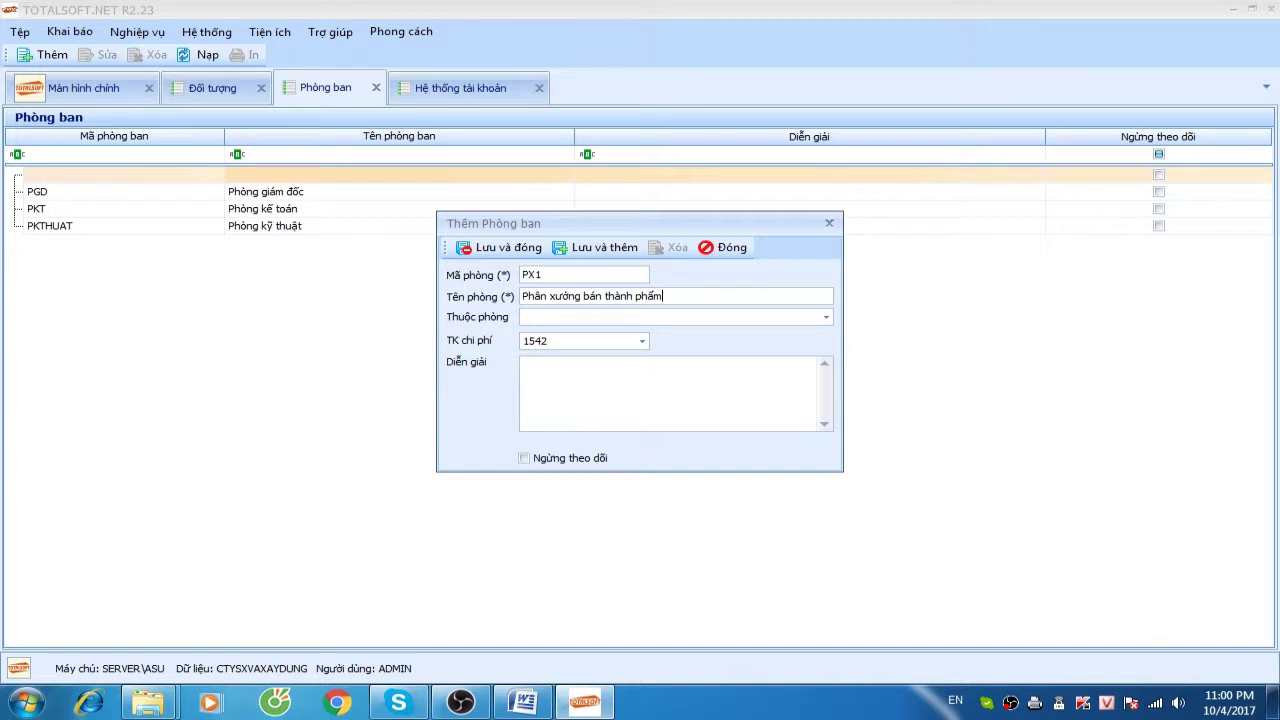
pyautogui.press('BackSpace')
pyautogui.press('Down')
pyautogui.press('Down')
pyautogui.press('Down')
pyautogui.press('Return')
pyautogui.click(502, 247)
# Add department PX2 Phân xưởng thành phẩm with expense account 15412, then open the employee list
pyautogui.rightClick(297, 267)
pyautogui.click(322, 272)
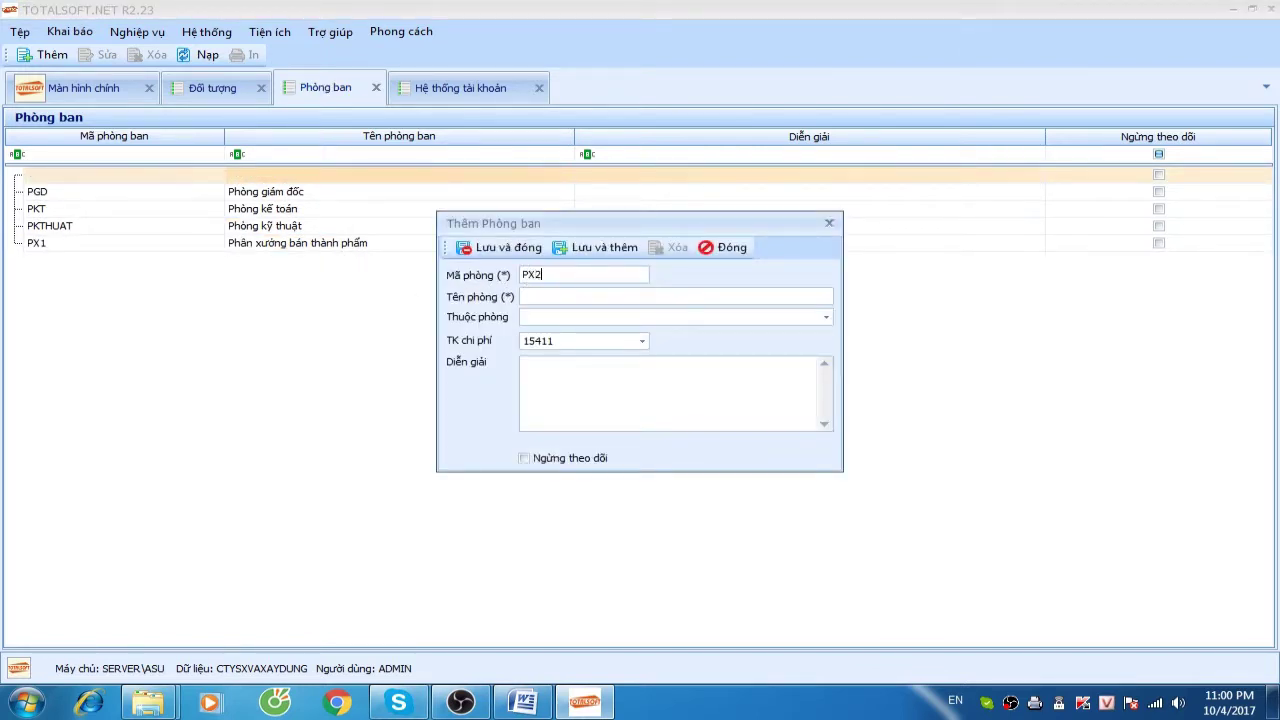
pyautogui.write('Phân xương thanh phẩm')
pyautogui.click(567, 340)
pyautogui.press('BackSpace')
pyautogui.write('2')
pyautogui.press('Return')
pyautogui.click(500, 250)
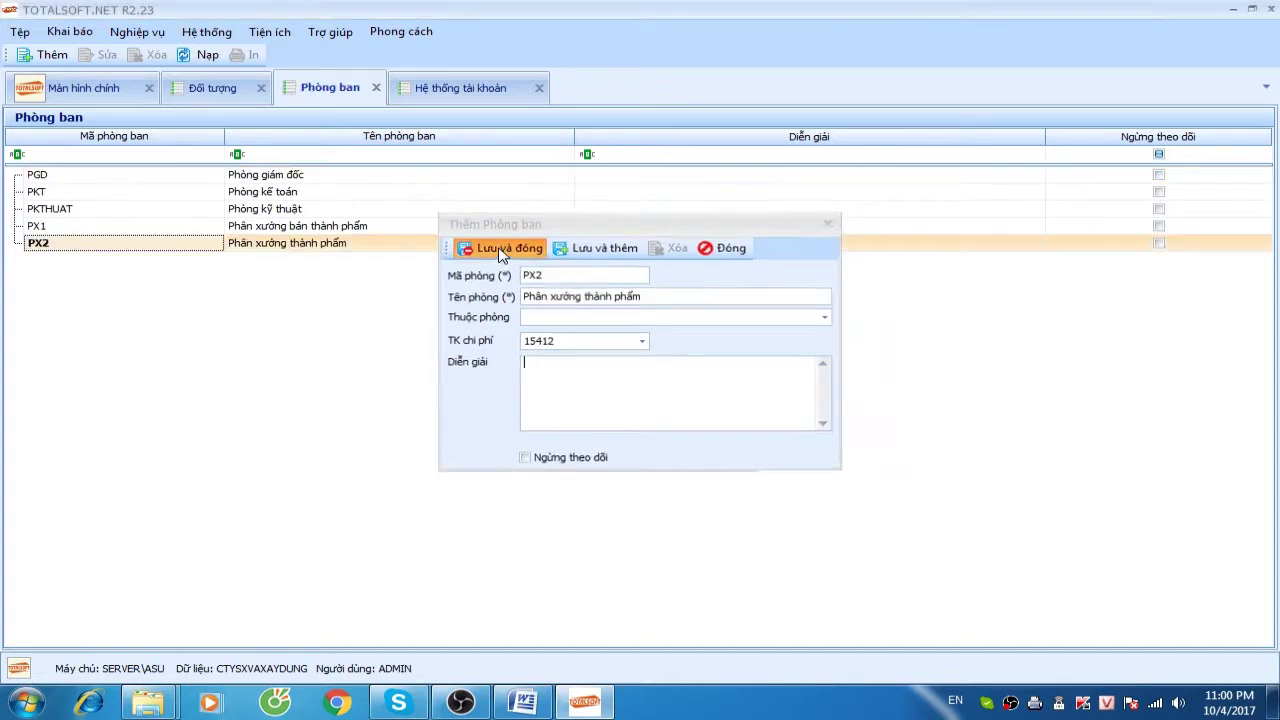
pyautogui.click(72, 32)
pyautogui.click(108, 145)
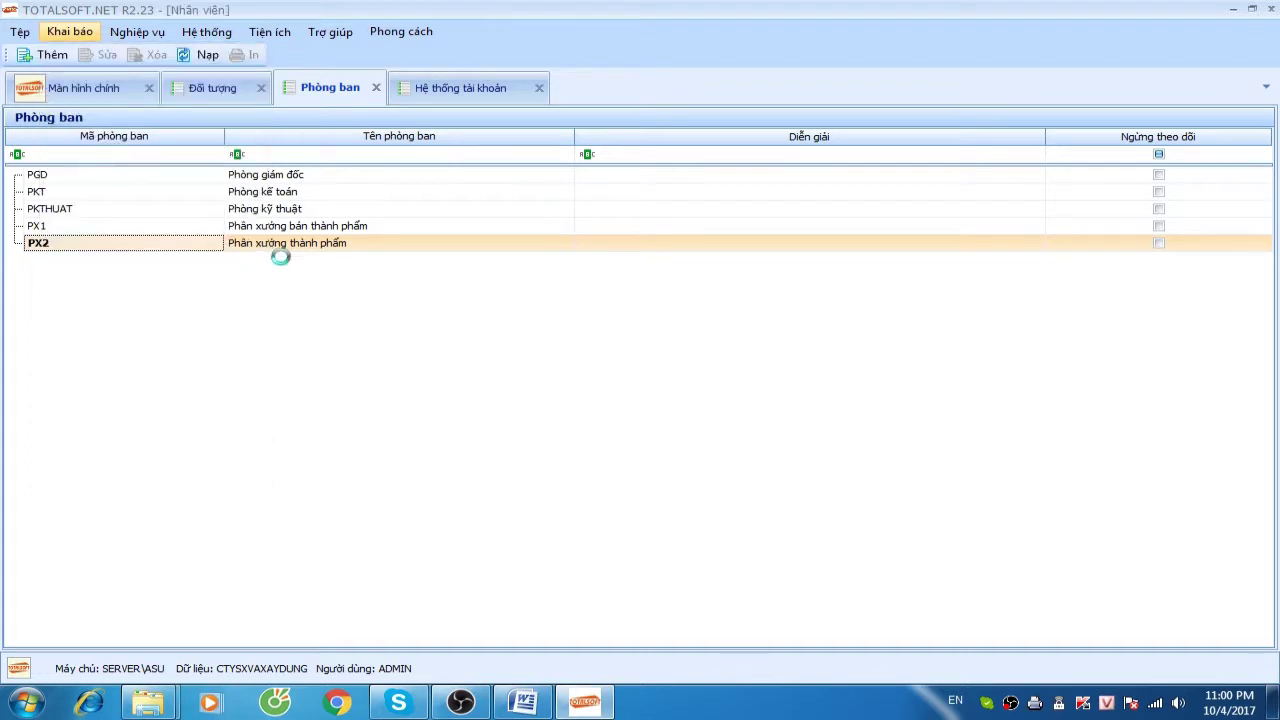
# Start a new employee record with the director's full name, assigned to Phòng giám đốc
pyautogui.rightClick(326, 206)
pyautogui.click(348, 214)
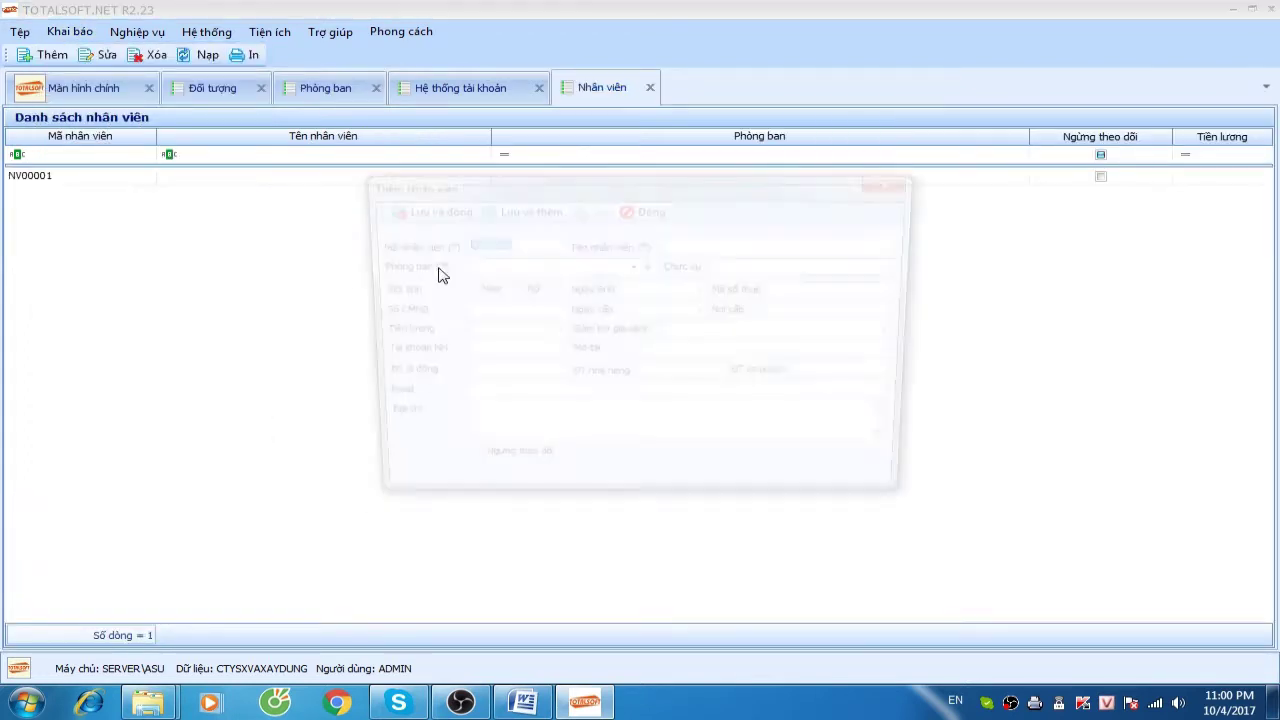
pyautogui.click(694, 249)
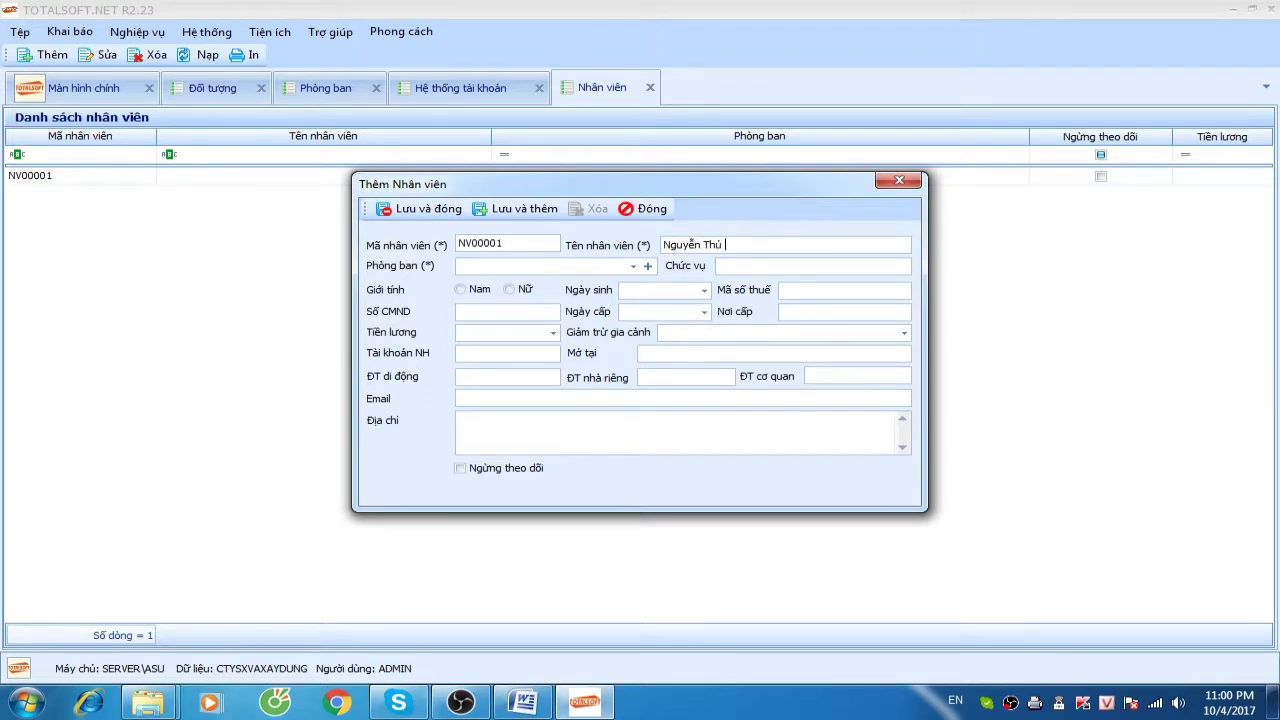
pyautogui.click(633, 266)
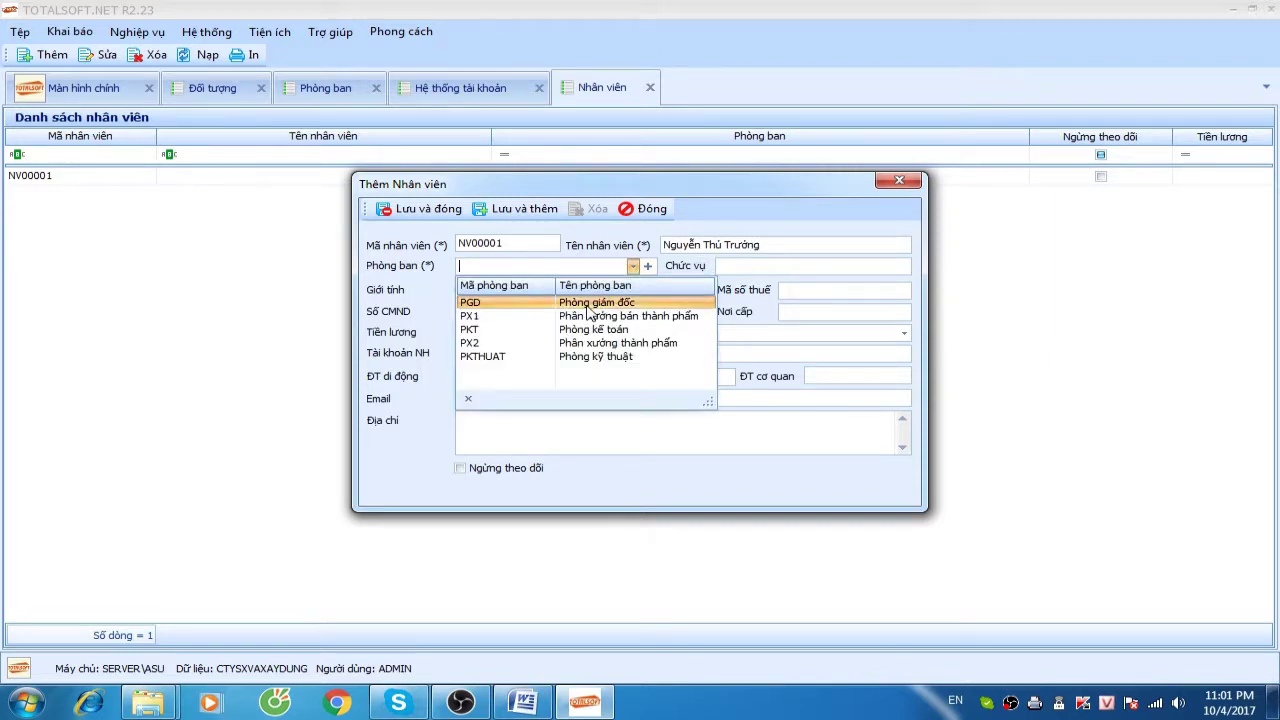
pyautogui.click(590, 303)
# Give the director the title Giám đốc công ty, male gender and salary 9.000.000, and save
pyautogui.click(765, 268)
pyautogui.write('Giám ')
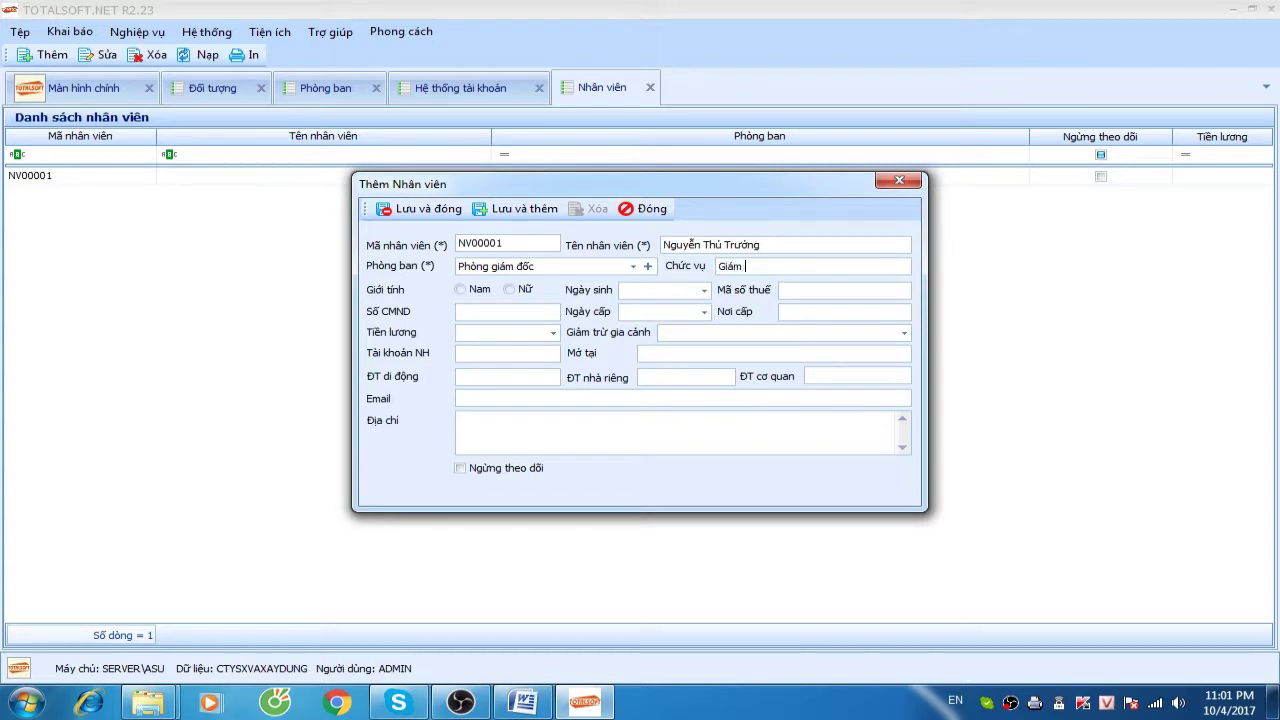
pyautogui.write('đố')
pyautogui.press('BackSpace')
pyautogui.write('ô')
pyautogui.write('c cong t')
pyautogui.click(461, 289)
pyautogui.click(486, 330)
pyautogui.write('9.000.000')
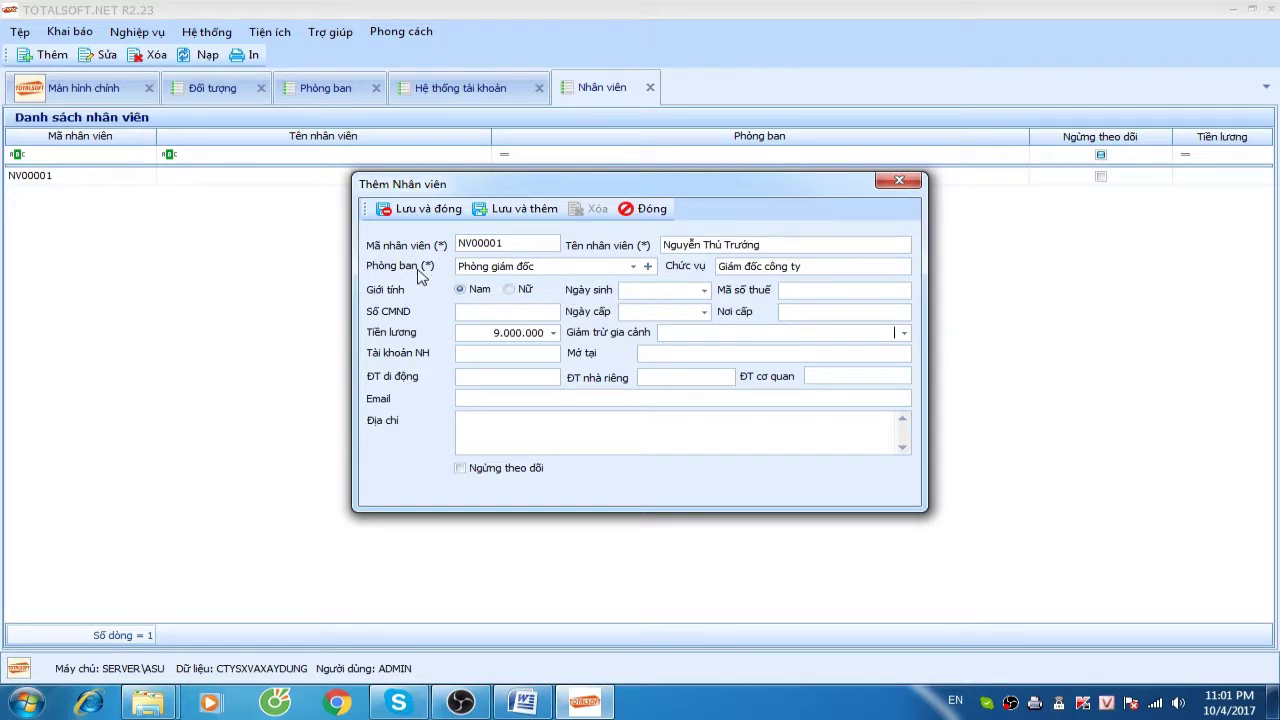
pyautogui.click(427, 218)
# Add a second male employee in Phòng kế toán with the title Kế toán trưởng
pyautogui.hotkey('ctrl', 'n')
pyautogui.click(678, 244)
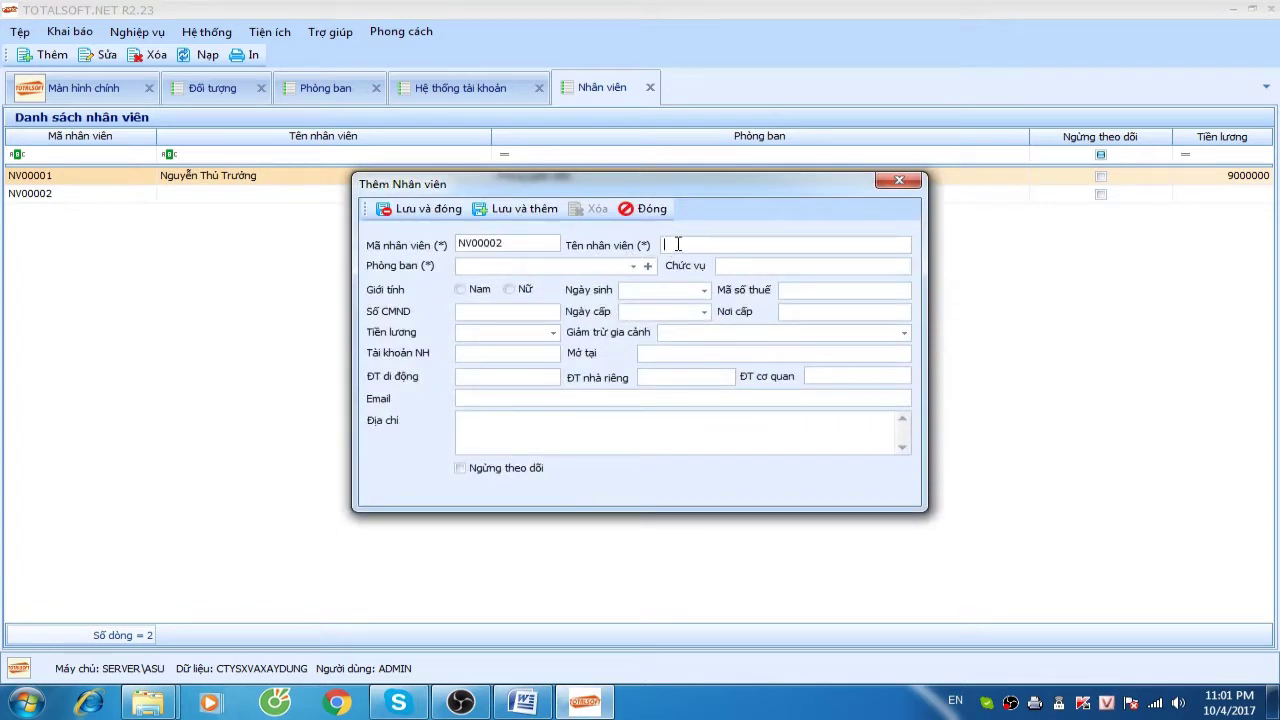
pyautogui.click(633, 266)
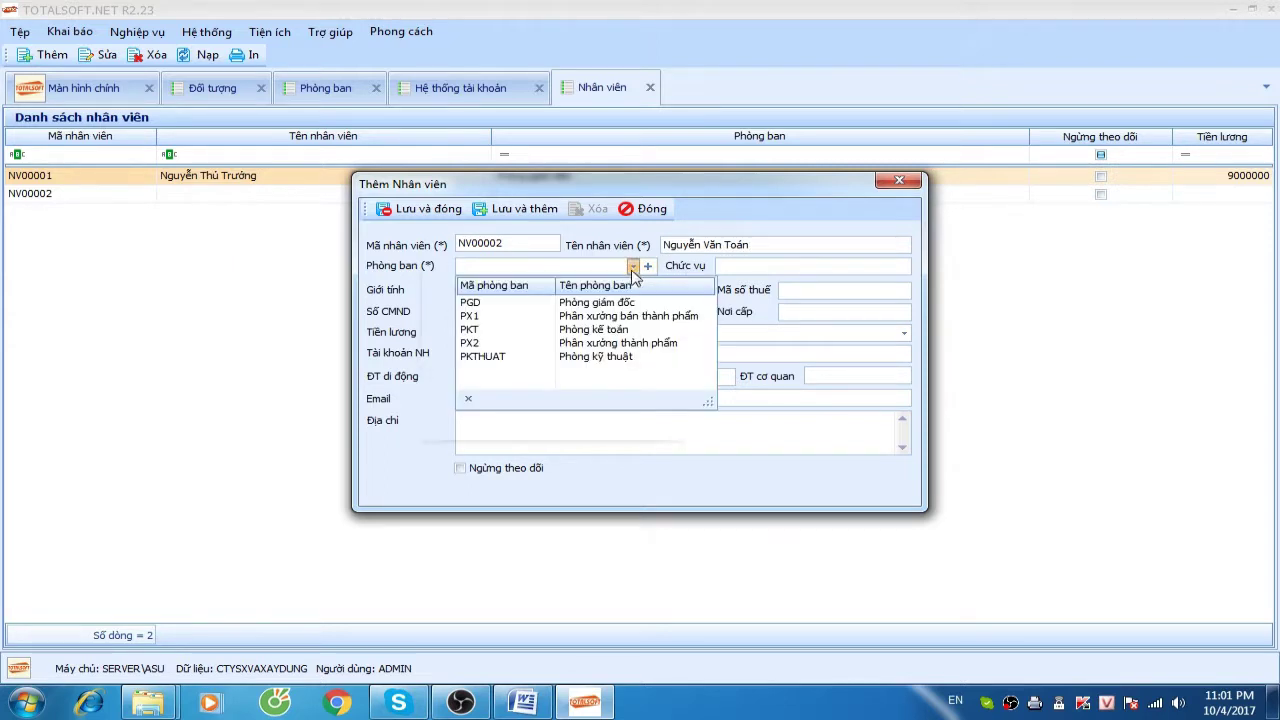
pyautogui.click(598, 331)
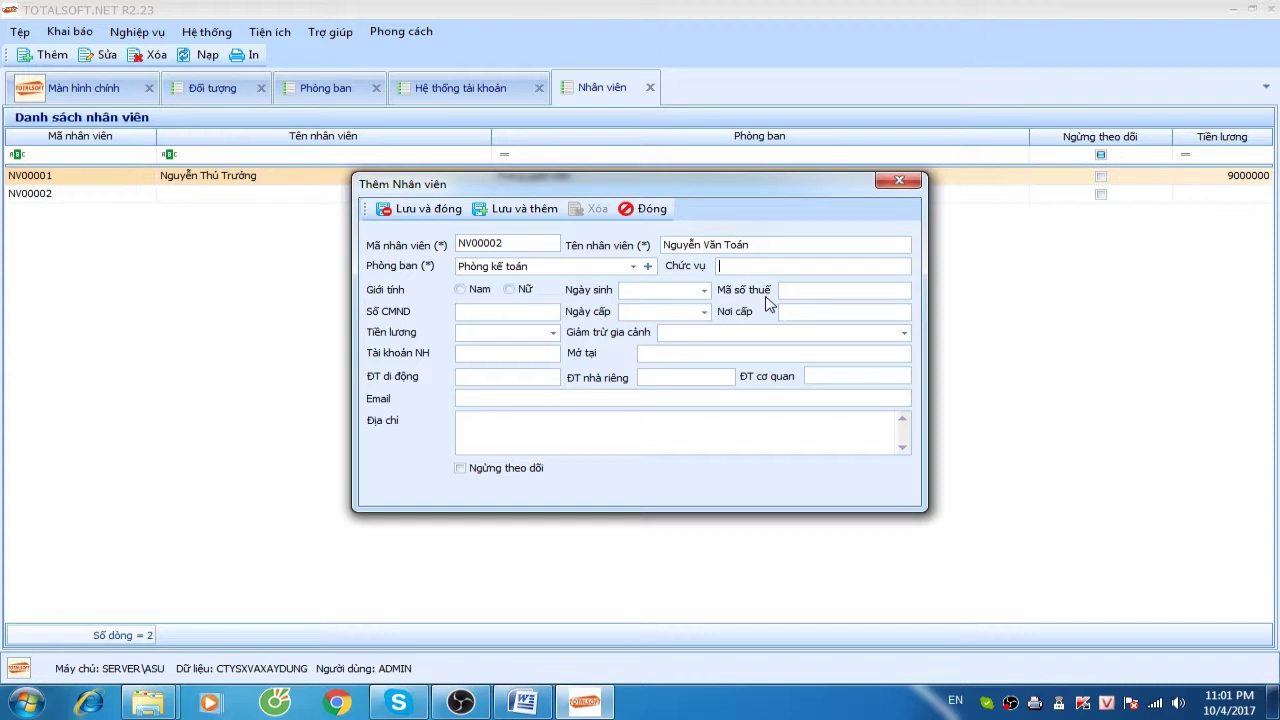
pyautogui.write('Ke')
pyautogui.write(' toán trương')
pyautogui.click(460, 289)
pyautogui.click(432, 214)
# Open the first employee's record and close it without changes
pyautogui.rightClick(272, 238)
pyautogui.click(269, 177)
pyautogui.doubleClick(268, 177)
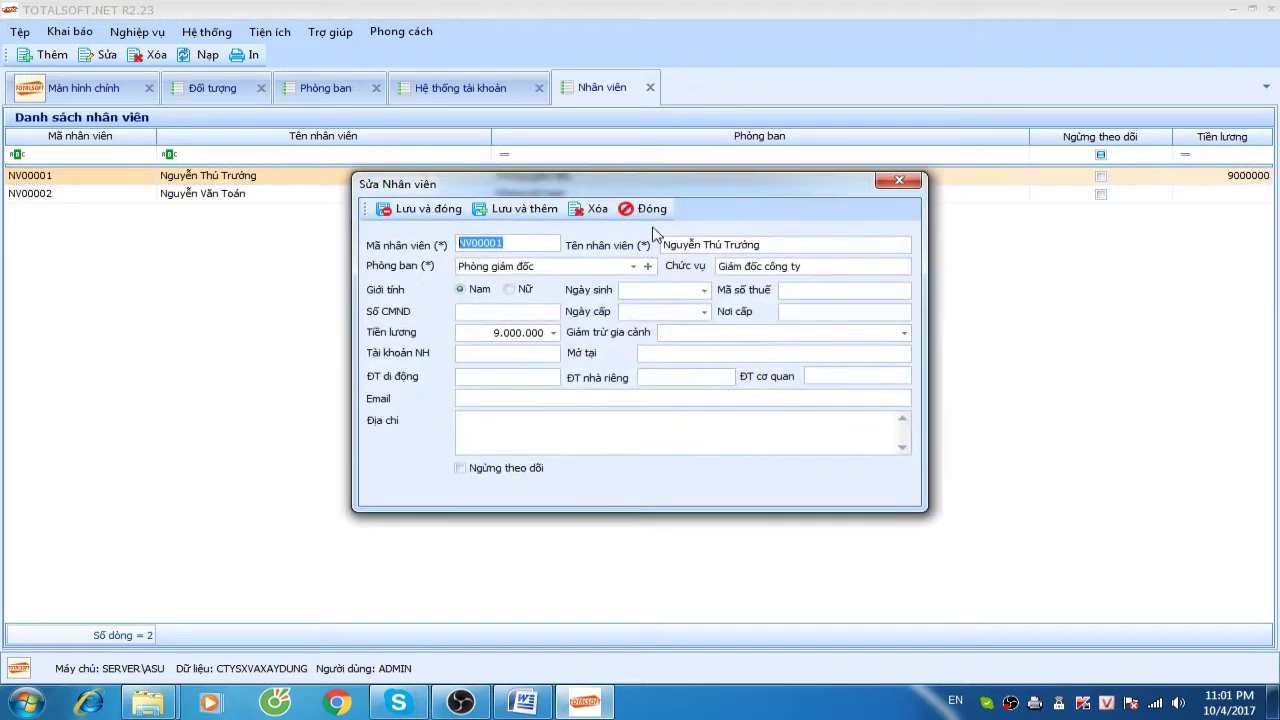
pyautogui.click(645, 207)
# Set NV00002's salary to 6.500.000, save it, and start a new employee record
pyautogui.click(324, 197)
pyautogui.doubleClick(324, 199)
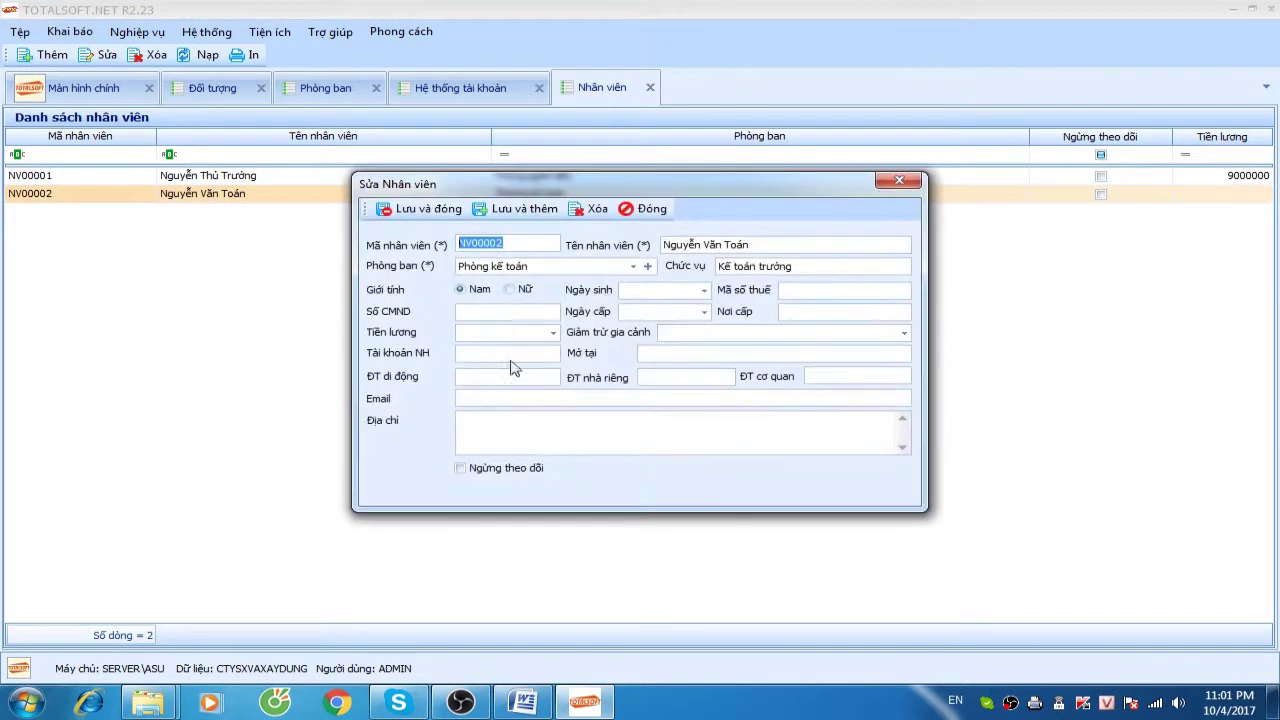
pyautogui.click(517, 328)
pyautogui.write('6.500.000')
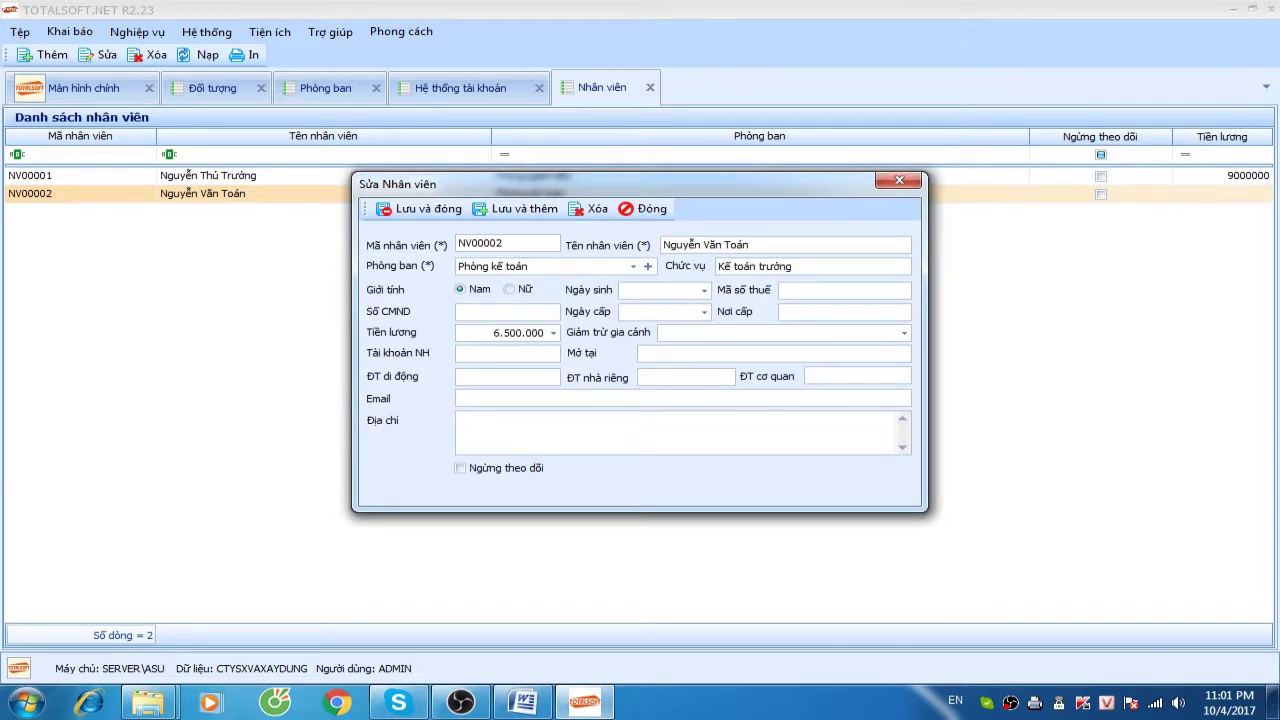
pyautogui.click(427, 211)
pyautogui.rightClick(162, 226)
pyautogui.click(195, 240)
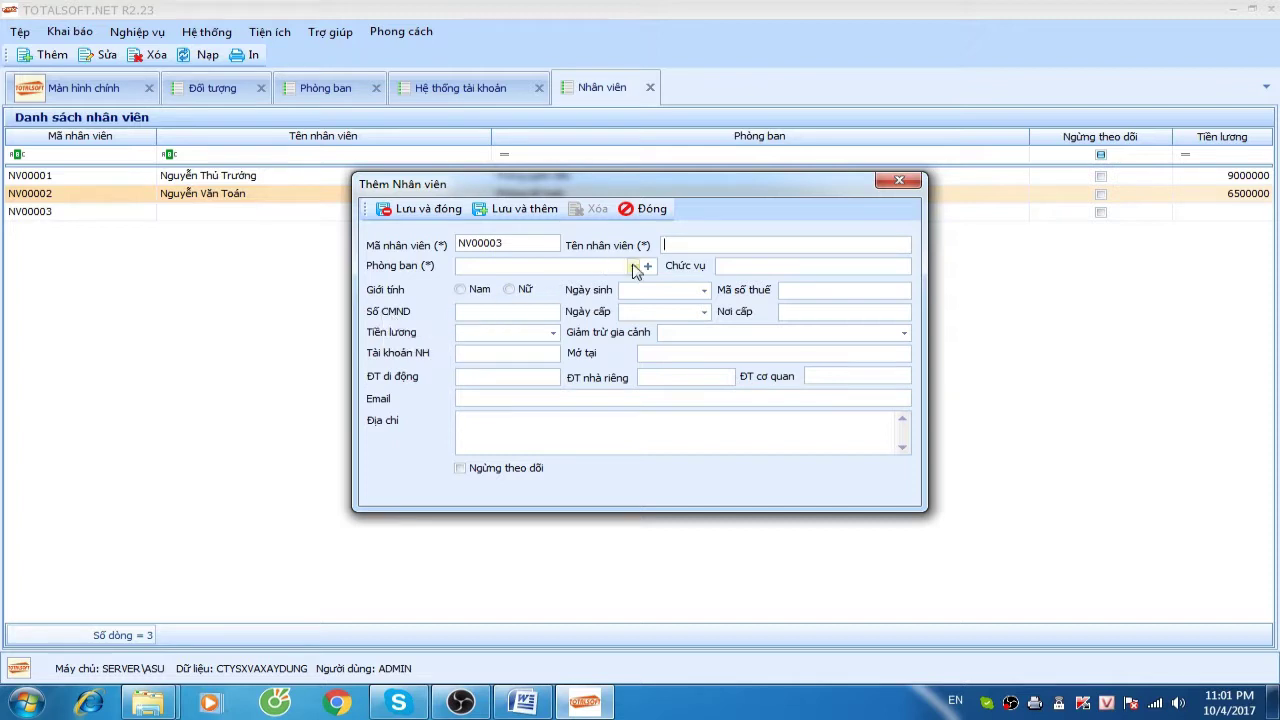
# Save NV00003 as a male employee in Phân xưởng bán thành phẩm earning 3.100.000
pyautogui.click(633, 266)
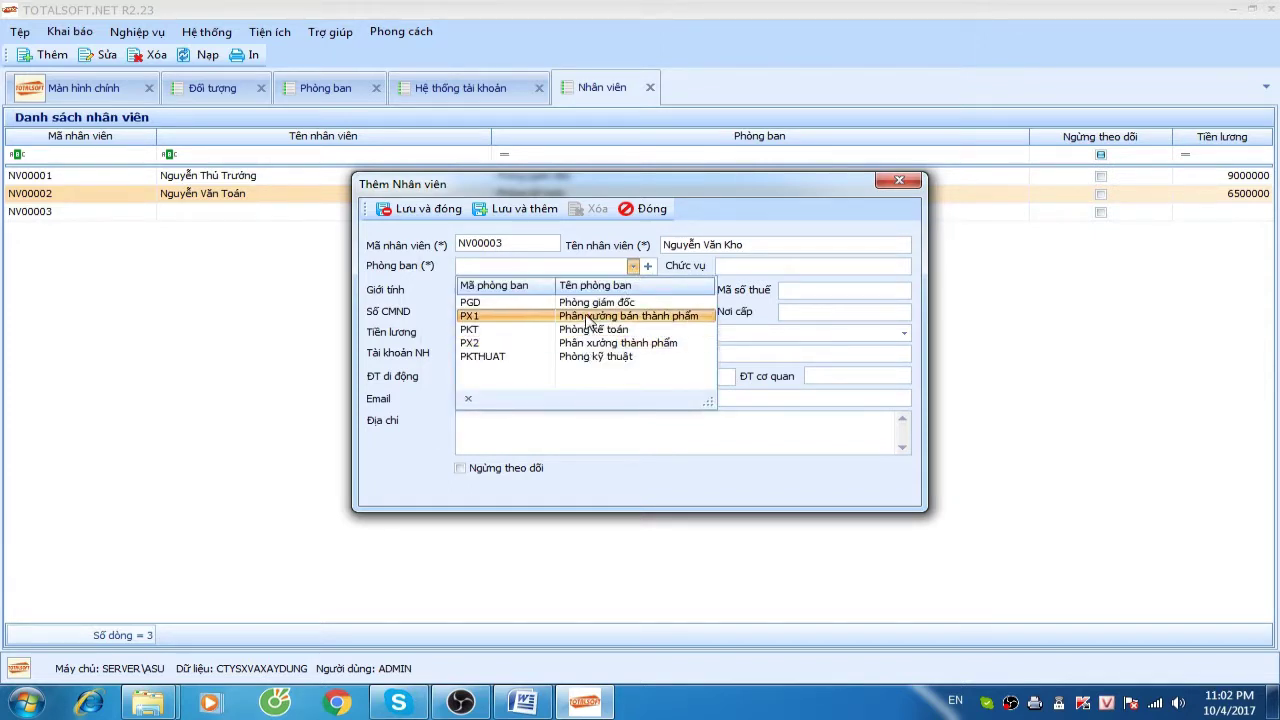
pyautogui.click(588, 318)
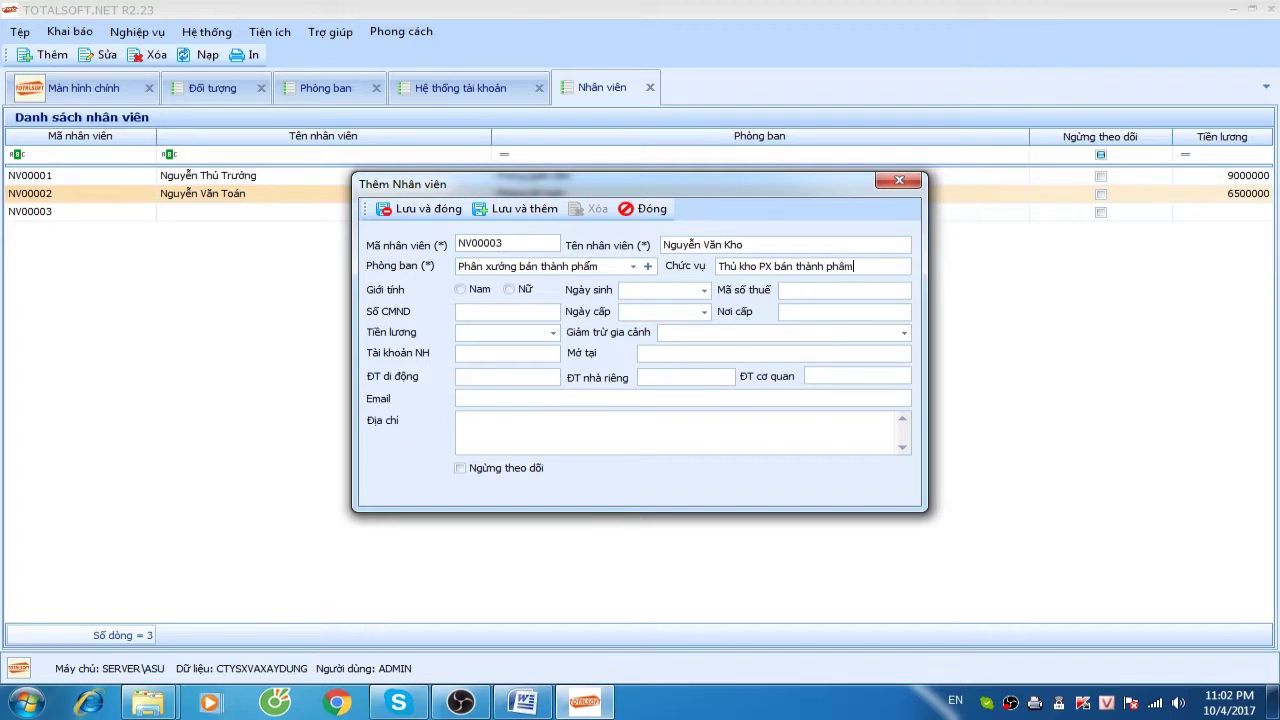
pyautogui.click(478, 289)
pyautogui.click(476, 335)
pyautogui.write('3.100.000')
pyautogui.click(430, 210)
# Start a fourth employee record with the employee's name, assigned to Phân xưởng thành phẩm
pyautogui.rightClick(205, 255)
pyautogui.click(265, 273)
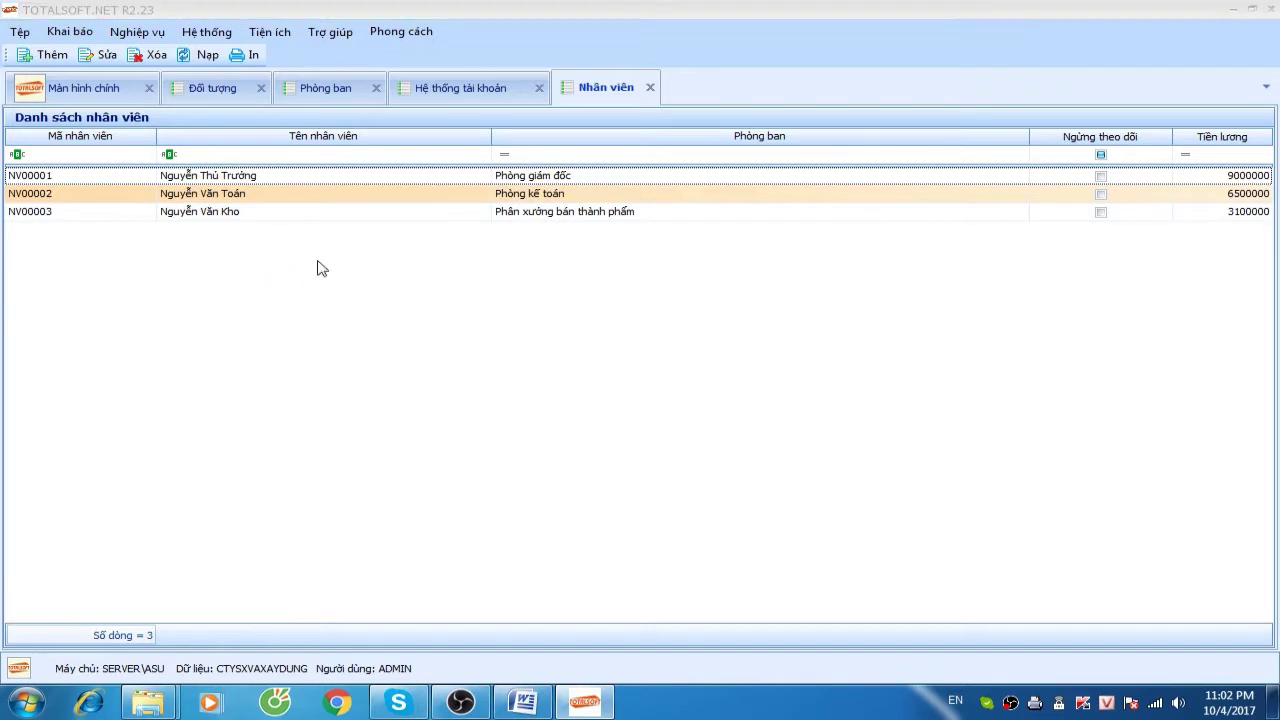
pyautogui.click(711, 247)
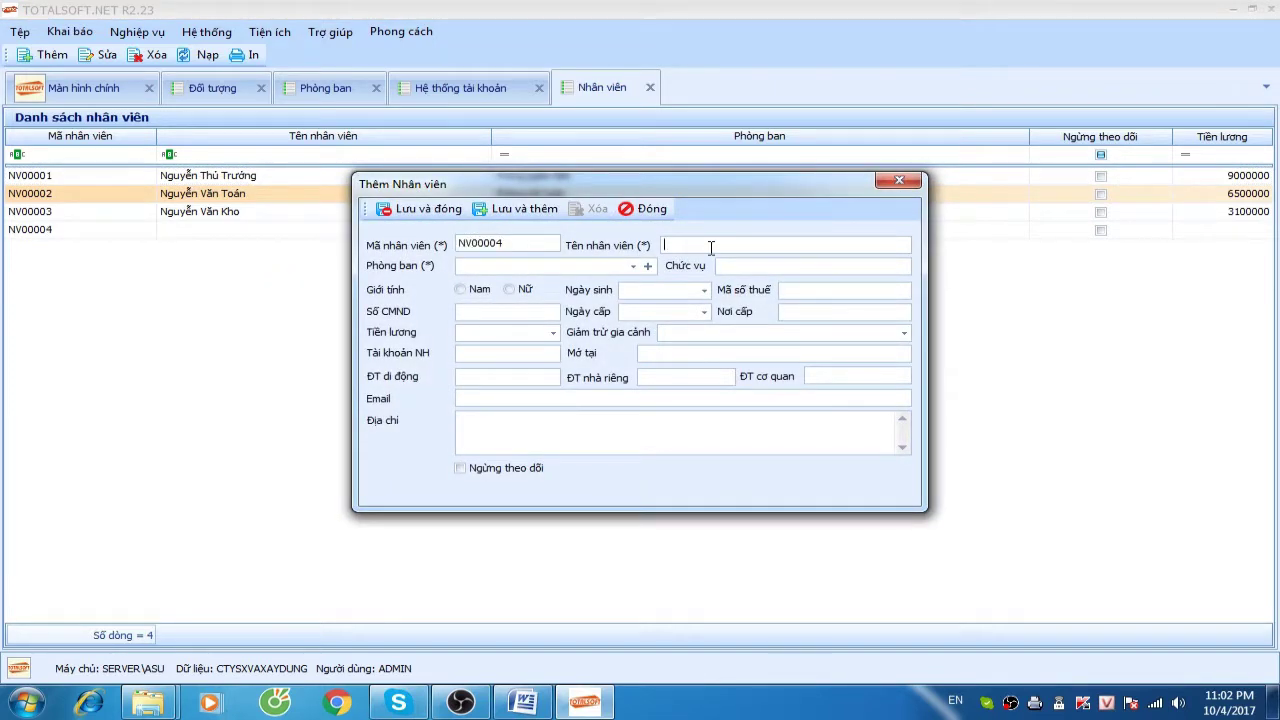
pyautogui.write('E')
pyautogui.press('BackSpace')
pyautogui.press('BackSpace')
pyautogui.write('e Thi')
pyautogui.click(633, 266)
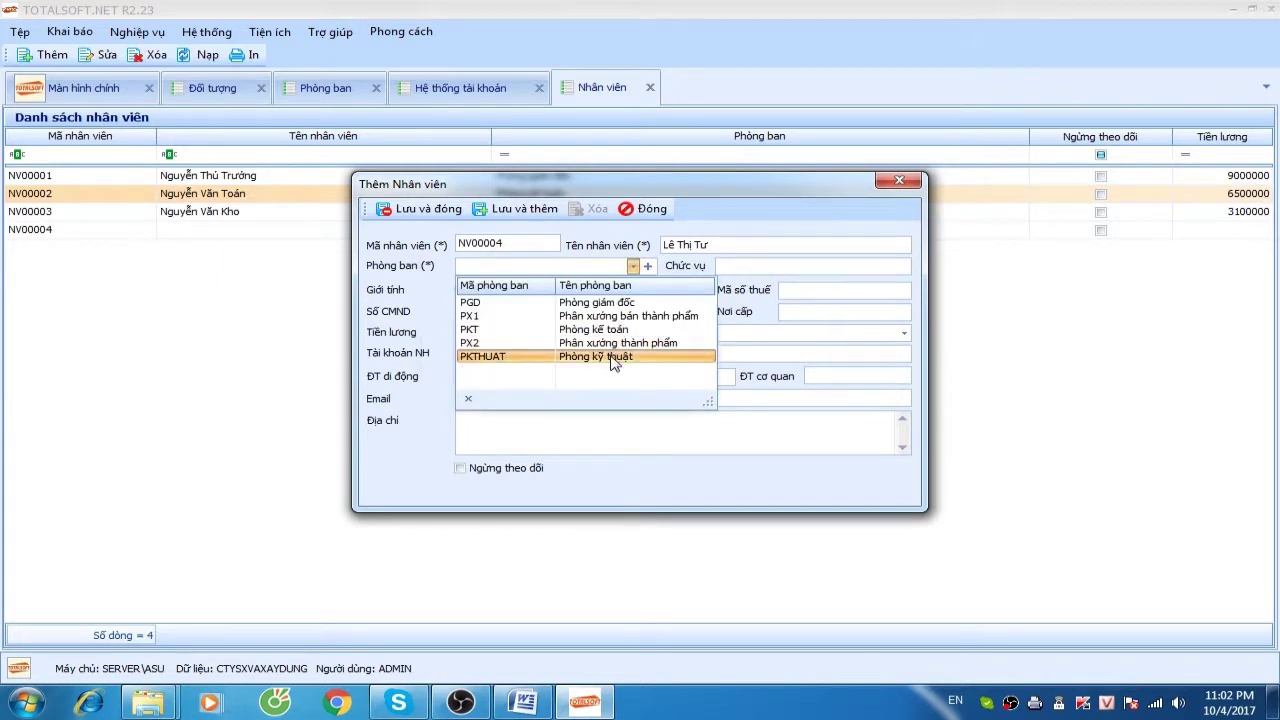
pyautogui.click(616, 343)
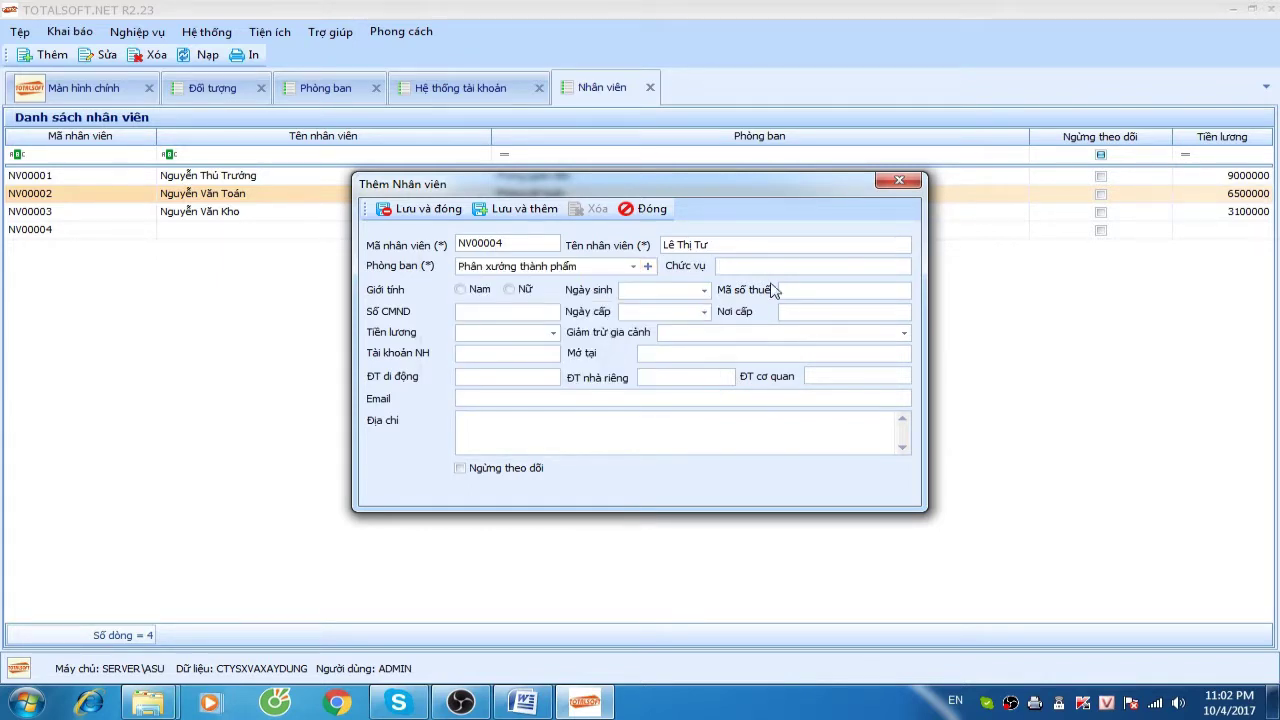
# Give NV00004 the title Thủ kho PX, female gender and salary 3.100.000, and save
pyautogui.write('Thú kho PX2')
pyautogui.click(509, 289)
pyautogui.click(498, 330)
pyautogui.write('3.100.000')
pyautogui.click(418, 209)
pyautogui.rightClick(298, 274)
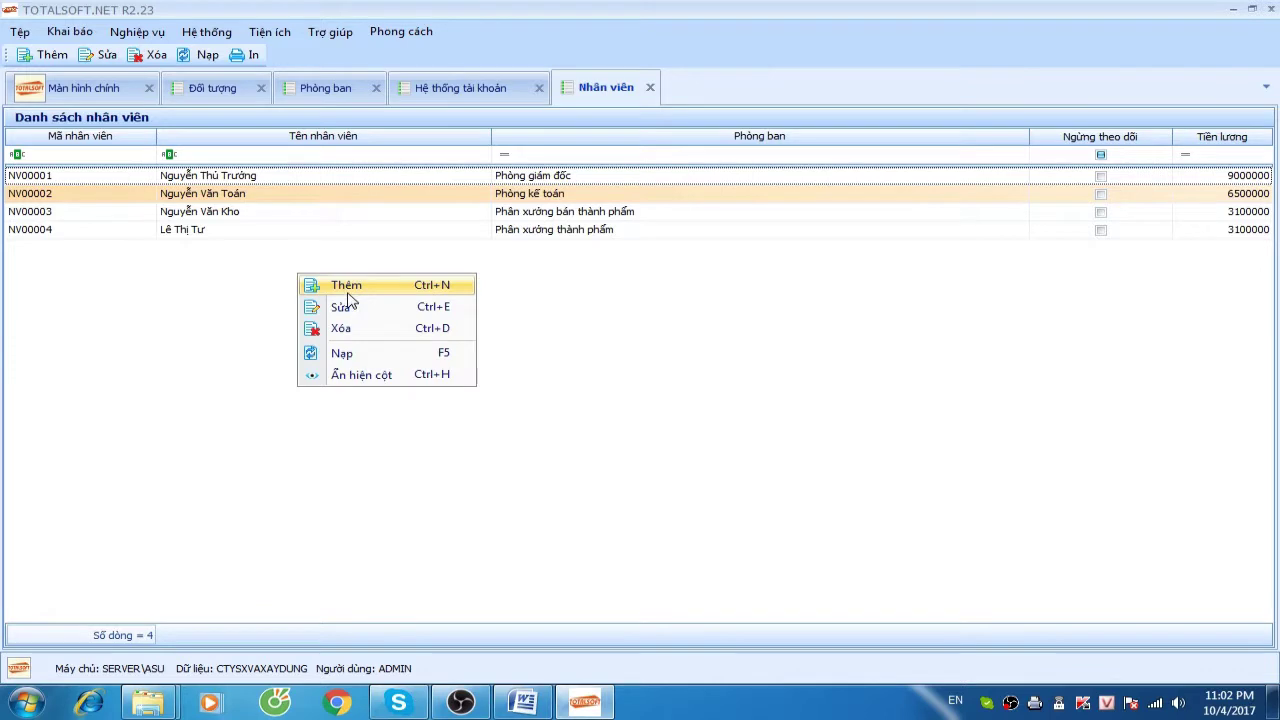
# Add NV00005 as Chuyên Viên kiểm định in Phòng kỹ thuật with salary 5500000
pyautogui.click(347, 288)
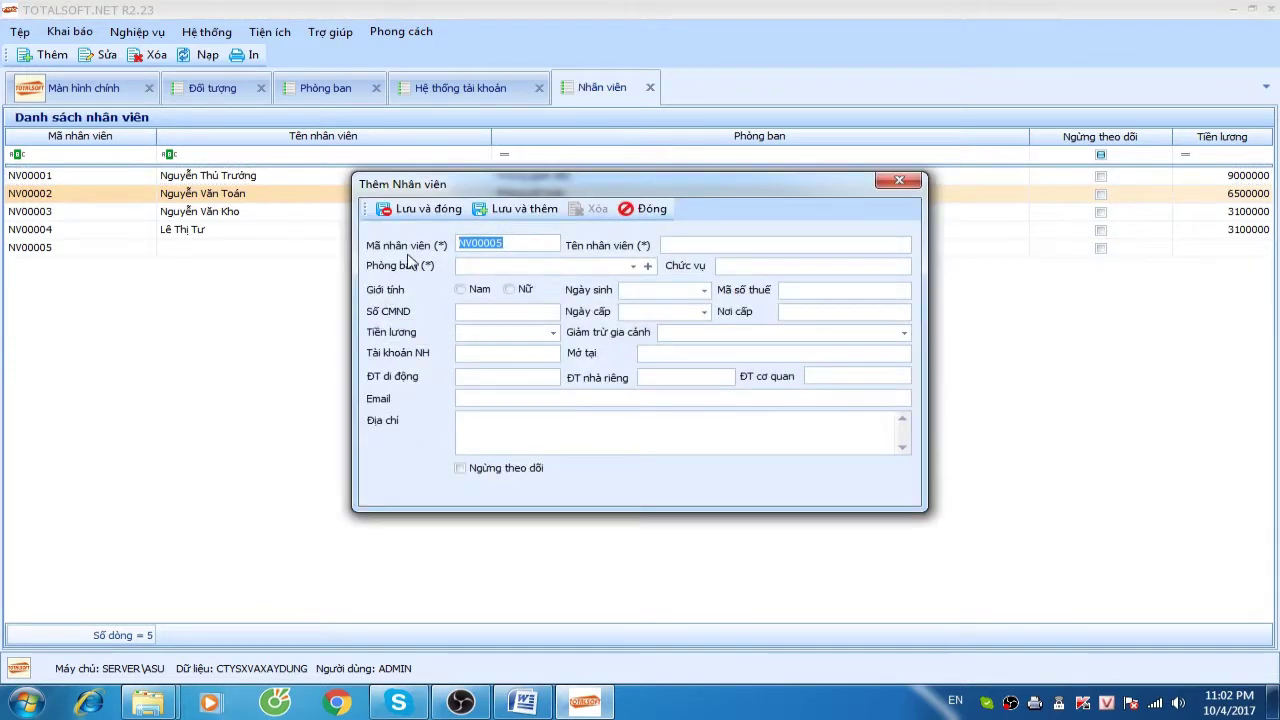
pyautogui.click(665, 245)
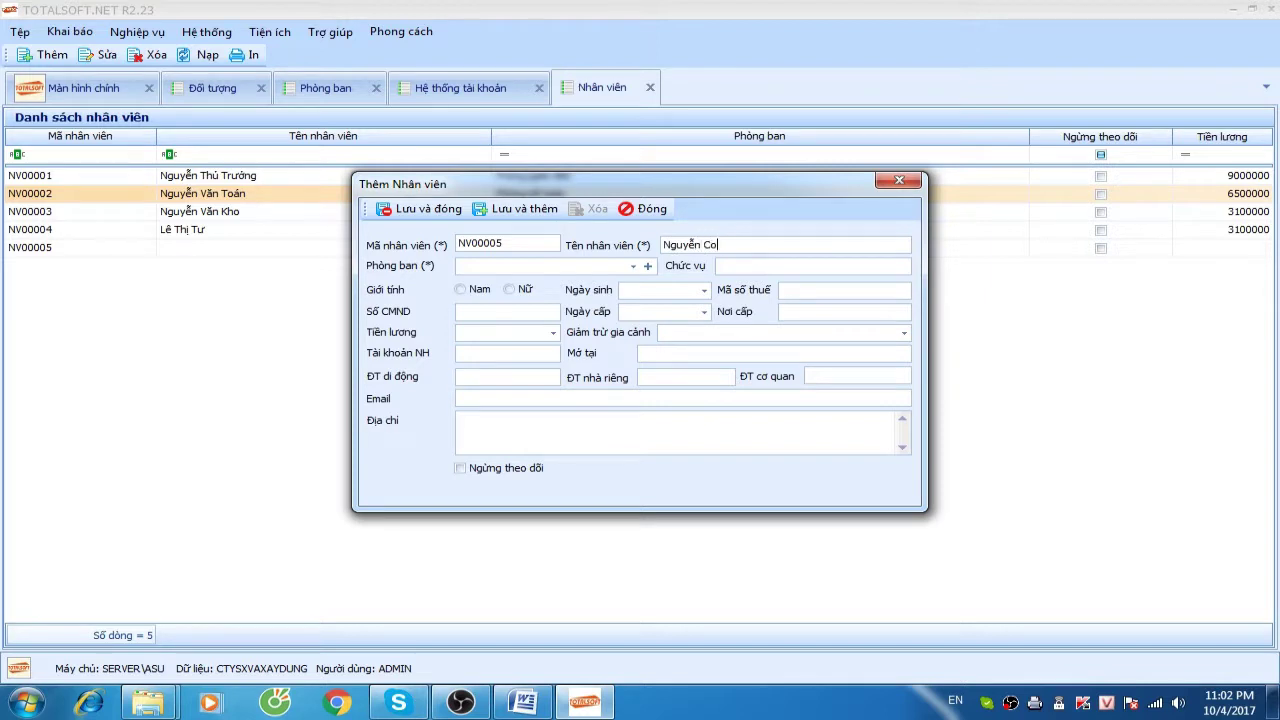
pyautogui.press('Tab')
pyautogui.click(632, 266)
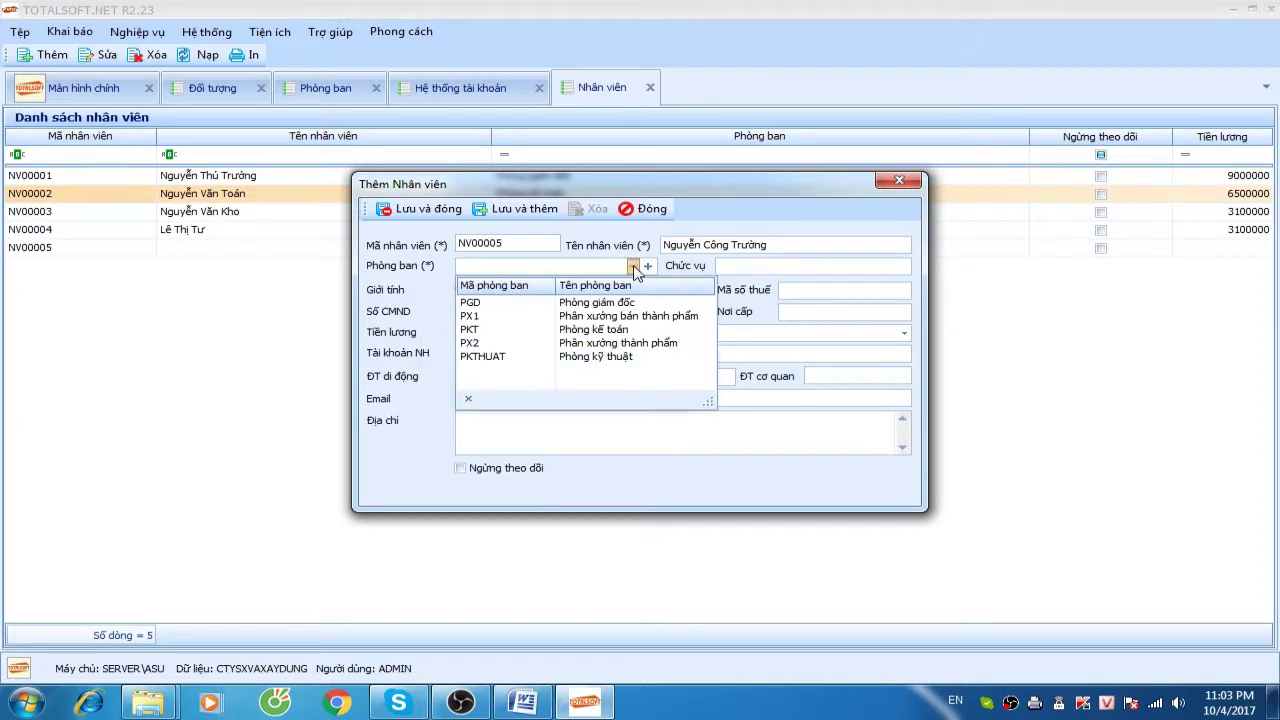
pyautogui.click(614, 358)
pyautogui.press('Tab')
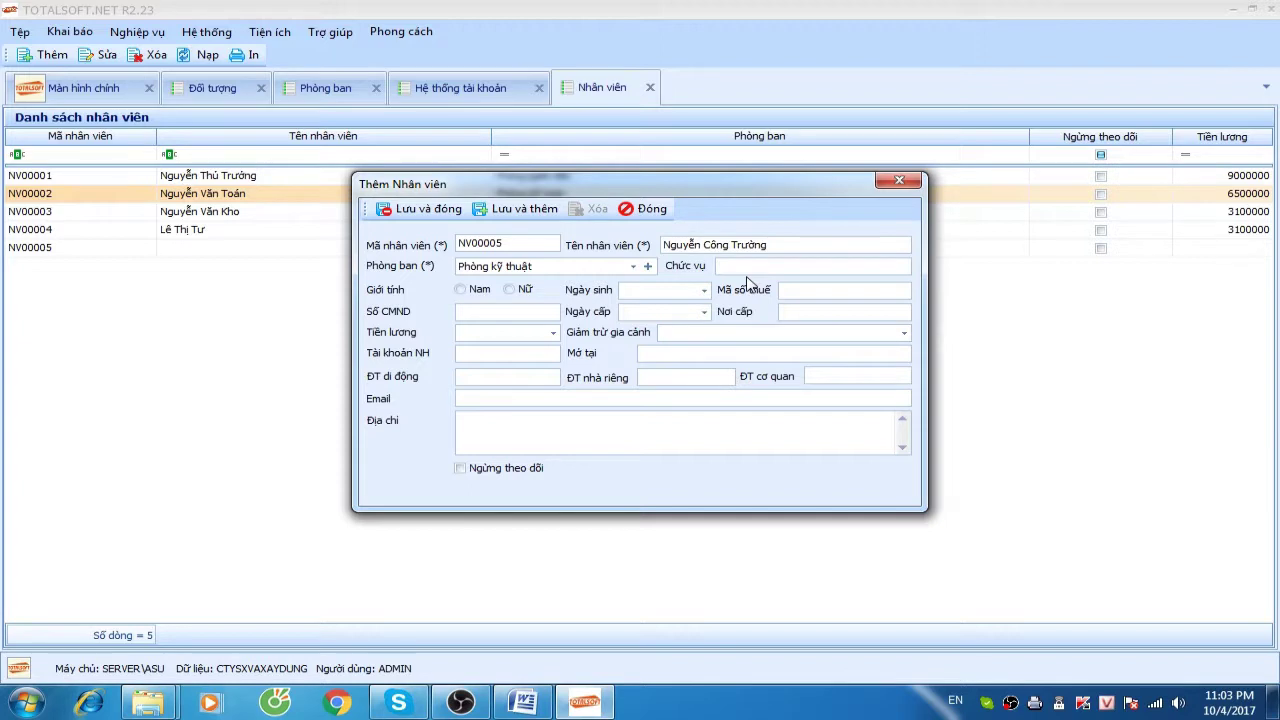
pyautogui.write('Chuyên Viên kiểm định')
pyautogui.click(483, 336)
pyautogui.write('5500000')
pyautogui.click(418, 208)
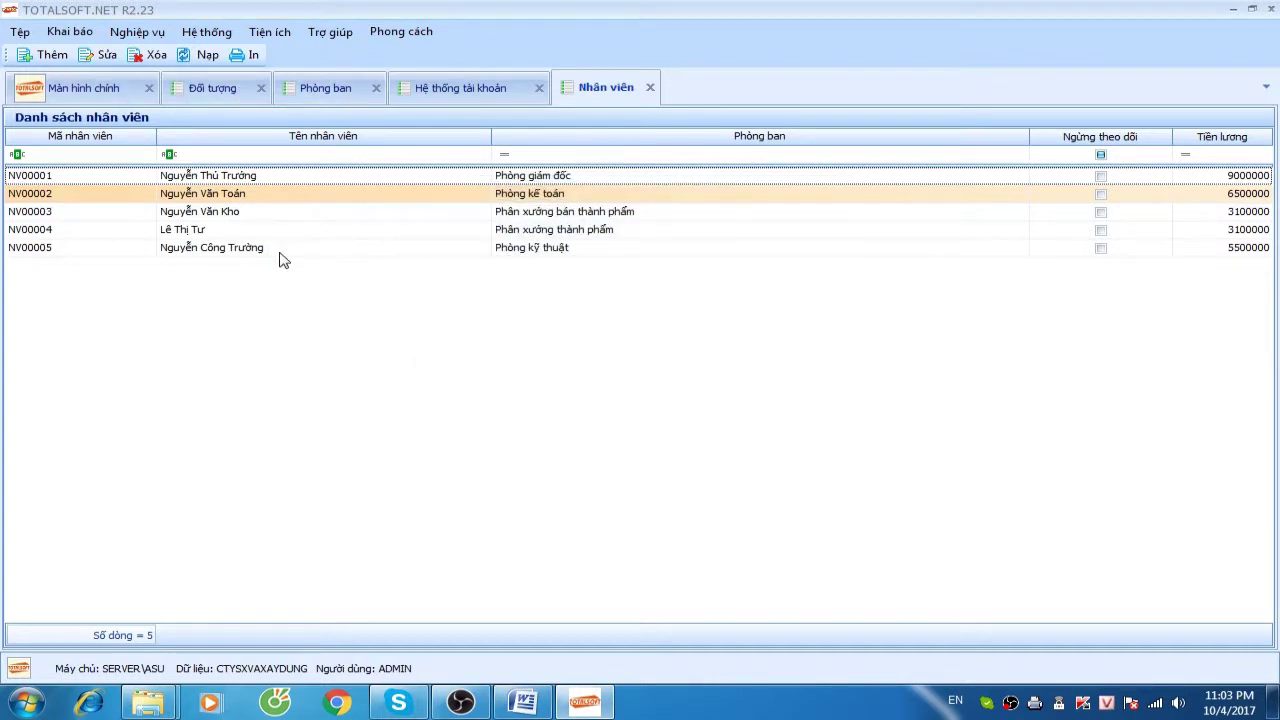
pyautogui.click(85, 33)
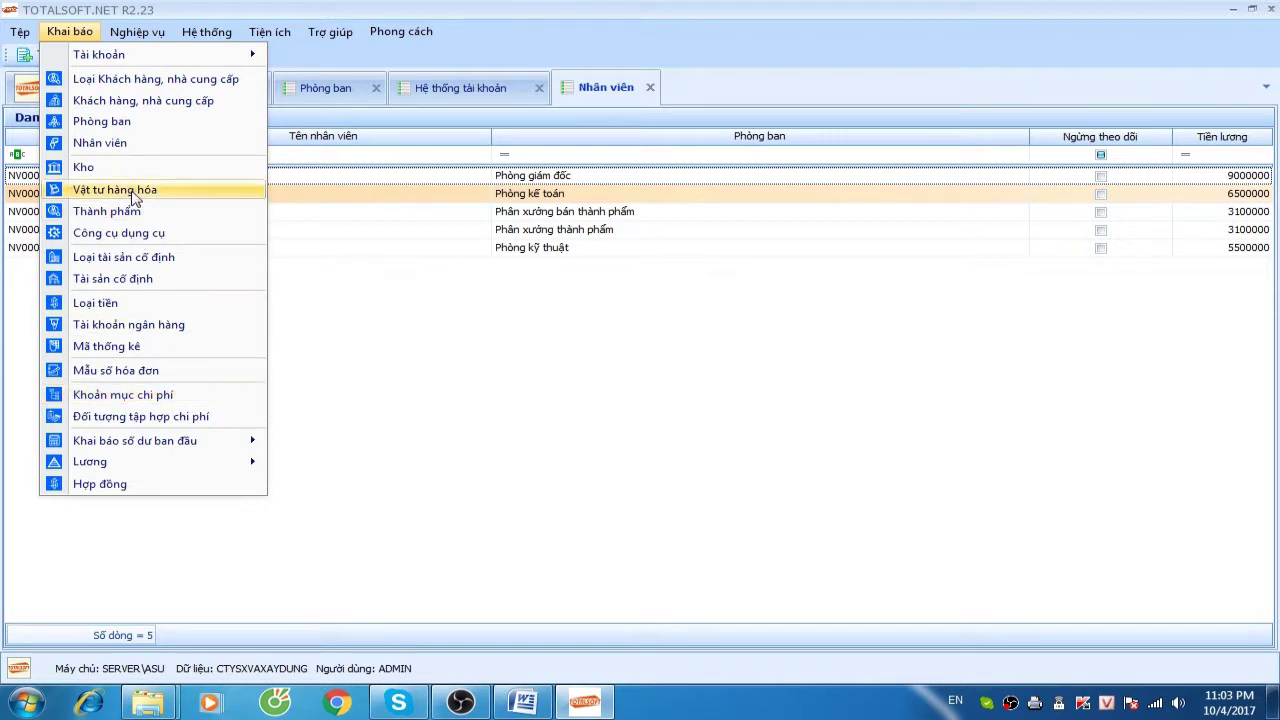
# In the warehouse list, add warehouse KCT01 Kho công trình đập phà lài
pyautogui.click(123, 168)
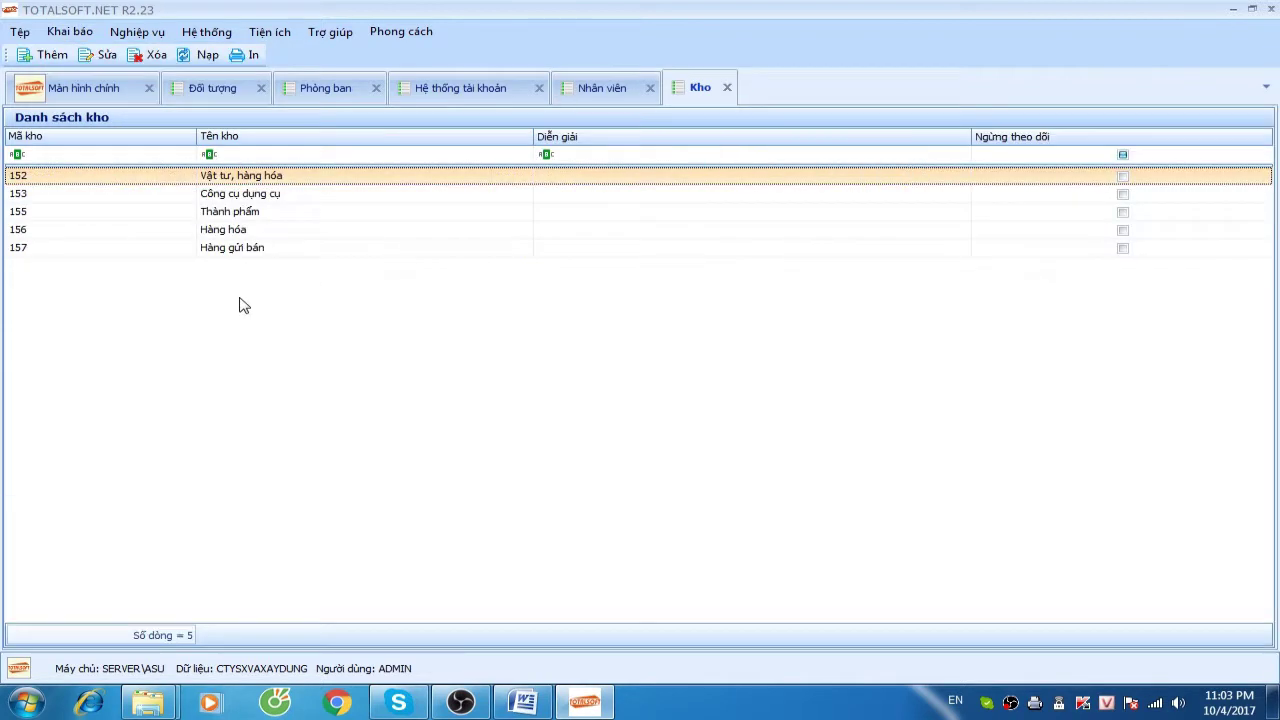
pyautogui.rightClick(246, 278)
pyautogui.click(270, 283)
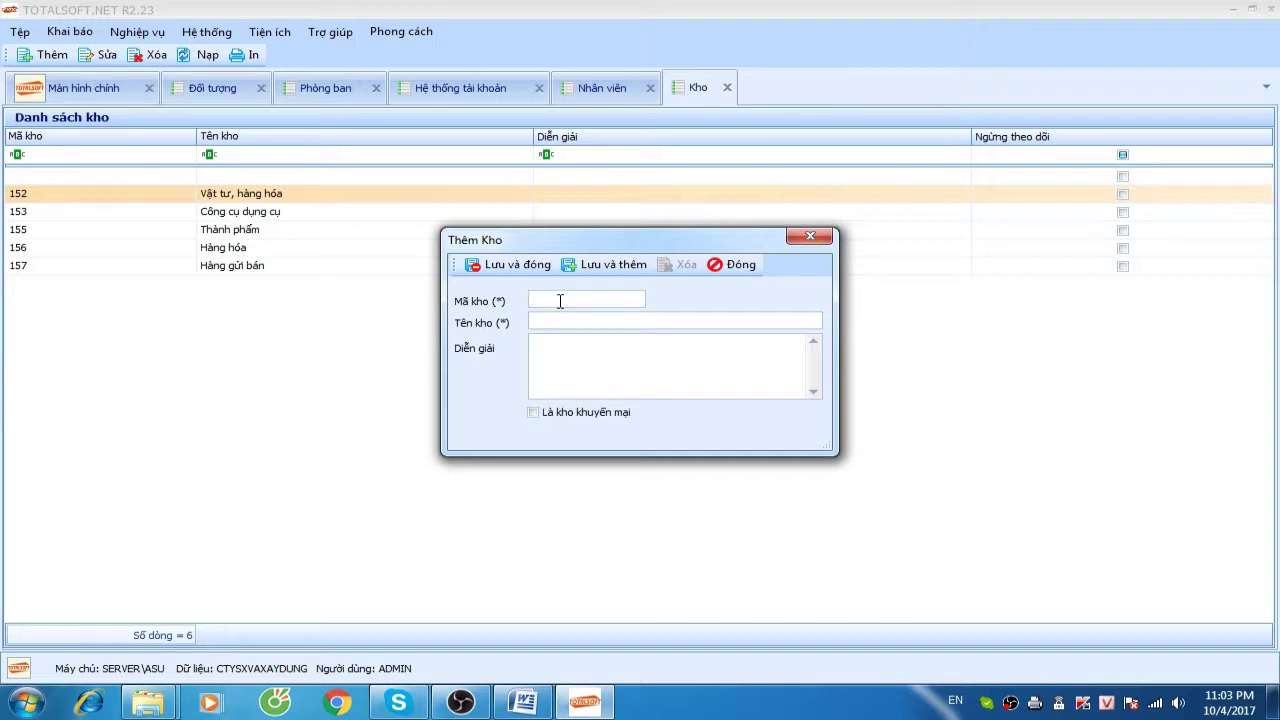
pyautogui.write('KCT01')
pyautogui.press('Tab')
pyautogui.write('Kho công trinh đậppha lài')
pyautogui.click(508, 264)
# Add warehouse KCT02 Kho công trình Cầu diễn
pyautogui.rightClick(294, 345)
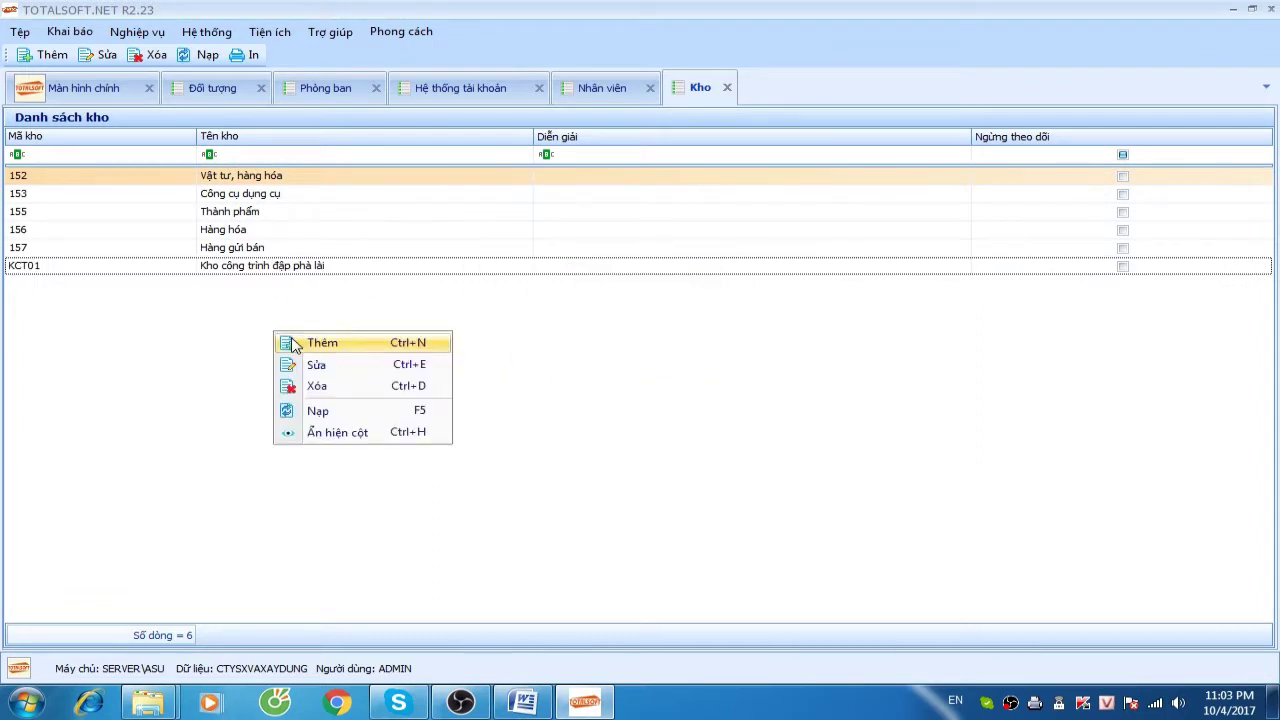
pyautogui.click(294, 345)
pyautogui.write('KCT02')
pyautogui.press('Tab')
pyautogui.write('Kho công trình')
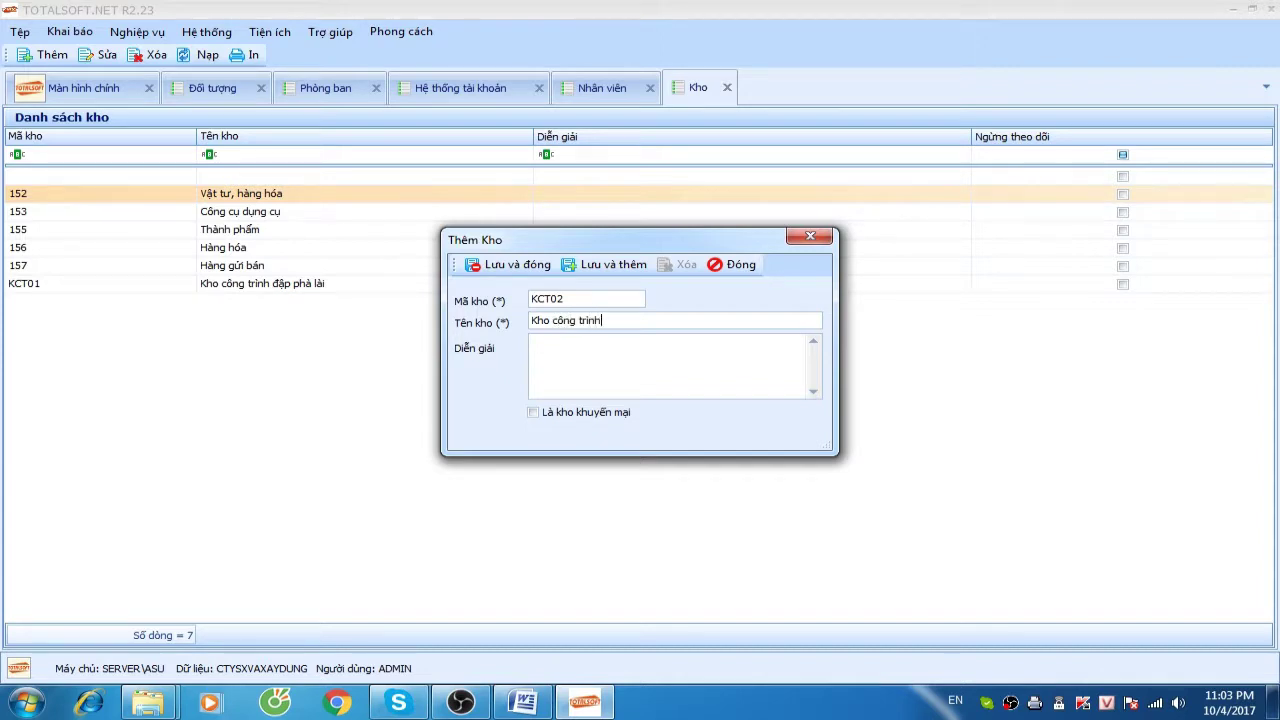
pyautogui.write(' Cầu diễn')
pyautogui.click(510, 265)
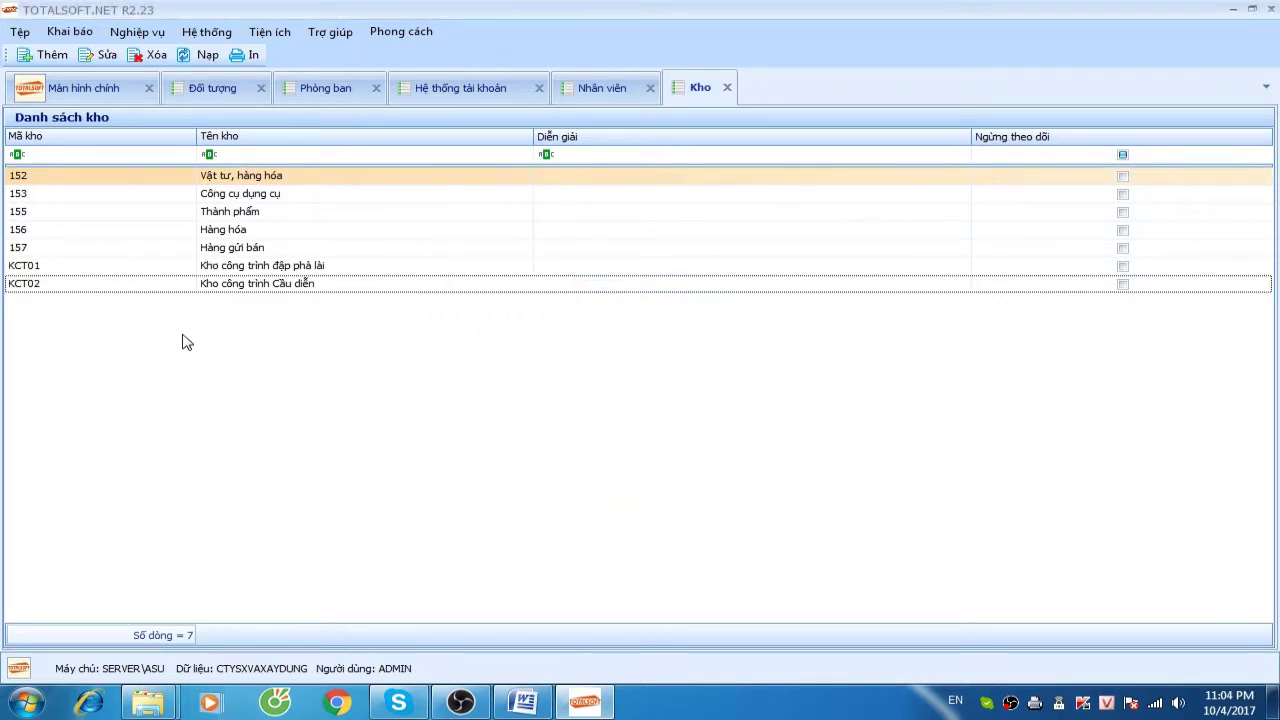
pyautogui.click(88, 34)
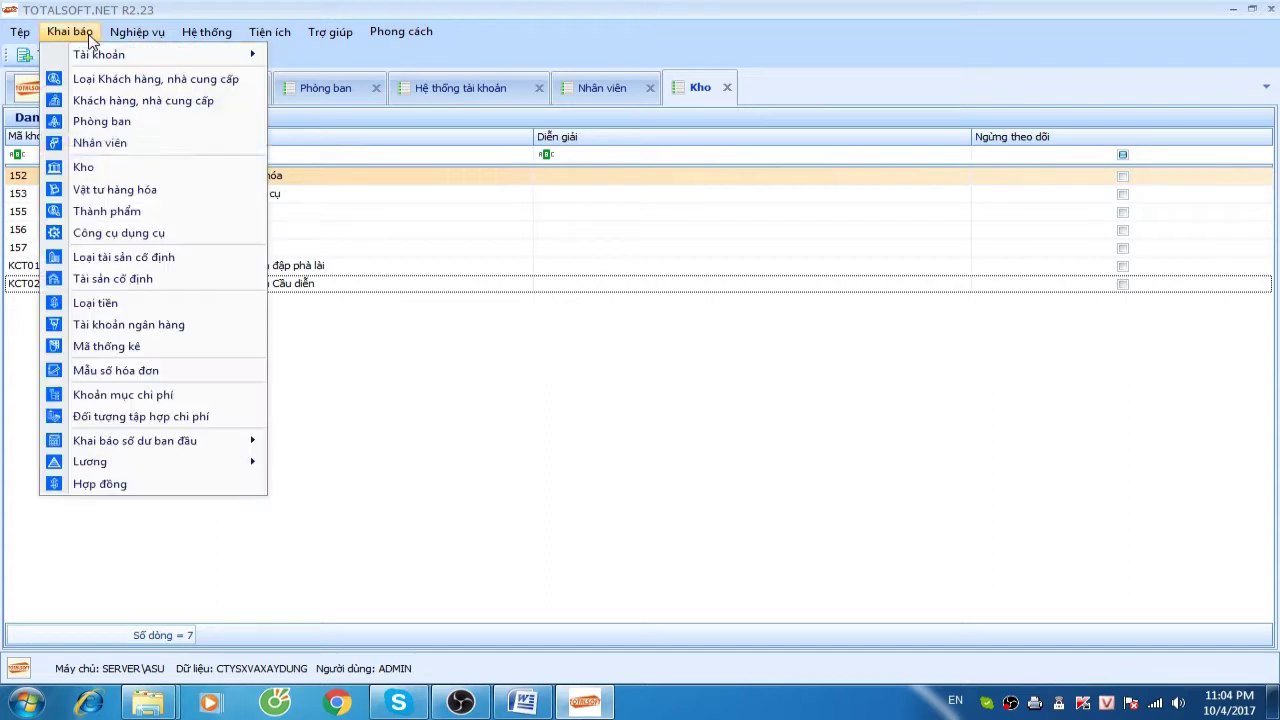
# Start a new material named Thuốc Nổ in warehouse 152, classified as Nguyên liệu, vật liệu
pyautogui.click(143, 192)
pyautogui.rightClick(310, 229)
pyautogui.click(340, 239)
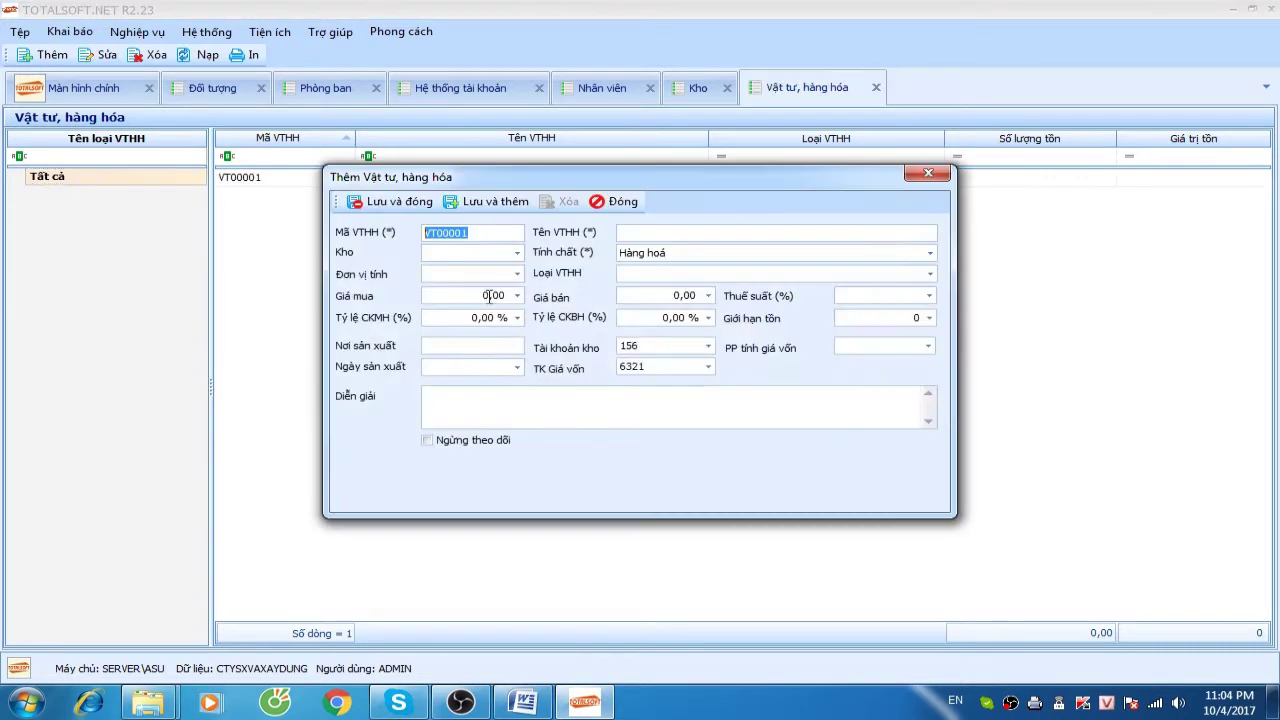
pyautogui.click(621, 238)
pyautogui.write('Thuốc Nổ')
pyautogui.press('Tab')
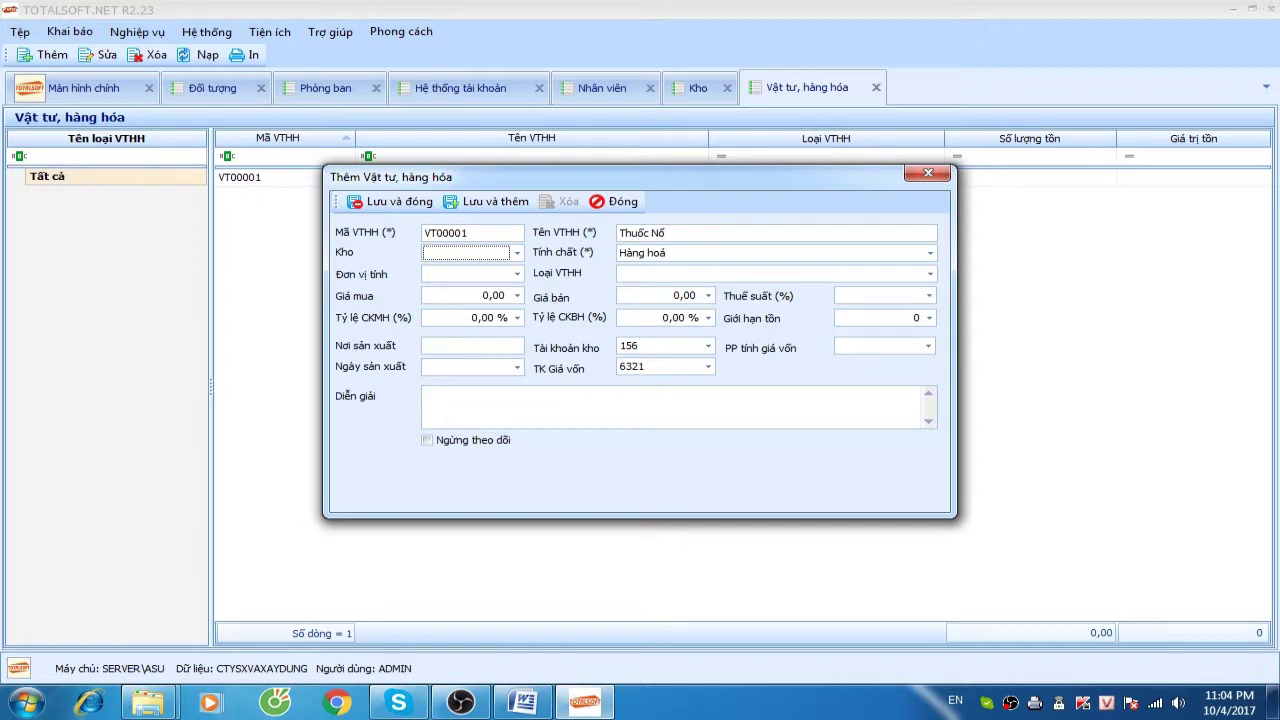
pyautogui.click(516, 253)
pyautogui.click(490, 329)
pyautogui.click(680, 258)
pyautogui.click(677, 285)
# Set unit Kg, complete the name as Thuốc Nổ TNT, choose Bình quân cuối kỳ costing, and save
pyautogui.write('K')
pyautogui.write('Kg')
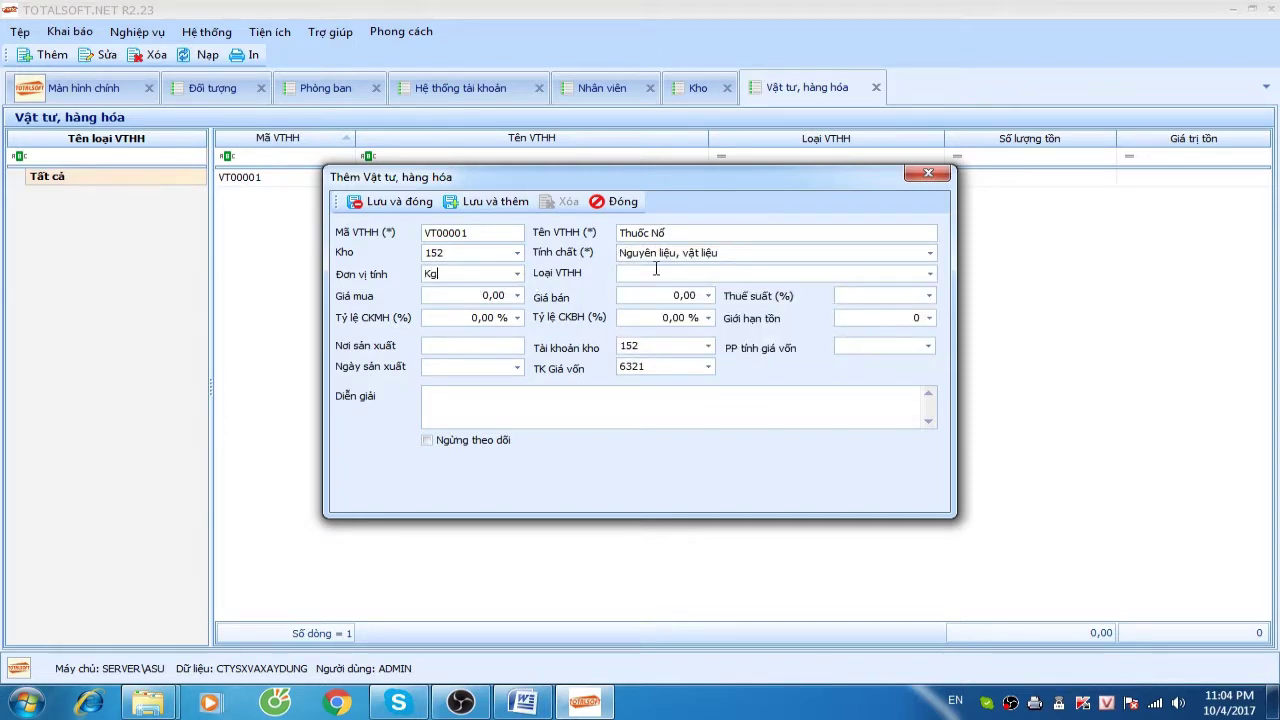
pyautogui.click(691, 232)
pyautogui.write('TNT')
pyautogui.click(466, 252)
pyautogui.click(852, 347)
pyautogui.click(866, 379)
pyautogui.click(652, 273)
pyautogui.click(468, 257)
pyautogui.click(373, 252)
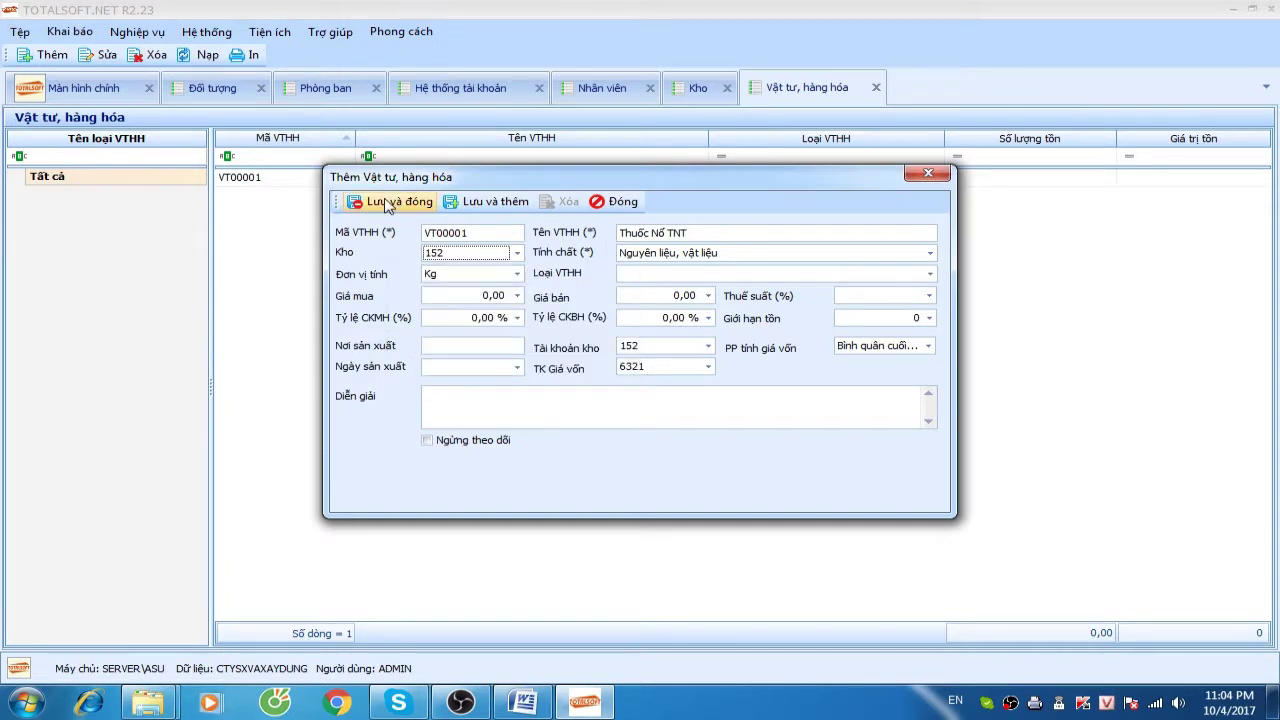
pyautogui.click(390, 202)
# Add a second material, Dầu Diezel, stored in warehouse 152
pyautogui.rightClick(297, 220)
pyautogui.click(330, 231)
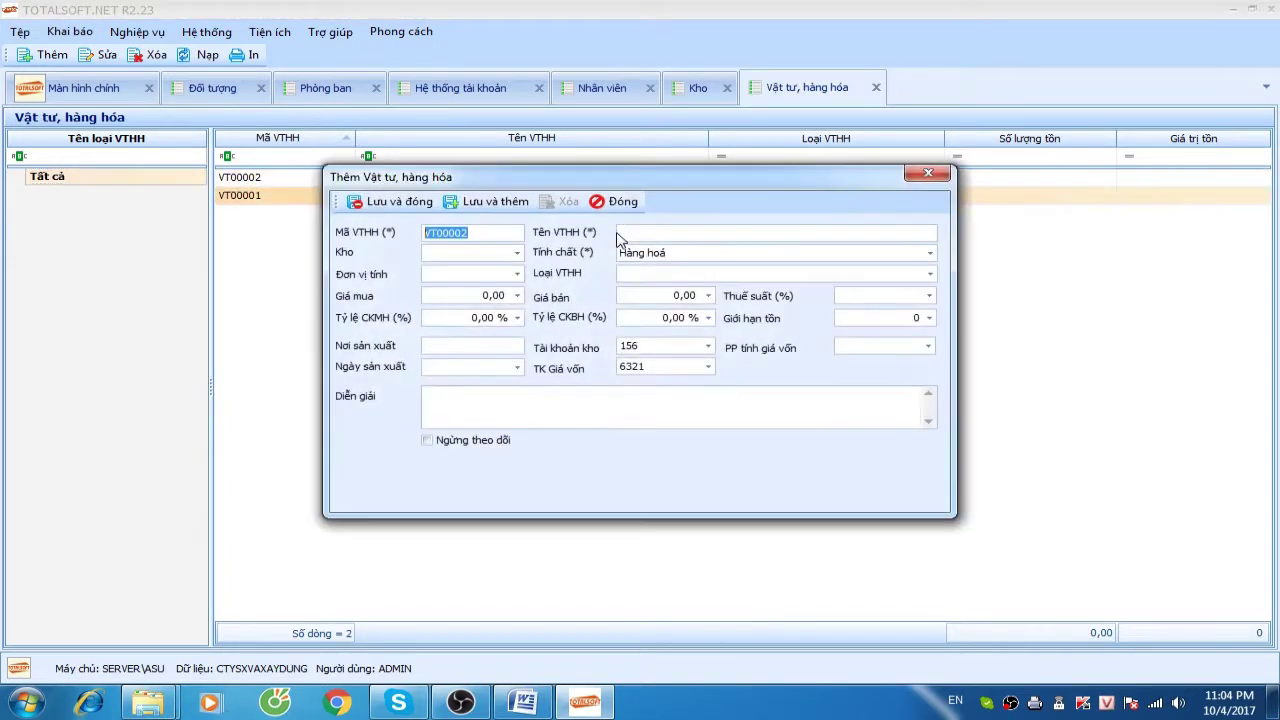
pyautogui.click(638, 233)
pyautogui.write('Dầu')
pyautogui.write(' Die')
pyautogui.write('sel')
pyautogui.write('el')
pyautogui.click(466, 252)
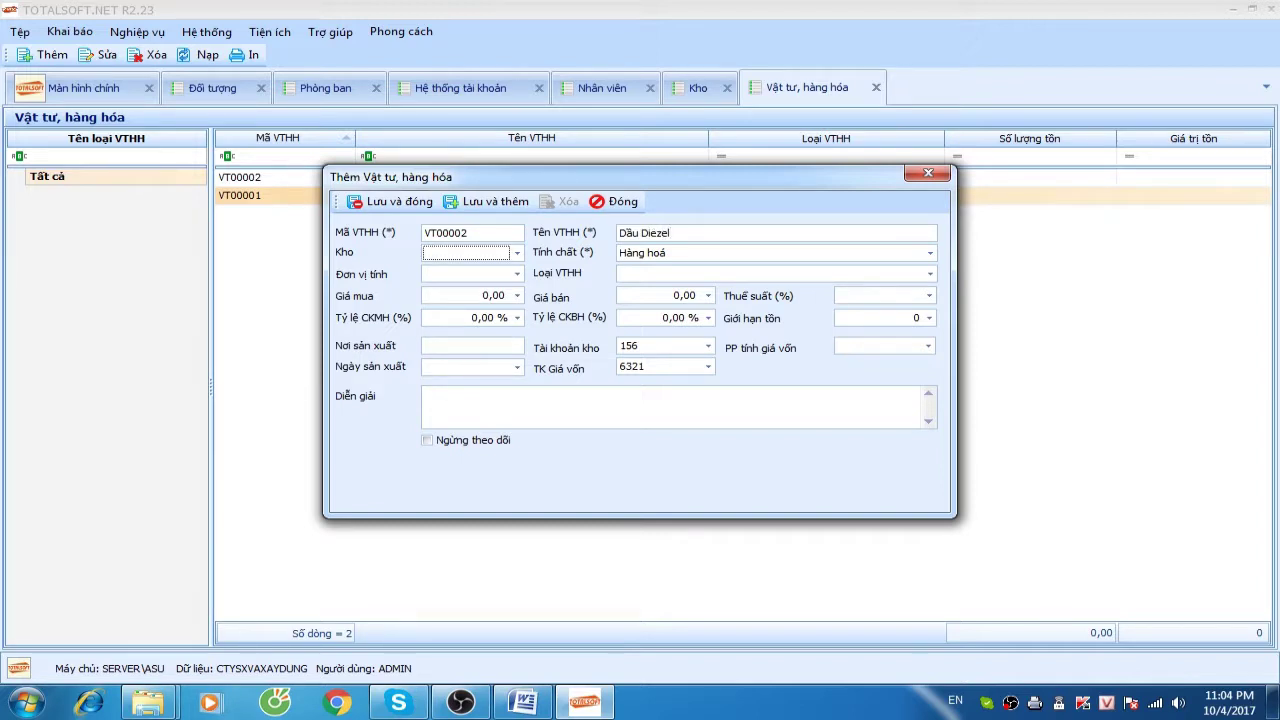
pyautogui.click(517, 252)
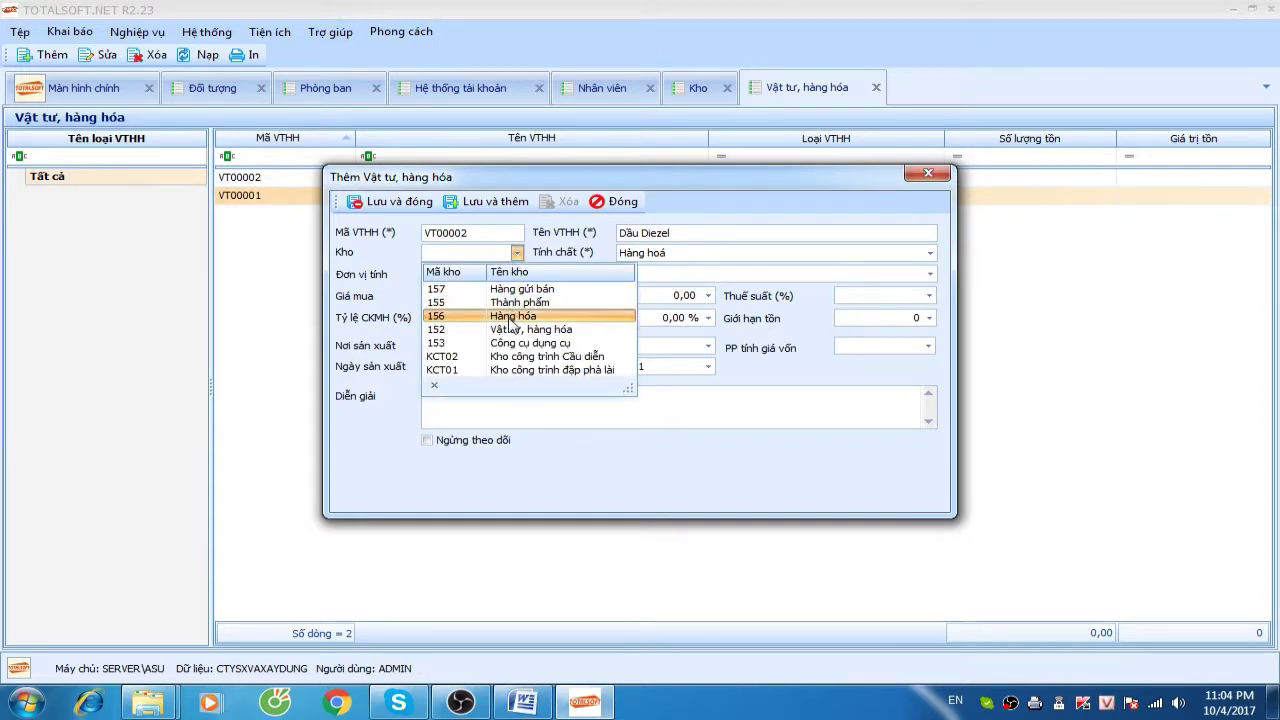
pyautogui.click(510, 330)
# Give Dầu Diezel unit Lít, Nguyên liệu, vật liệu nature and Bình quân cuối kỳ costing, then save
pyautogui.click(490, 276)
pyautogui.write('Lits')
pyautogui.click(872, 348)
pyautogui.click(610, 352)
pyautogui.click(660, 256)
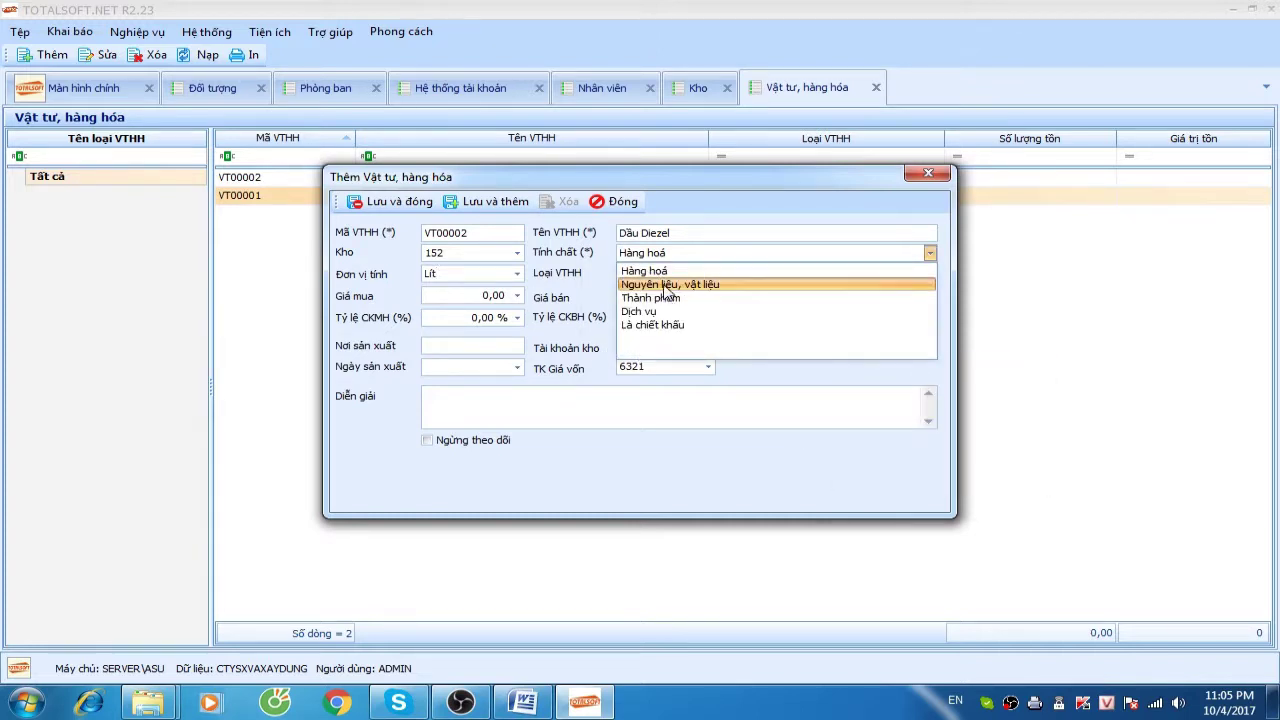
pyautogui.click(666, 285)
pyautogui.click(874, 346)
pyautogui.click(880, 384)
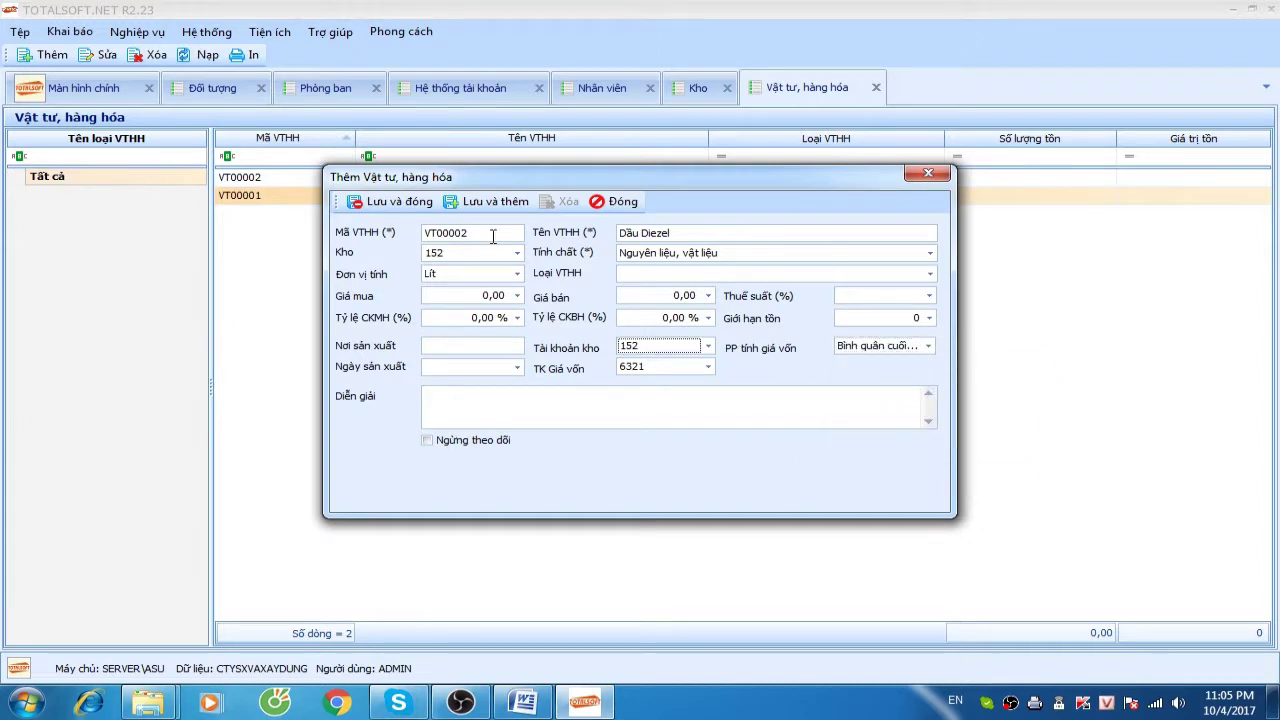
pyautogui.click(390, 201)
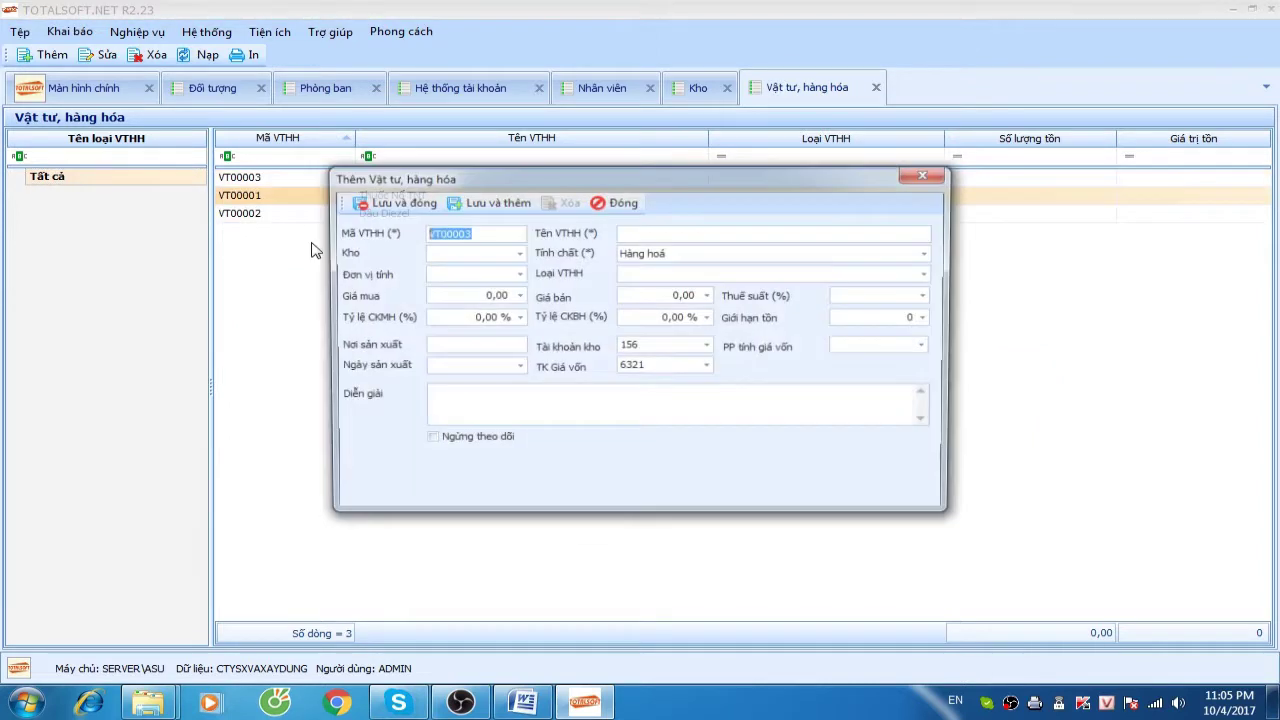
# Change the material code to VT00006 and name it Xi măng PC 400
pyautogui.click(630, 232)
pyautogui.click(499, 232)
pyautogui.press('BackSpace')
pyautogui.write('6')
pyautogui.click(645, 231)
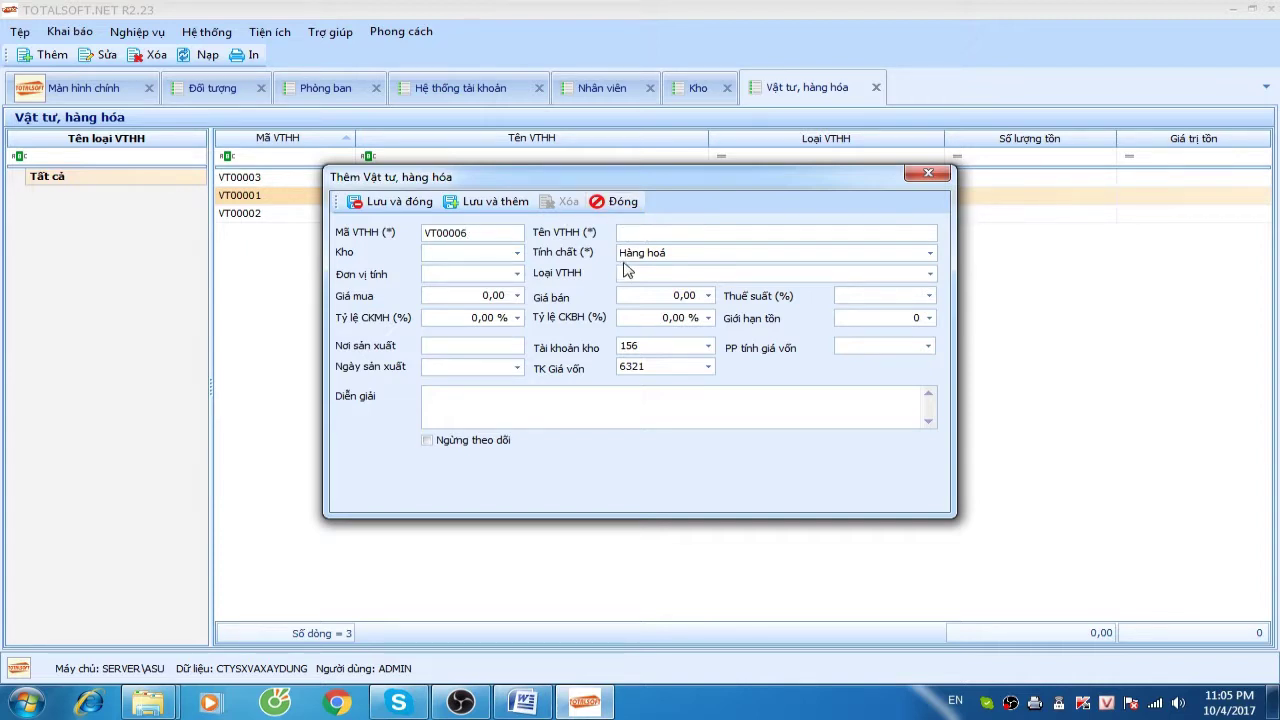
pyautogui.moveTo(618, 184); pyautogui.dragTo(633, 238)
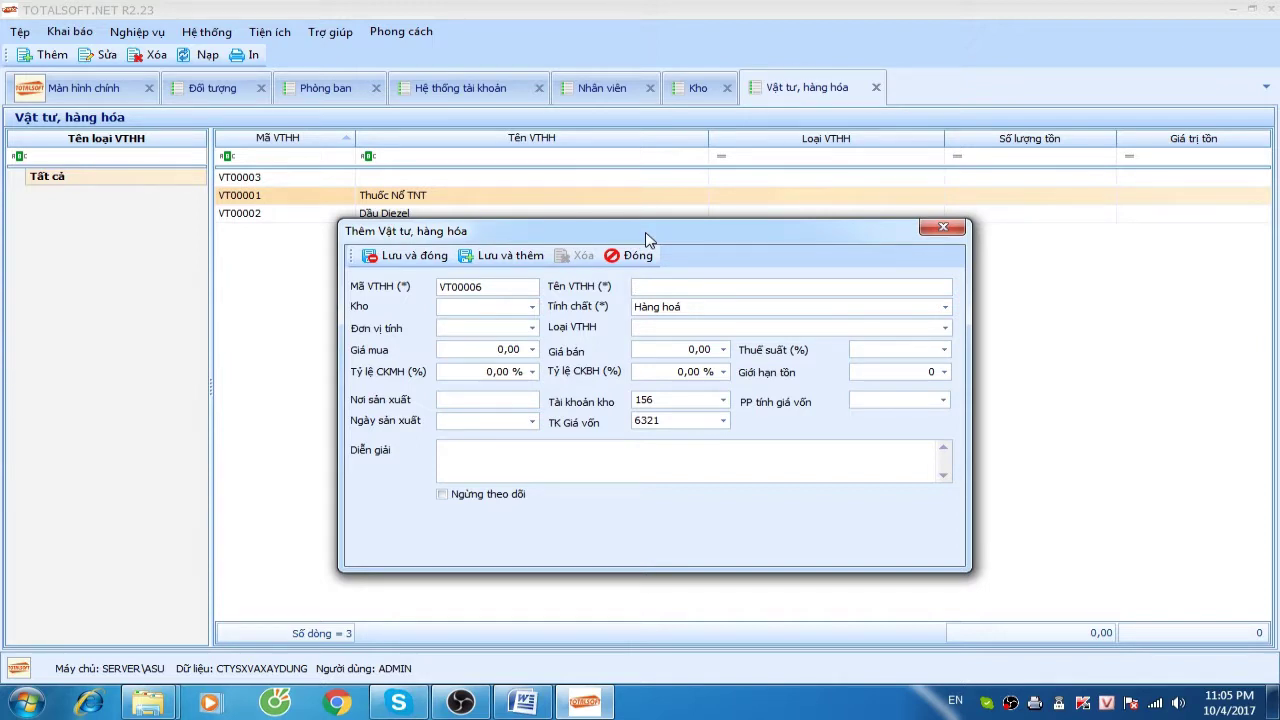
pyautogui.write('Xi măng PC 400')
# Set the cement's unit to Tấn and its nature to Nguyên liệu, vật liệu
pyautogui.click(512, 306)
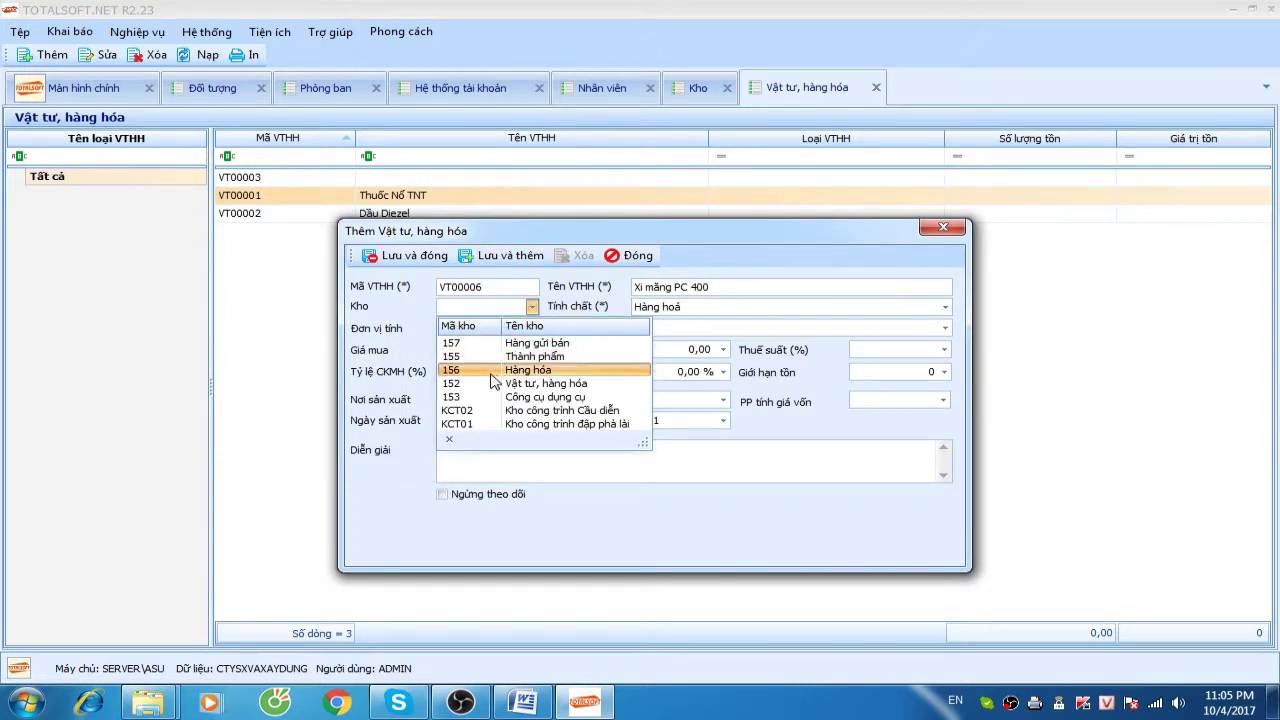
pyautogui.press('Escape')
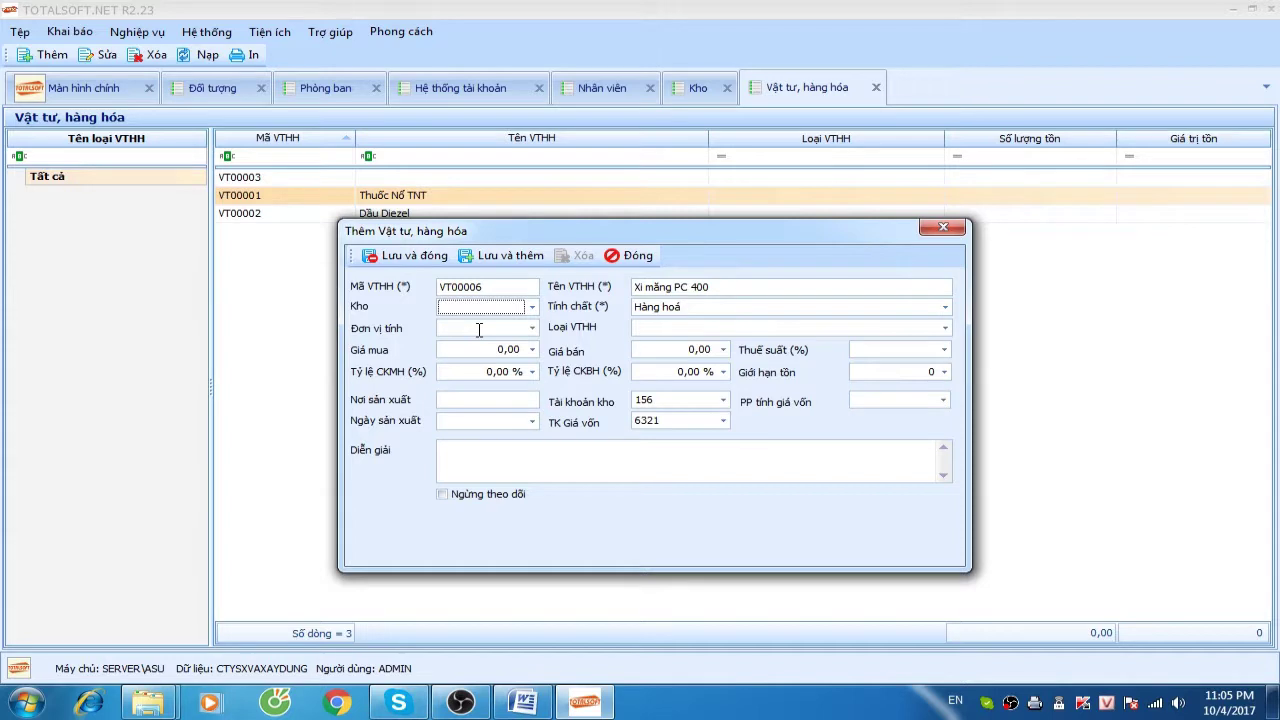
pyautogui.click(479, 330)
pyautogui.write('Tấn')
pyautogui.press('Tab')
pyautogui.click(660, 307)
pyautogui.click(680, 337)
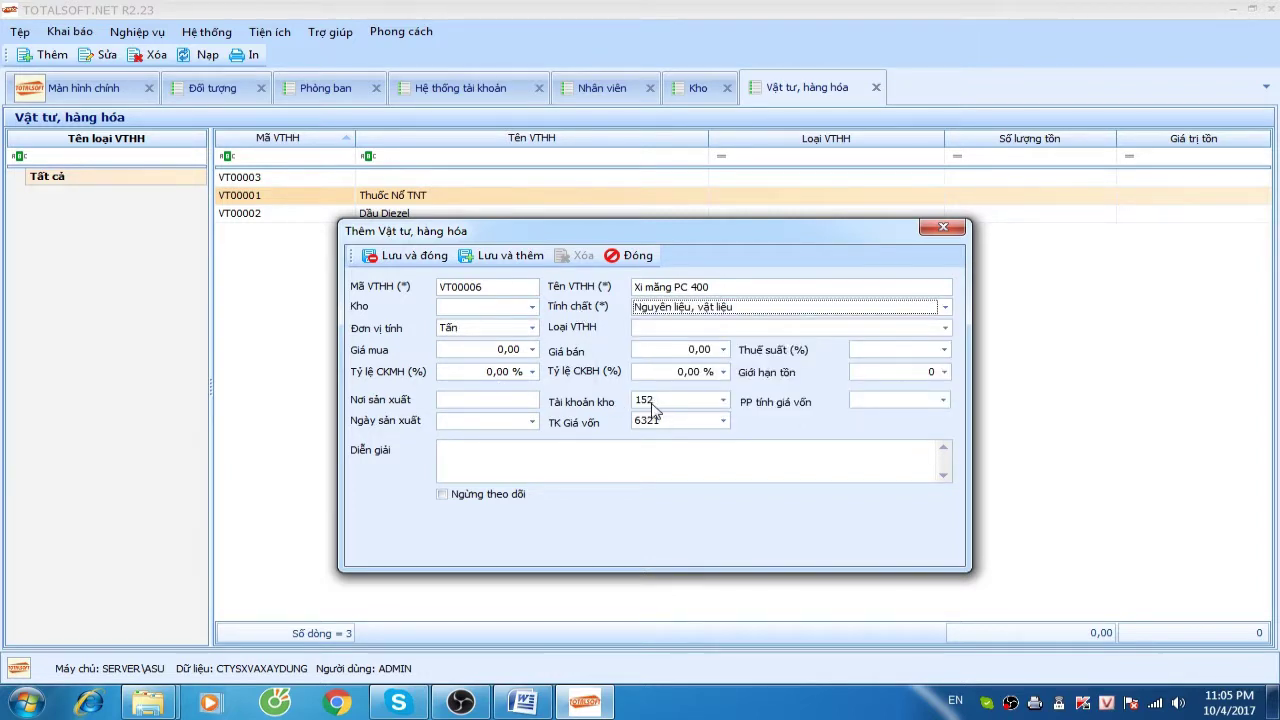
# Choose Bình quân cuối kỳ costing and cost account 1542, save, and begin another material
pyautogui.click(864, 402)
pyautogui.click(872, 442)
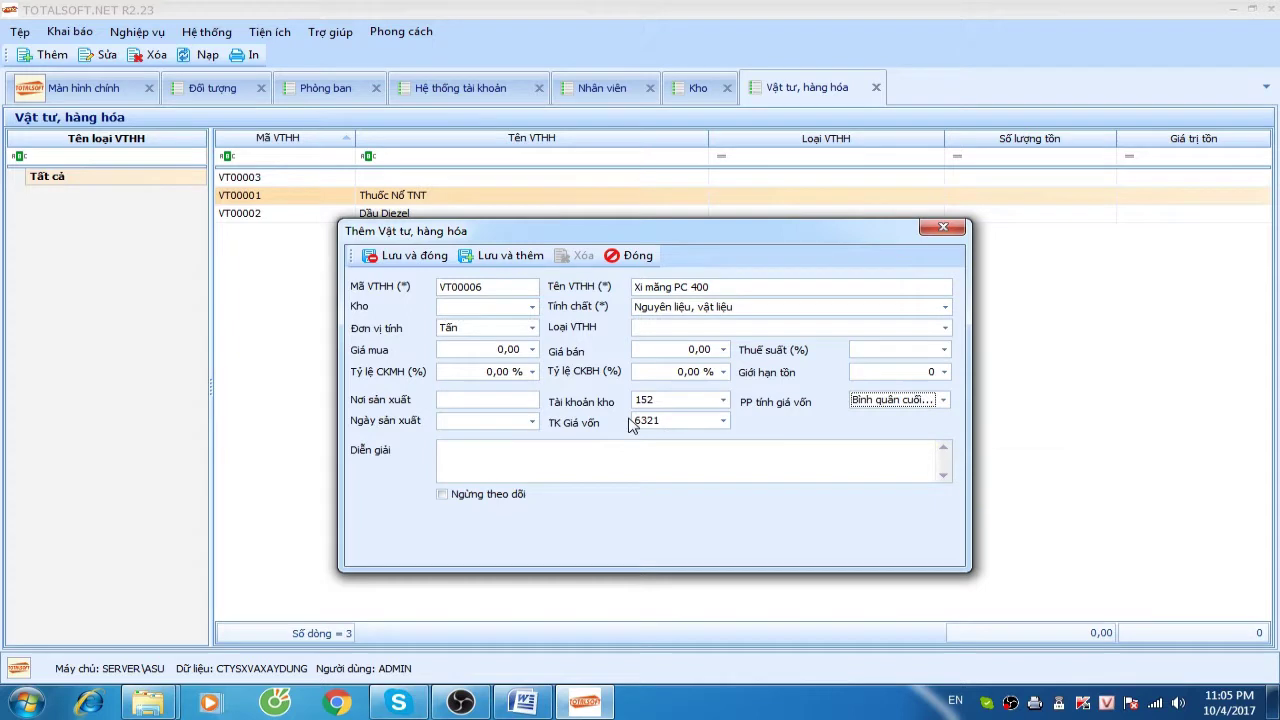
pyautogui.click(670, 422)
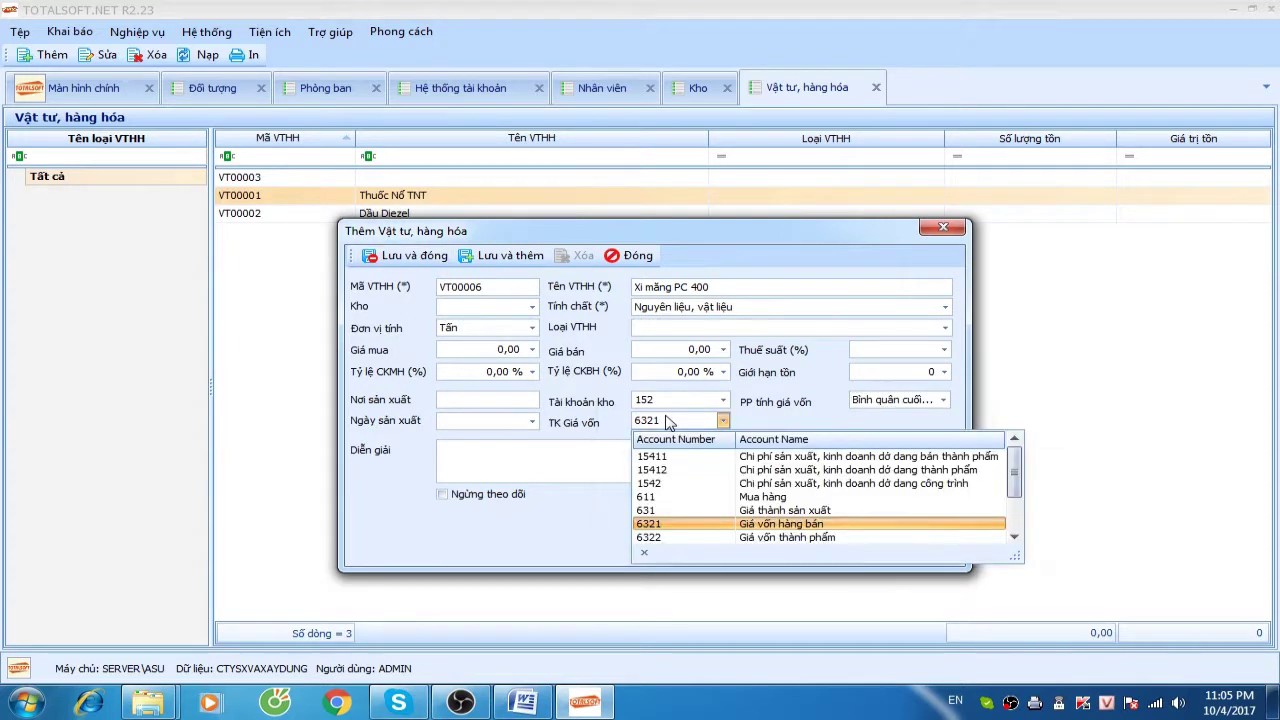
pyautogui.click(677, 485)
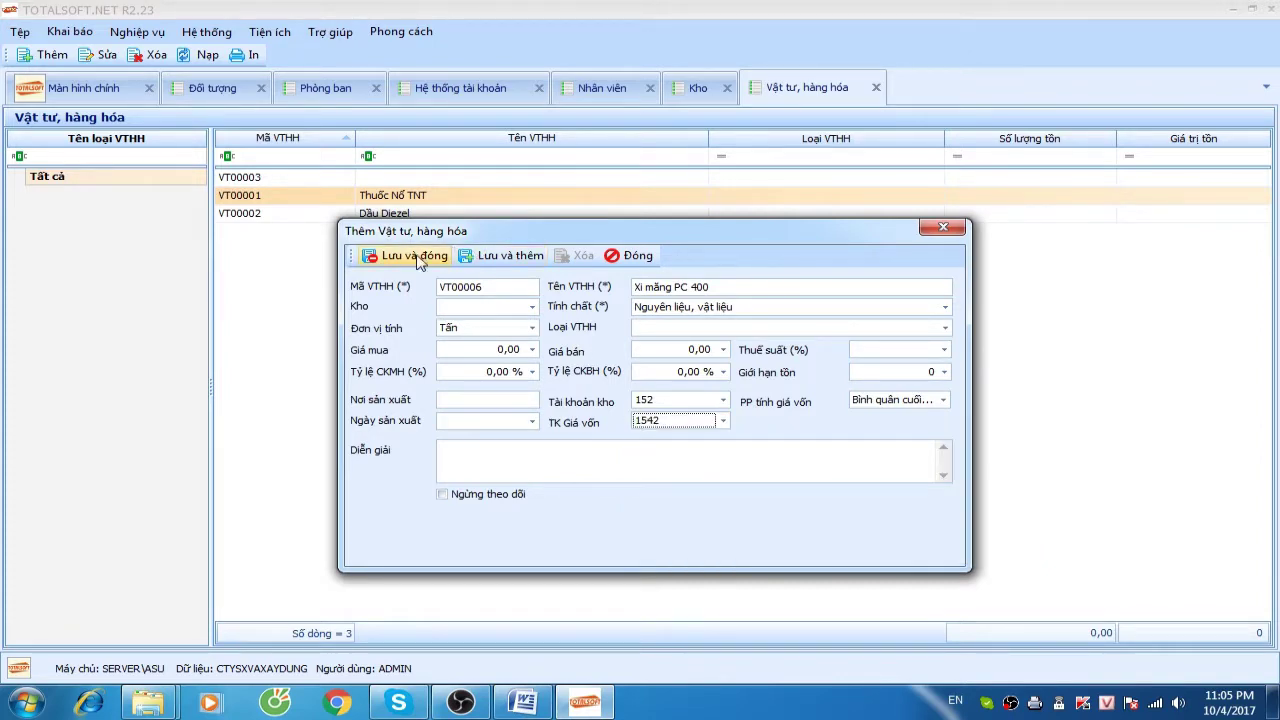
pyautogui.click(412, 256)
pyautogui.rightClick(252, 274)
pyautogui.click(280, 286)
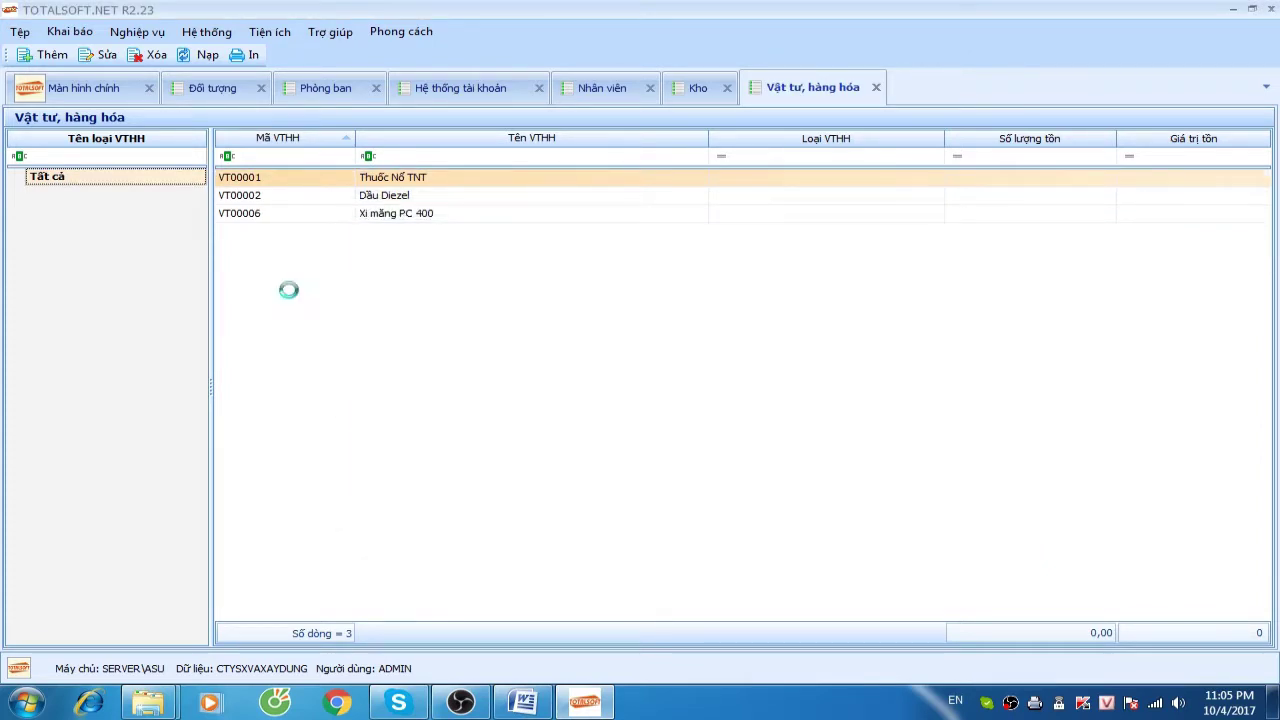
# Save Cát (VT00007, M3) as a raw material with cost account 1542 and end-of-period average costing
pyautogui.click(633, 235)
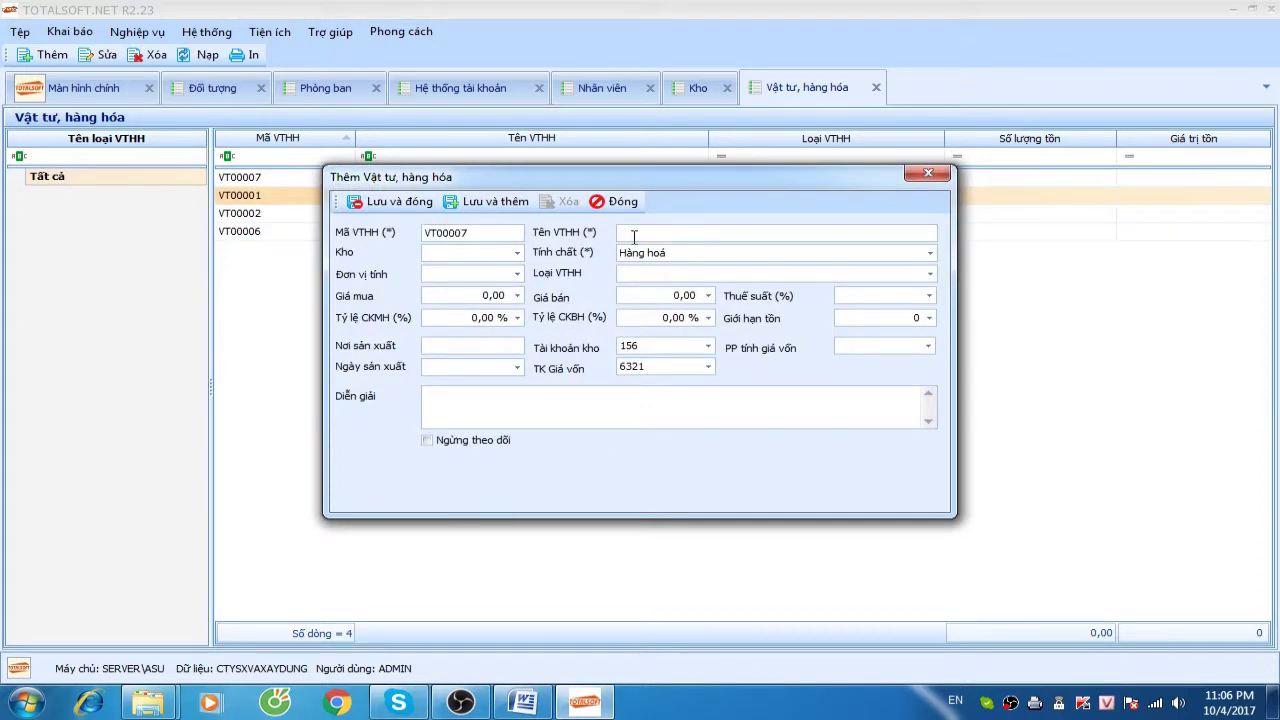
pyautogui.click(466, 252)
pyautogui.click(770, 252)
pyautogui.press('Down')
pyautogui.press('Tab')
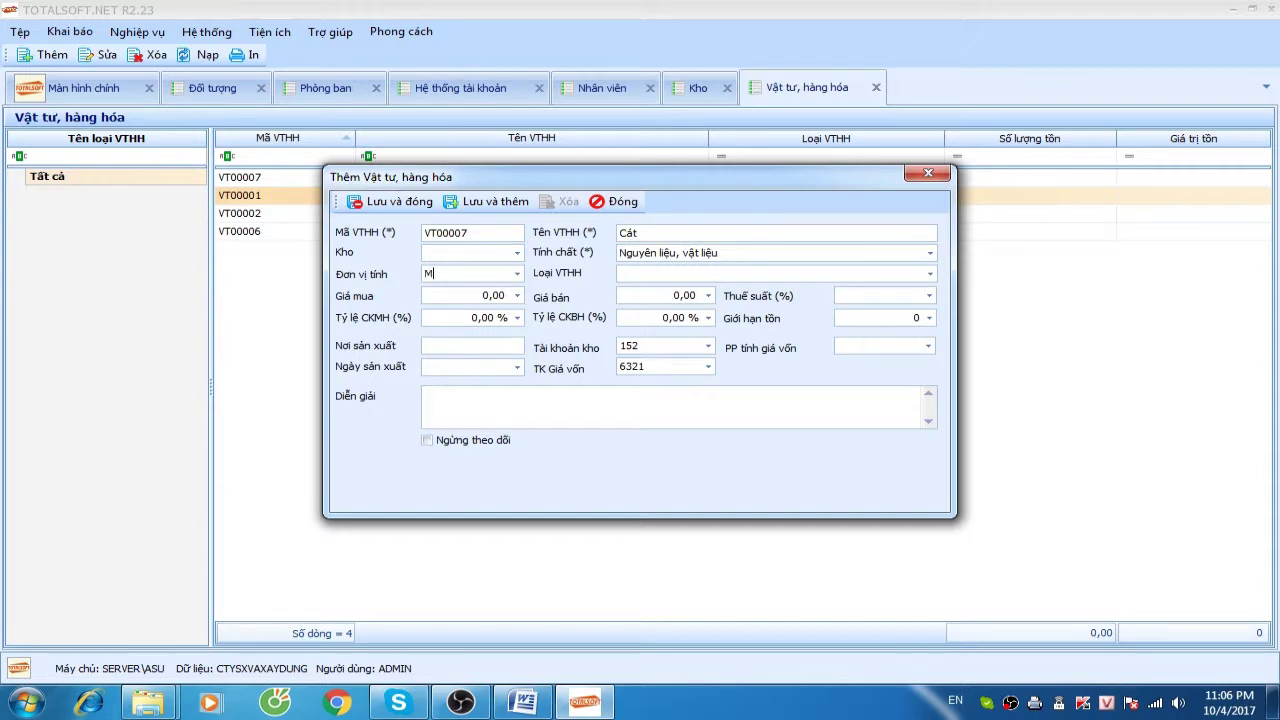
pyautogui.press('Tab')
pyautogui.press('Tab')
pyautogui.press('Tab')
pyautogui.press('Tab')
pyautogui.press('Tab')
pyautogui.press('Tab')
pyautogui.click(686, 367)
pyautogui.click(653, 431)
pyautogui.click(908, 348)
pyautogui.click(880, 387)
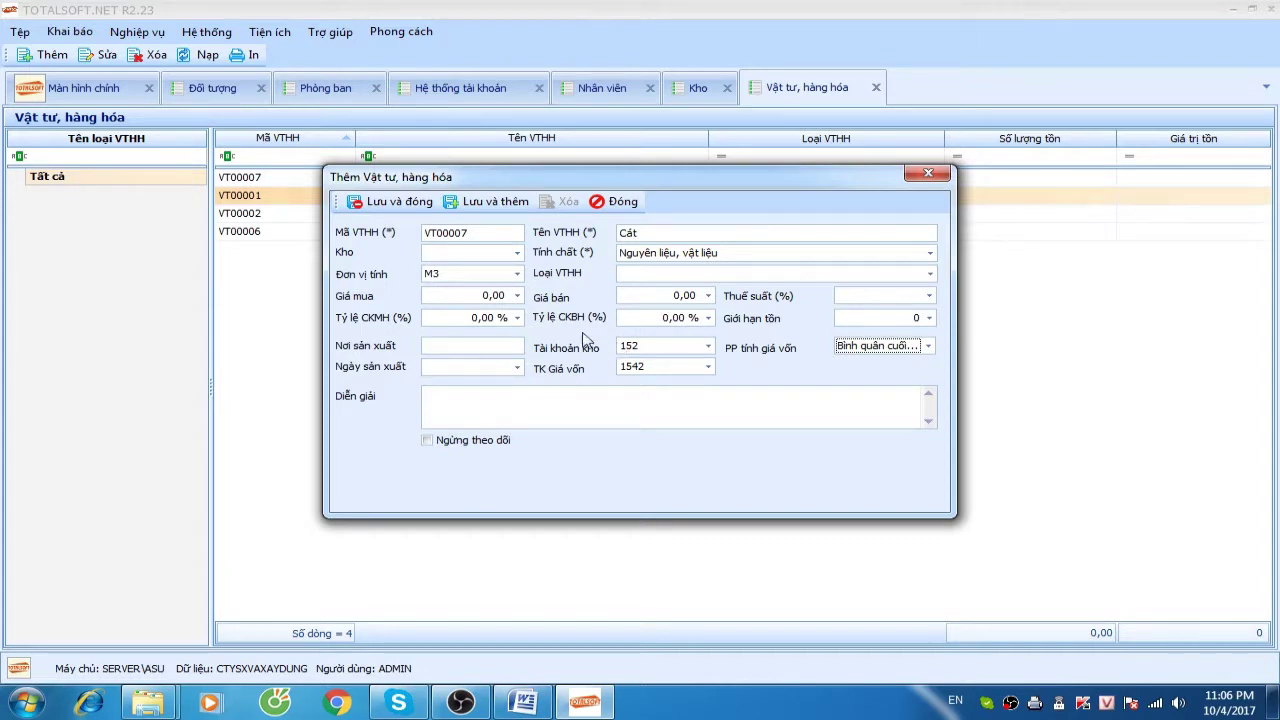
pyautogui.click(400, 202)
# Add Phụ gia (VT00008, Kg) in warehouse 152 as raw material with Bình quân cuối kỳ costing
pyautogui.rightClick(320, 262)
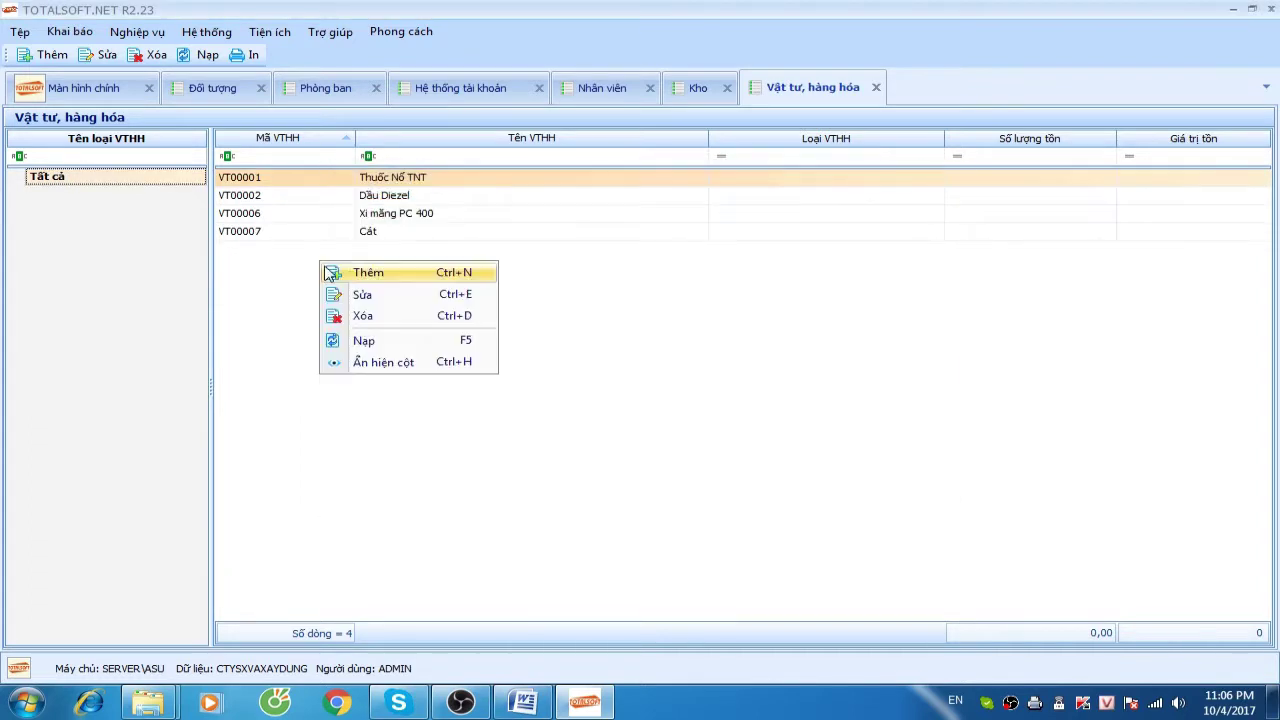
pyautogui.click(360, 273)
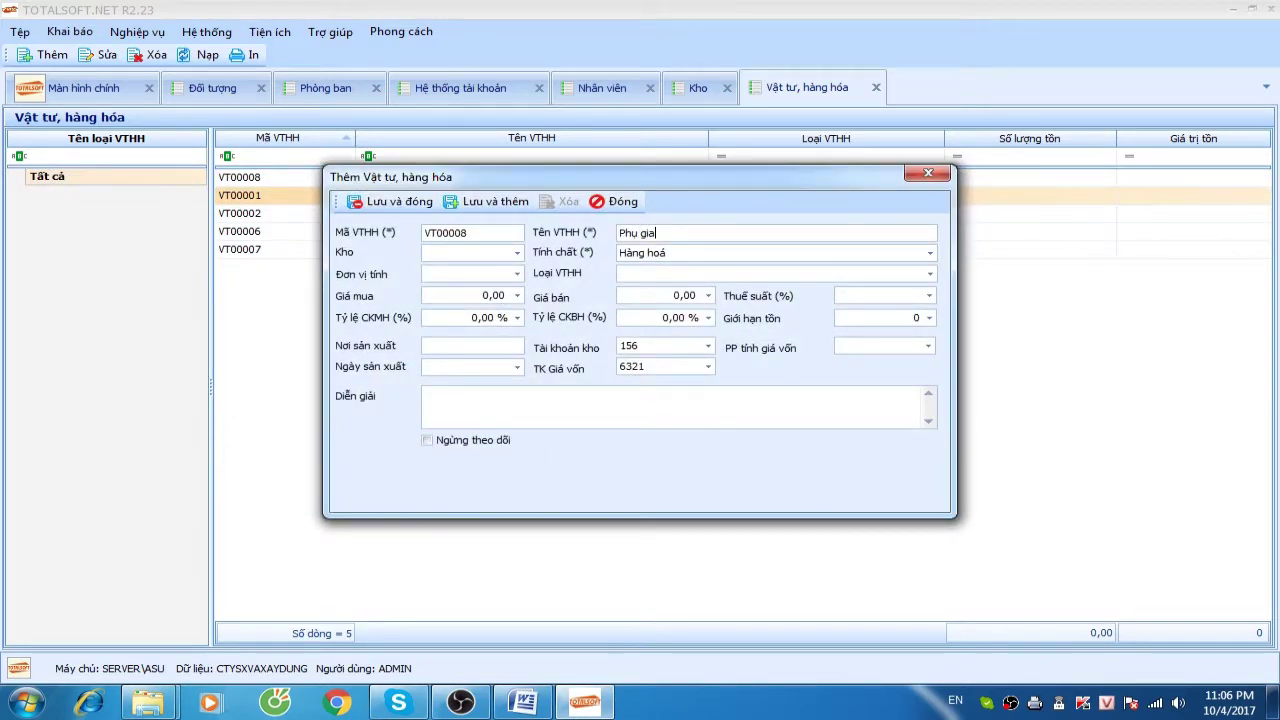
pyautogui.click(466, 252)
pyautogui.click(516, 254)
pyautogui.click(473, 340)
pyautogui.click(690, 254)
pyautogui.click(697, 283)
pyautogui.click(465, 275)
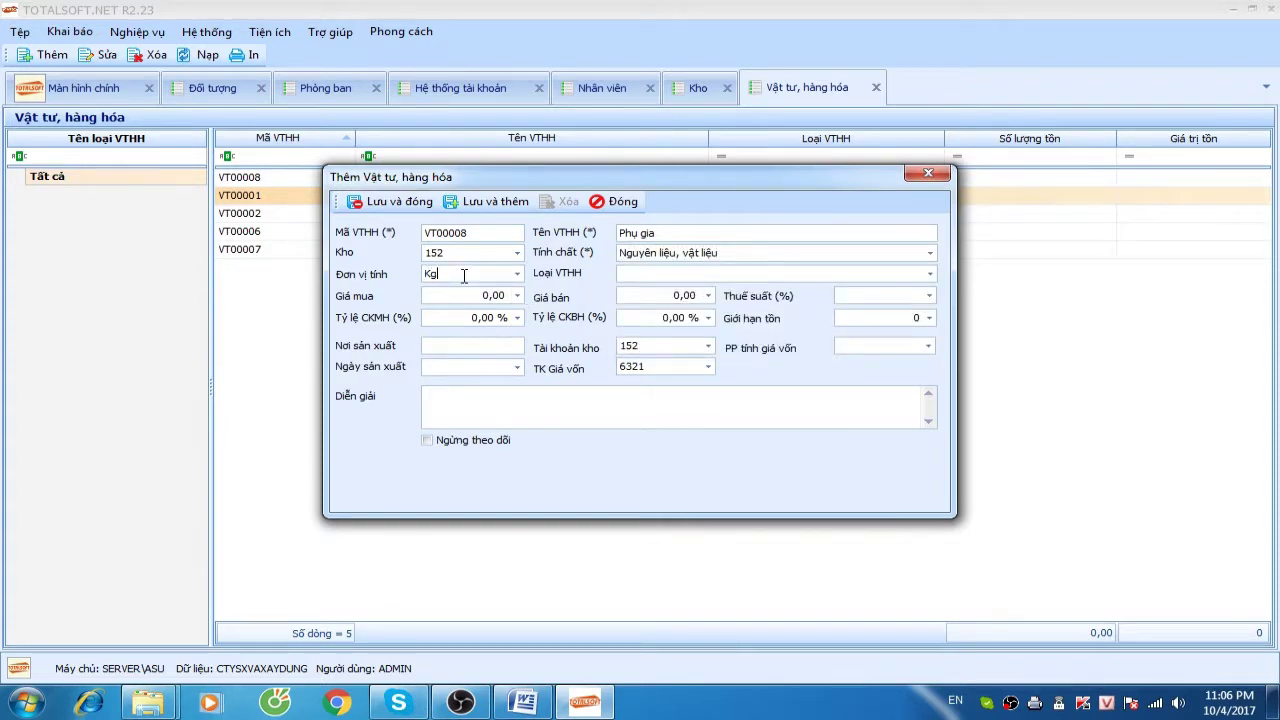
pyautogui.click(862, 348)
pyautogui.click(852, 379)
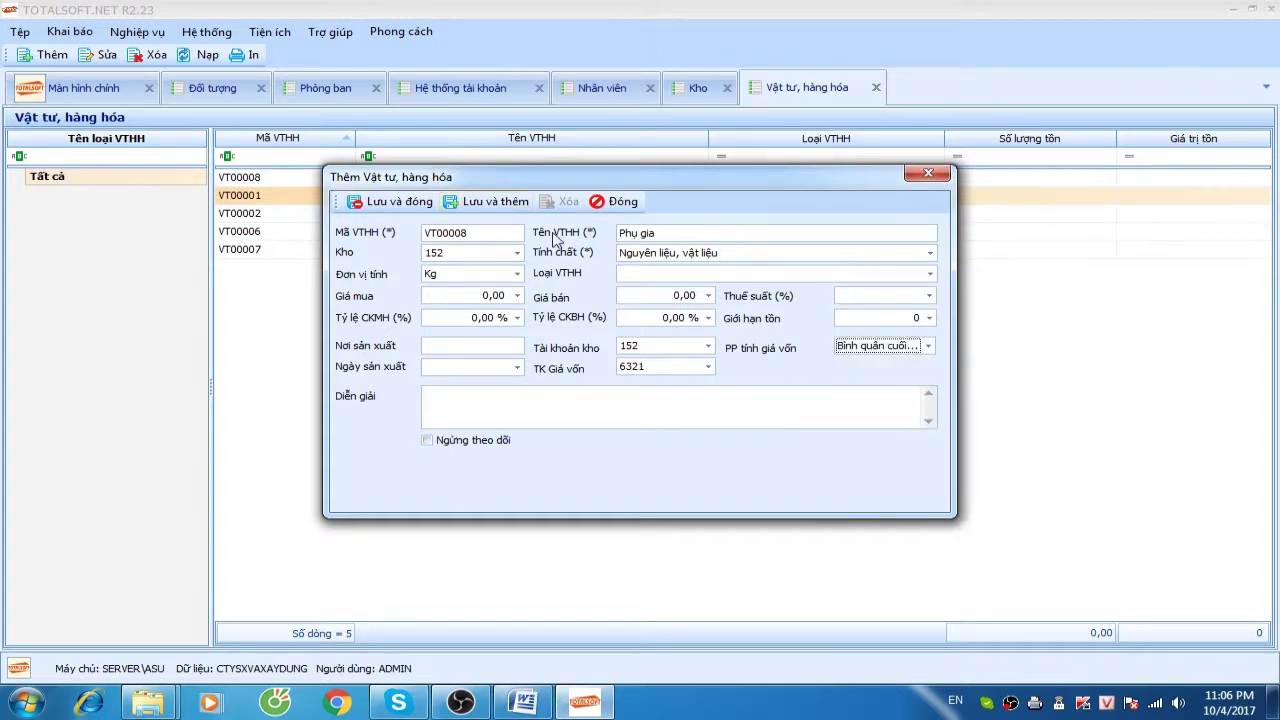
pyautogui.click(432, 203)
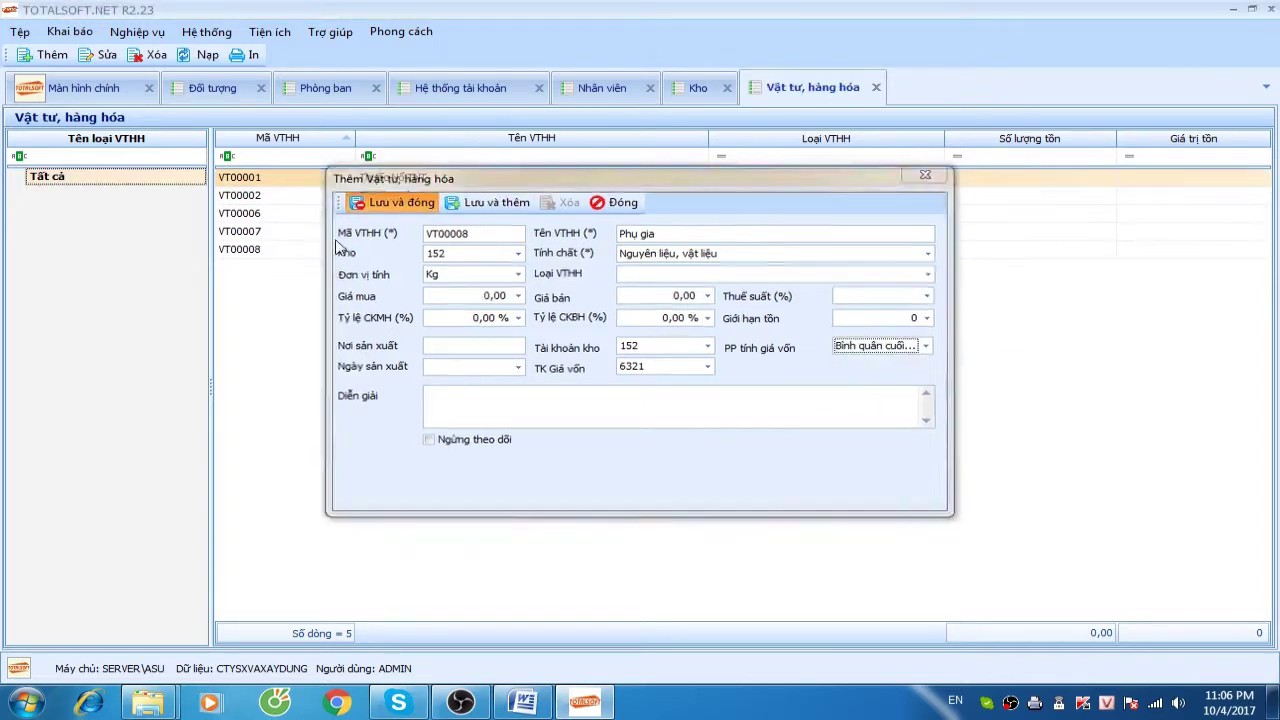
pyautogui.click(373, 235)
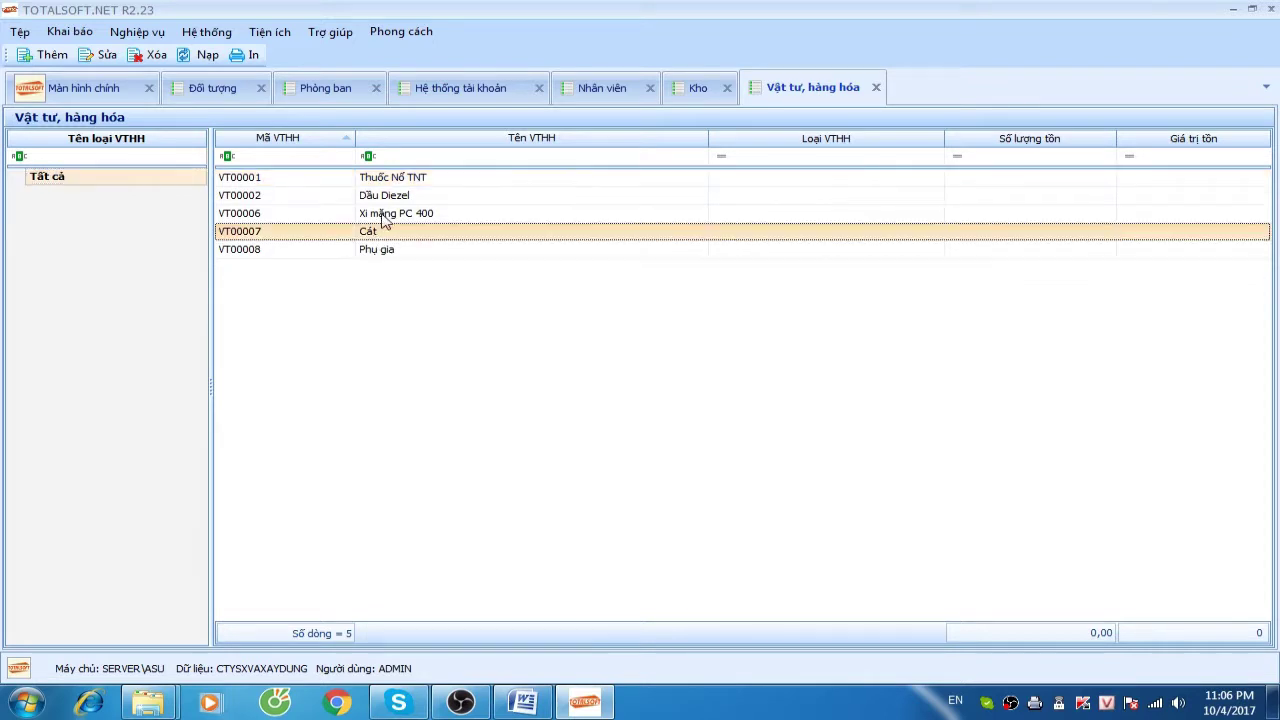
# Select the Xi măng PC 400 row, then open Thành phẩm from the Khai báo menu
pyautogui.click(384, 215)
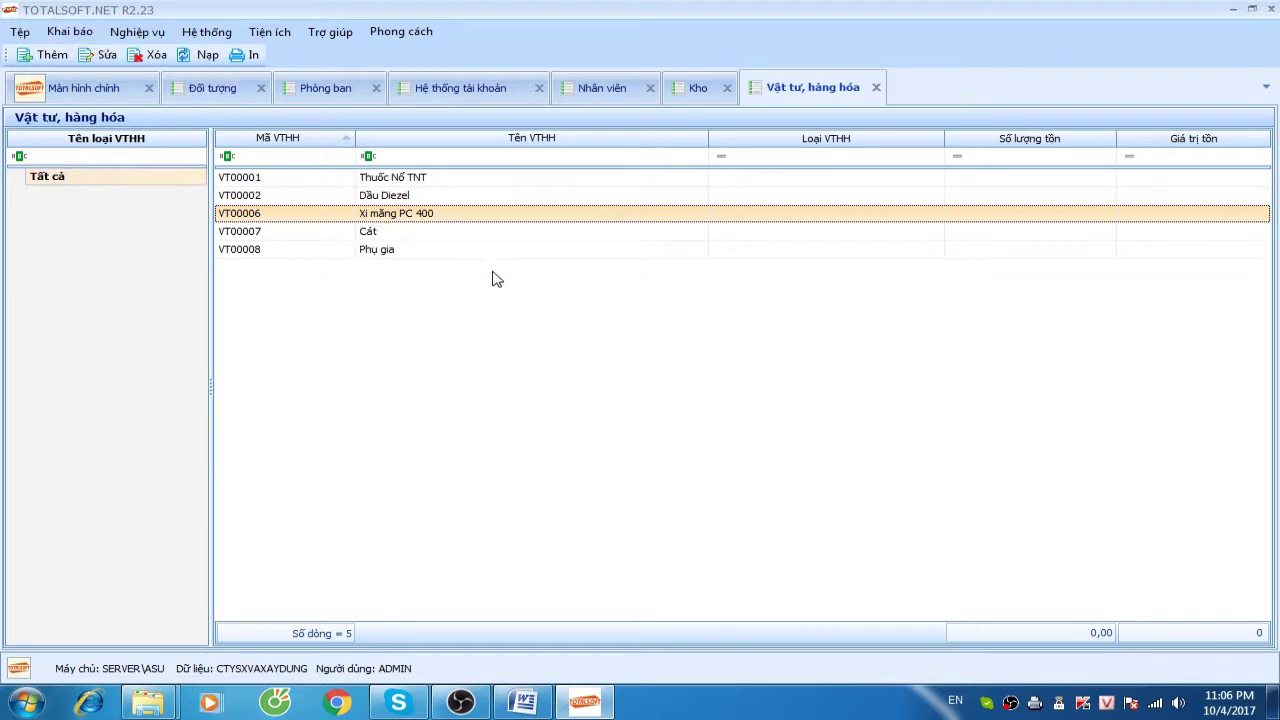
pyautogui.click(74, 33)
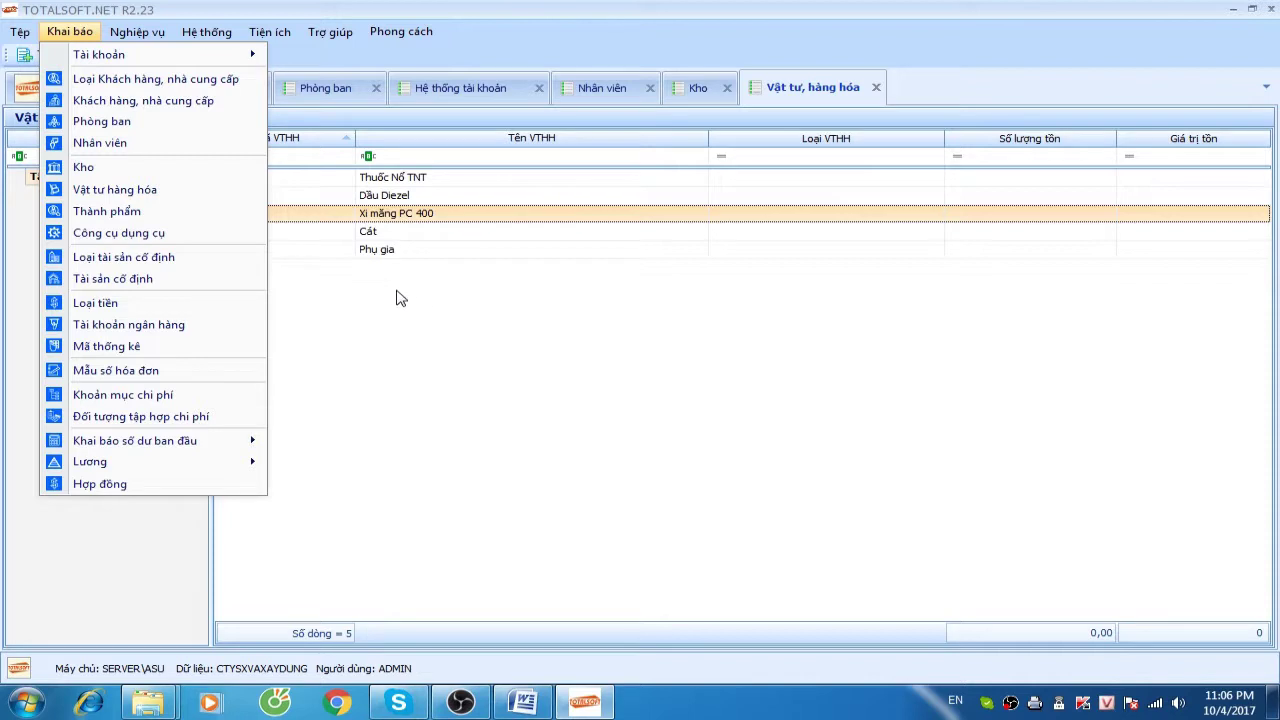
pyautogui.click(119, 211)
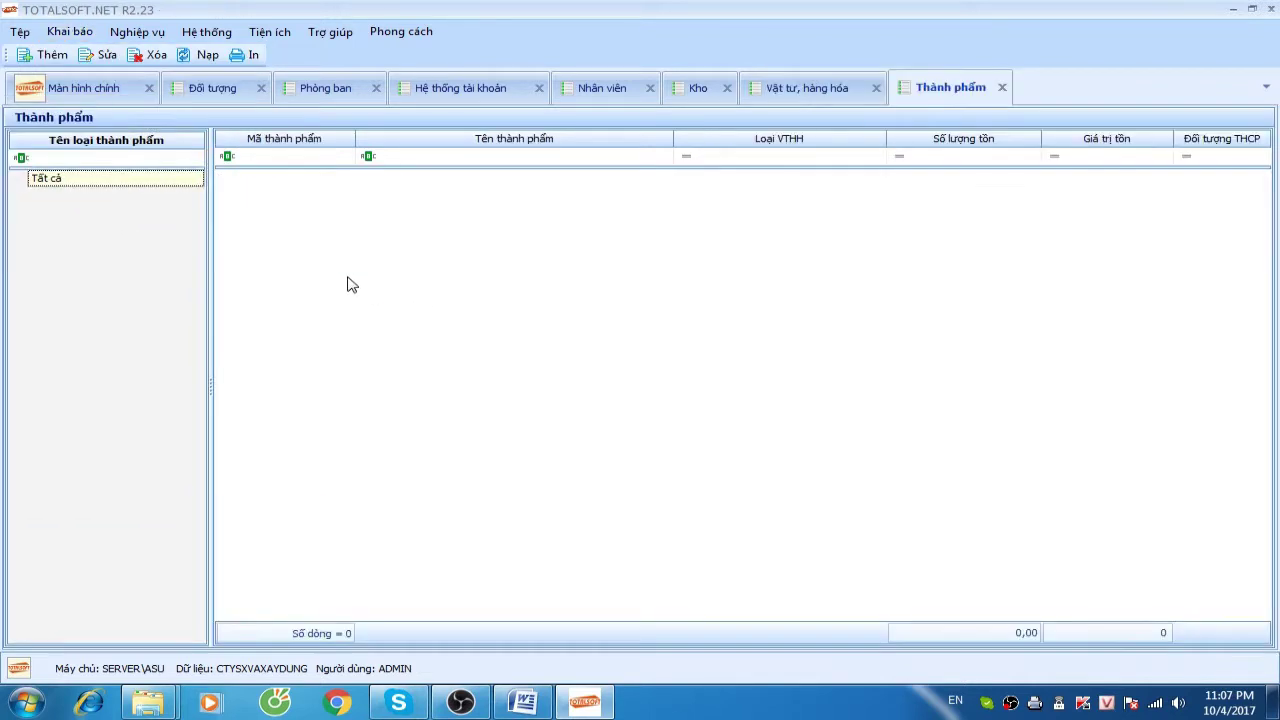
# Add finished product BTP001 Đá hộc in warehouse 155 with unit M3
pyautogui.rightClick(346, 210)
pyautogui.click(366, 218)
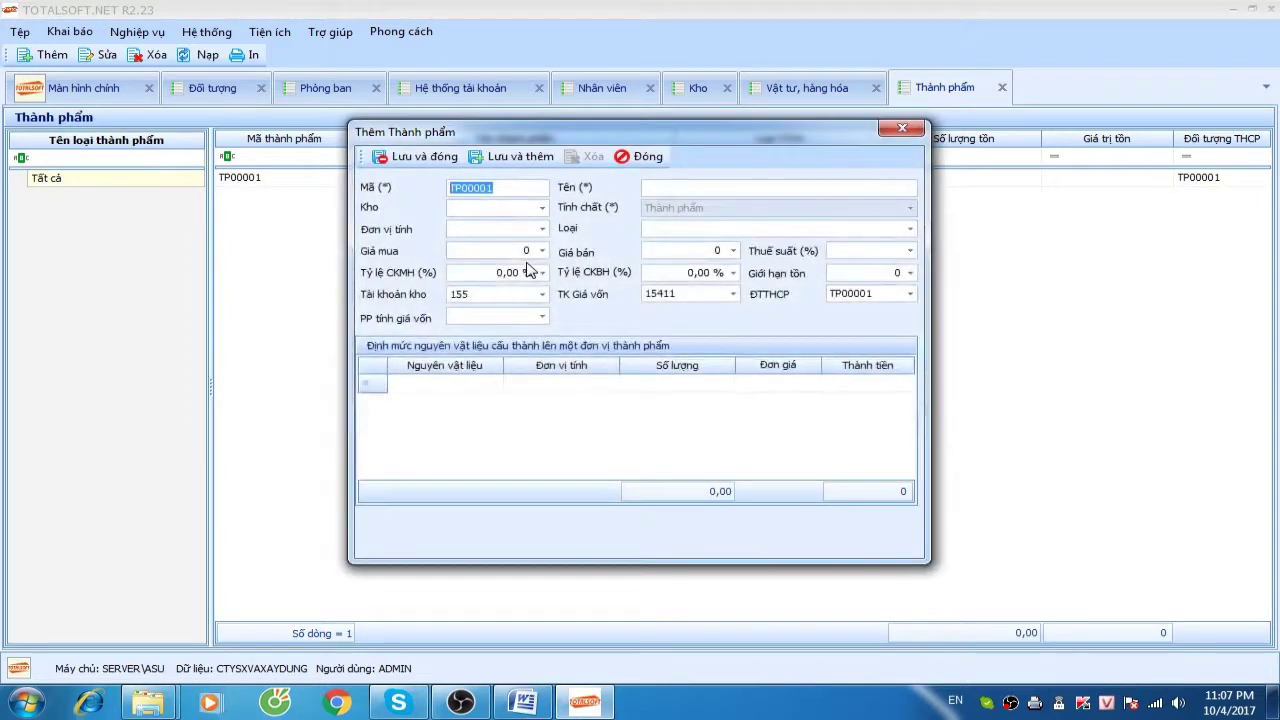
pyautogui.write('BTP00')
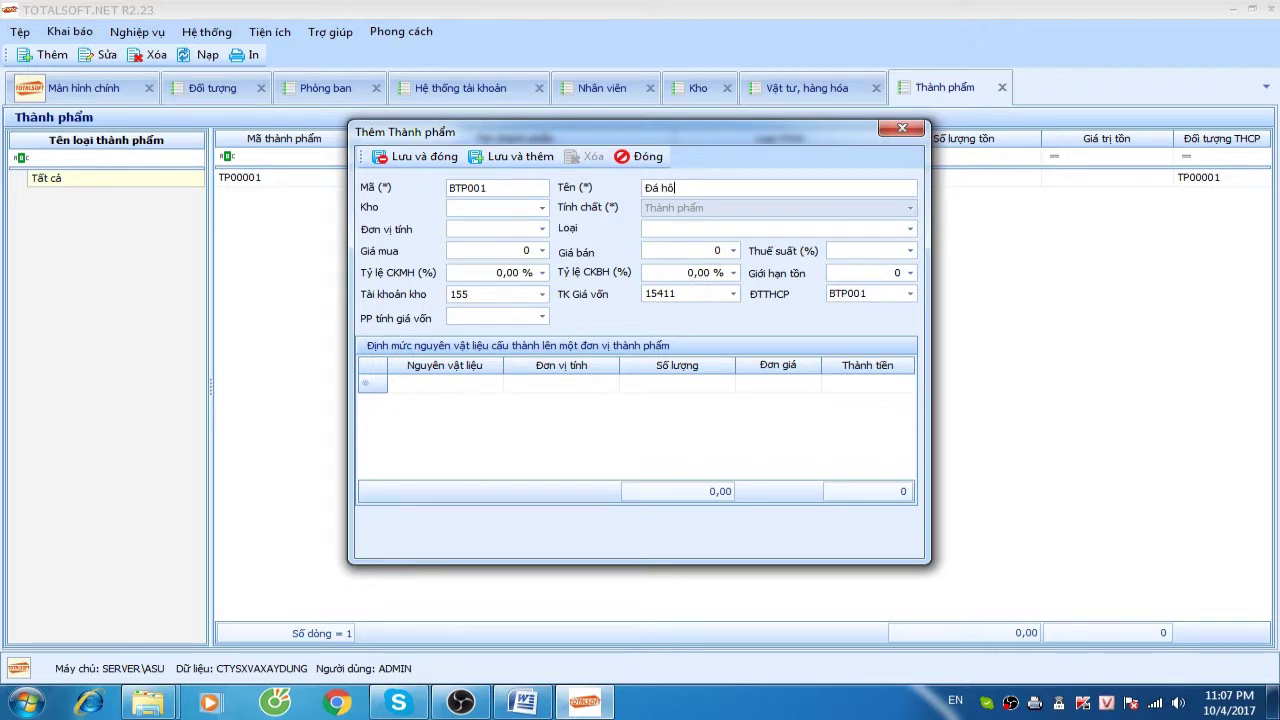
pyautogui.click(491, 207)
pyautogui.click(490, 210)
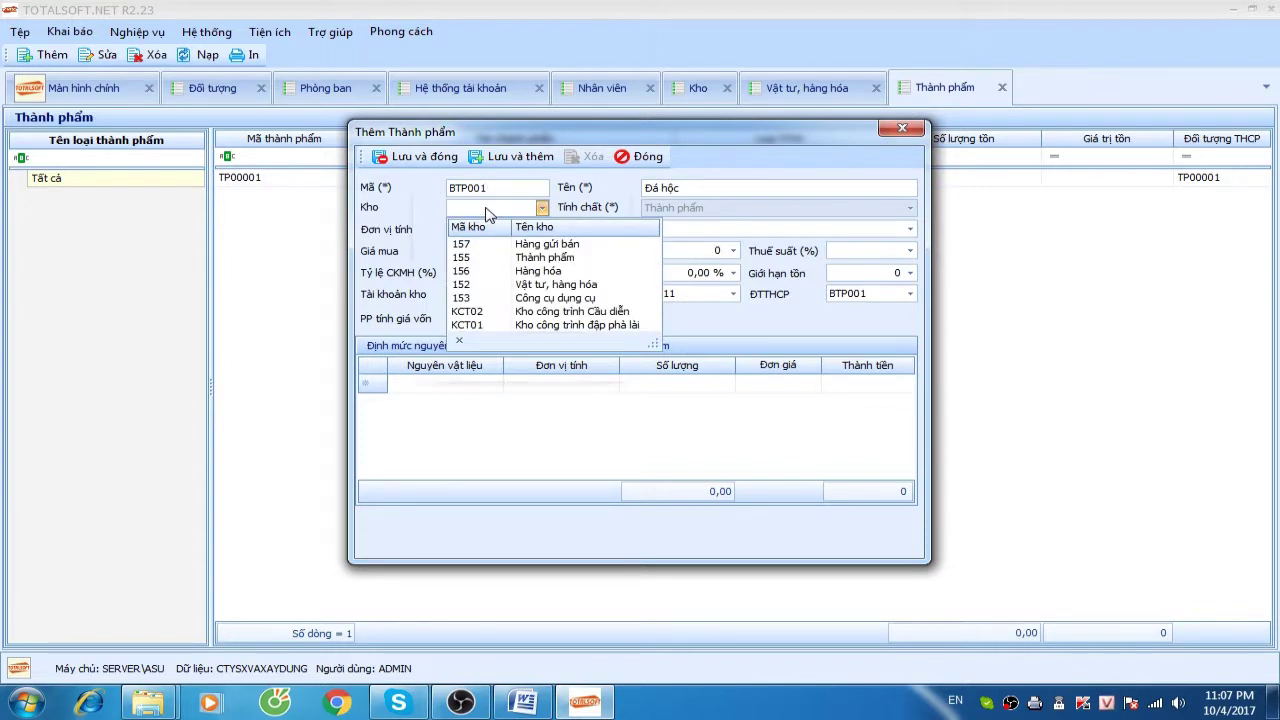
pyautogui.click(476, 259)
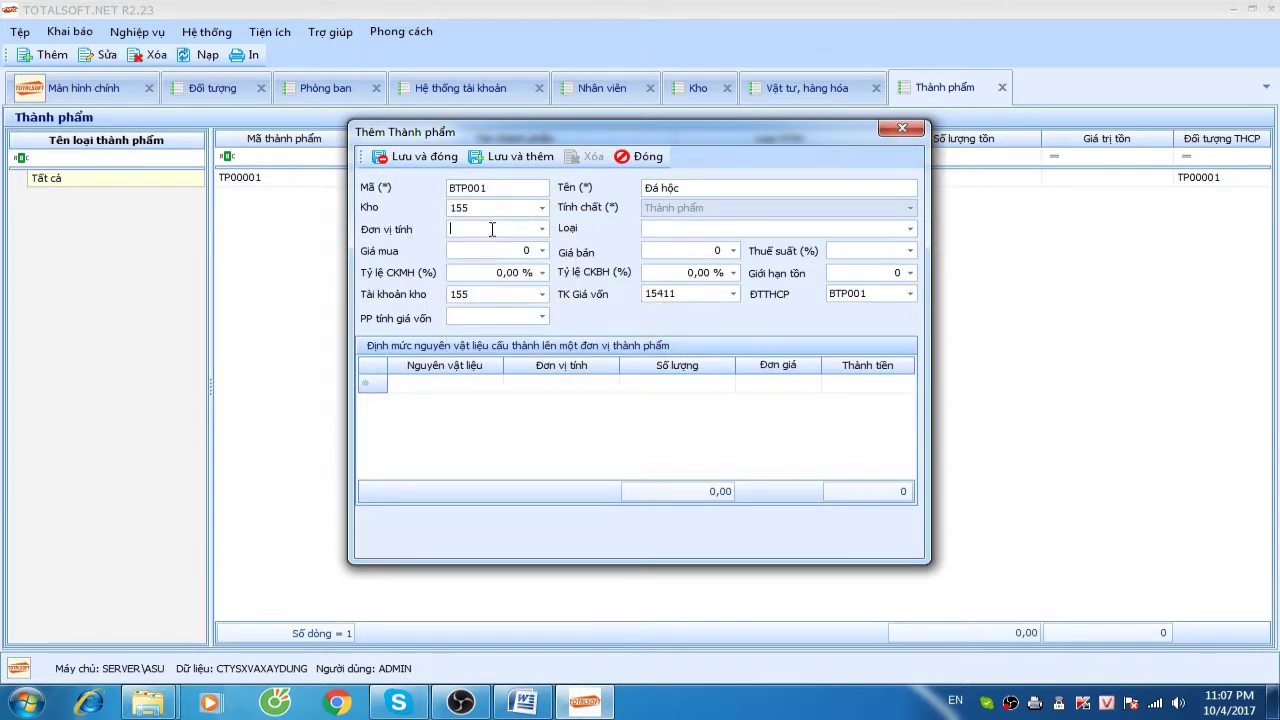
pyautogui.click(491, 229)
pyautogui.write('M3')
pyautogui.press('Tab')
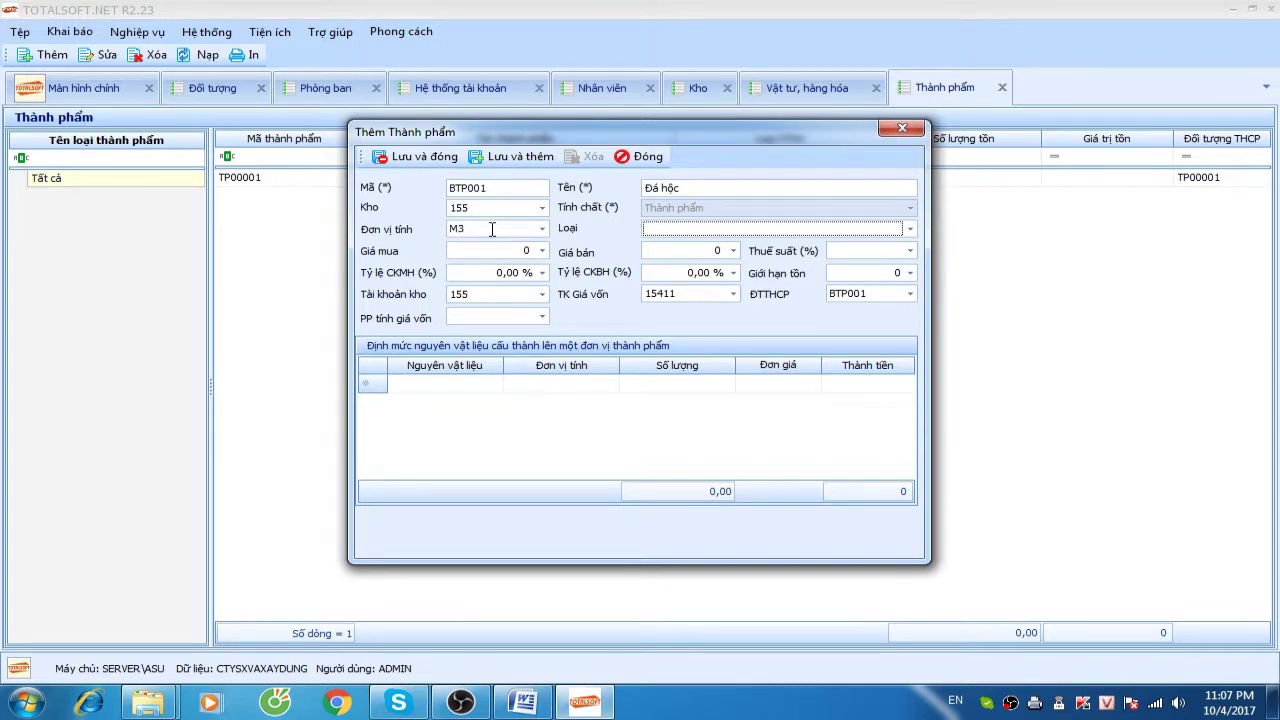
# Set inventory account 15411 and cost account 15412, save BTP001, and begin another product
pyautogui.click(693, 298)
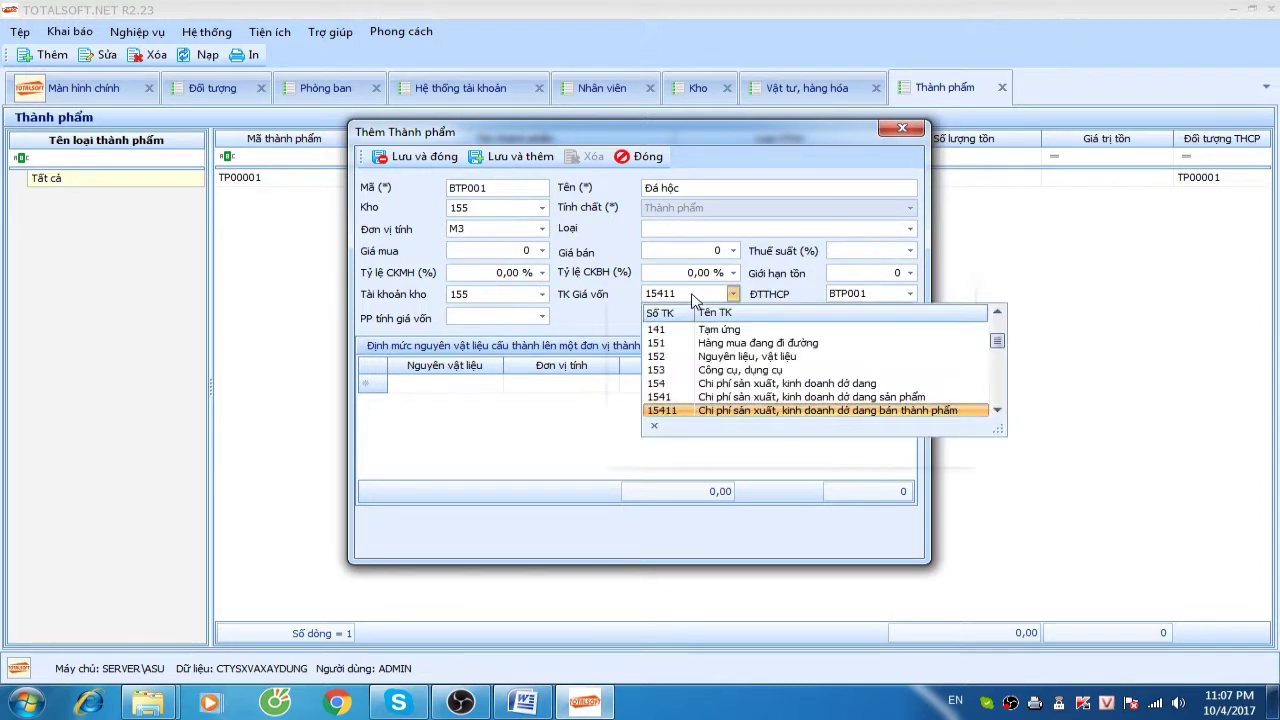
pyautogui.click(718, 411)
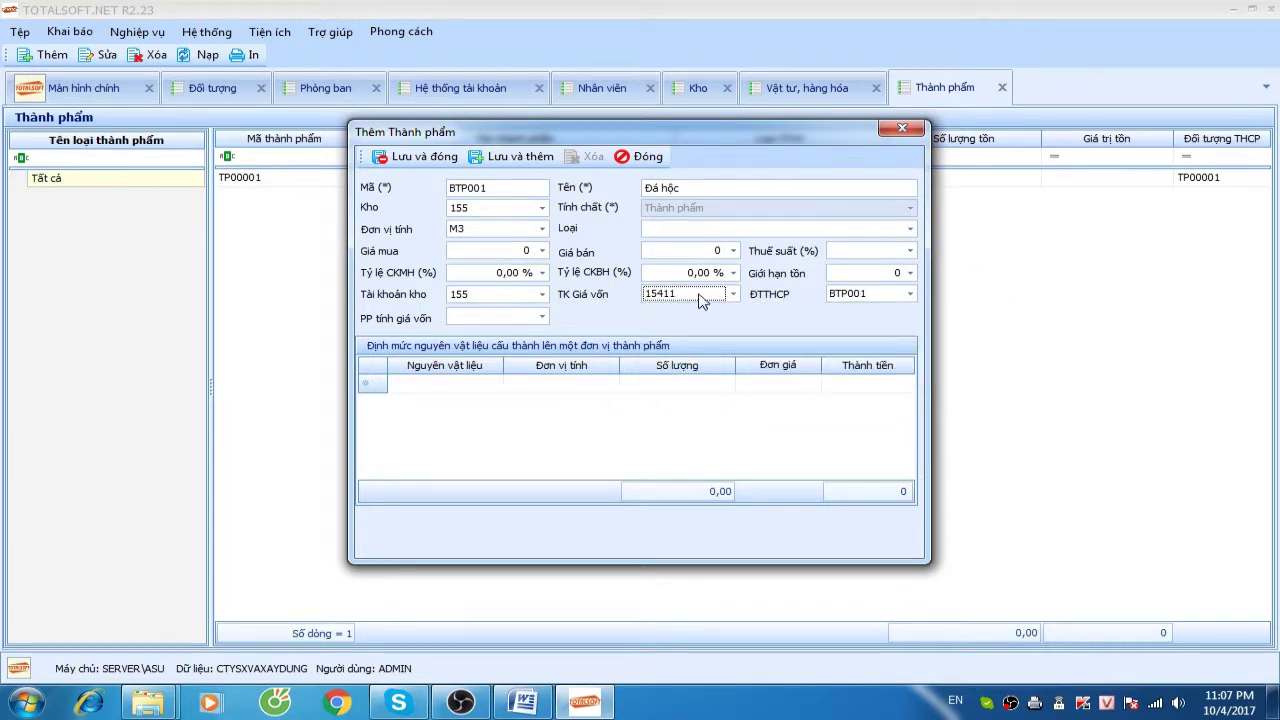
pyautogui.click(541, 294)
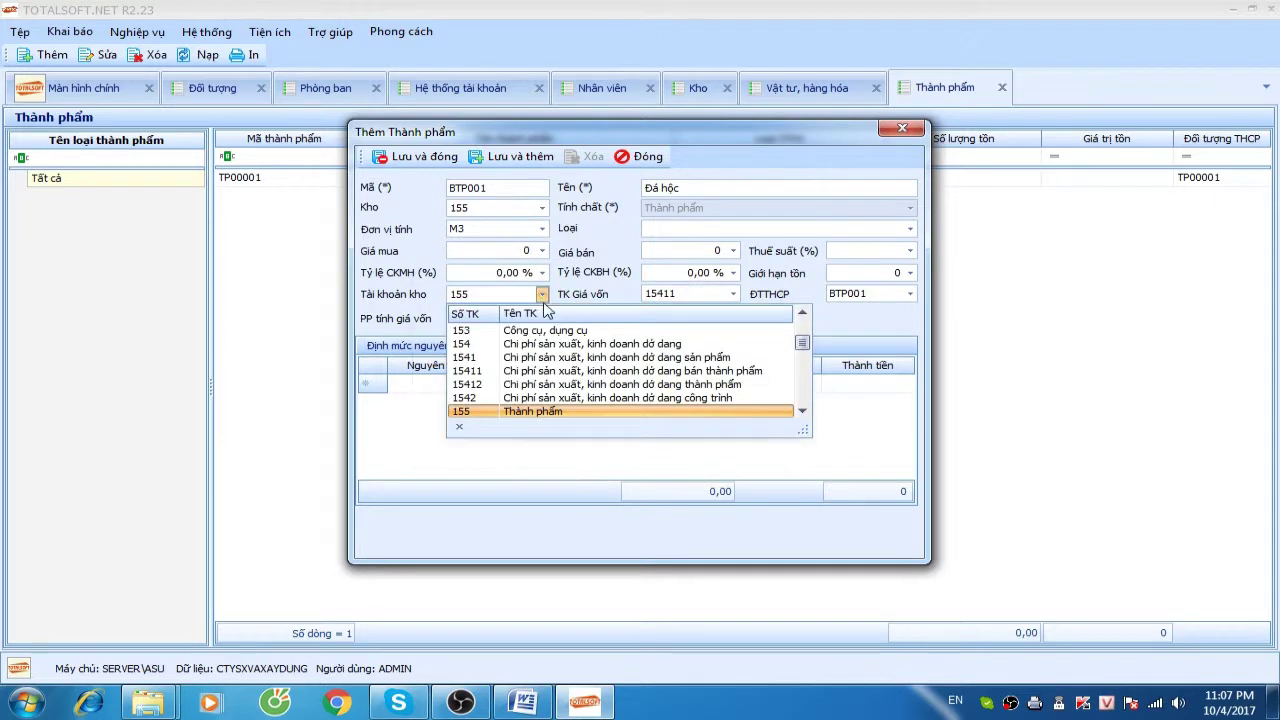
pyautogui.click(527, 370)
pyautogui.click(694, 295)
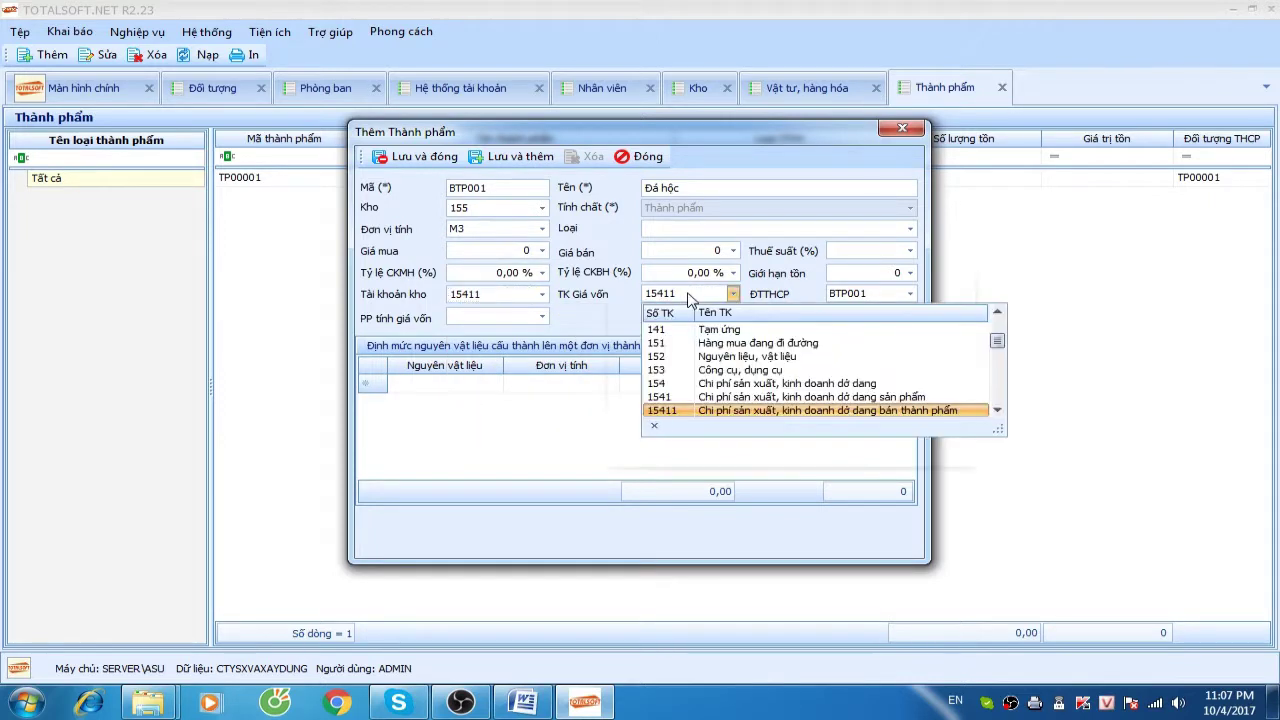
pyautogui.scroll(-1, 655, 405)
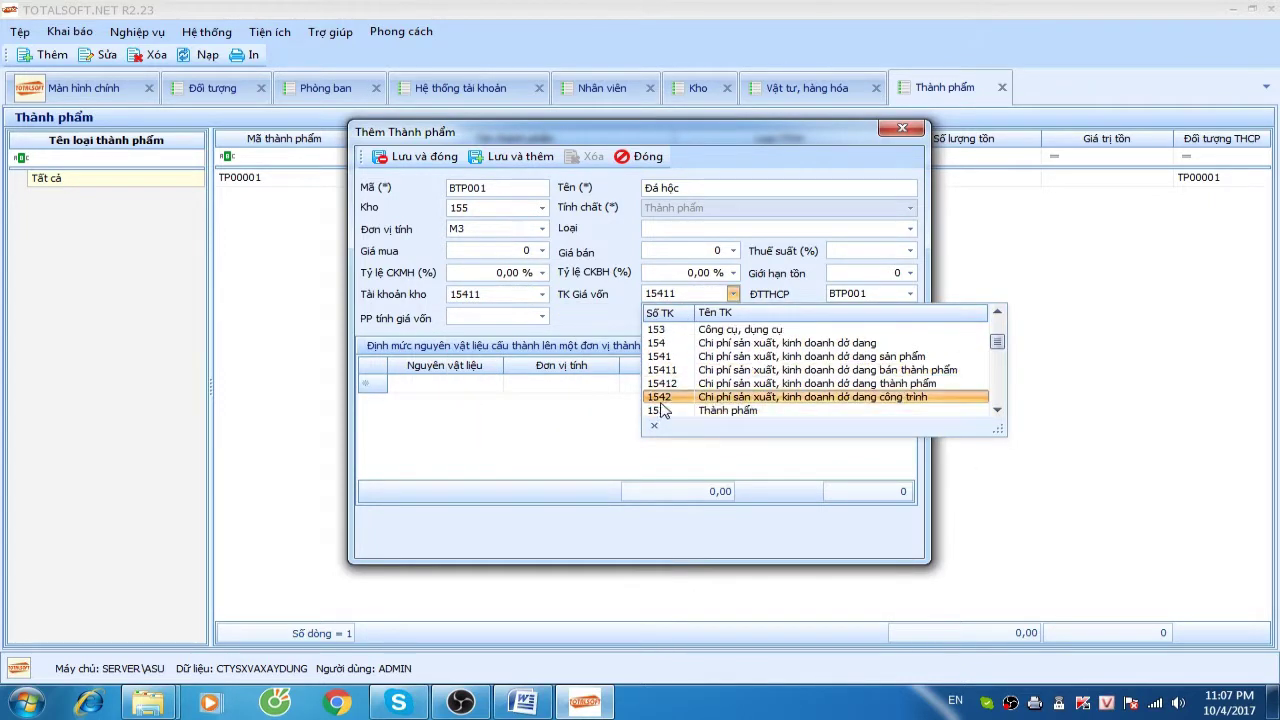
pyautogui.click(656, 381)
pyautogui.click(838, 292)
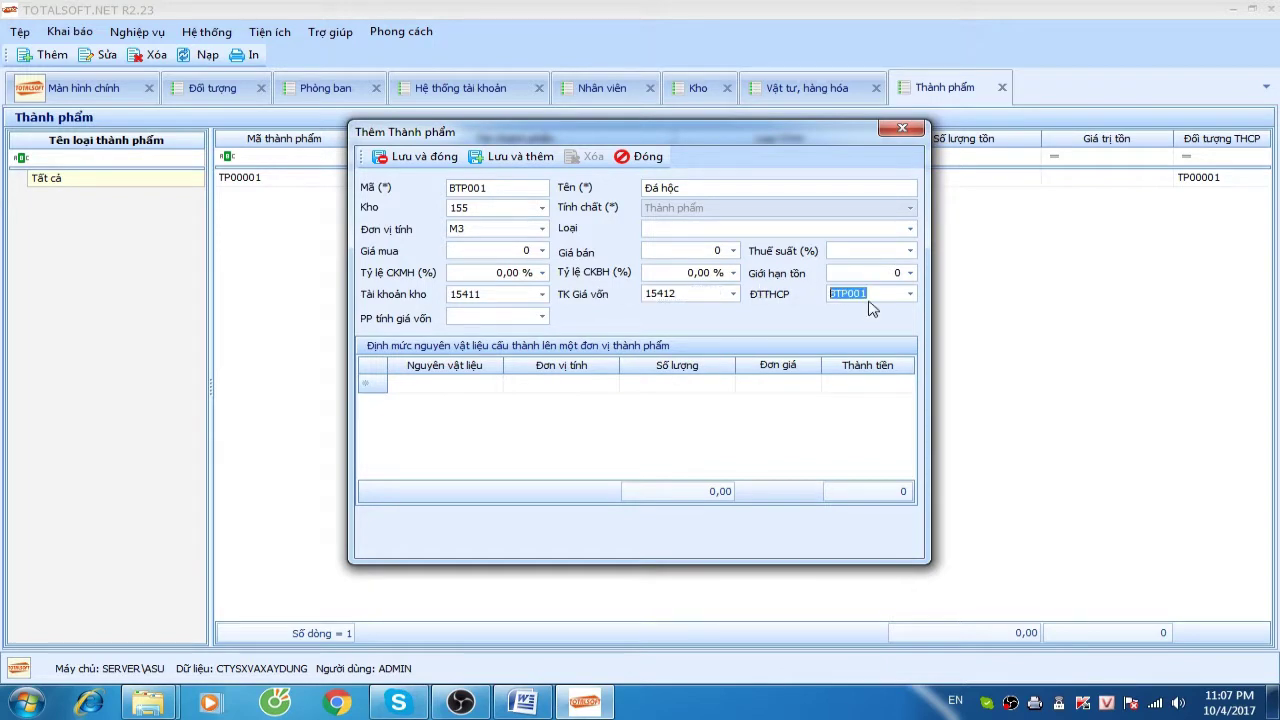
pyautogui.click(415, 156)
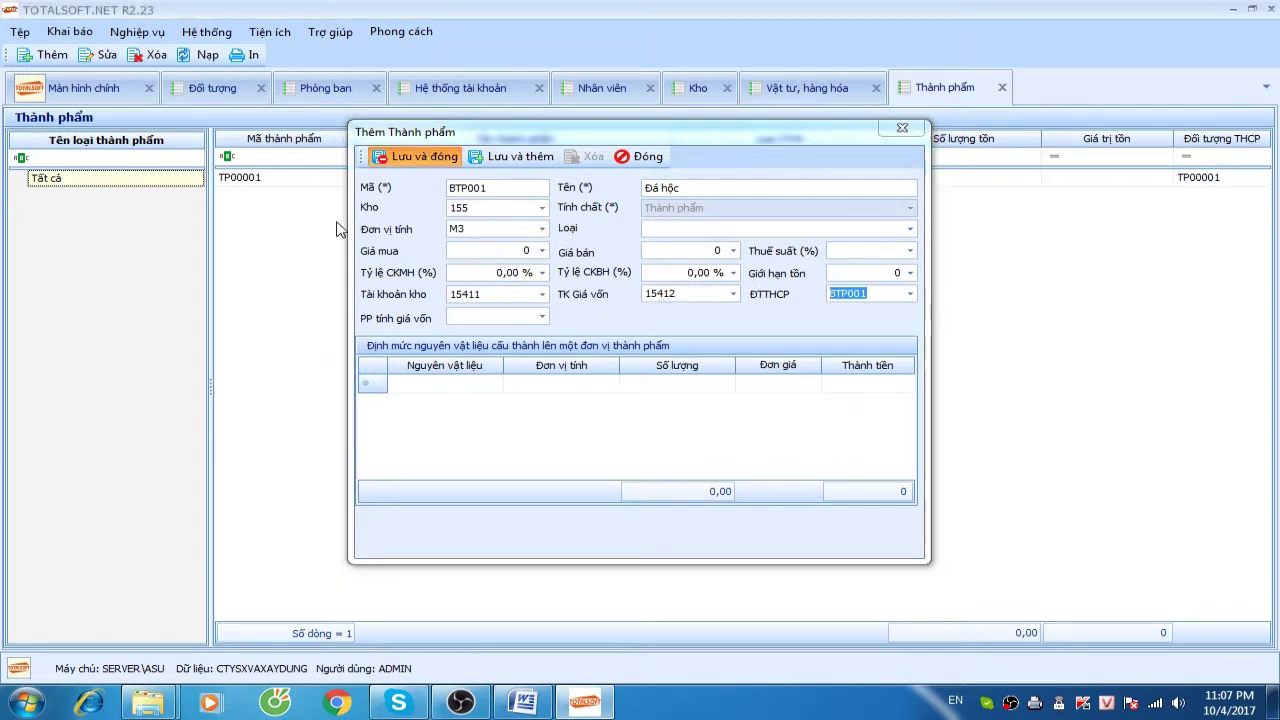
pyautogui.rightClick(336, 222)
pyautogui.click(374, 234)
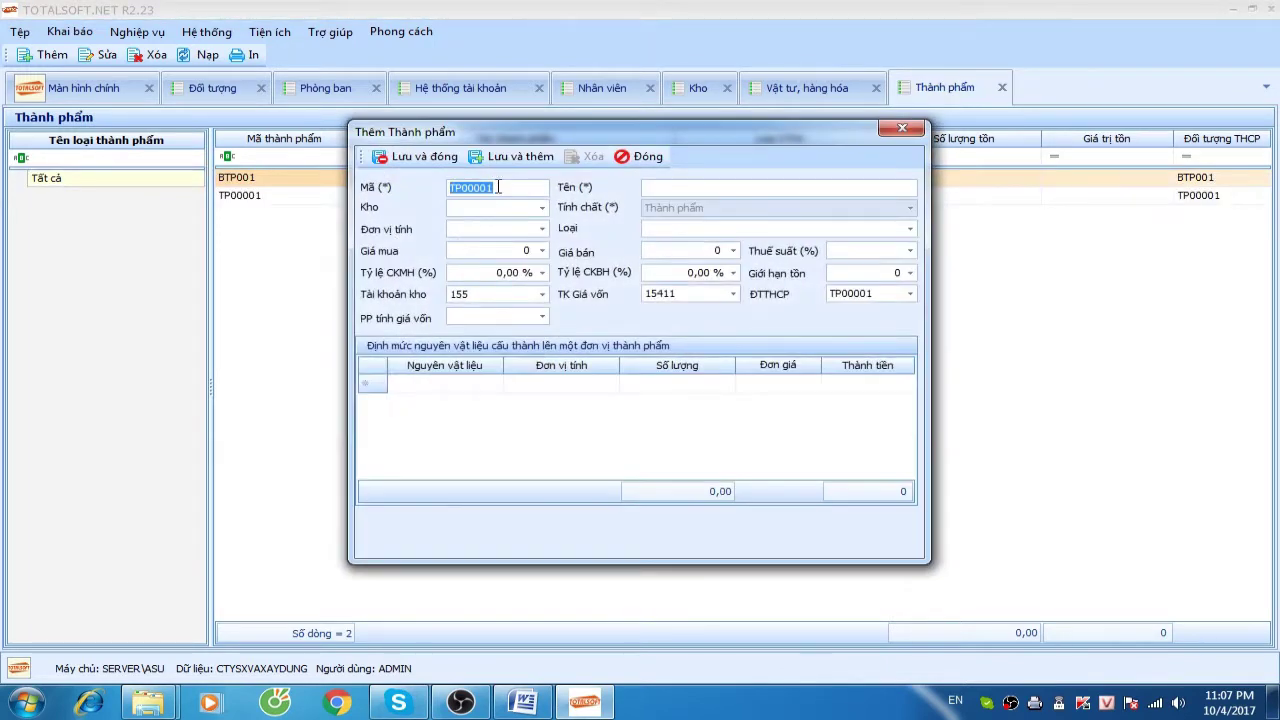
# Save product TP001 Đá 1x2 with warehouse 155, unit M3 and cost account 15412
pyautogui.moveTo(560, 134); pyautogui.dragTo(683, 177)
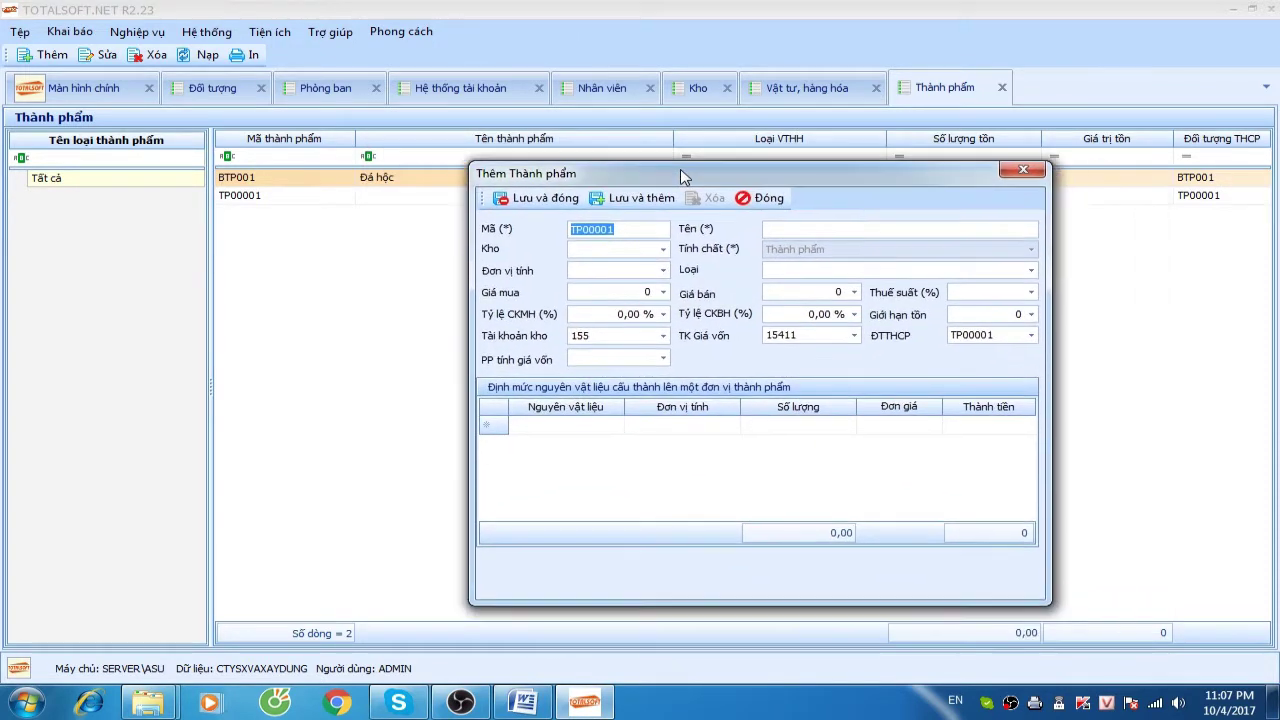
pyautogui.click(613, 229)
pyautogui.press('BackSpace')
pyautogui.press('BackSpace')
pyautogui.press('BackSpace')
pyautogui.press('BackSpace')
pyautogui.press('BackSpace')
pyautogui.press('BackSpace')
pyautogui.press('BackSpace')
pyautogui.write('TP001')
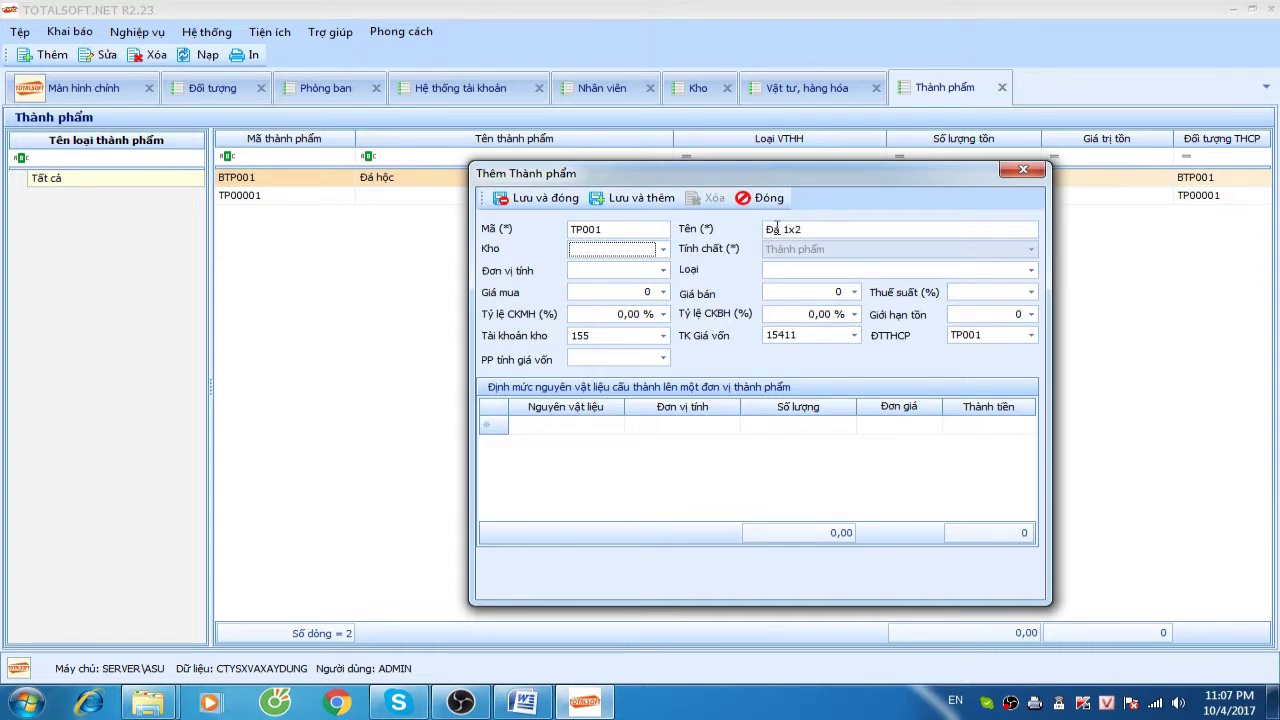
pyautogui.click(652, 250)
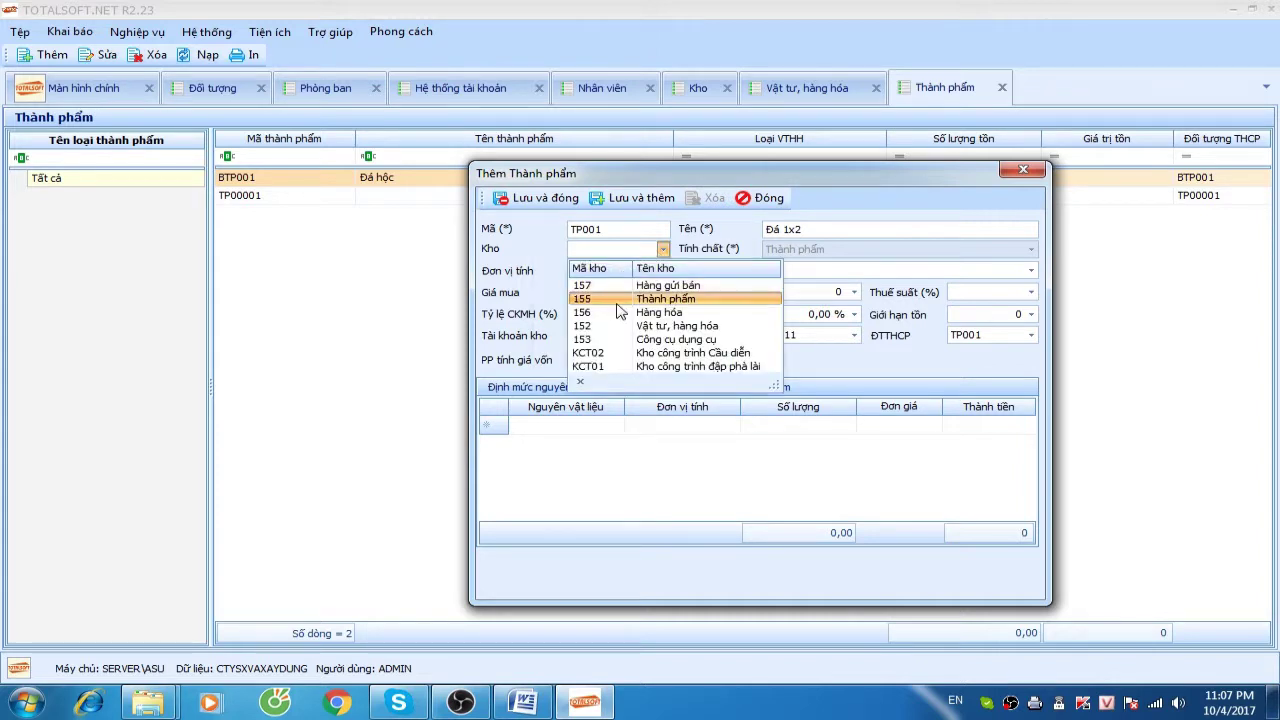
pyautogui.click(620, 298)
pyautogui.click(588, 270)
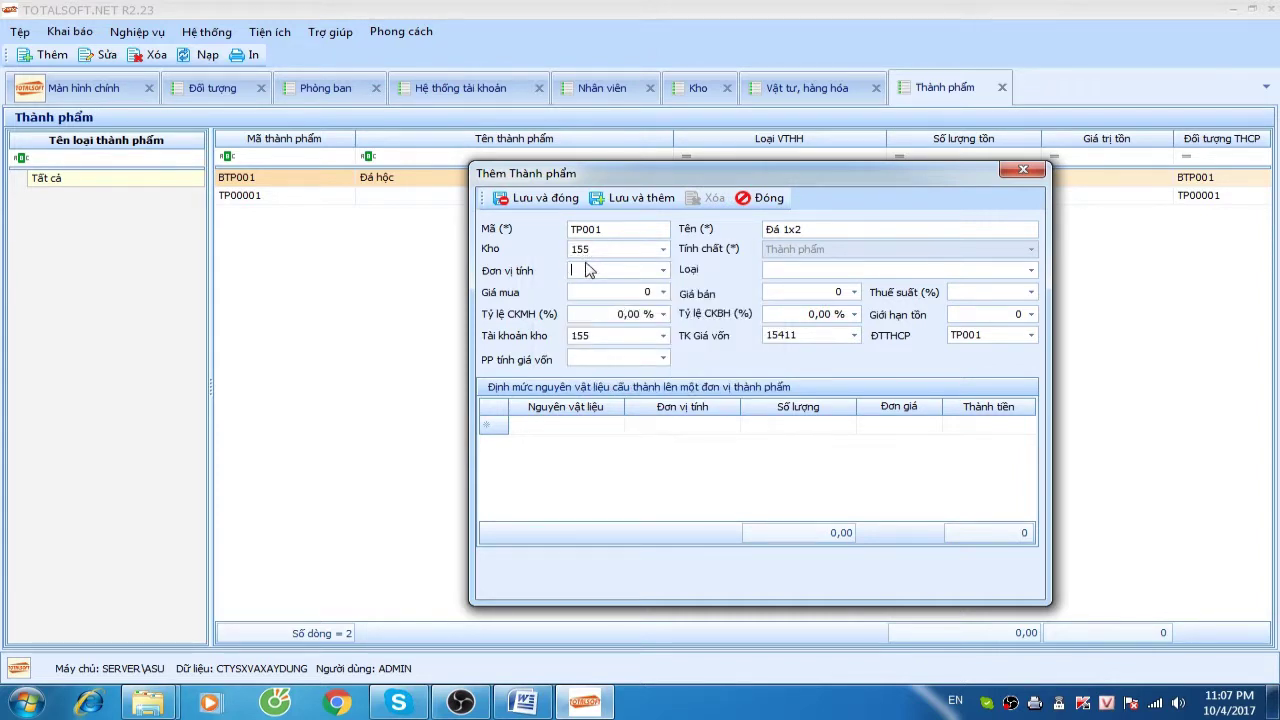
pyautogui.write('M3')
pyautogui.press('Tab')
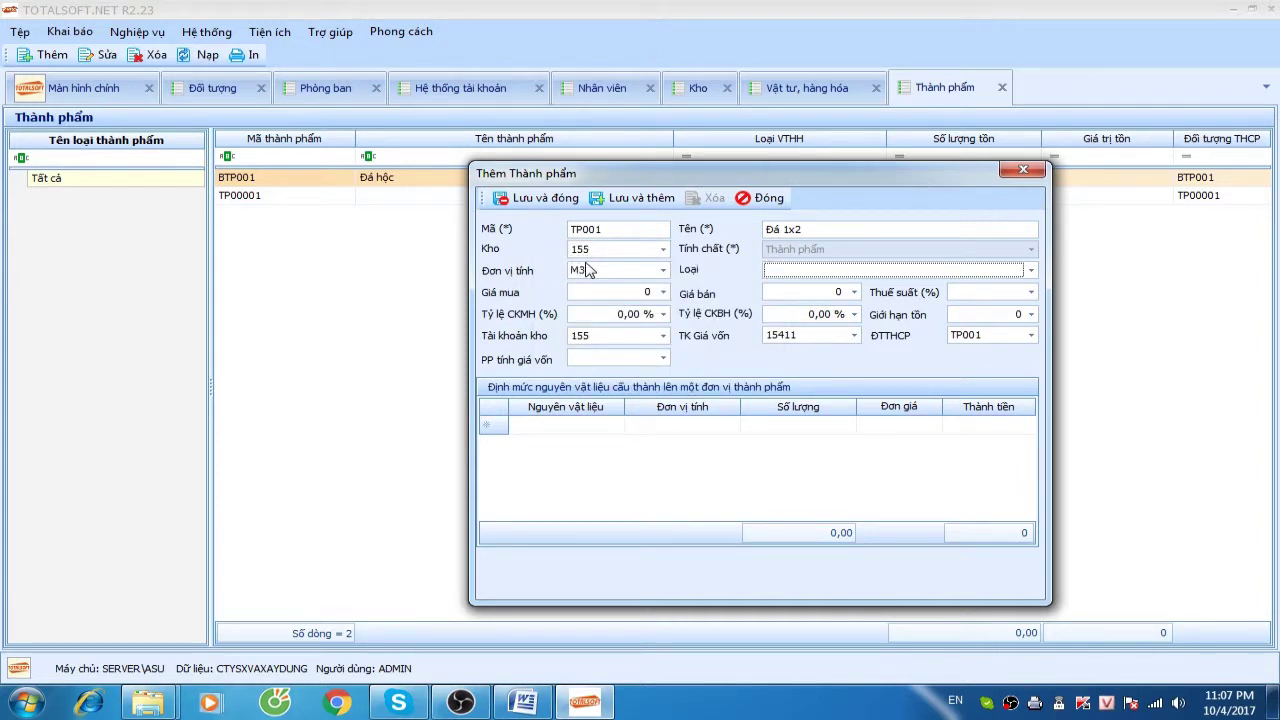
pyautogui.press('Tab')
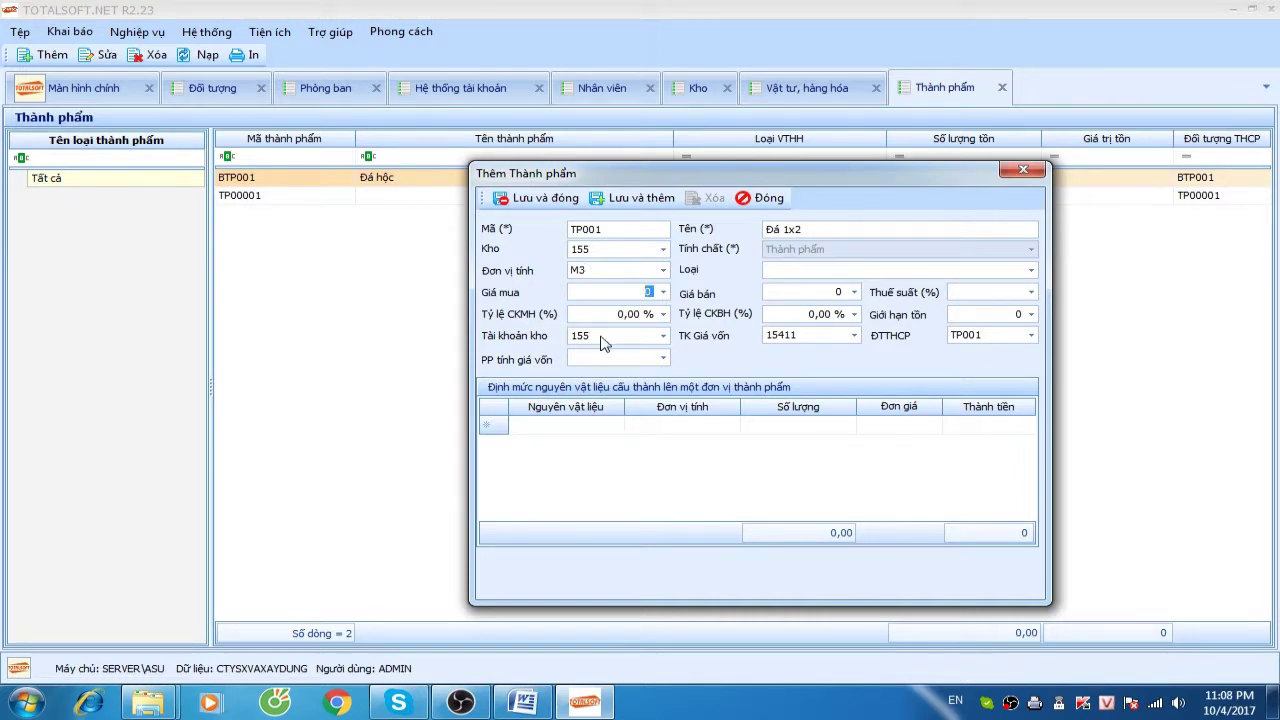
pyautogui.click(854, 335)
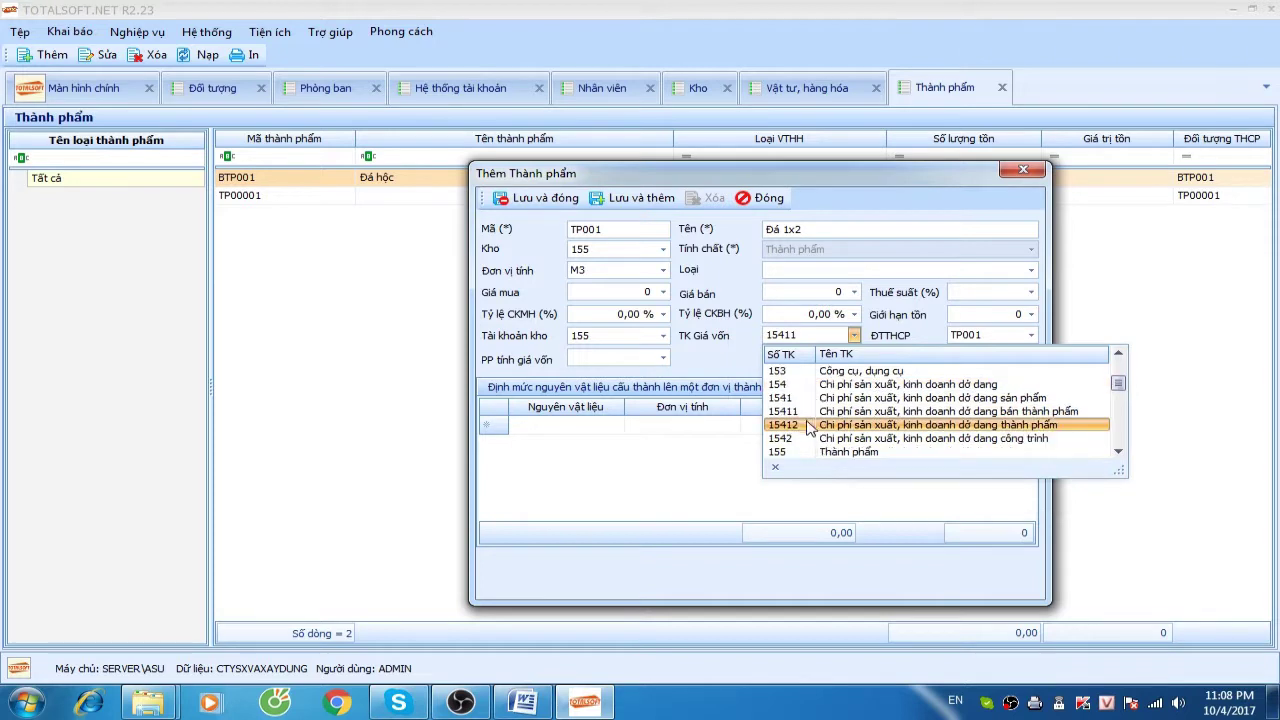
pyautogui.click(810, 428)
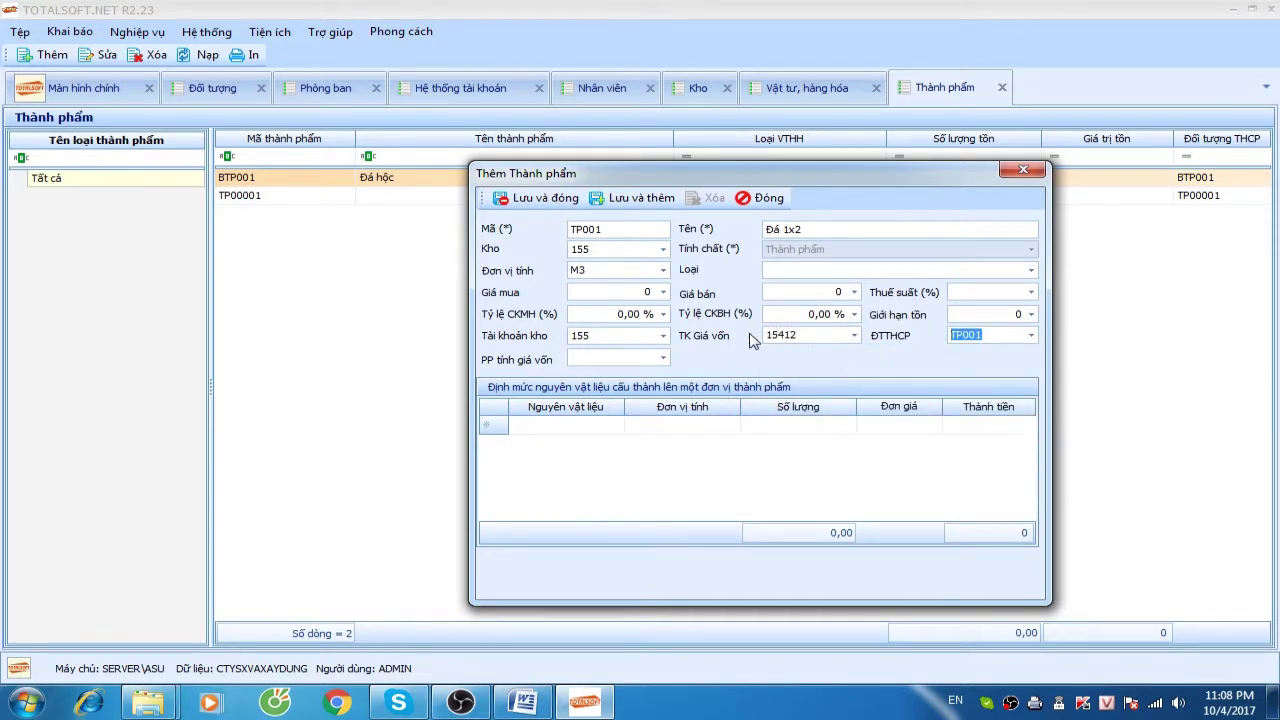
pyautogui.click(540, 200)
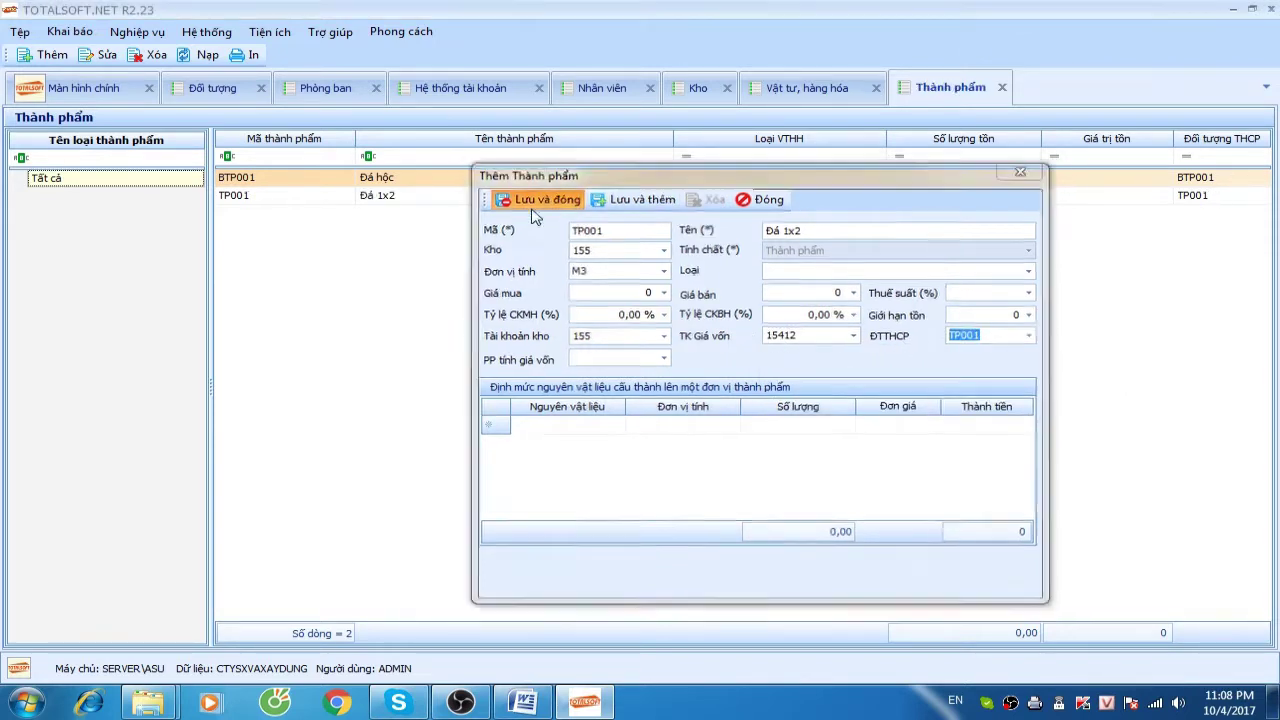
# Add a new finished product coded TP002 named Đá 4x6
pyautogui.rightClick(341, 249)
pyautogui.click(362, 257)
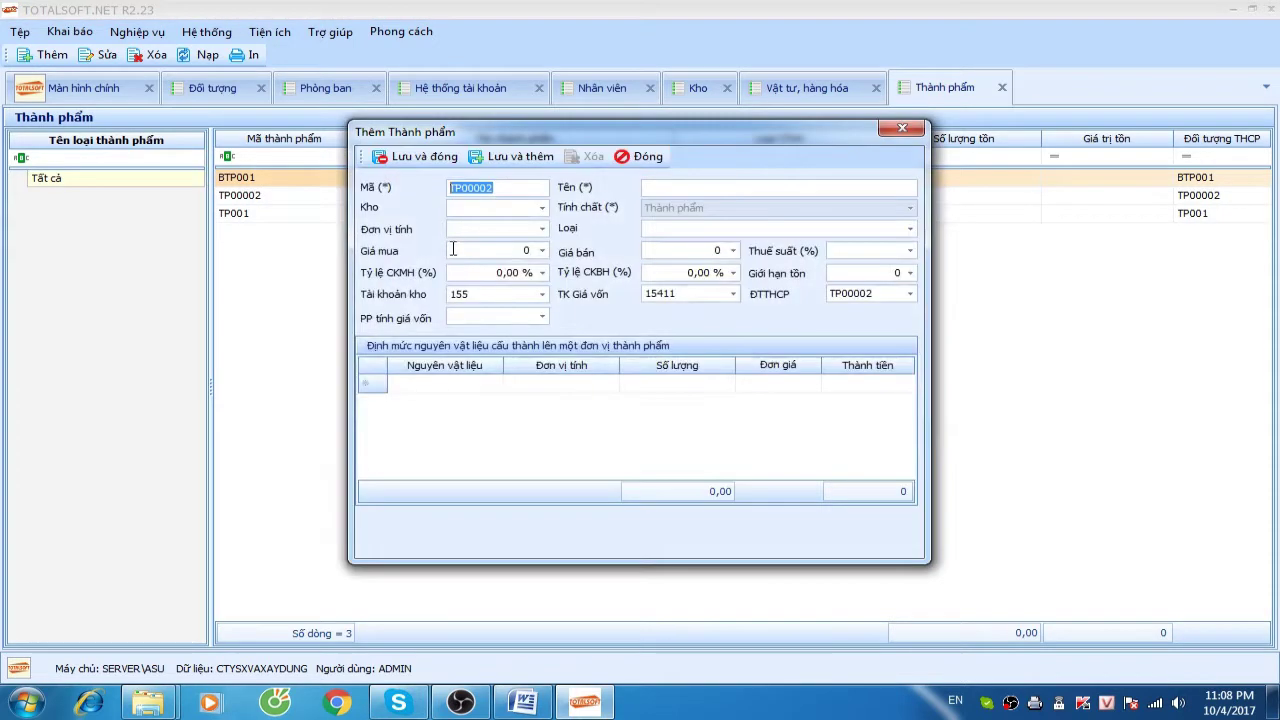
pyautogui.moveTo(476, 187); pyautogui.dragTo(514, 189)
pyautogui.write('2')
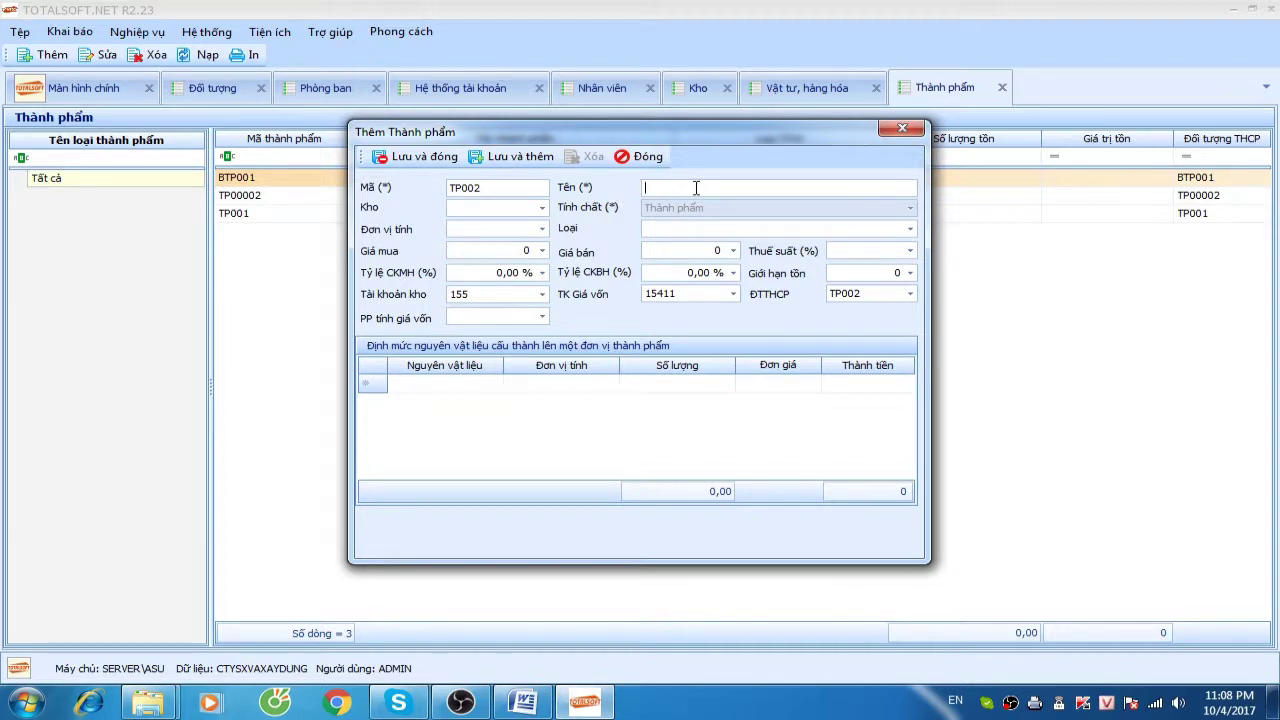
pyautogui.moveTo(671, 137); pyautogui.dragTo(704, 188)
pyautogui.write('Đá 4x')
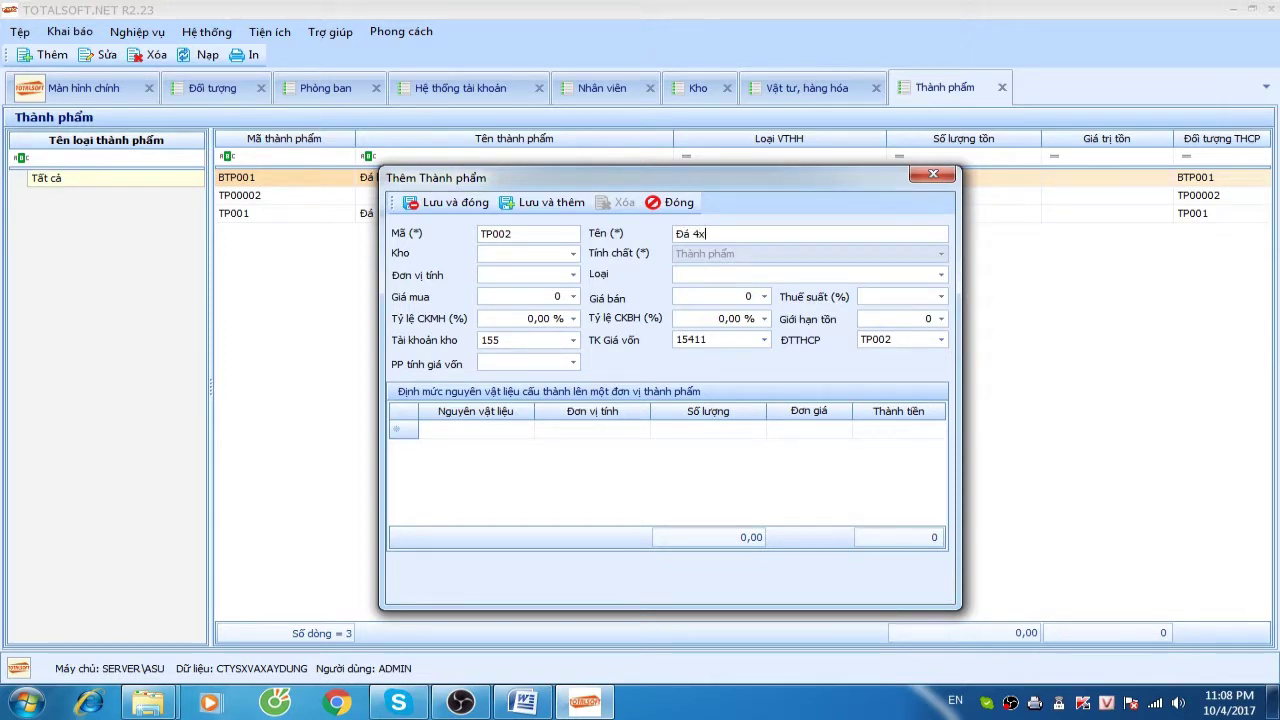
# Give TP002 warehouse 155, cost account 15412 and Bình quân cuối kỳ costing, then save
pyautogui.click(522, 253)
pyautogui.click(552, 256)
pyautogui.click(462, 264)
pyautogui.click(522, 275)
pyautogui.click(515, 254)
pyautogui.click(610, 301)
pyautogui.click(764, 340)
pyautogui.scroll(-1, 722, 430)
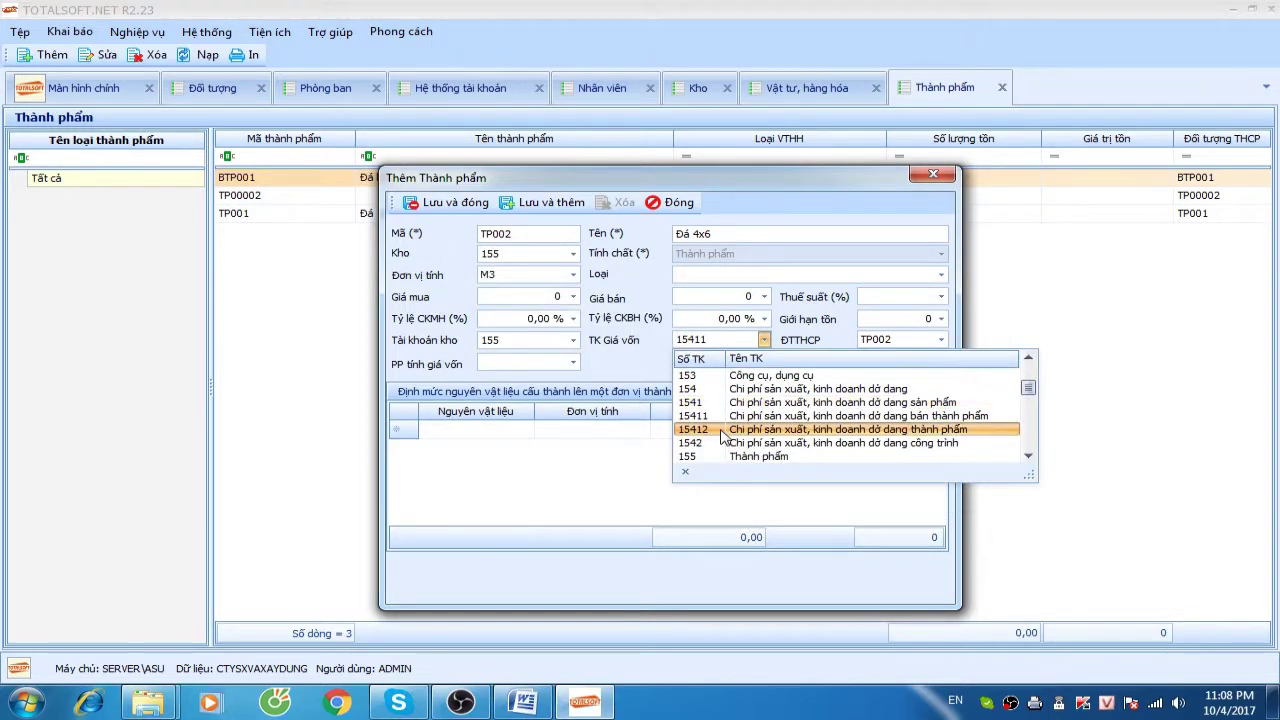
pyautogui.click(722, 430)
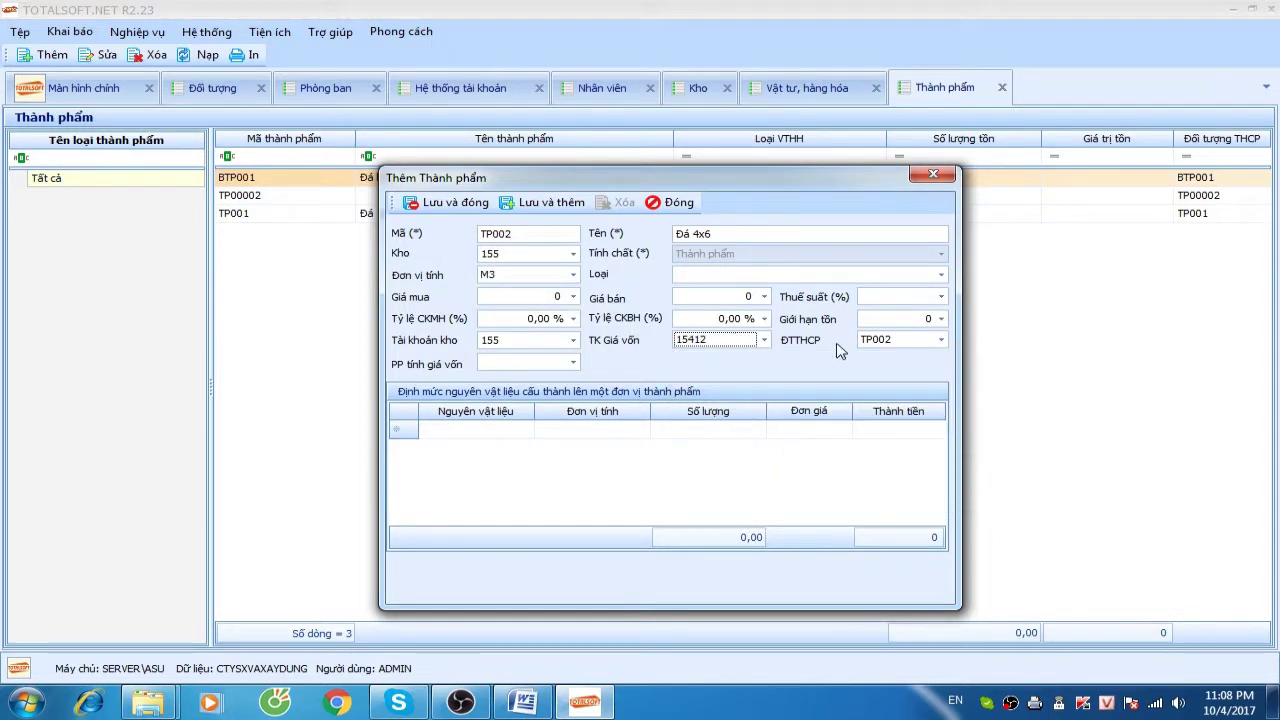
pyautogui.click(512, 363)
pyautogui.click(520, 400)
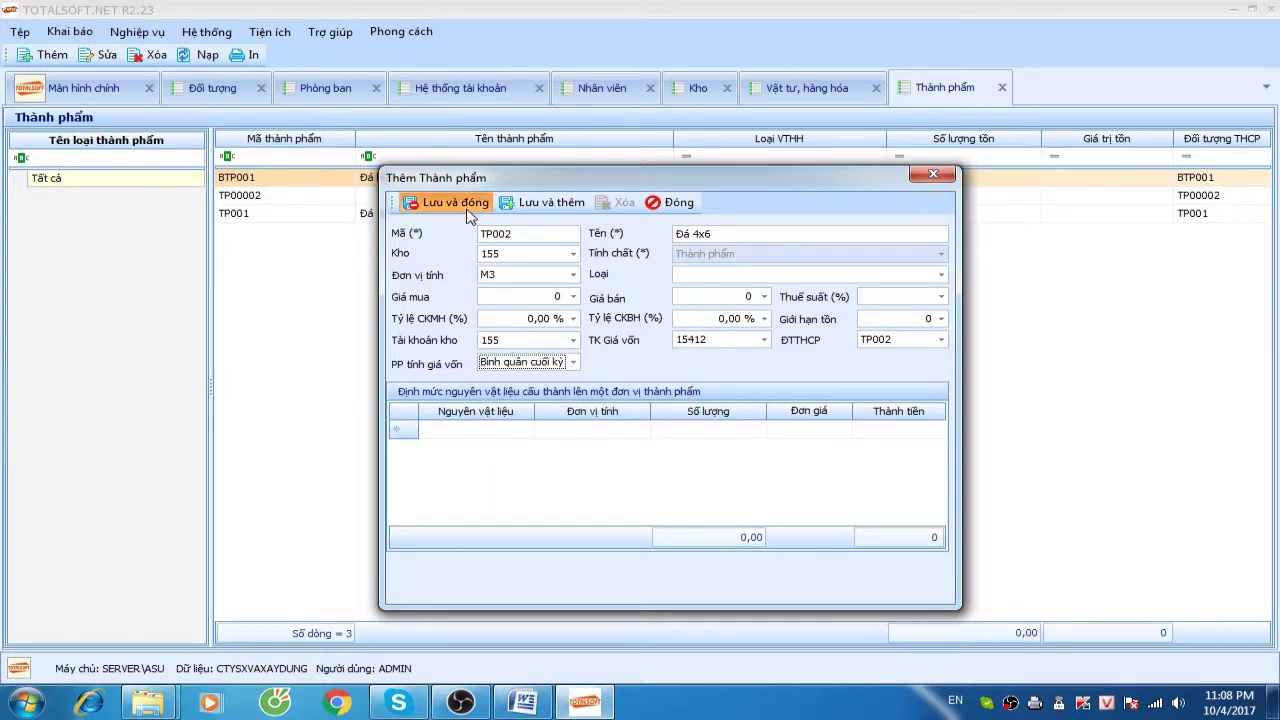
pyautogui.click(455, 203)
# Change TP001's costing method to Bình quân cuối kỳ and save it
pyautogui.click(399, 198)
pyautogui.doubleClick(466, 271)
pyautogui.click(505, 317)
pyautogui.click(505, 347)
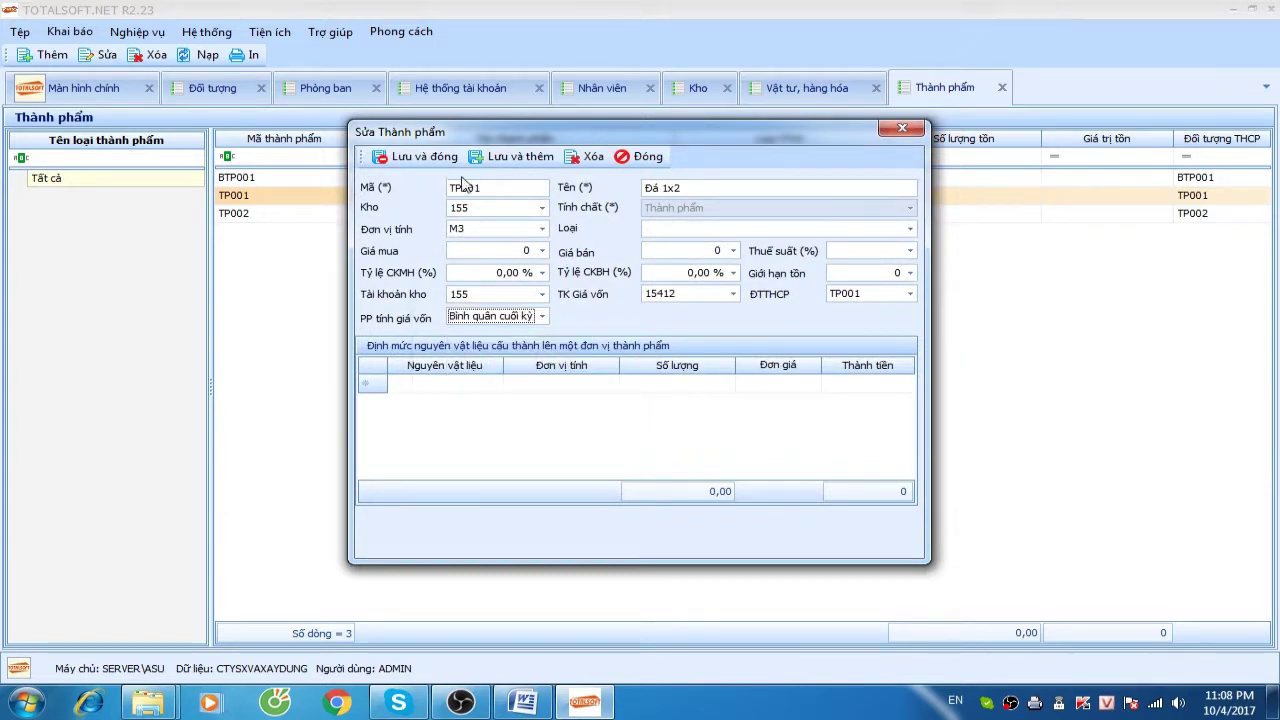
pyautogui.click(425, 157)
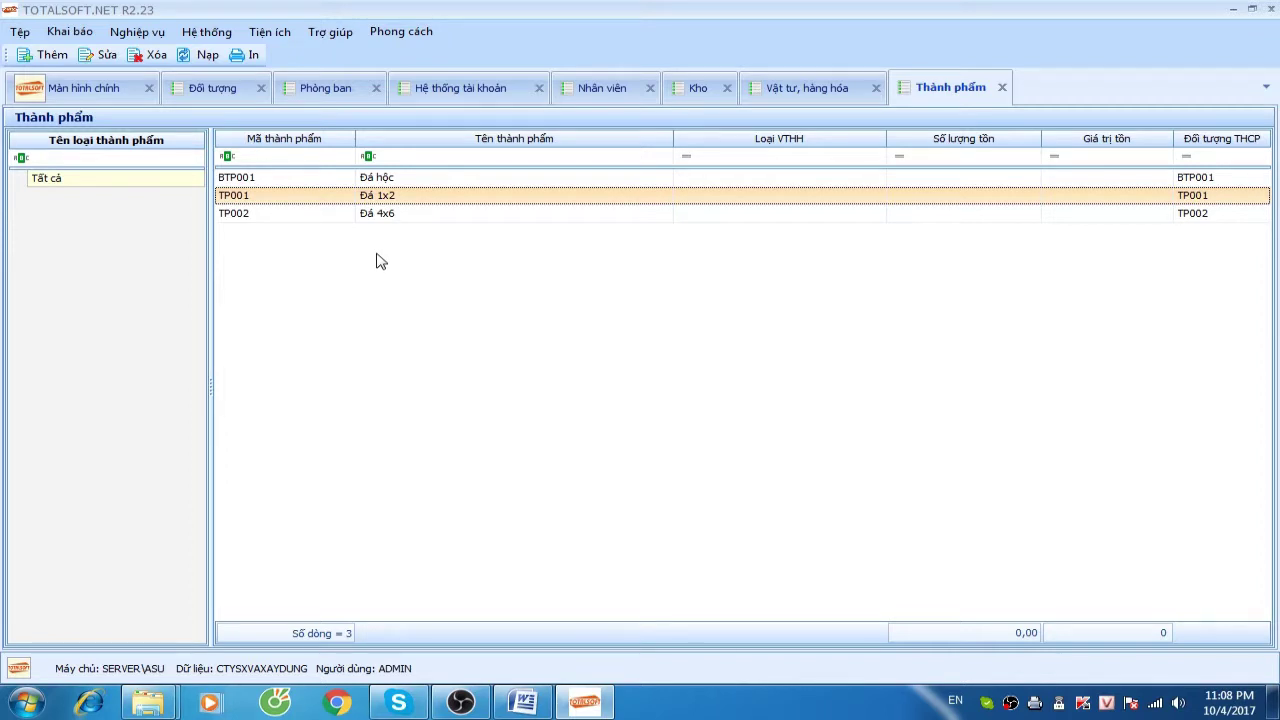
pyautogui.click(70, 31)
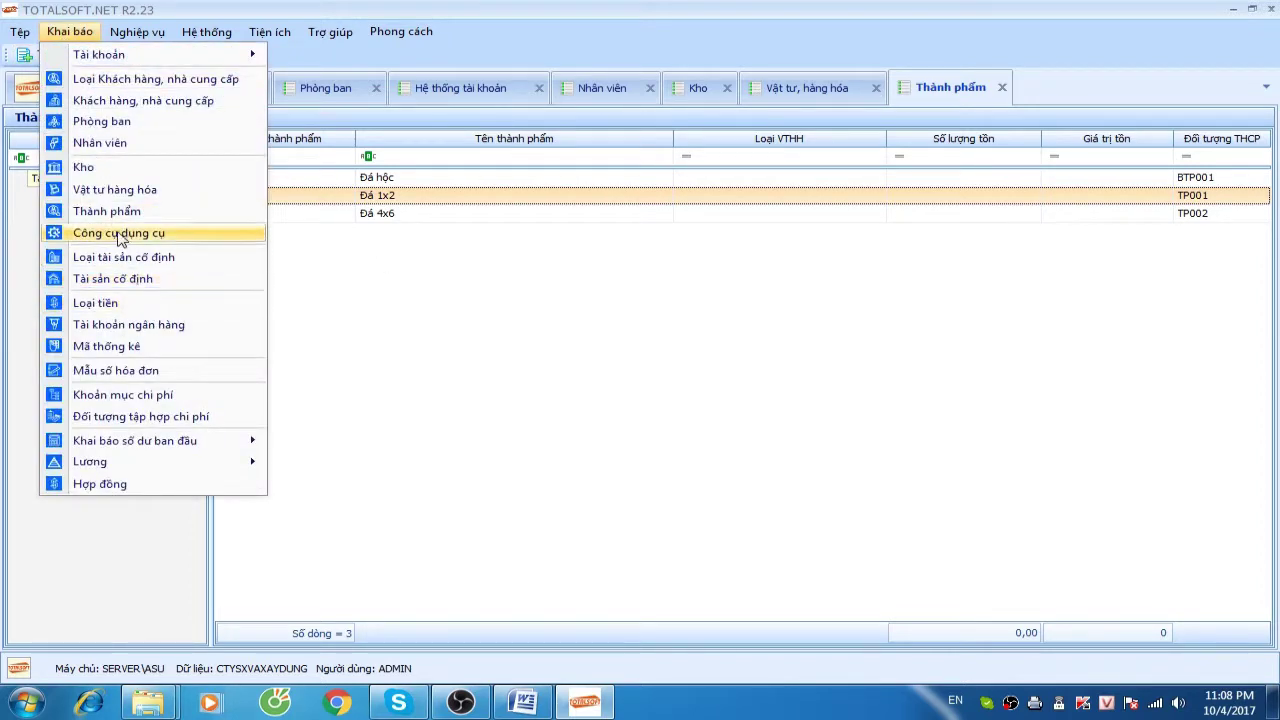
# Save the first bank account, correcting its bank name to Ngân hàng Vietcombank
pyautogui.click(126, 326)
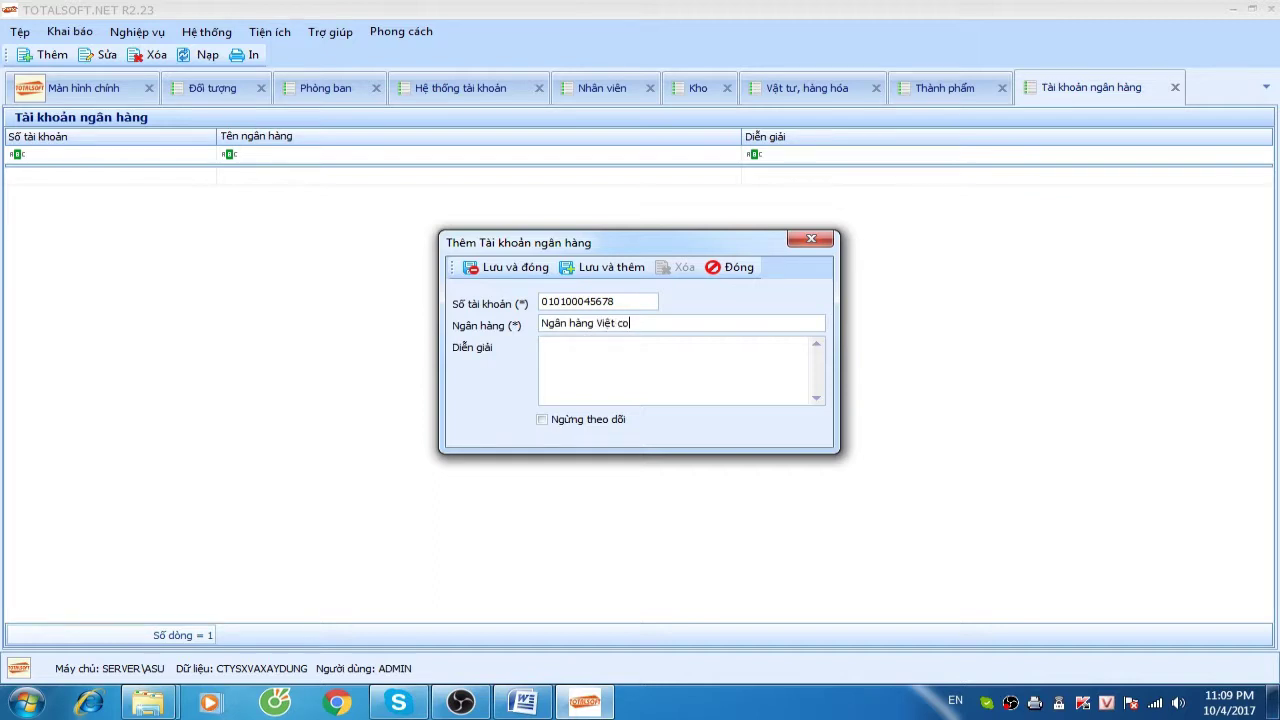
pyautogui.write('bank')
pyautogui.click(601, 323)
pyautogui.press('Delete')
pyautogui.press('Delete')
pyautogui.press('Delete')
pyautogui.press('Delete')
pyautogui.write('iet')
pyautogui.click(505, 267)
# Add a second account with its account number at Ngân hàng BIDV and save it
pyautogui.rightClick(346, 229)
pyautogui.click(403, 243)
pyautogui.press('Tab')
pyautogui.write('Ngân hàng ')
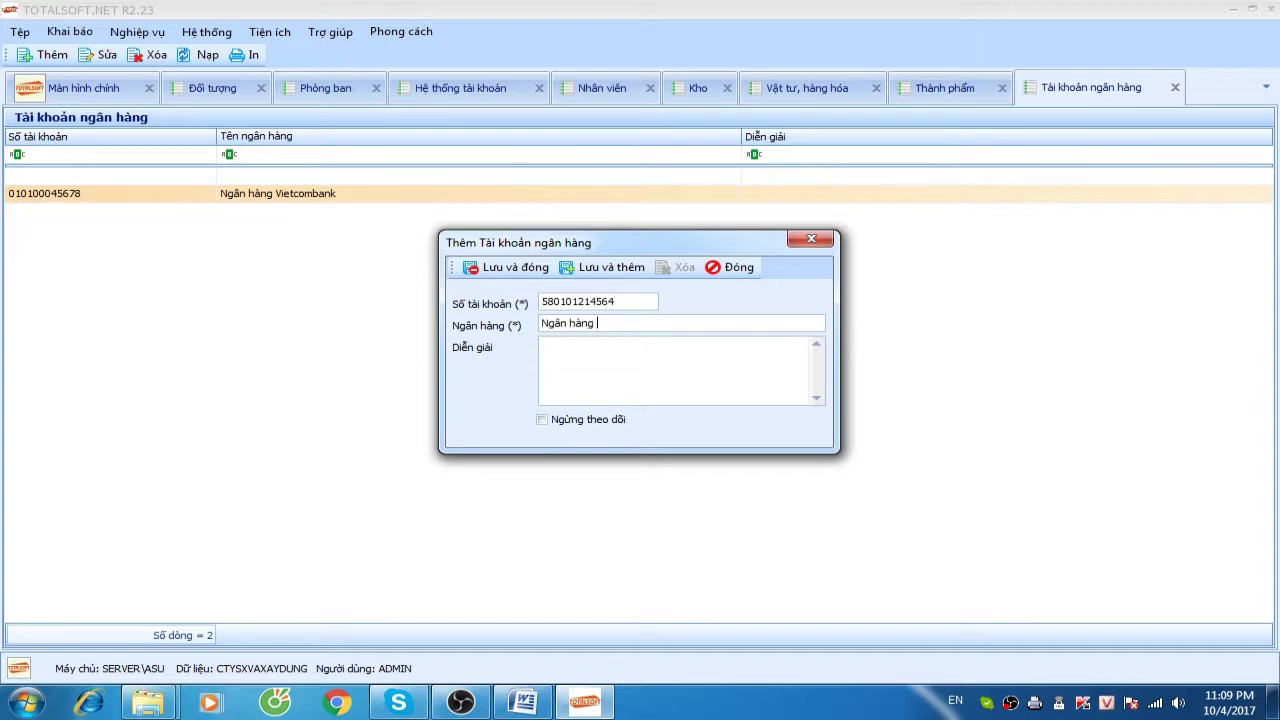
pyautogui.write('BIDV')
pyautogui.click(505, 267)
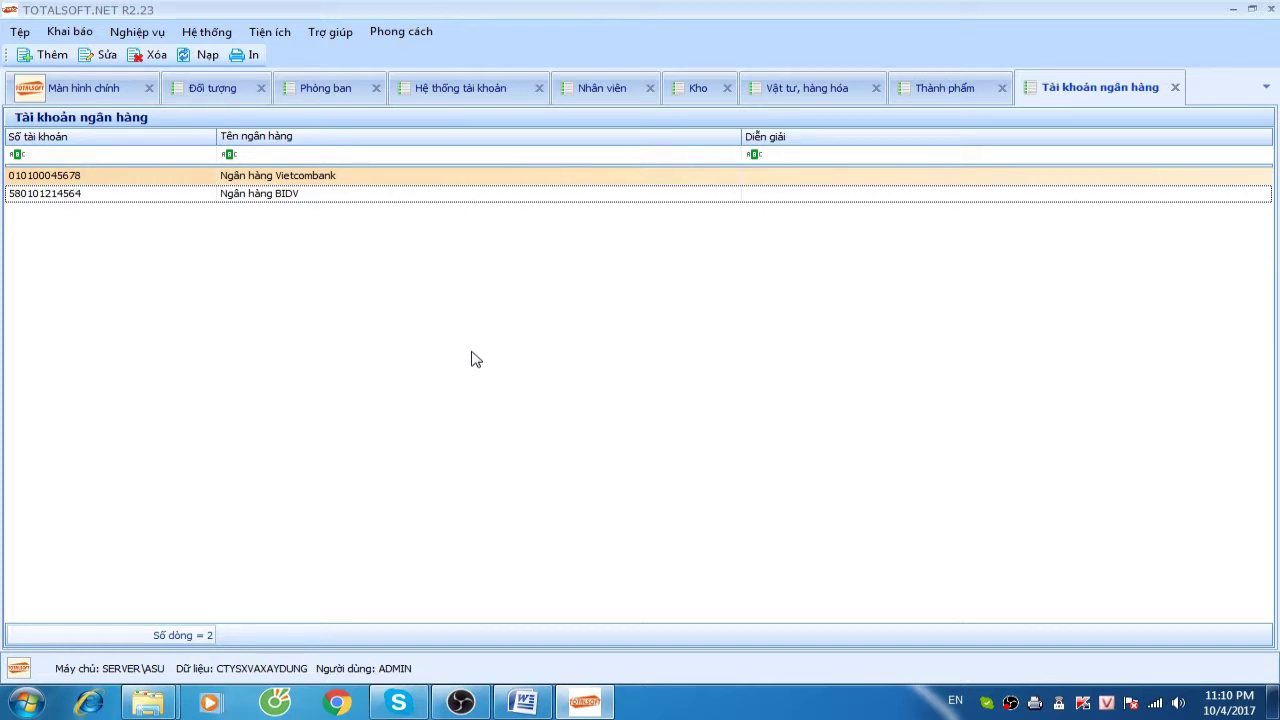
pyautogui.click(80, 38)
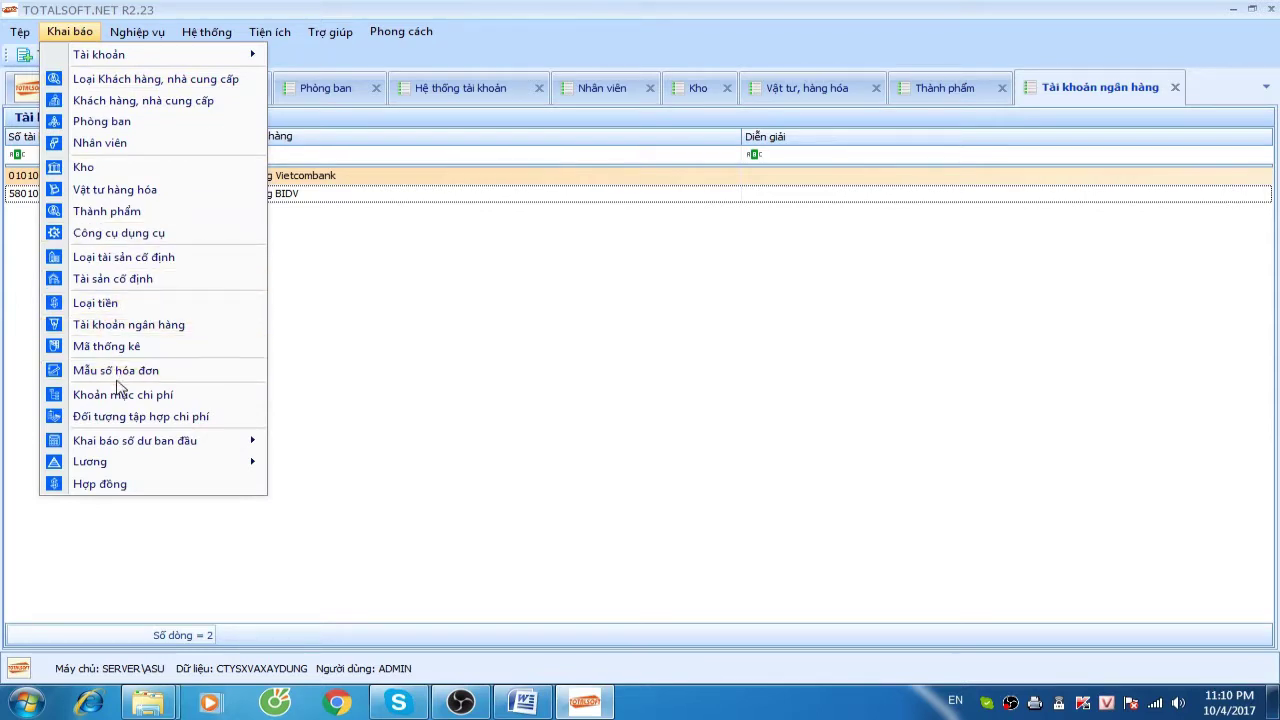
# Add cost object CT01 Công trình đập phà lài to the cost-collection list
pyautogui.click(127, 419)
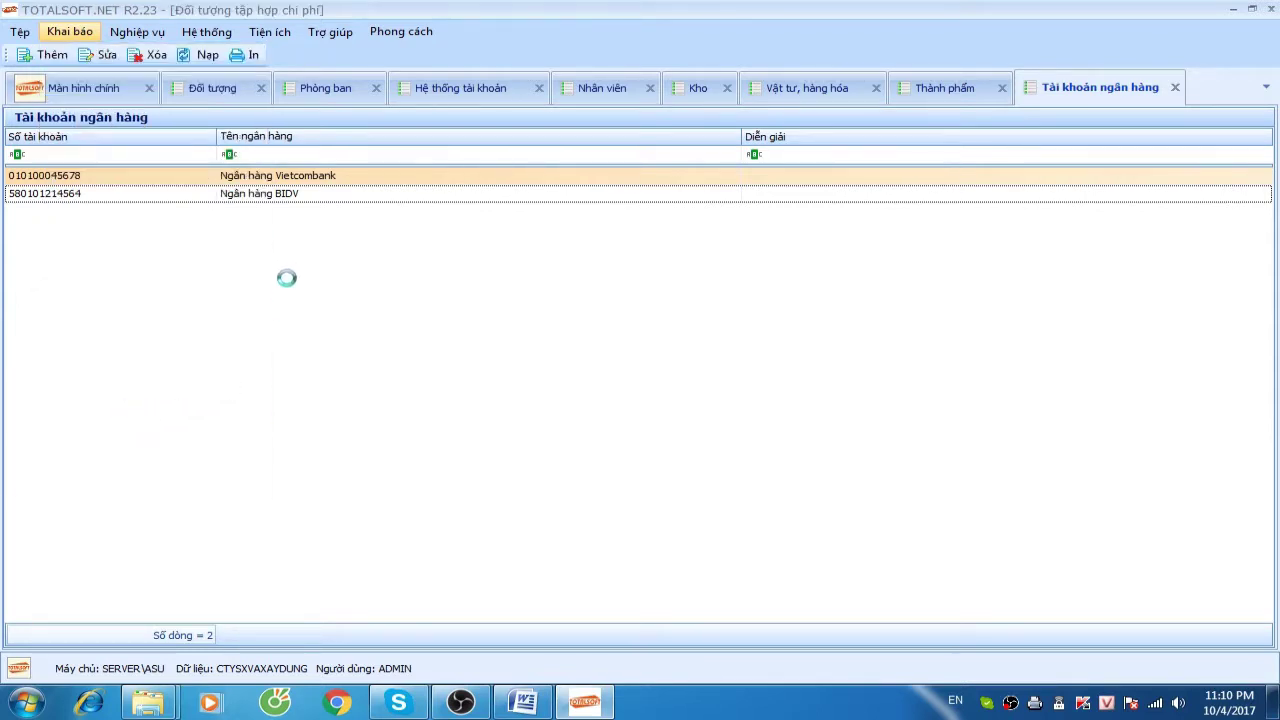
pyautogui.rightClick(297, 261)
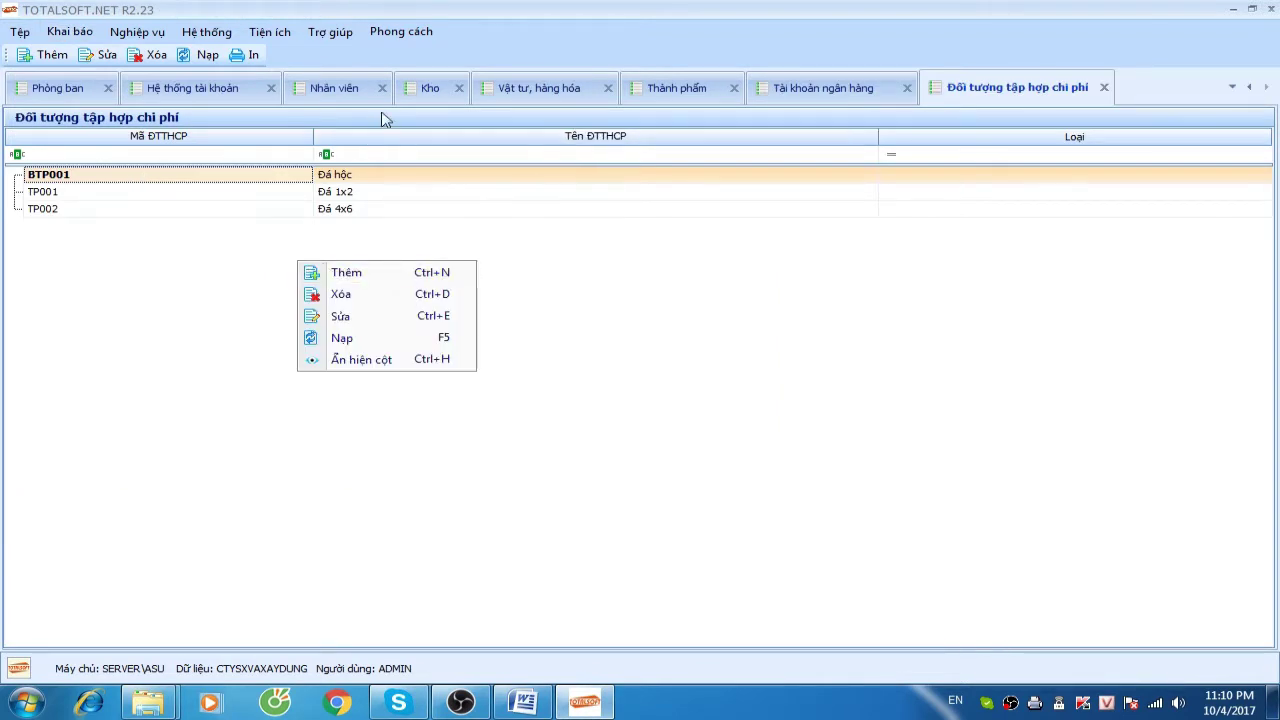
pyautogui.click(686, 92)
pyautogui.click(322, 213)
pyautogui.click(975, 92)
pyautogui.press('Down')
pyautogui.press('Up')
pyautogui.press('Down')
pyautogui.press('Down')
pyautogui.rightClick(288, 245)
pyautogui.click(332, 256)
pyautogui.click(511, 284)
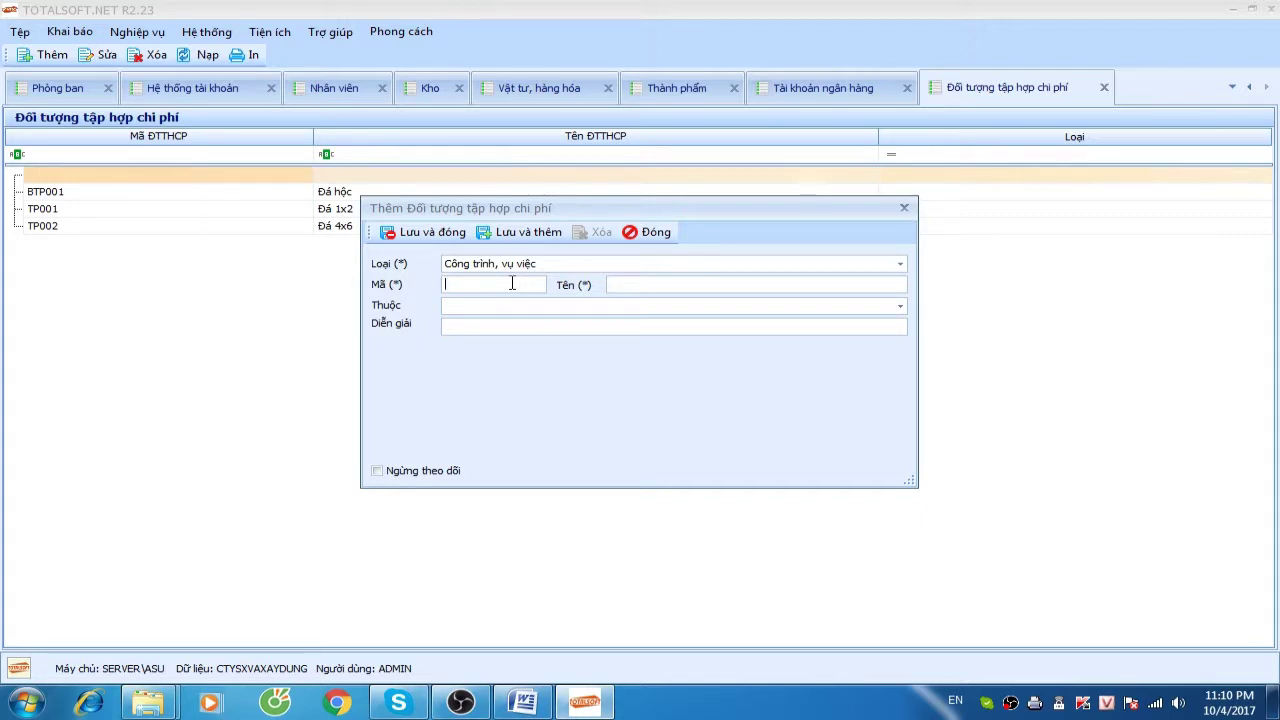
pyautogui.write('CT01')
pyautogui.write('Công trình')
pyautogui.write(' đ')
pyautogui.write('ạp')
pyautogui.write('a phà ')
pyautogui.write('lai')
pyautogui.click(422, 232)
# Add cost object CT02 Công trình cầu diễn and save it
pyautogui.rightClick(380, 285)
pyautogui.click(380, 285)
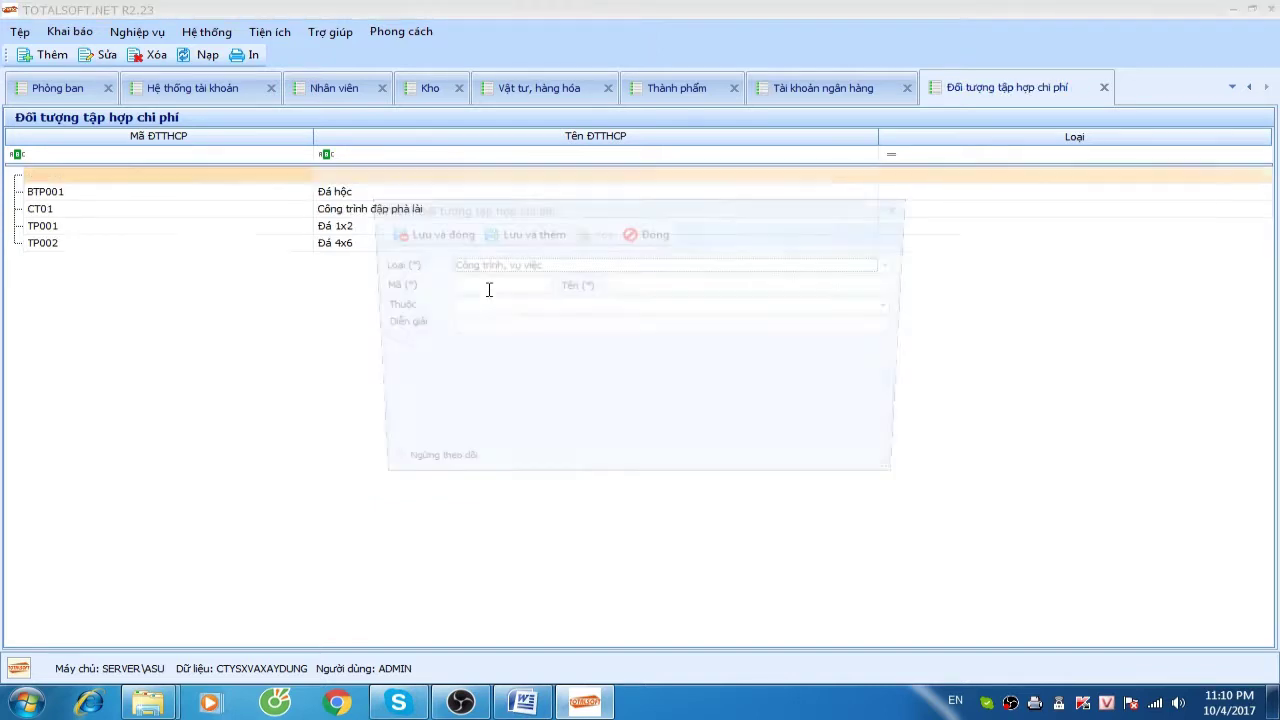
pyautogui.write('CT02')
pyautogui.press('Tab')
pyautogui.write('C')
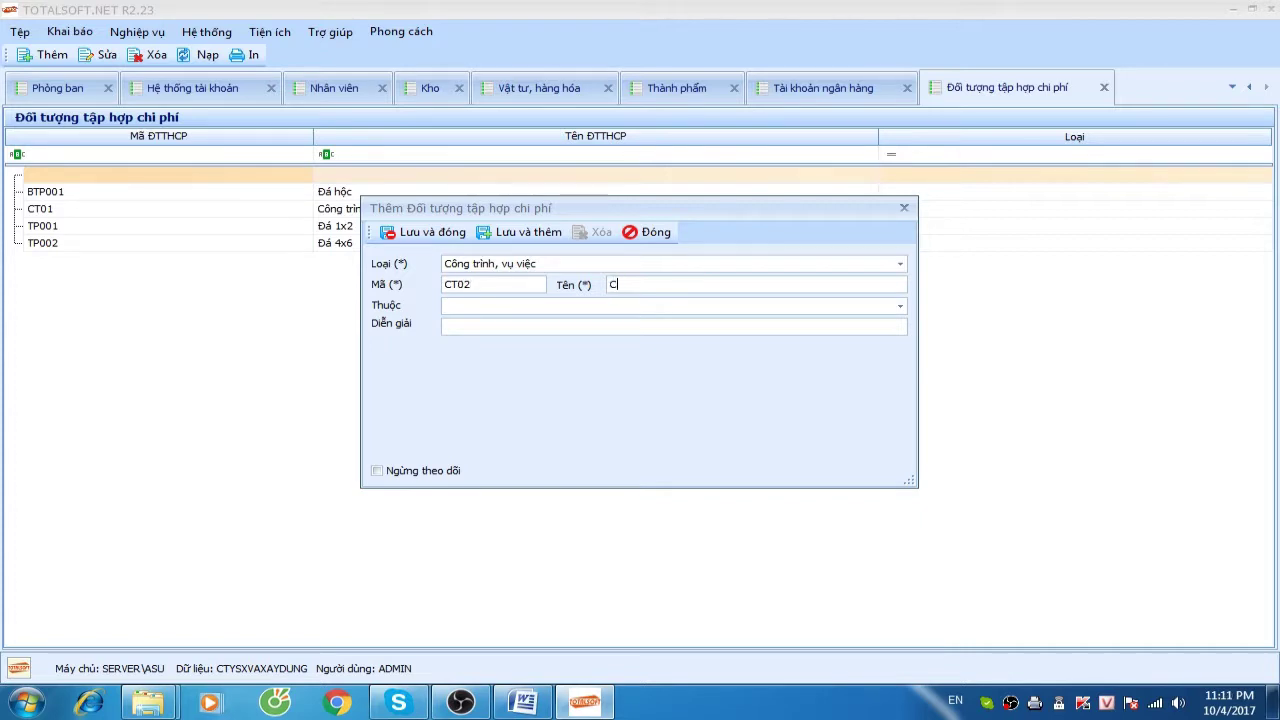
pyautogui.write('ông trình cầu die')
pyautogui.write('ên')
pyautogui.click(420, 232)
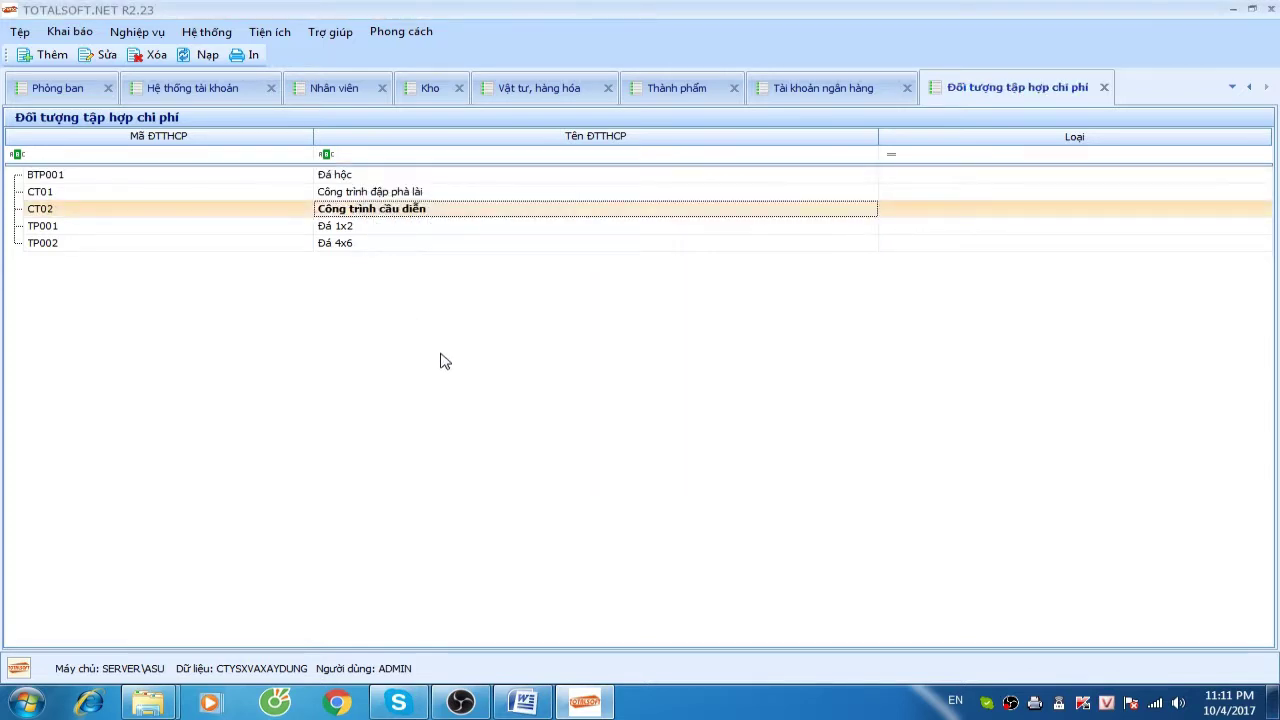
# Start a new invoice template 01GTKT3/001 named Hóa đơn GTGT
pyautogui.click(69, 31)
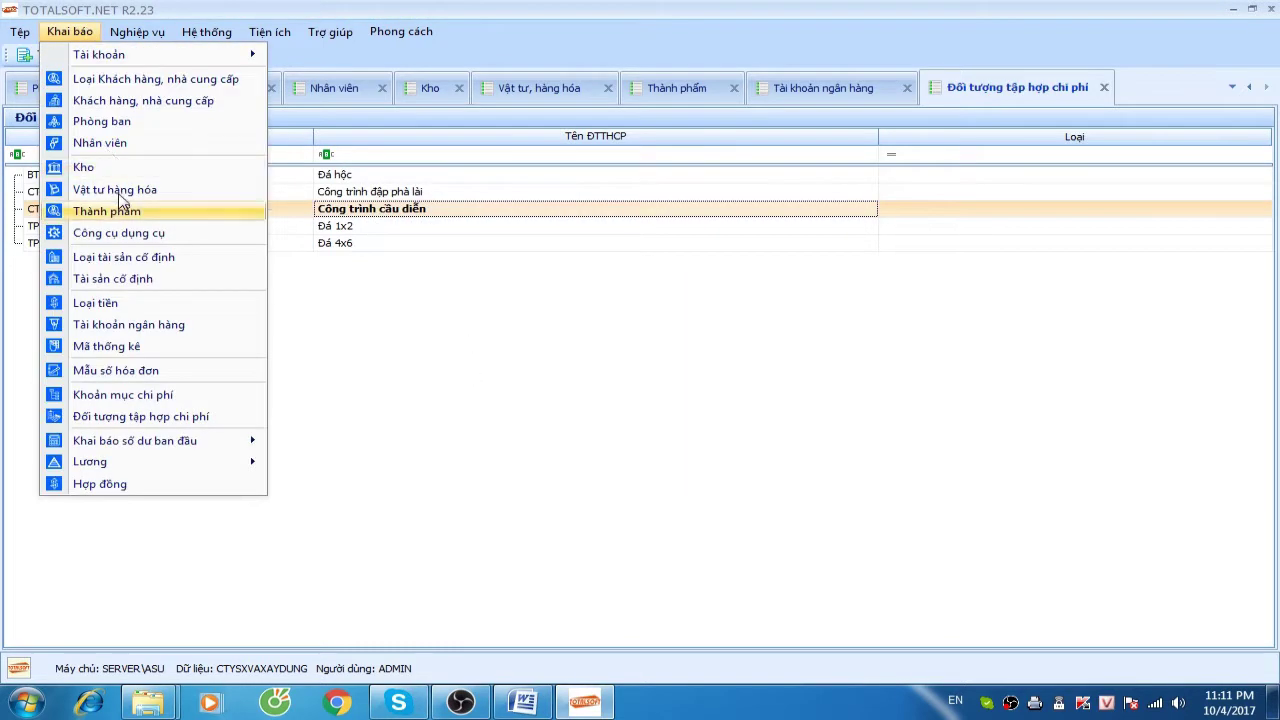
pyautogui.moveTo(178, 440)
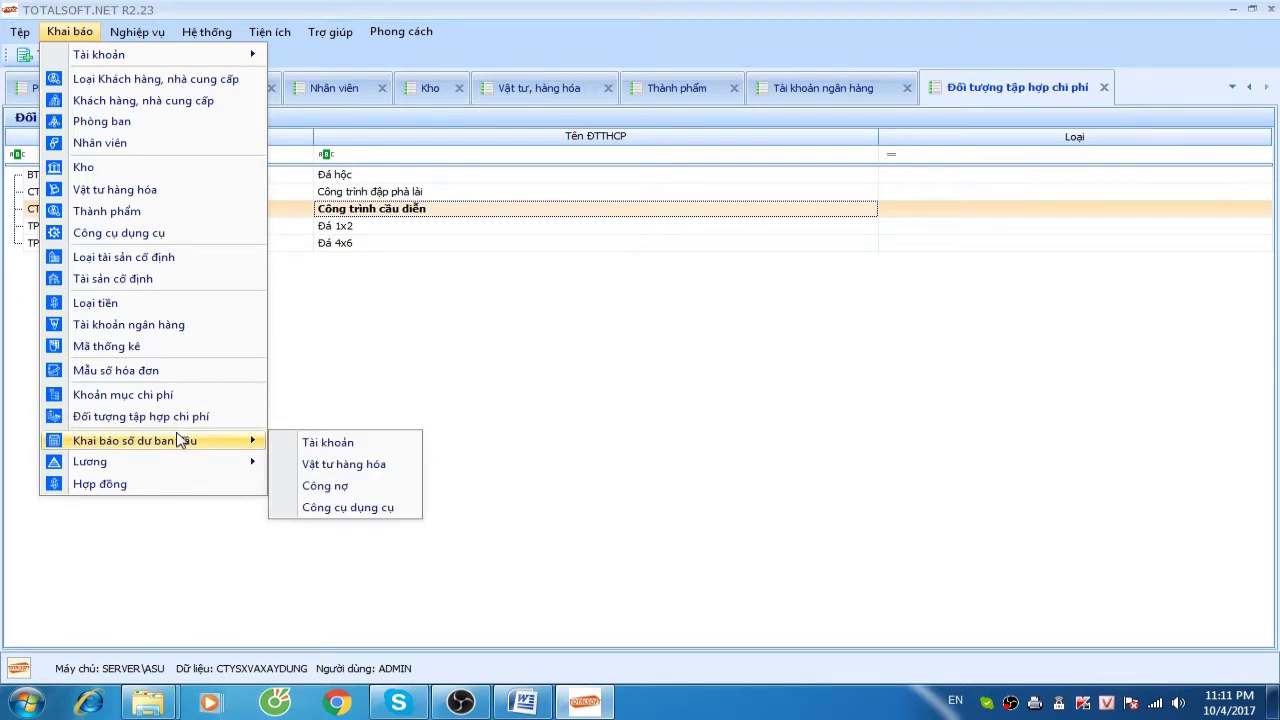
pyautogui.click(163, 372)
pyautogui.rightClick(331, 228)
pyautogui.click(370, 236)
pyautogui.write('01GTK')
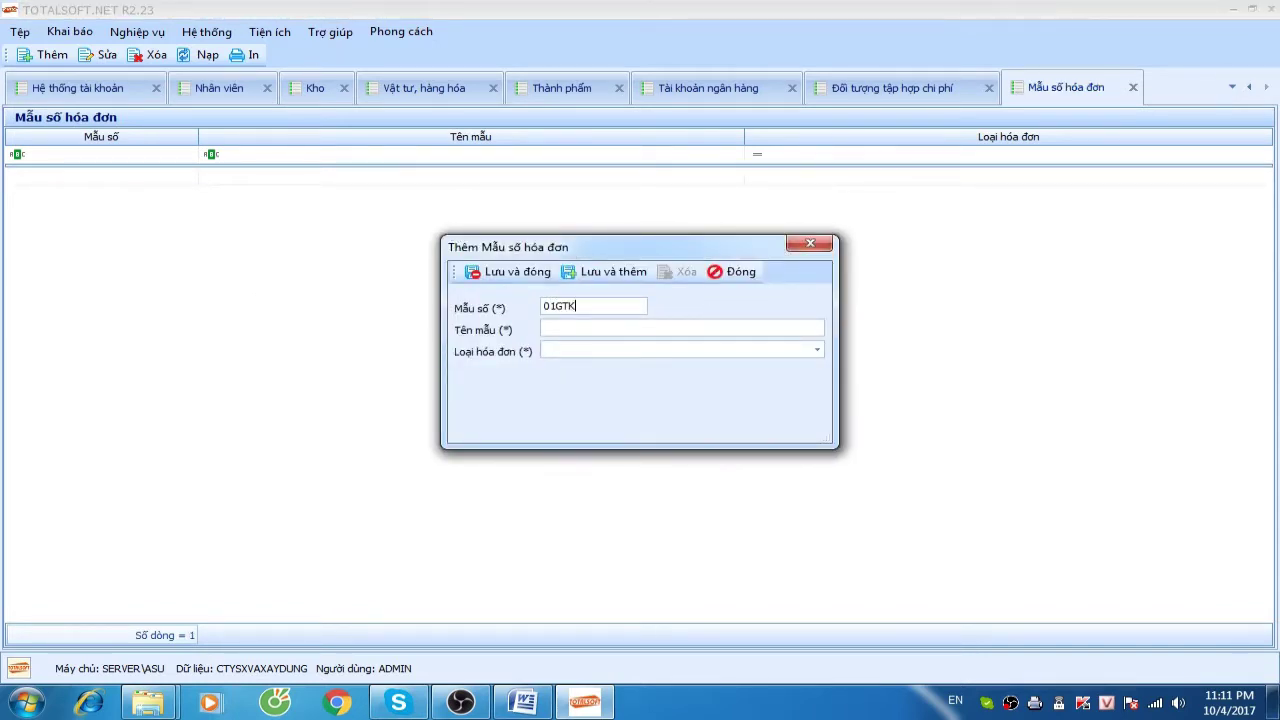
pyautogui.write('T3/001')
pyautogui.press('Tab')
pyautogui.write('Hóa đơn gi')
pyautogui.press('BackSpace')
pyautogui.press('BackSpace')
pyautogui.write('GTGT')
# Set its type to Hóa đơn giá trị gia tăng, save, and discard an extra empty form
pyautogui.press('Tab')
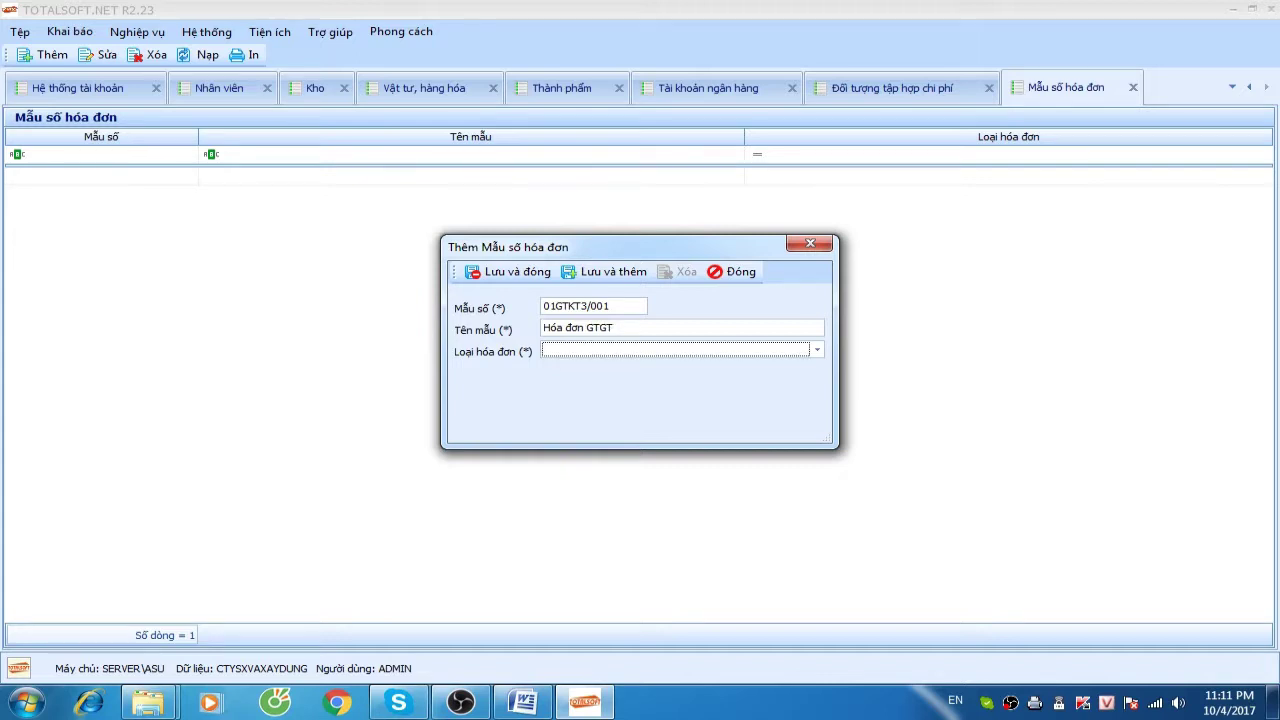
pyautogui.click(700, 355)
pyautogui.click(668, 368)
pyautogui.click(510, 272)
pyautogui.rightClick(363, 206)
pyautogui.click(398, 210)
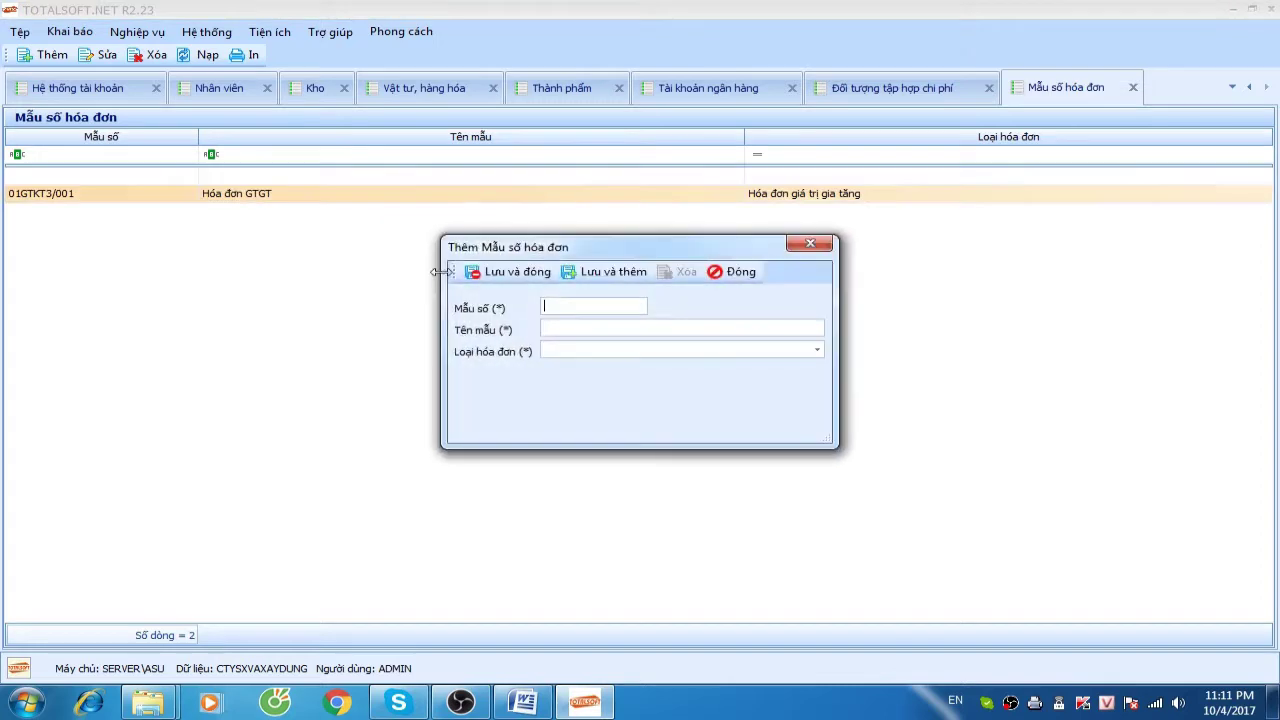
pyautogui.click(742, 272)
pyautogui.click(662, 413)
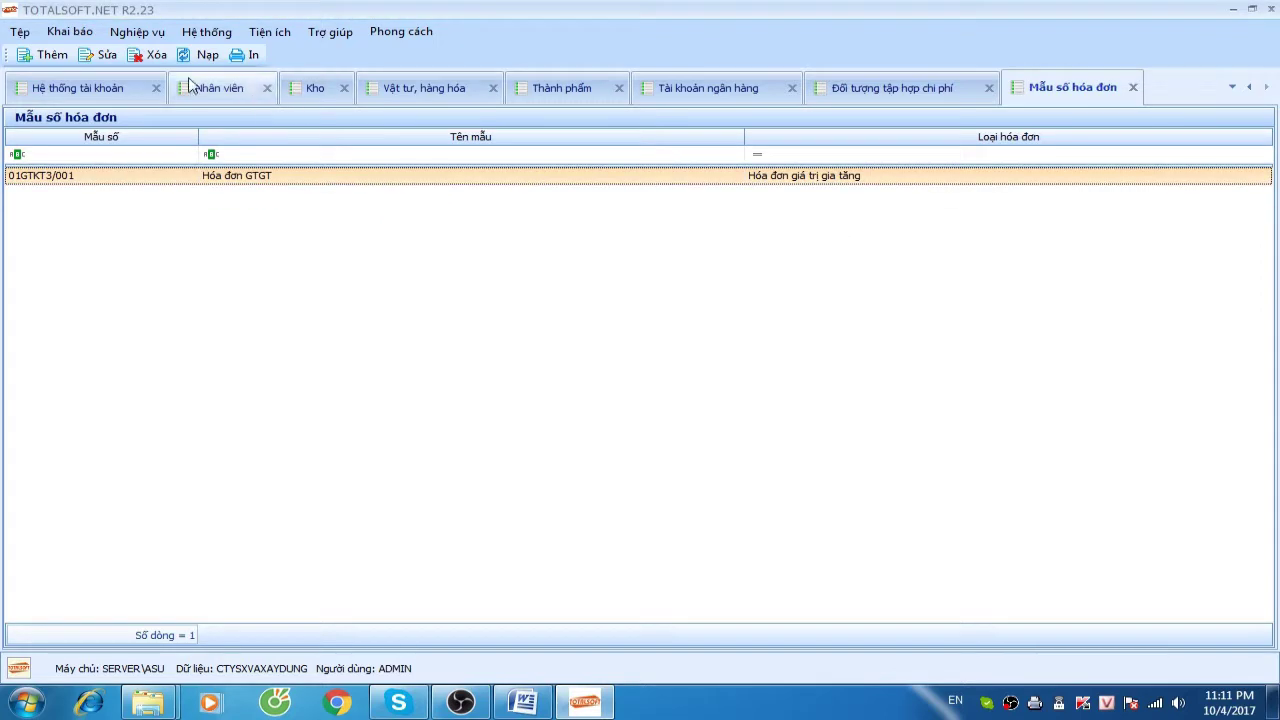
pyautogui.click(70, 31)
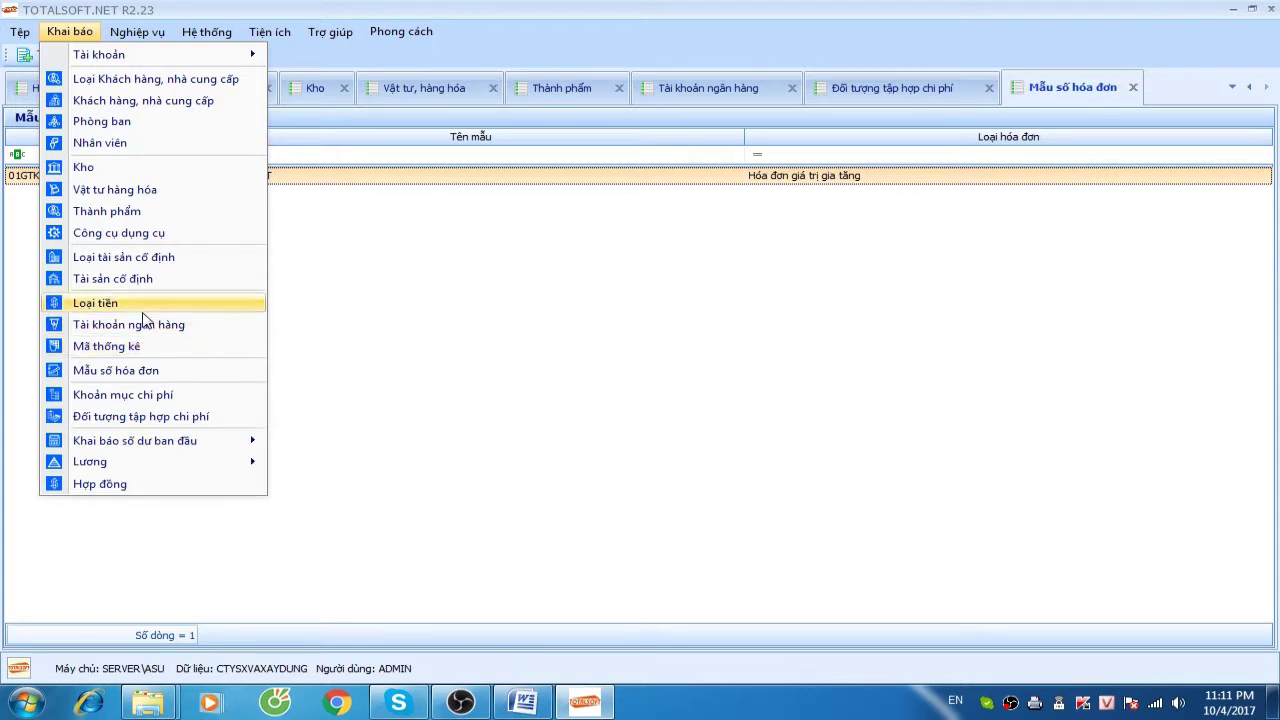
# Add a new tool item named Bộ máy tính
pyautogui.click(118, 233)
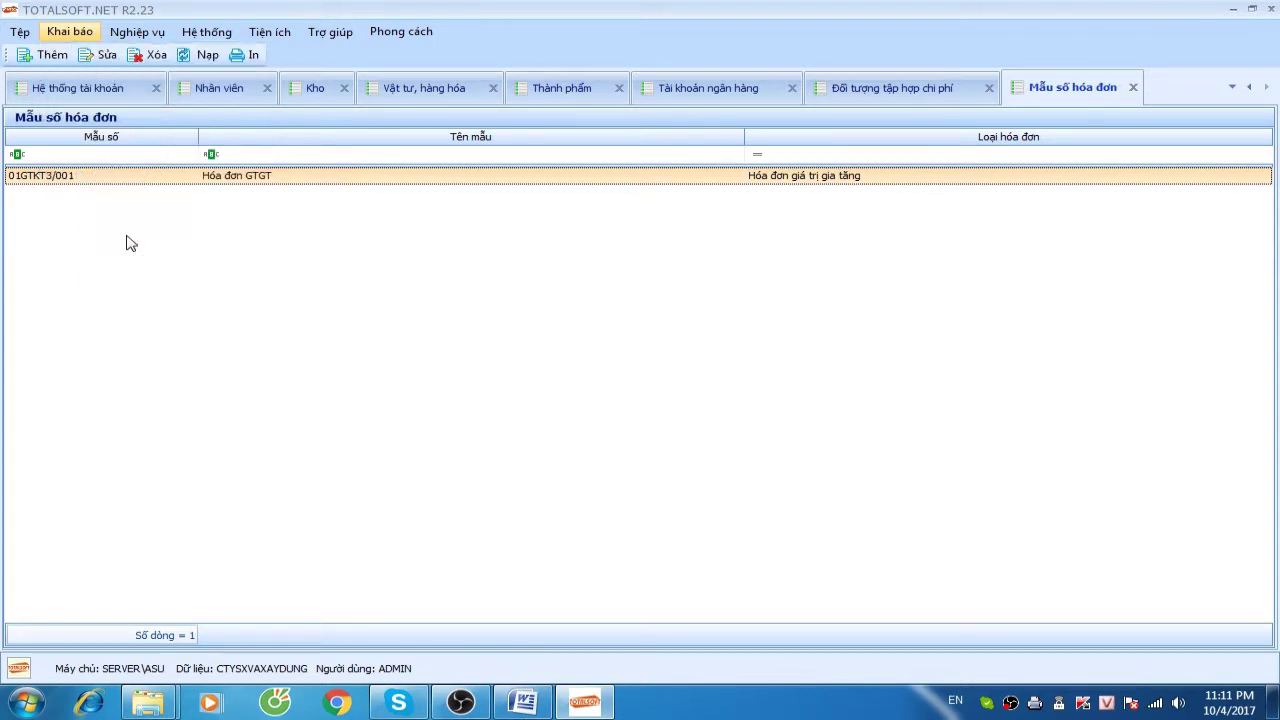
pyautogui.rightClick(405, 251)
pyautogui.click(430, 250)
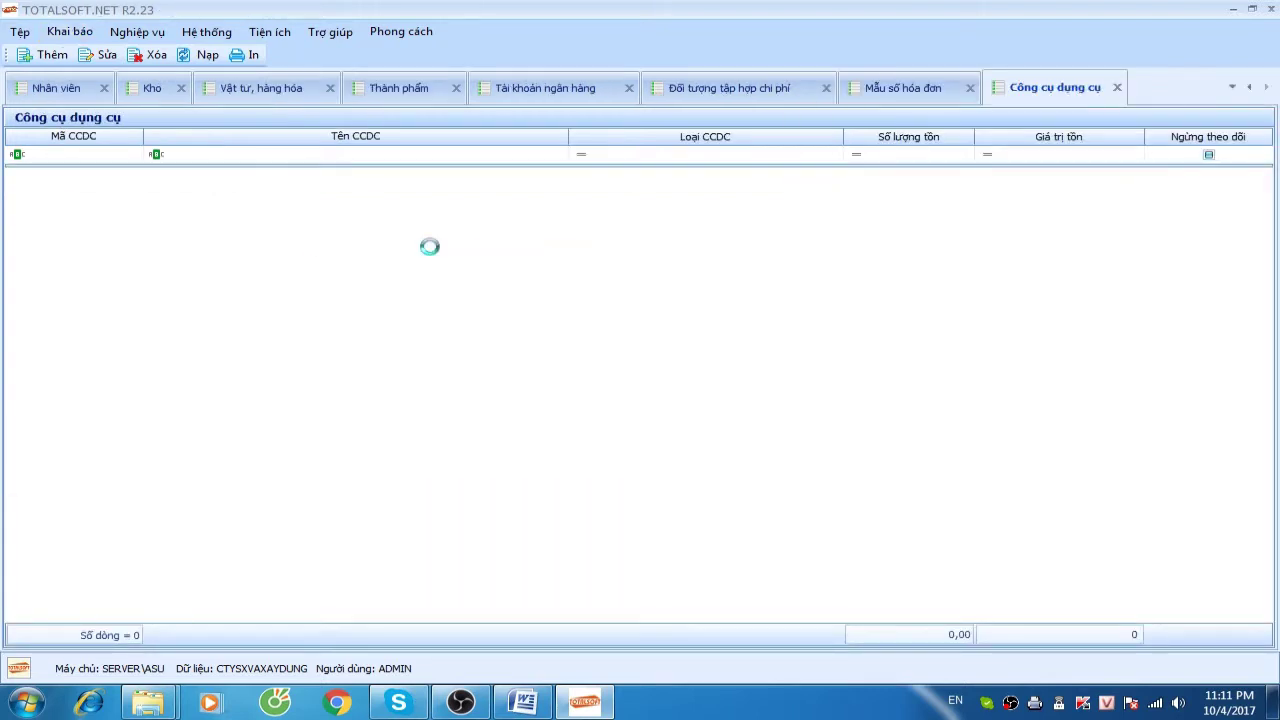
pyautogui.click(651, 250)
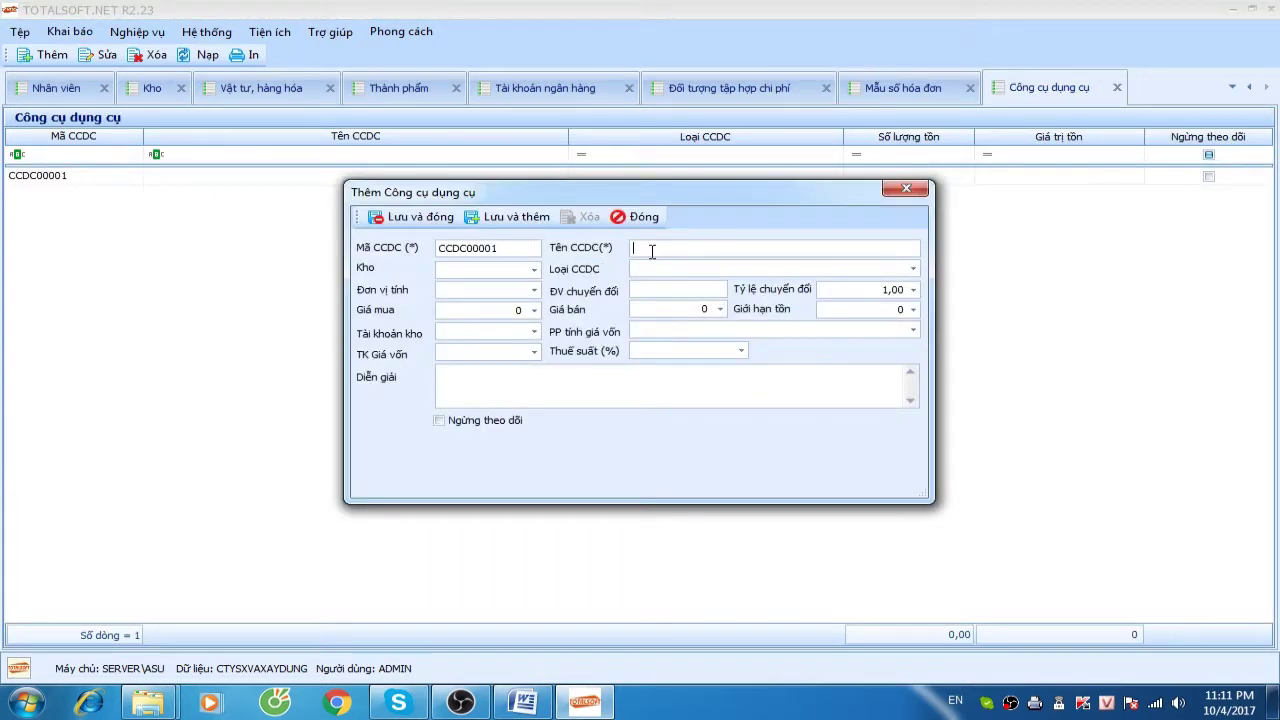
pyautogui.write('Bộ máy tinhs')
pyautogui.press('Tab')
# Set the tool's unit to Bộ, leave the tax rate empty, and save it
pyautogui.click(534, 269)
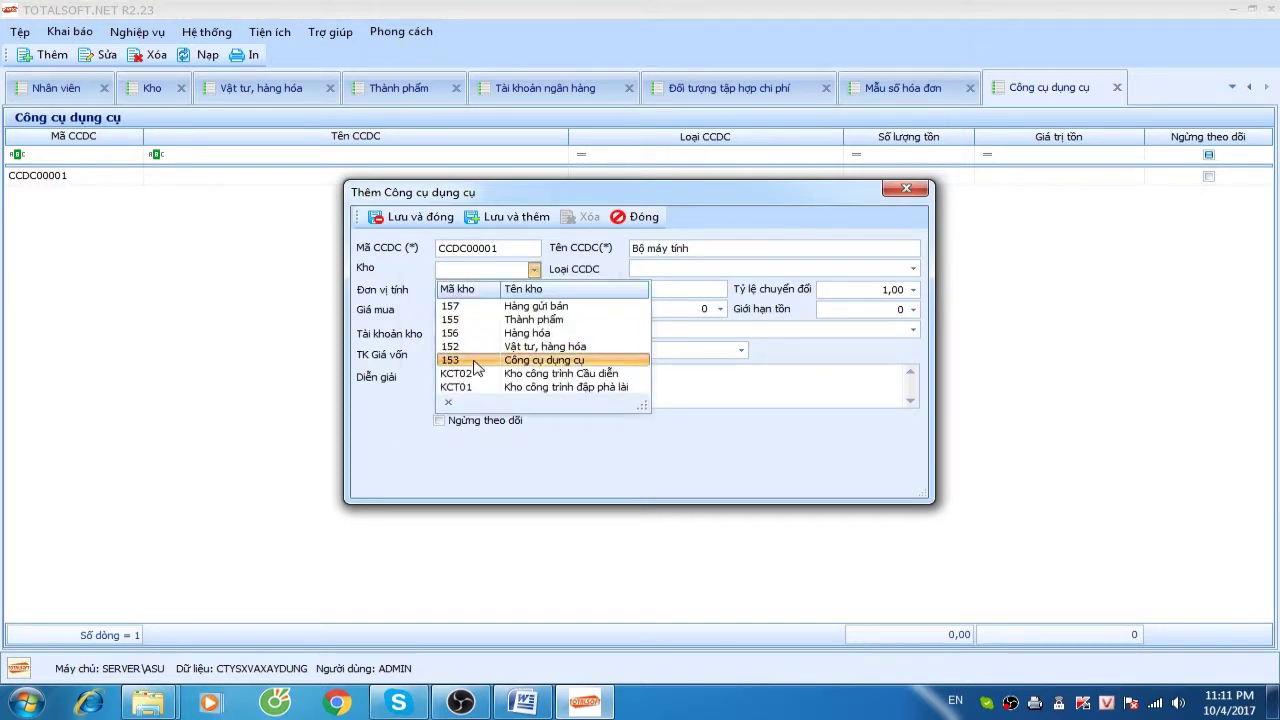
pyautogui.click(404, 287)
pyautogui.click(482, 289)
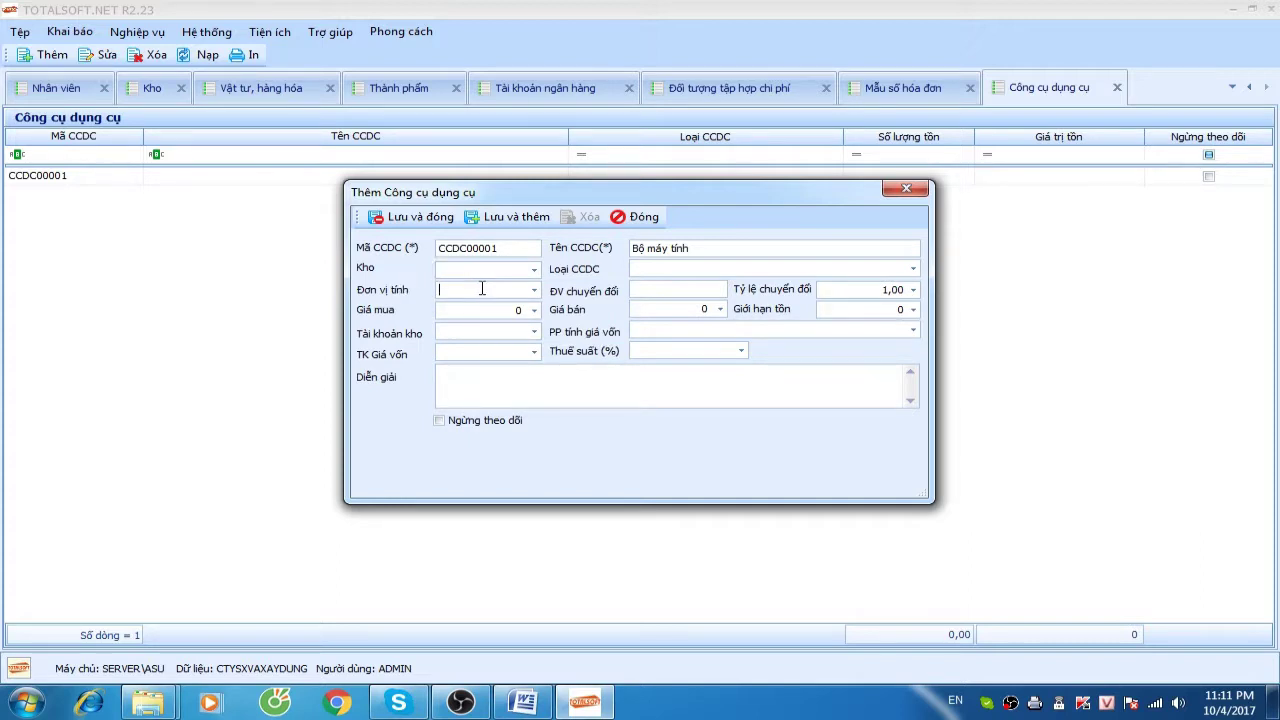
pyautogui.write('Bô')
pyautogui.press('Tab')
pyautogui.press('Tab')
pyautogui.press('Tab')
pyautogui.press('Tab')
pyautogui.press('Tab')
pyautogui.click(686, 356)
pyautogui.click(591, 348)
pyautogui.click(447, 228)
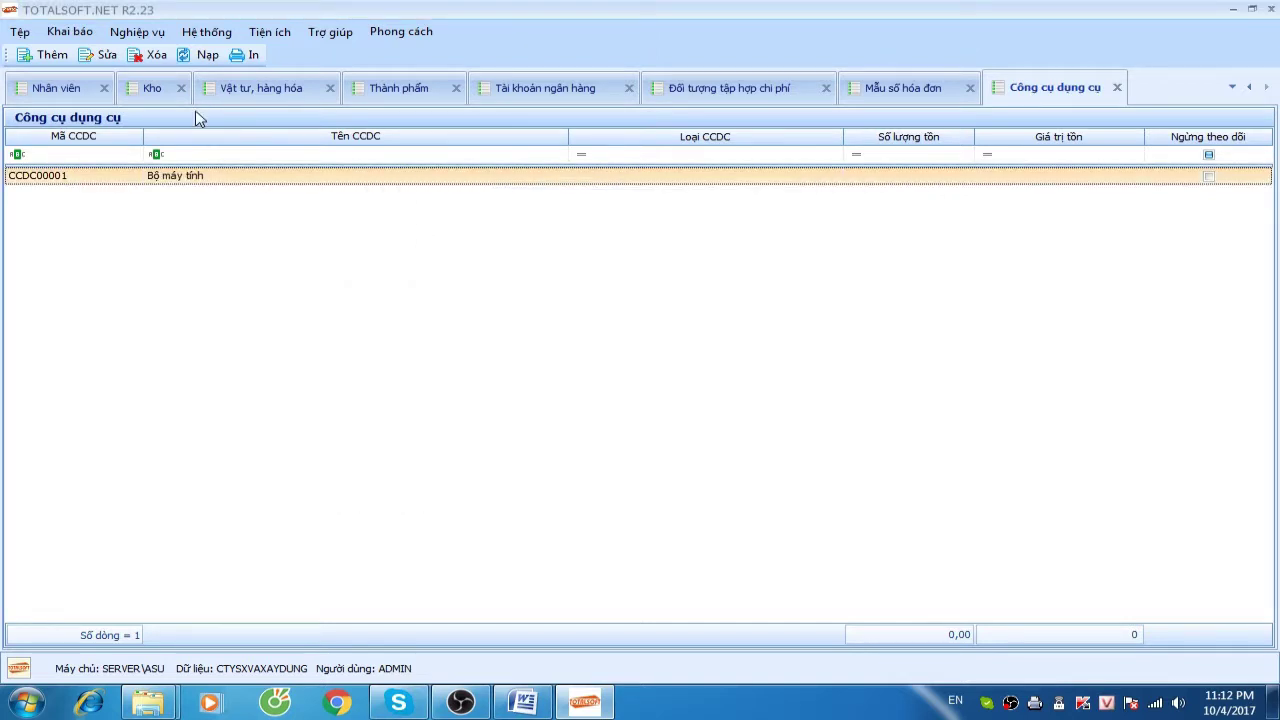
pyautogui.click(78, 38)
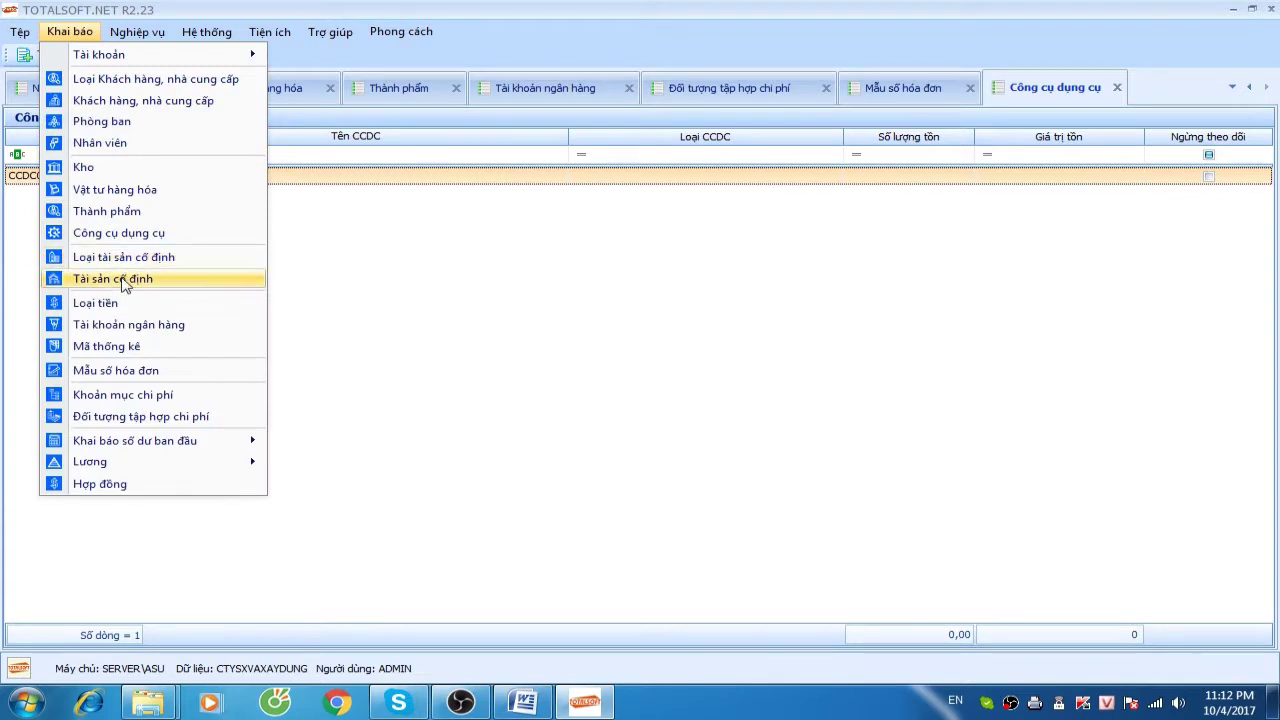
# In the fixed asset catalog, add asset 00001 named 'Máy xúc' with unit 'Cái'
pyautogui.click(130, 278)
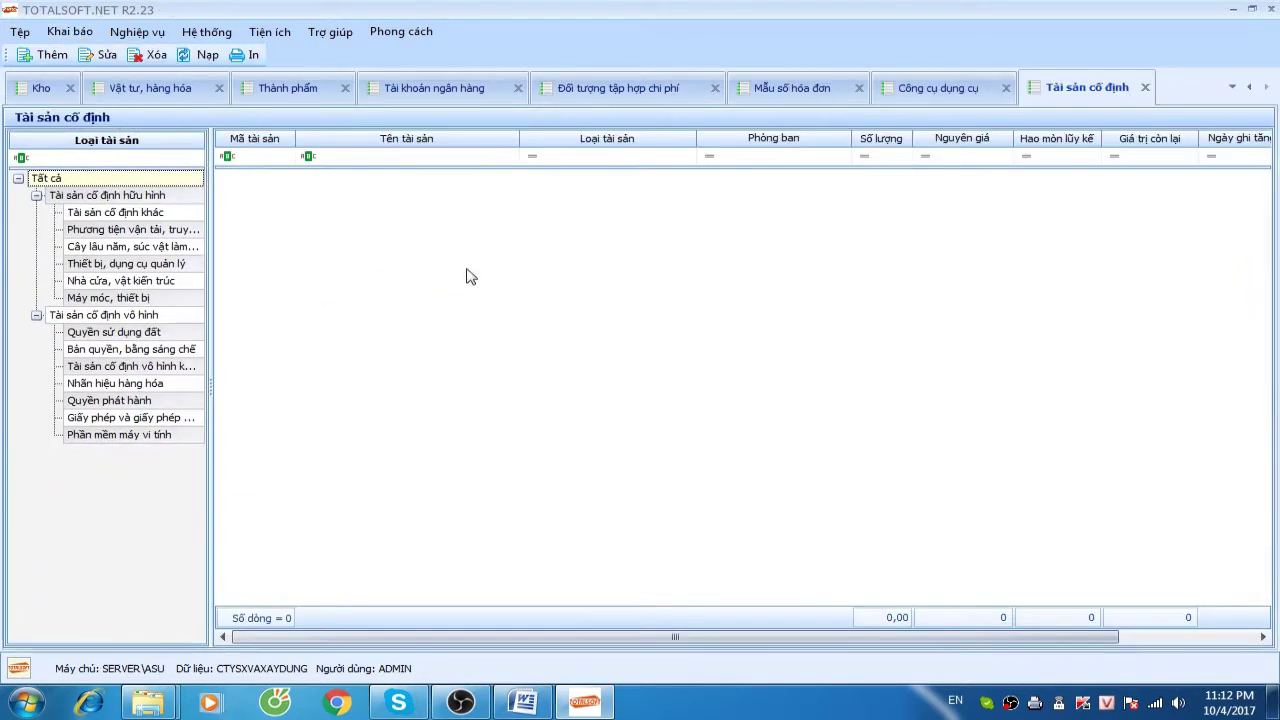
pyautogui.rightClick(444, 226)
pyautogui.click(486, 236)
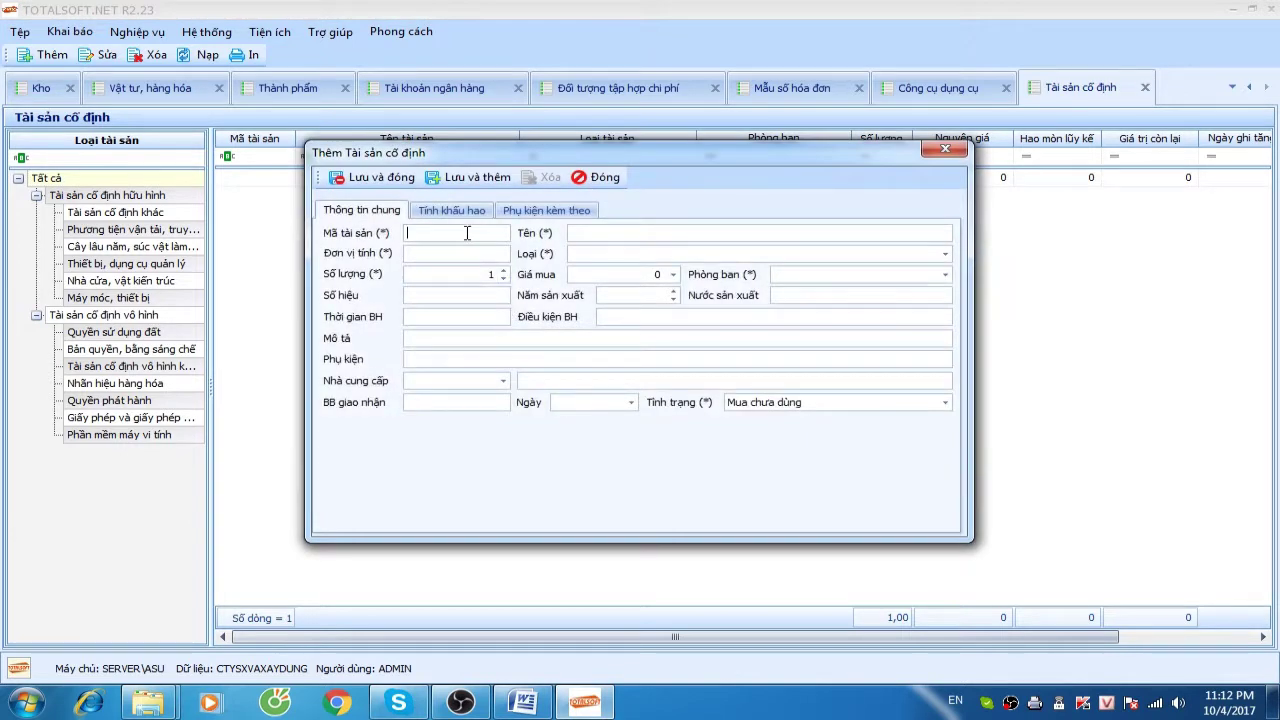
pyautogui.write('00001')
pyautogui.press('Tab')
pyautogui.write('Máy so')
pyautogui.press('BackSpace')
pyautogui.press('BackSpace')
pyautogui.write('xuc')
pyautogui.write('Cái')
pyautogui.press('Tab')
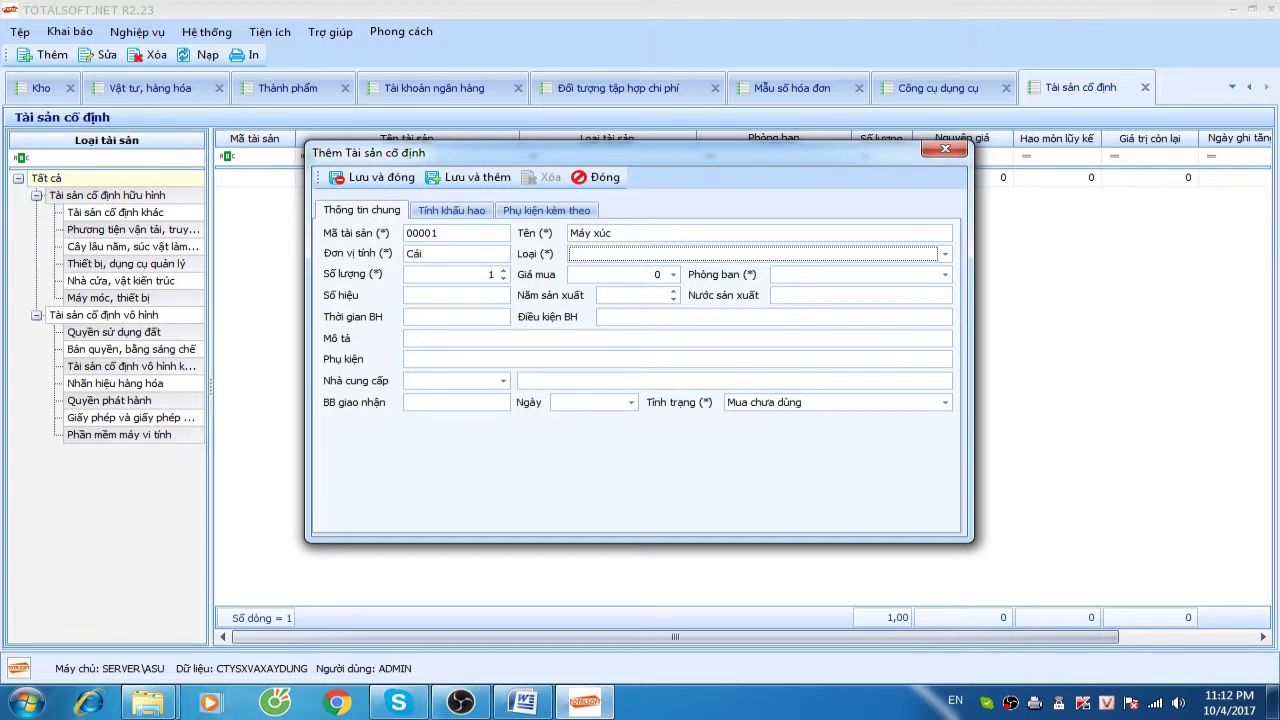
# Set the asset type to Máy móc, thiết bị and the purchase price to 1.200.000.000
pyautogui.press('Down')
pyautogui.hotkey('alt', 'Down')
pyautogui.press('Down')
pyautogui.press('Down')
pyautogui.press('Down')
pyautogui.press('Down')
pyautogui.press('Up')
pyautogui.press('Up')
pyautogui.press('Up')
pyautogui.press('Up')
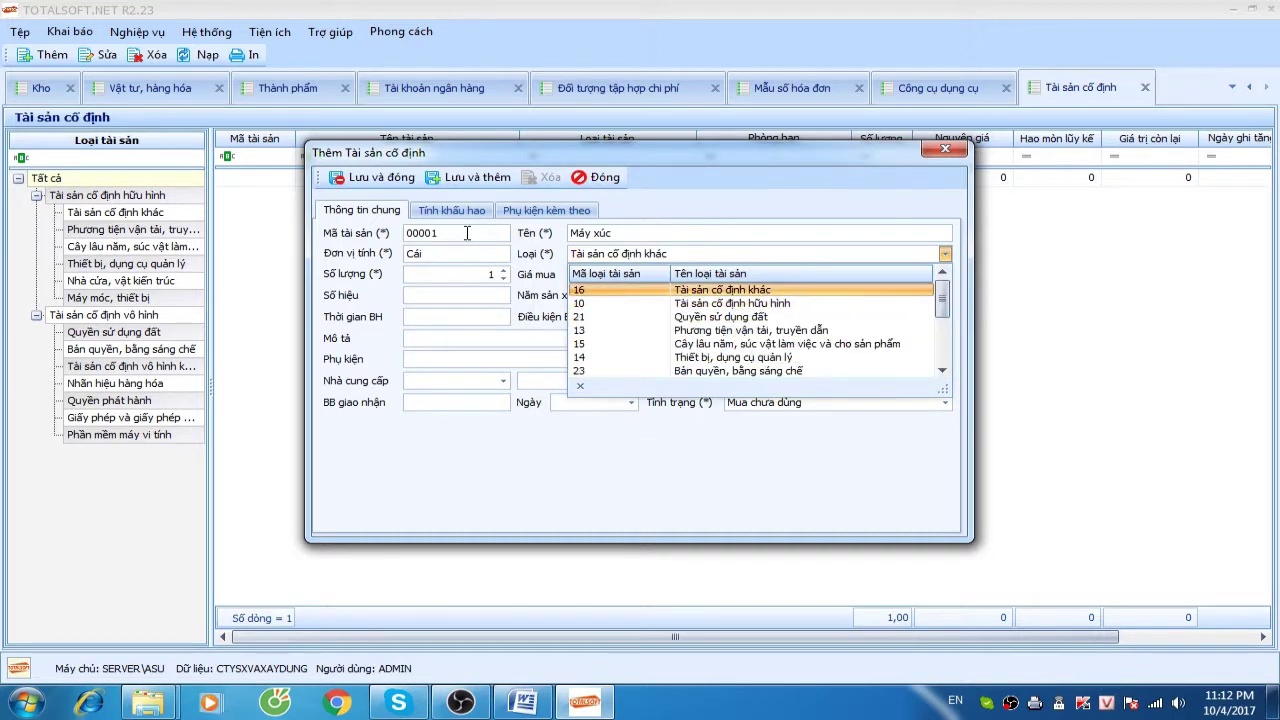
pyautogui.write('móc, thiết bị')
pyautogui.press('Down')
pyautogui.press('Return')
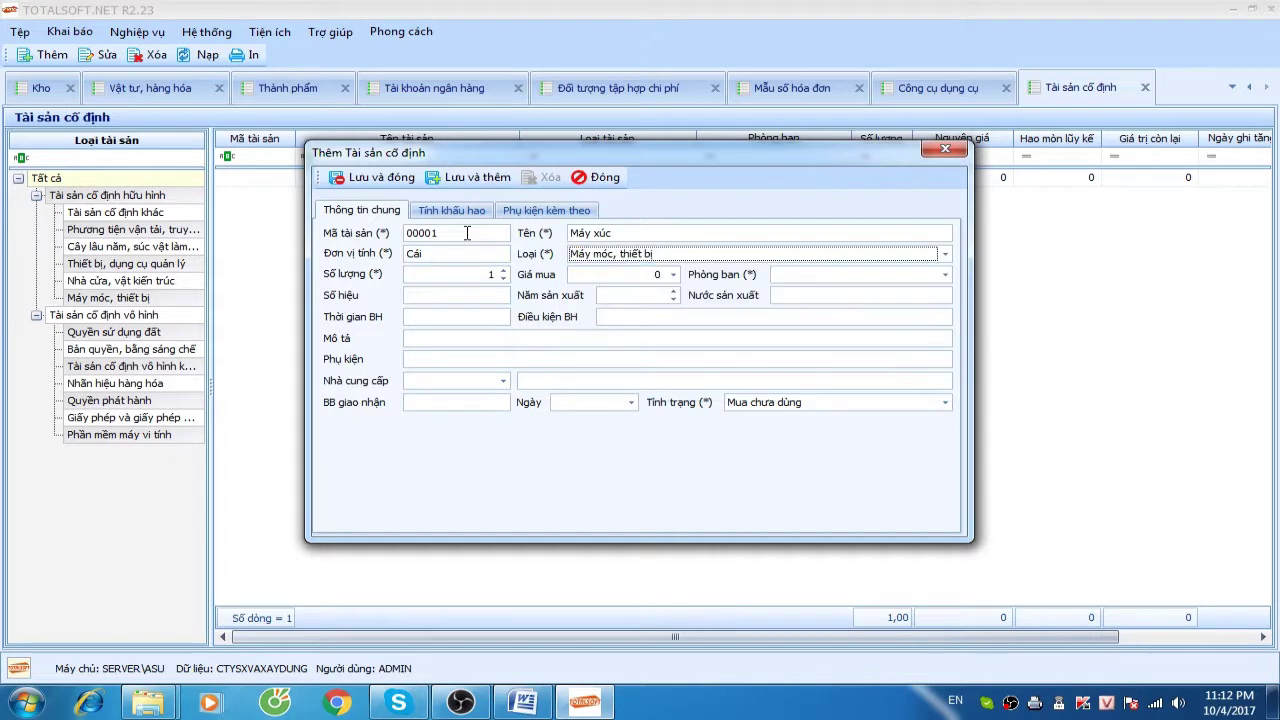
pyautogui.press('Tab')
pyautogui.press('Tab')
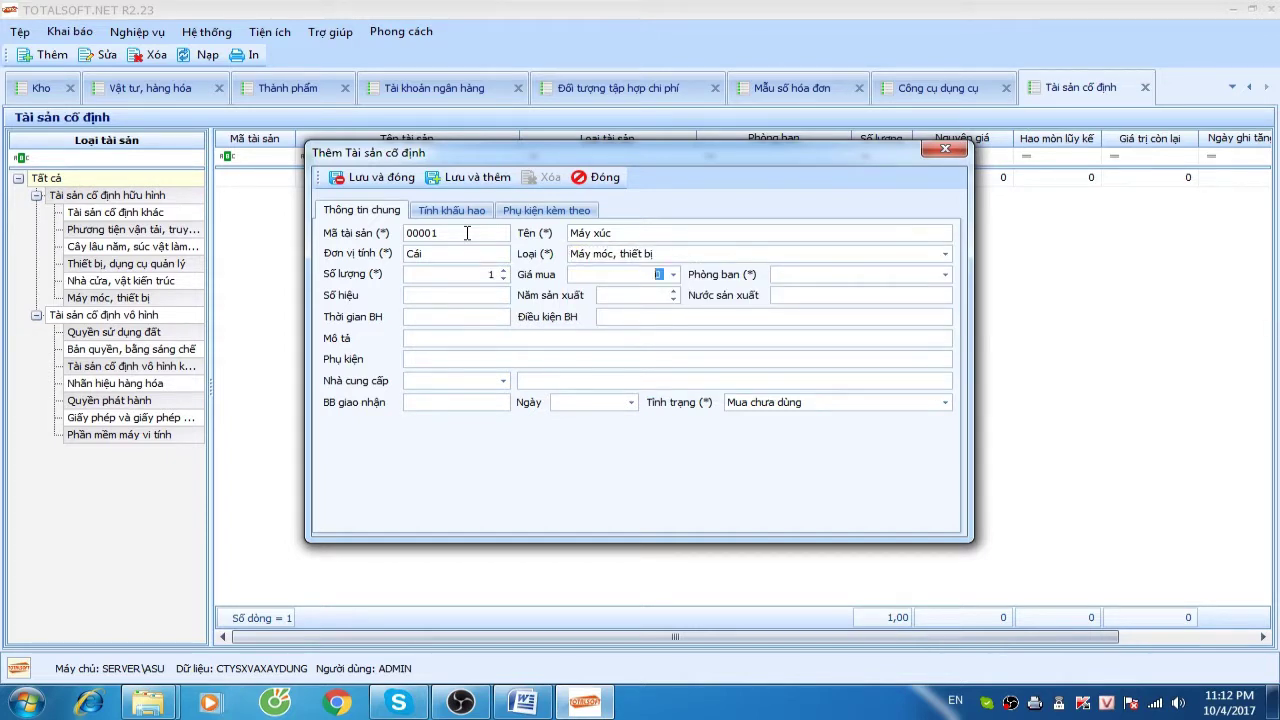
pyautogui.write('1200000000')
pyautogui.press('Tab')
# Assign the asset to department Phòng kỹ thuật with status Đang dùng
pyautogui.press('Down')
pyautogui.press('Down')
pyautogui.press('Down')
pyautogui.press('Down')
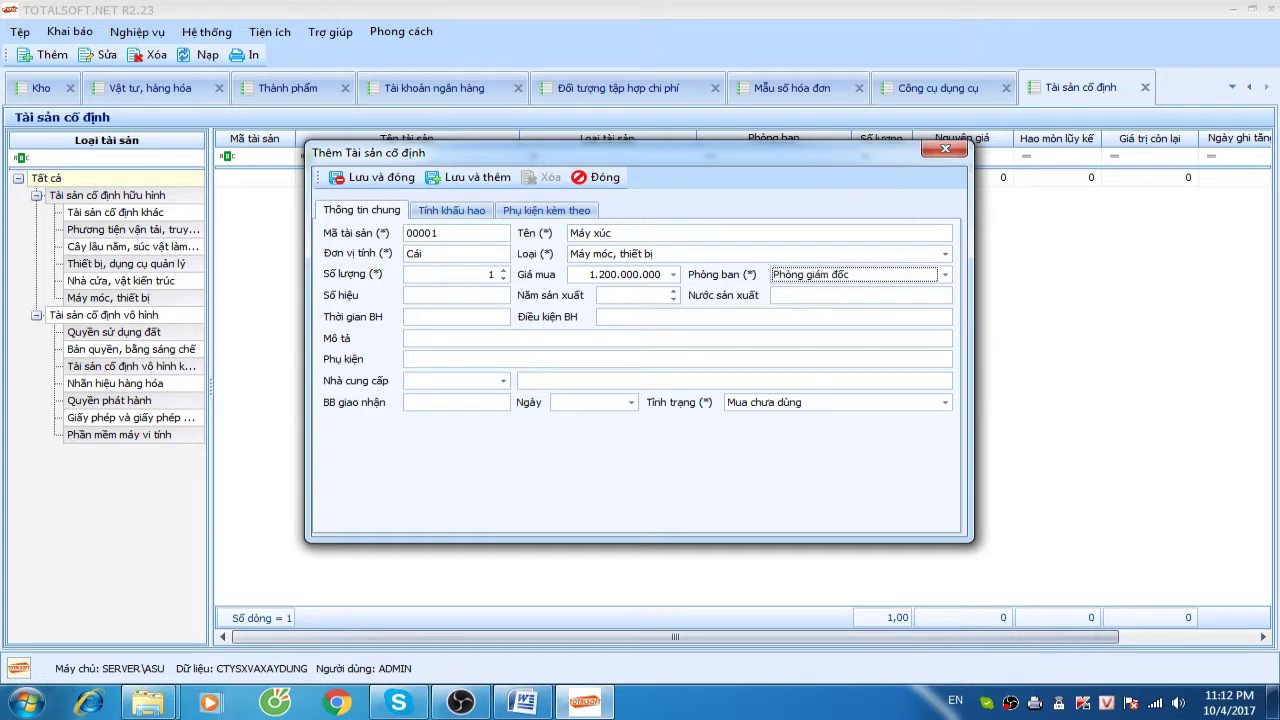
pyautogui.press('Down')
pyautogui.press('Down')
pyautogui.press('Up')
pyautogui.press('Up')
pyautogui.press('Down')
pyautogui.click(456, 295)
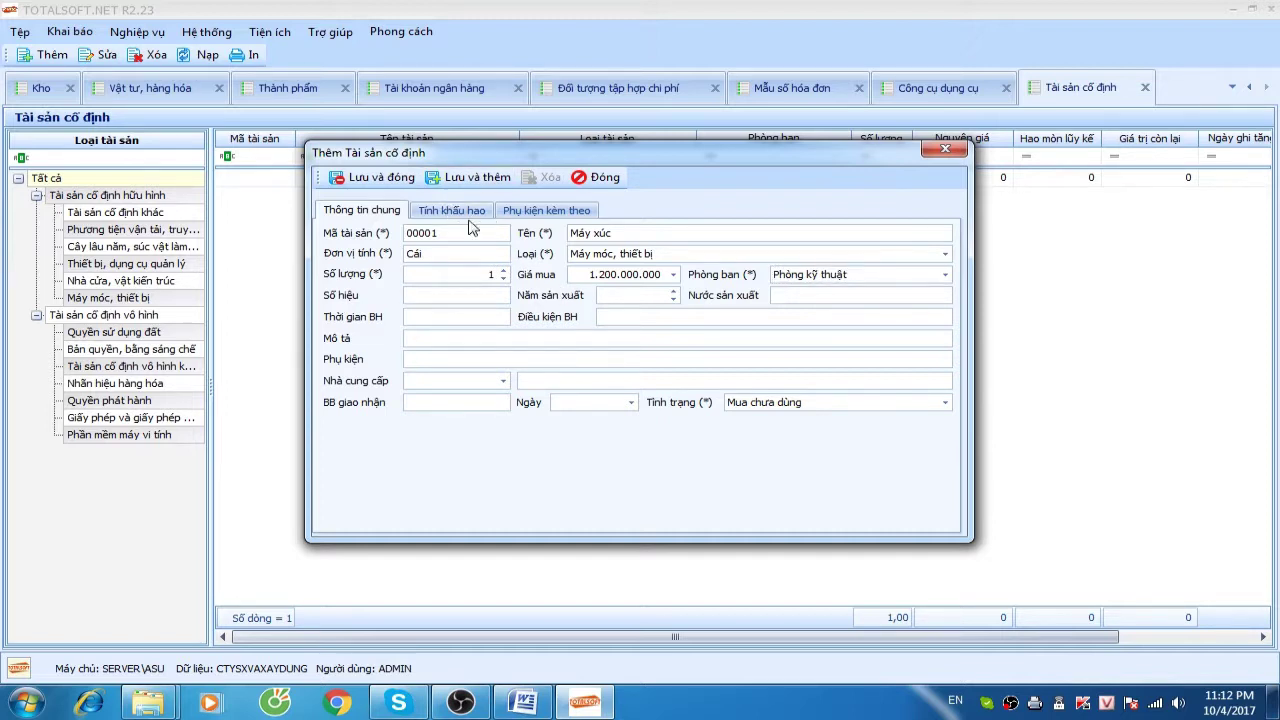
pyautogui.click(812, 404)
pyautogui.click(789, 420)
pyautogui.click(786, 405)
pyautogui.click(779, 434)
# On the depreciation tab, set purchase date 01/01/2016 and accounts 2111, 2141 and 1542
pyautogui.click(451, 210)
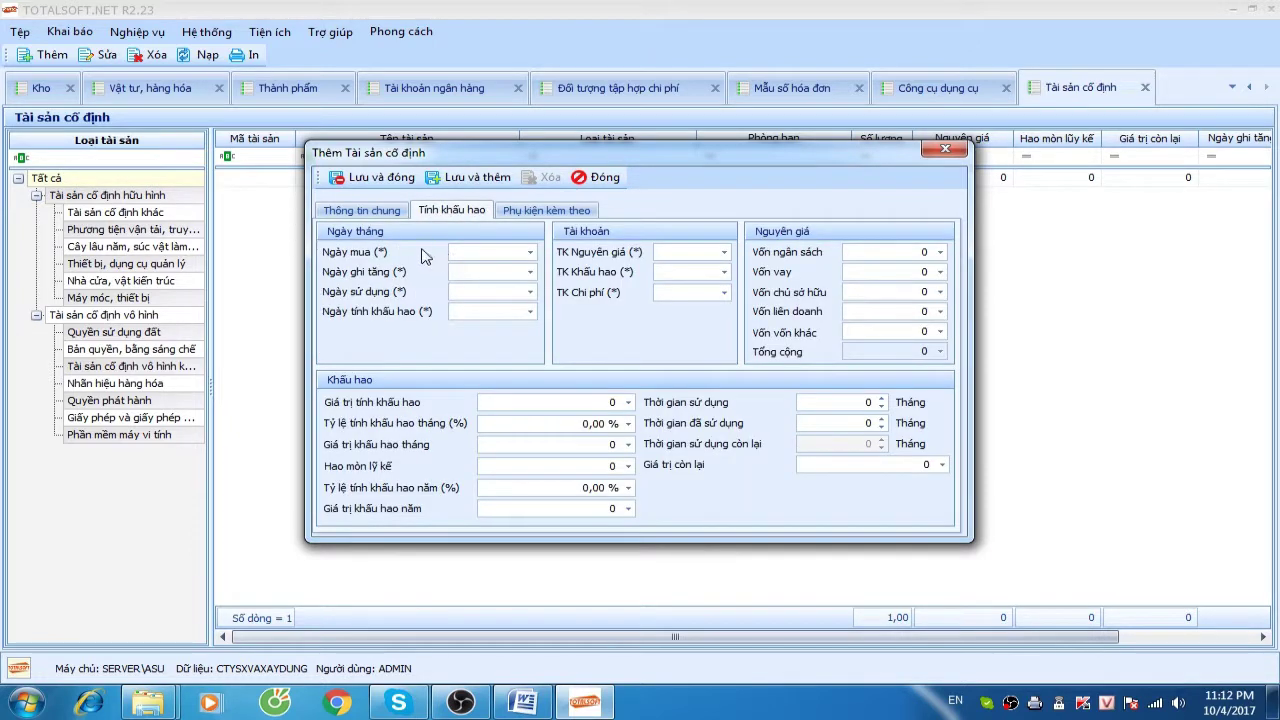
pyautogui.click(481, 256)
pyautogui.write('01012016')
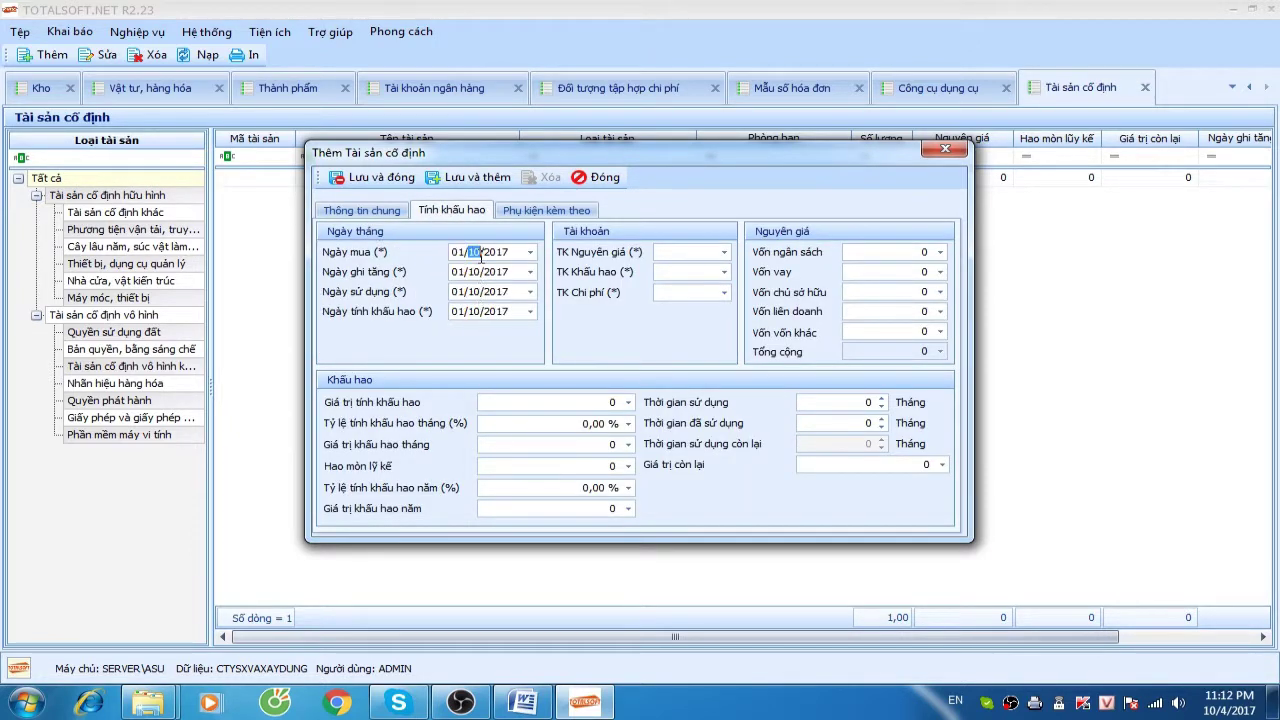
pyautogui.press('Tab')
pyautogui.press('Tab')
pyautogui.press('Tab')
pyautogui.press('Tab')
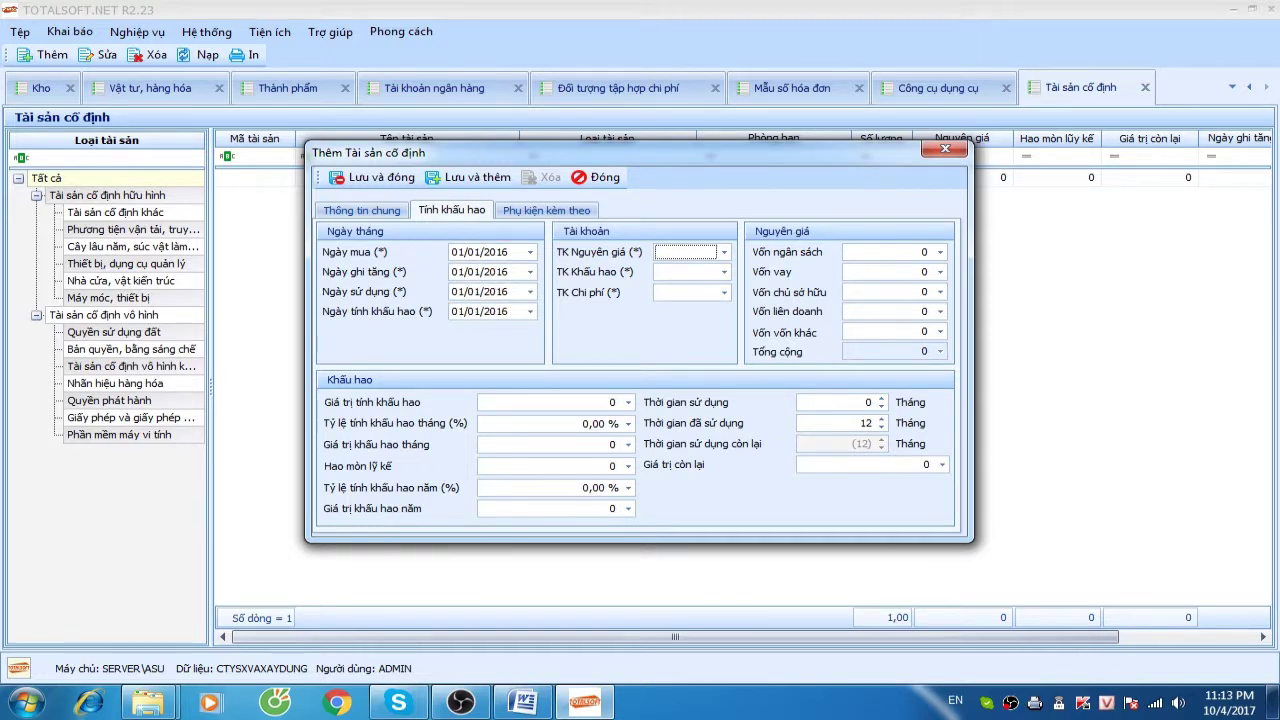
pyautogui.write('2111')
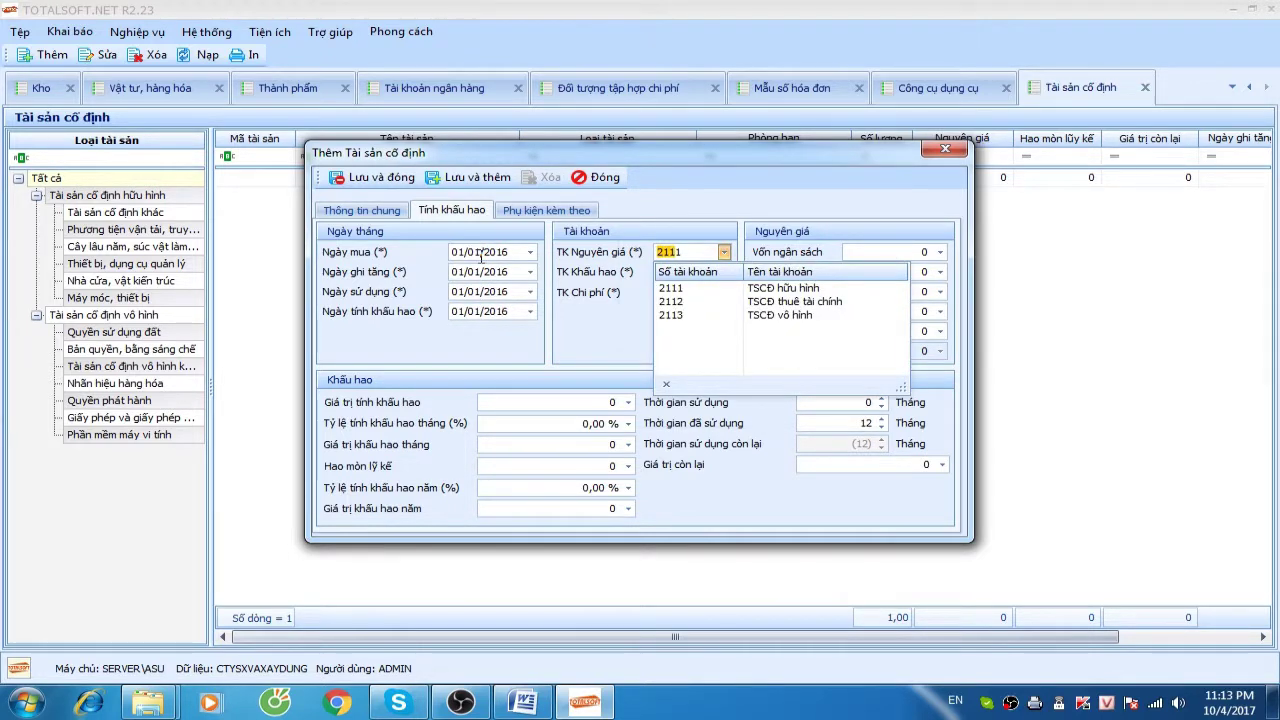
pyautogui.press('Return')
pyautogui.press('Tab')
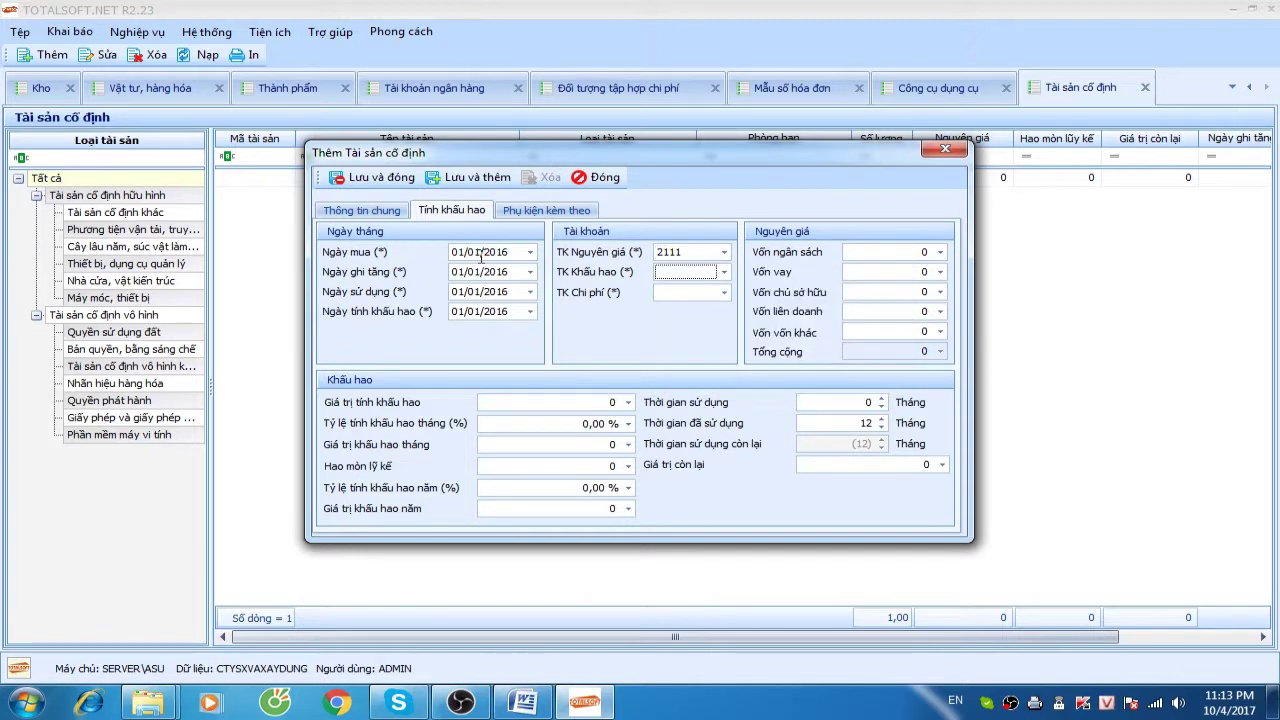
pyautogui.write('2141')
pyautogui.press('Return')
pyautogui.press('Tab')
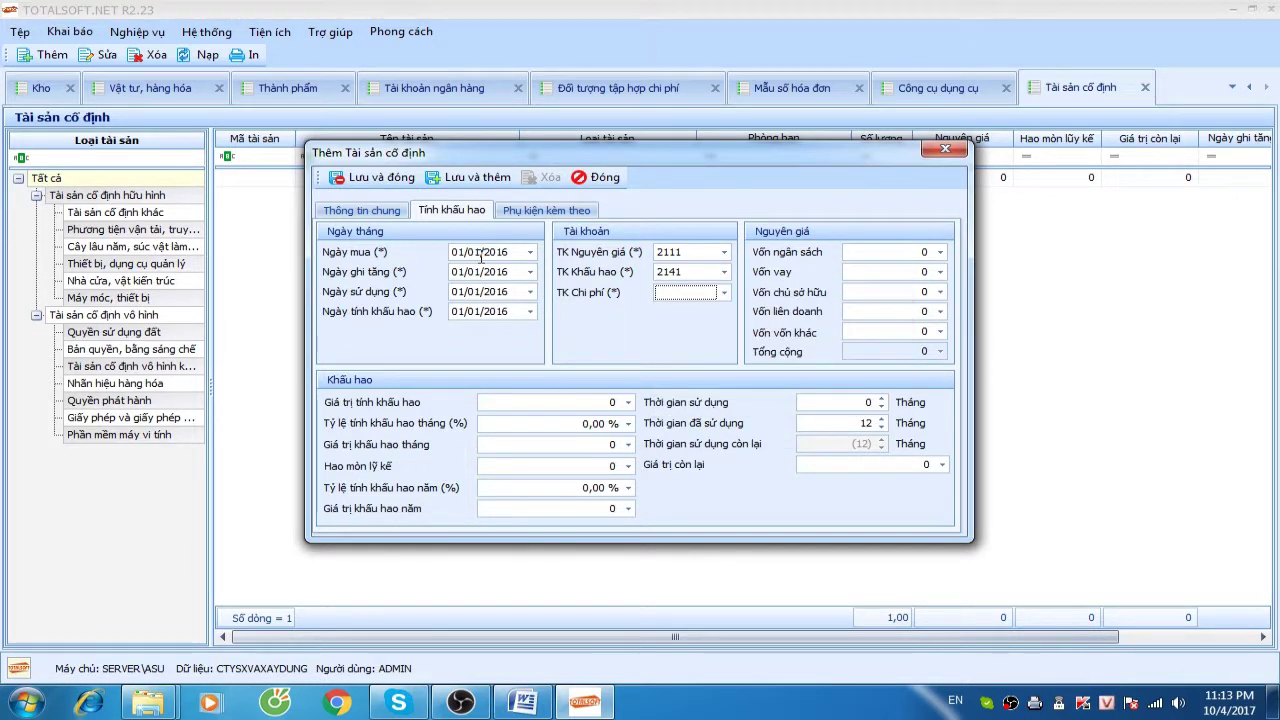
pyautogui.write('154')
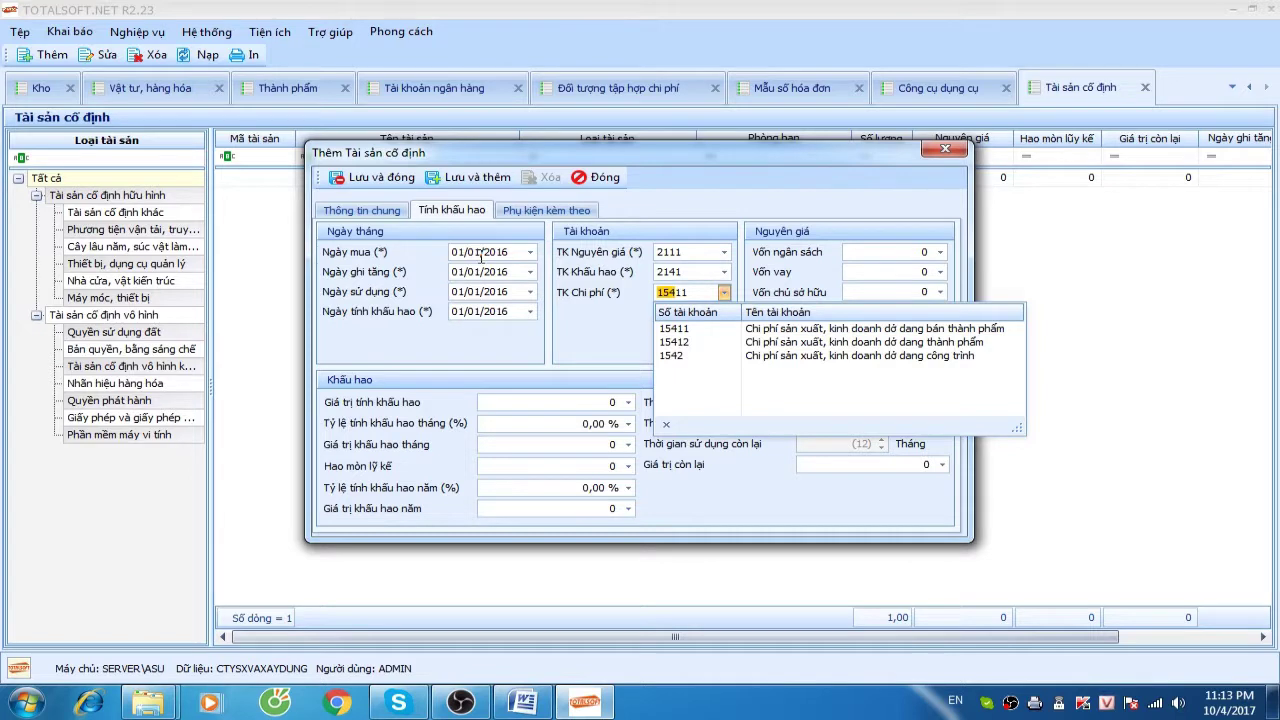
pyautogui.write('2')
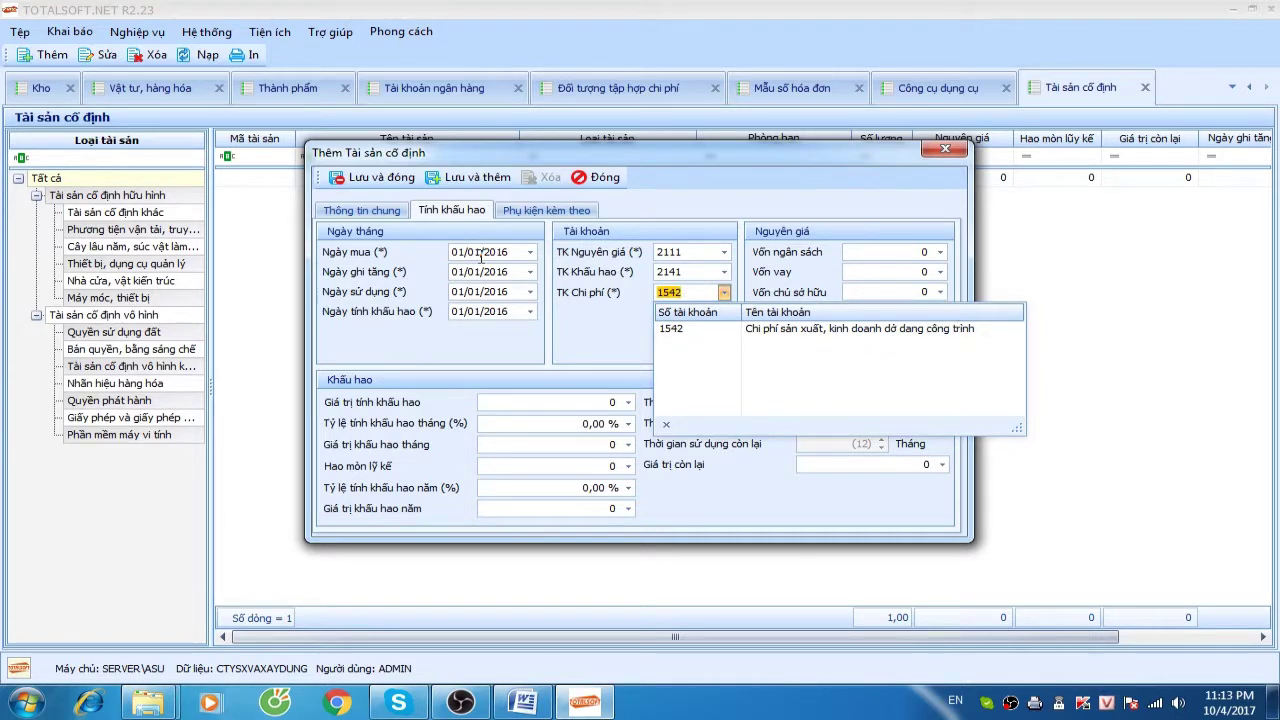
pyautogui.press('Return')
# Enter capital 1.200.000.000, 120-month life, 100.000.000 accumulated depreciation, then save and close
pyautogui.press('Tab')
pyautogui.press('Tab')
pyautogui.press('Tab')
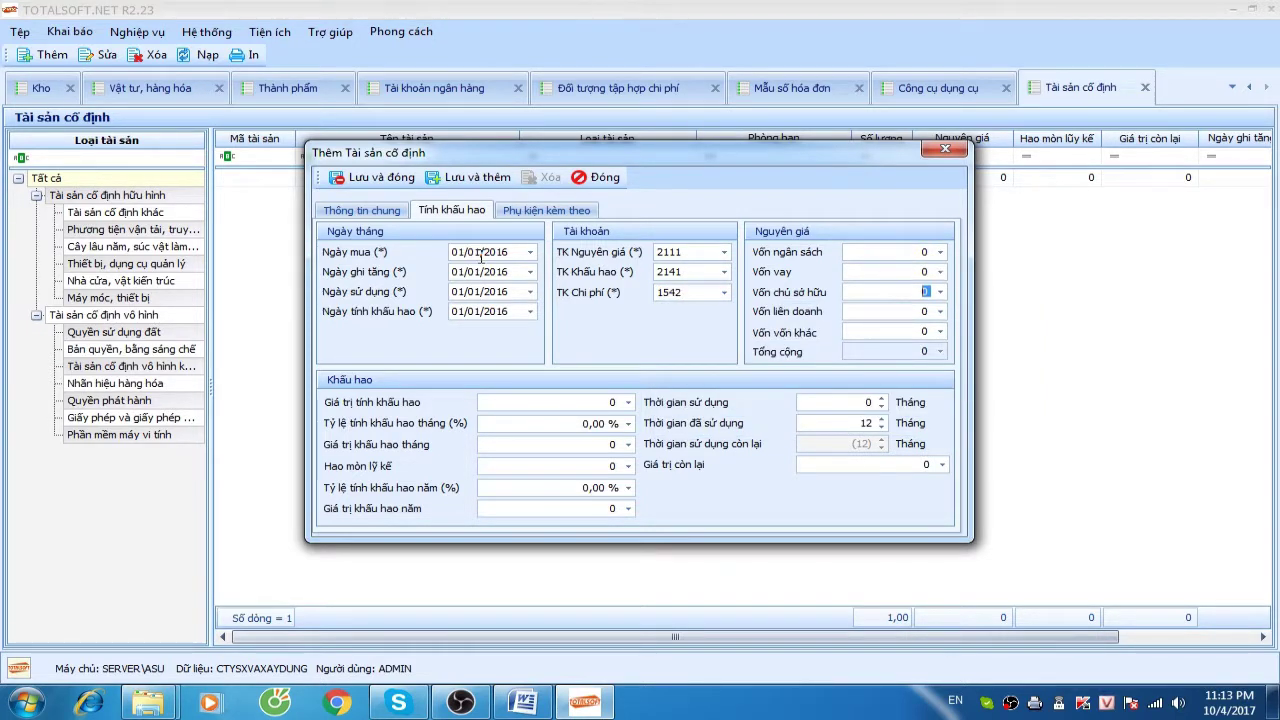
pyautogui.write('1200000000')
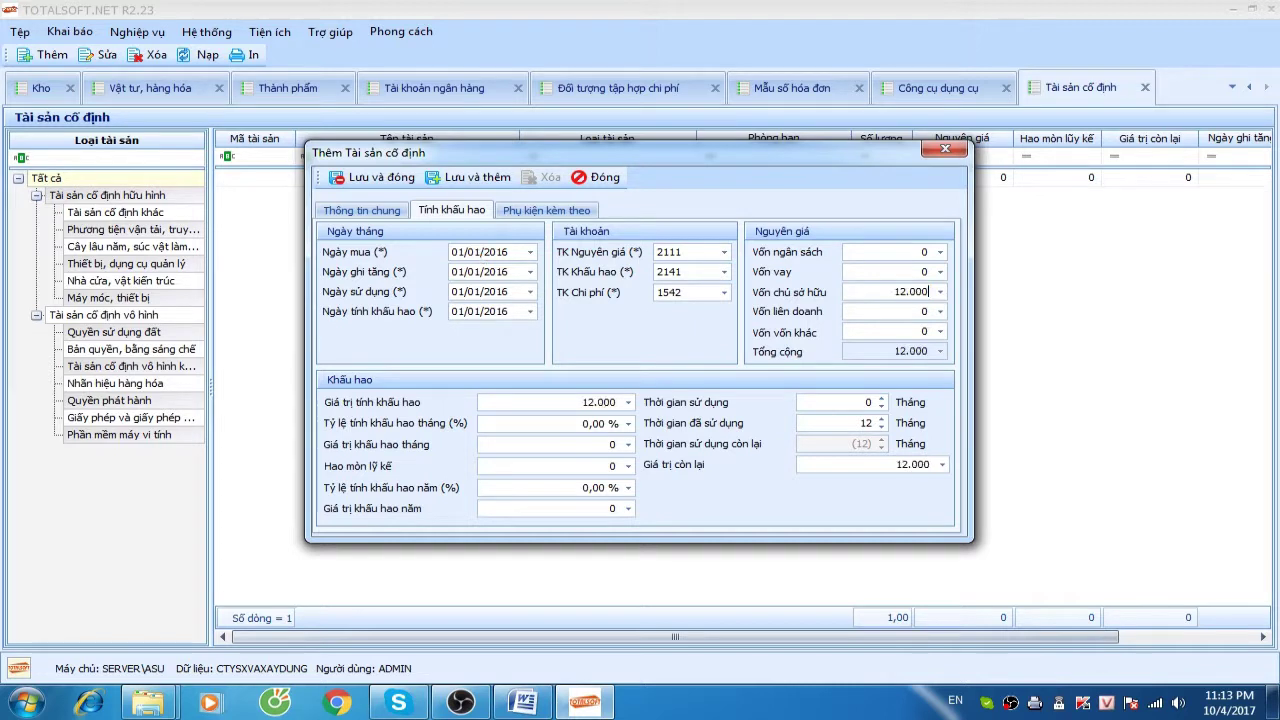
pyautogui.press('Tab')
pyautogui.press('Tab')
pyautogui.press('Tab')
pyautogui.press('Tab')
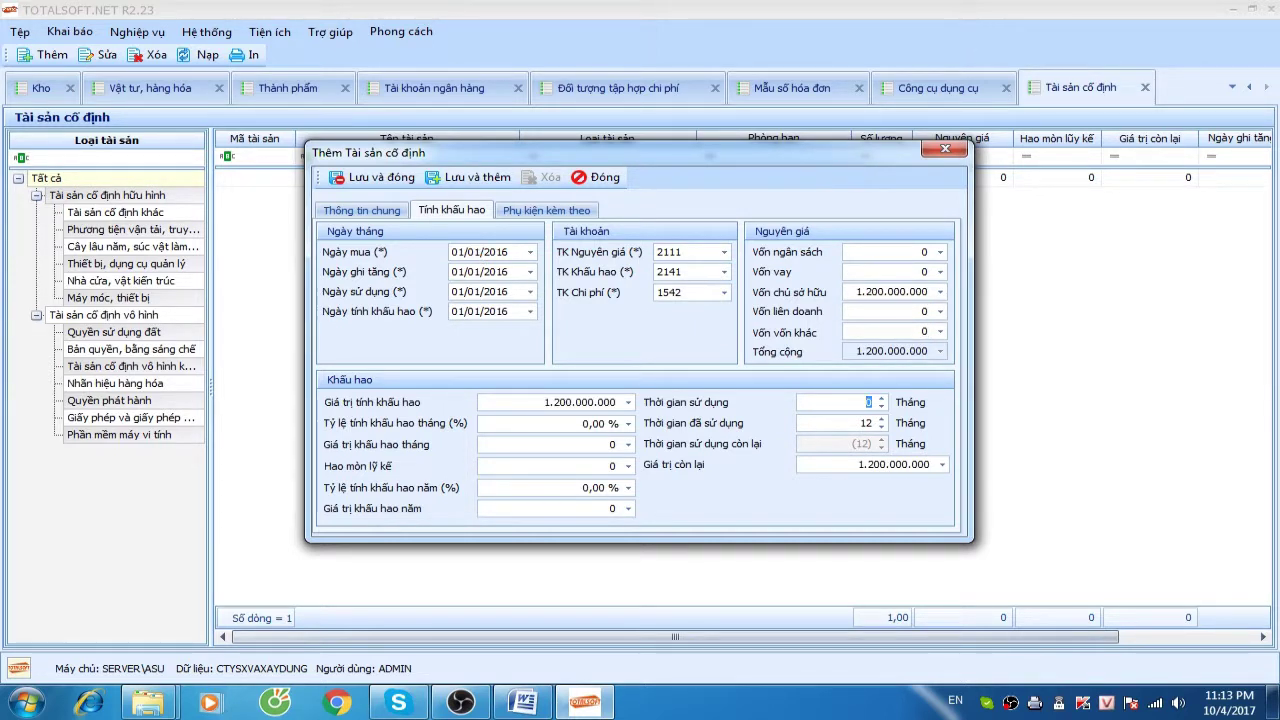
pyautogui.write('120')
pyautogui.press('Tab')
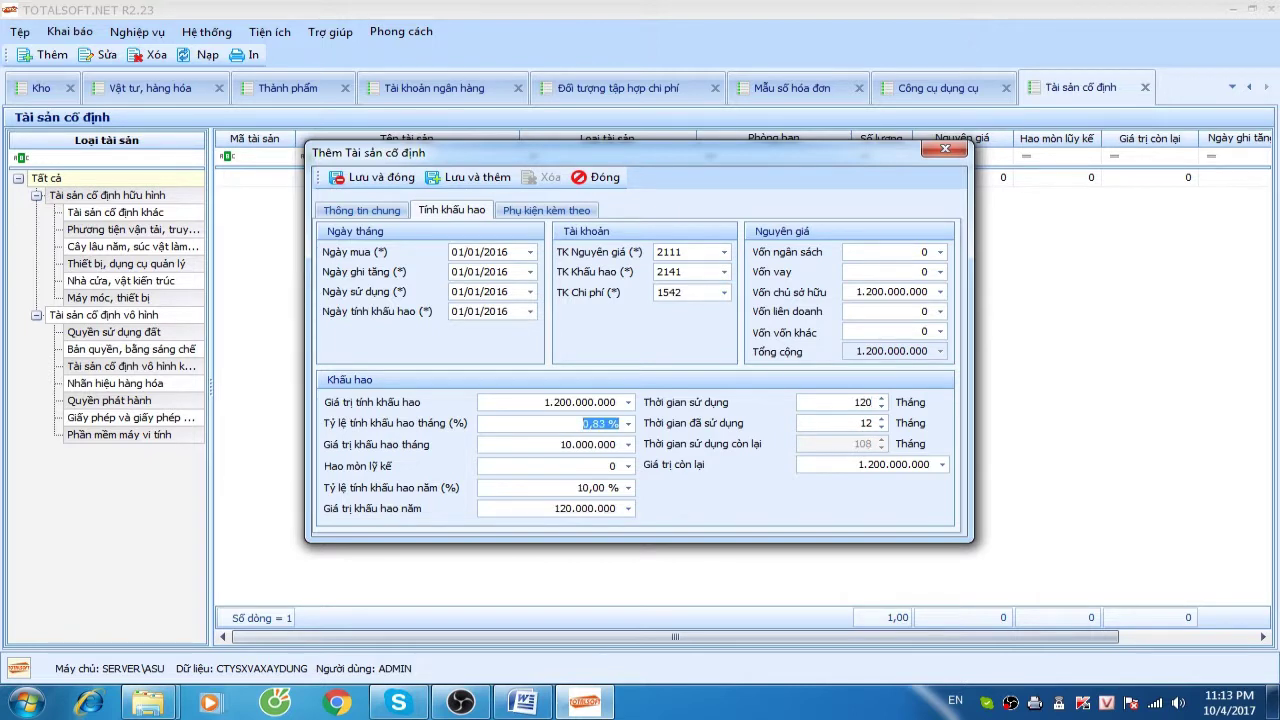
pyautogui.press('Tab')
pyautogui.press('Tab')
pyautogui.write('100.000.000')
pyautogui.press('Tab')
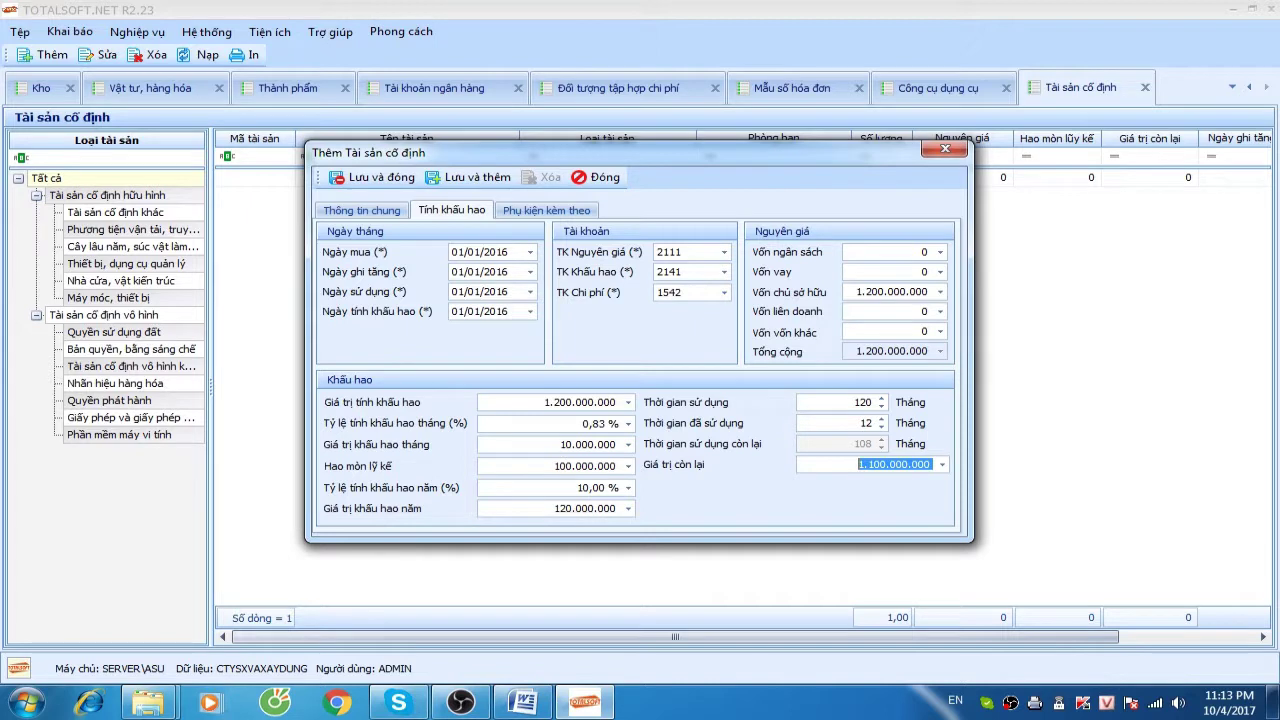
pyautogui.press('Tab')
pyautogui.press('Tab')
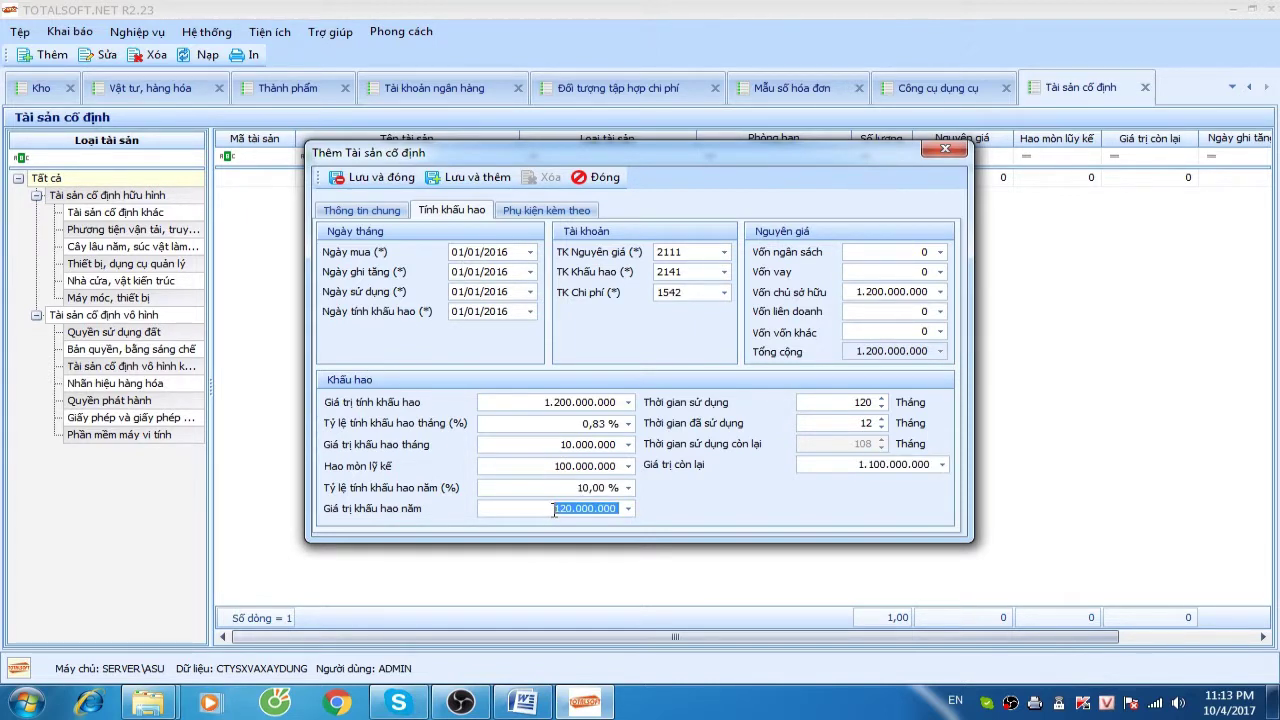
pyautogui.click(556, 466)
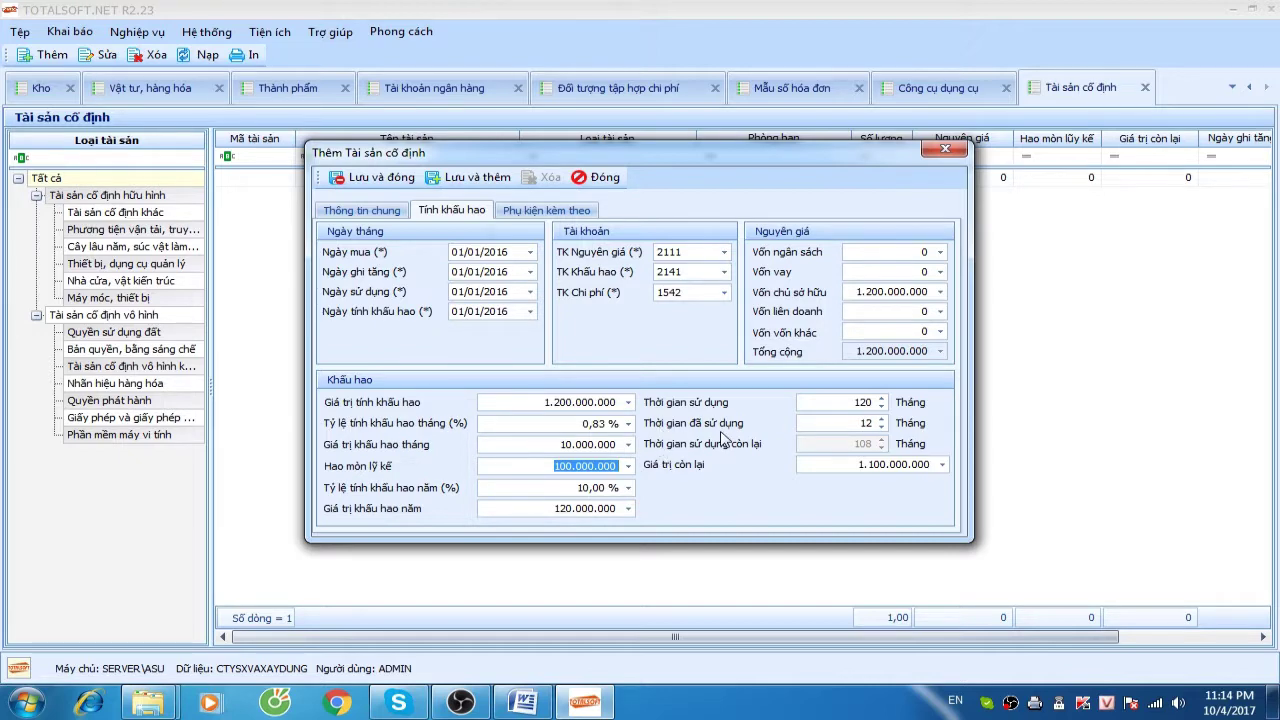
pyautogui.click(381, 180)
# Add asset 00002 'Máy ghiền sàng', unit 'Cái', of type Máy móc, thiết bị
pyautogui.rightClick(398, 216)
pyautogui.click(434, 226)
pyautogui.write('00002')
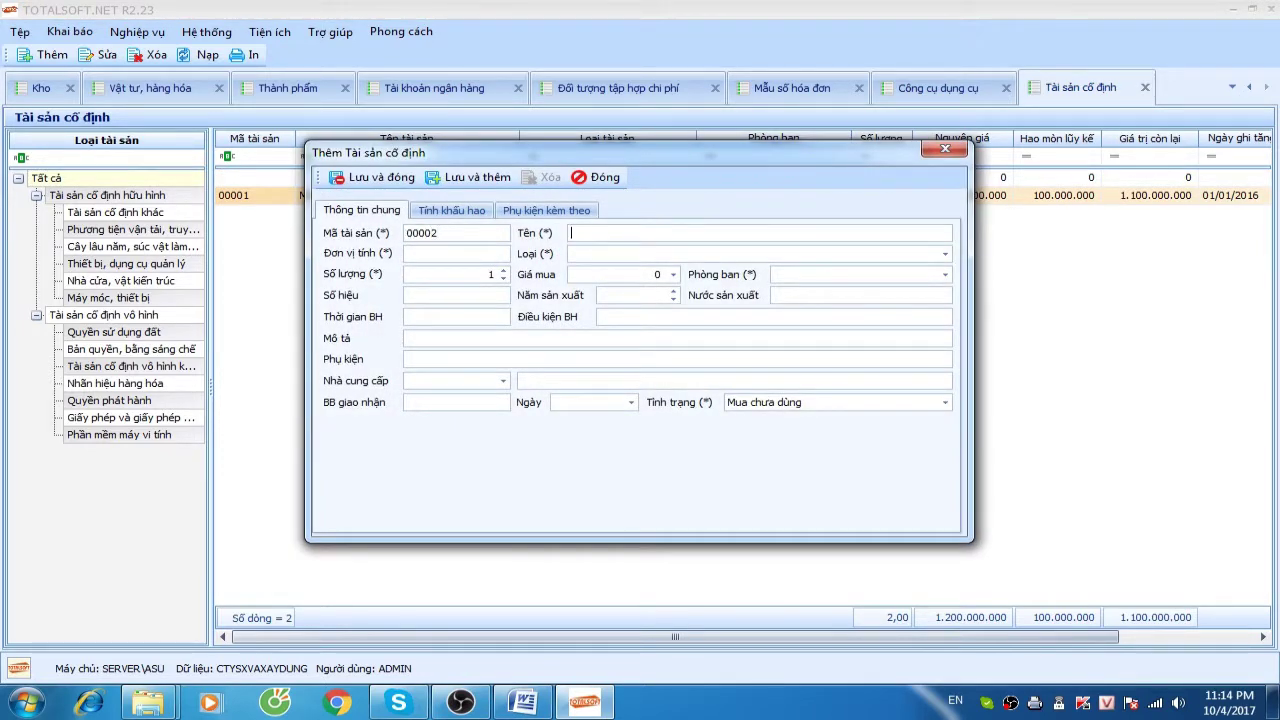
pyautogui.write('Máy ghiền s')
pyautogui.write('ang')
pyautogui.write('Cái')
pyautogui.press('Tab')
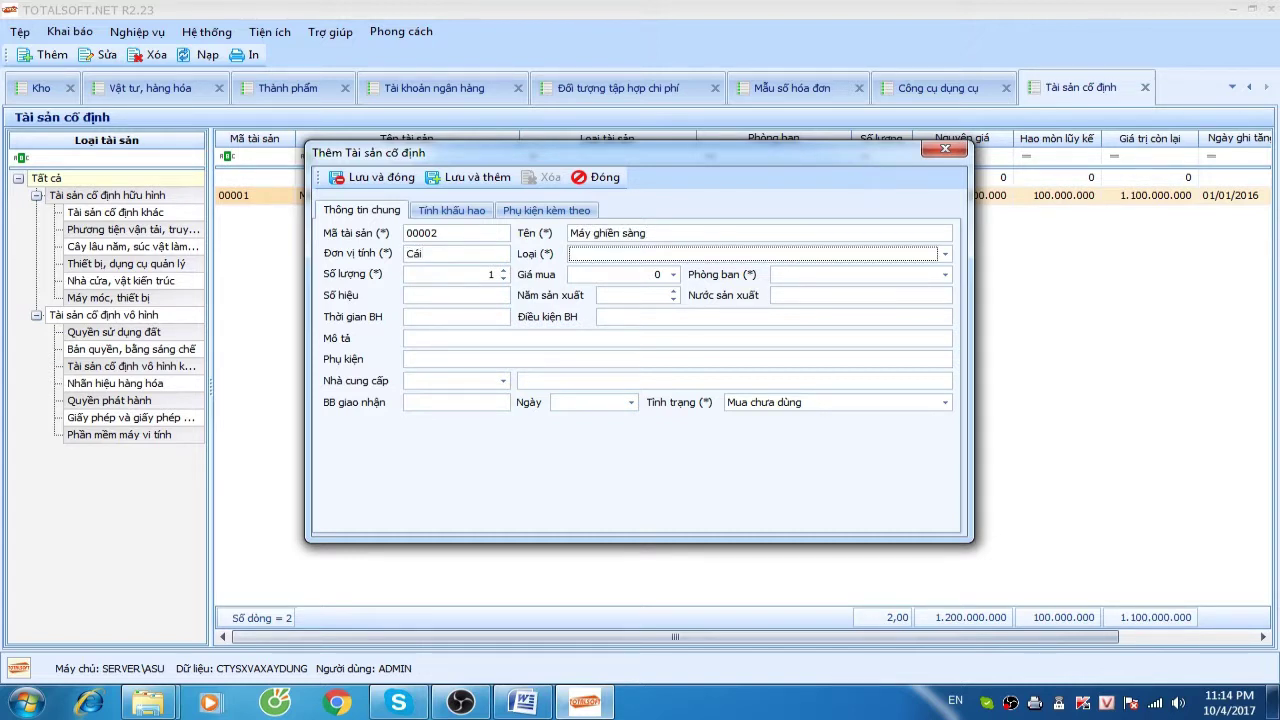
pyautogui.click(614, 260)
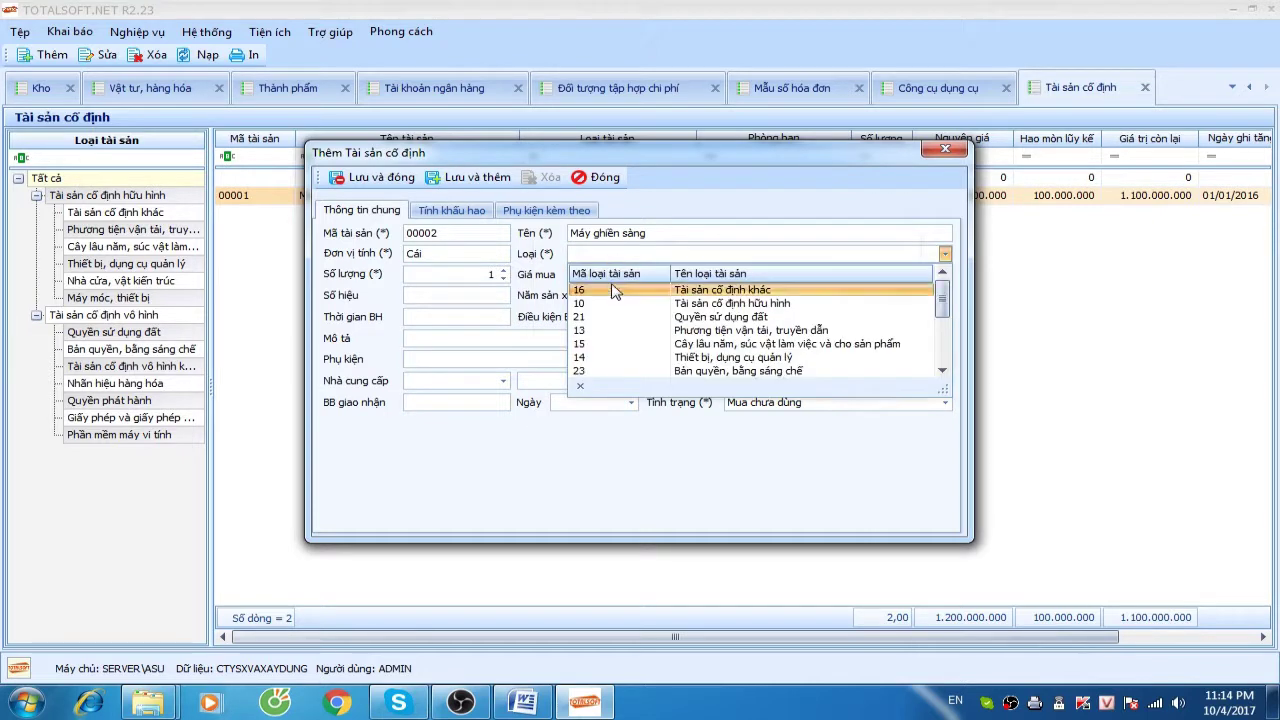
pyautogui.scroll(-1, 660, 340)
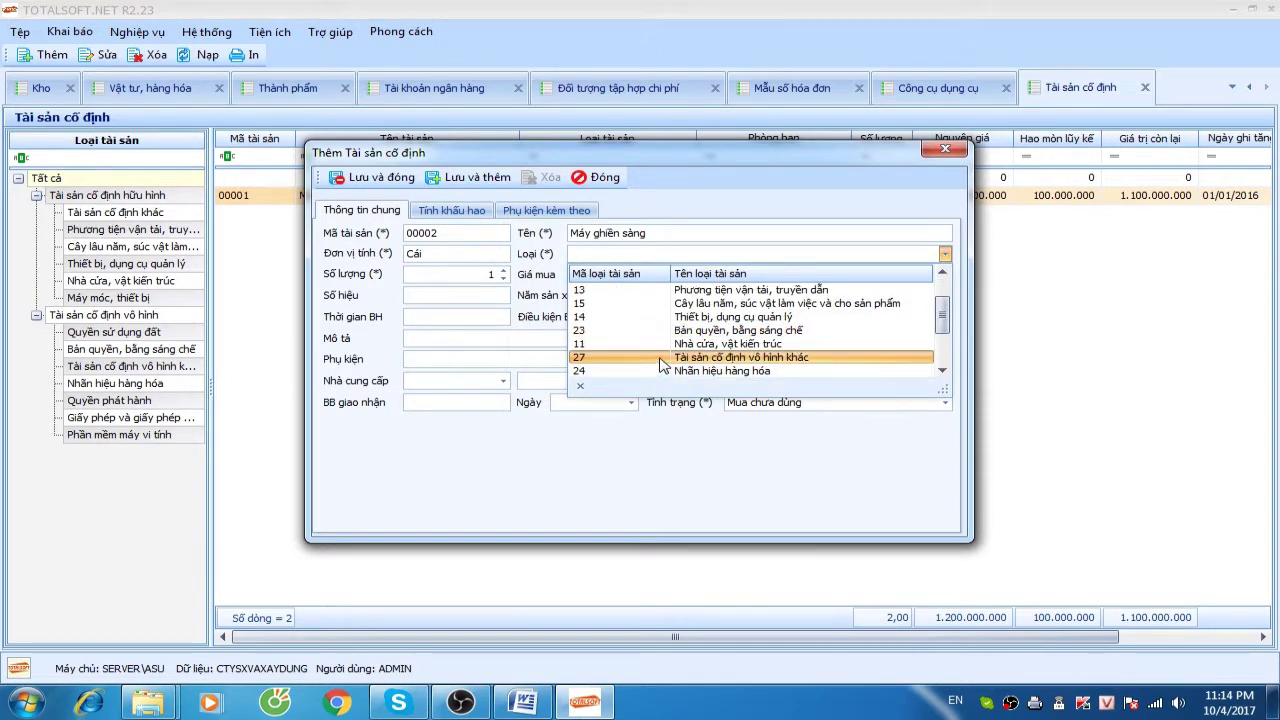
pyautogui.write('móc, thiết bị')
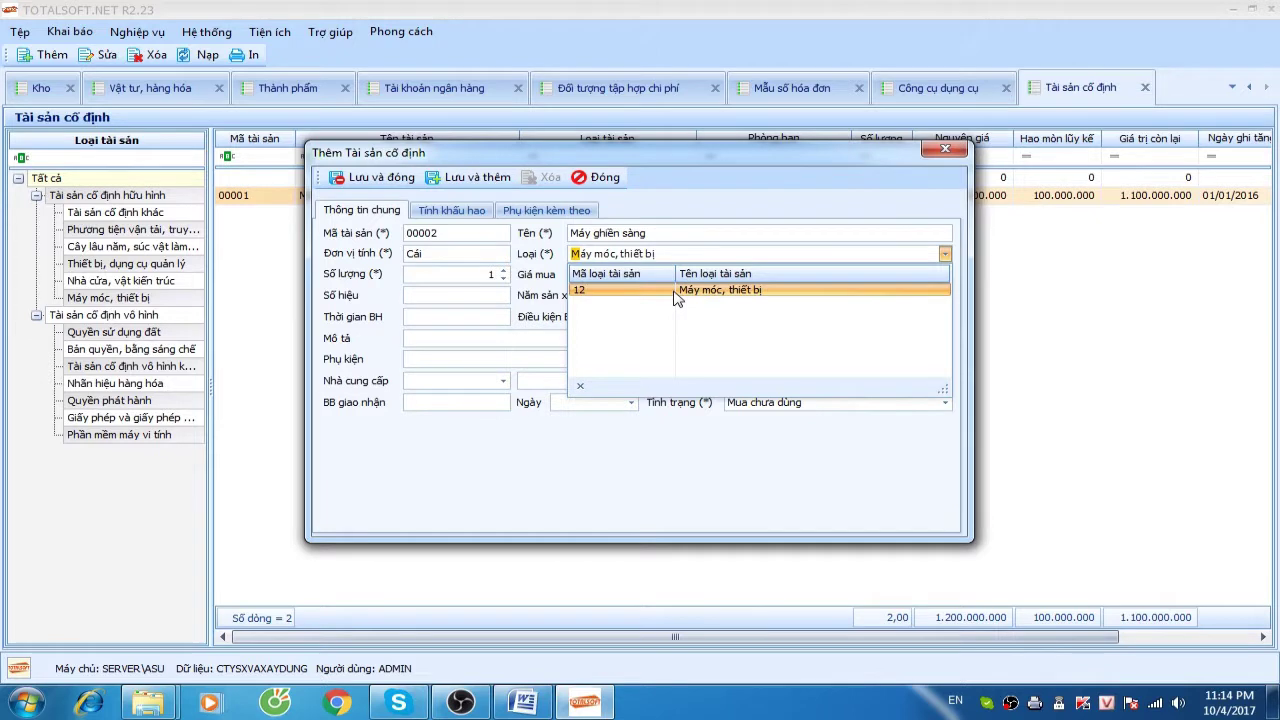
pyautogui.click(676, 291)
# Set its purchase price to 5.000.000.000 and department to Phân xưởng thành phẩm
pyautogui.press('Tab')
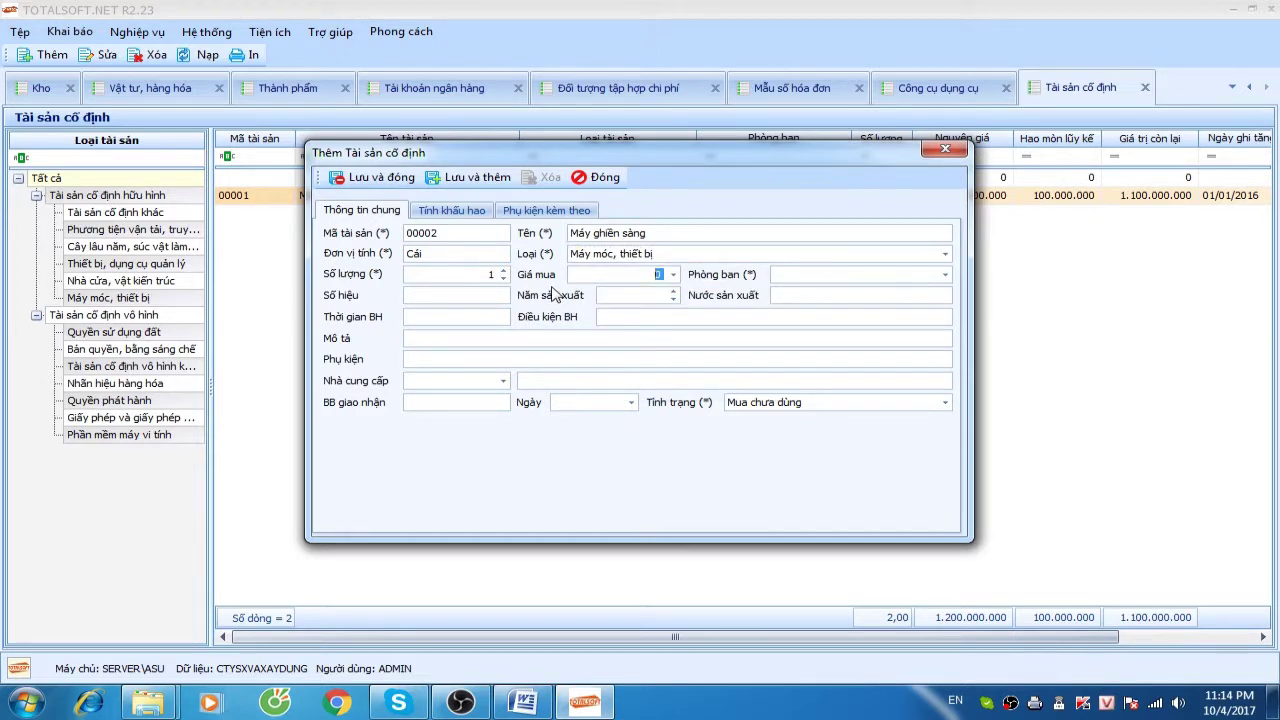
pyautogui.write('5.000.000.000')
pyautogui.press('Tab')
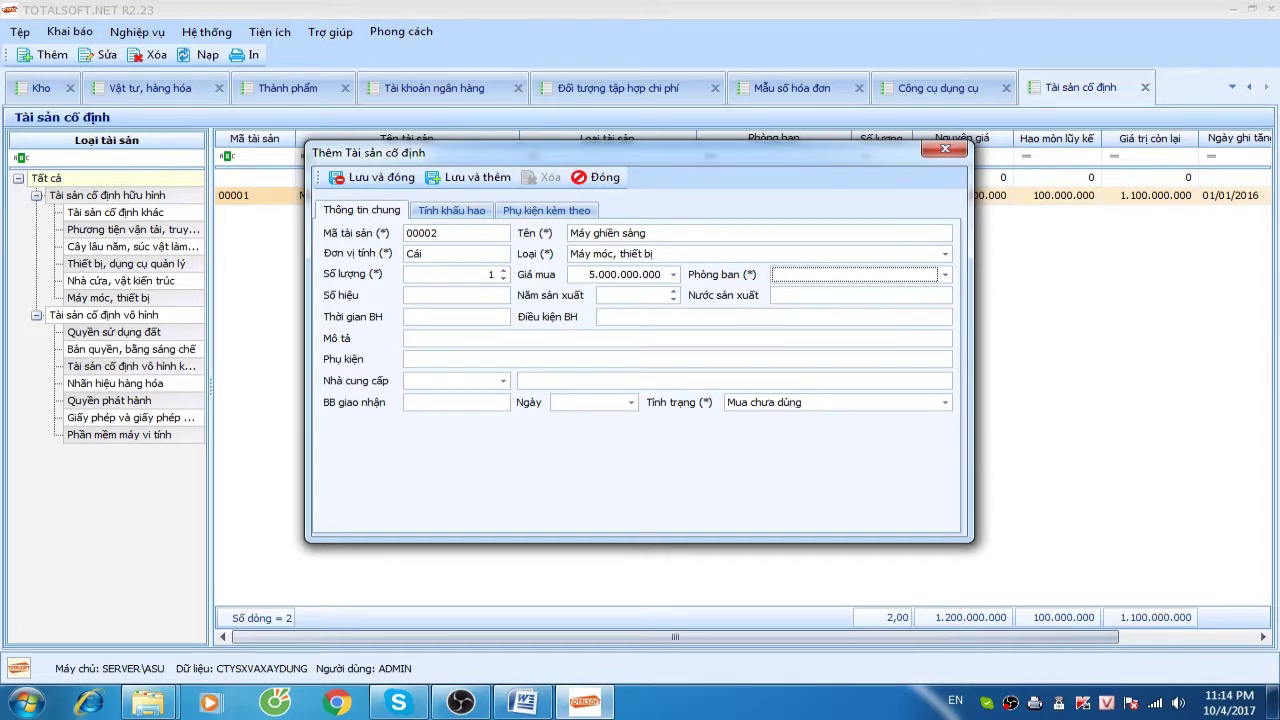
pyautogui.click(810, 275)
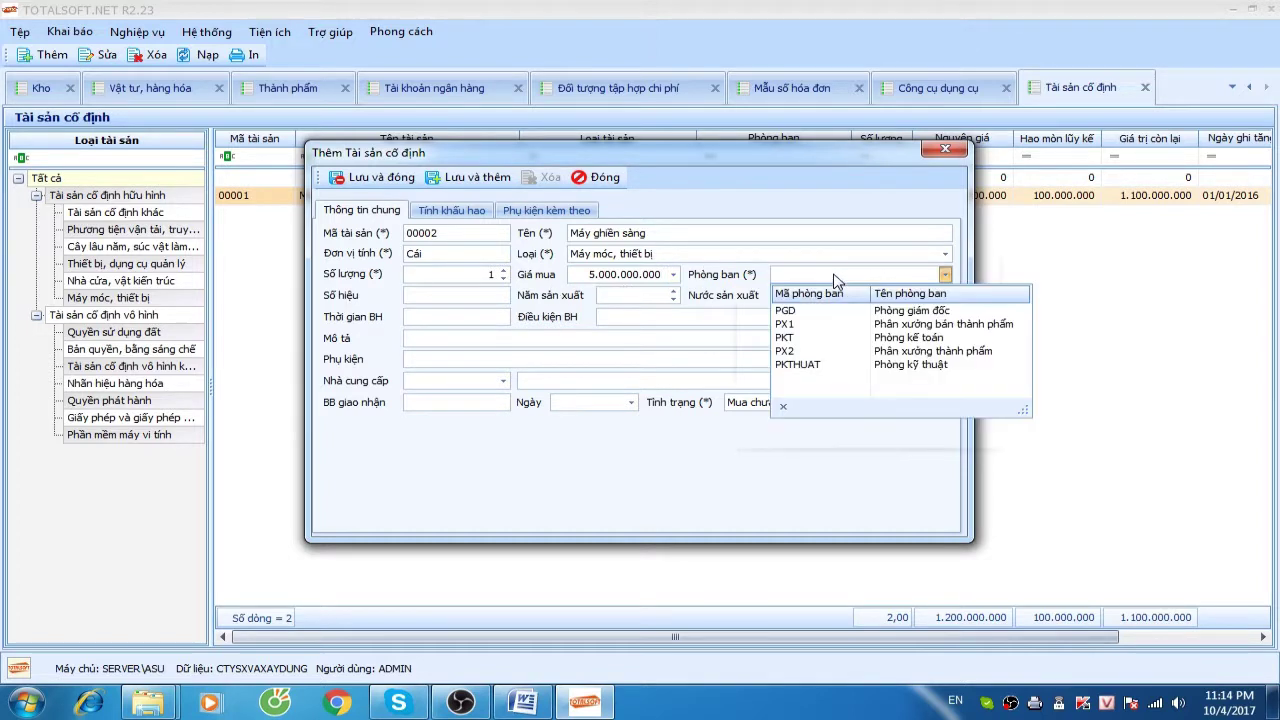
pyautogui.click(842, 358)
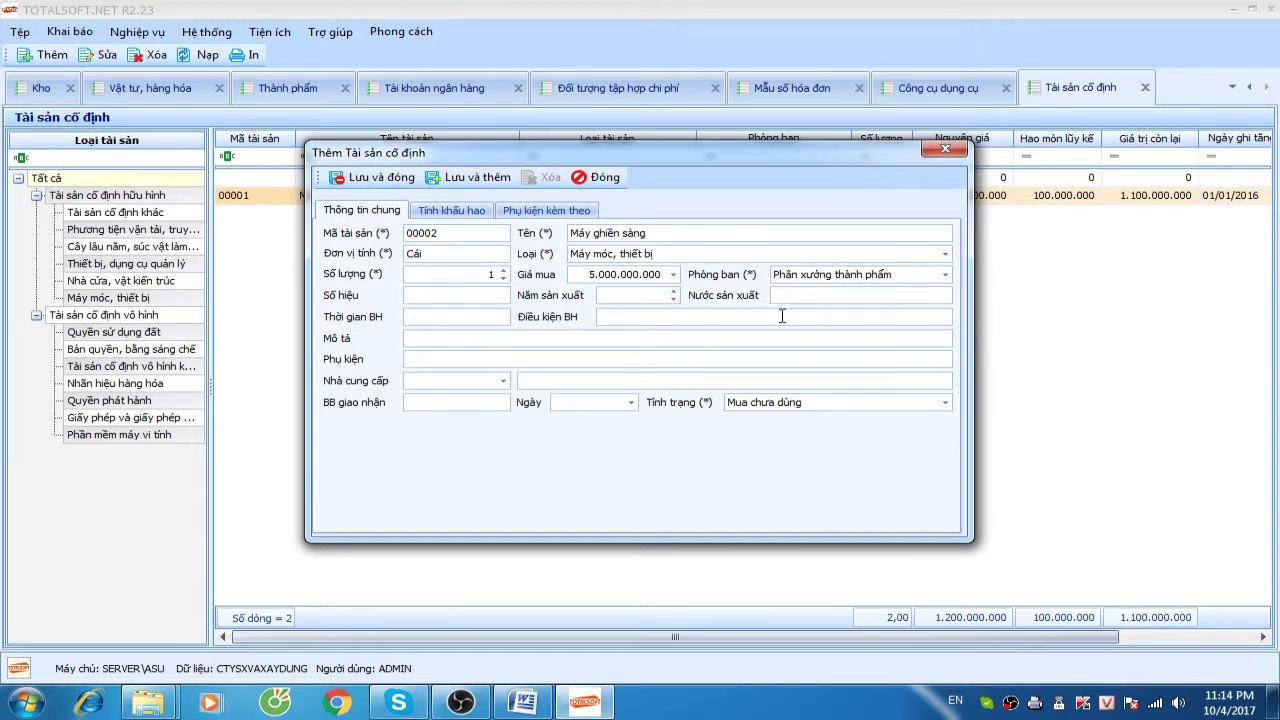
# On the depreciation tab, set date 01/01/2016 and accounts 2111, 2141 and 15412
pyautogui.click(790, 402)
pyautogui.click(760, 428)
pyautogui.click(452, 210)
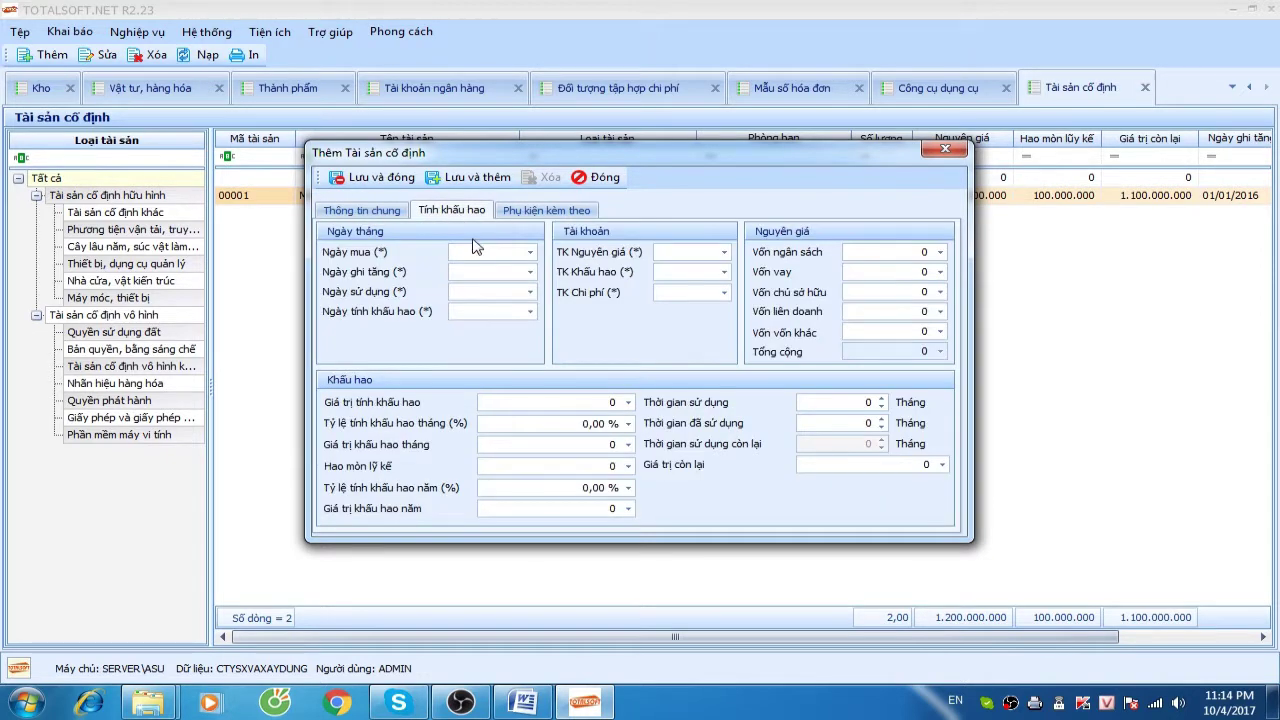
pyautogui.click(474, 251)
pyautogui.write('012016')
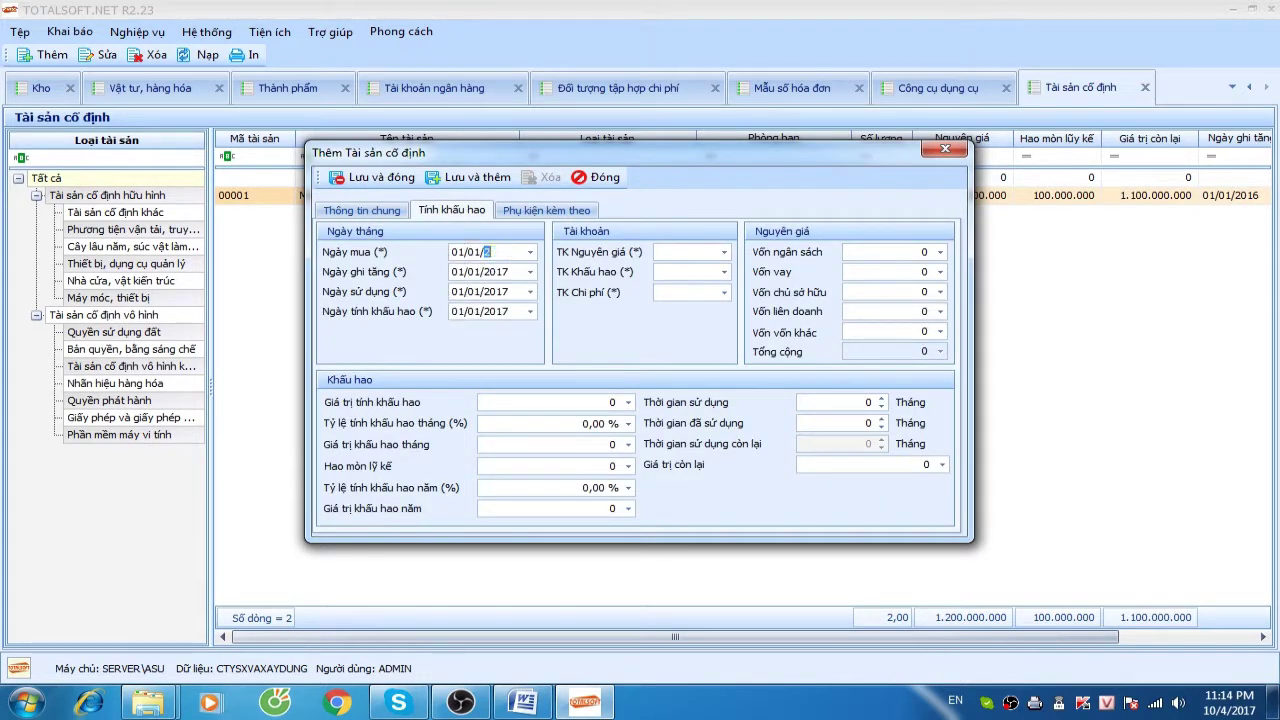
pyautogui.press('Tab')
pyautogui.press('Tab')
pyautogui.press('Tab')
pyautogui.press('Tab')
pyautogui.press('F4')
pyautogui.write('2111')
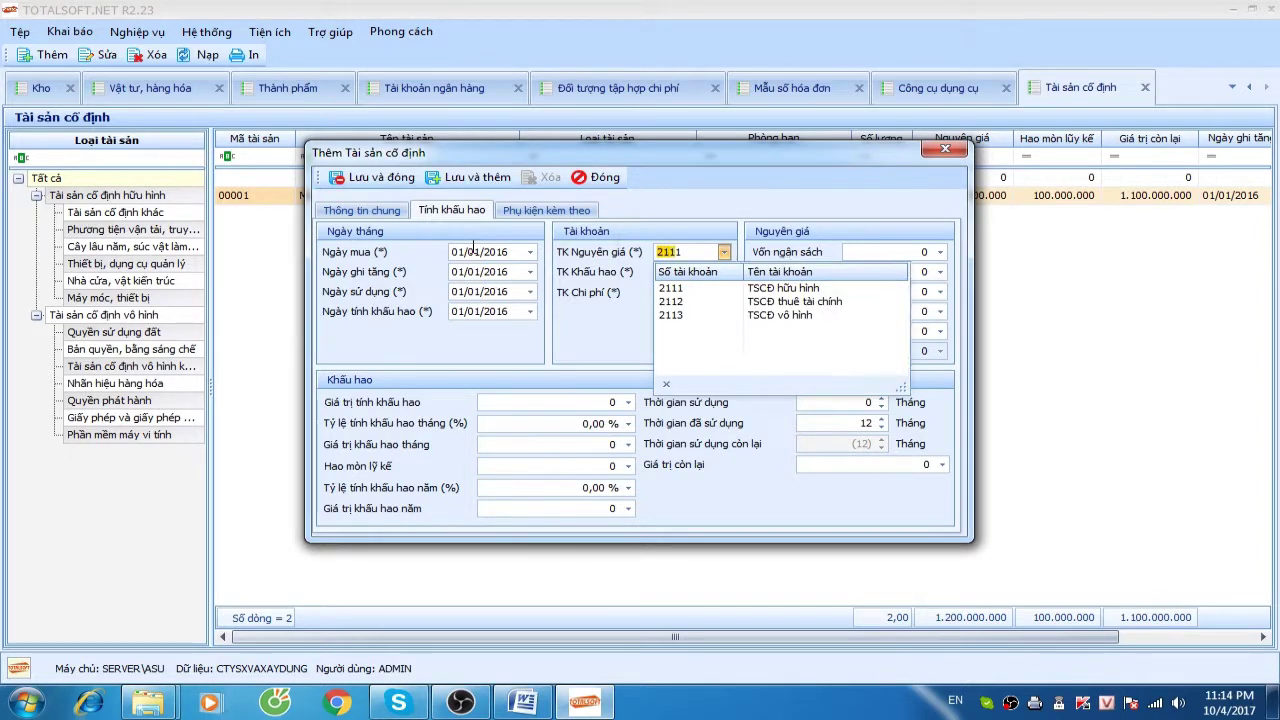
pyautogui.press('Return')
pyautogui.press('Tab')
pyautogui.write('214')
pyautogui.press('Return')
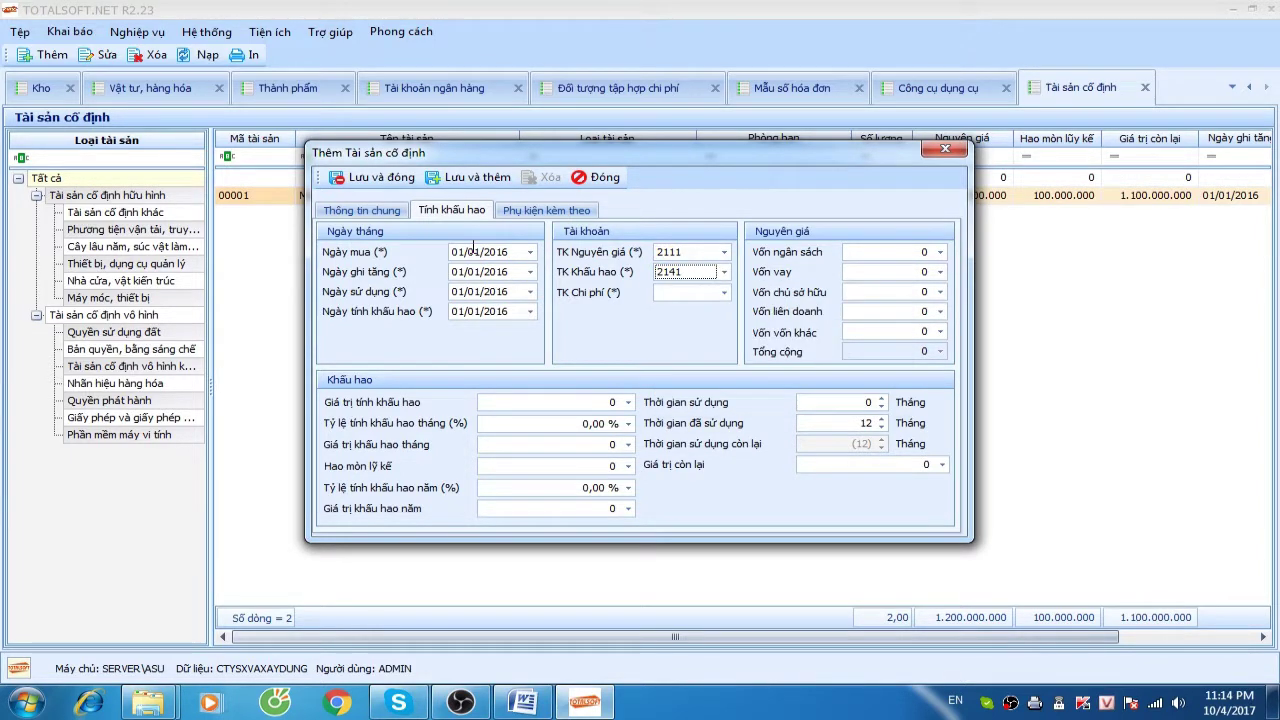
pyautogui.press('Tab')
pyautogui.write('154')
pyautogui.press('Down')
pyautogui.press('Down')
pyautogui.press('Return')
# Enter capital 5.000.000.000, a 240-month life and 150.000.000 accumulated depreciation
pyautogui.press('Tab')
pyautogui.press('Tab')
pyautogui.press('Tab')
pyautogui.write('5000000000')
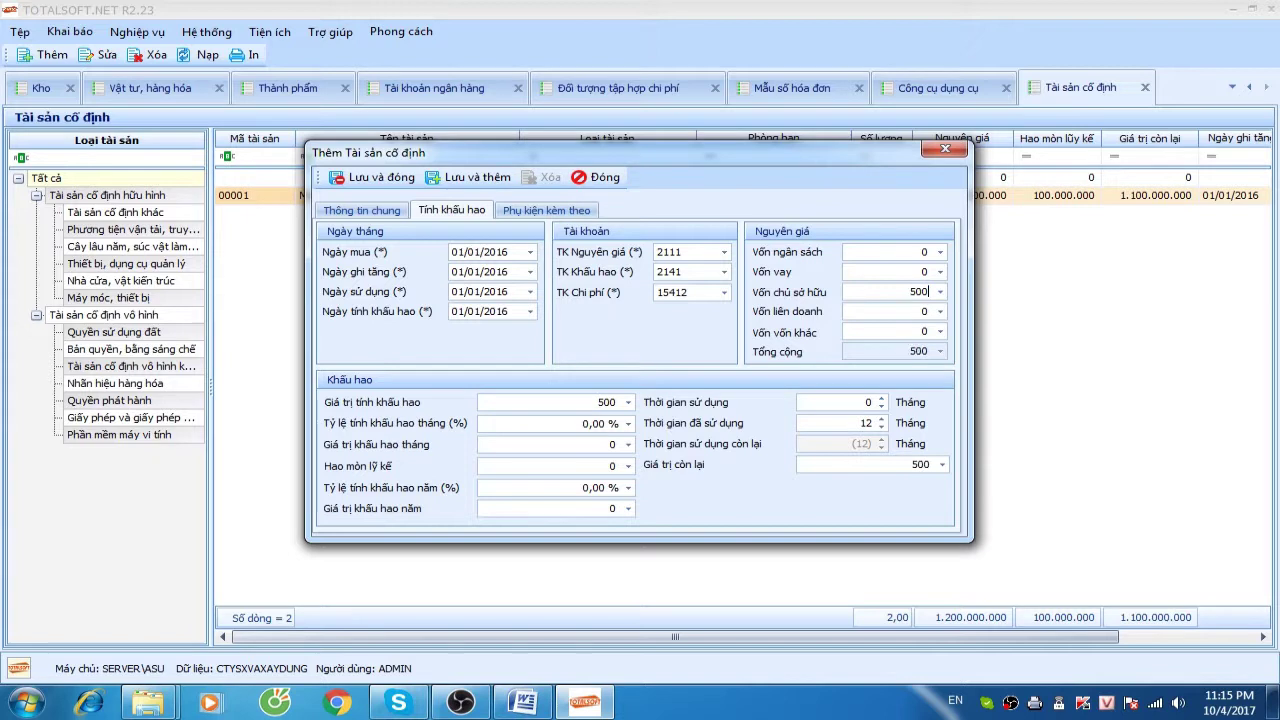
pyautogui.press('Tab')
pyautogui.press('Tab')
pyautogui.press('Tab')
pyautogui.press('Tab')
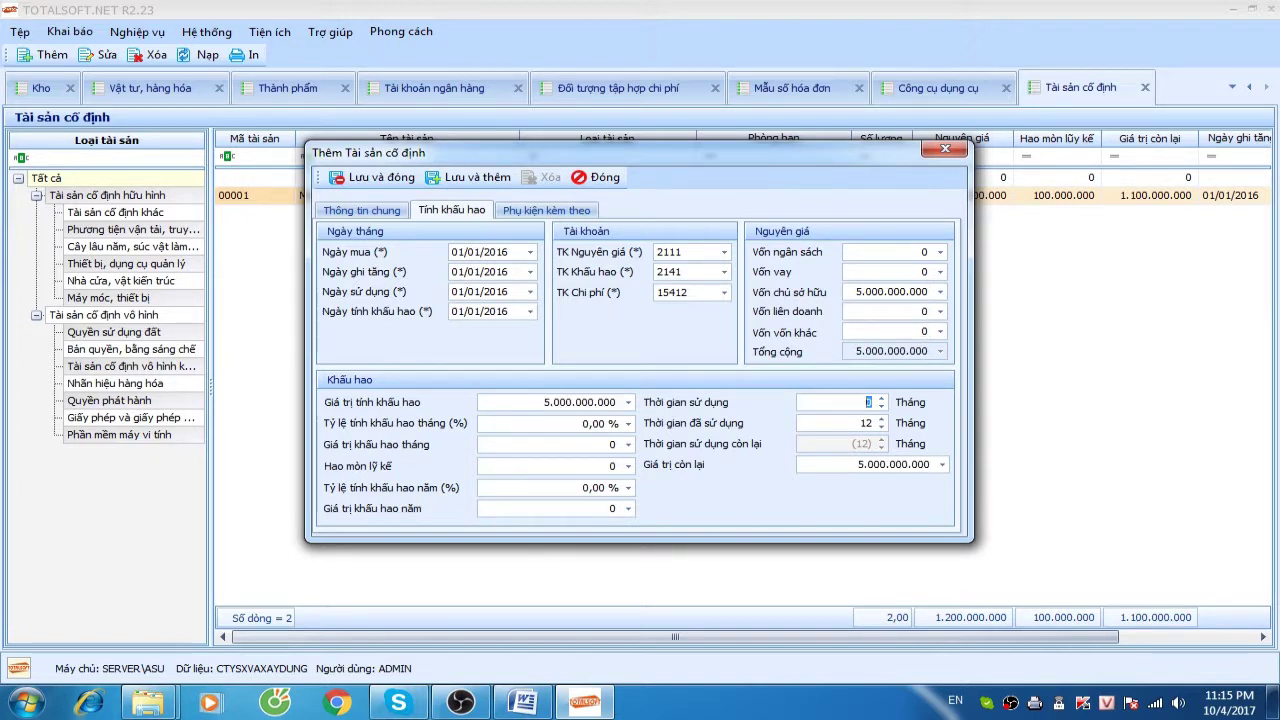
pyautogui.write('20')
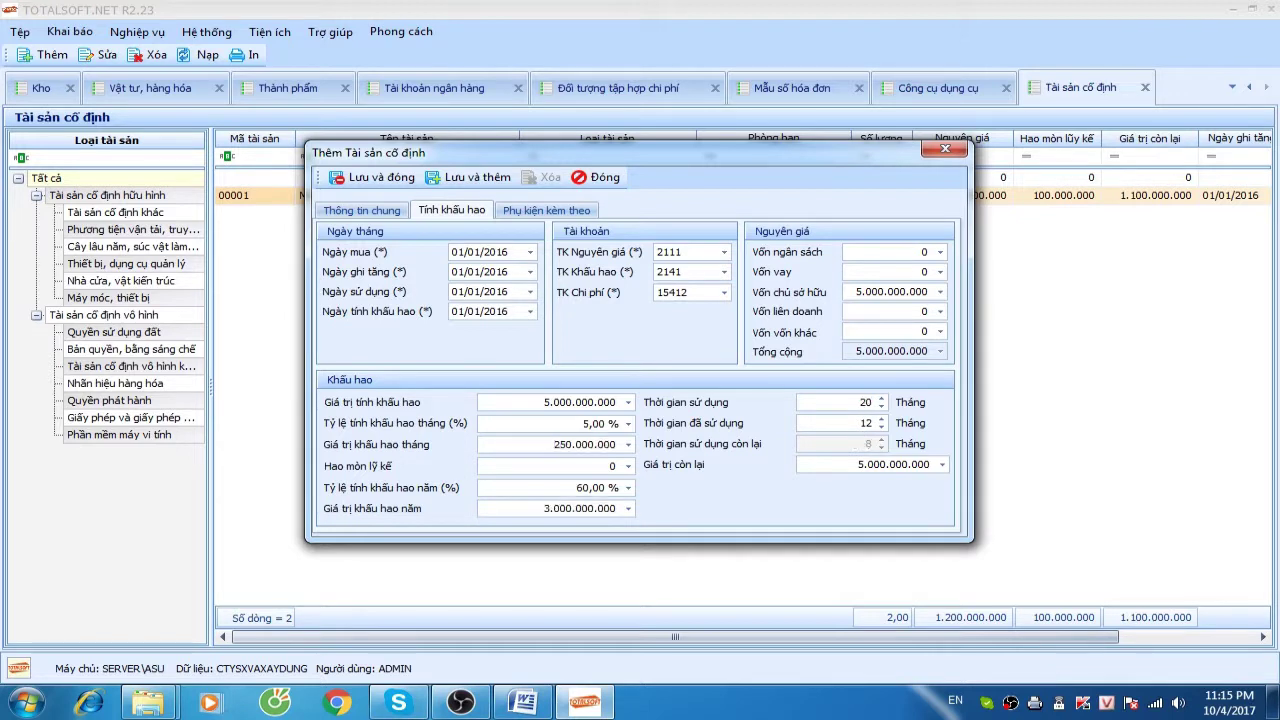
pyautogui.press('BackSpace')
pyautogui.write('40')
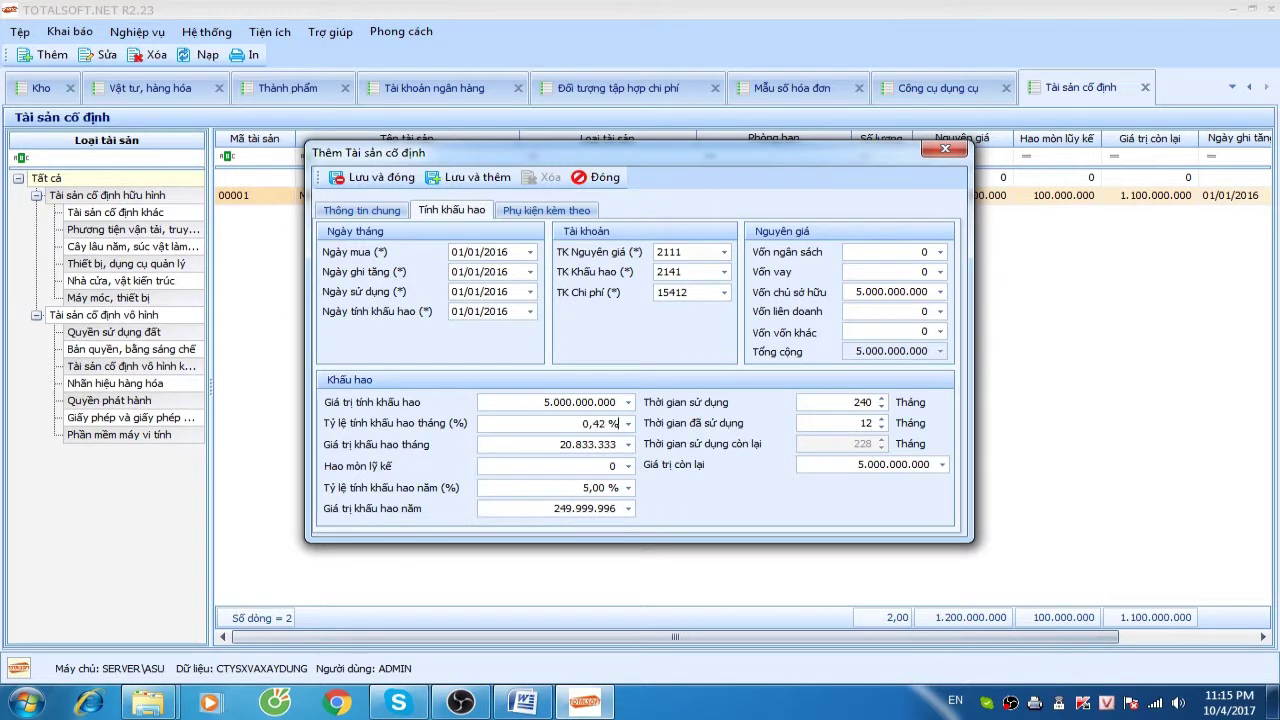
pyautogui.press('Tab')
pyautogui.press('Tab')
pyautogui.press('Tab')
pyautogui.write('150.000.000')
pyautogui.press('Tab')
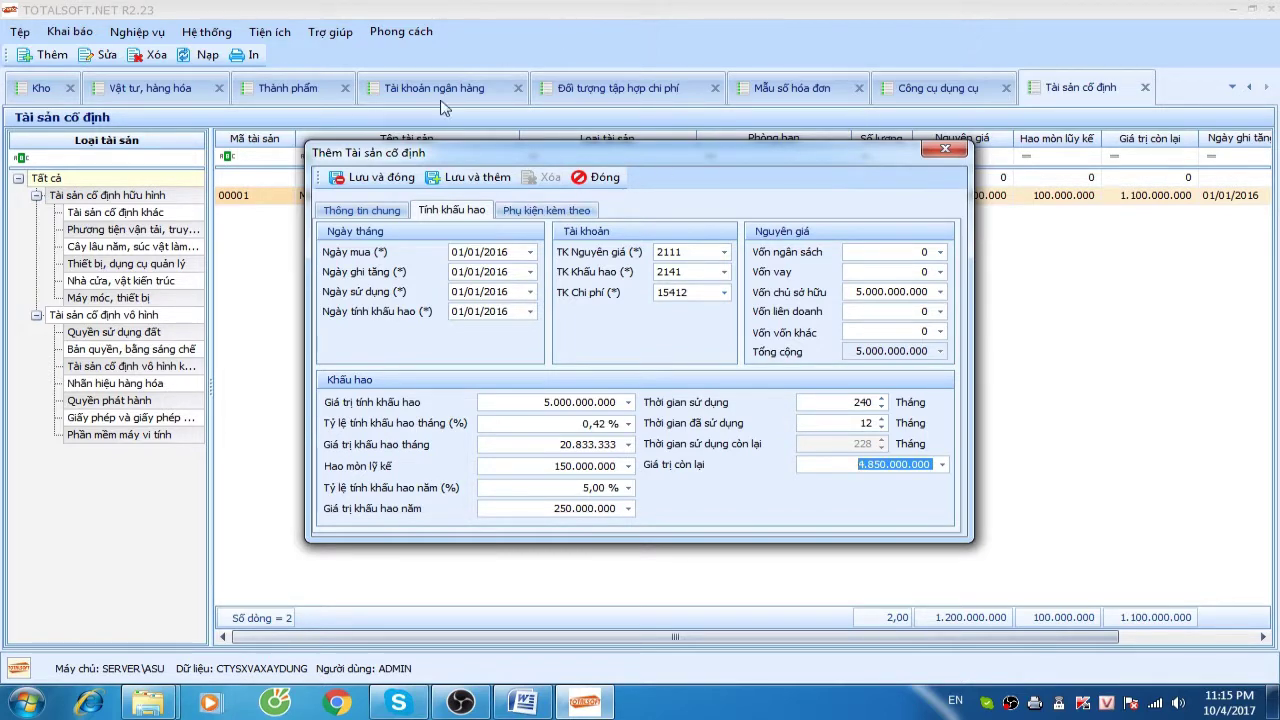
# Save Máy ghiền sàng, then add asset 00003 'Máy cẩu (đá vào xay)' with unit 'Cái'
pyautogui.click(378, 178)
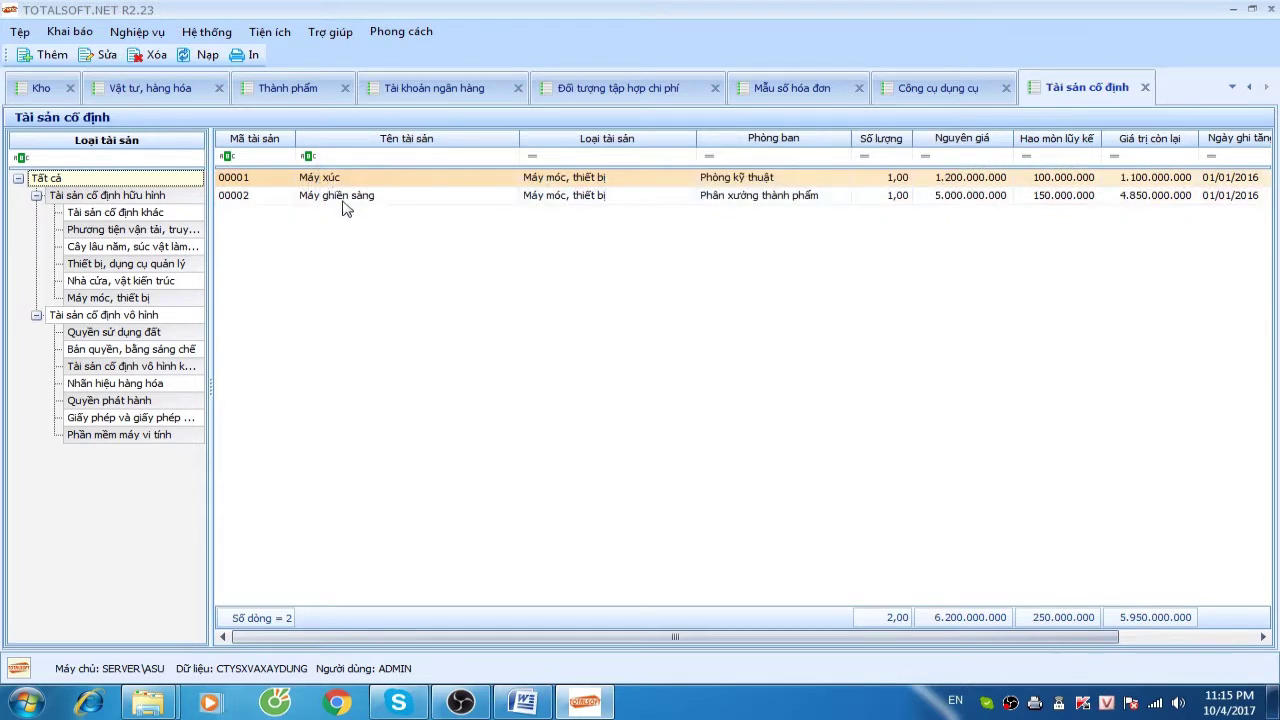
pyautogui.click(342, 197)
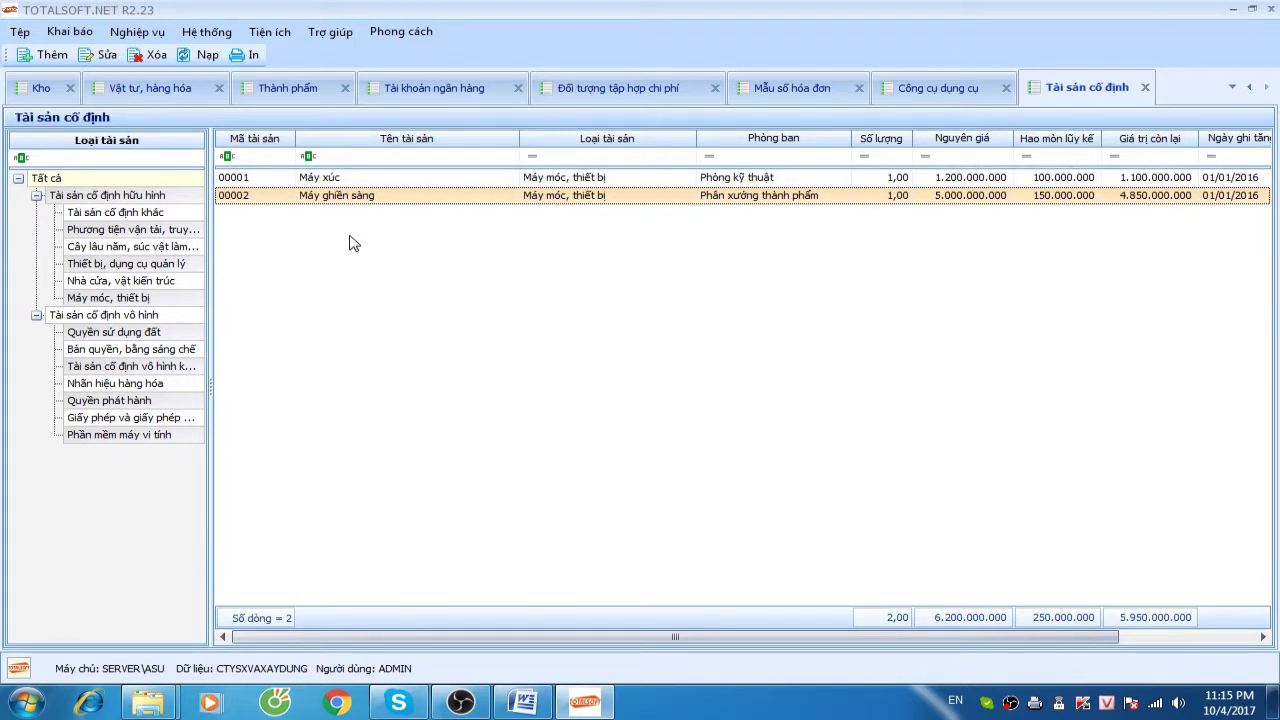
pyautogui.rightClick(351, 240)
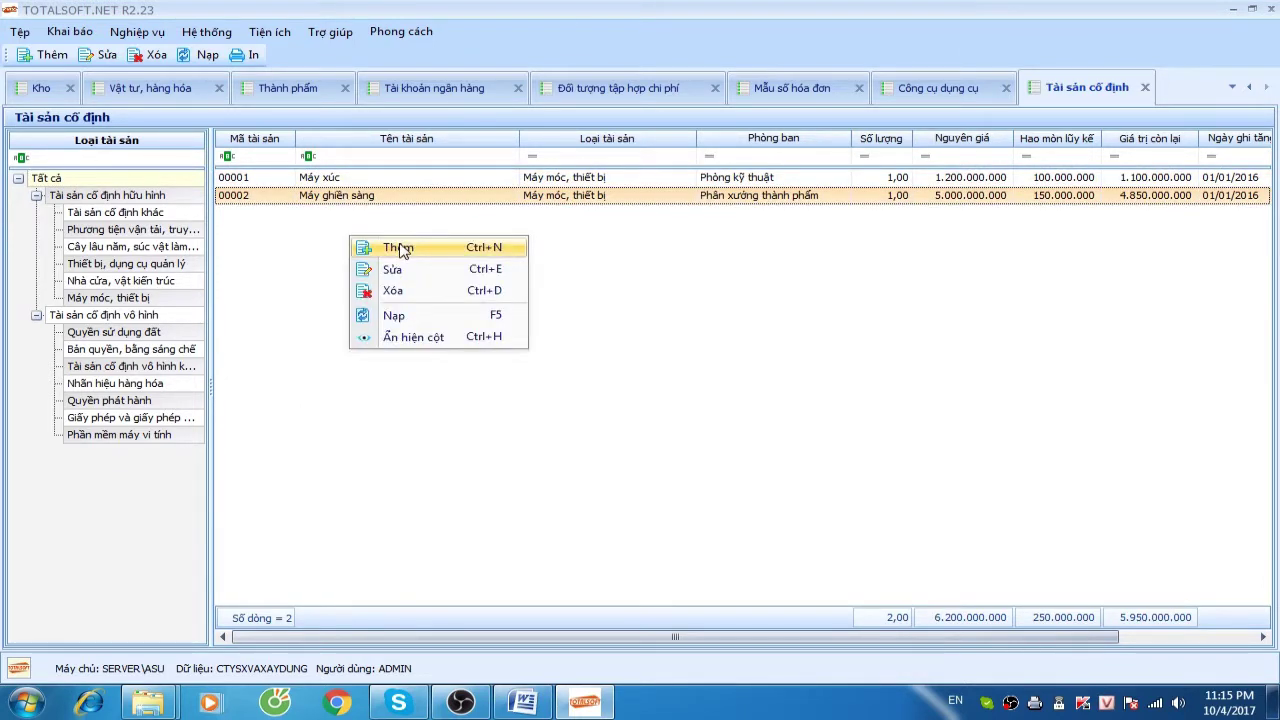
pyautogui.click(401, 250)
pyautogui.write('00003')
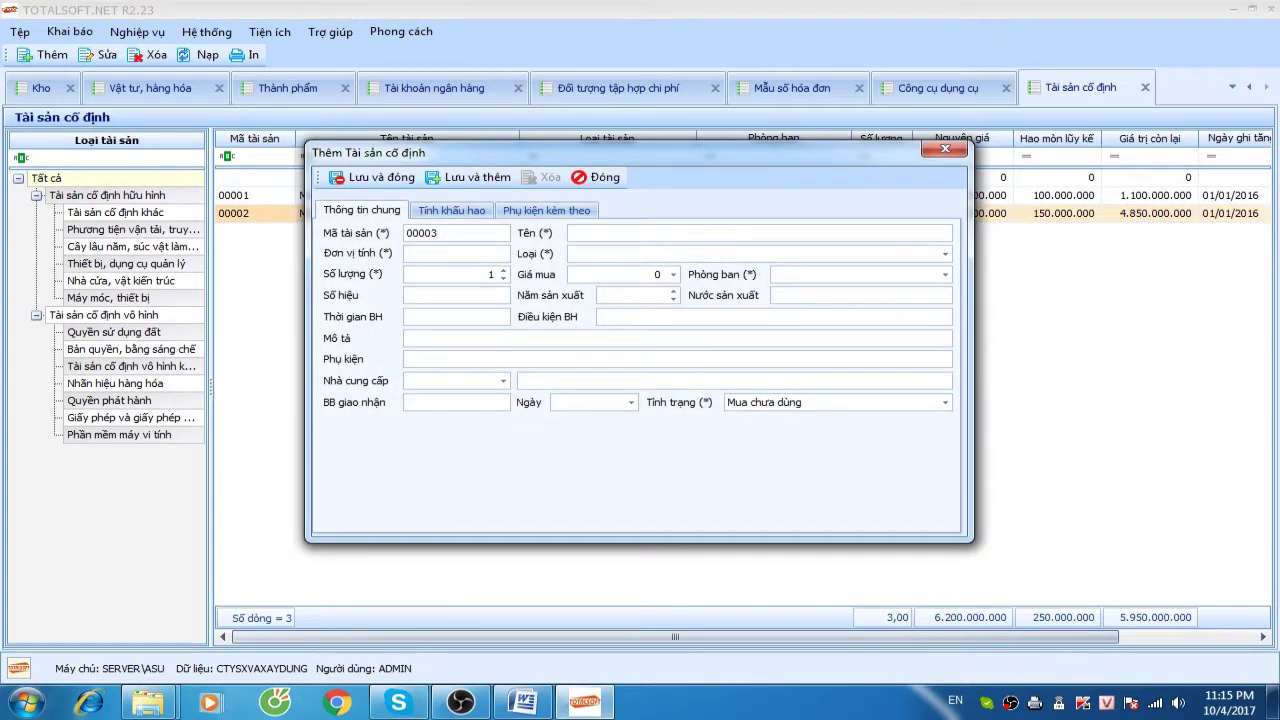
pyautogui.press('Tab')
pyautogui.write('Máy ')
pyautogui.write('cẩu')
pyautogui.write(' (')
pyautogui.write('đá')
pyautogui.write(' vào')
pyautogui.write(' xay')
pyautogui.write(')')
pyautogui.write('Cái')
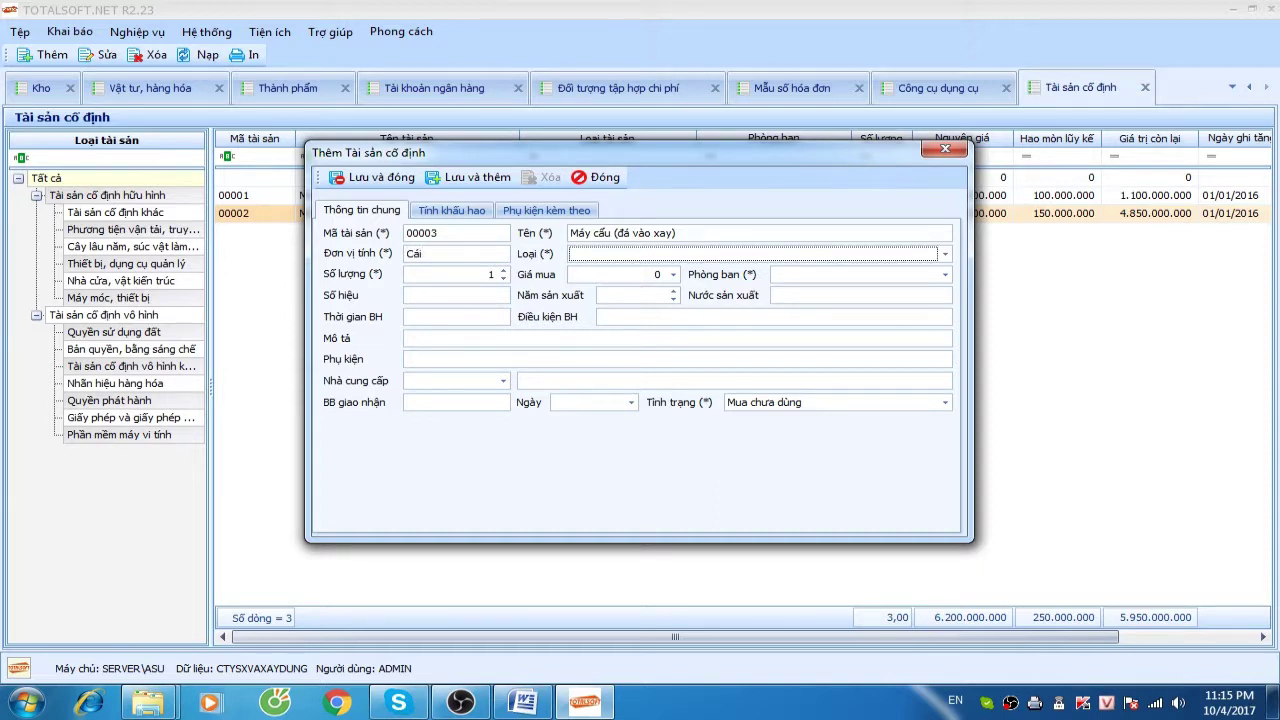
# Set type Máy móc, thiết bị, price 650.000.000 and department Phân xưởng bán thành phẩm
pyautogui.hotkey('alt', 'Down')
pyautogui.press('Down')
pyautogui.press('Return')
pyautogui.press('Tab')
pyautogui.press('Tab')
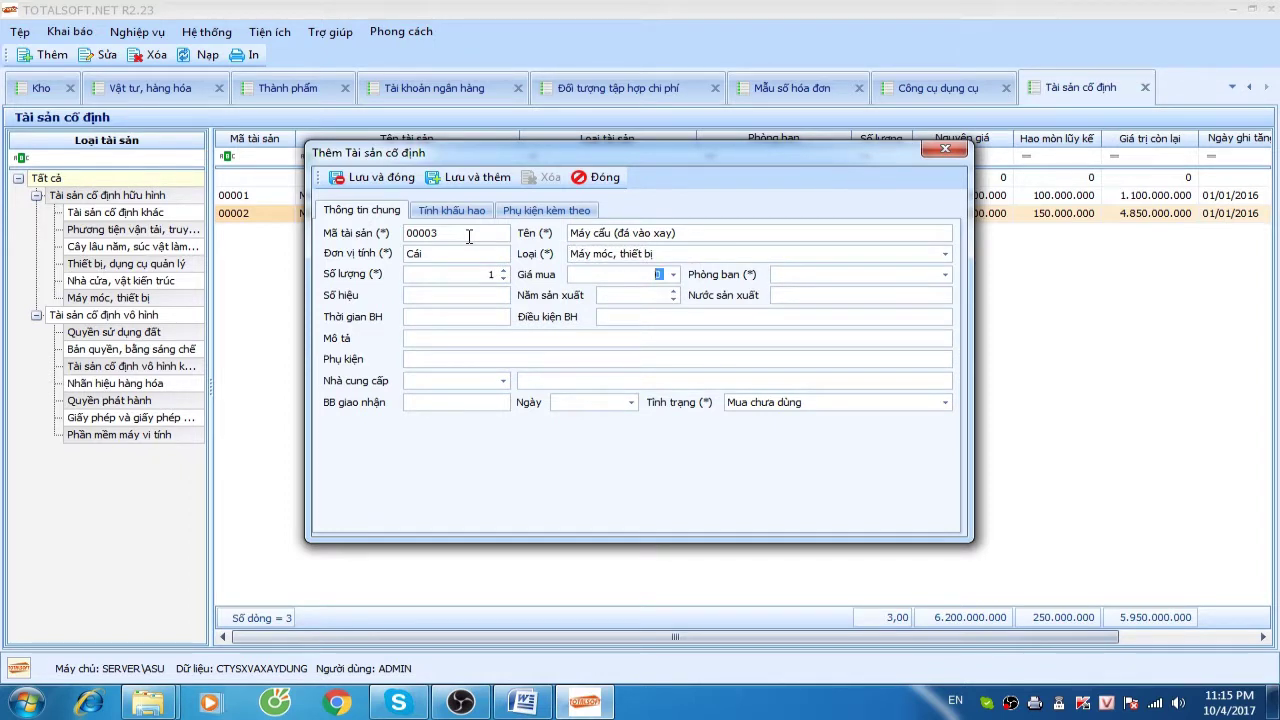
pyautogui.write('650000000')
pyautogui.press('Tab')
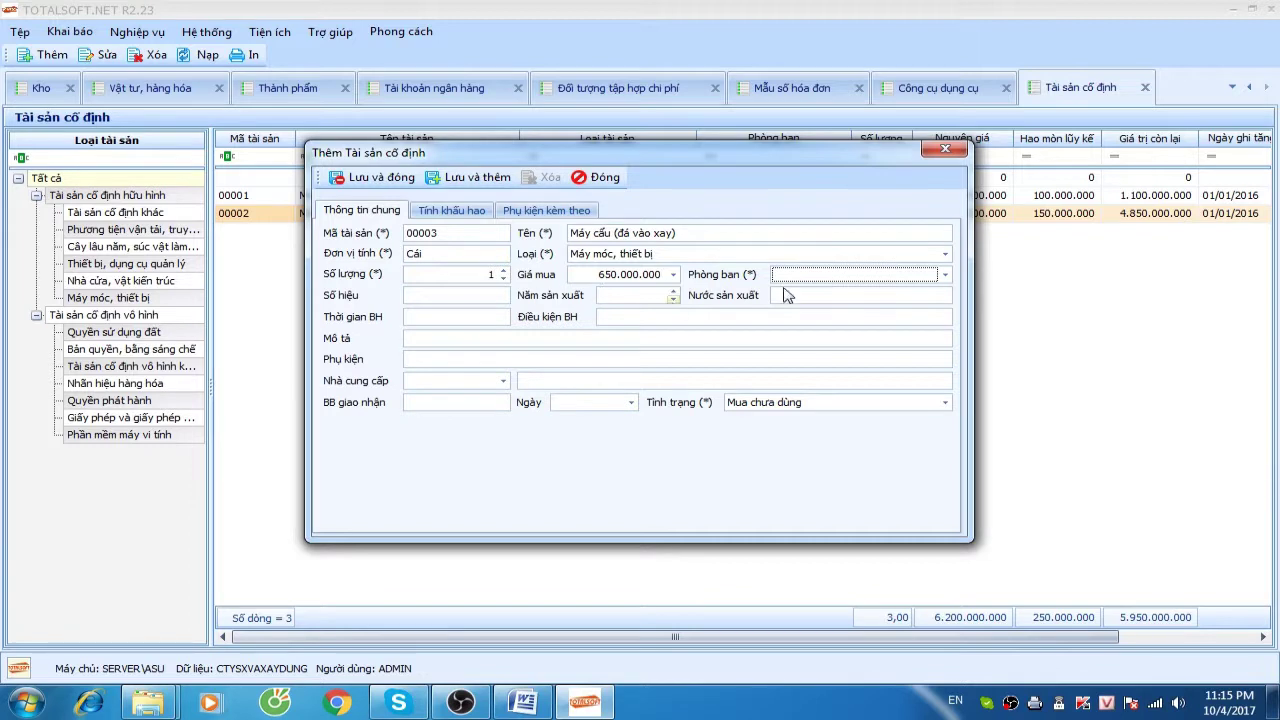
pyautogui.click(827, 277)
pyautogui.click(843, 325)
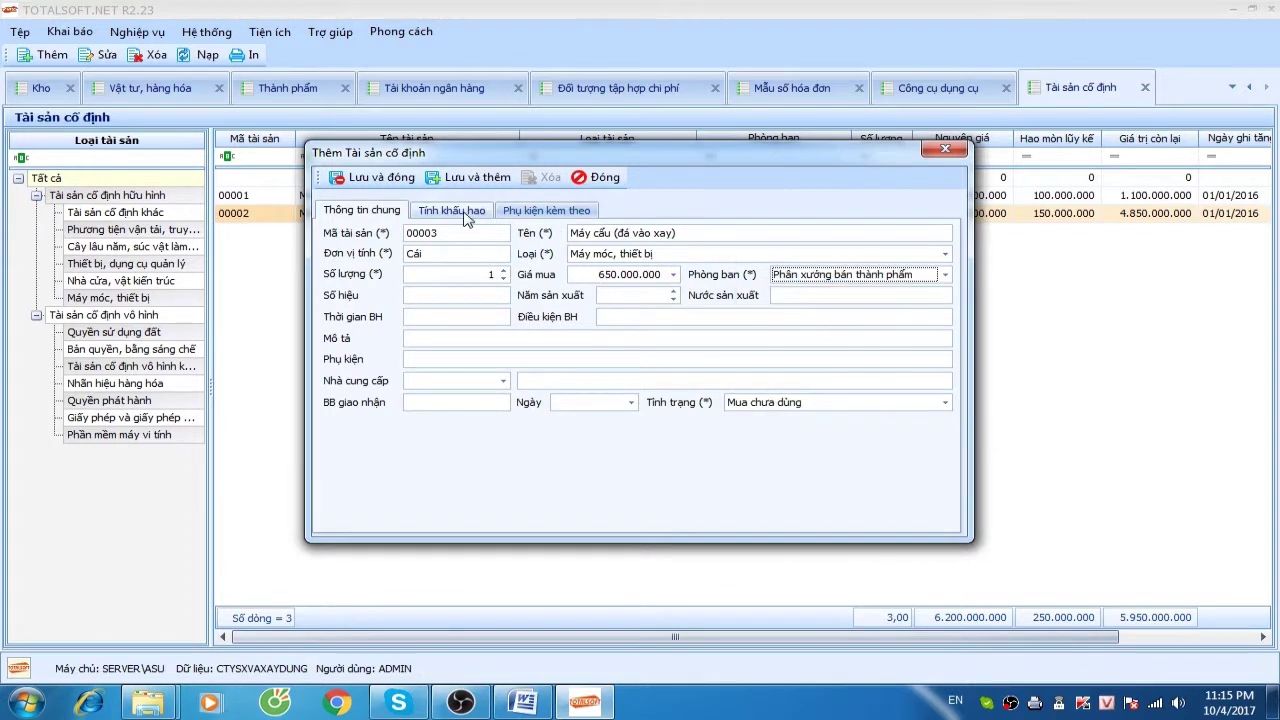
# On the depreciation tab, set date 01/01/2016 and accounts 2111, 2141 and 15412
pyautogui.click(452, 210)
pyautogui.click(486, 254)
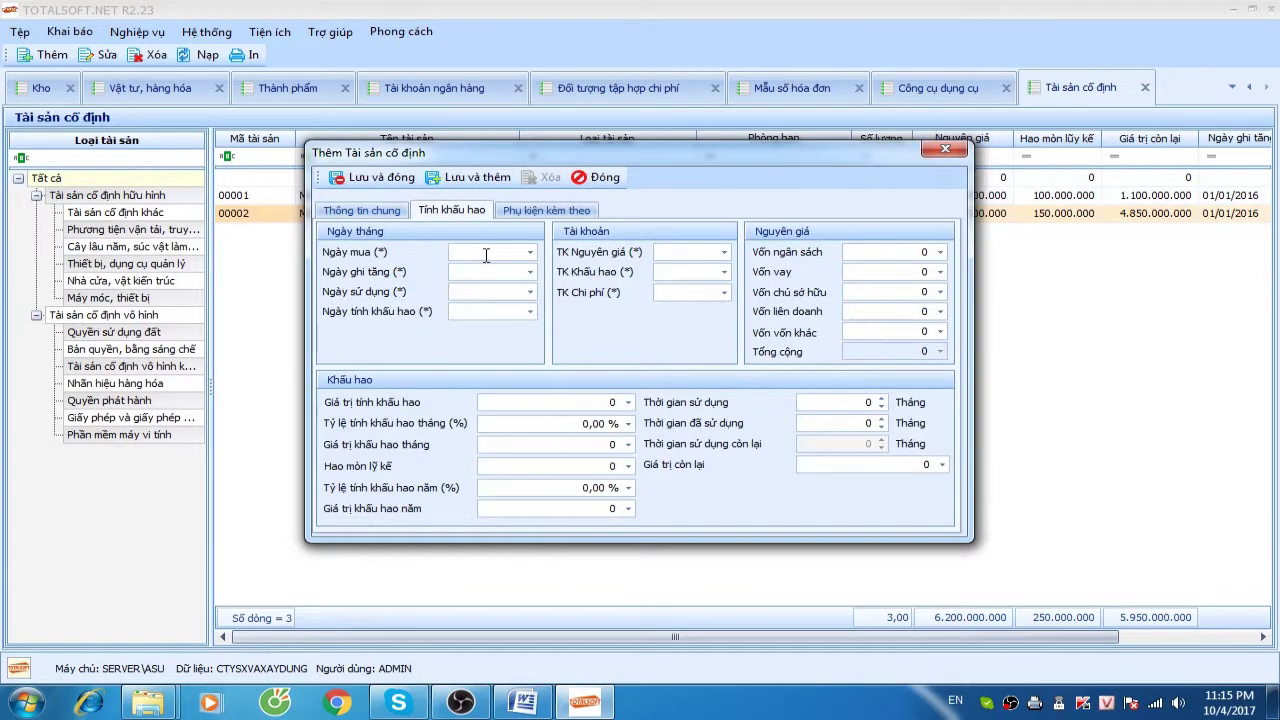
pyautogui.write('21/11/2017')
pyautogui.click(456, 252)
pyautogui.write('01/01/2016')
pyautogui.press('Tab')
pyautogui.press('Tab')
pyautogui.press('Tab')
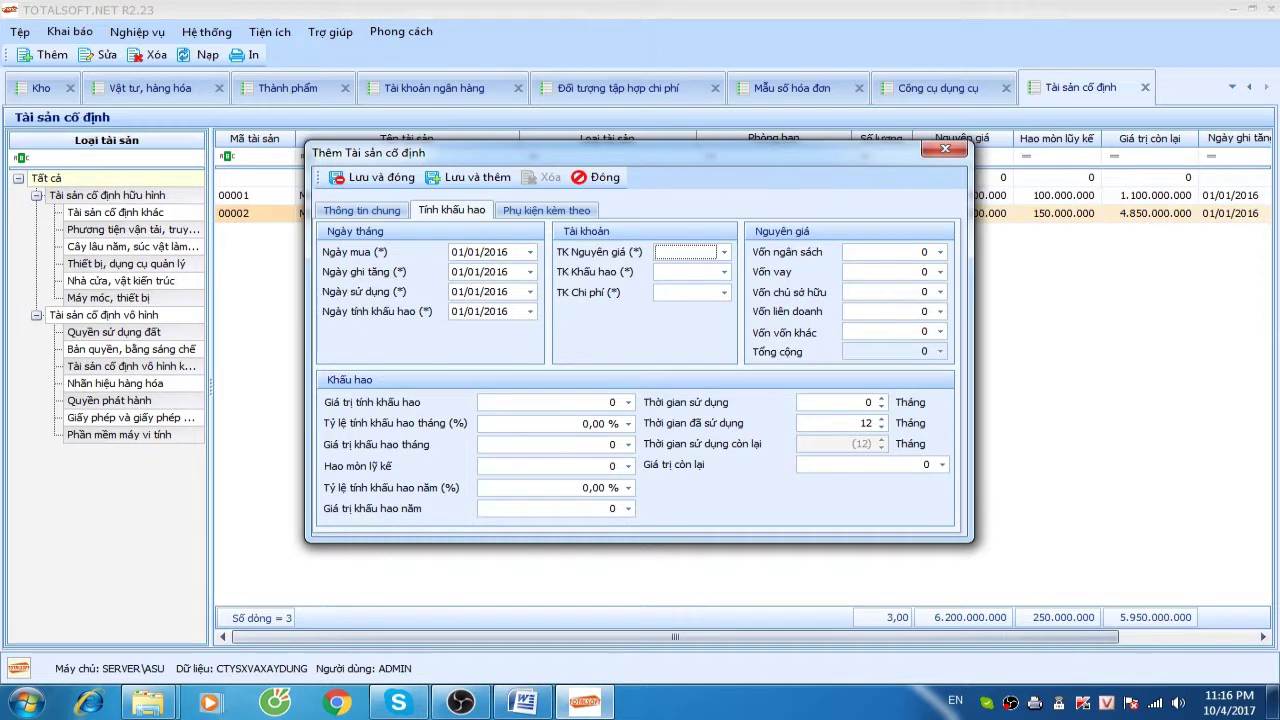
pyautogui.write('2111')
pyautogui.press('Return')
pyautogui.press('BackSpace')
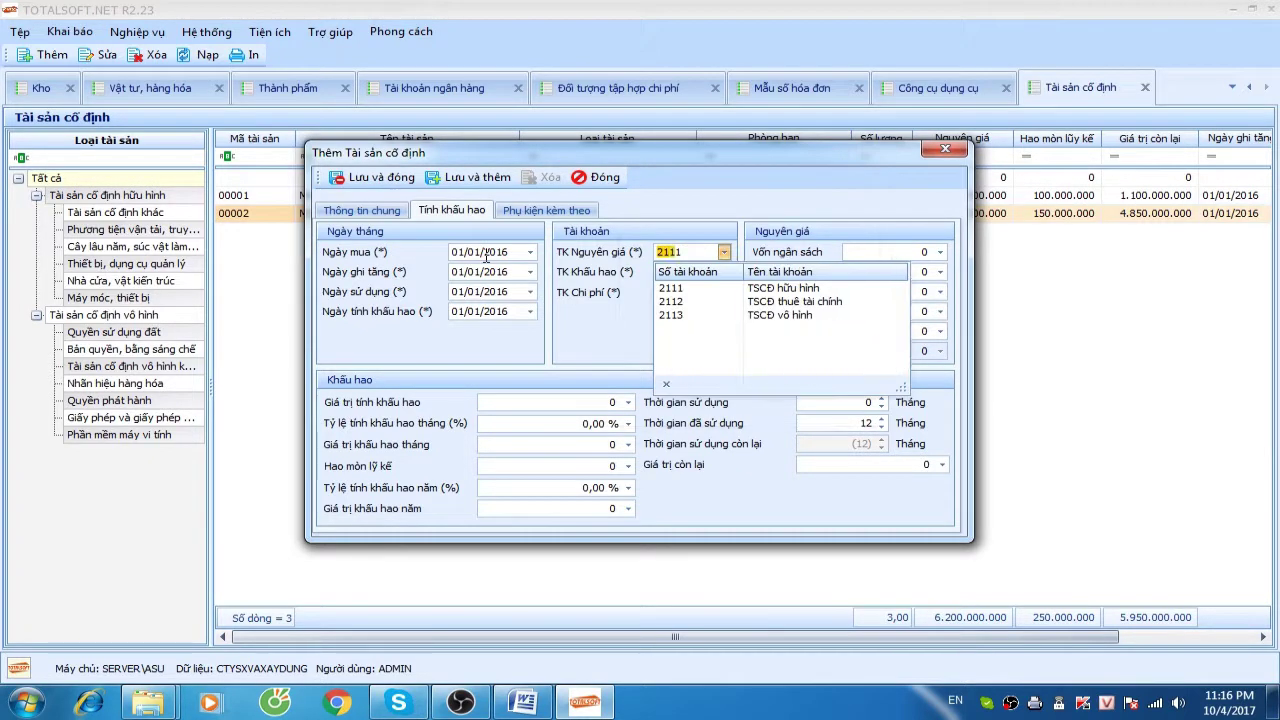
pyautogui.press('Down')
pyautogui.press('Up')
pyautogui.press('Return')
pyautogui.press('Tab')
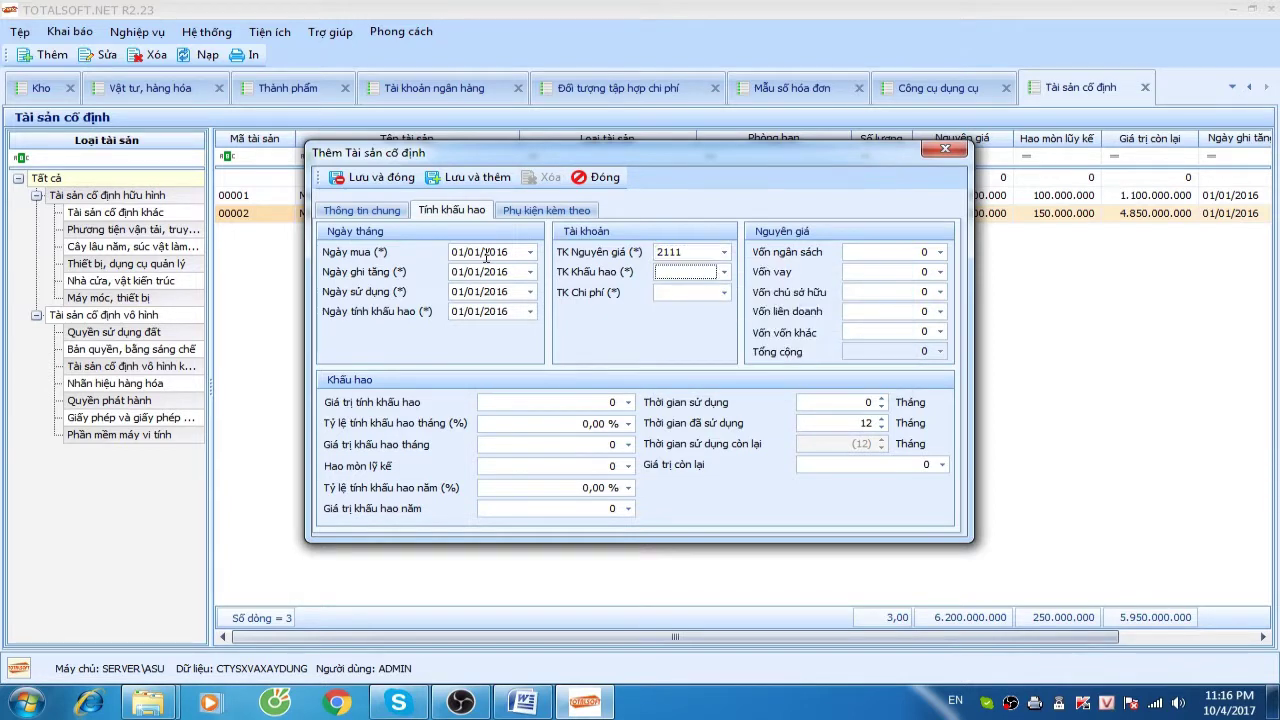
pyautogui.write('2141')
pyautogui.press('Tab')
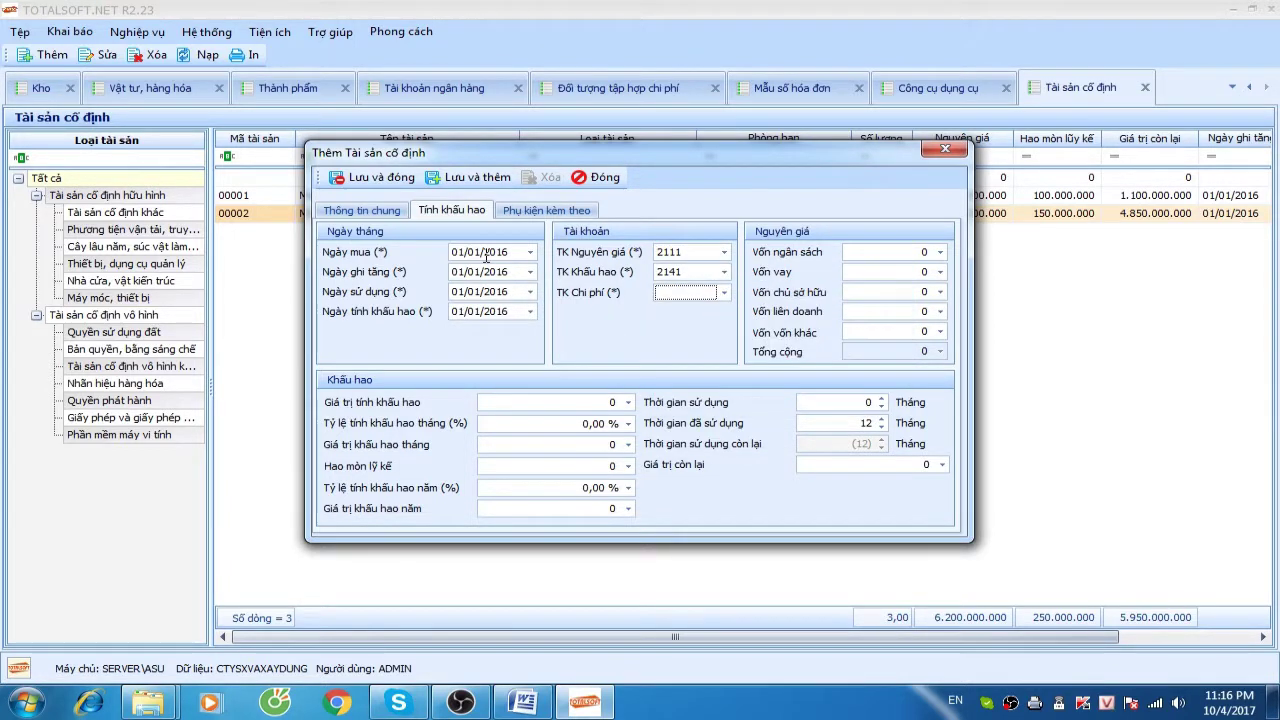
pyautogui.write('15412')
pyautogui.press('Return')
# Enter capital 650.000.000, a 180-month life and 50.000.000 accumulated depreciation
pyautogui.press('Tab')
pyautogui.press('Tab')
pyautogui.press('Tab')
pyautogui.write('650000000')
pyautogui.press('Tab')
pyautogui.press('Tab')
pyautogui.press('Tab')
pyautogui.press('Tab')
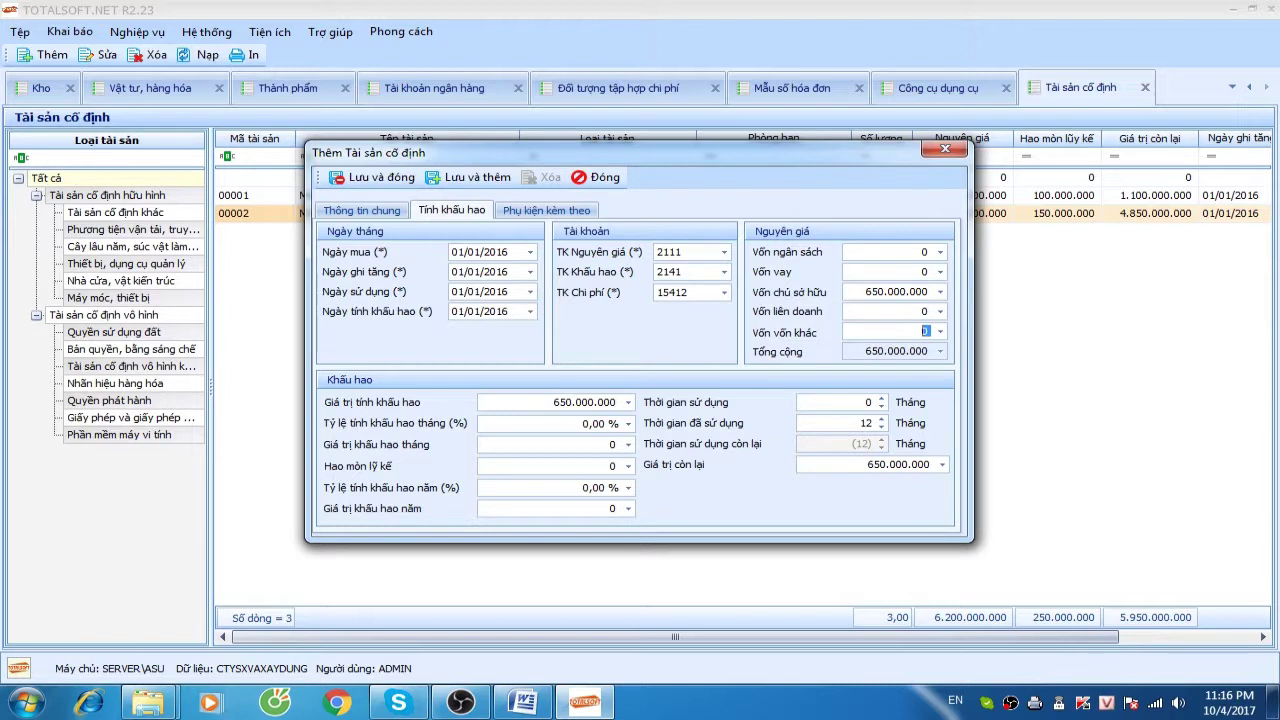
pyautogui.write('15')
pyautogui.write('180')
pyautogui.press('Tab')
pyautogui.press('Tab')
pyautogui.press('Tab')
pyautogui.press('Tab')
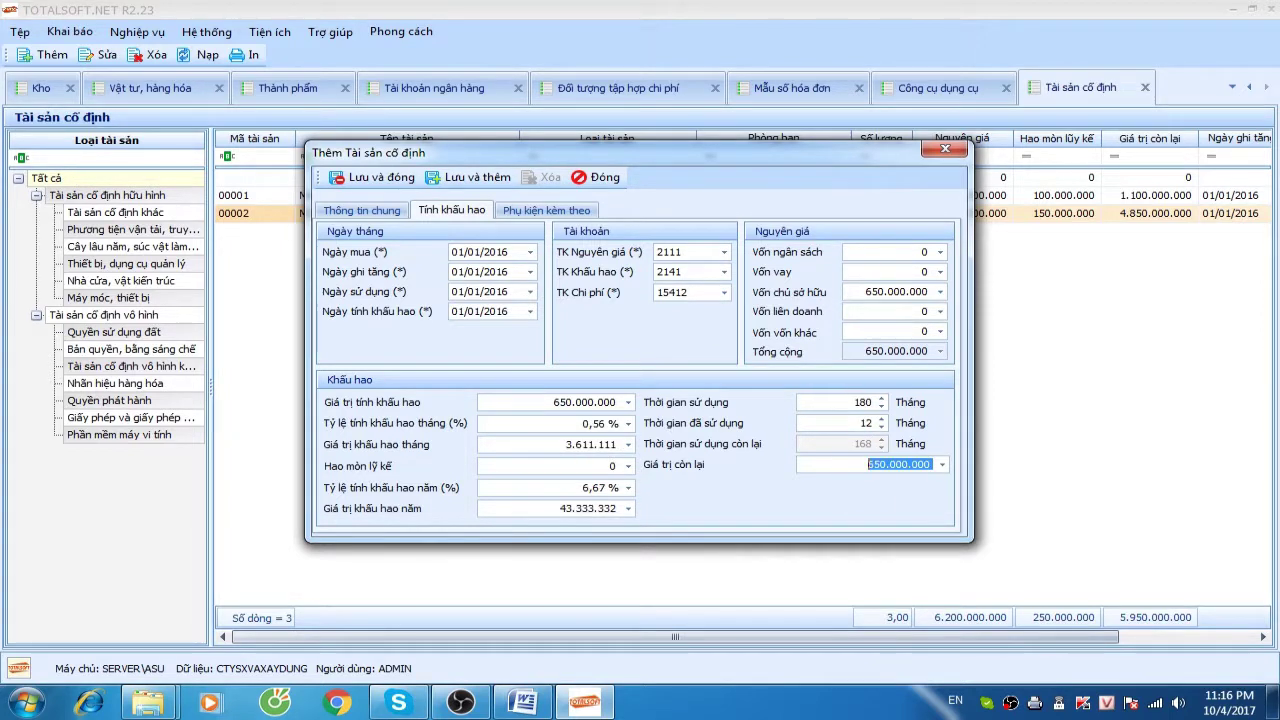
pyautogui.press('Tab')
pyautogui.write('7')
pyautogui.hotkey('shift', 'Tab')
pyautogui.hotkey('shift', 'Tab')
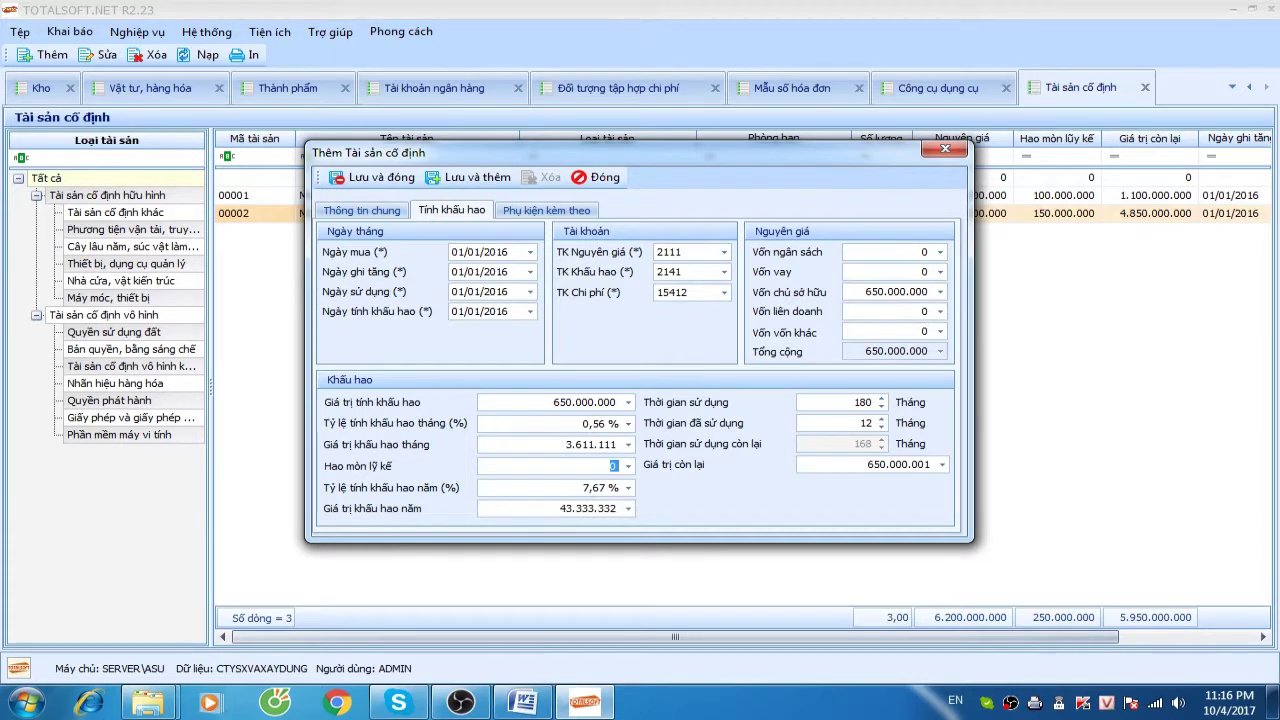
pyautogui.write('50000000')
pyautogui.press('Tab')
pyautogui.press('Tab')
pyautogui.press('Tab')
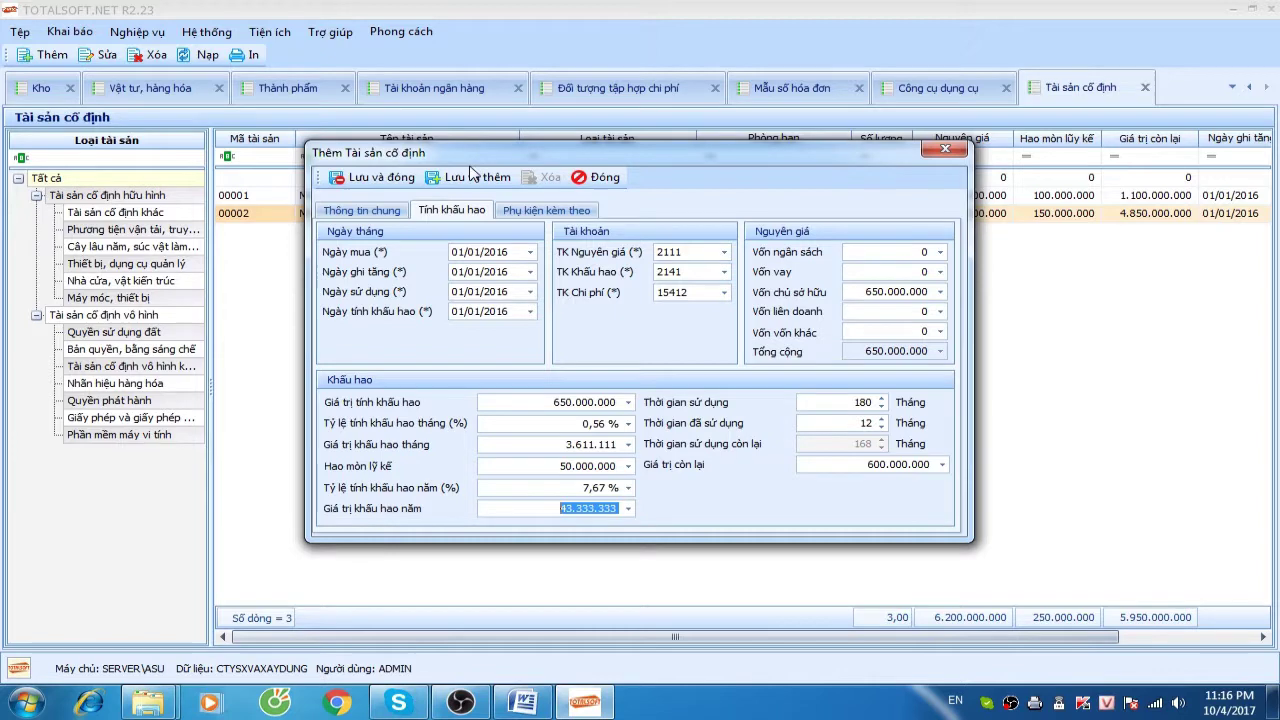
# Save the Máy cẩu asset and select its row in the catalog
pyautogui.click(380, 213)
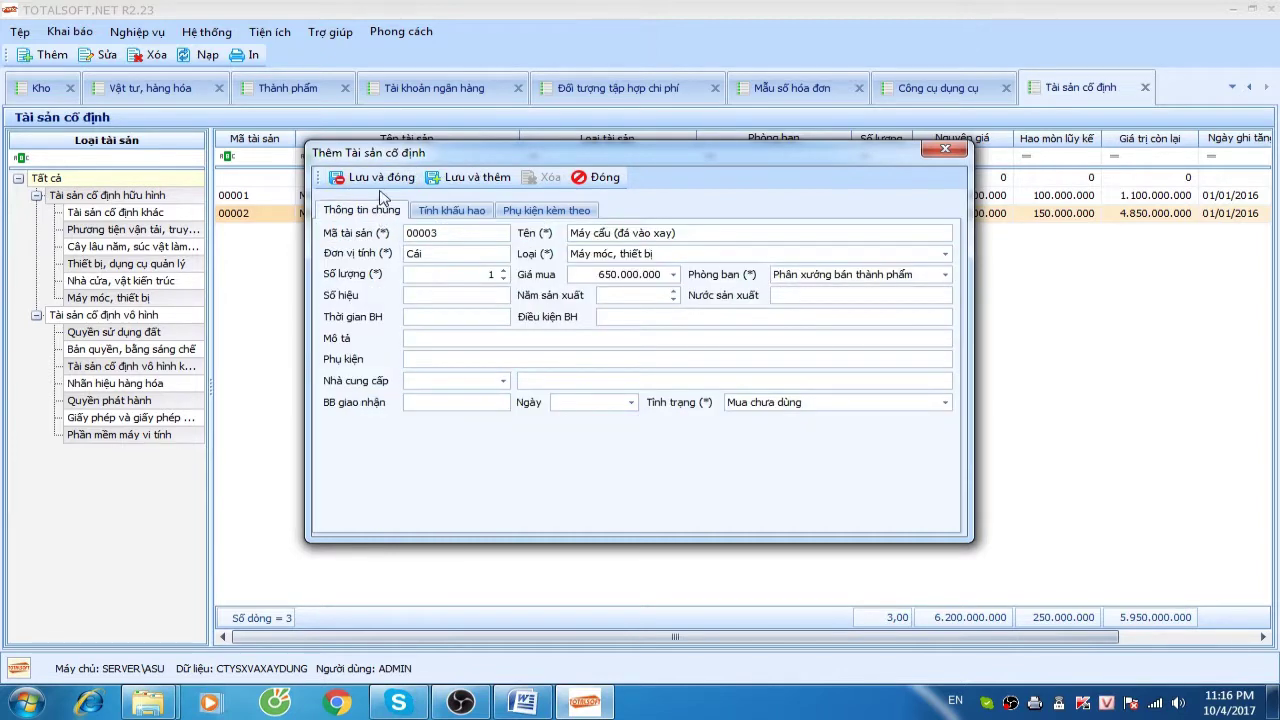
pyautogui.click(375, 179)
pyautogui.click(352, 213)
pyautogui.press('Up')
pyautogui.press('Up')
pyautogui.click(348, 215)
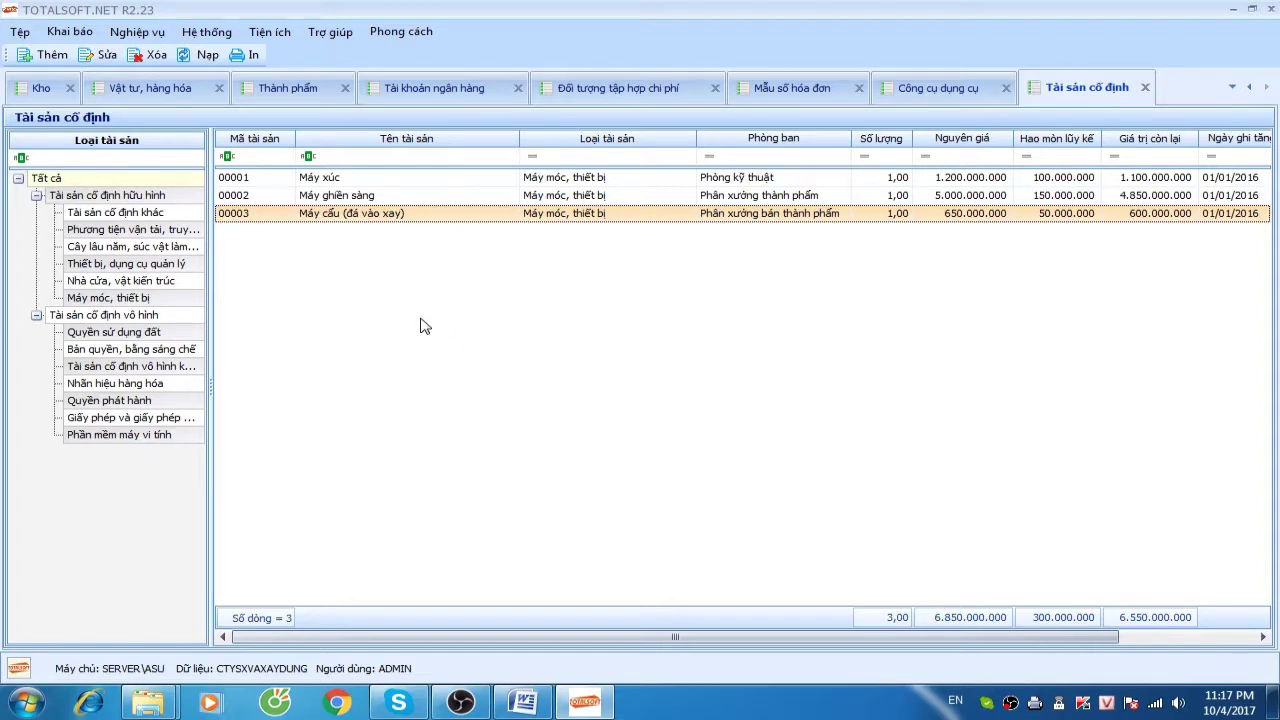
# After viewing asset 00002, tick Trạng thái in Ẩn hiện cột to show it in the asset grid
pyautogui.doubleClick(366, 196)
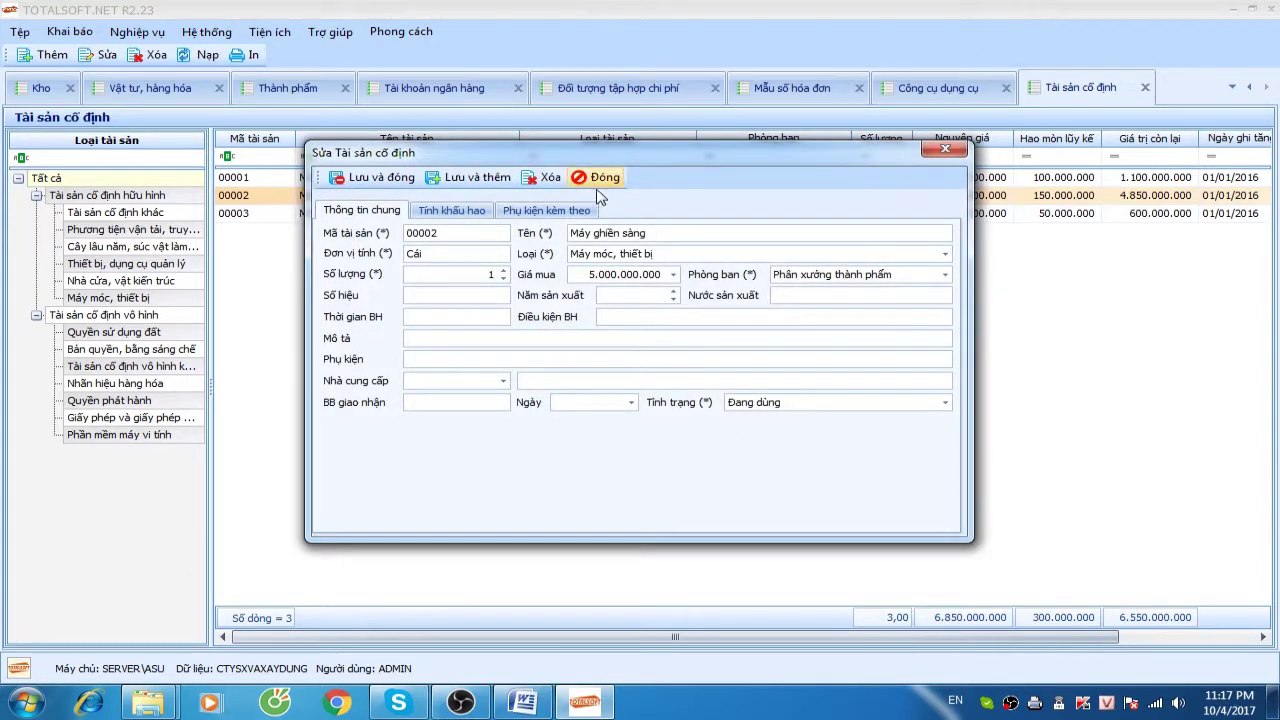
pyautogui.click(364, 214)
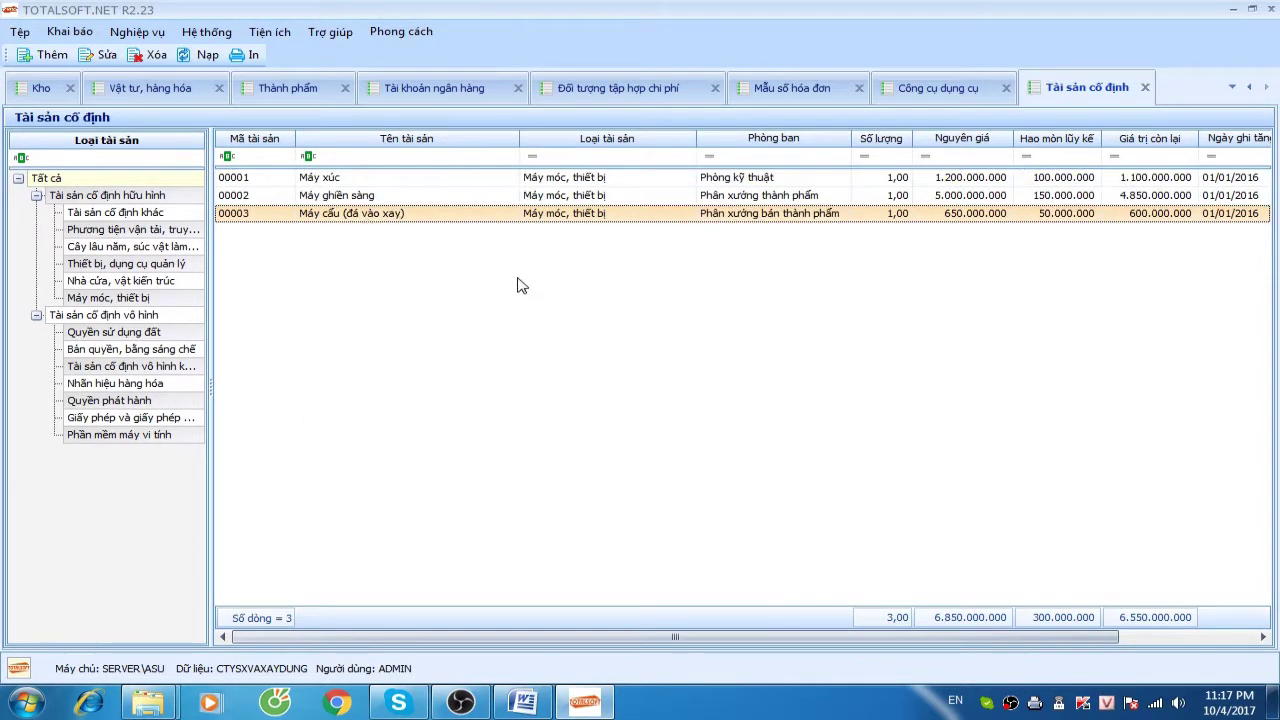
pyautogui.rightClick(517, 280)
pyautogui.click(578, 379)
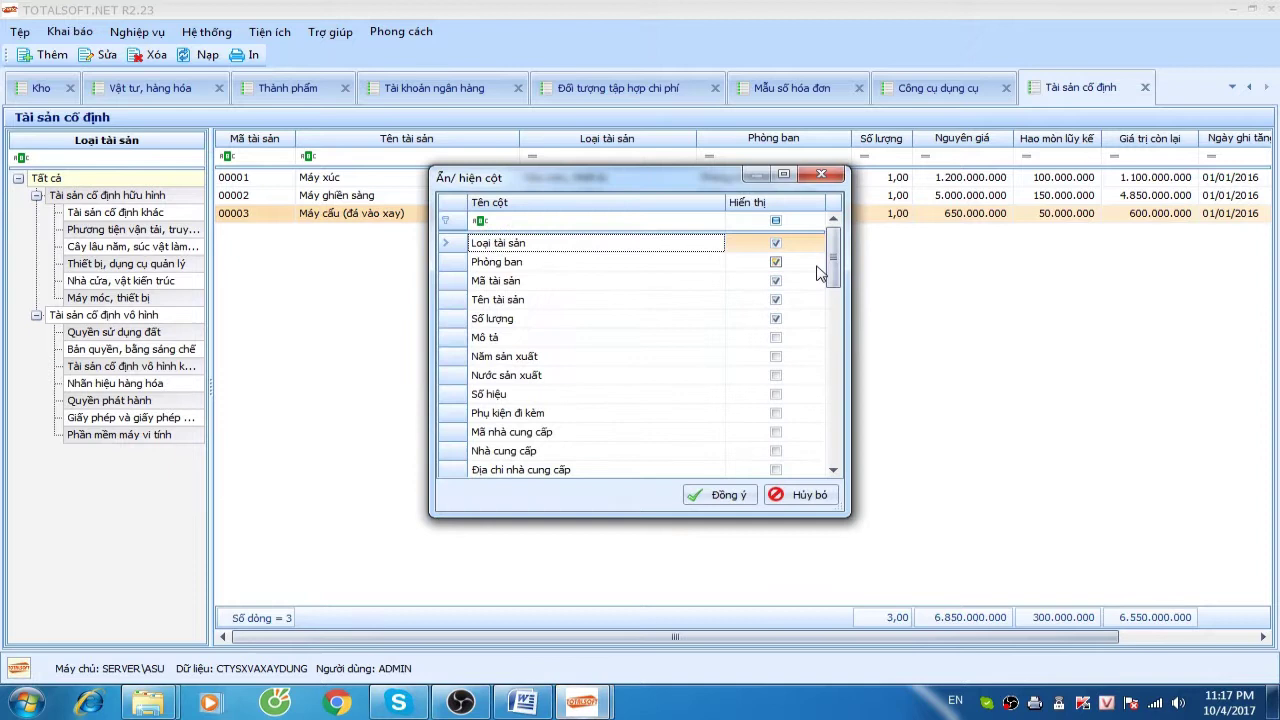
pyautogui.moveTo(836, 258); pyautogui.dragTo(829, 395)
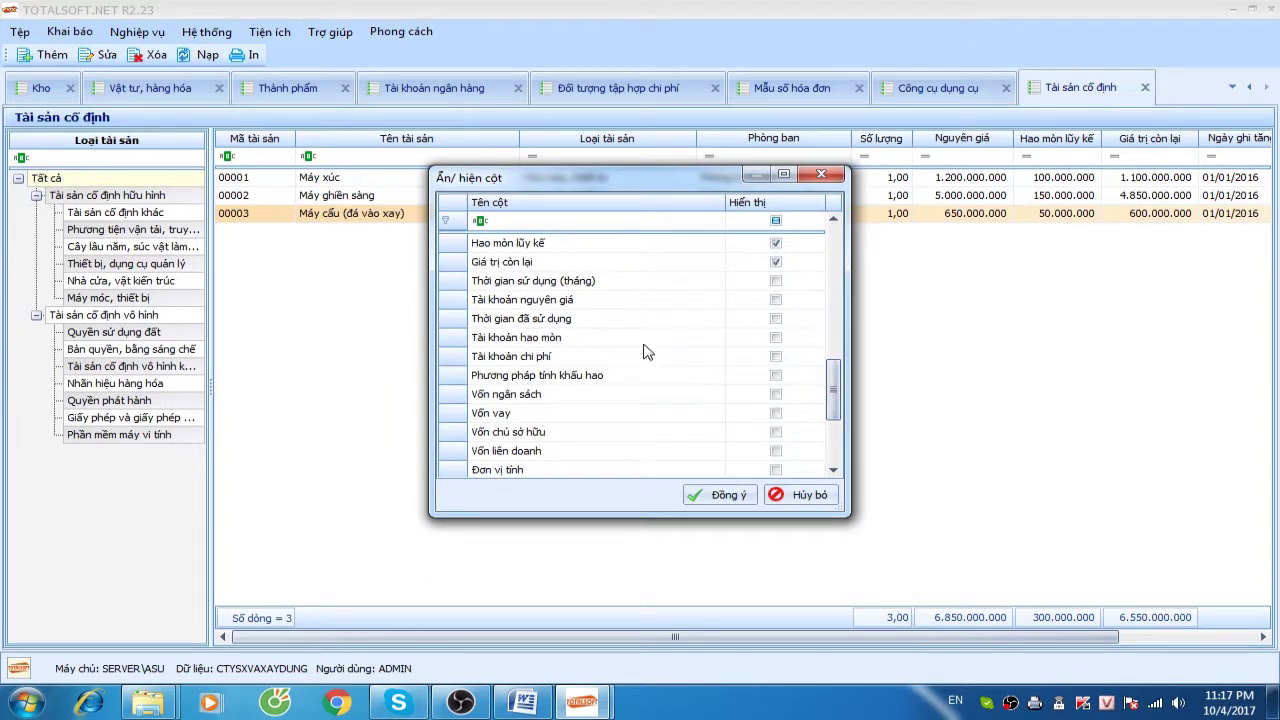
pyautogui.moveTo(833, 405); pyautogui.dragTo(832, 358)
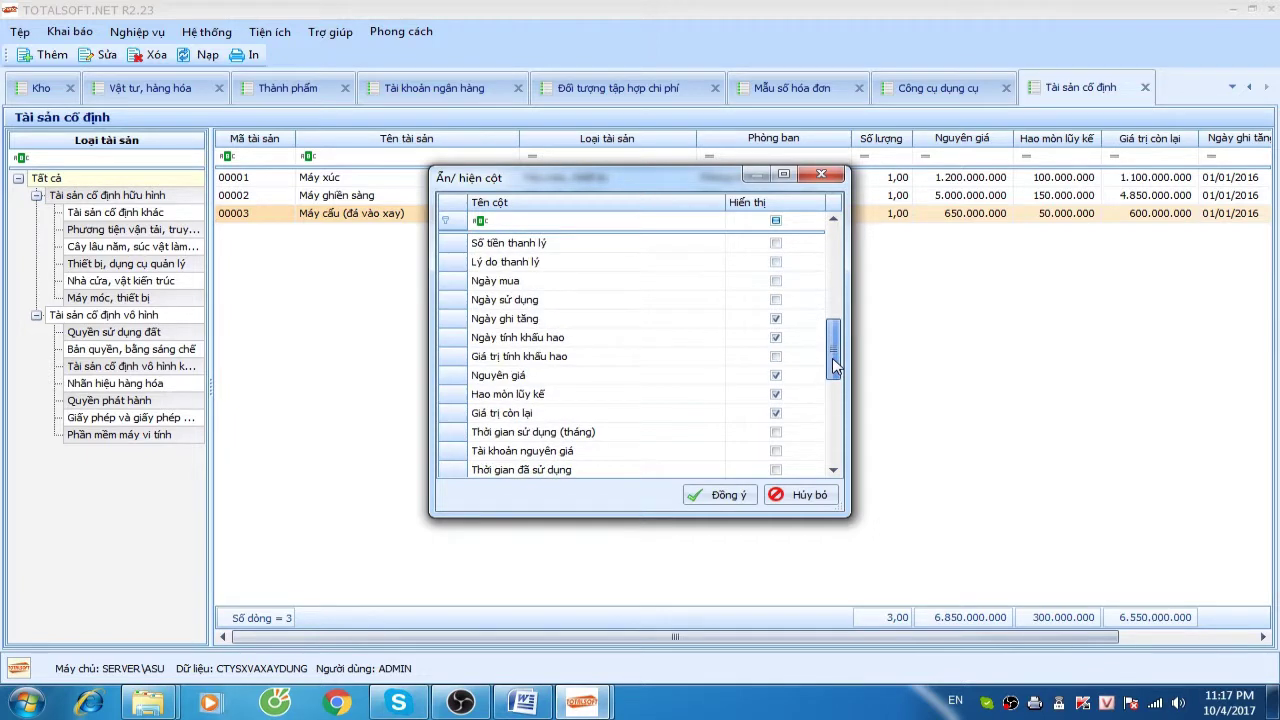
pyautogui.moveTo(835, 367); pyautogui.dragTo(834, 340)
pyautogui.click(521, 302)
pyautogui.click(776, 299)
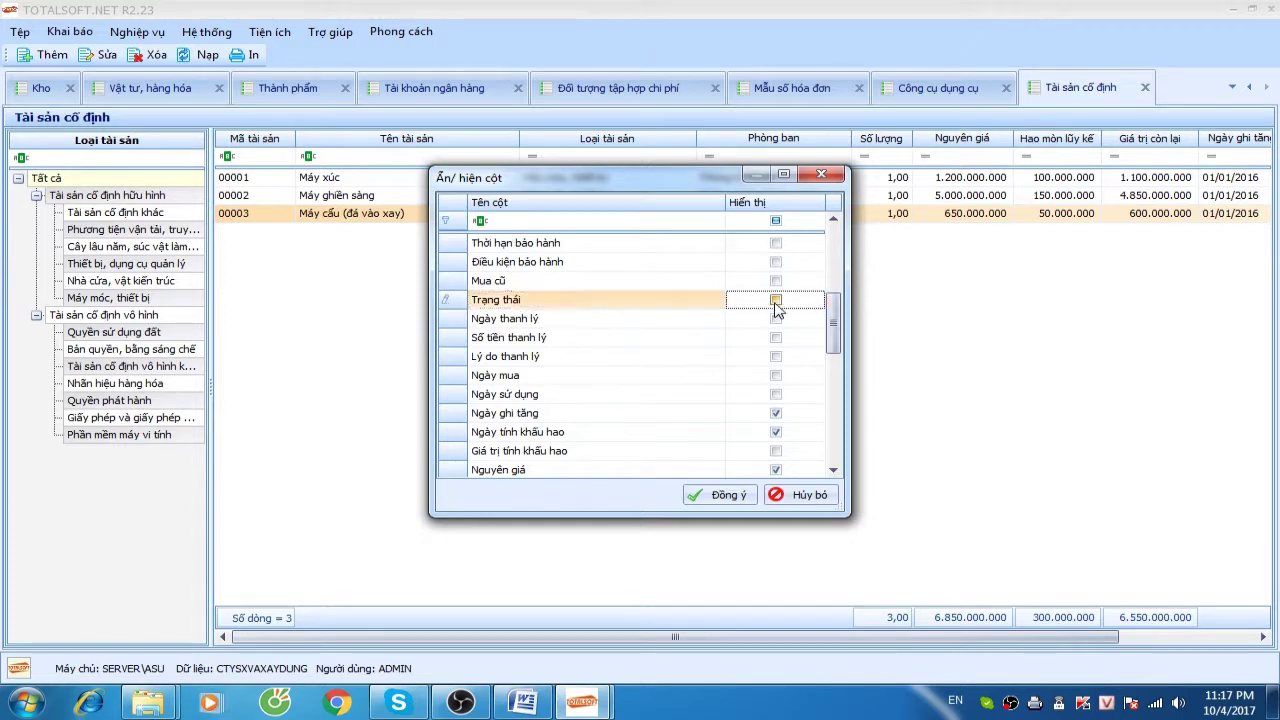
pyautogui.click(752, 503)
pyautogui.moveTo(914, 636); pyautogui.dragTo(656, 628)
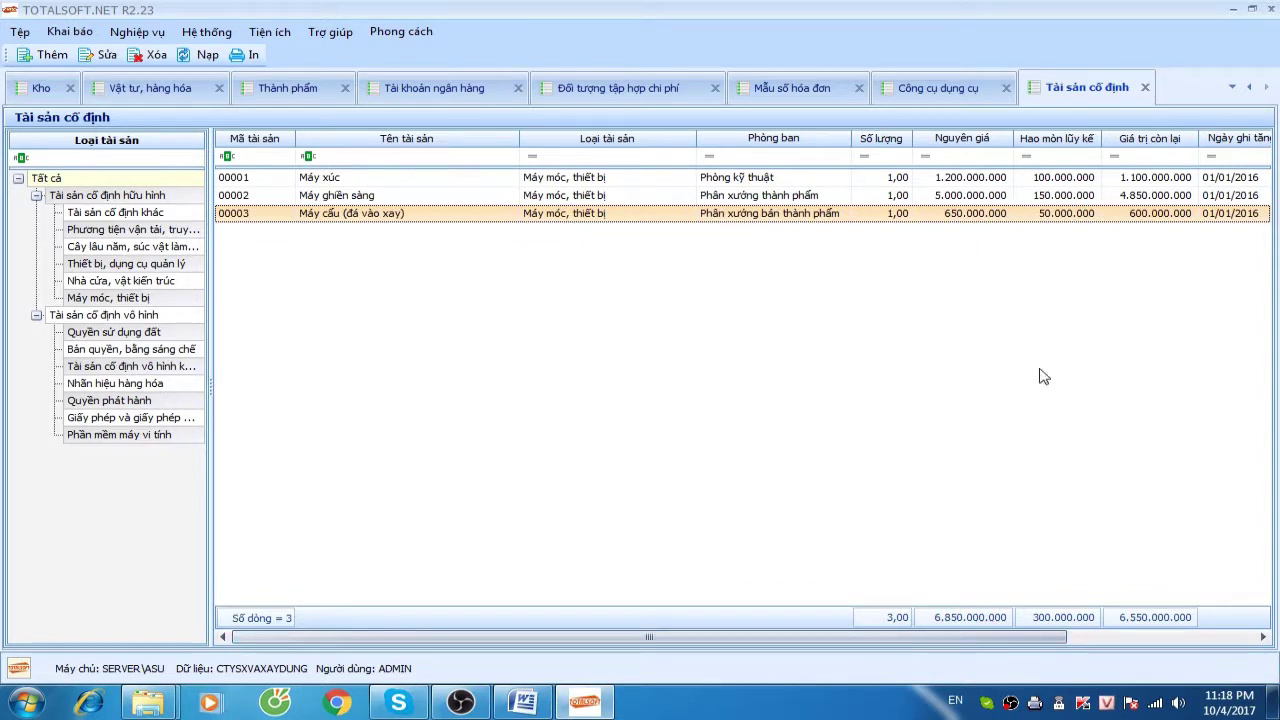
pyautogui.rightClick(585, 309)
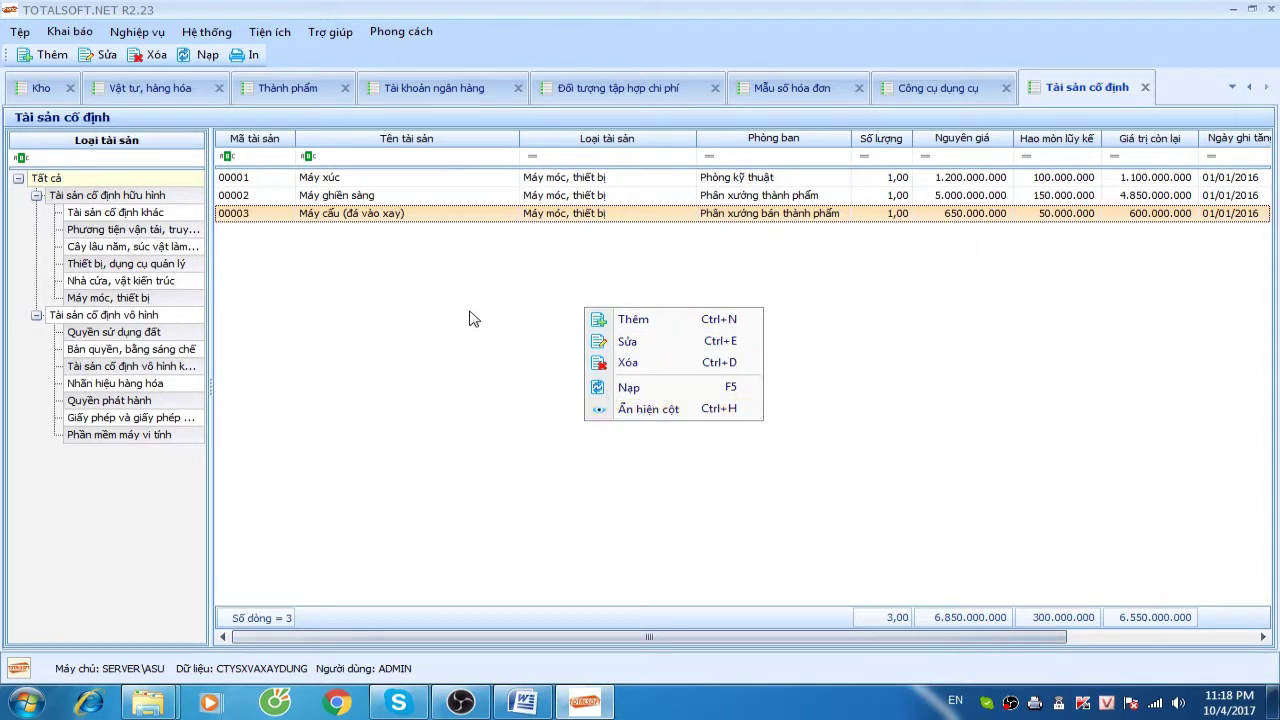
pyautogui.click(652, 414)
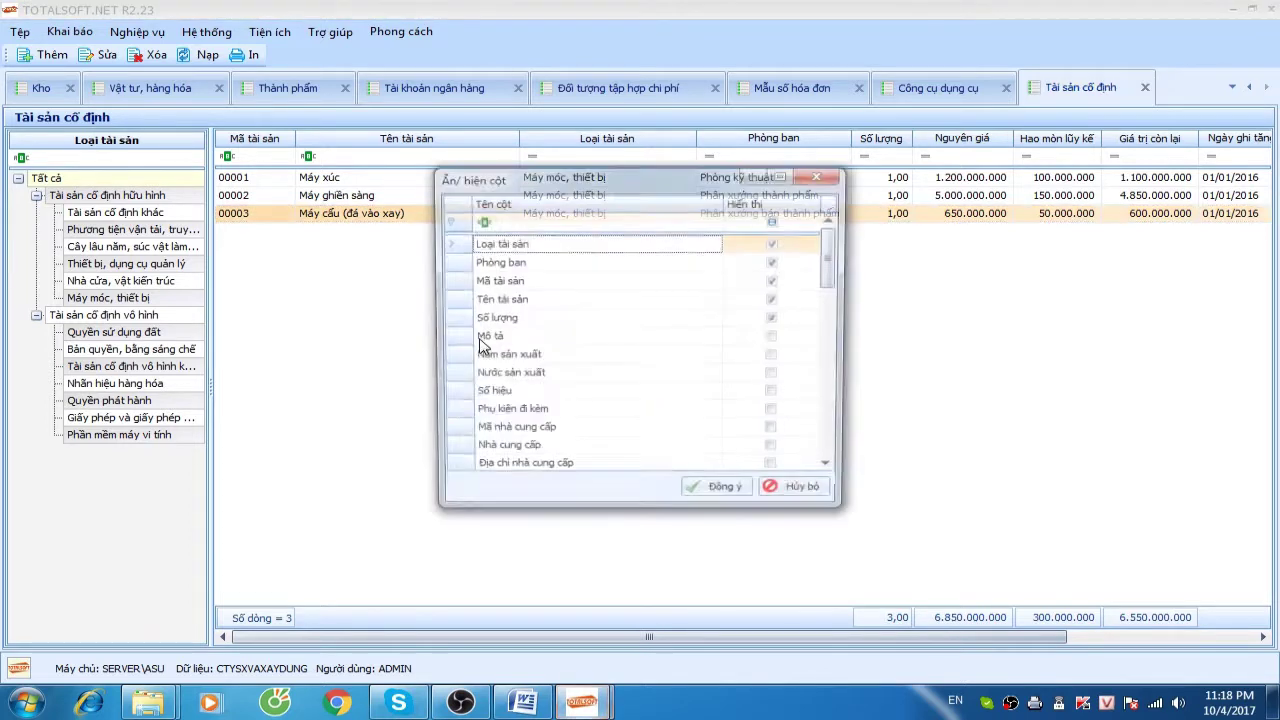
pyautogui.moveTo(838, 250); pyautogui.dragTo(836, 370)
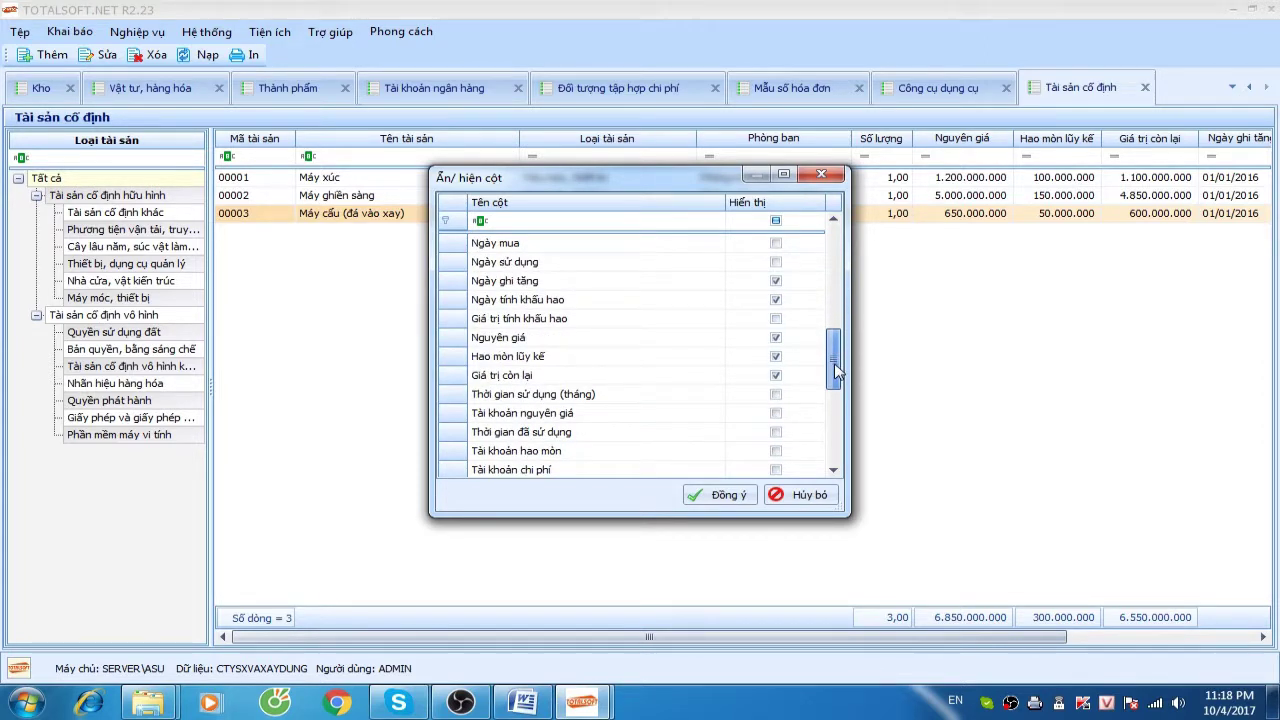
pyautogui.moveTo(836, 372); pyautogui.dragTo(837, 374)
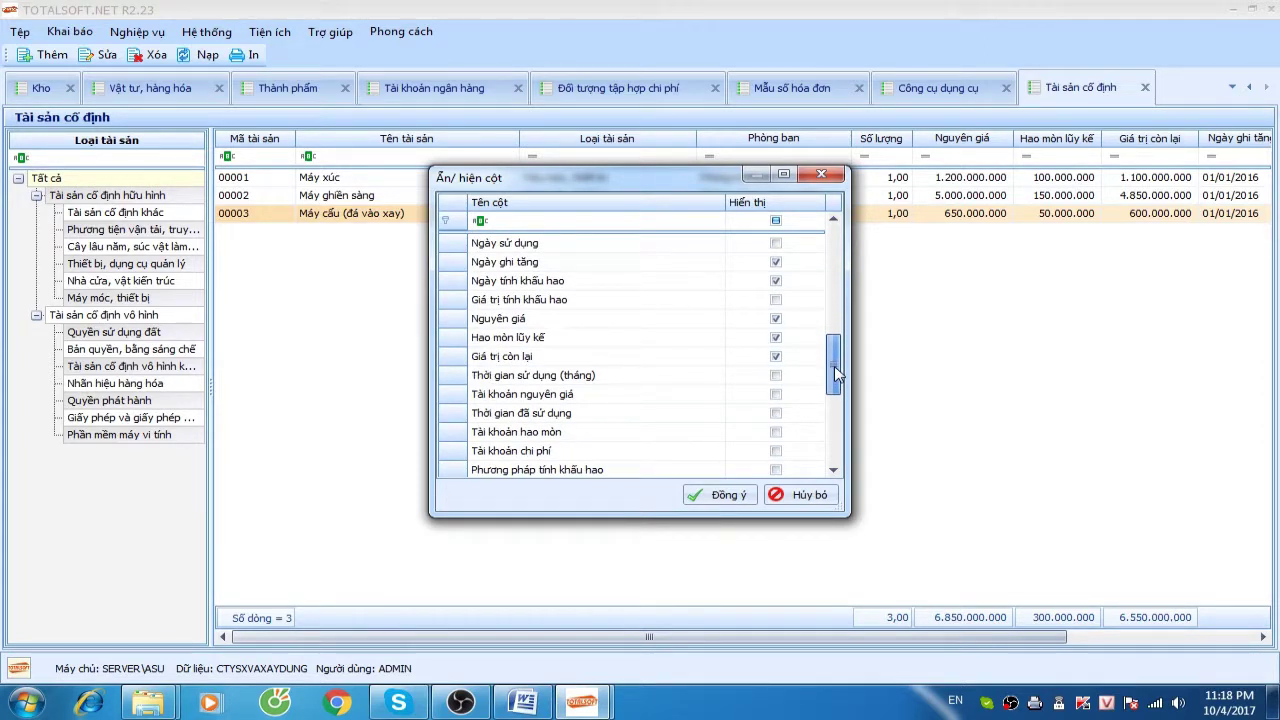
pyautogui.scroll(-1, 836, 372)
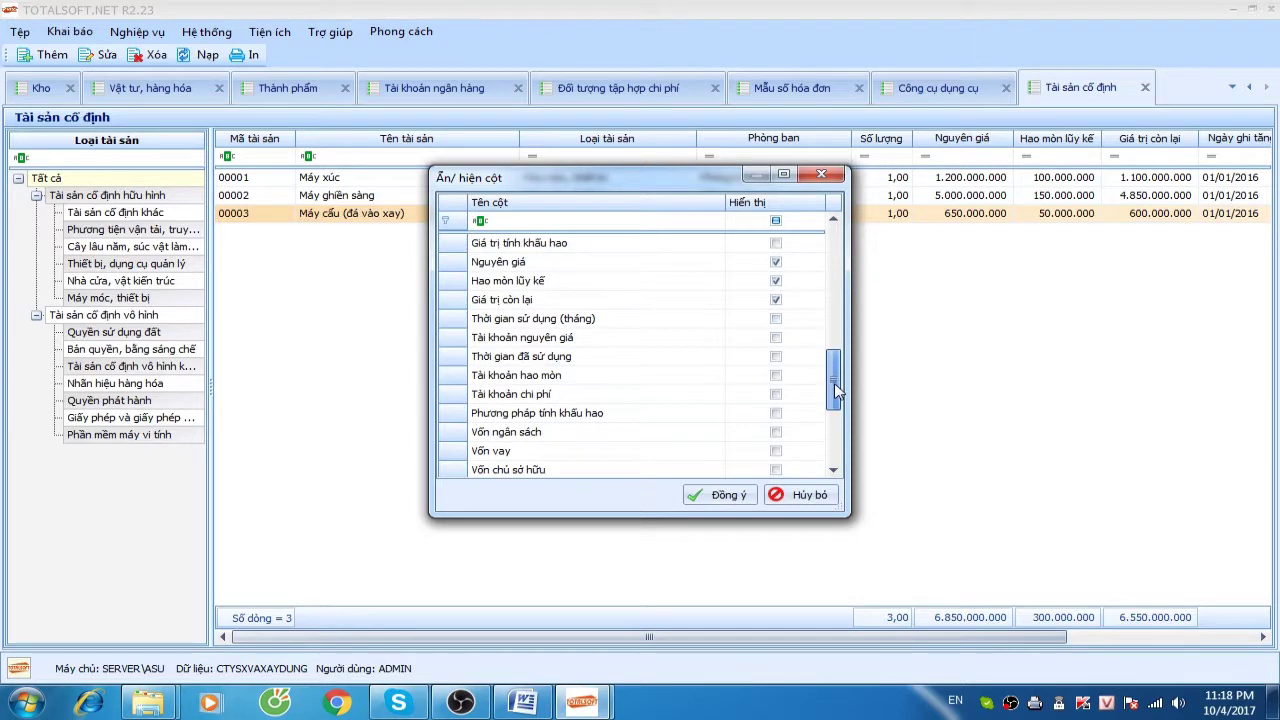
pyautogui.click(665, 318)
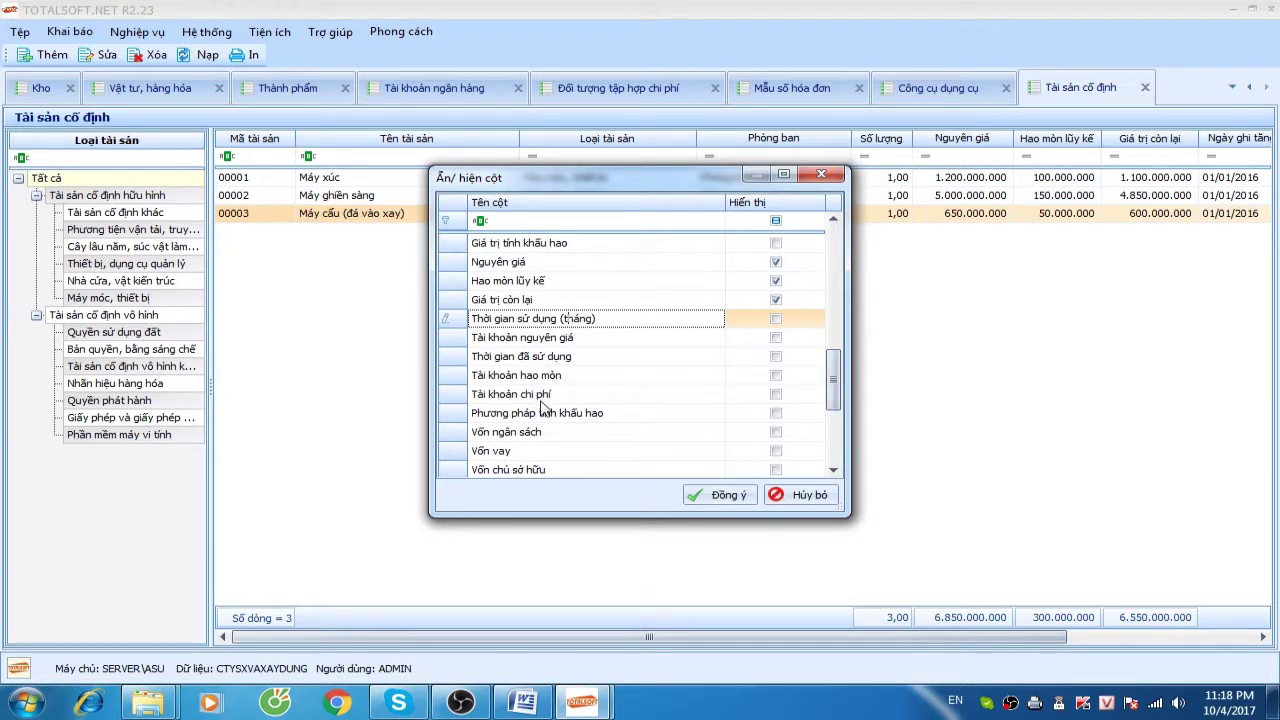
pyautogui.click(735, 495)
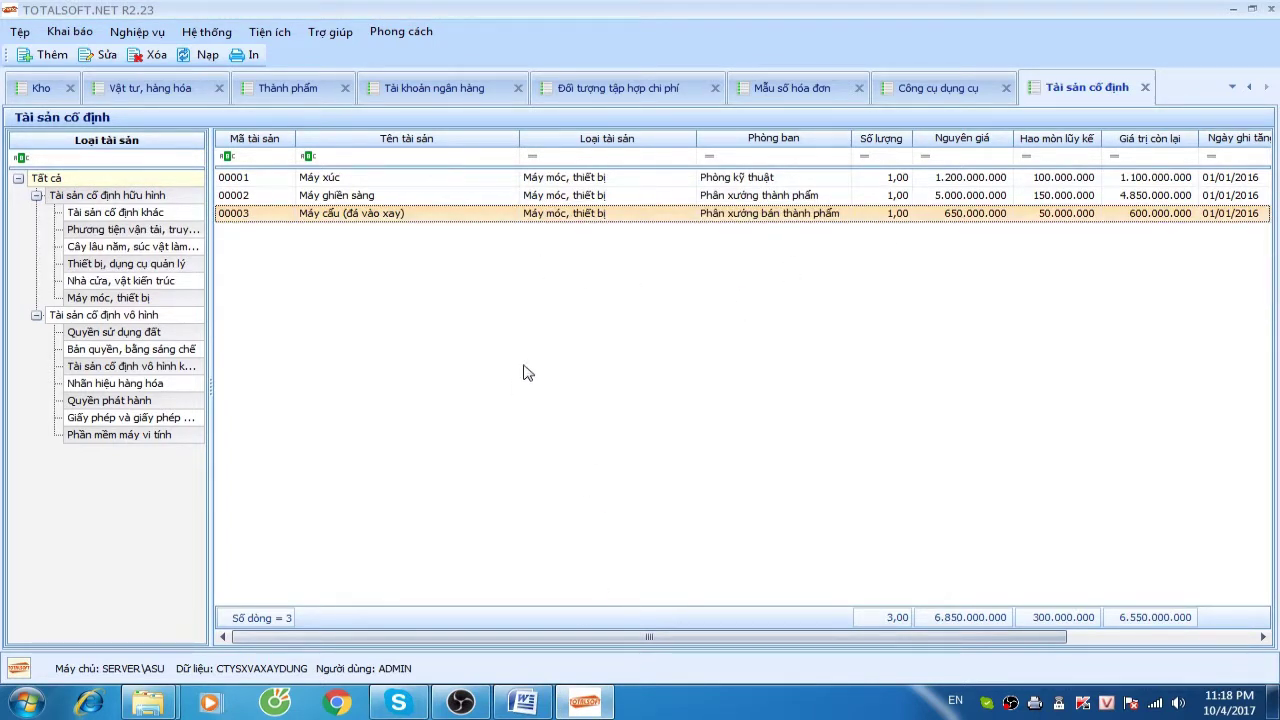
pyautogui.click(69, 31)
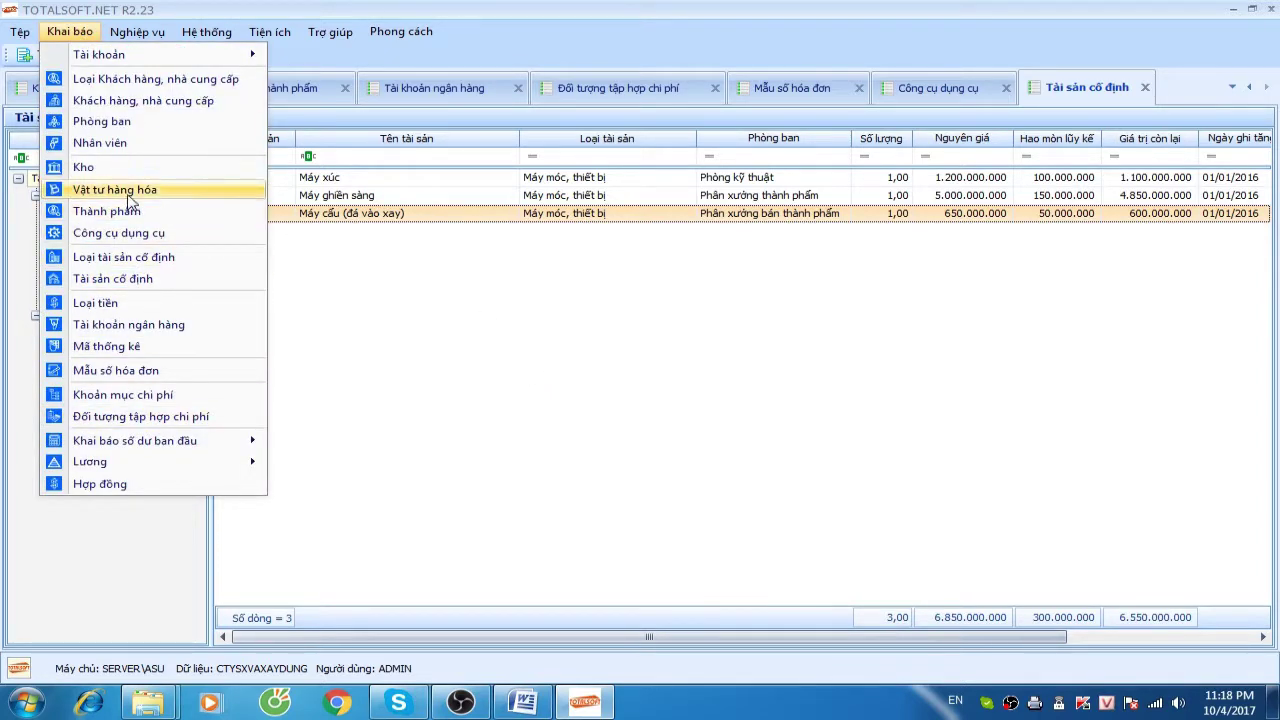
pyautogui.moveTo(166, 441)
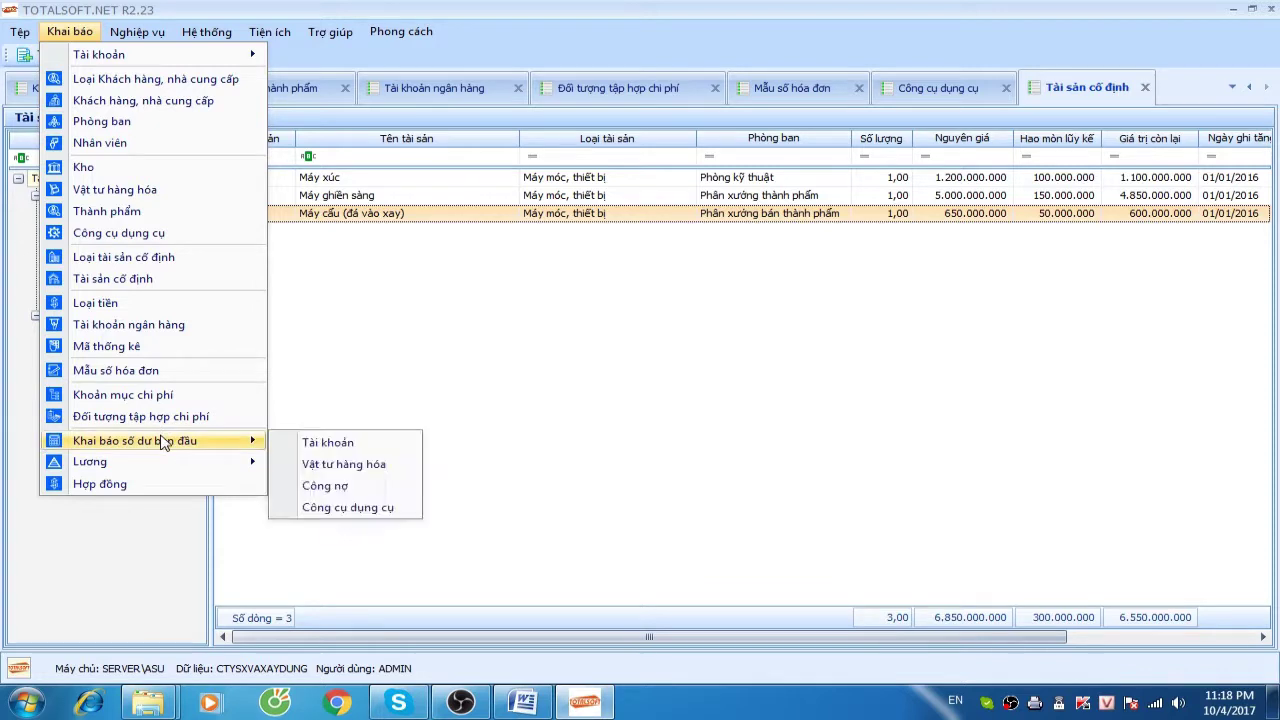
pyautogui.click(640, 432)
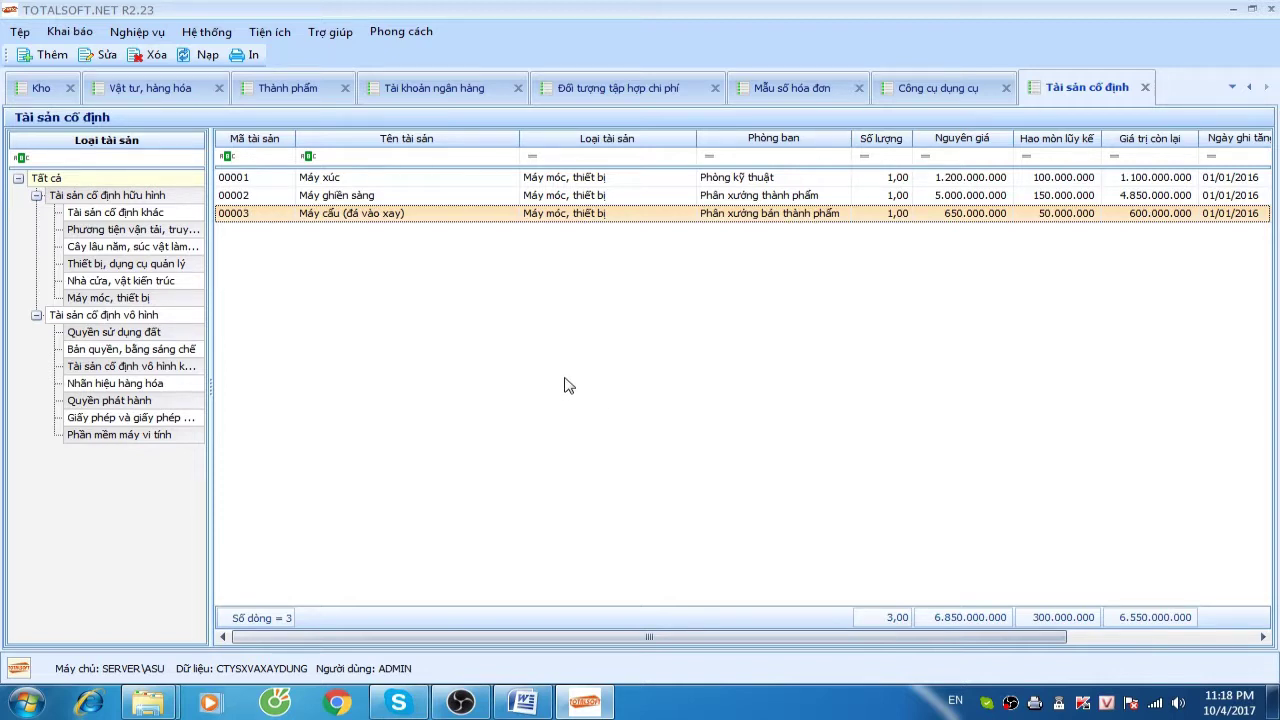
pyautogui.click(116, 300)
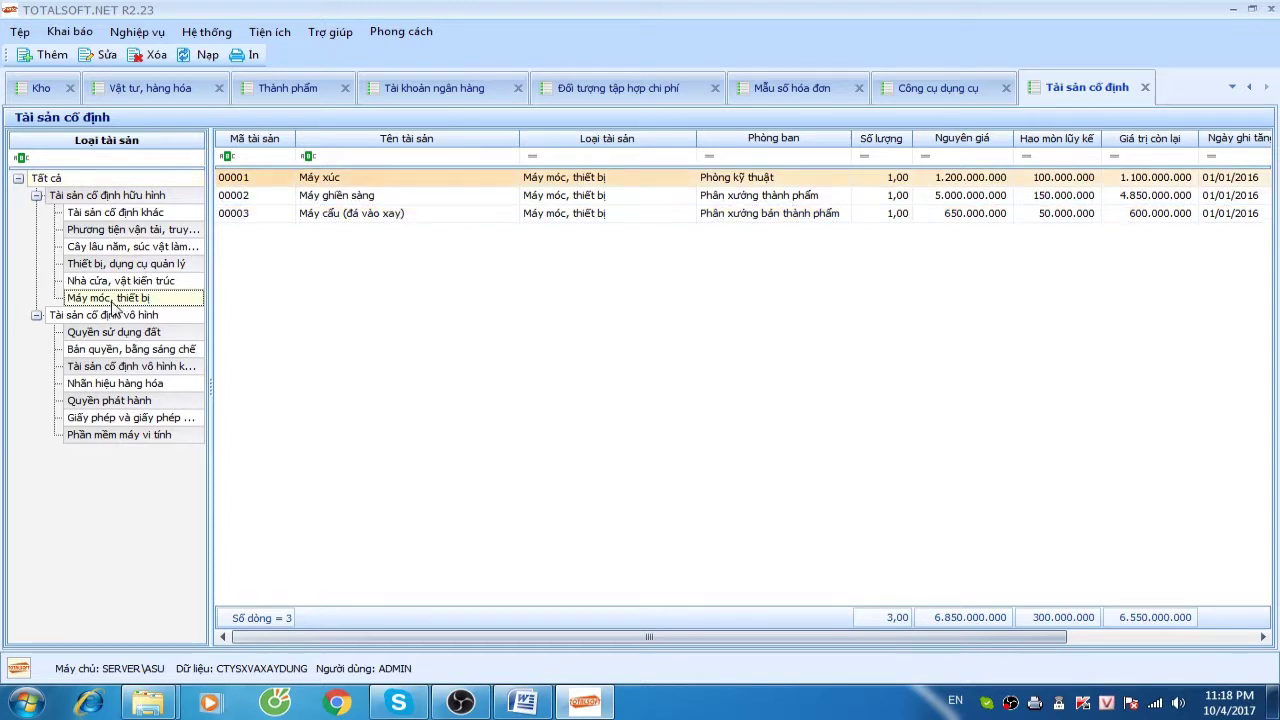
pyautogui.click(117, 264)
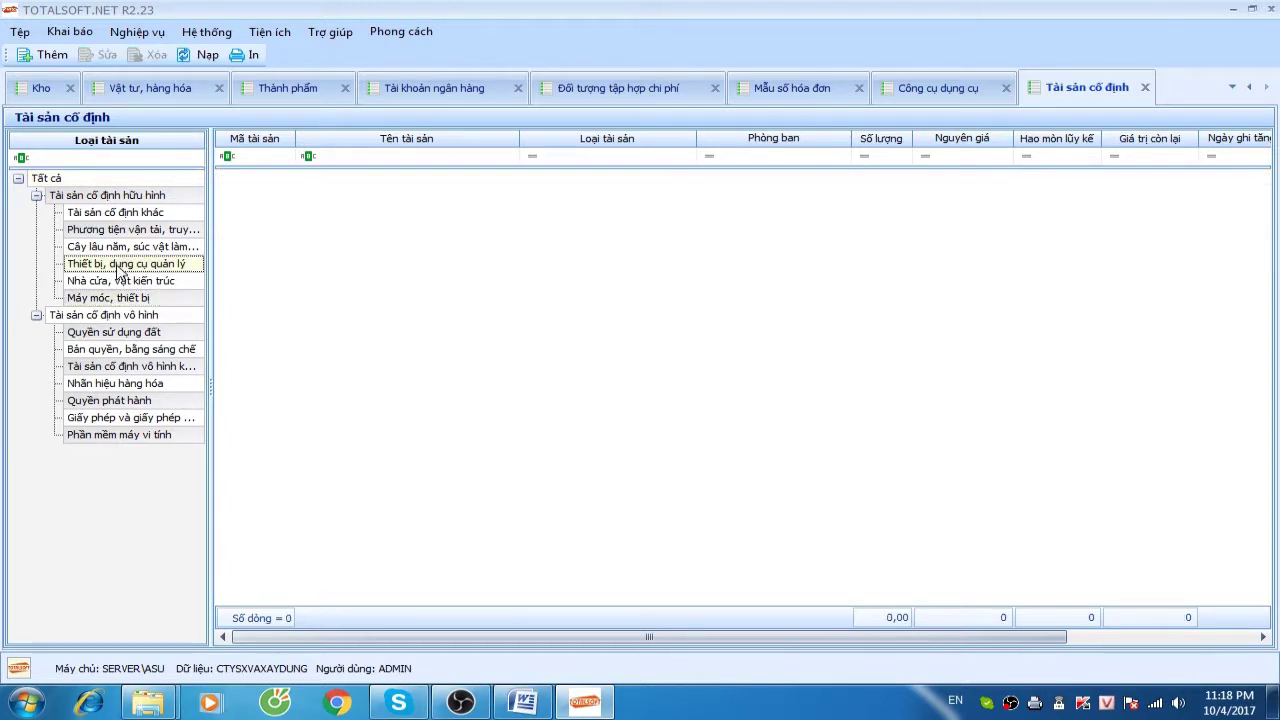
pyautogui.press('Up')
pyautogui.press('Up')
pyautogui.press('Up')
pyautogui.press('Up')
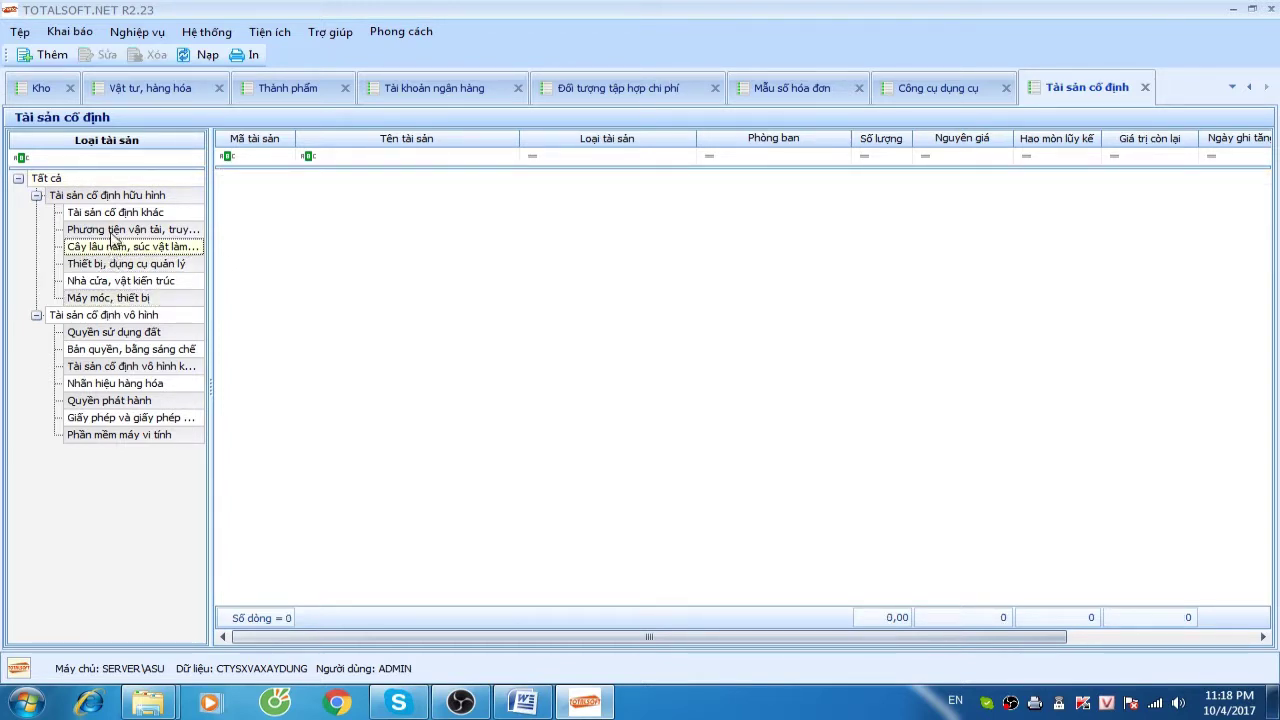
pyautogui.press('Down')
pyautogui.press('Down')
pyautogui.press('Down')
pyautogui.press('Down')
pyautogui.press('Down')
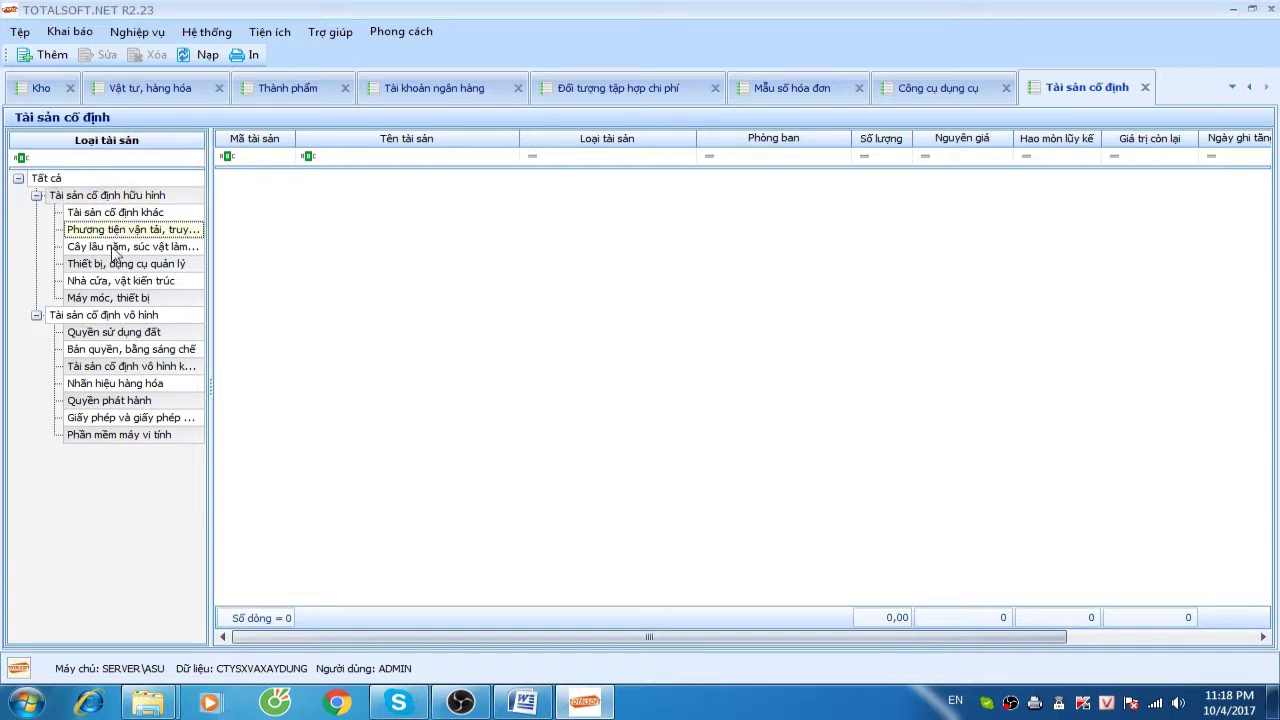
pyautogui.press('Up')
pyautogui.press('Up')
pyautogui.press('Up')
pyautogui.press('Up')
pyautogui.press('Up')
pyautogui.press('Up')
pyautogui.press('Up')
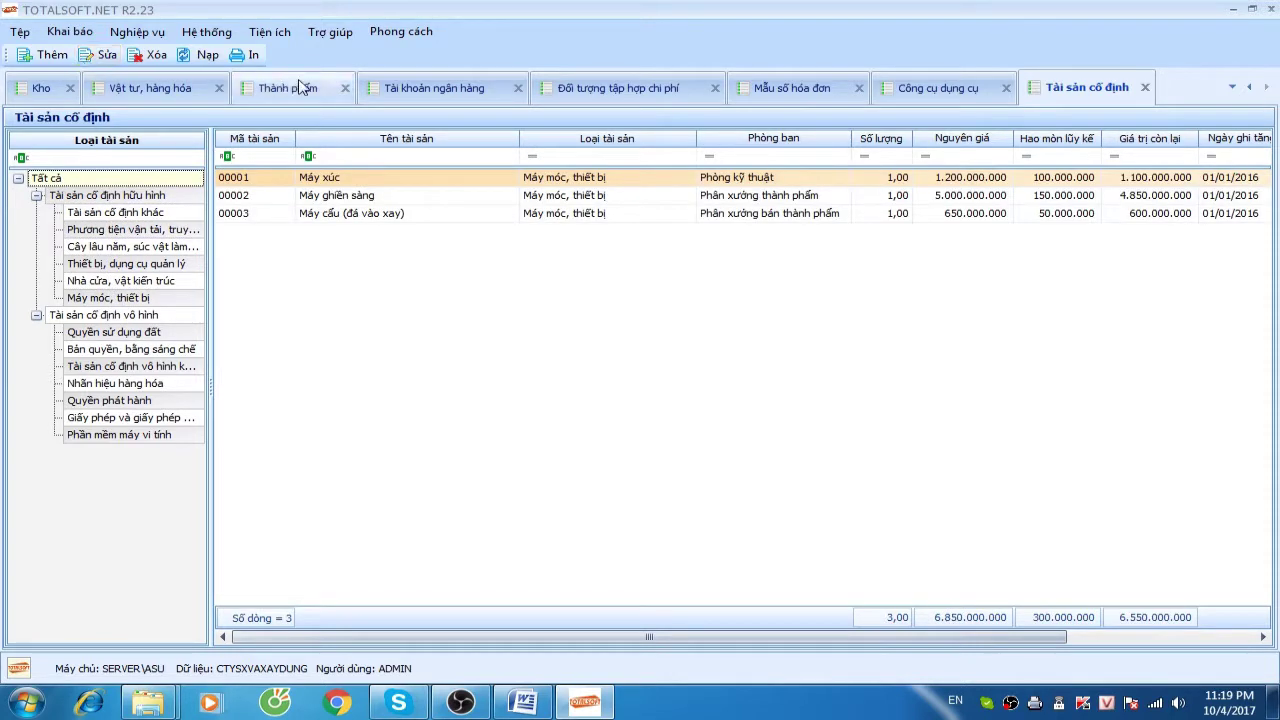
# Close all open lists and open the Phiếu thu list from the Tiền mặt module
pyautogui.rightClick(1210, 86)
pyautogui.click(1219, 96)
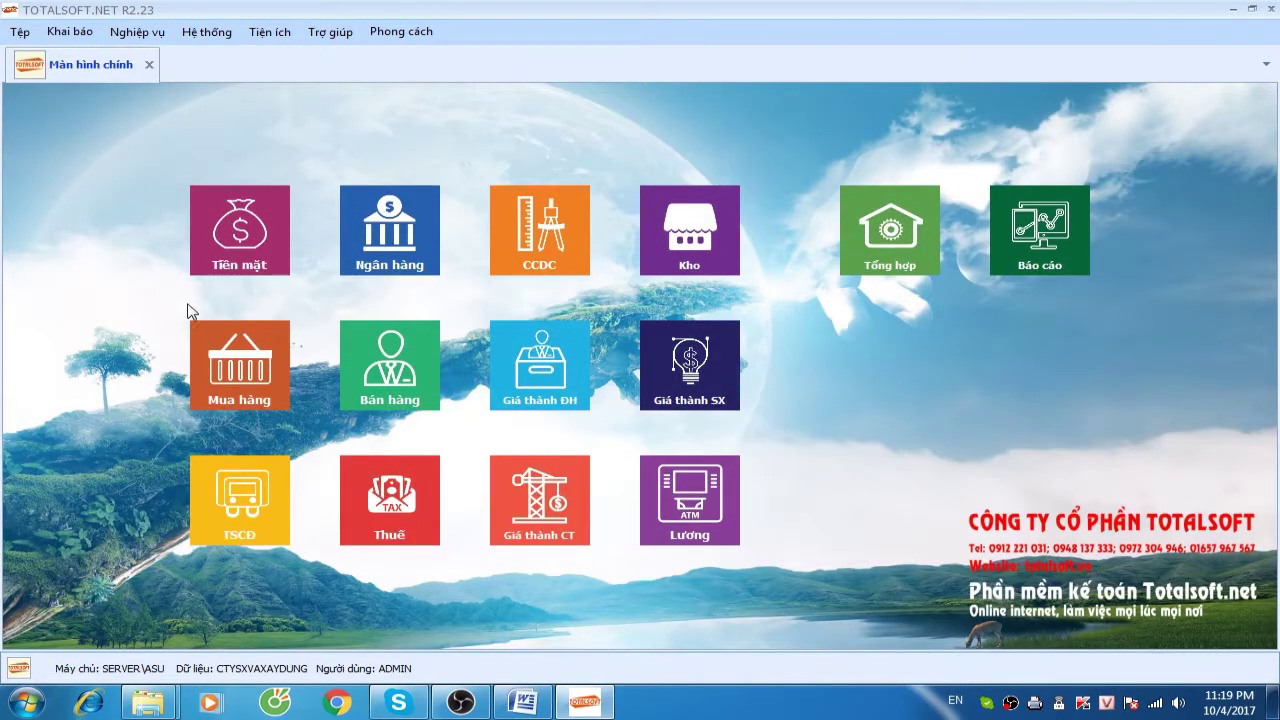
pyautogui.click(69, 31)
pyautogui.click(367, 150)
pyautogui.click(240, 228)
pyautogui.click(406, 372)
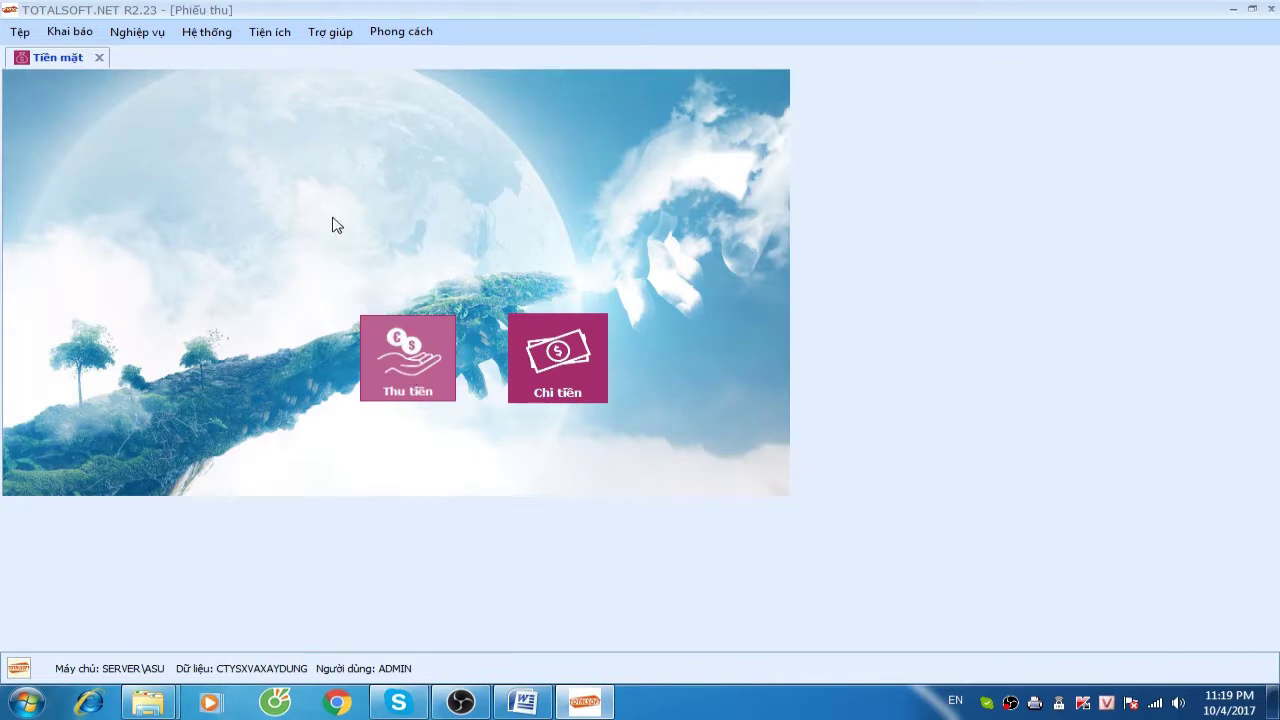
pyautogui.rightClick(340, 223)
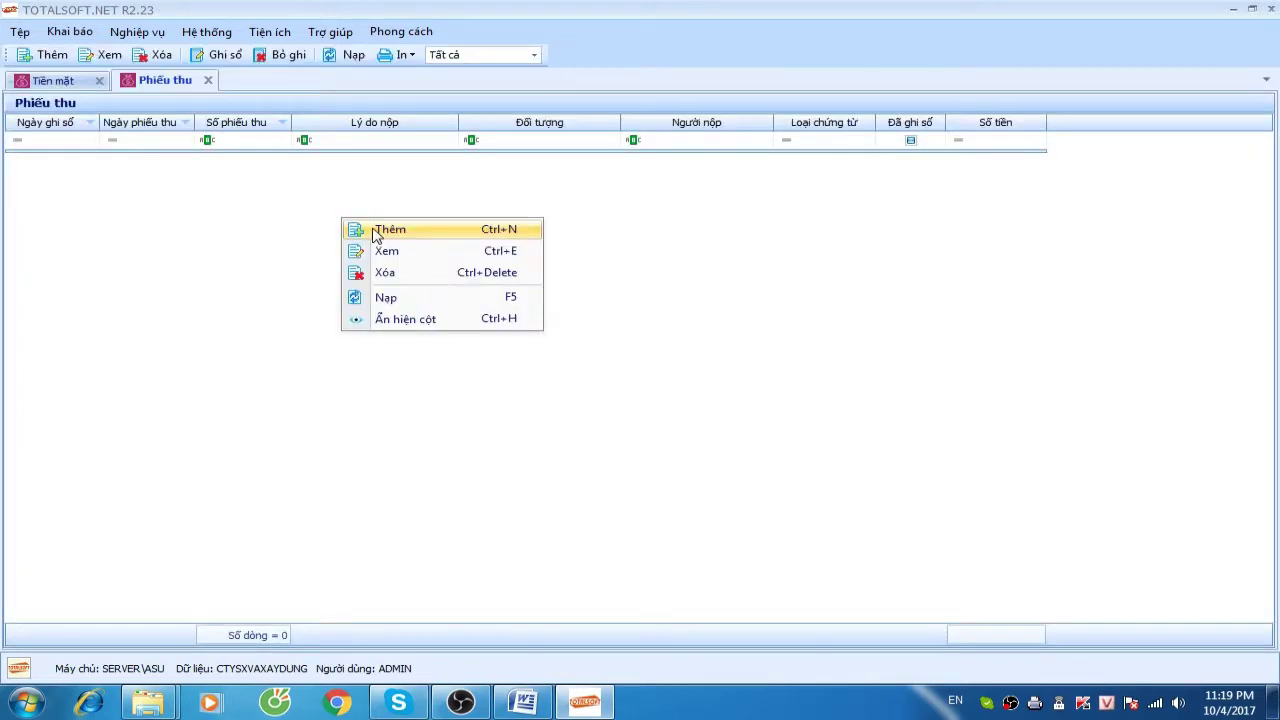
# Start new cash receipt PT00001 with the first employee as payer
pyautogui.click(374, 232)
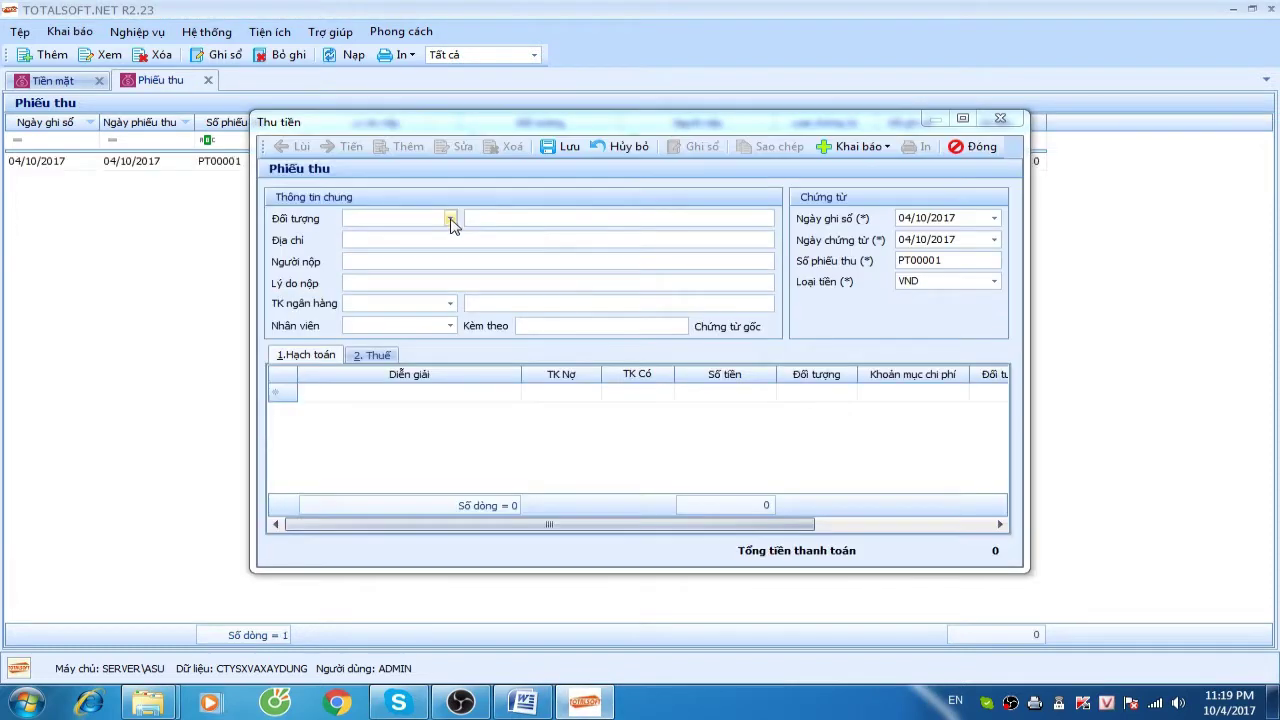
pyautogui.click(450, 219)
pyautogui.click(452, 334)
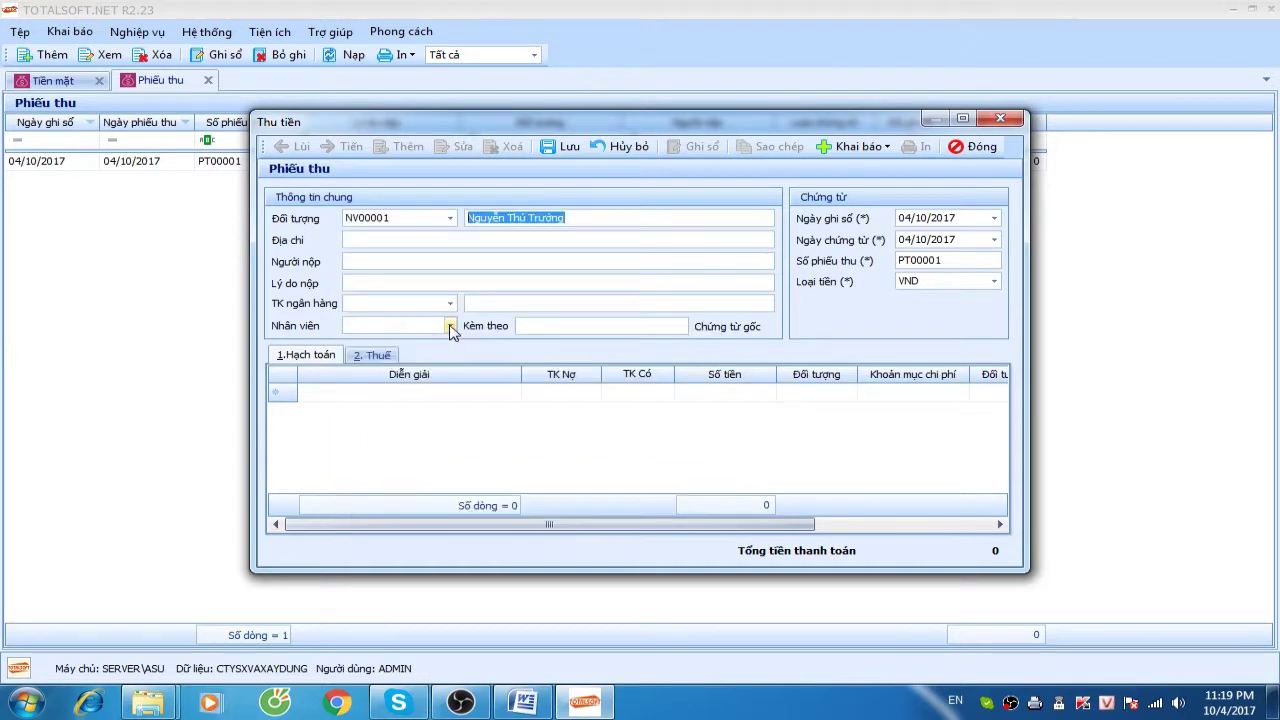
# Put the reason 'Nộp tiền vào quỹ công ty' into the Lý do nộp field
pyautogui.write('Nộp tiền')
pyautogui.write(' vào tài')
pyautogui.press('BackSpace')
pyautogui.press('BackSpace')
pyautogui.press('BackSpace')
pyautogui.write('q')
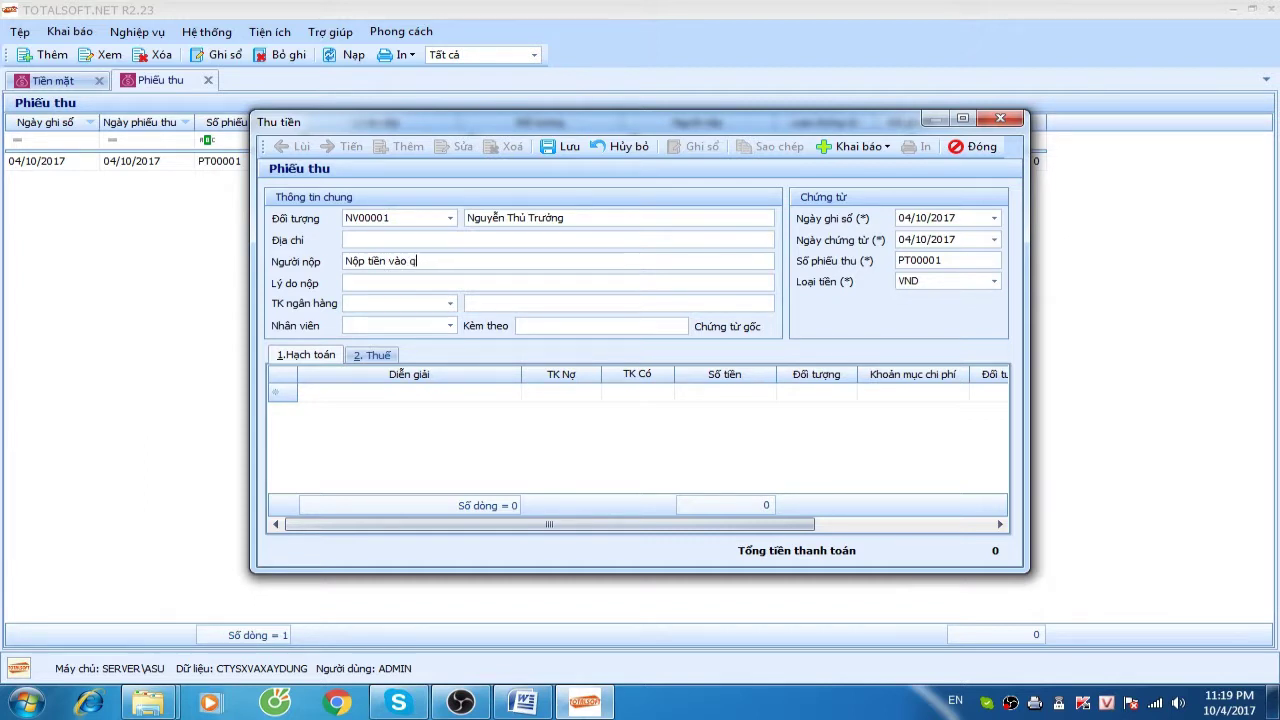
pyautogui.write('uy công ty')
pyautogui.hotkey('shift', 'Tab')
pyautogui.hotkey('ctrl', 'x')
pyautogui.hotkey('ctrl', 'v')
pyautogui.hotkey('shift', 'Home')
pyautogui.hotkey('ctrl', 'x')
pyautogui.hotkey('ctrl', 'v')
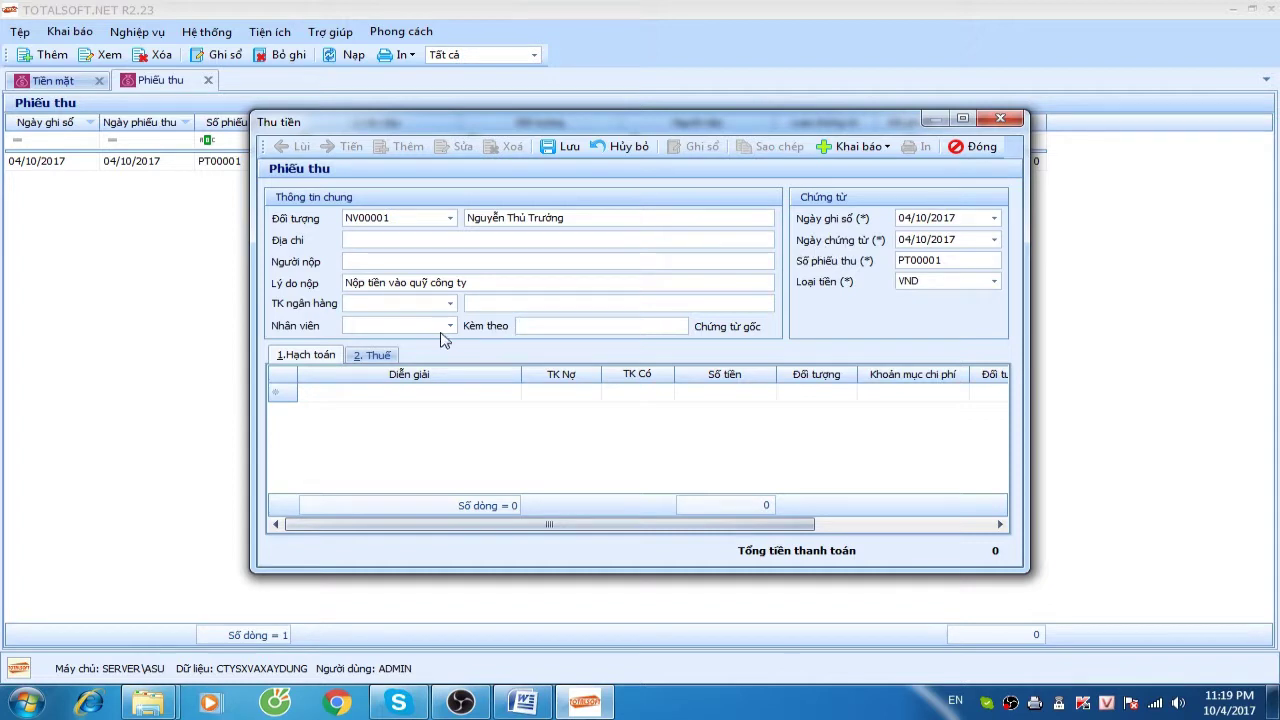
pyautogui.press('Tab')
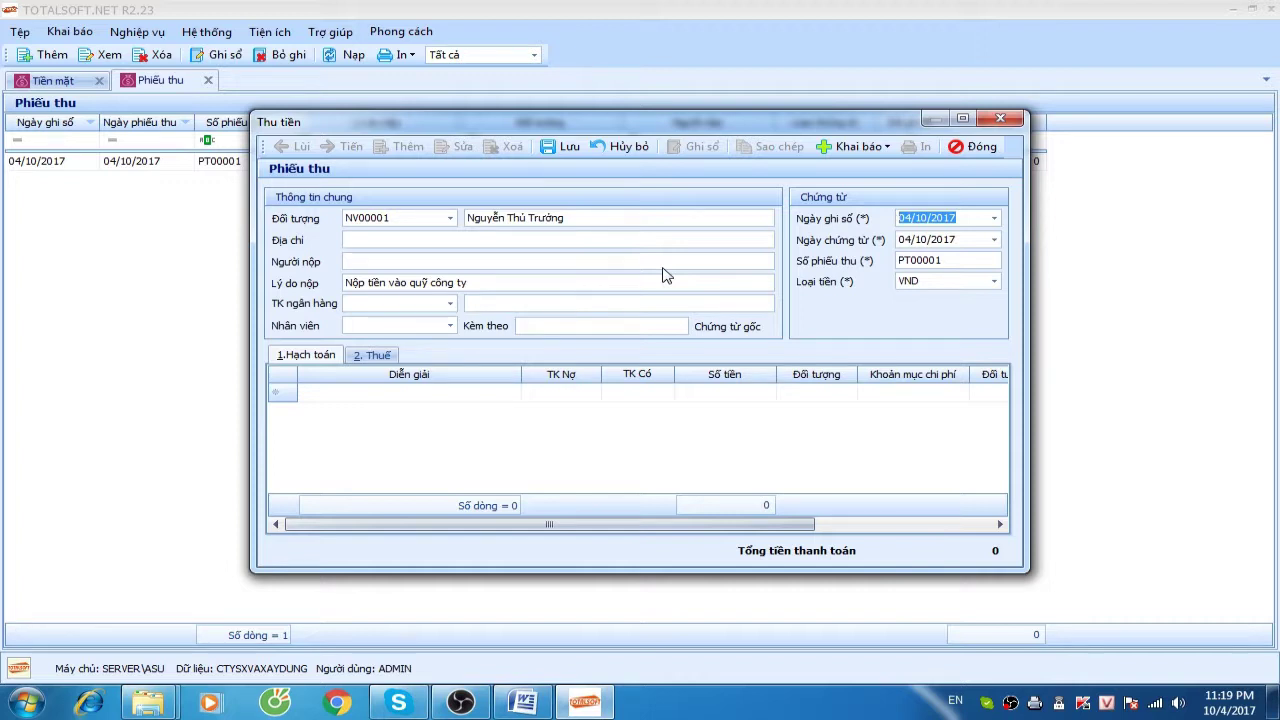
# Date the receipt 02/01/2017 and post credit account 41111 for 5.000.000.000
pyautogui.write('0201')
pyautogui.press('Tab')
pyautogui.press('Tab')
pyautogui.press('Tab')
pyautogui.press('Tab')
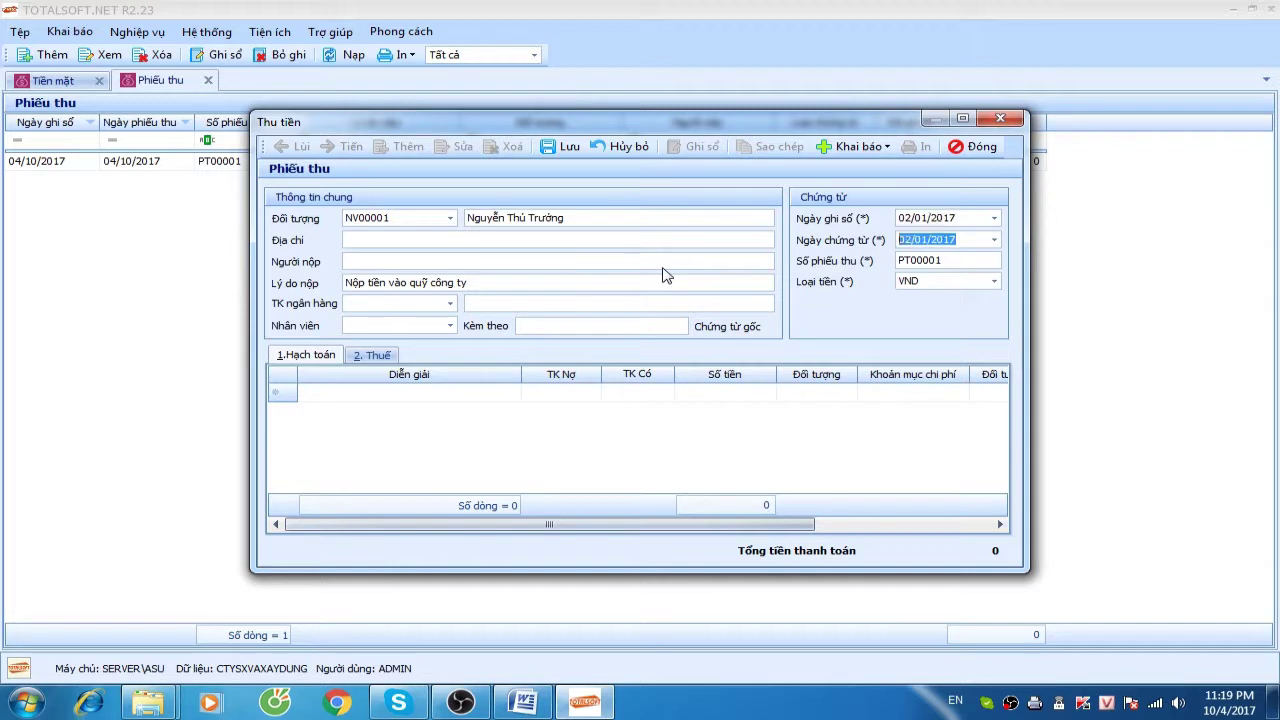
pyautogui.press('Tab')
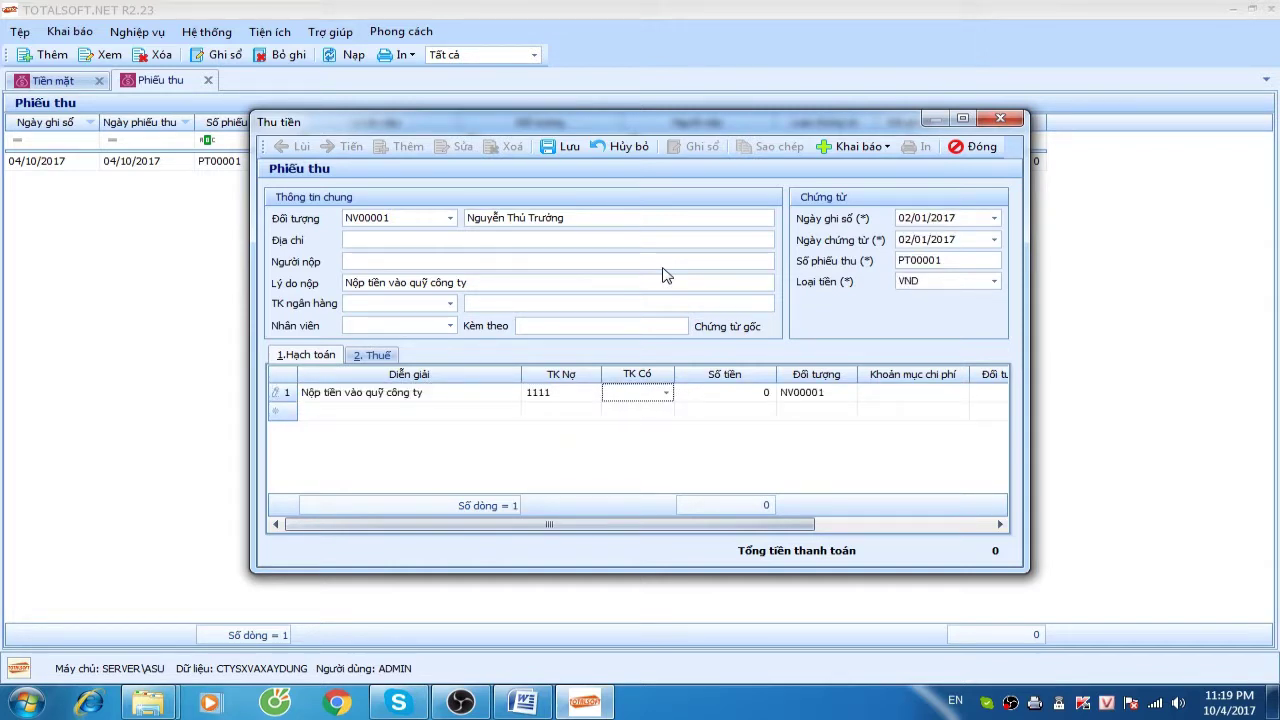
pyautogui.write('41111')
pyautogui.press('Return')
pyautogui.press('Tab')
pyautogui.write('5.000.000.00')
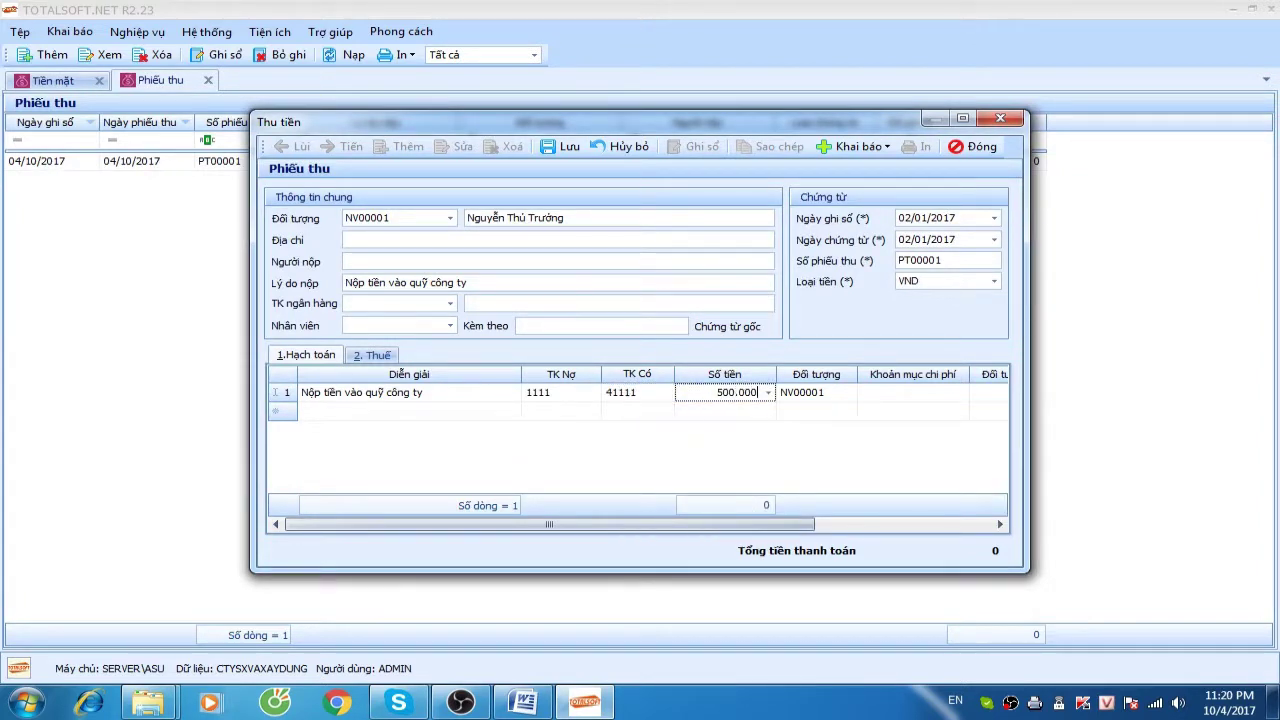
pyautogui.write('0')
pyautogui.press('Tab')
pyautogui.press('Tab')
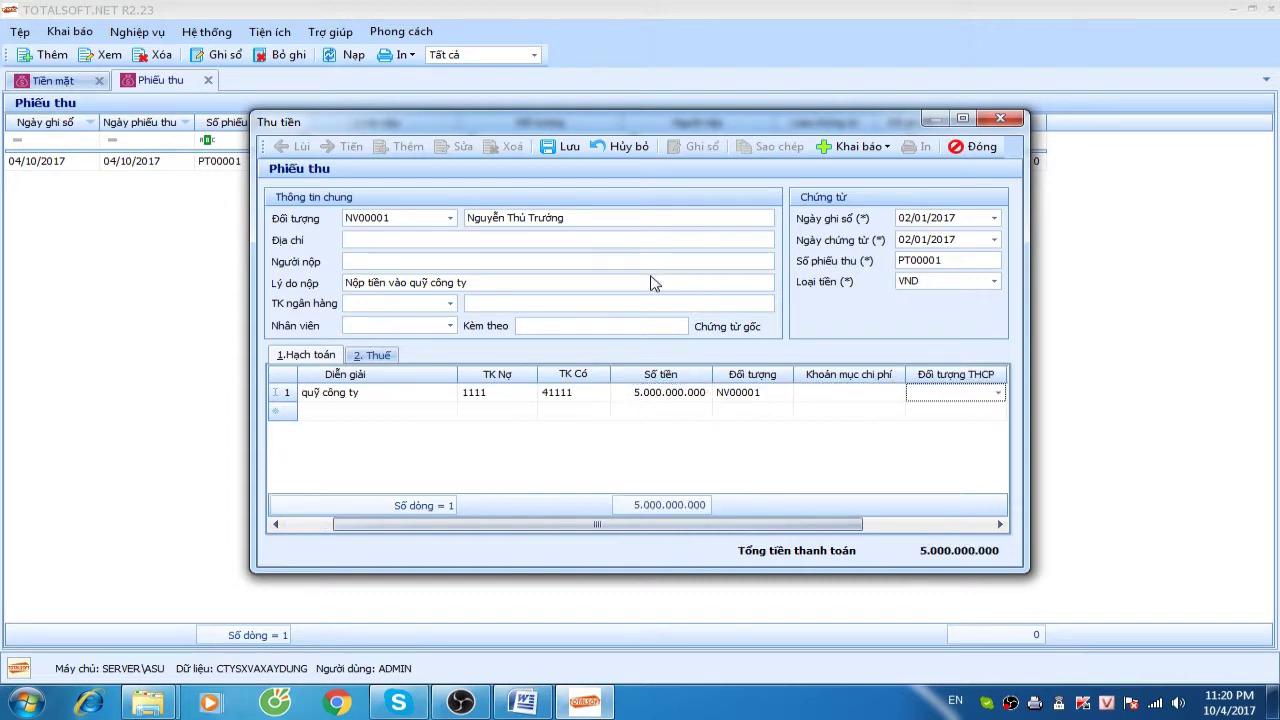
# Save PT00001 and close the receipt form and Phiếu thu list
pyautogui.click(566, 148)
pyautogui.click(976, 146)
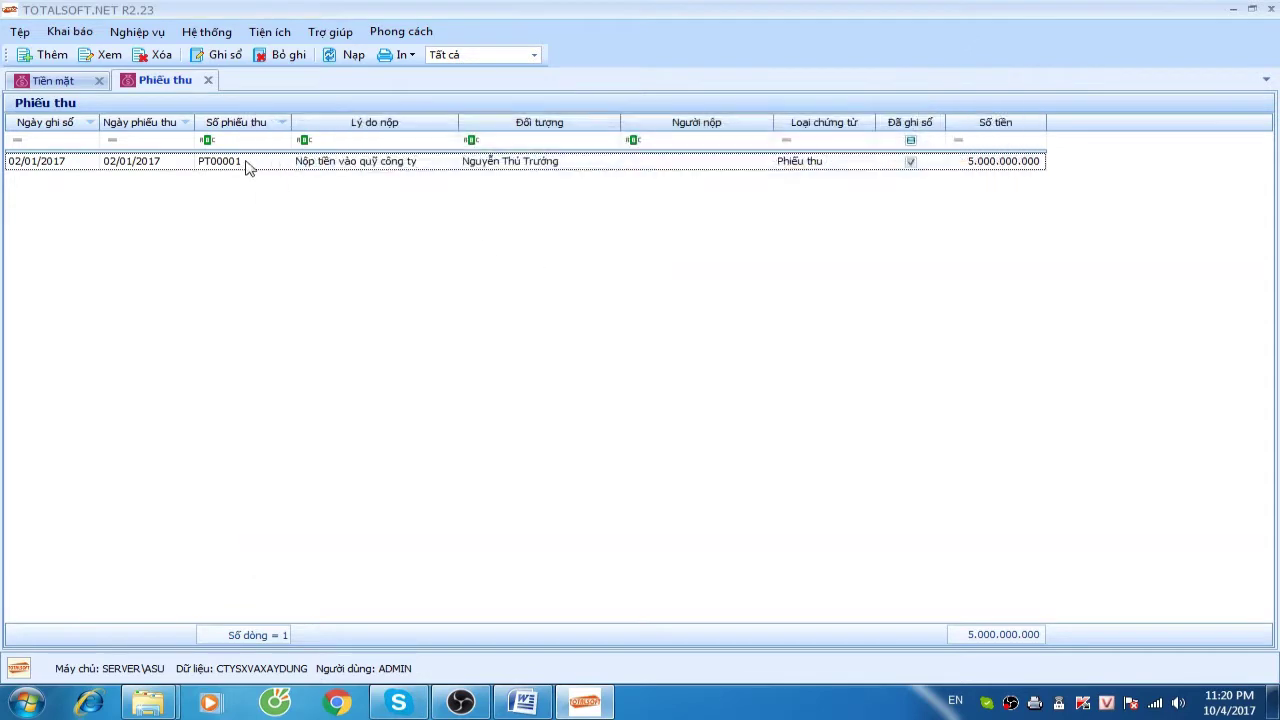
pyautogui.click(208, 80)
# Start a bank credit note under Ngân hàng > Báo Có, then discard it unsaved
pyautogui.click(100, 57)
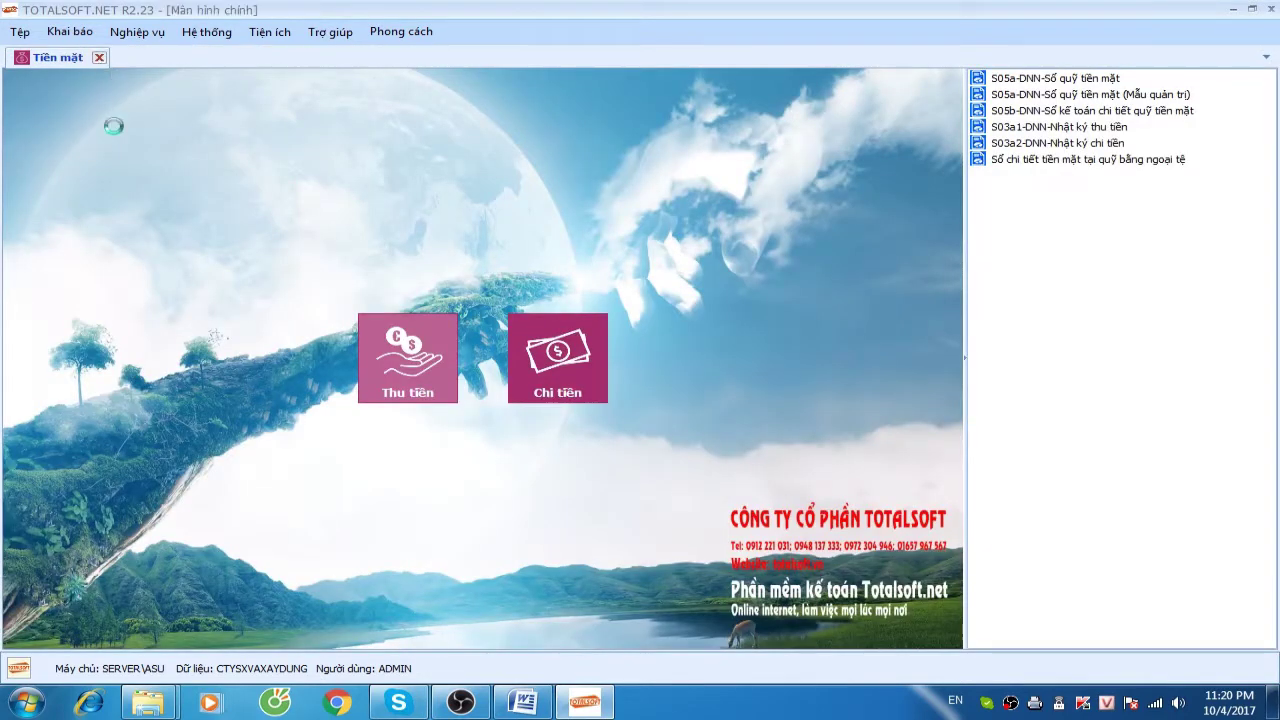
pyautogui.click(388, 235)
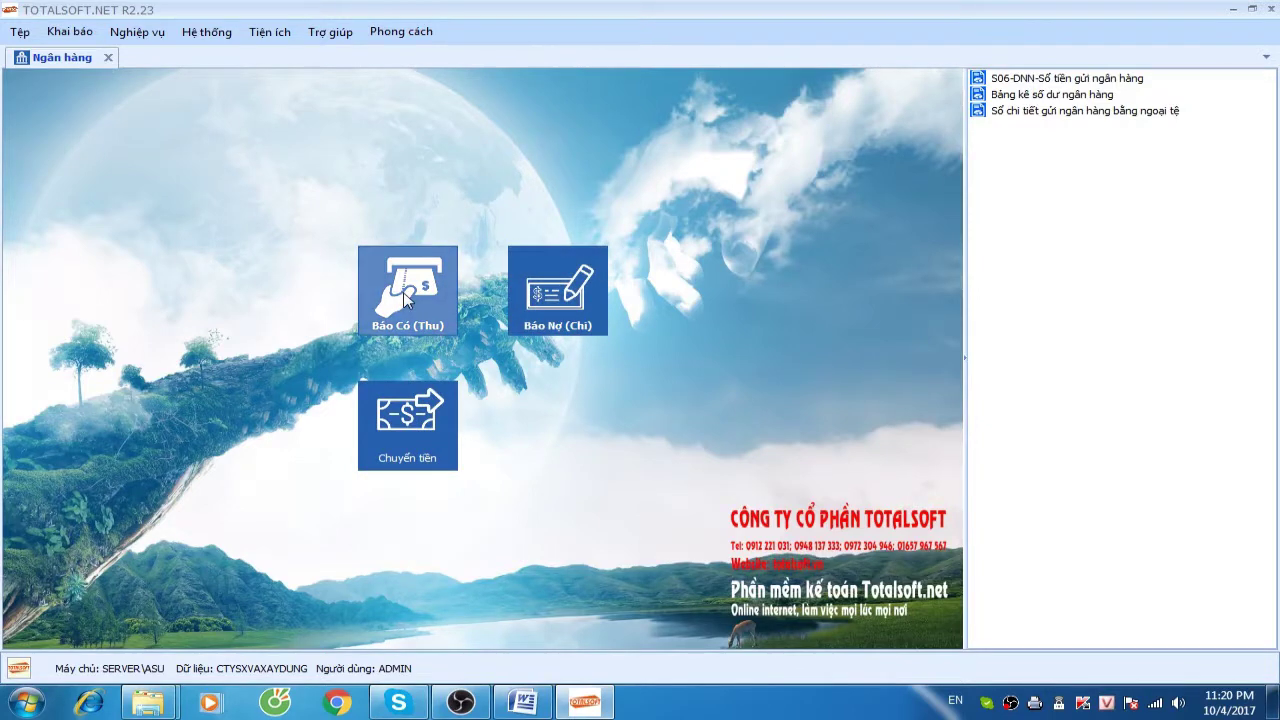
pyautogui.click(403, 292)
pyautogui.rightClick(326, 227)
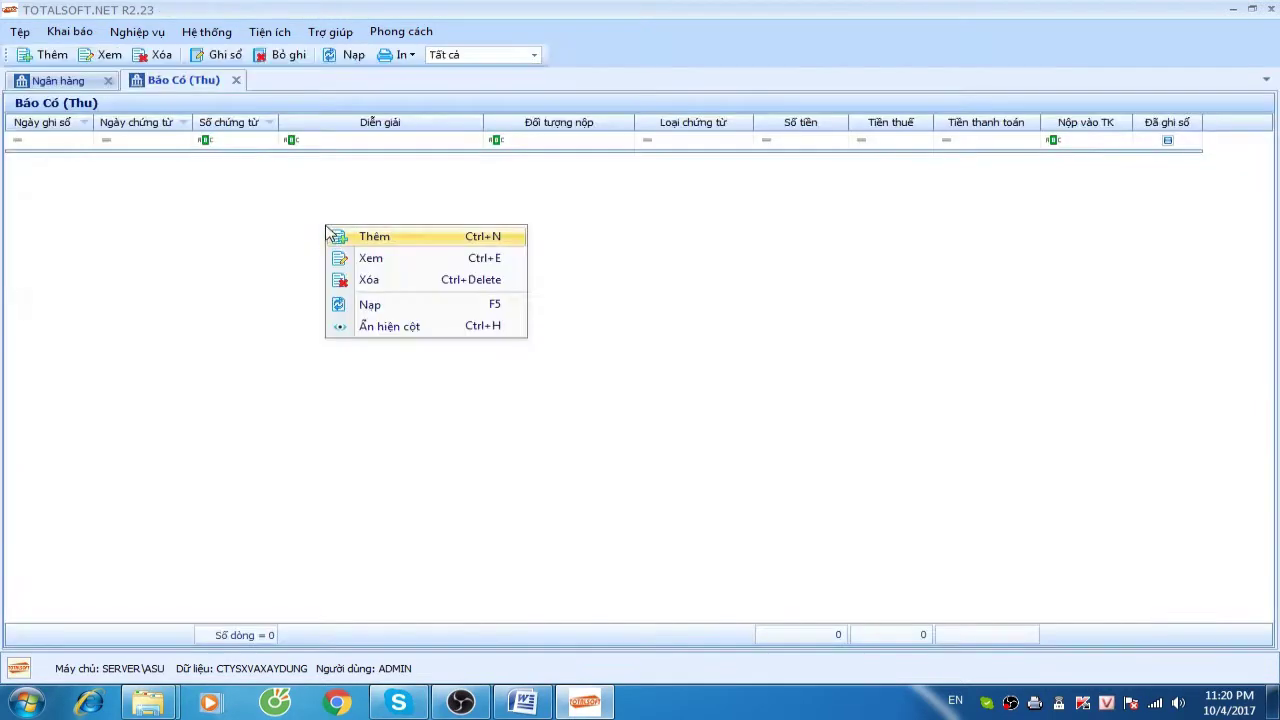
pyautogui.click(359, 243)
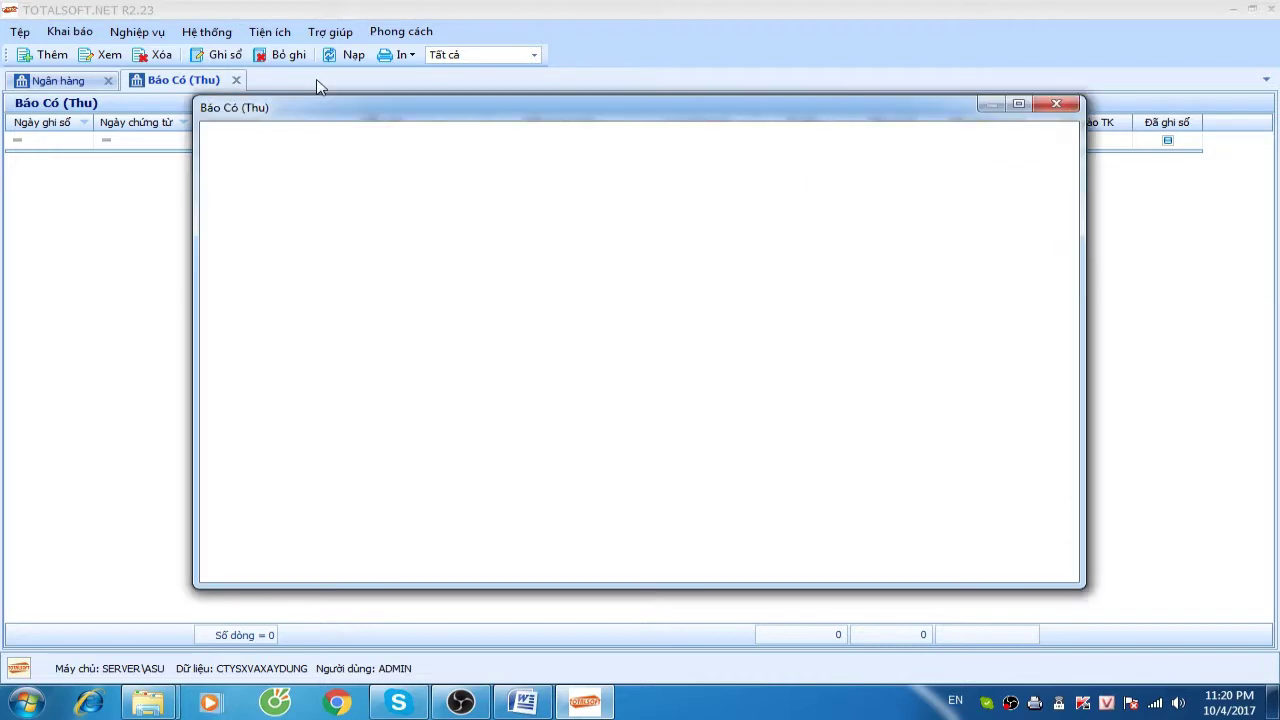
pyautogui.click(922, 133)
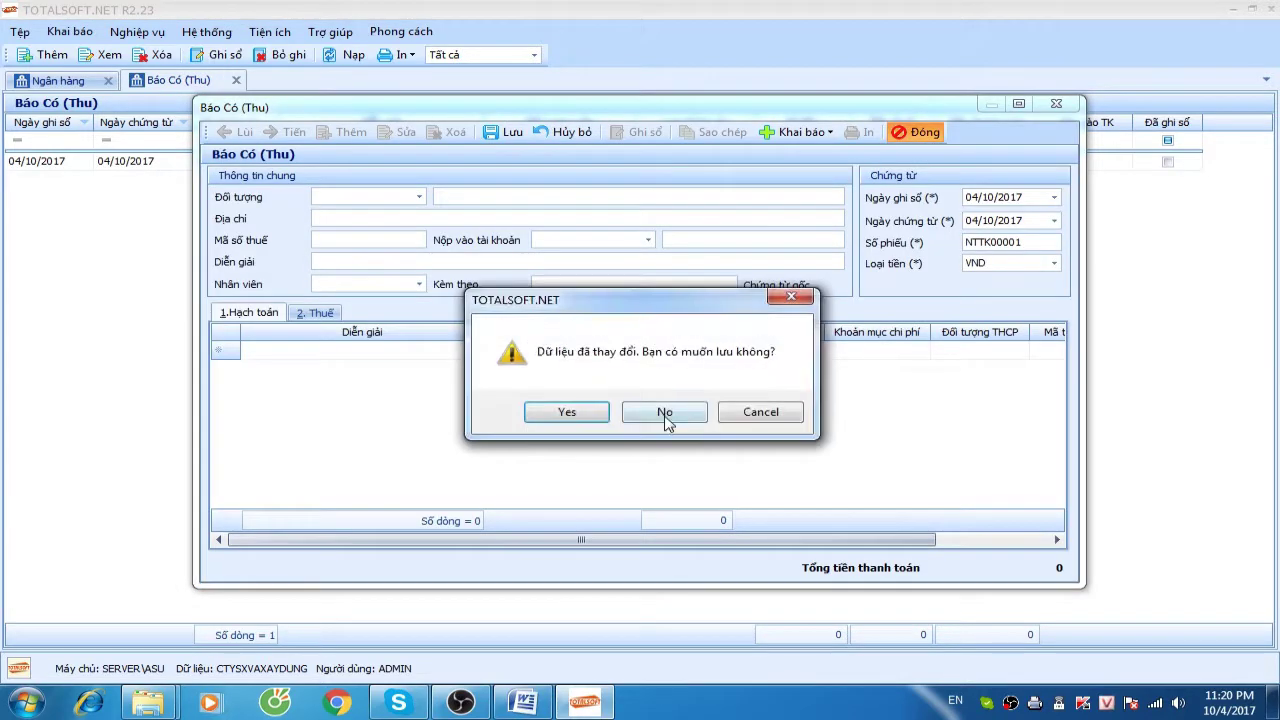
pyautogui.click(666, 411)
# Close the bank lists and return to the Tiền mặt module
pyautogui.click(237, 81)
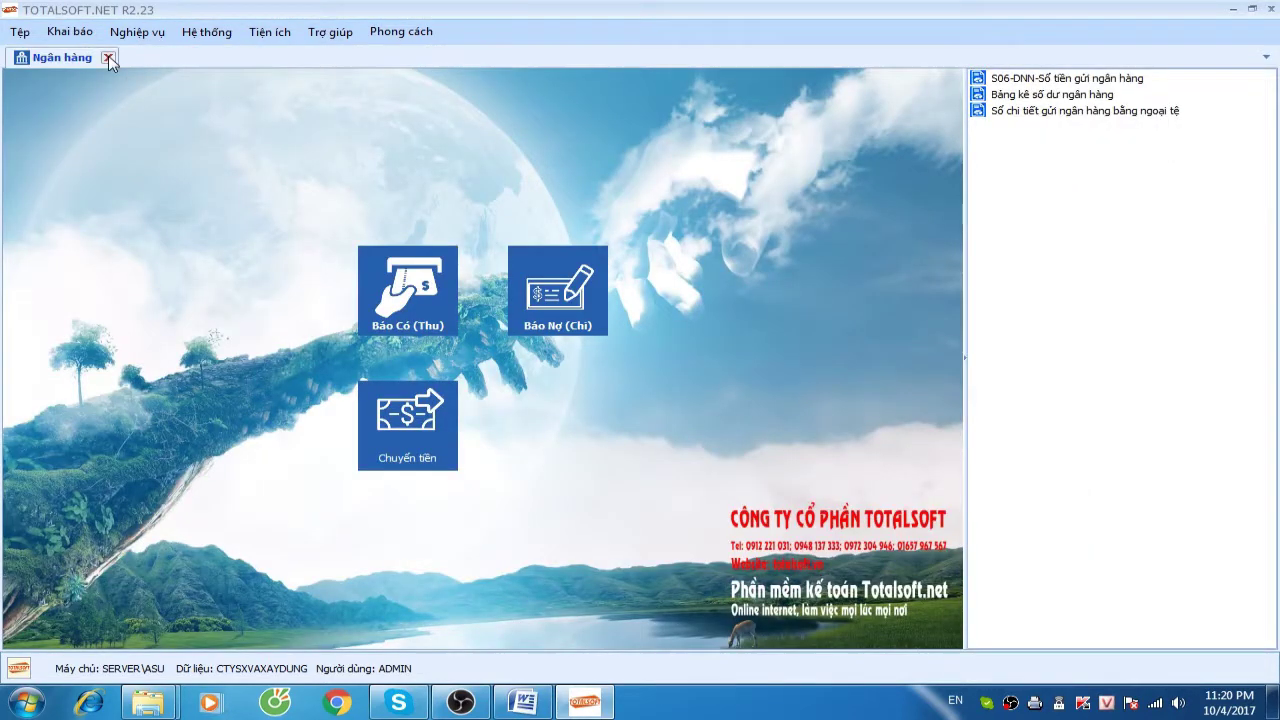
pyautogui.click(108, 62)
pyautogui.click(237, 244)
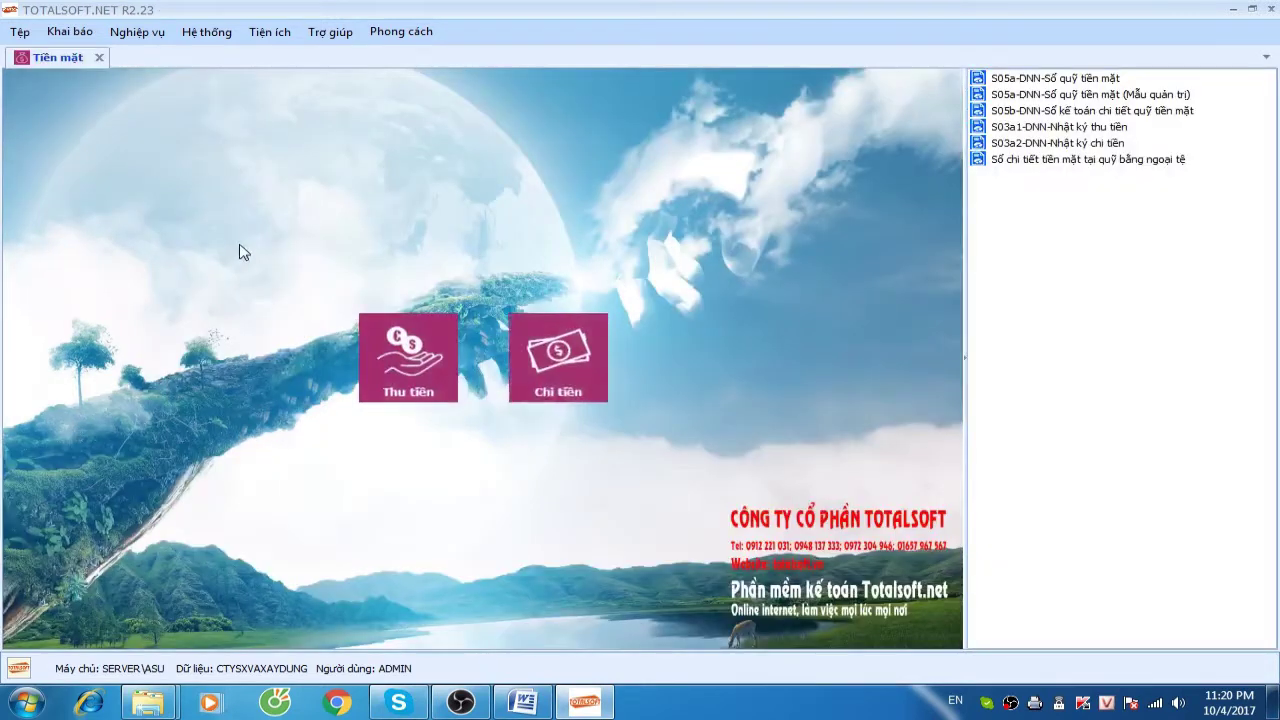
# Add payment voucher PC00001 from the Chi tiền list and show the Đối tượng partner choices
pyautogui.click(549, 341)
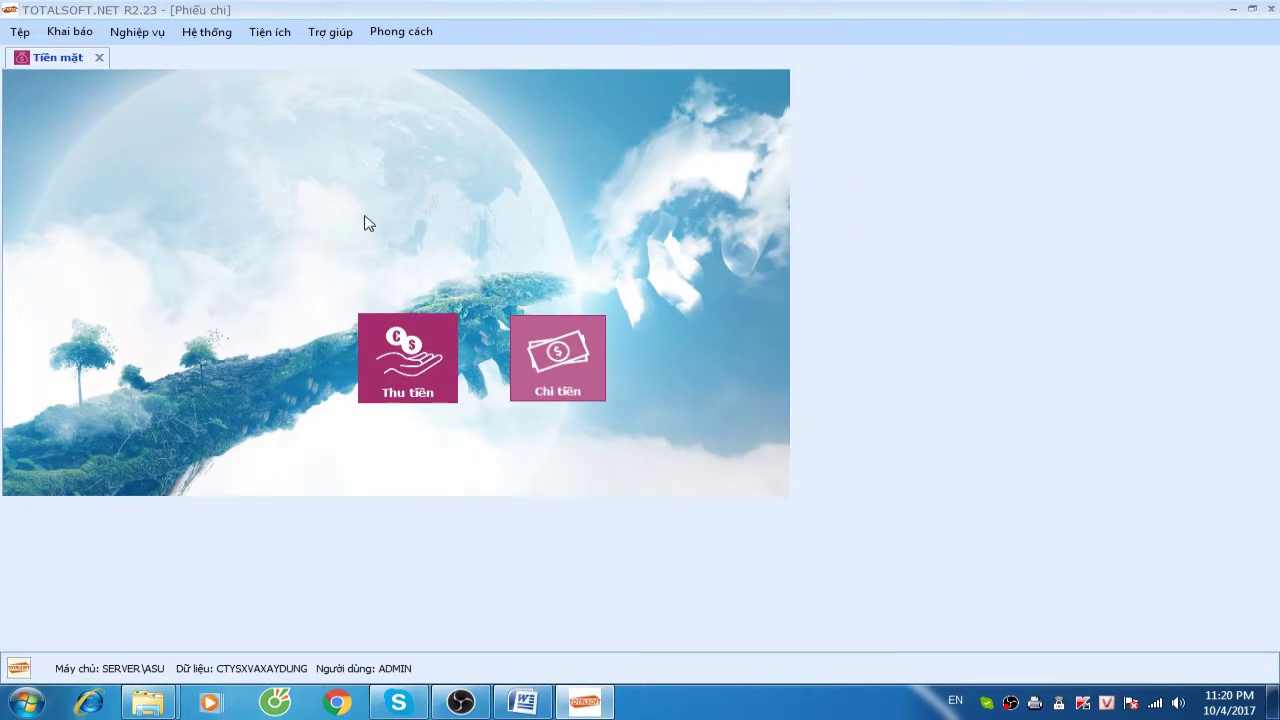
pyautogui.rightClick(364, 219)
pyautogui.click(397, 225)
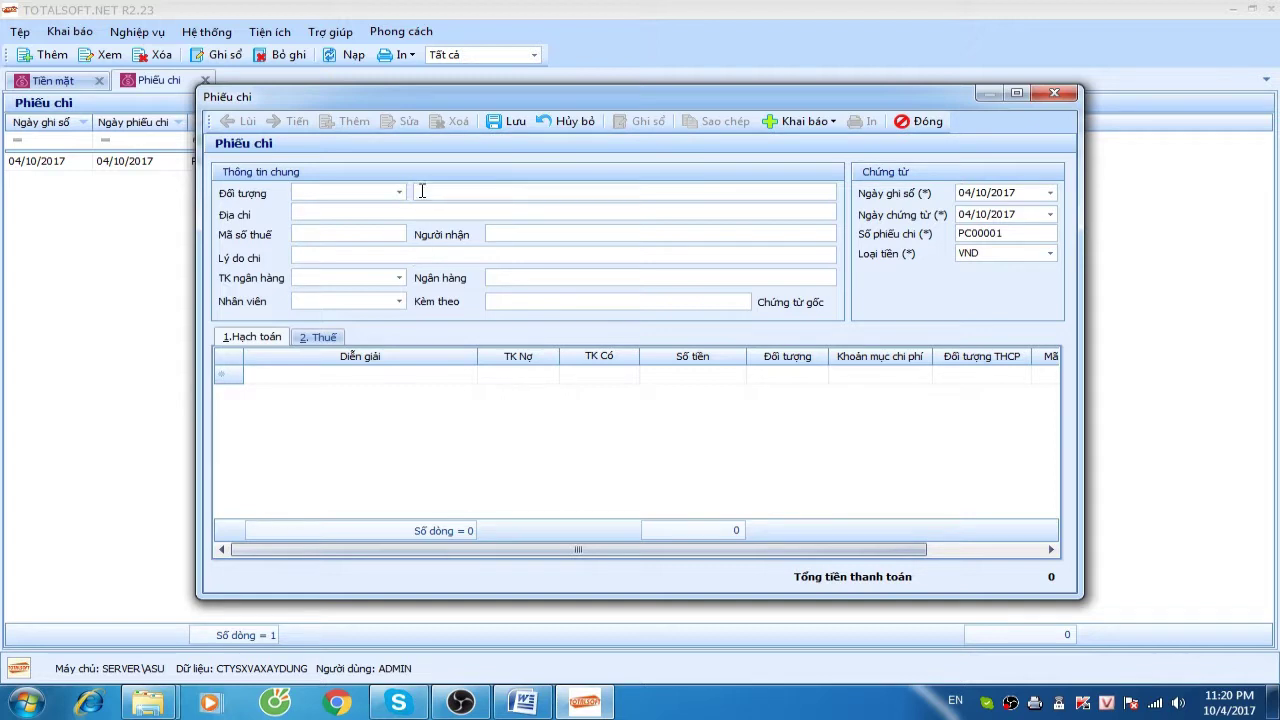
pyautogui.click(400, 192)
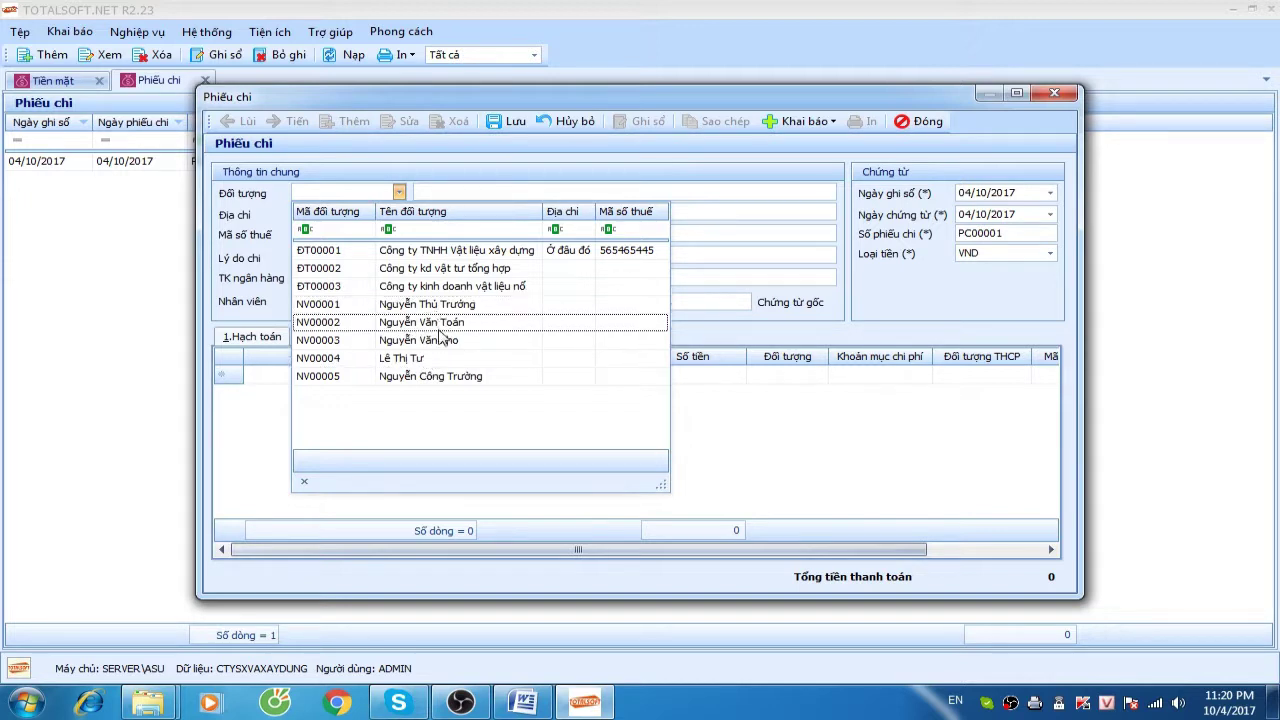
# Choose the employee payee, reason 'Nộp tiền vào tài khoản ngân hàng', and the Vietcombank account
pyautogui.click(440, 324)
pyautogui.press('Tab')
pyautogui.press('Tab')
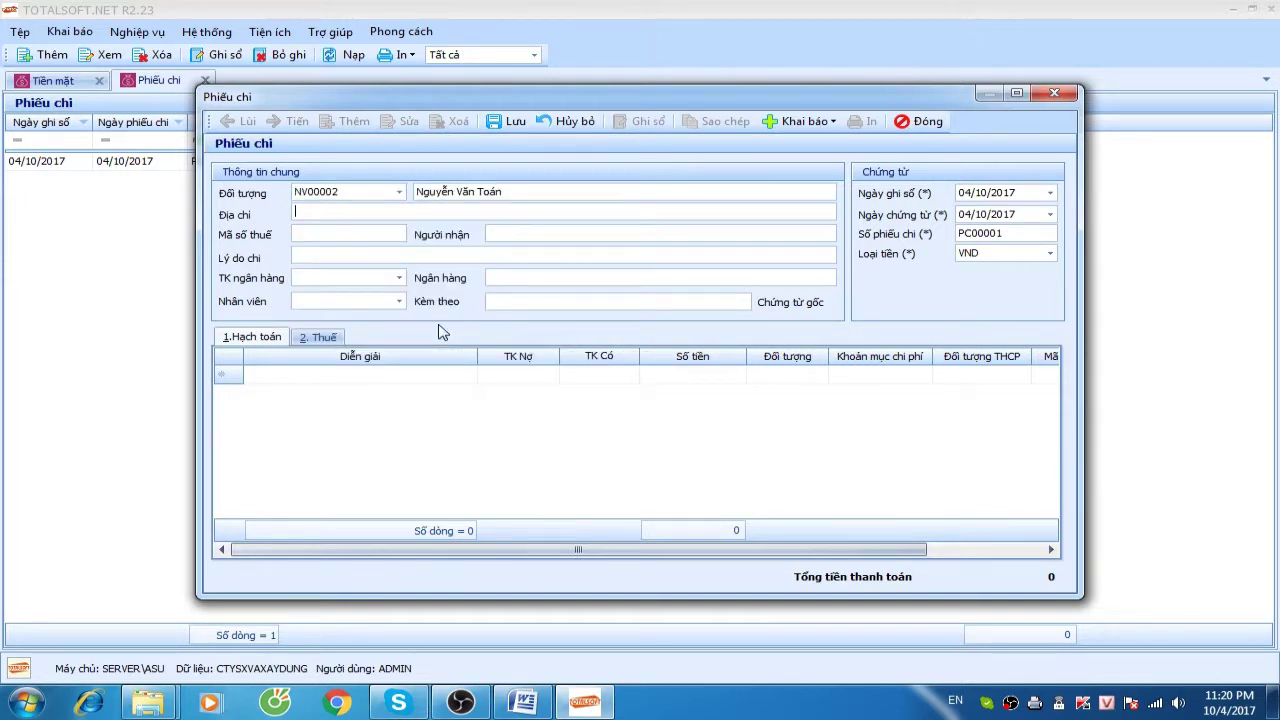
pyautogui.press('Tab')
pyautogui.press('Tab')
pyautogui.press('Tab')
pyautogui.write('Nộp tie')
pyautogui.write('n vào tài khoản ngân hàng')
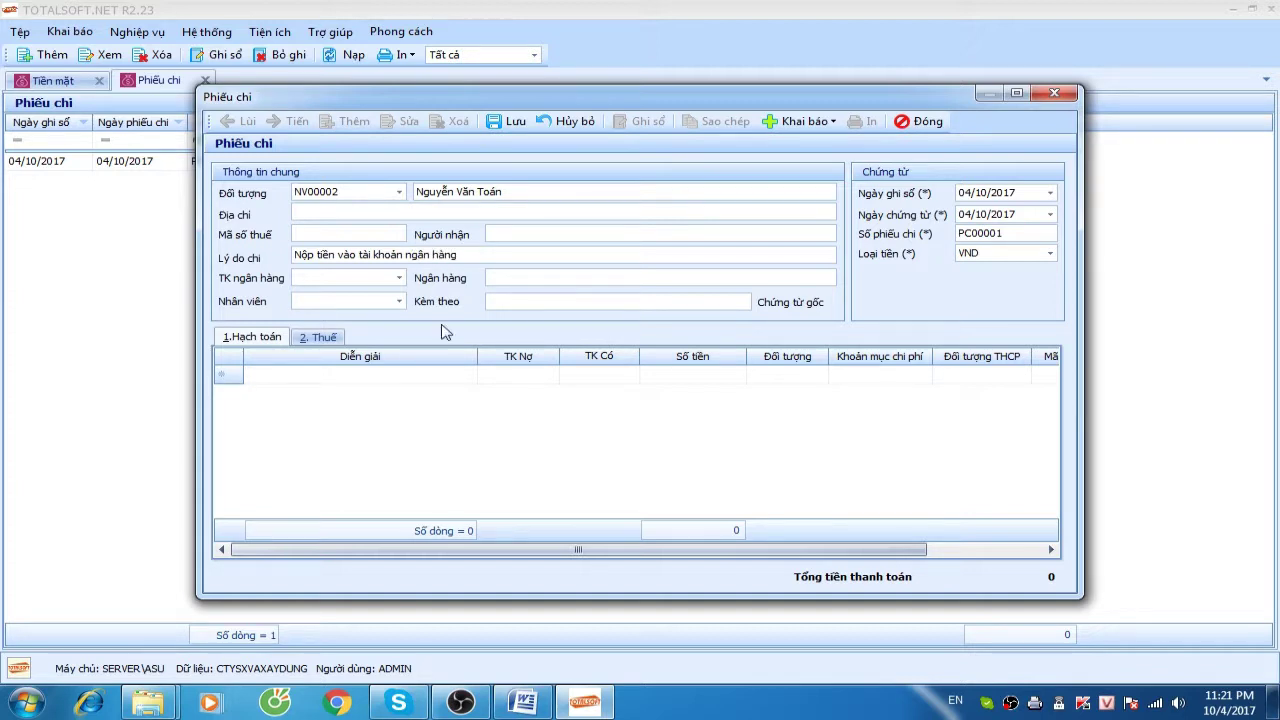
pyautogui.click(398, 279)
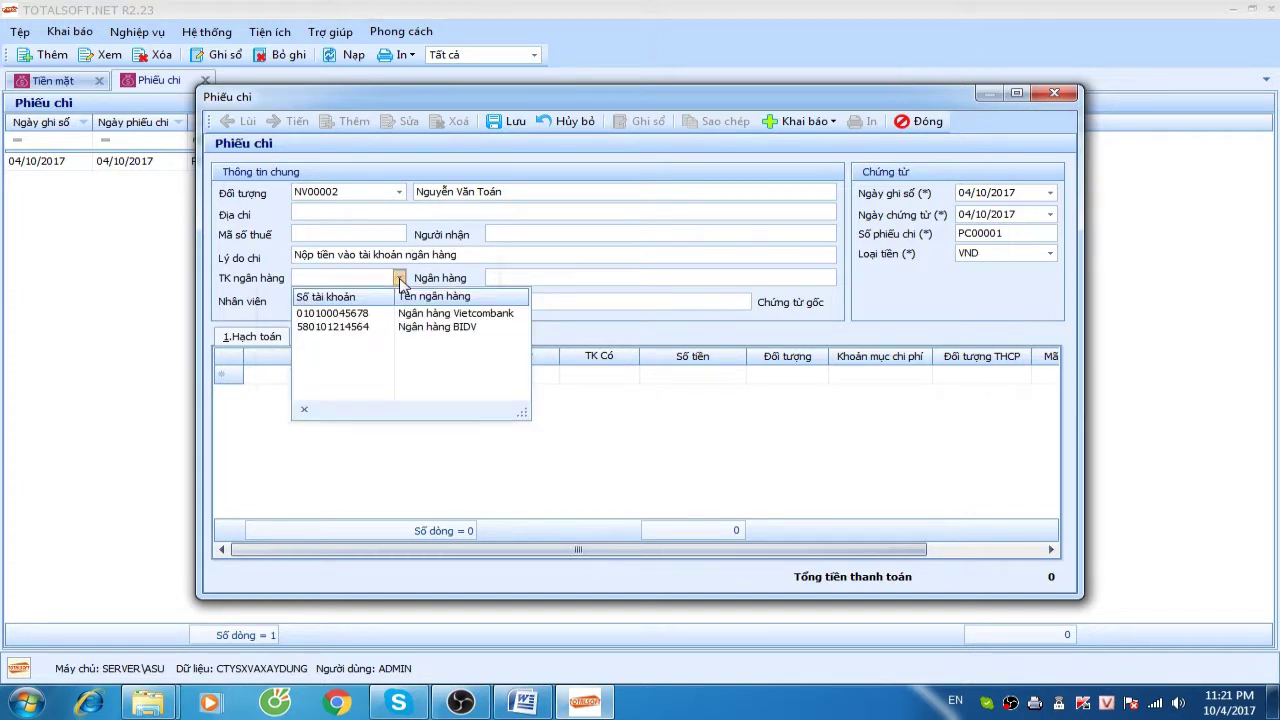
pyautogui.click(379, 316)
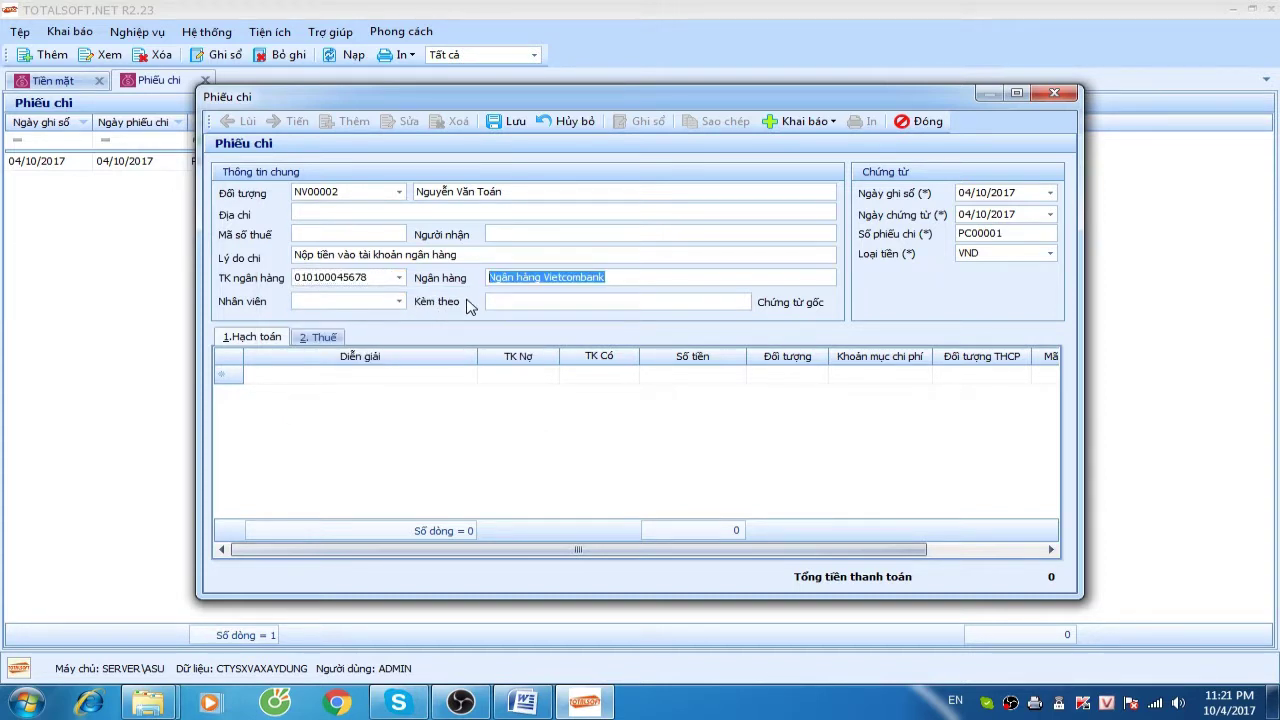
# Date it 03/01/2017, debit 1121 for 2.500.000.000, and save the voucher
pyautogui.press('Tab')
pyautogui.write('0301')
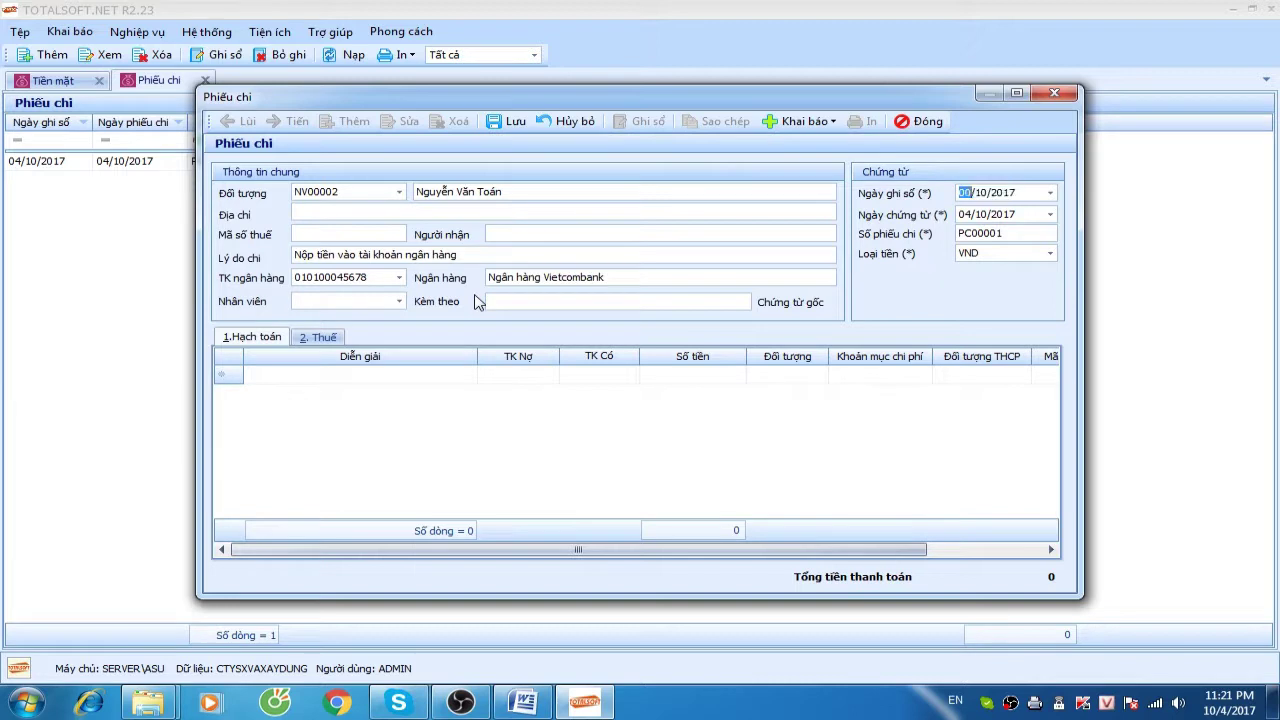
pyautogui.press('Tab')
pyautogui.press('Tab')
pyautogui.press('Tab')
pyautogui.write('12')
pyautogui.press('BackSpace')
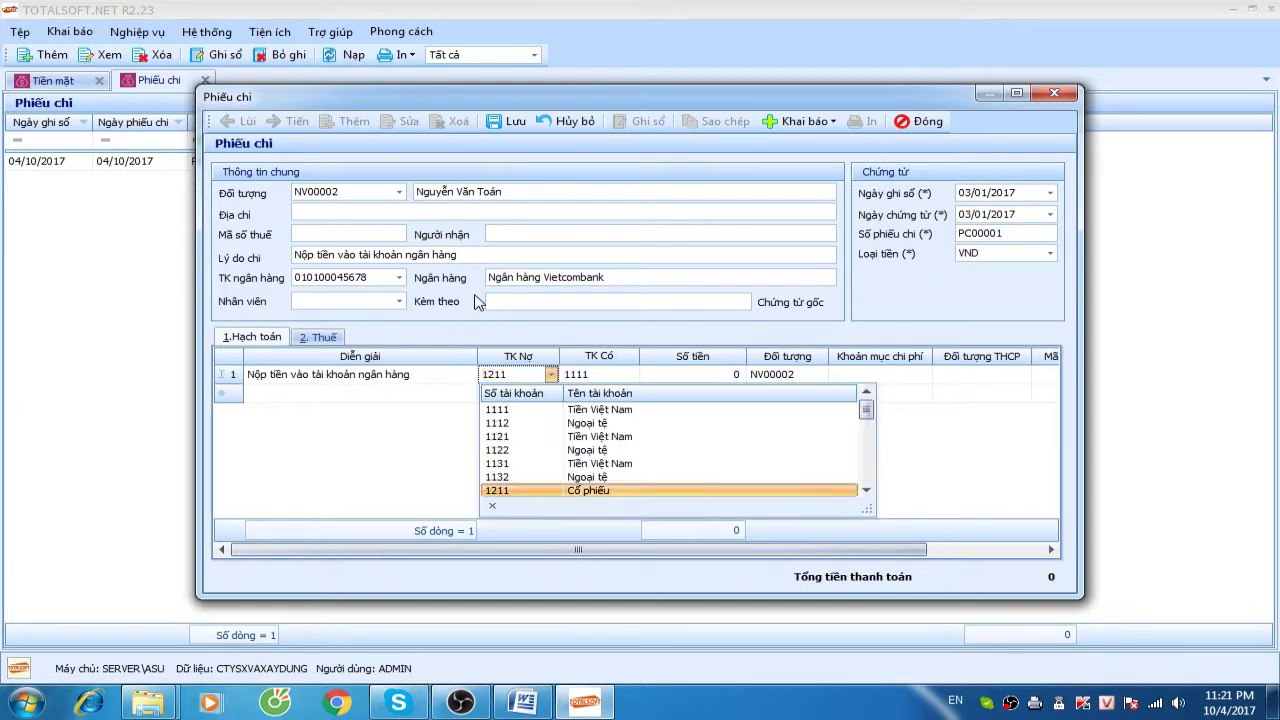
pyautogui.write('12')
pyautogui.press('Return')
pyautogui.press('Tab')
pyautogui.press('Tab')
pyautogui.write('2.500.')
pyautogui.write('000.000')
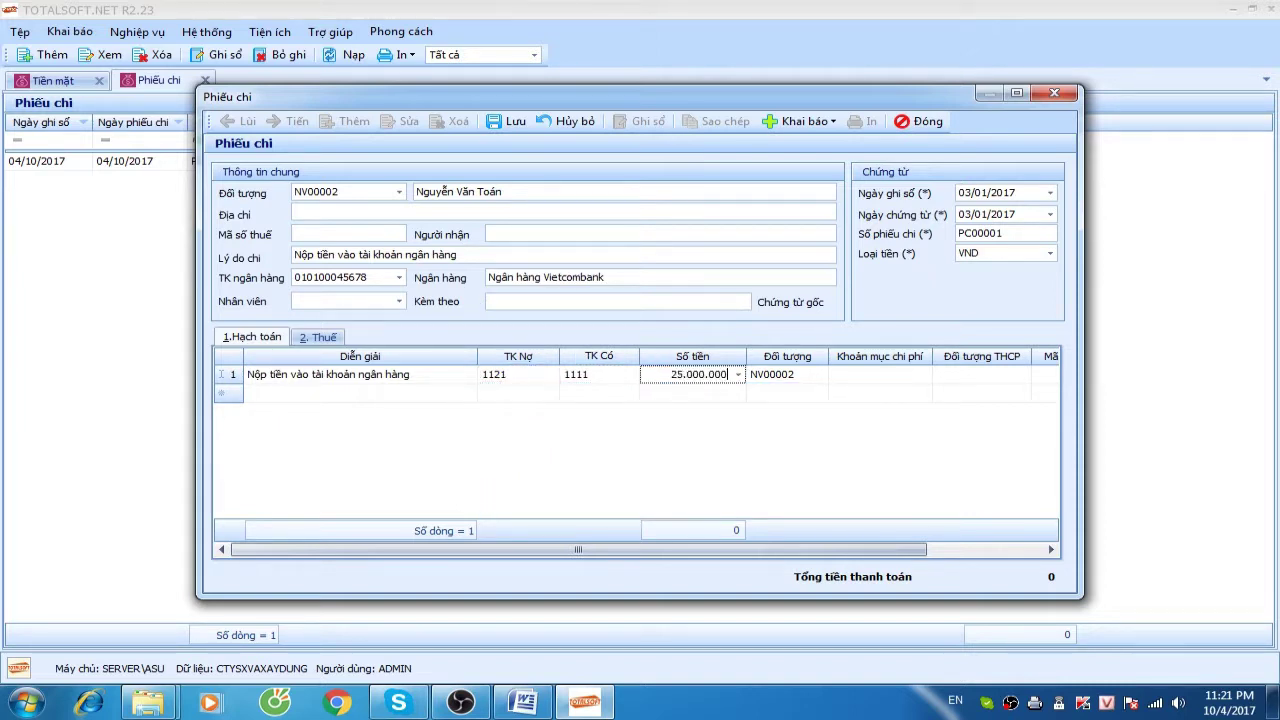
pyautogui.press('Tab')
pyautogui.press('Tab')
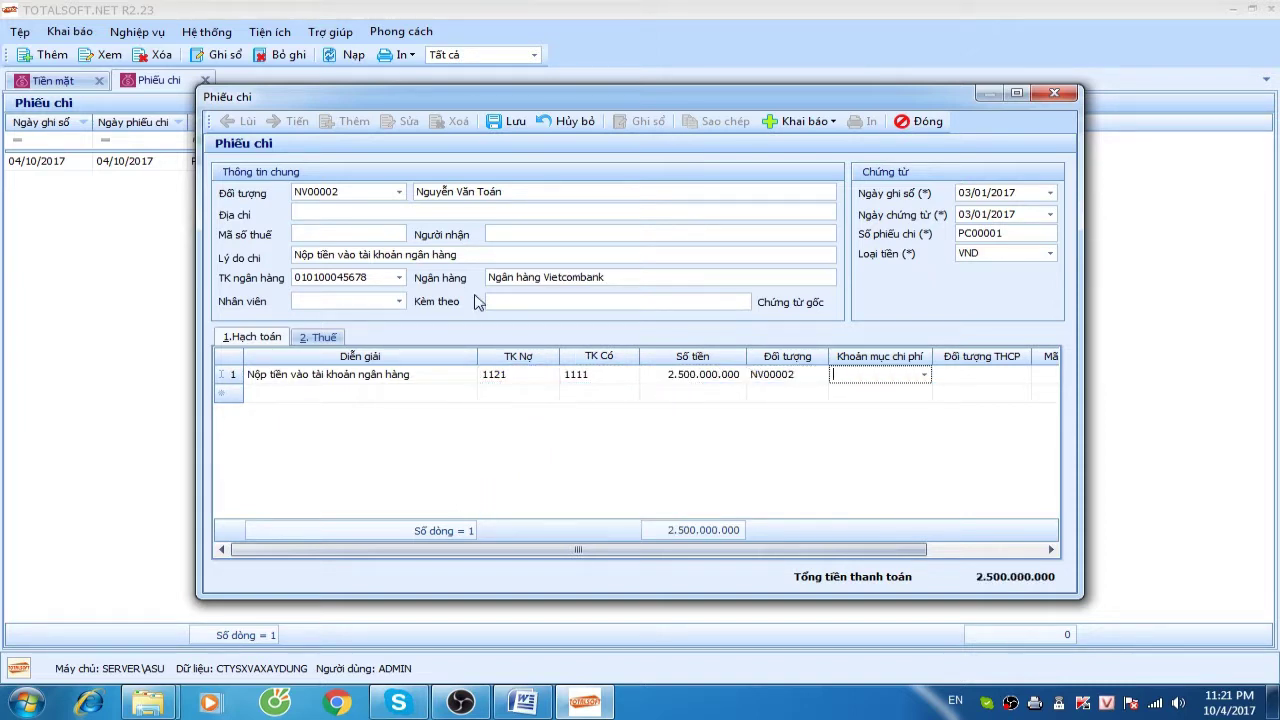
pyautogui.click(513, 123)
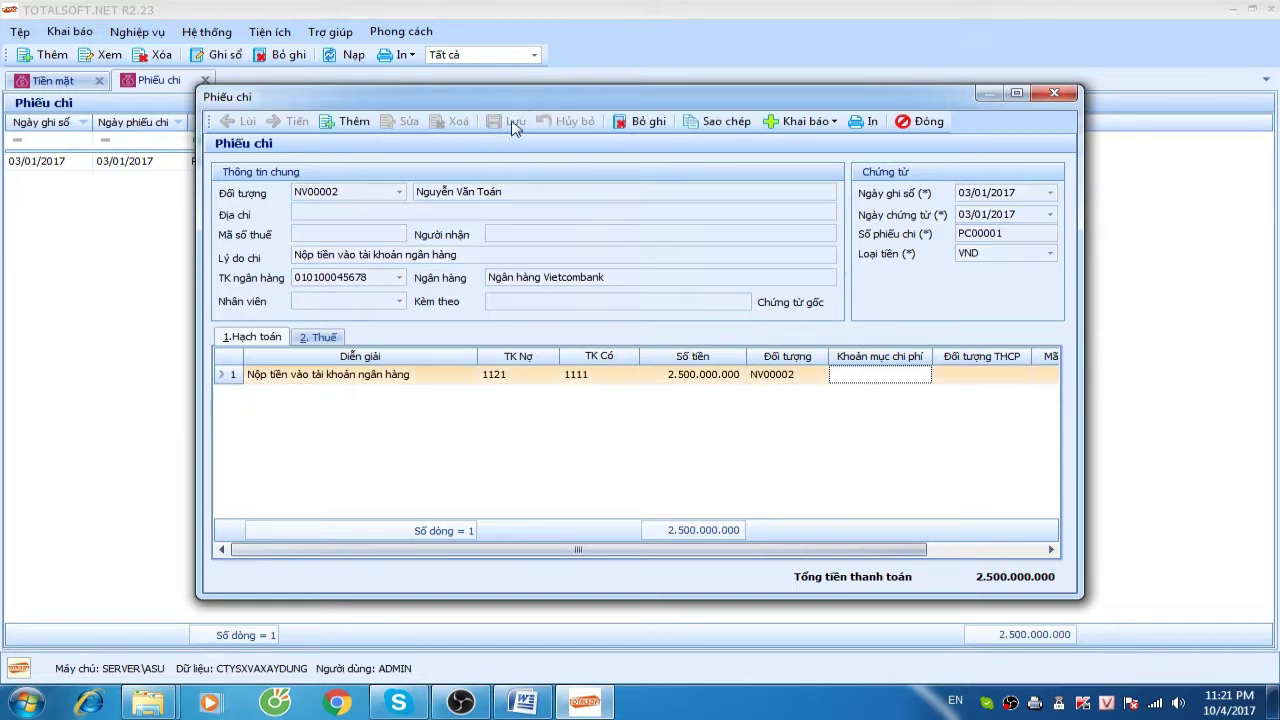
# Close the saved voucher and reopen the Phiếu chi list from Tiền mặt
pyautogui.click(928, 122)
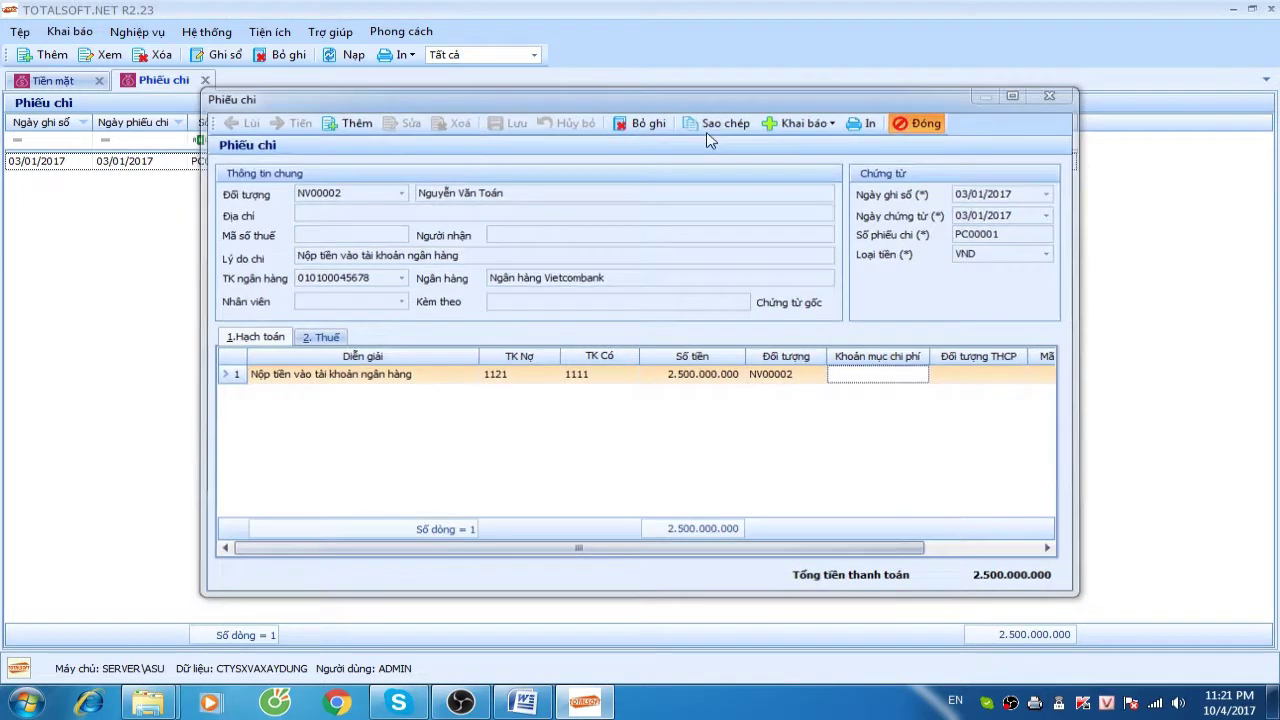
pyautogui.click(205, 80)
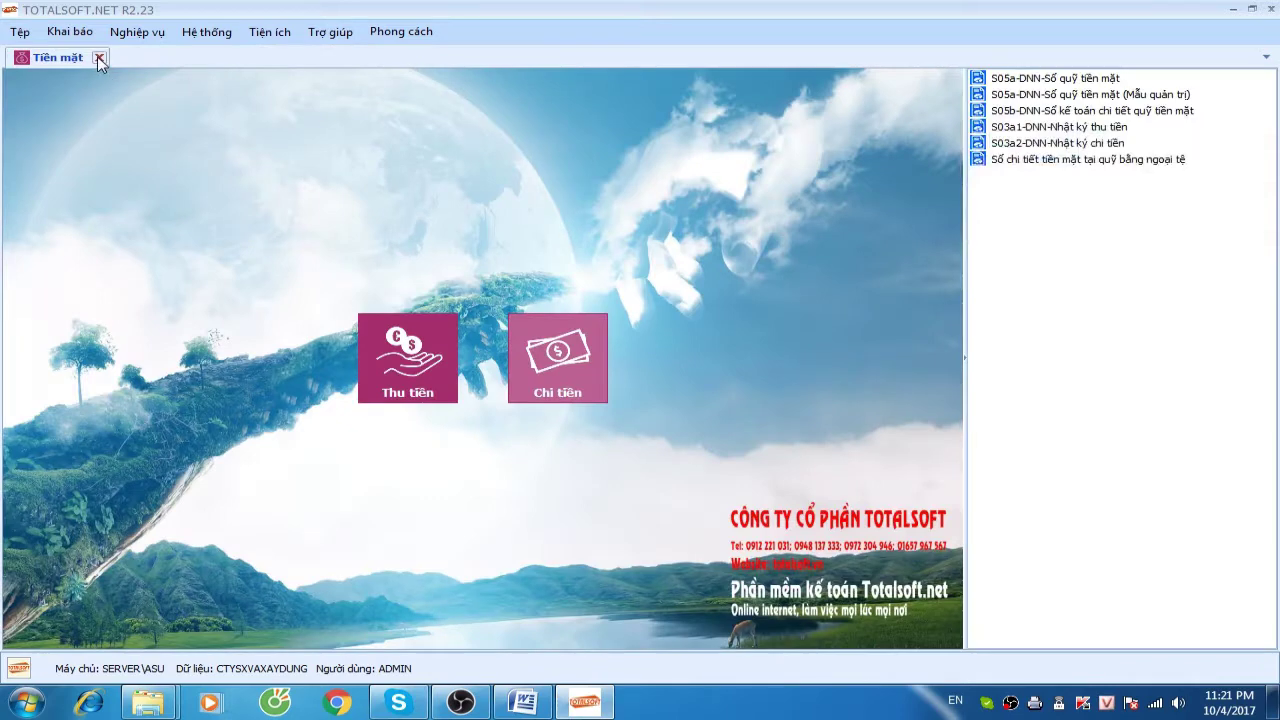
pyautogui.click(99, 57)
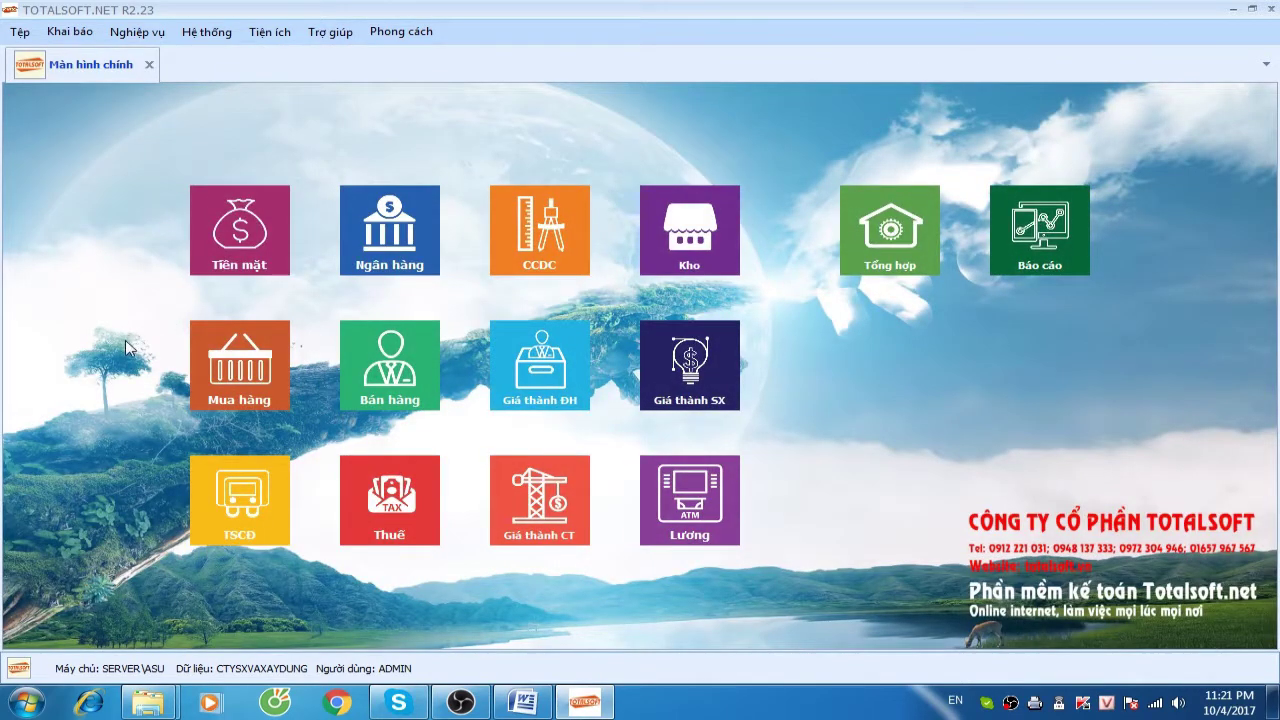
pyautogui.click(238, 248)
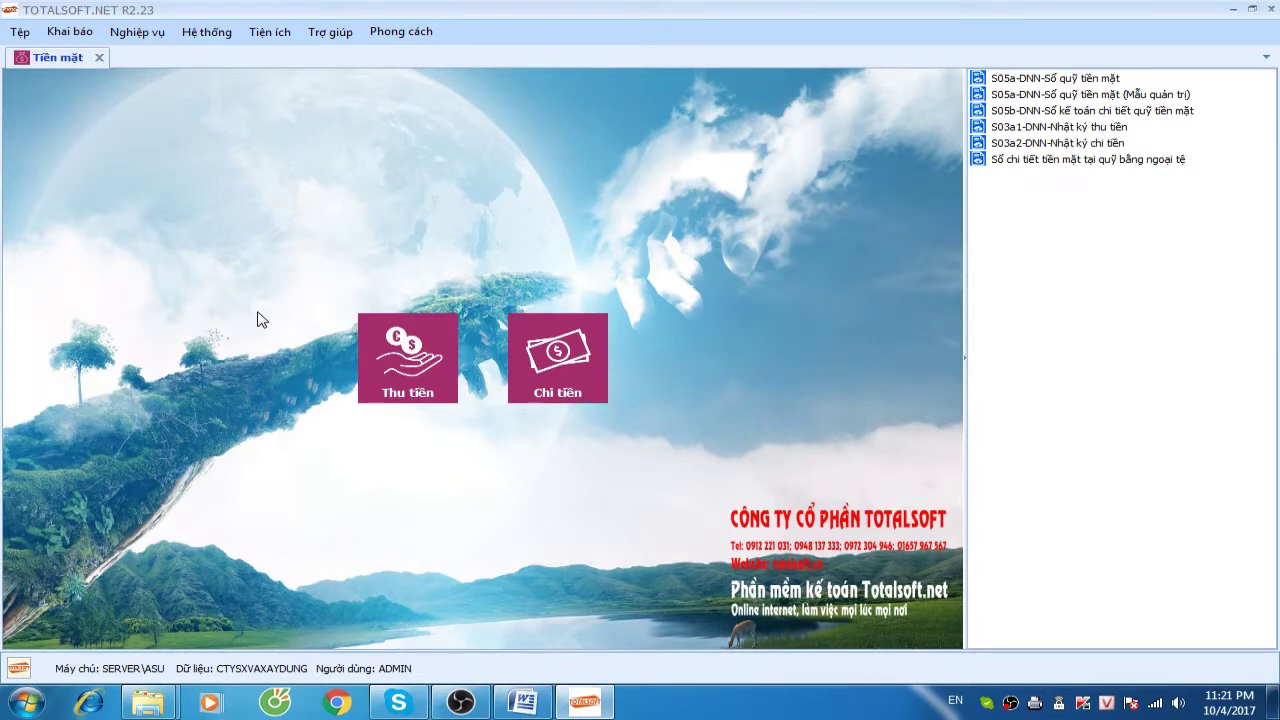
pyautogui.click(540, 372)
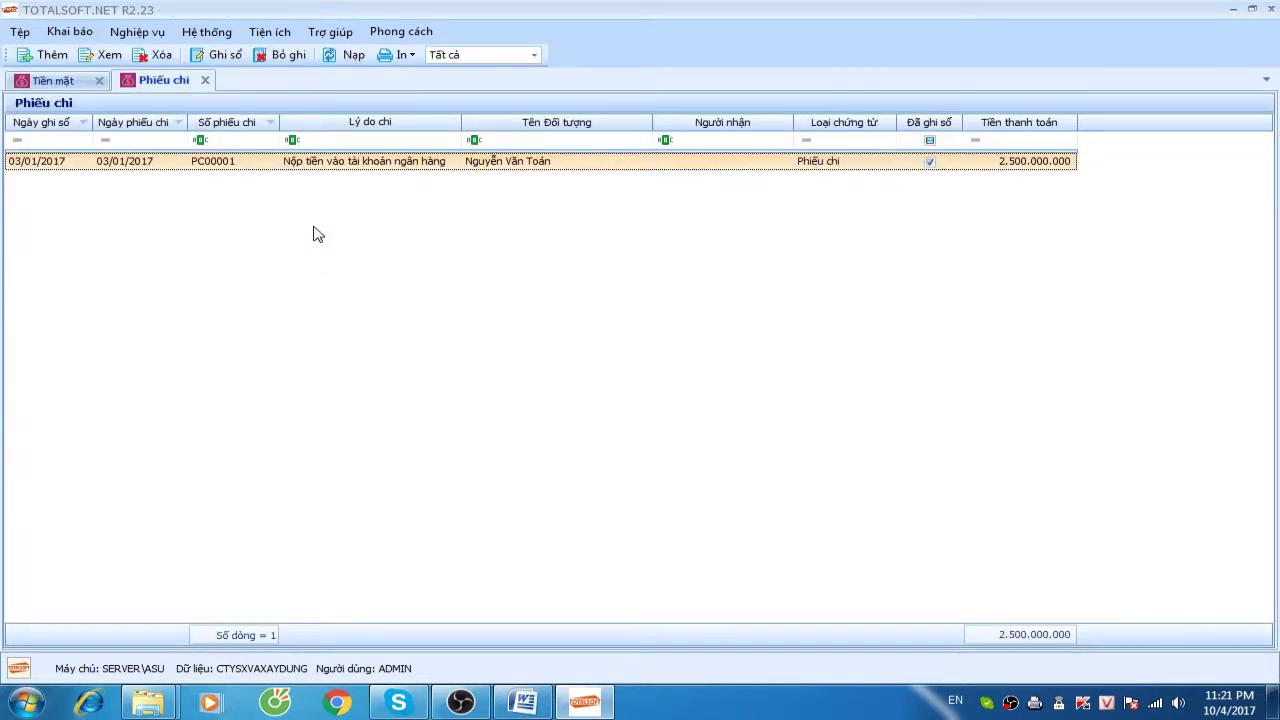
pyautogui.rightClick(313, 234)
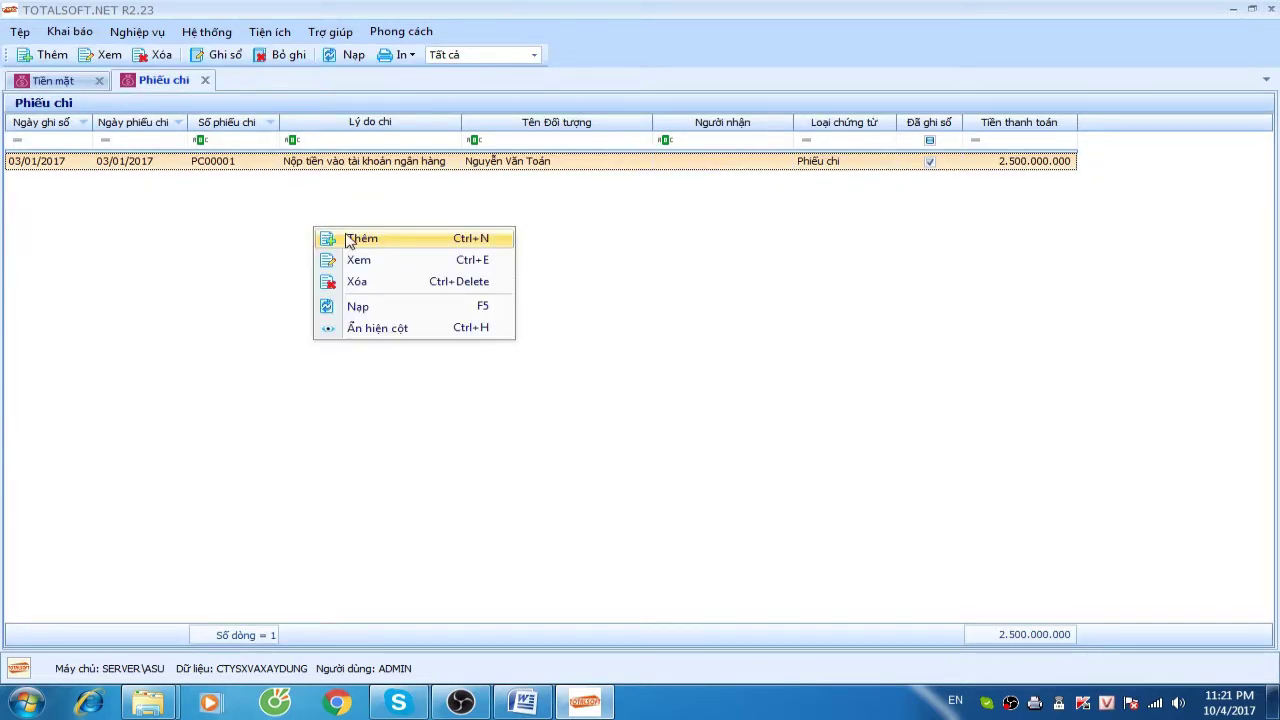
# Add new payment voucher PC00002 with employee NV00001 as payee
pyautogui.click(349, 241)
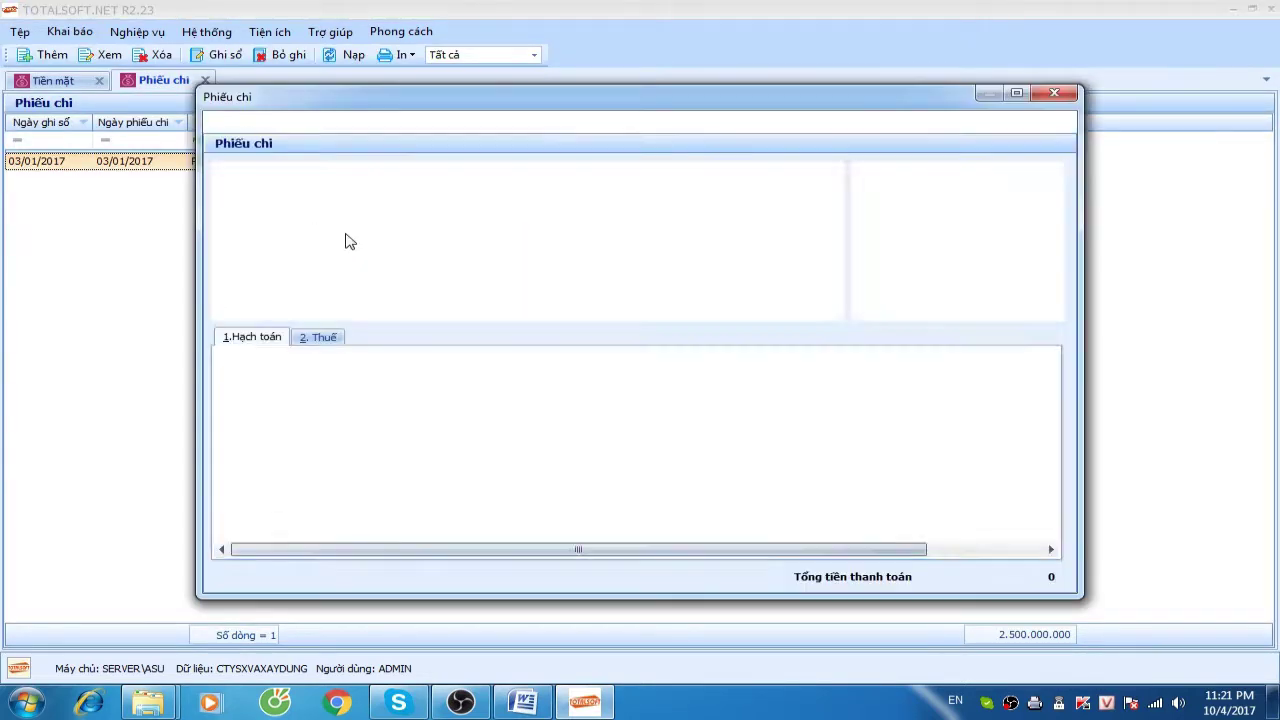
pyautogui.click(400, 193)
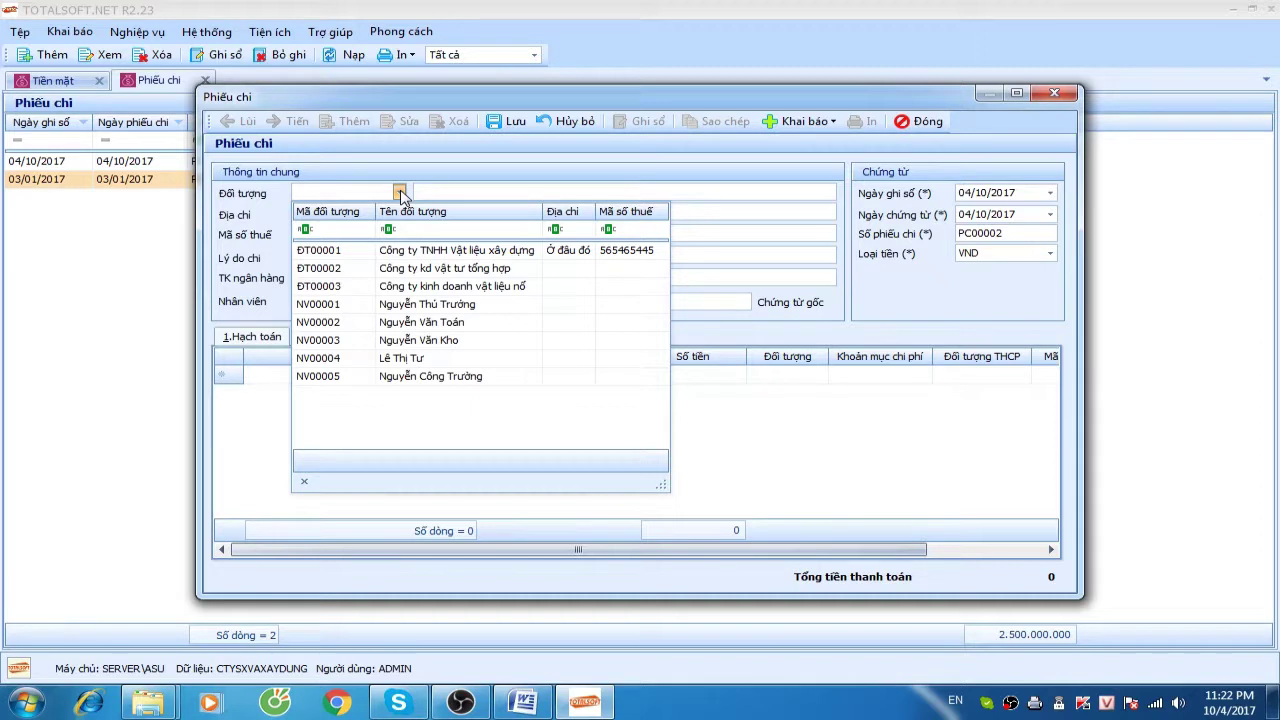
pyautogui.click(391, 304)
pyautogui.press('Tab')
pyautogui.press('Tab')
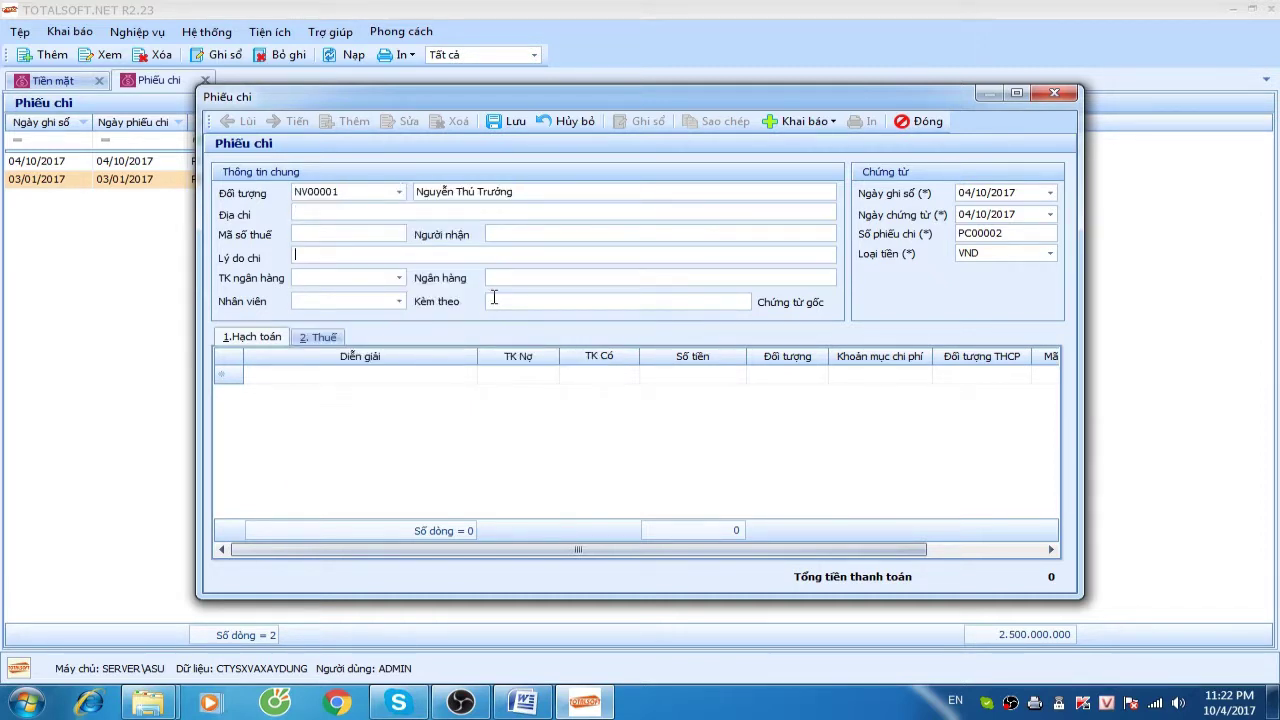
# Enter reason 'Khởi công công trình Đập phà lài' and posting date 04/01/2017
pyautogui.write('Khởi co')
pyautogui.write('ng th')
pyautogui.write('i công')
pyautogui.press('BackSpace')
pyautogui.press('BackSpace')
pyautogui.press('BackSpace')
pyautogui.press('BackSpace')
pyautogui.press('BackSpace')
pyautogui.press('BackSpace')
pyautogui.press('BackSpace')
pyautogui.write('côn')
pyautogui.write('g trình Đập ph')
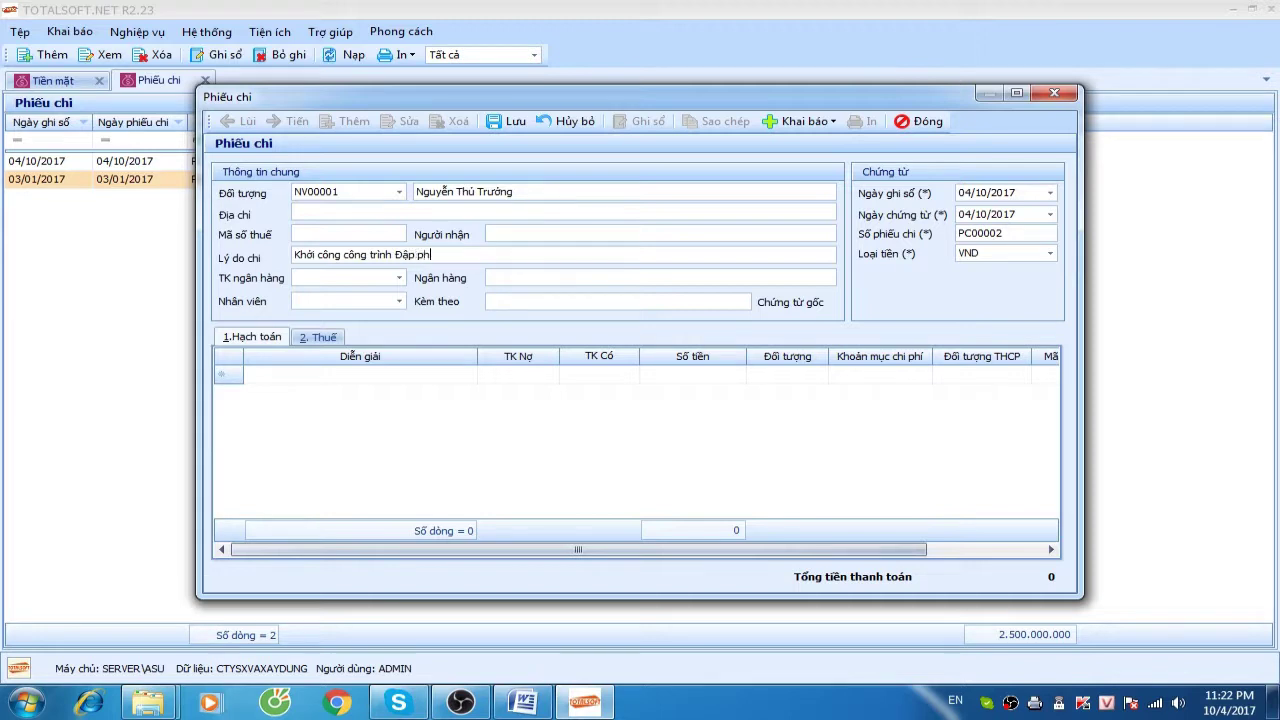
pyautogui.write('á lài')
pyautogui.press('Tab')
pyautogui.press('Tab')
pyautogui.press('Tab')
pyautogui.write('04012017')
pyautogui.press('Tab')
pyautogui.press('Tab')
pyautogui.press('Tab')
pyautogui.press('Tab')
pyautogui.press('Tab')
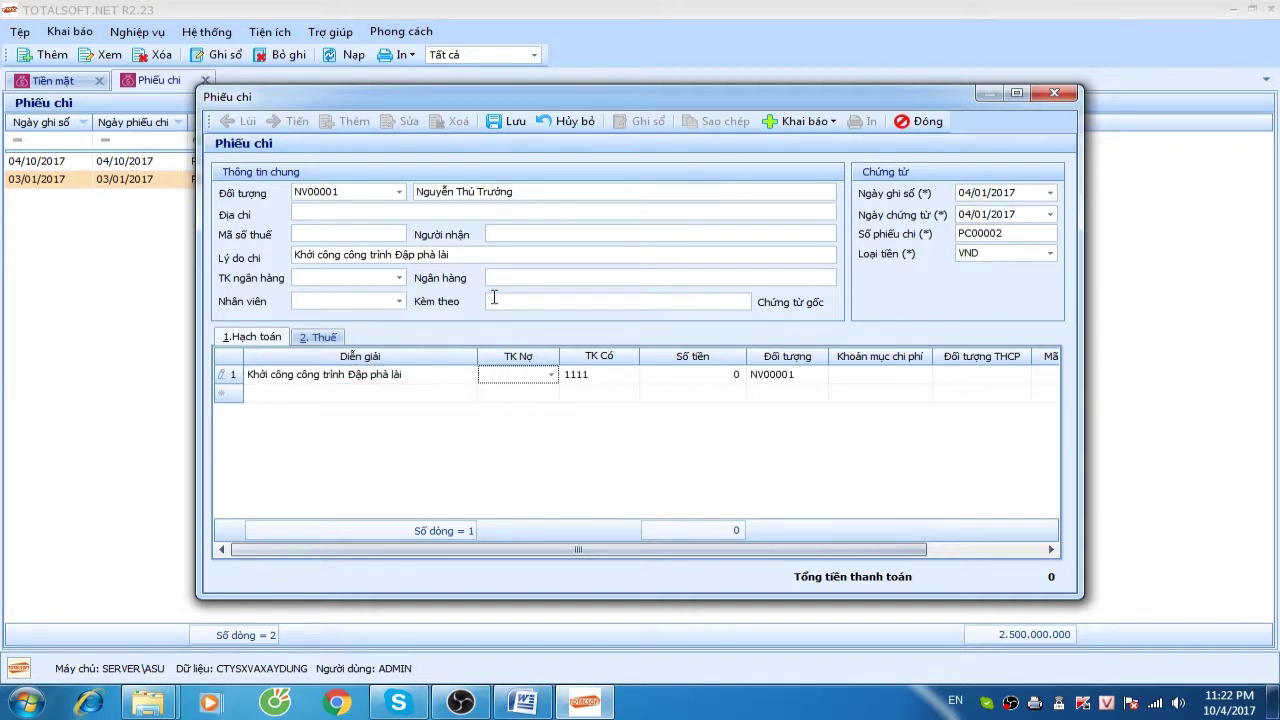
# Debit account 1542 for 5.000.000 on the accounting line
pyautogui.write('1542')
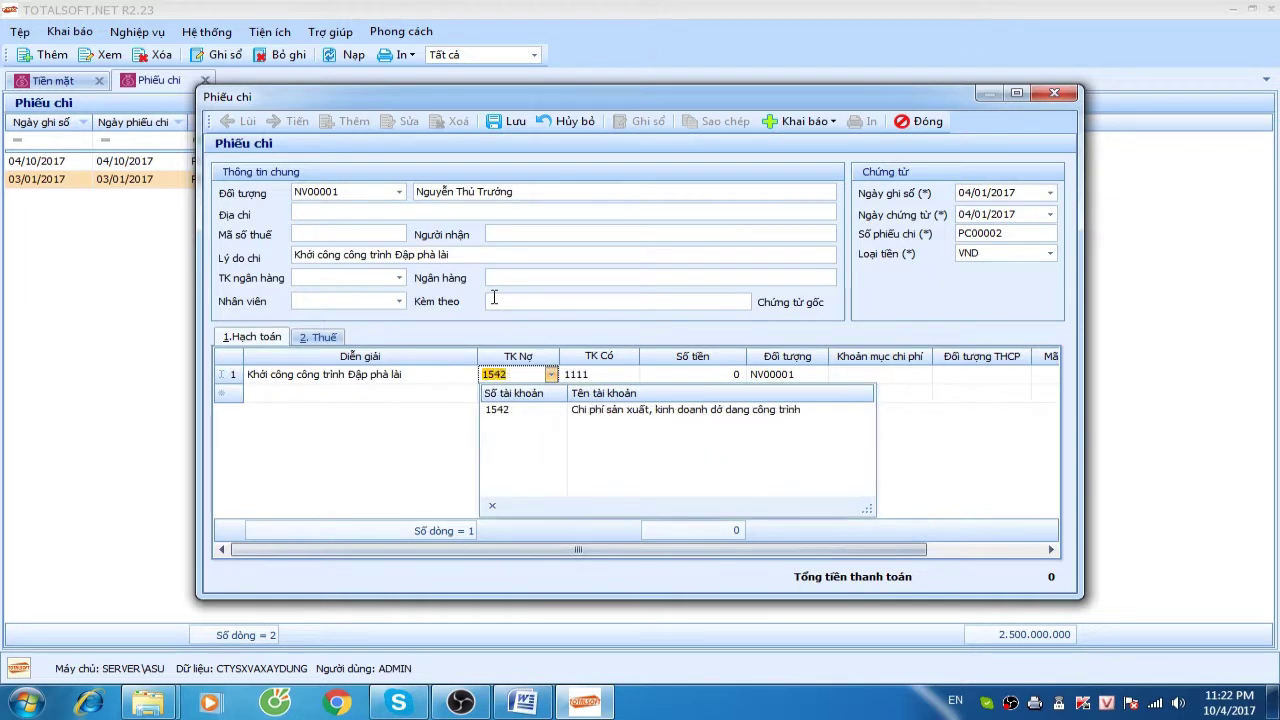
pyautogui.press('Return')
pyautogui.press('Tab')
pyautogui.press('Tab')
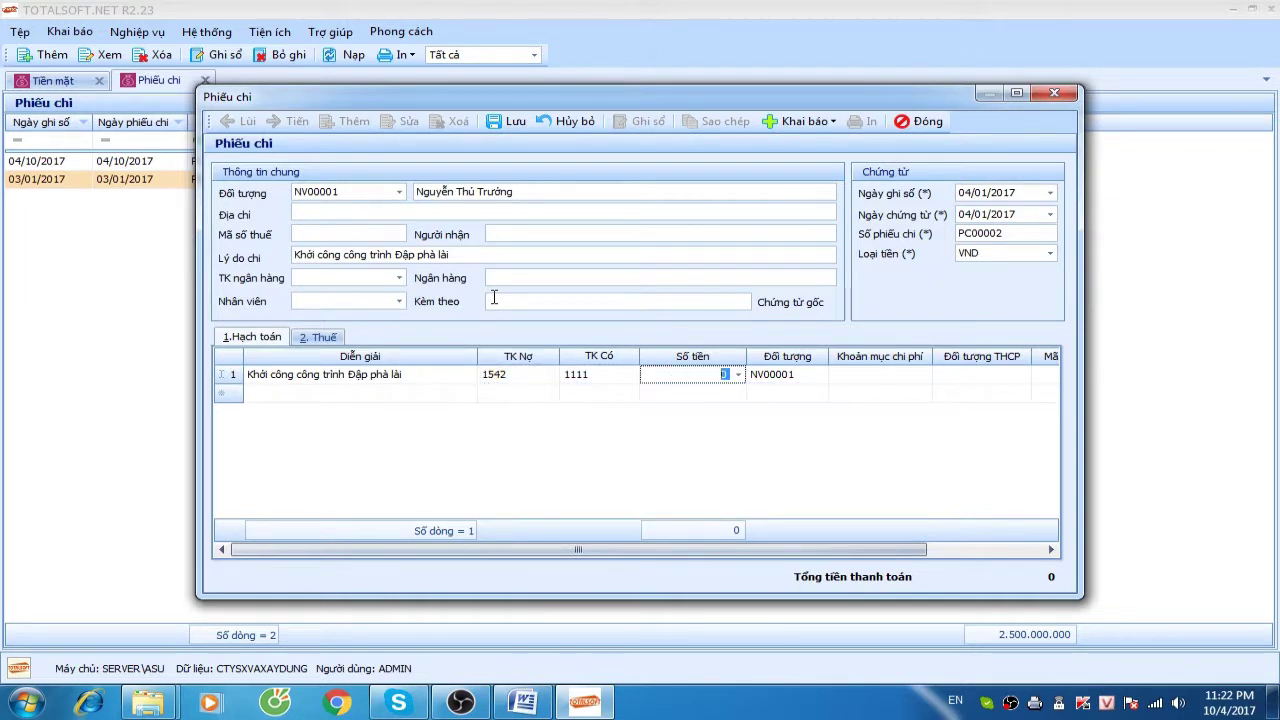
pyautogui.write('5000000')
pyautogui.press('Tab')
pyautogui.press('Tab')
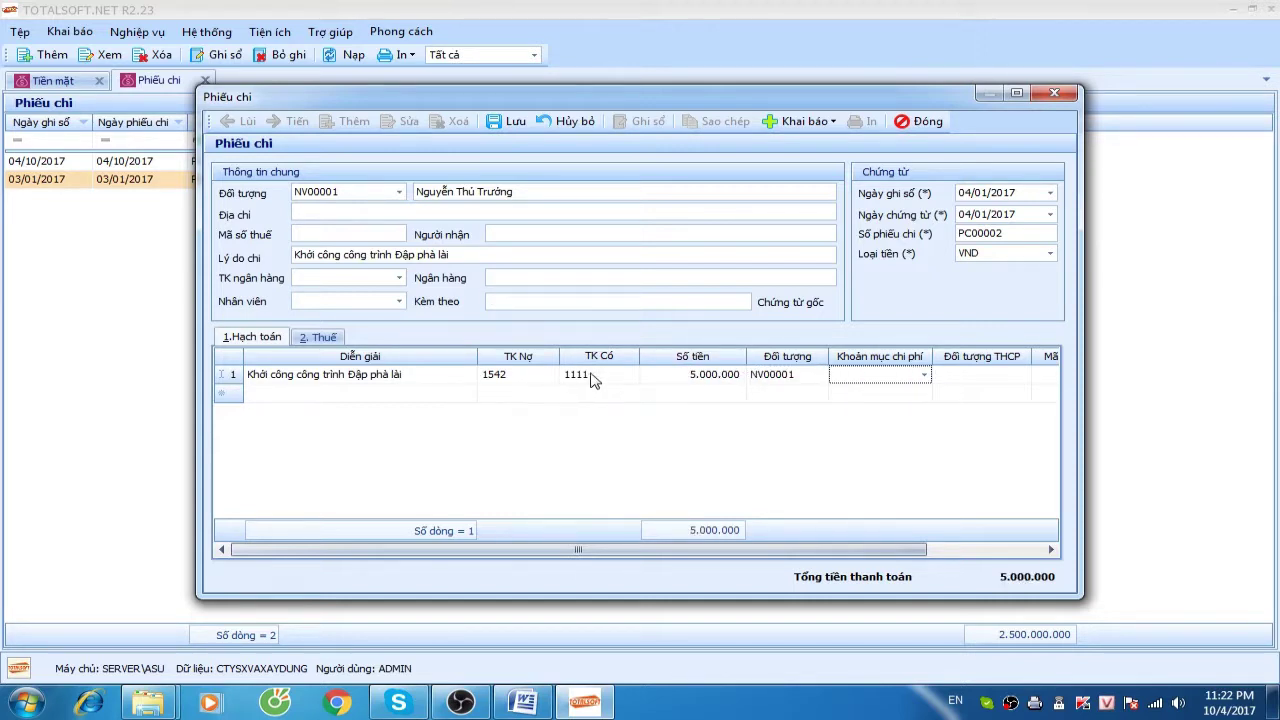
# Assign cost item SXC and cost object CT01 to the line
pyautogui.click(924, 375)
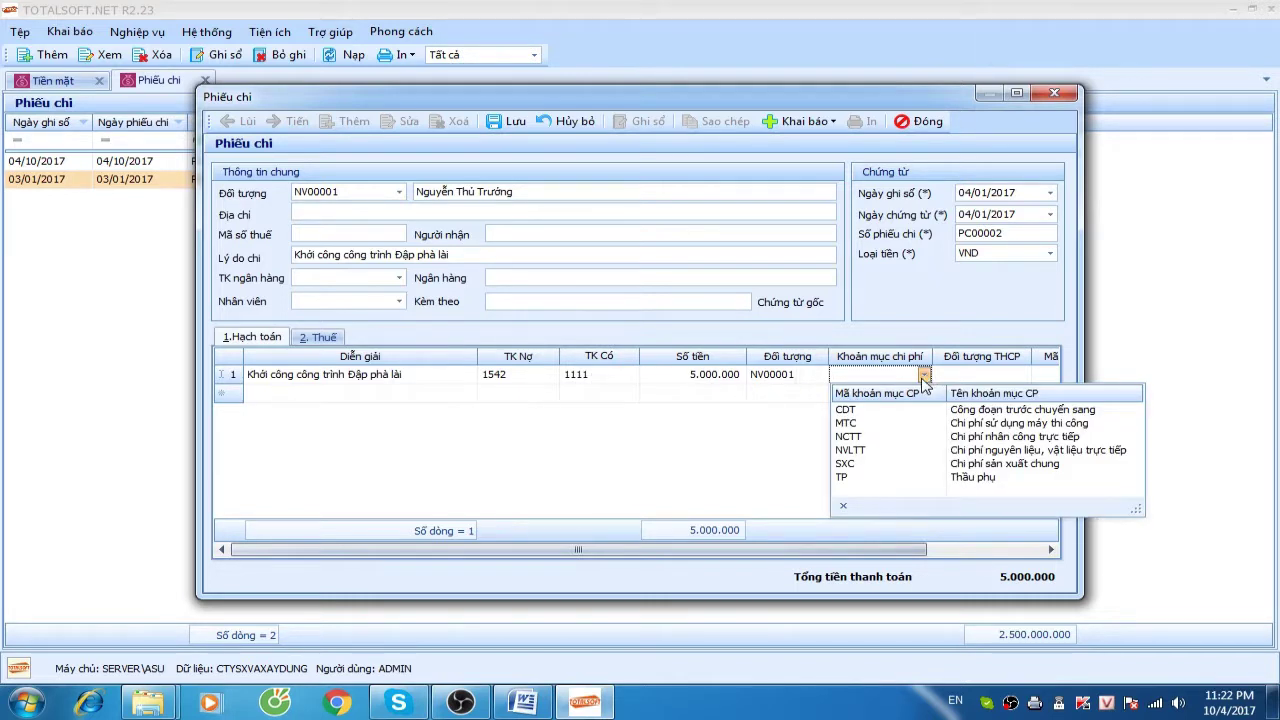
pyautogui.click(884, 464)
pyautogui.press('Return')
pyautogui.click(1023, 374)
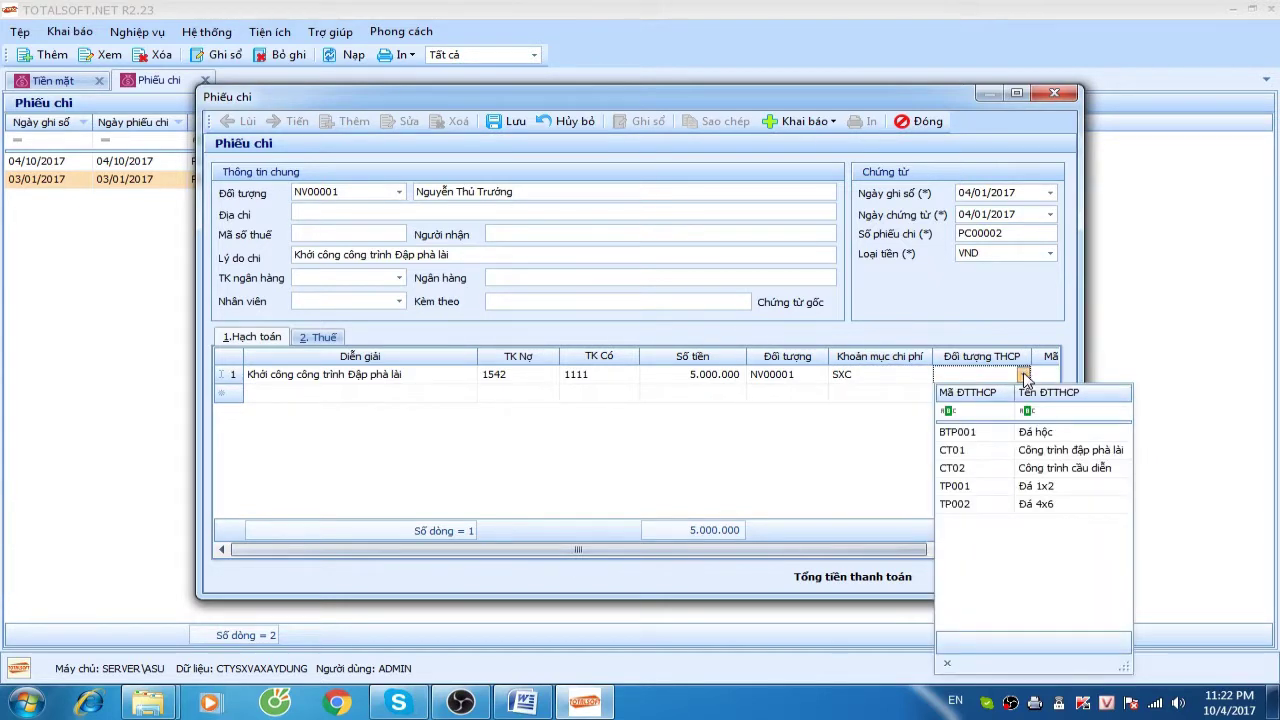
pyautogui.click(958, 452)
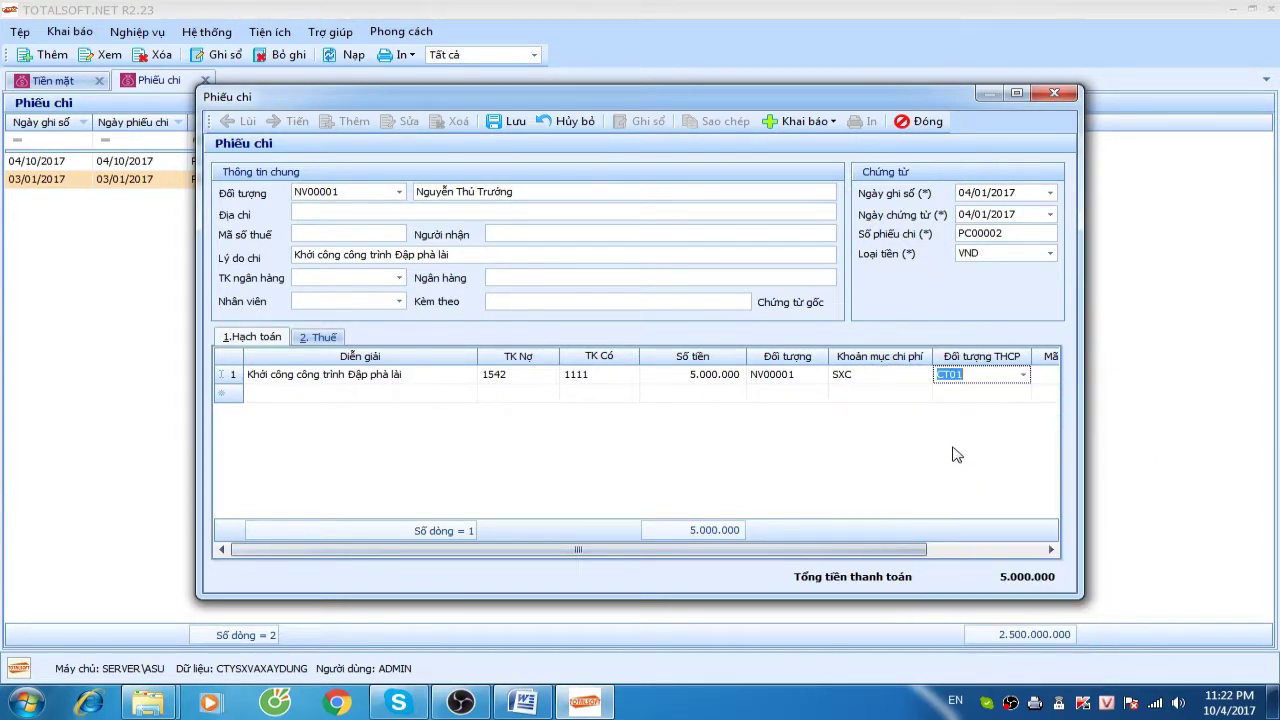
pyautogui.moveTo(585, 550); pyautogui.dragTo(545, 552)
# Set the VAT line to a 10% rate on a taxable amount of 2.000.000
pyautogui.press('Tab')
pyautogui.press('Tab')
pyautogui.press('Tab')
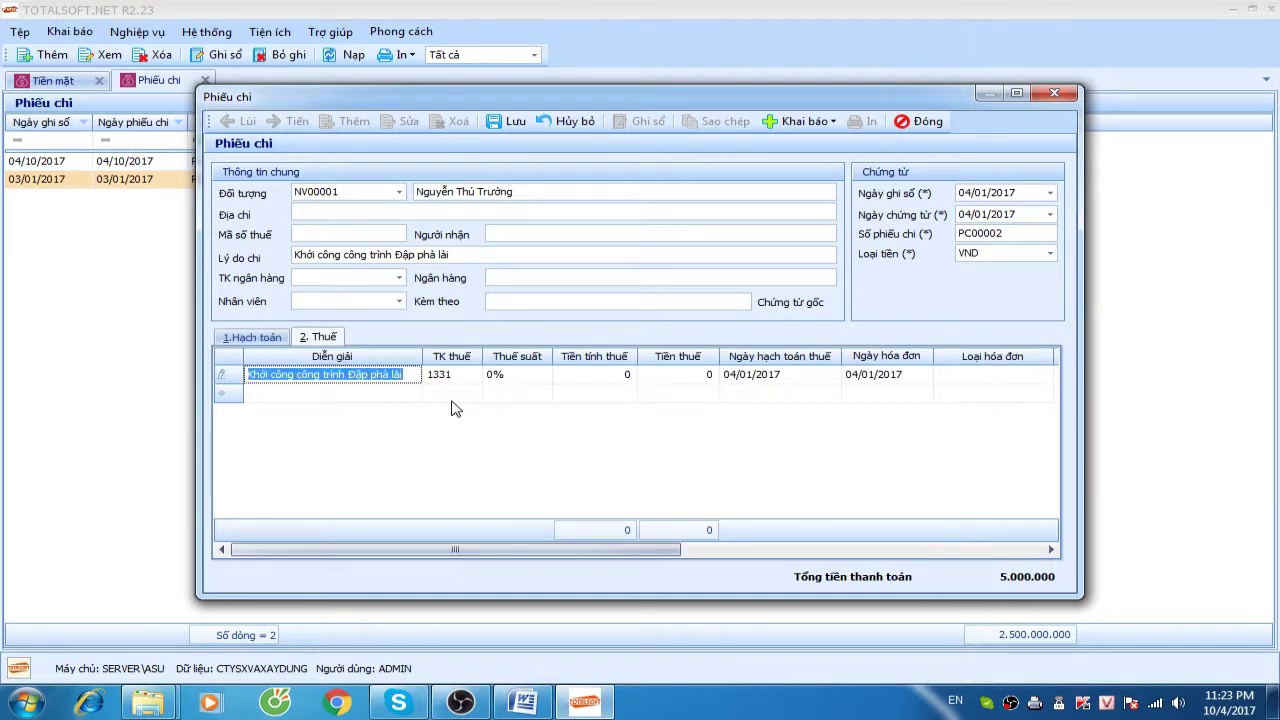
pyautogui.press('Tab')
pyautogui.press('Tab')
pyautogui.write('10')
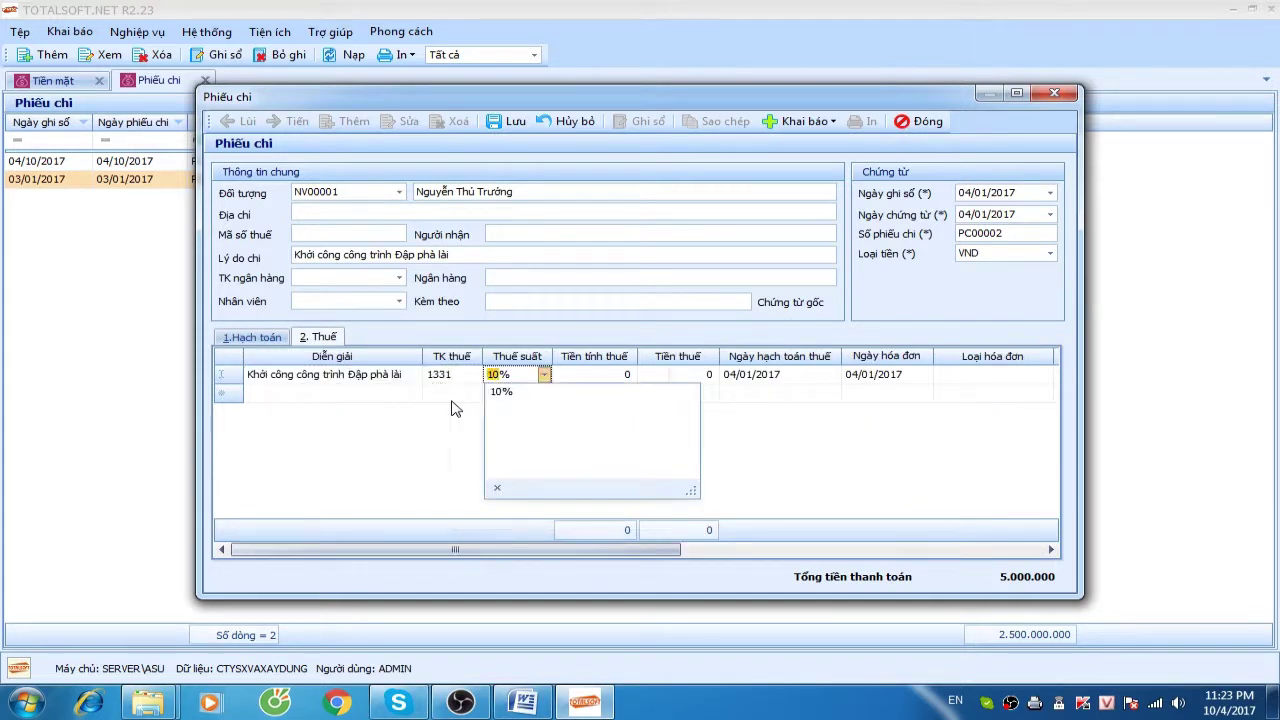
pyautogui.press('Return')
pyautogui.press('Tab')
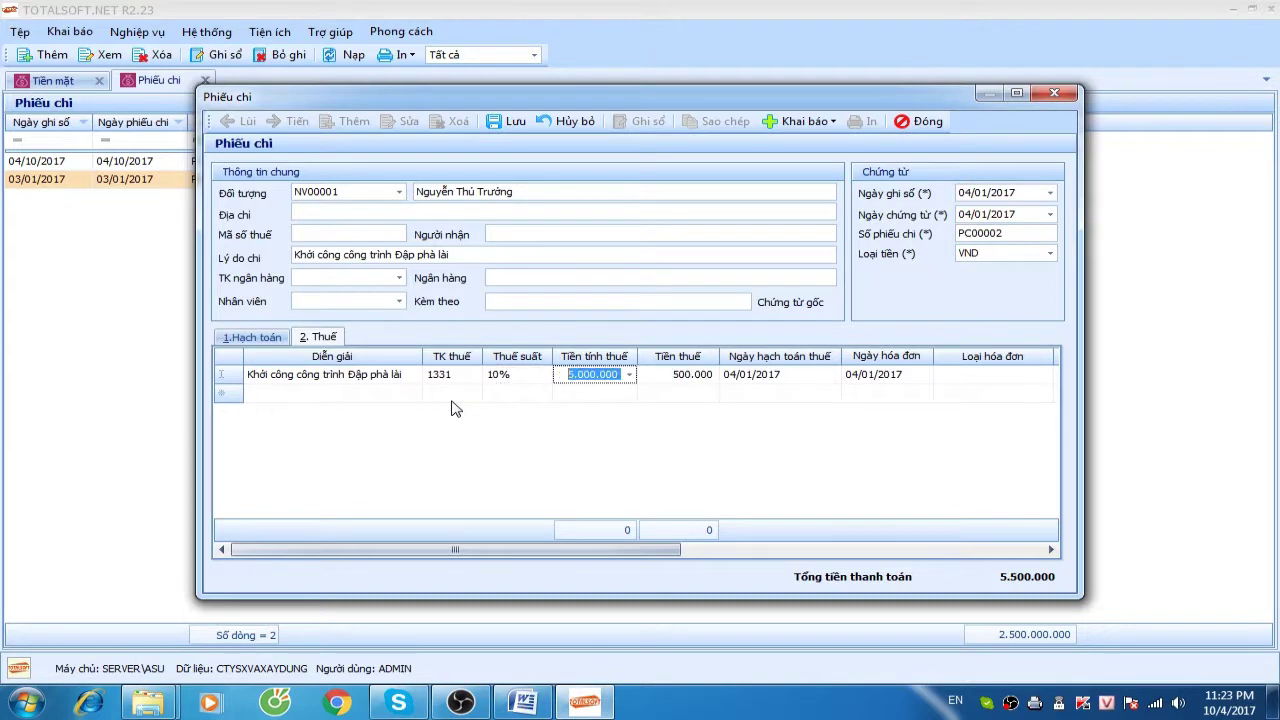
pyautogui.write('2000000')
pyautogui.press('Tab')
pyautogui.press('Tab')
pyautogui.press('Tab')
pyautogui.press('Tab')
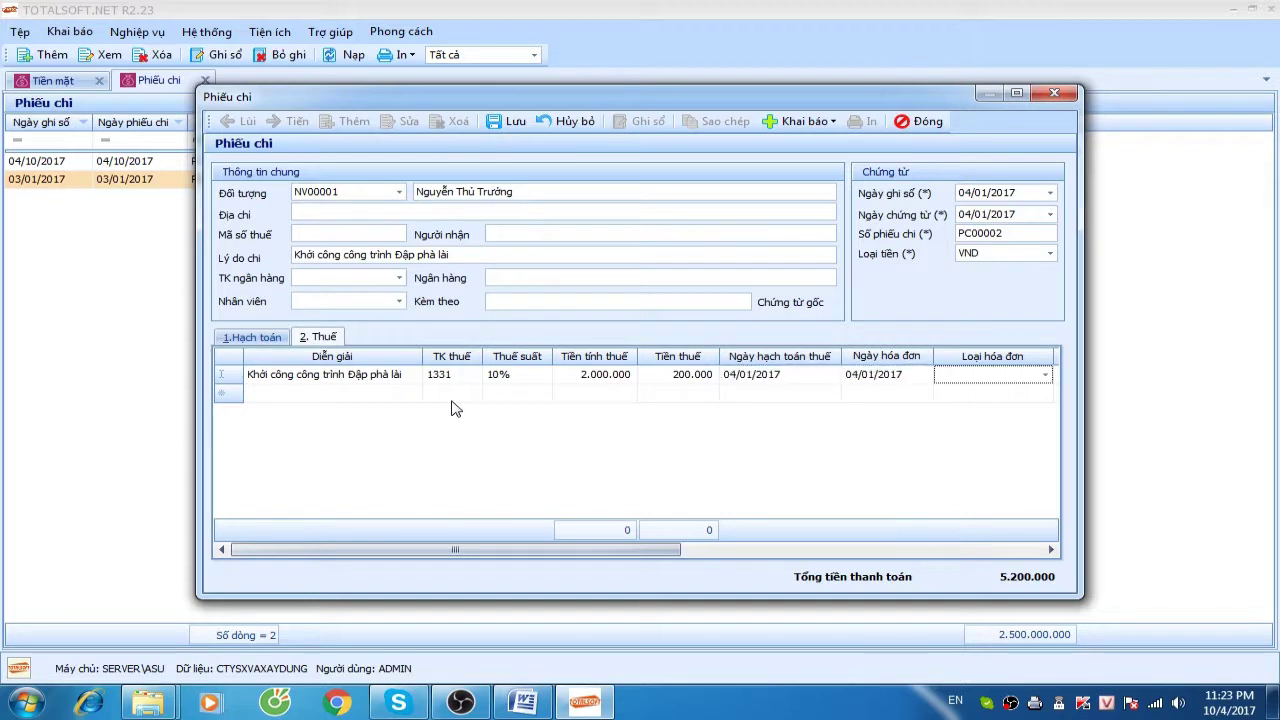
# Mark the invoice as Hóa đơn GTGT with invoice number 0124454
pyautogui.click(1046, 375)
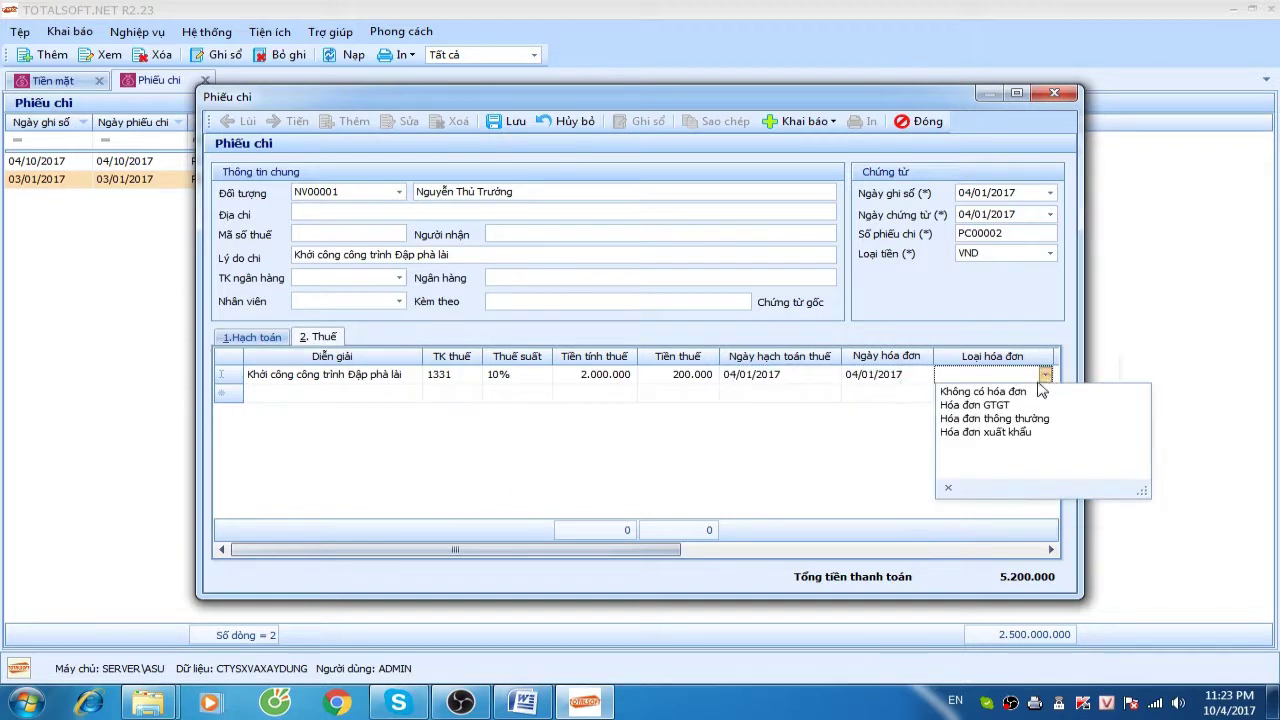
pyautogui.click(1016, 408)
pyautogui.press('Tab')
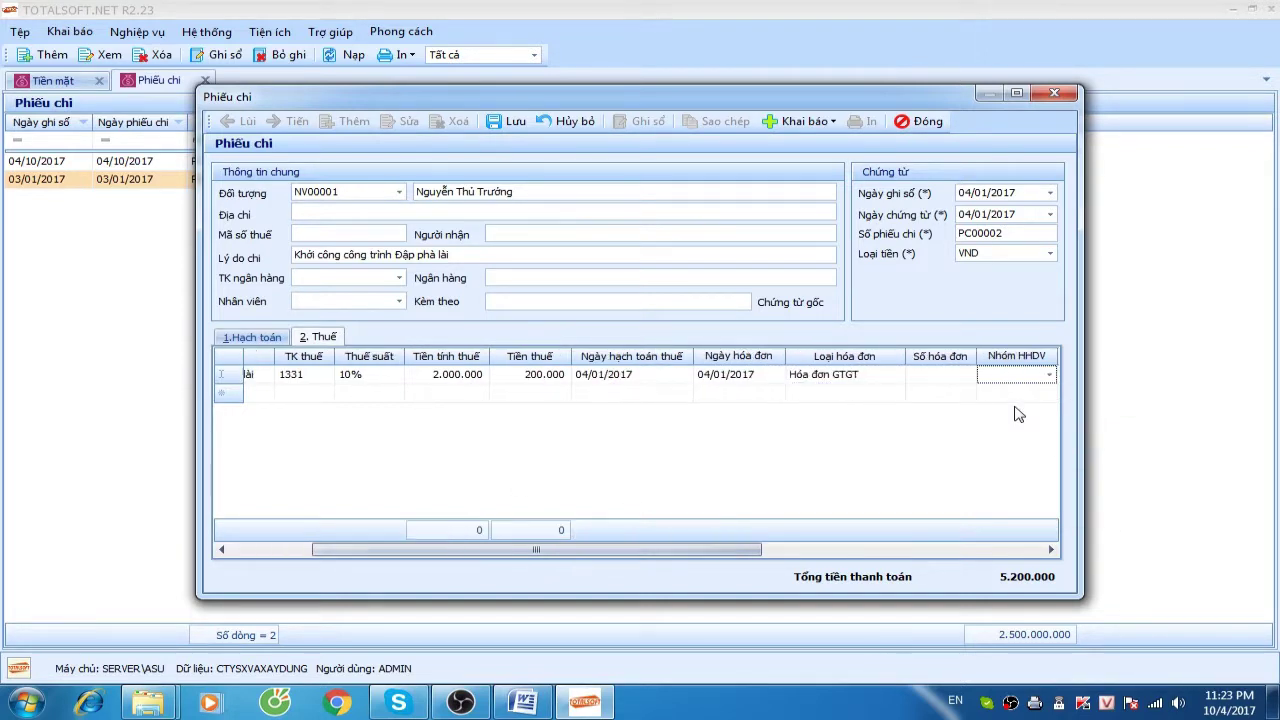
pyautogui.click(950, 378)
pyautogui.write('0124454')
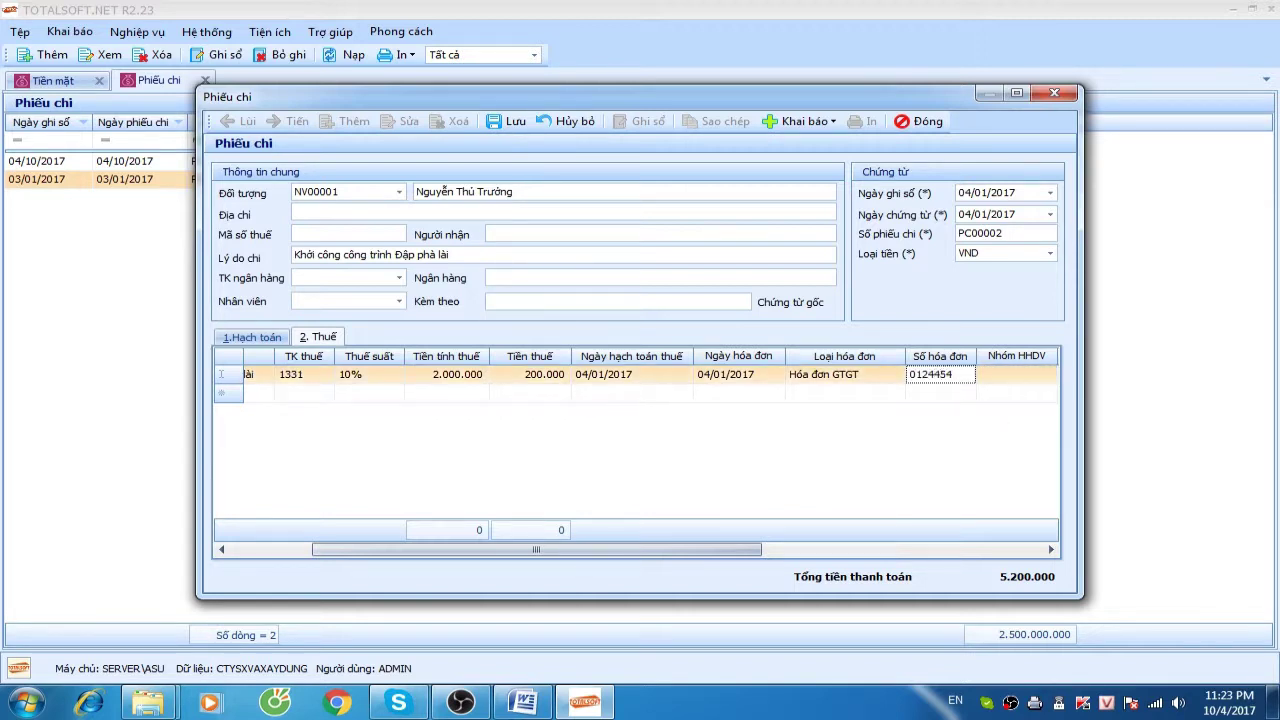
pyautogui.press('Tab')
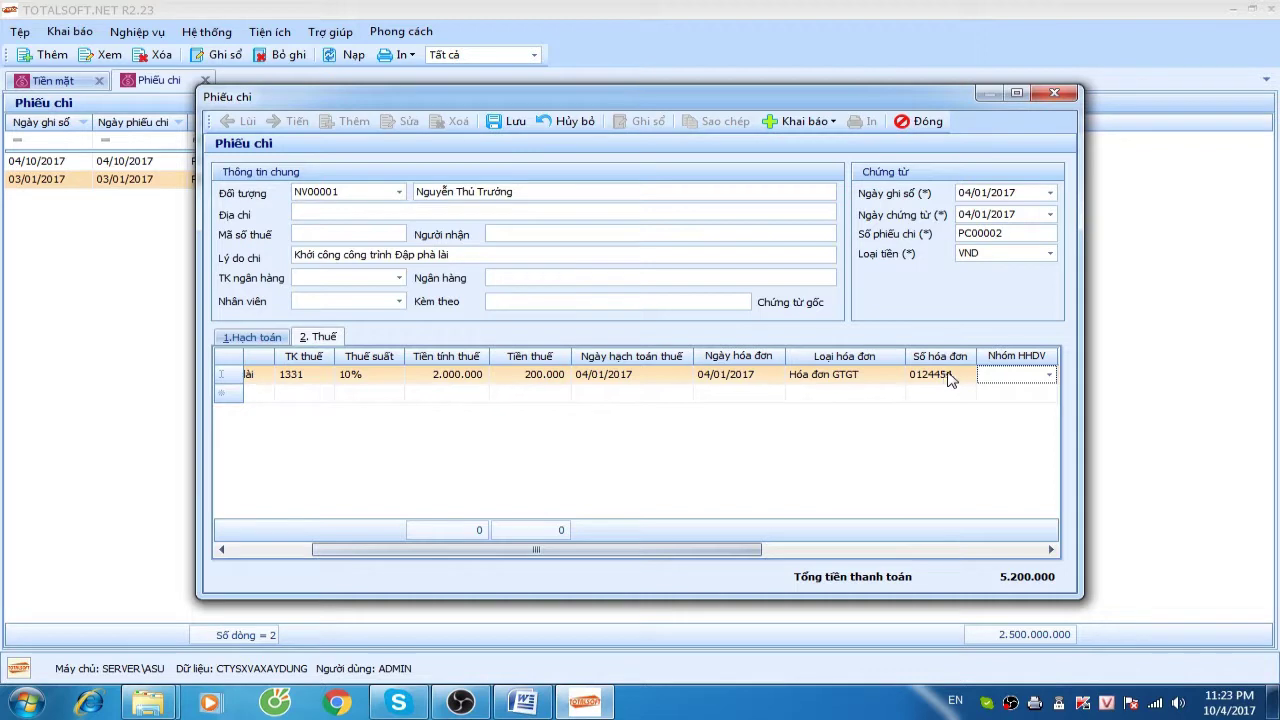
# Assign goods-and-services group 1, counterparty ĐT00002, and the supplier's tax code
pyautogui.click(1016, 378)
pyautogui.click(1007, 418)
pyautogui.press('Tab')
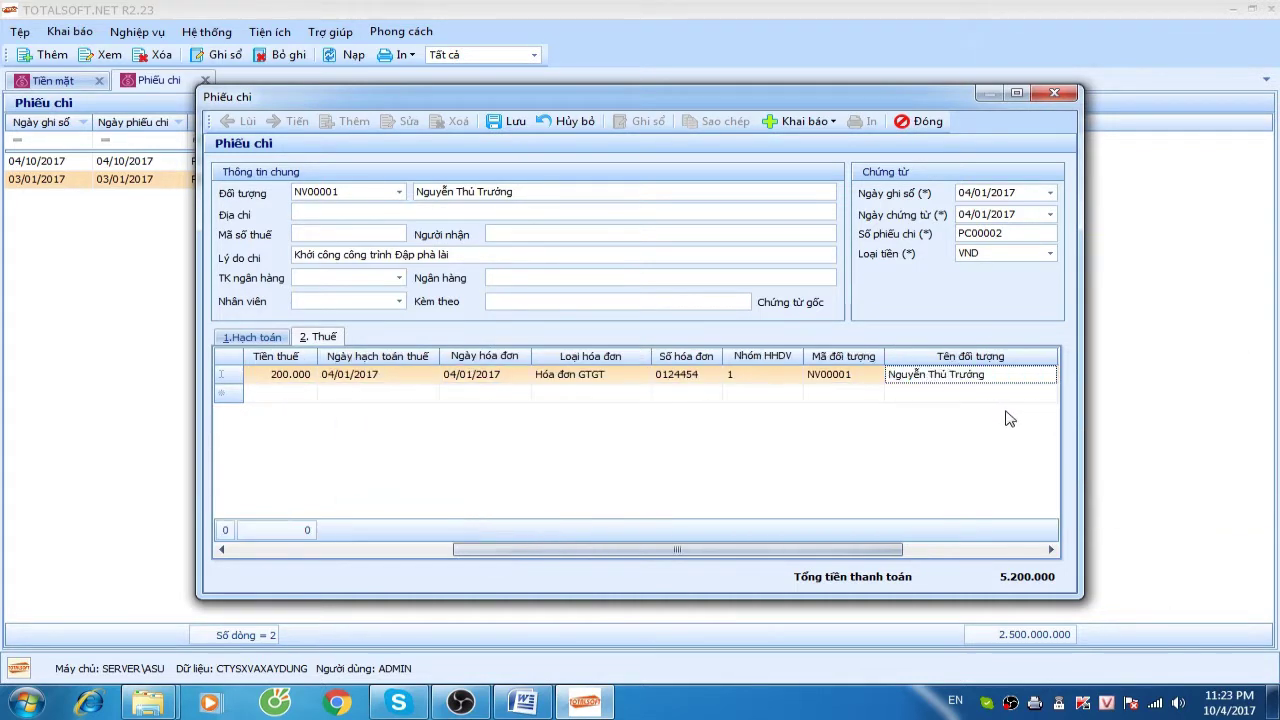
pyautogui.press('Tab')
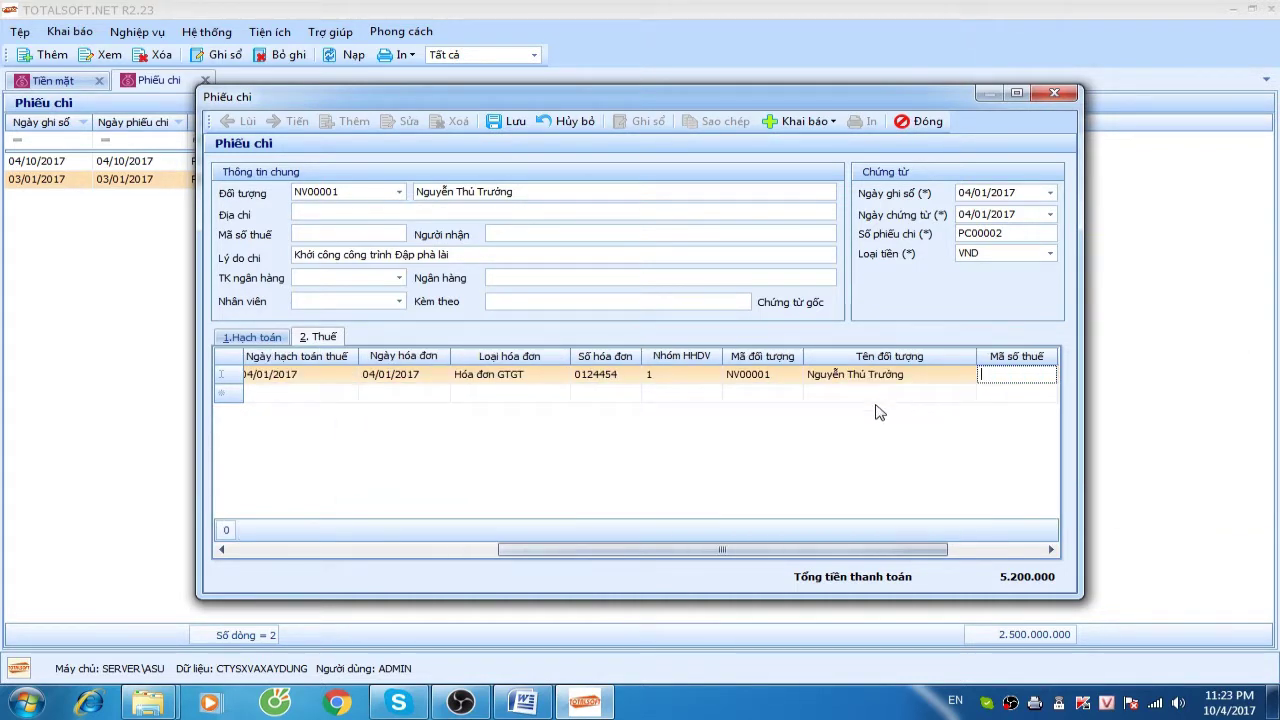
pyautogui.click(782, 375)
pyautogui.click(796, 376)
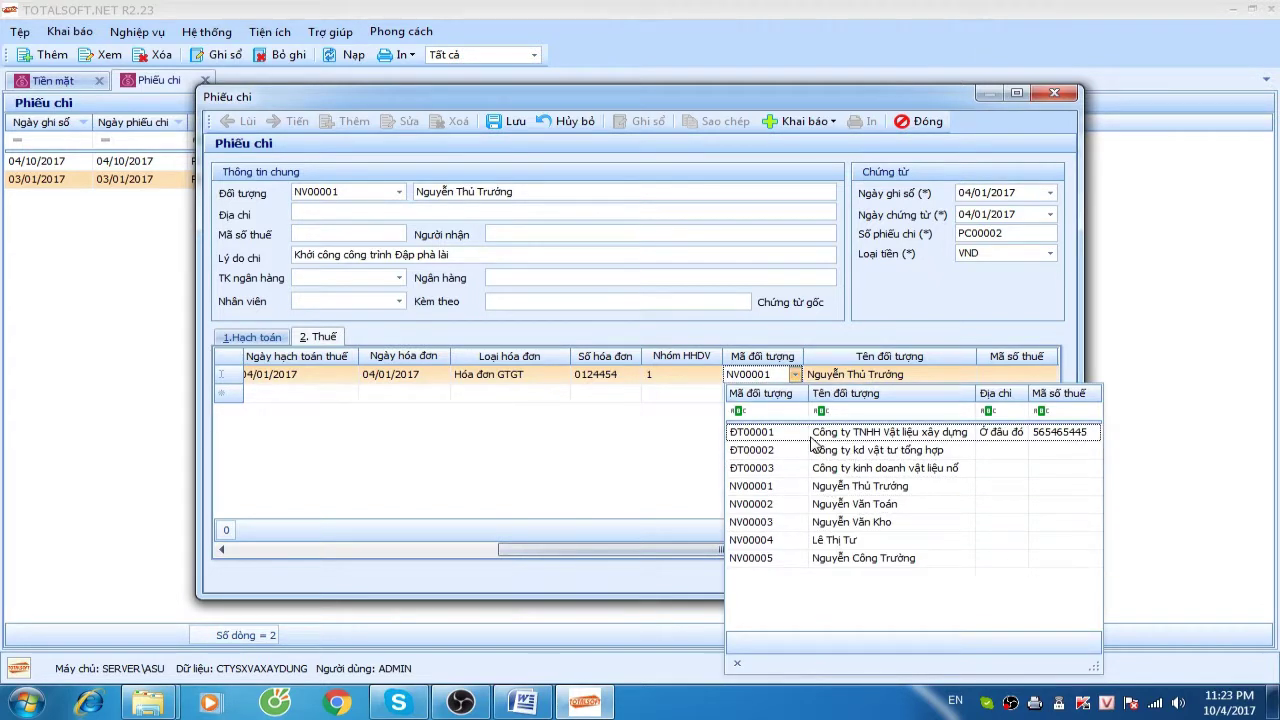
pyautogui.click(808, 454)
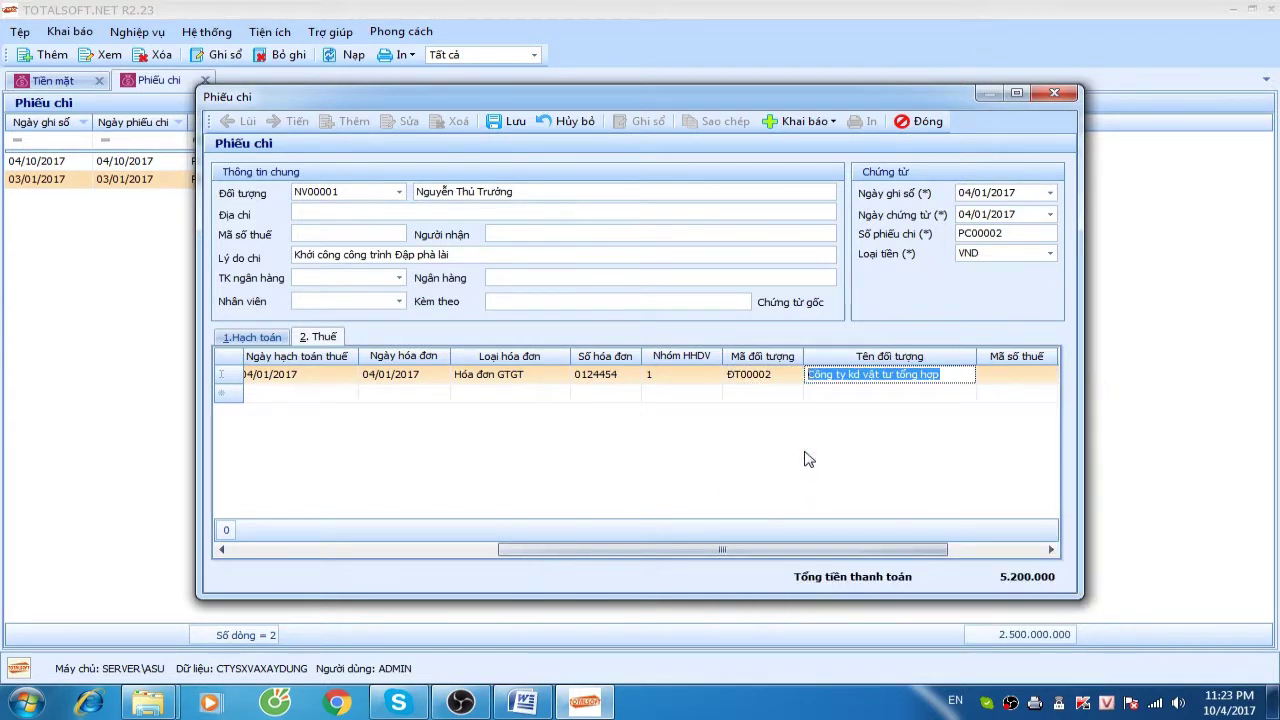
pyautogui.press('Tab')
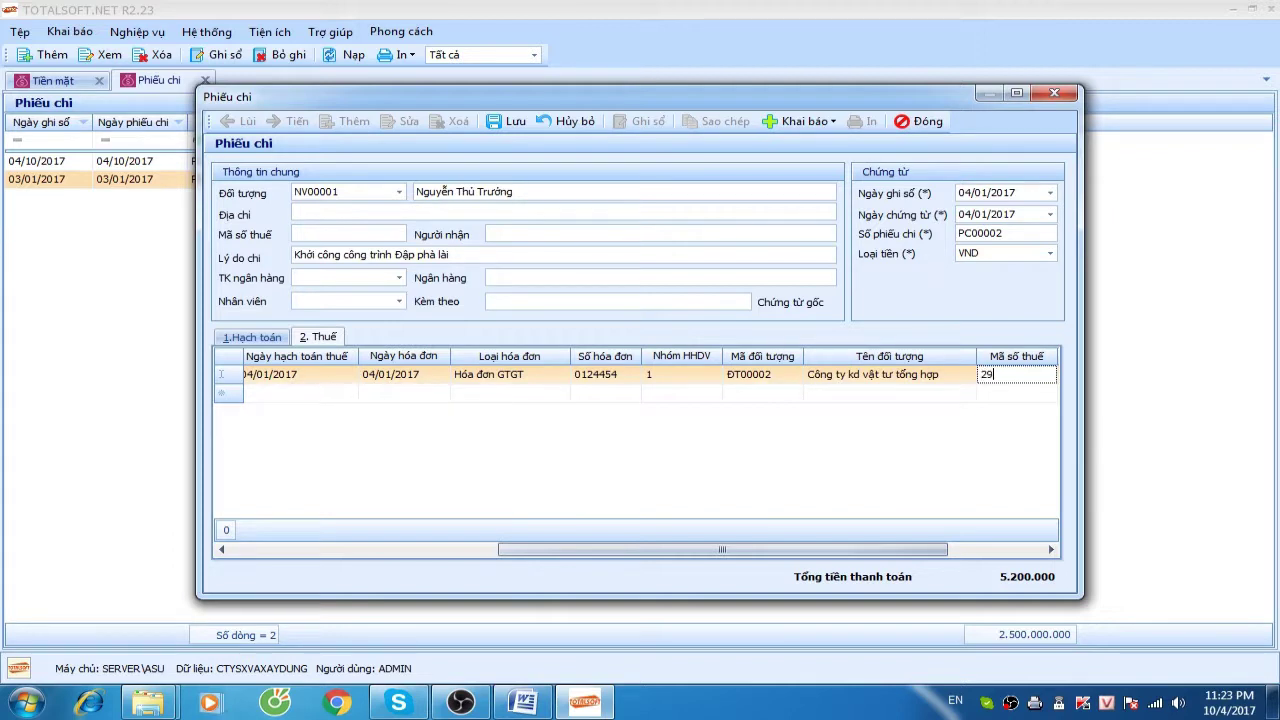
pyautogui.press('Tab')
pyautogui.press('Tab')
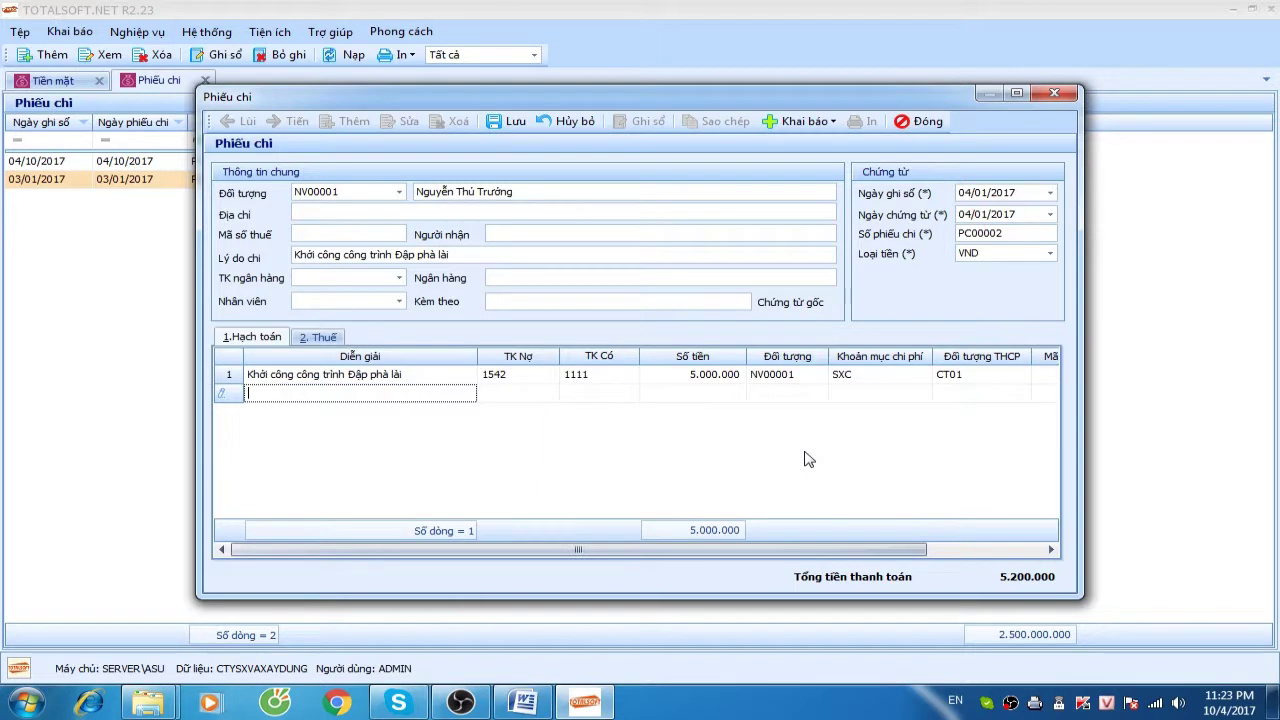
# Save PC00002, print-preview it with template 02-TT, check export formats, then close the preview
pyautogui.click(510, 122)
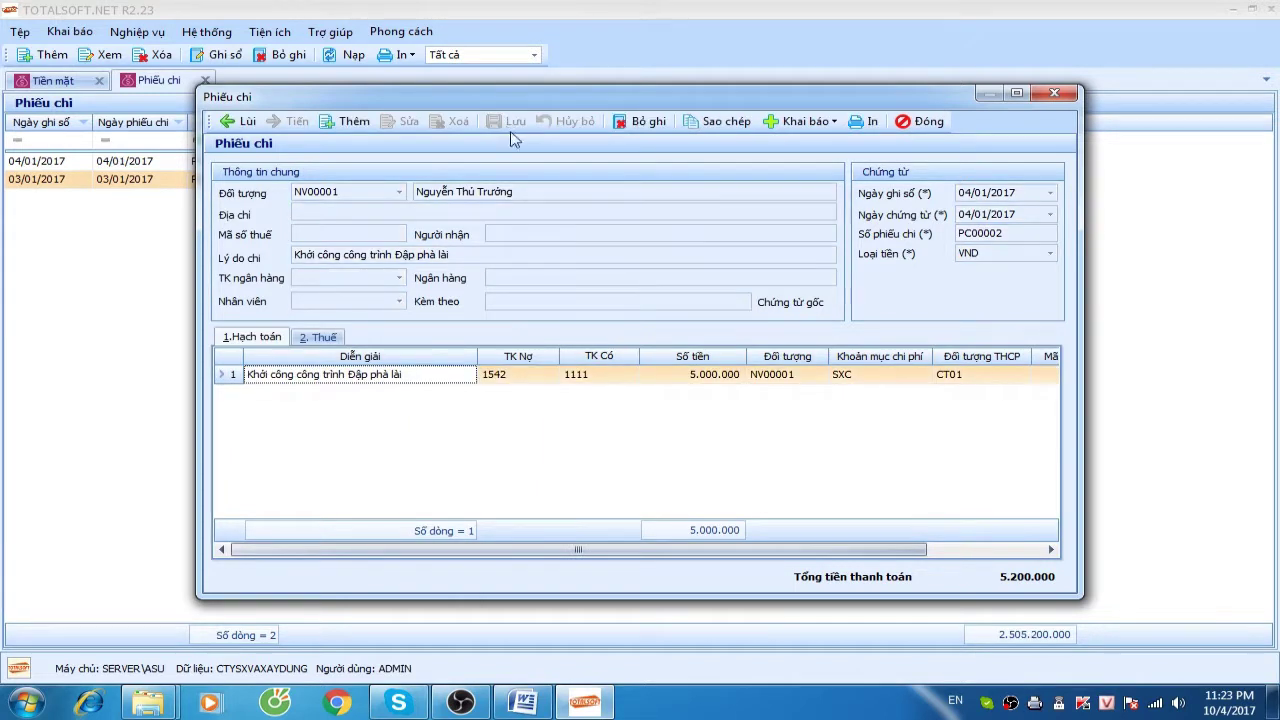
pyautogui.click(858, 121)
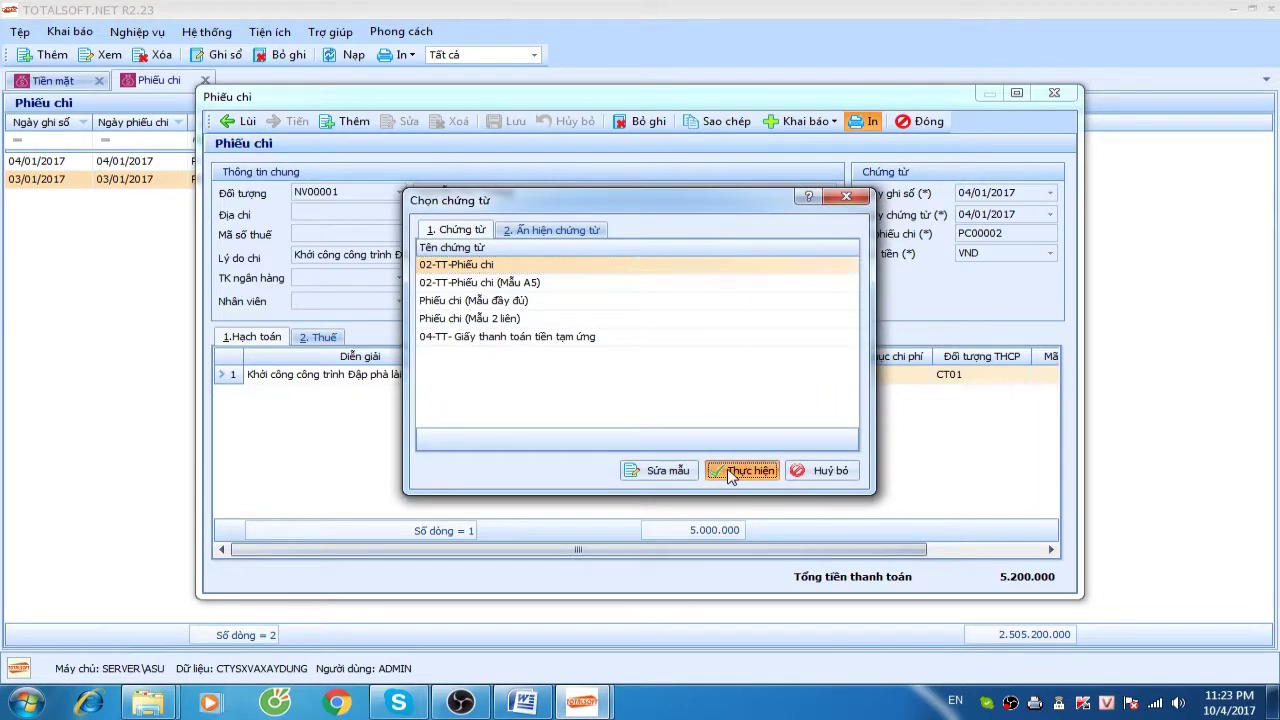
pyautogui.click(733, 468)
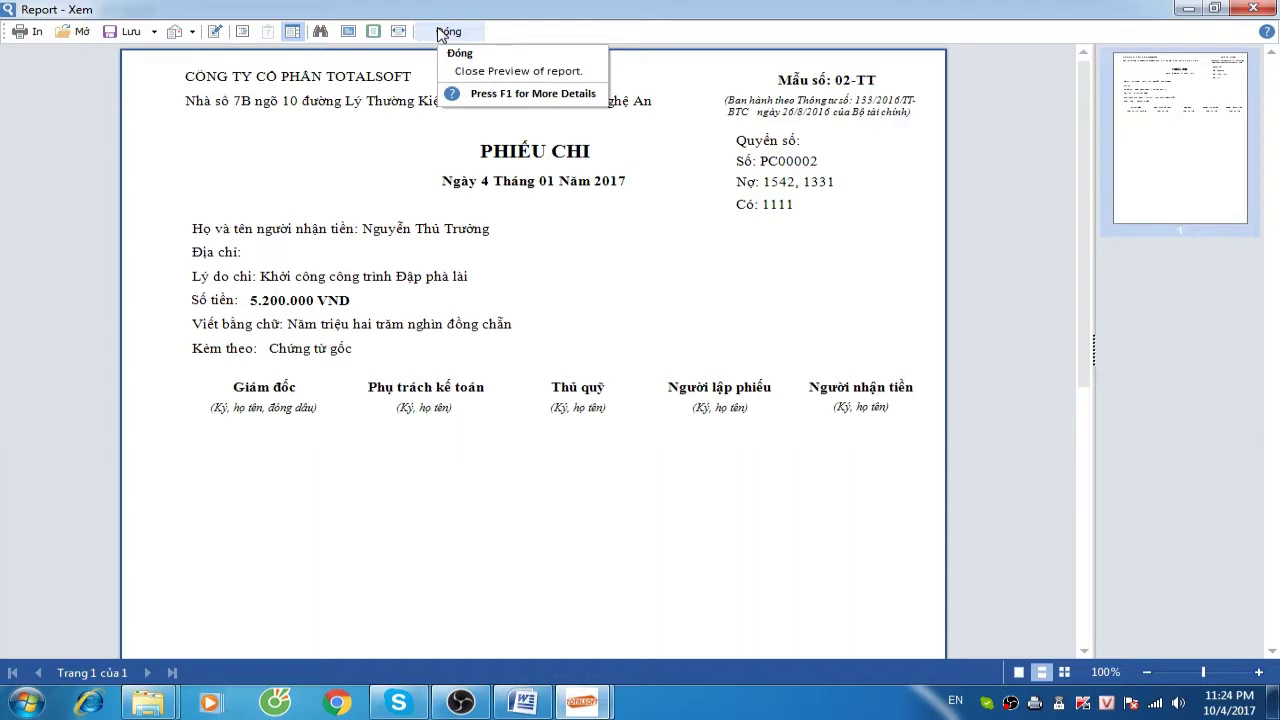
pyautogui.click(131, 31)
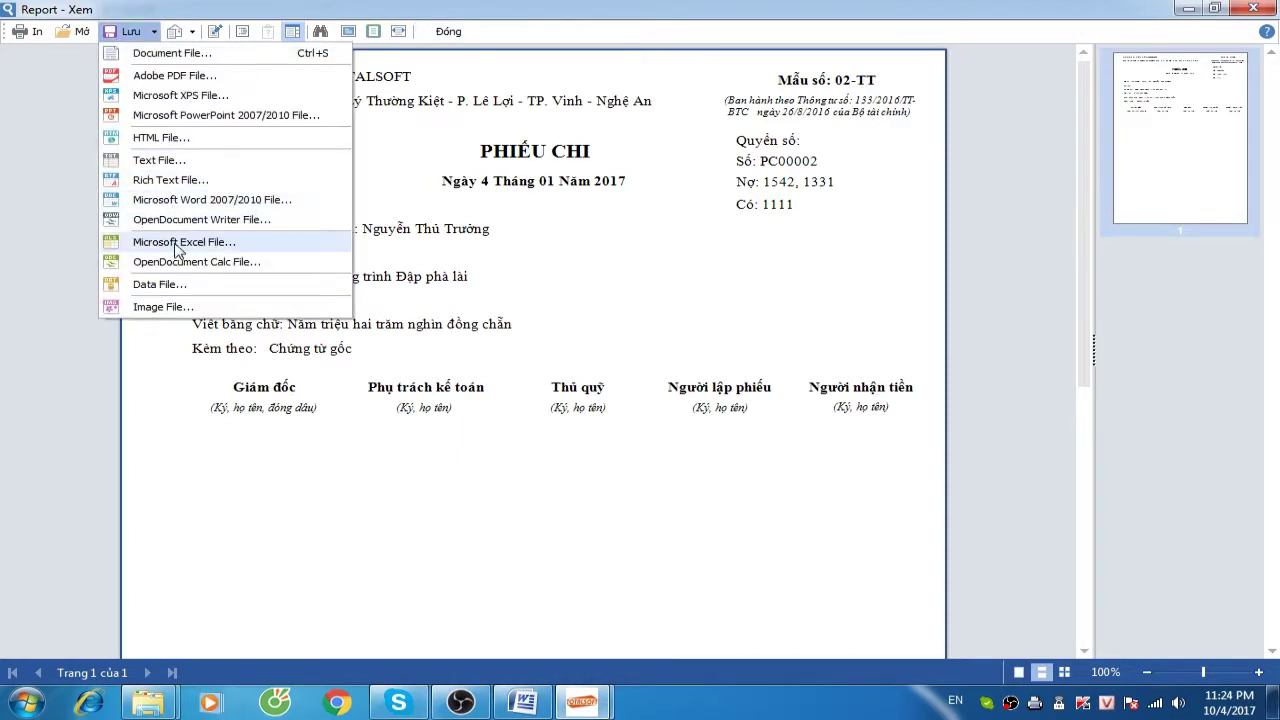
pyautogui.click(455, 33)
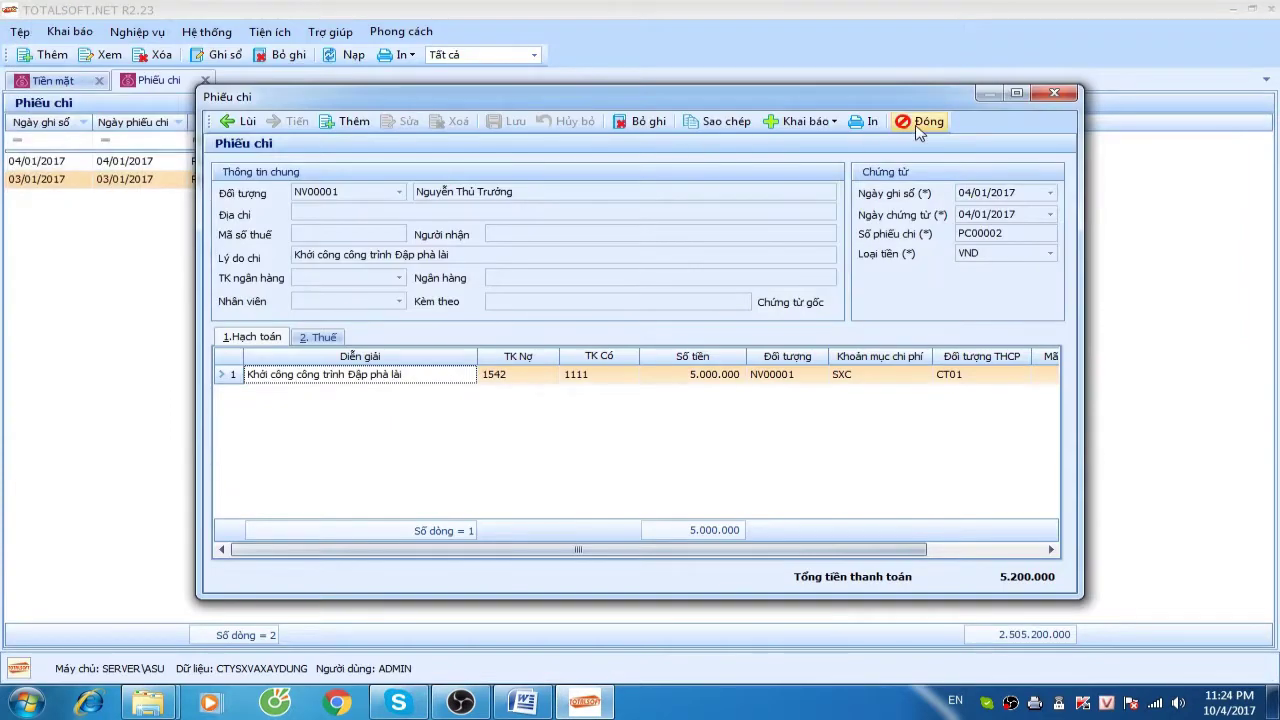
# Start a new payment voucher to ĐT00001 with reason 'Thanh toán tiền mua phụ gia'
pyautogui.click(918, 126)
pyautogui.rightClick(247, 224)
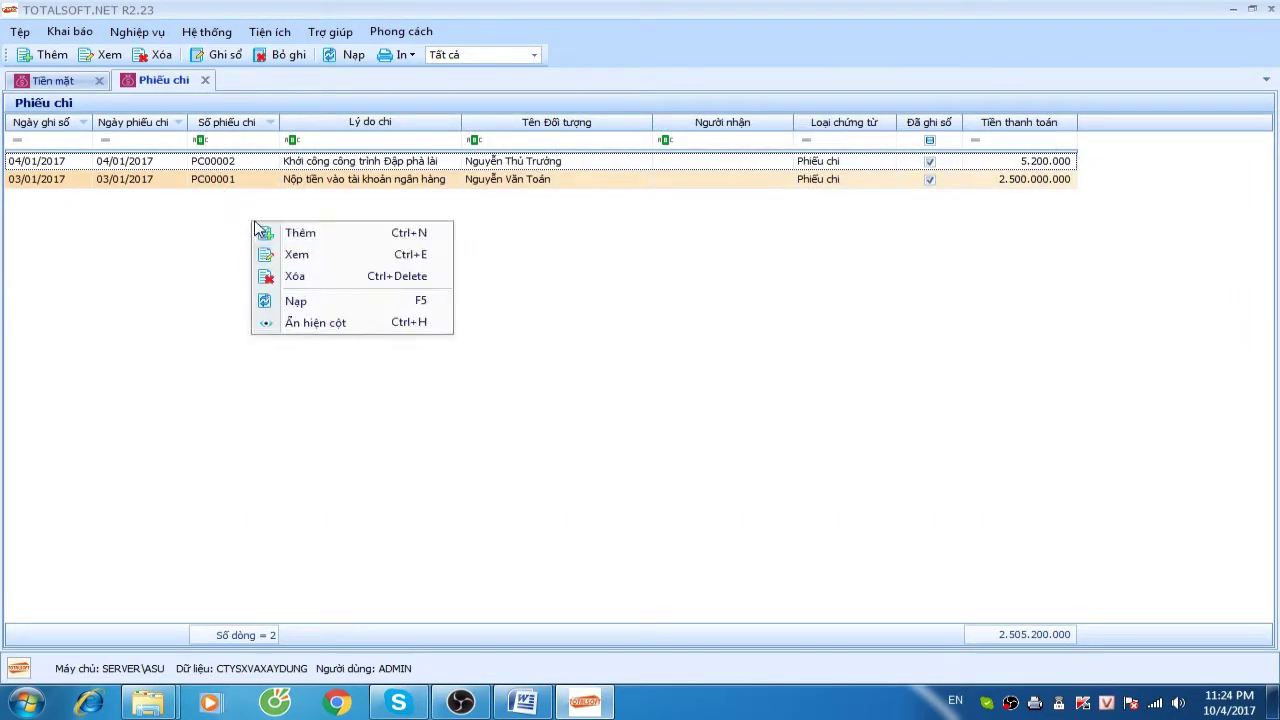
pyautogui.click(328, 240)
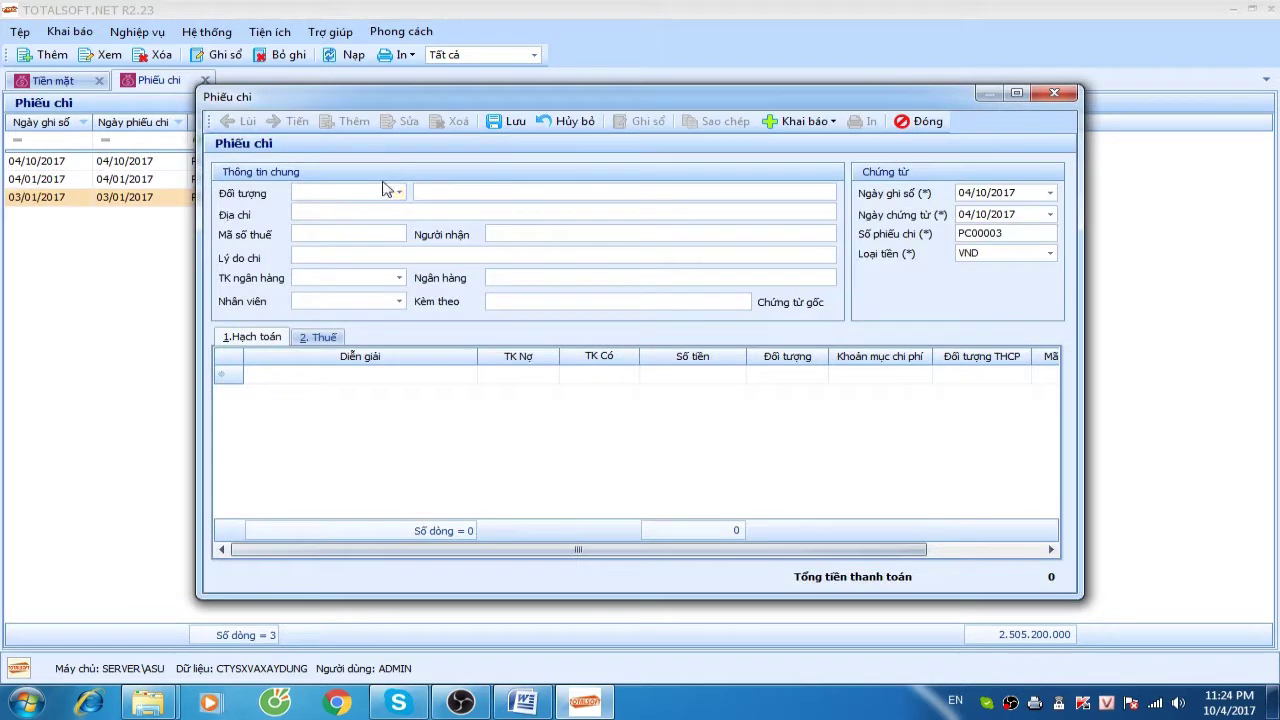
pyautogui.click(399, 192)
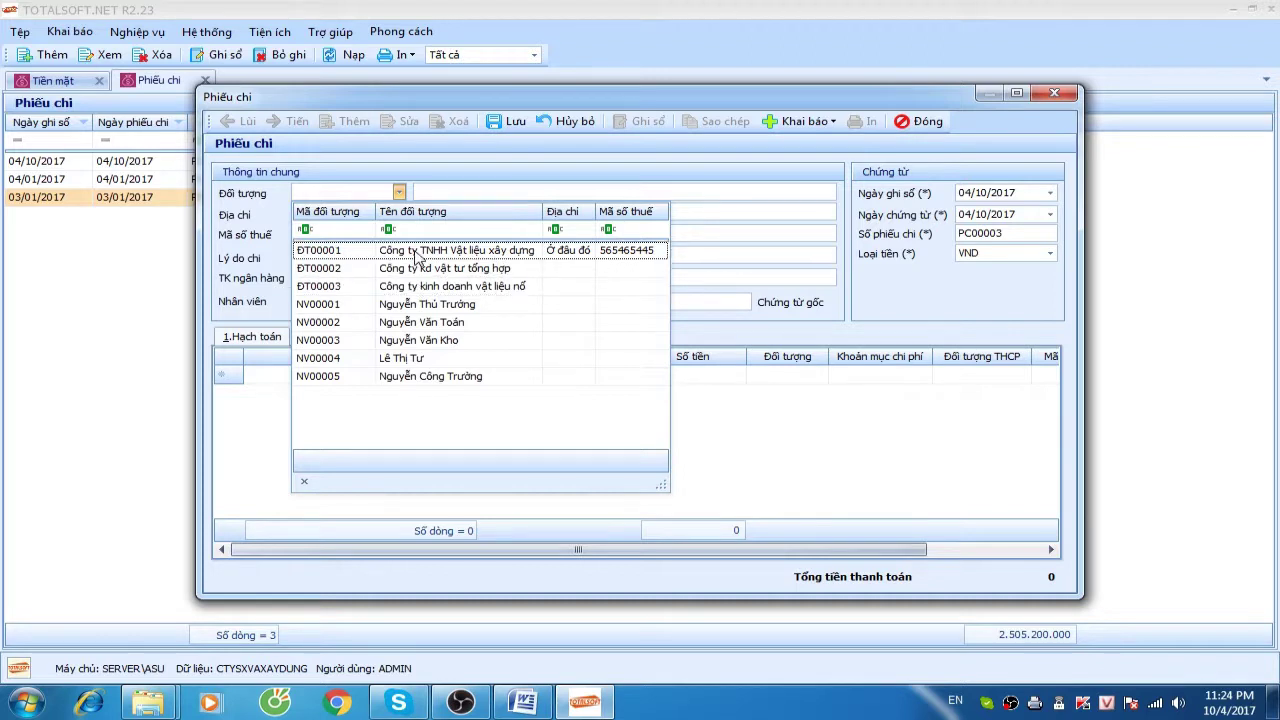
pyautogui.click(416, 254)
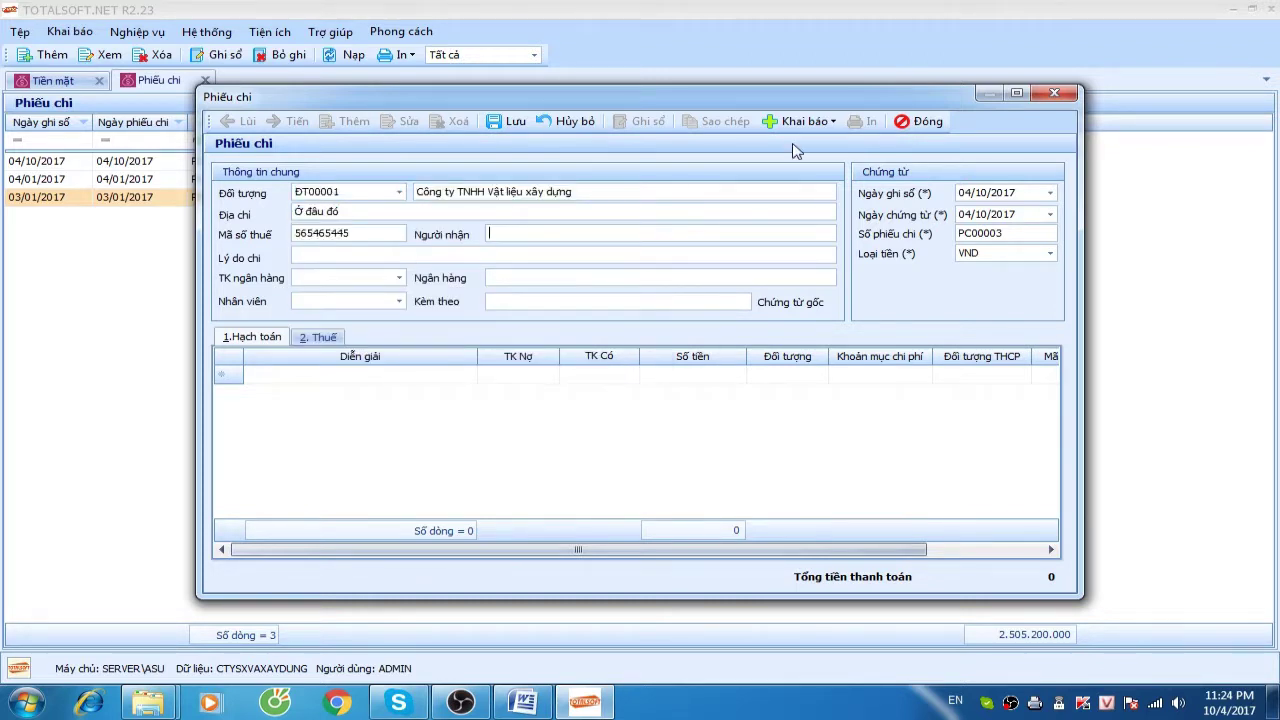
pyautogui.write('Thanh toán tiền mua phụ gia')
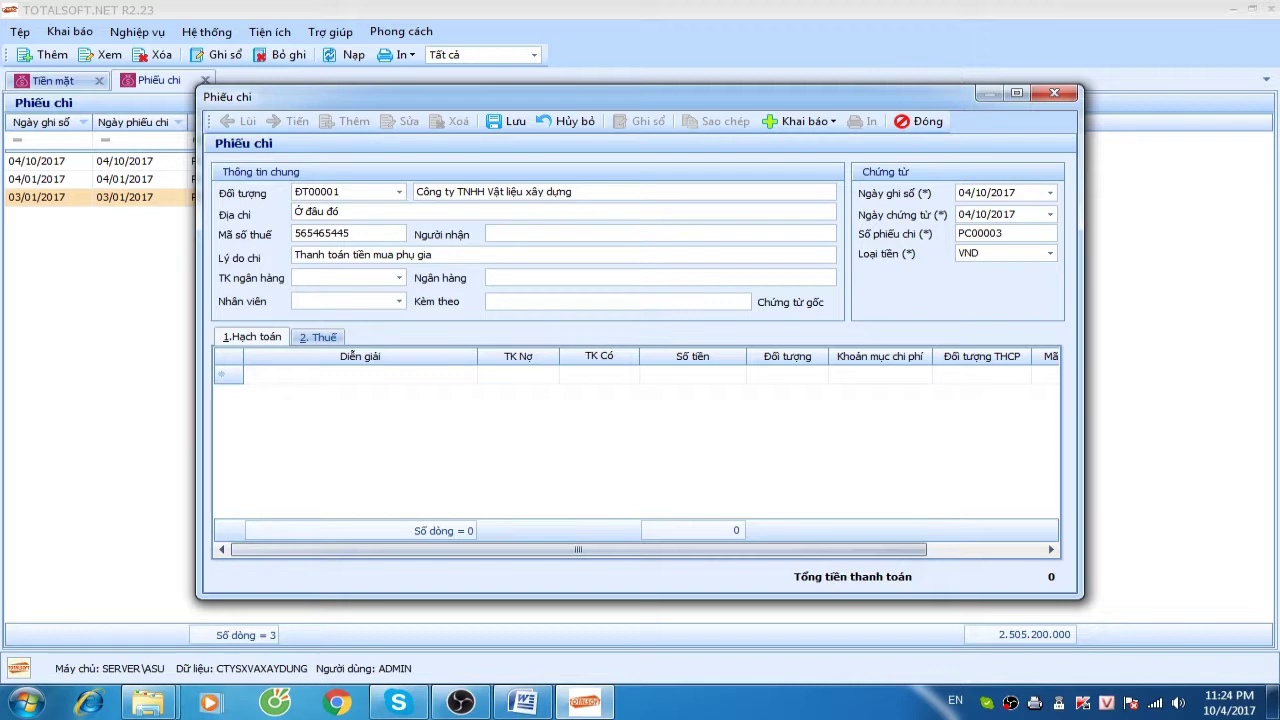
# Date it 05/01/2017, debit 331 for 15.000.000, then save and close the voucher
pyautogui.click(987, 214)
pyautogui.click(987, 192)
pyautogui.write('05012017')
pyautogui.press('Tab')
pyautogui.press('Tab')
pyautogui.press('Tab')
pyautogui.press('Tab')
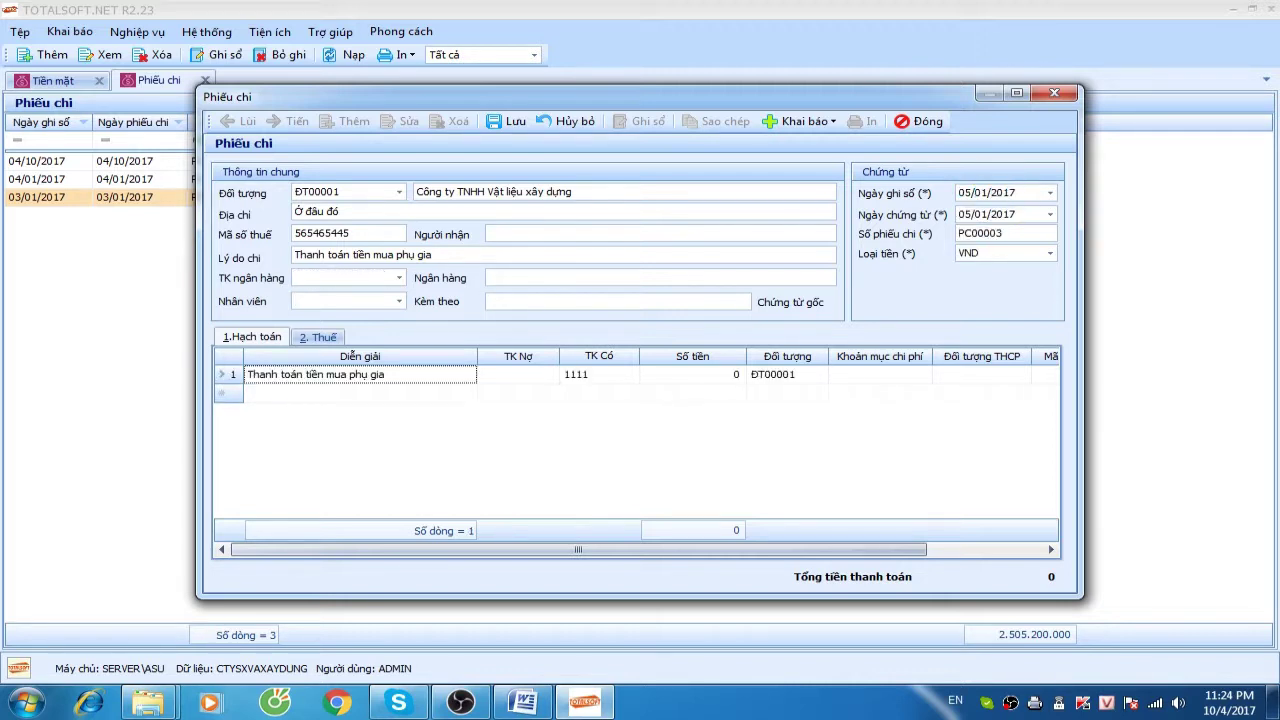
pyautogui.press('Tab')
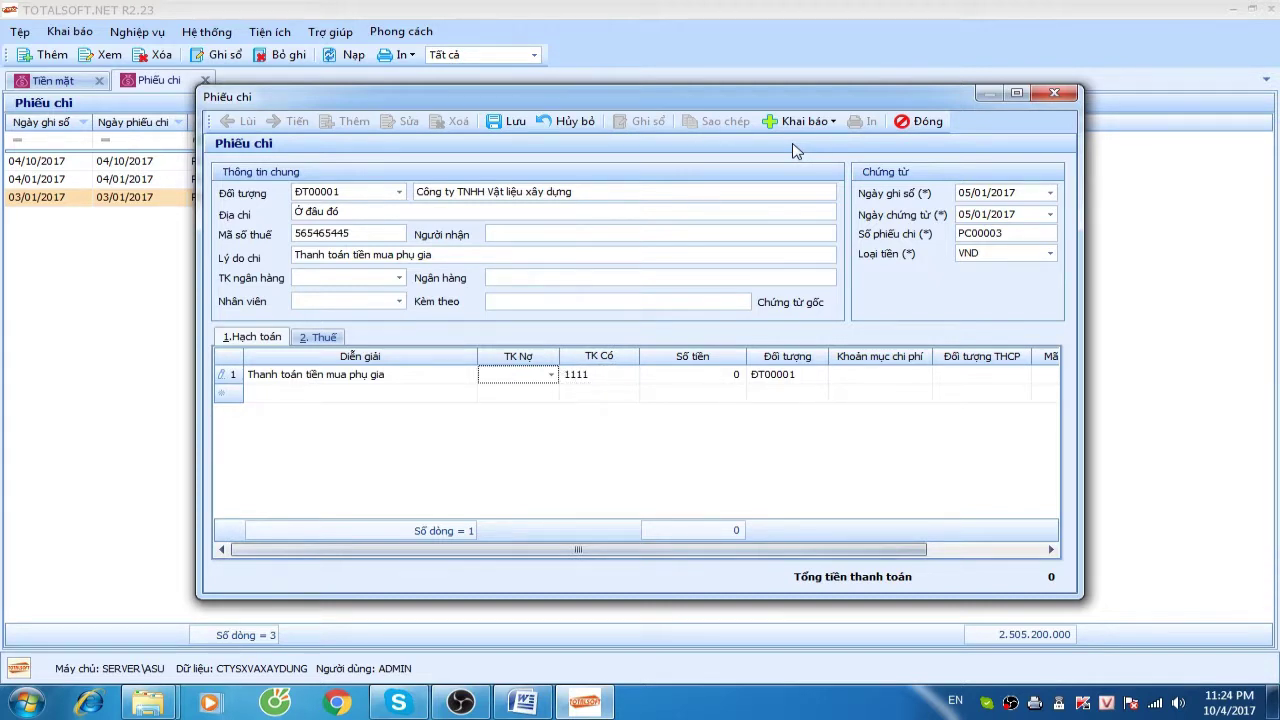
pyautogui.write('331')
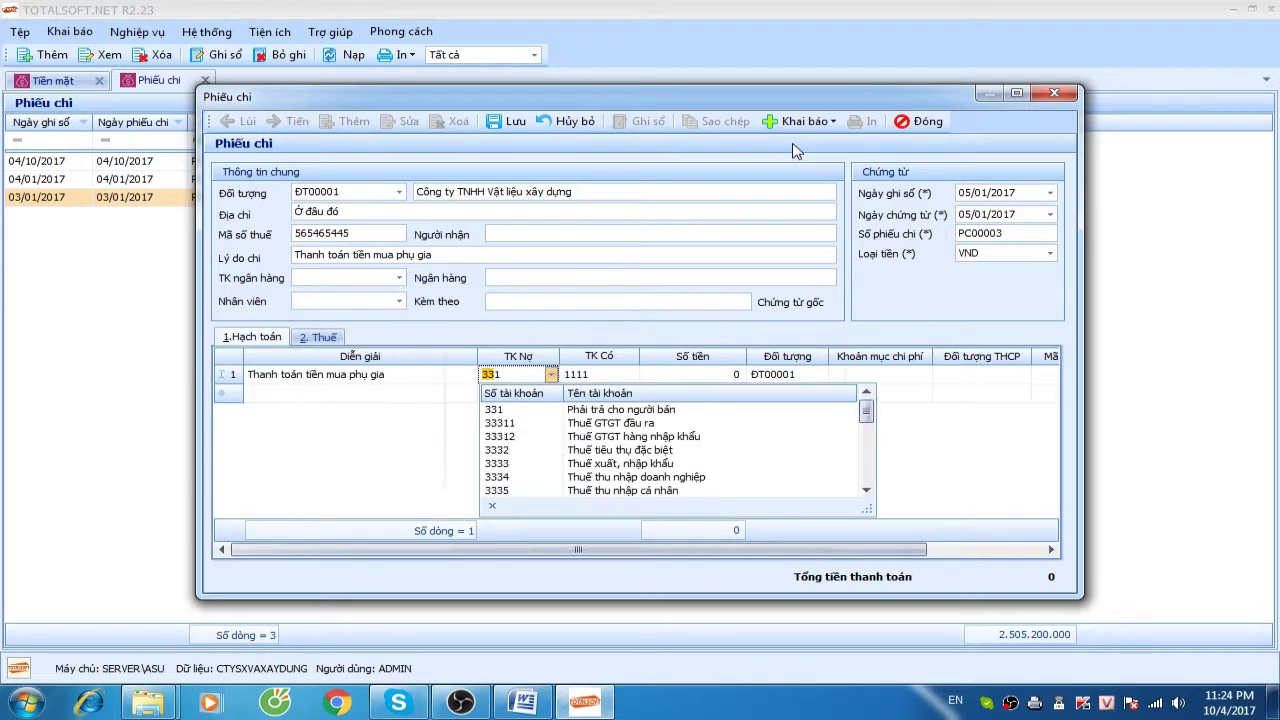
pyautogui.press('Tab')
pyautogui.write('15000000')
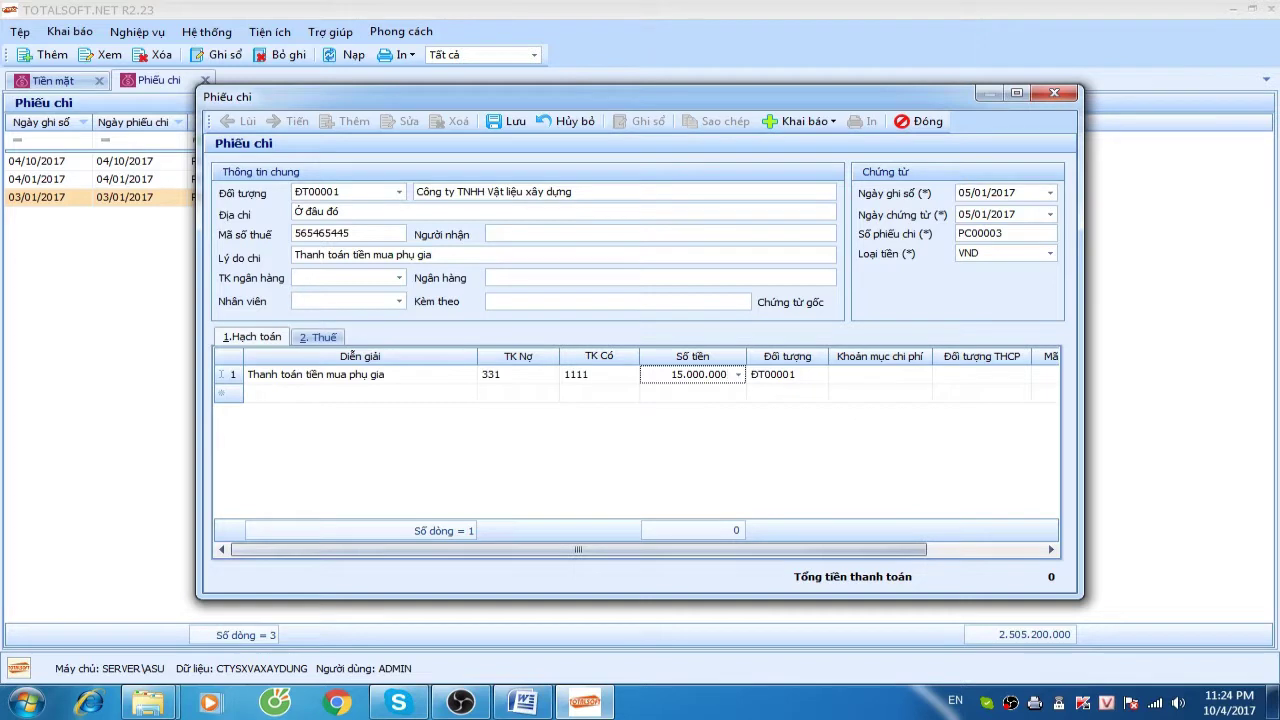
pyautogui.press('Tab')
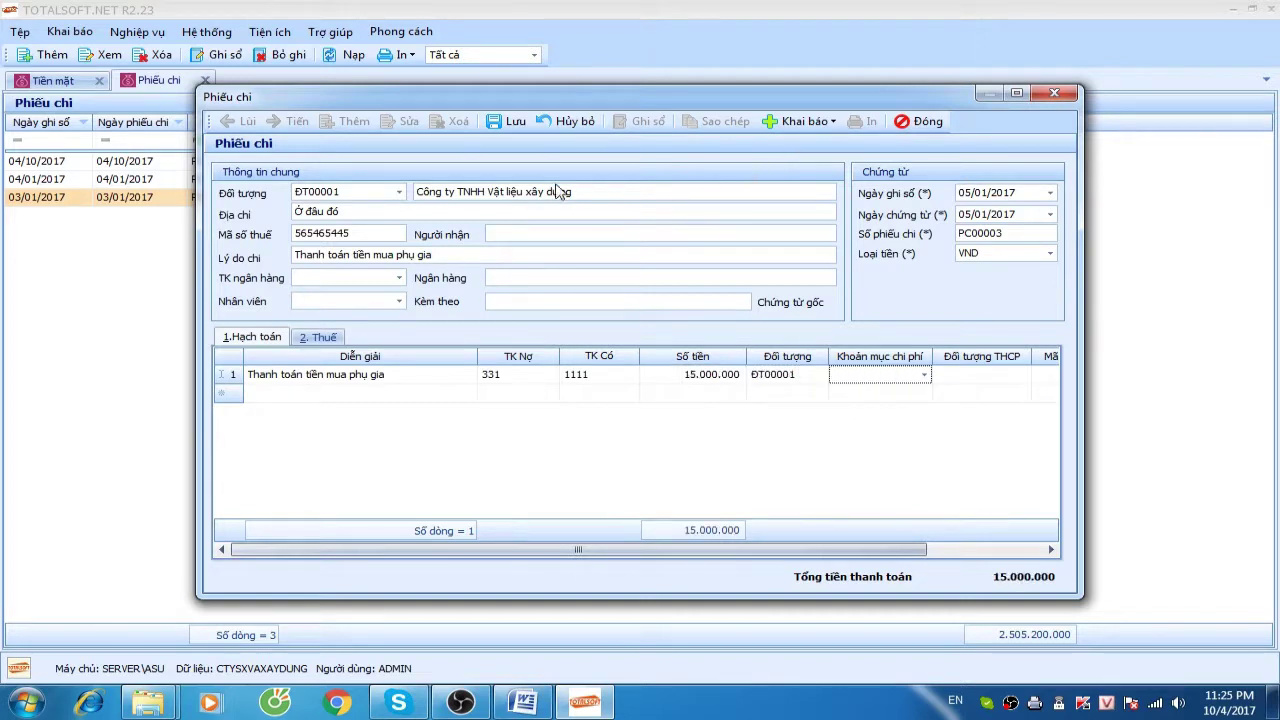
pyautogui.click(510, 121)
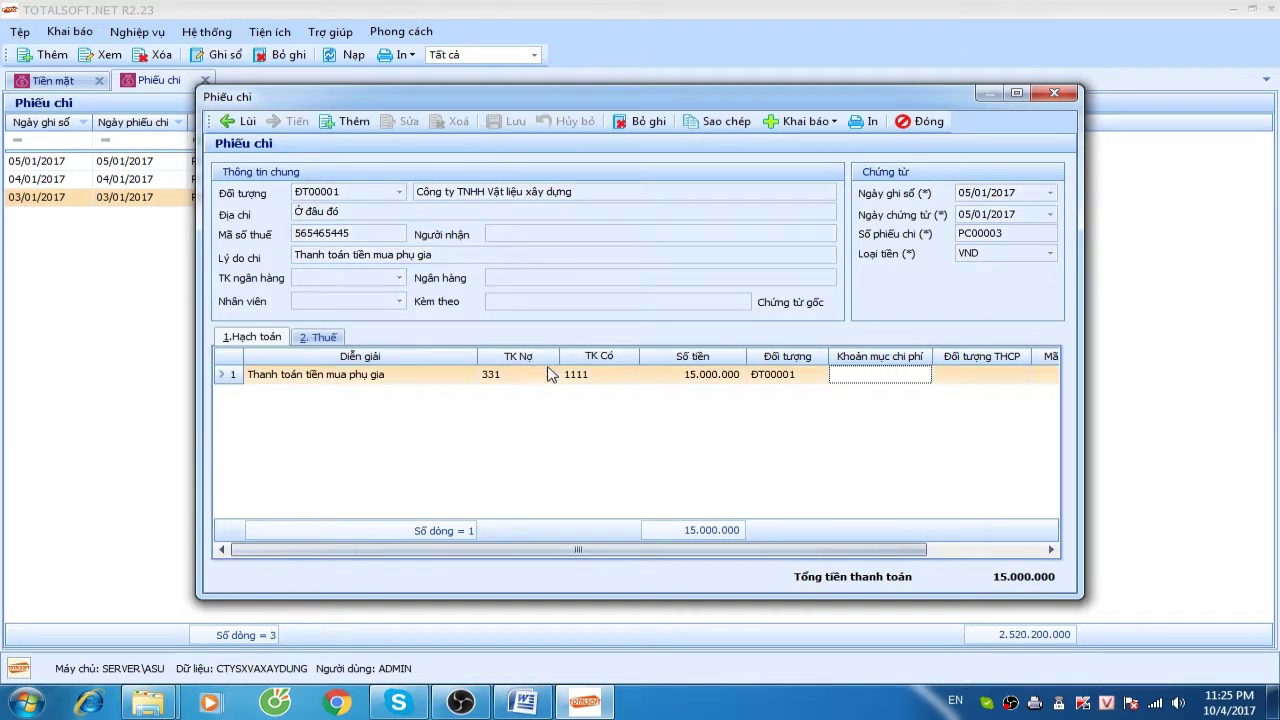
pyautogui.click(928, 124)
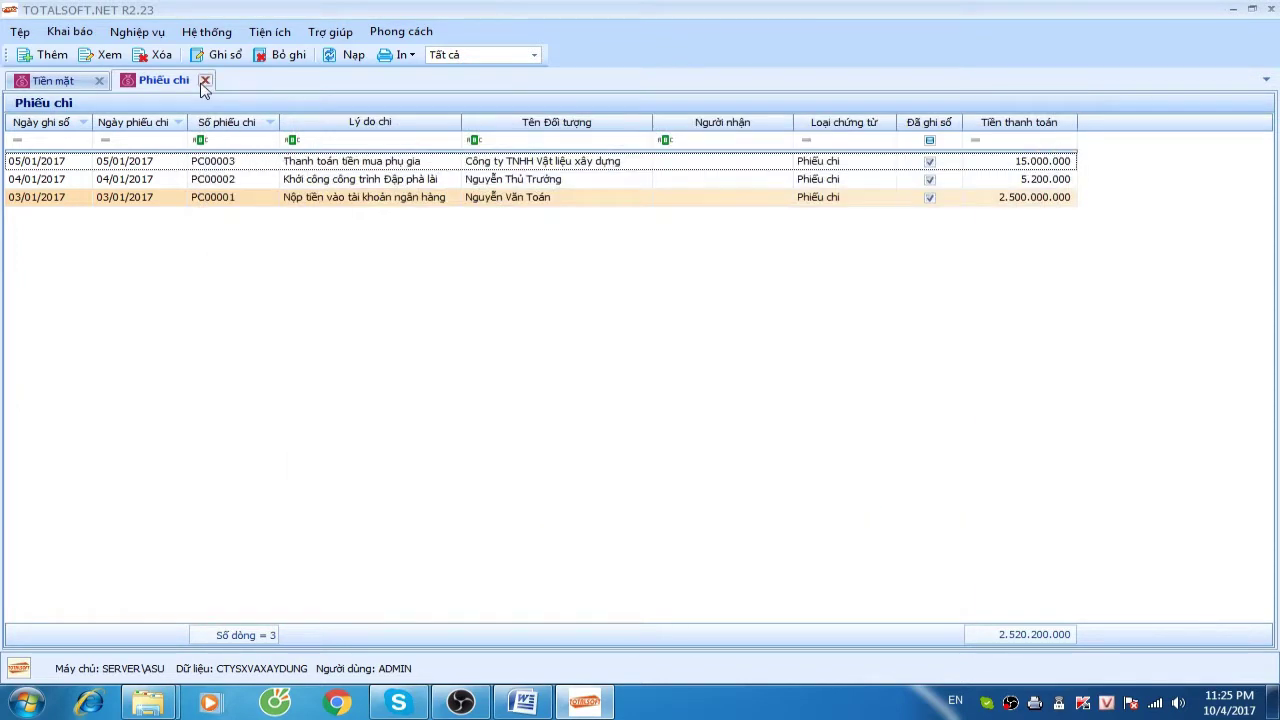
# Reopen the Phiếu chi list in the cash module and start another new payment voucher
pyautogui.click(205, 80)
pyautogui.click(99, 57)
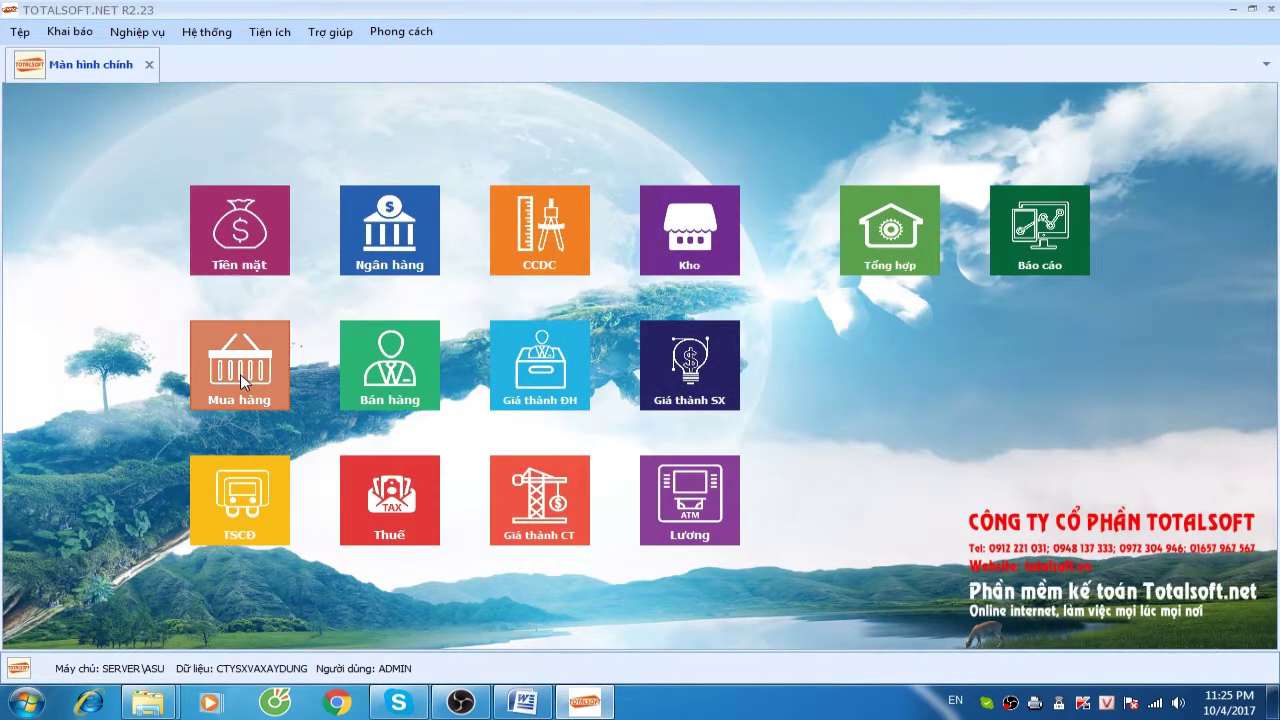
pyautogui.click(262, 232)
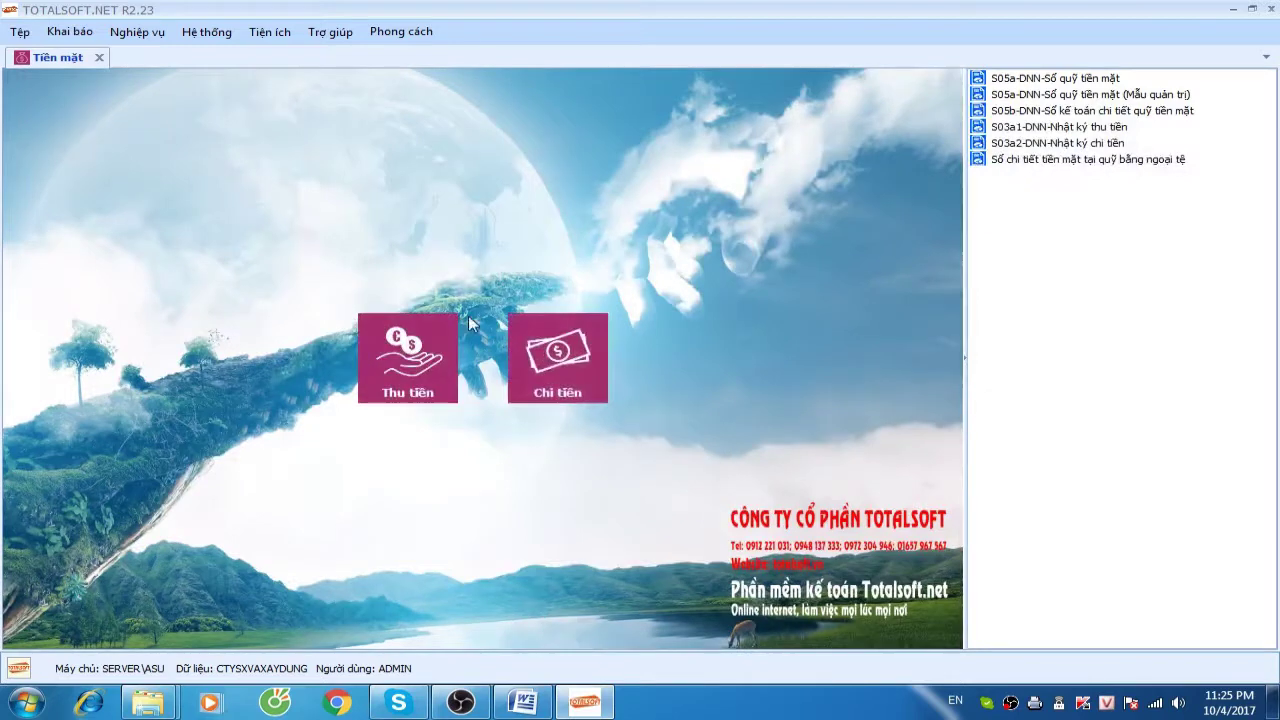
pyautogui.click(549, 357)
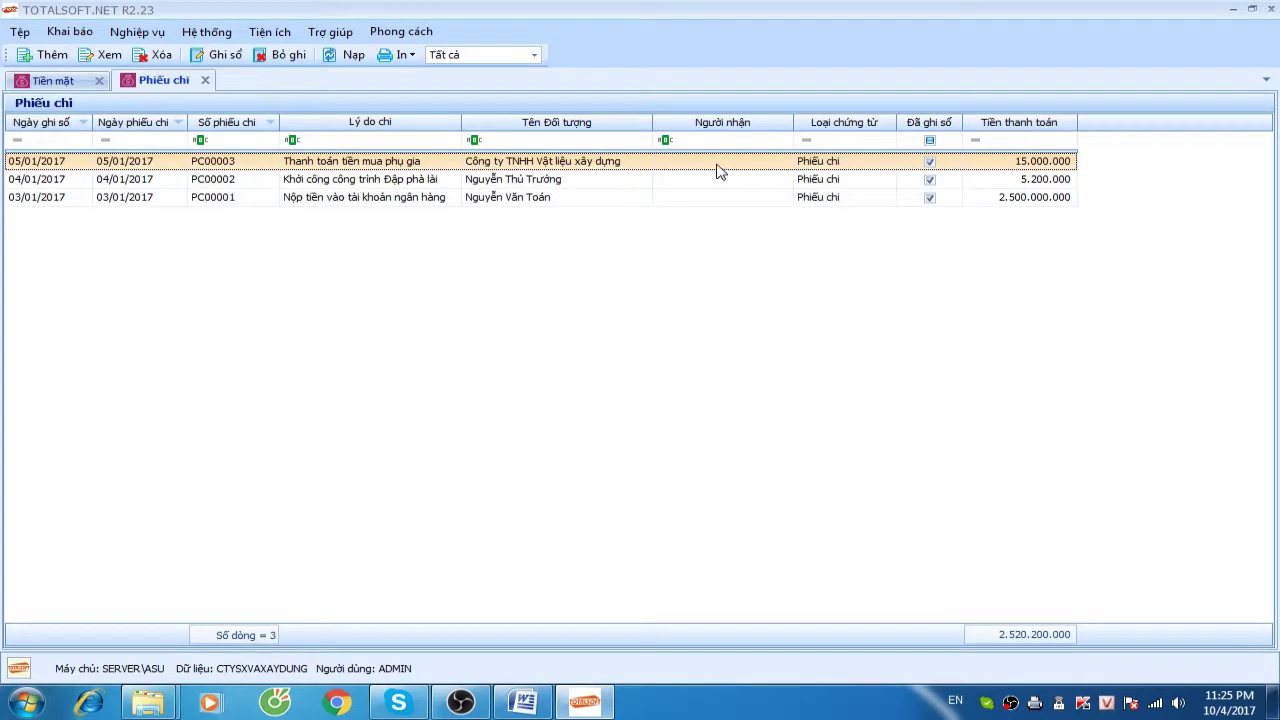
pyautogui.click(1002, 182)
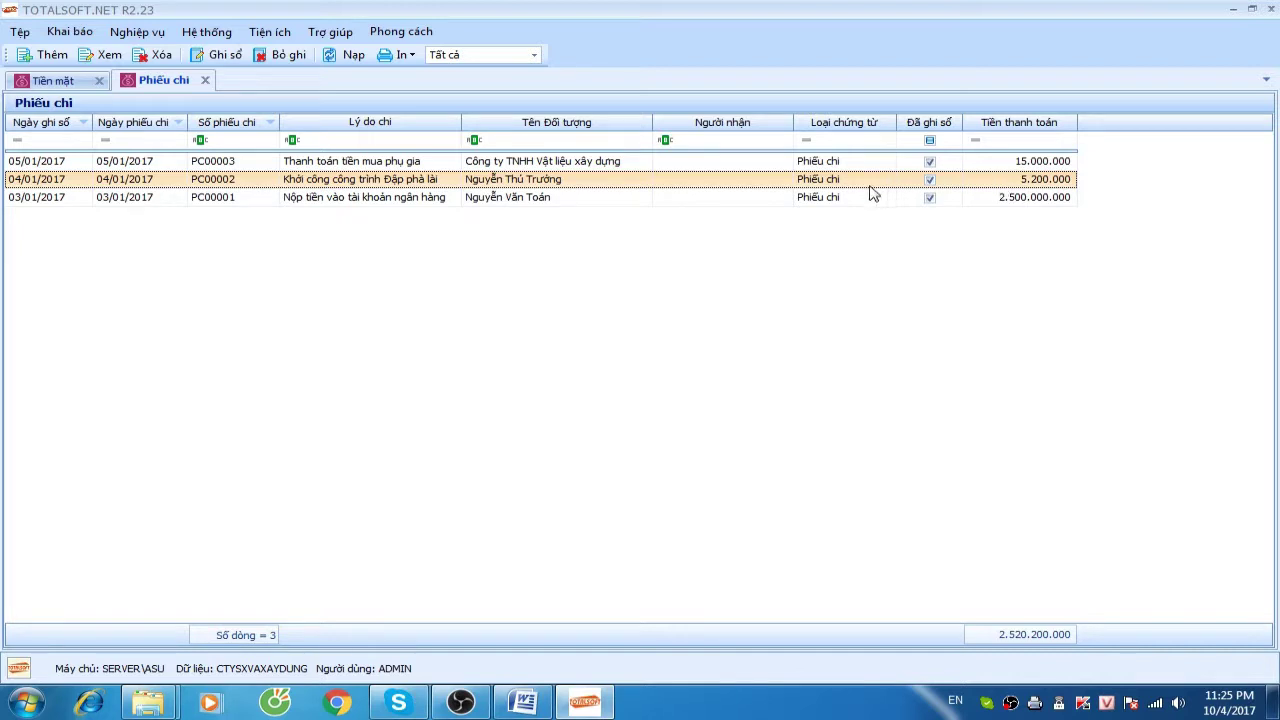
pyautogui.rightClick(399, 233)
pyautogui.click(440, 243)
# Set payee NV00001, reason 'Tiếp khách', and date 04/01/2017
pyautogui.click(398, 193)
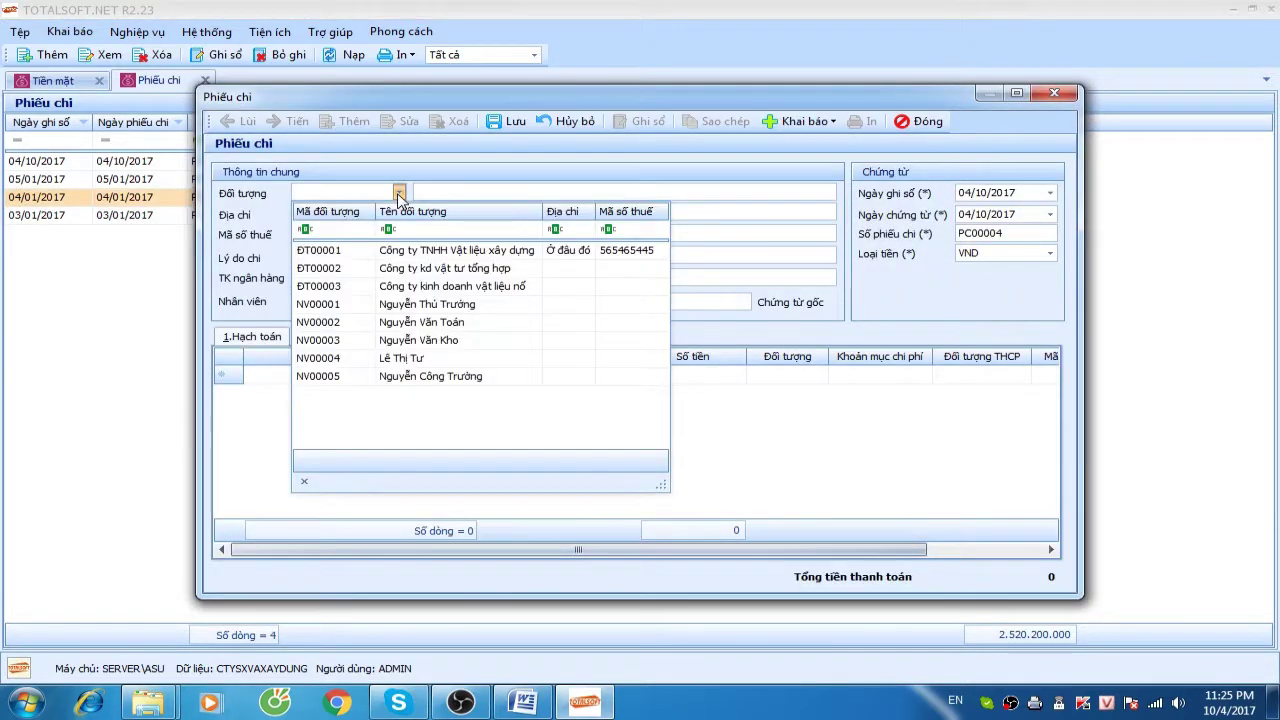
pyautogui.click(380, 303)
pyautogui.press('Tab')
pyautogui.press('Tab')
pyautogui.press('Tab')
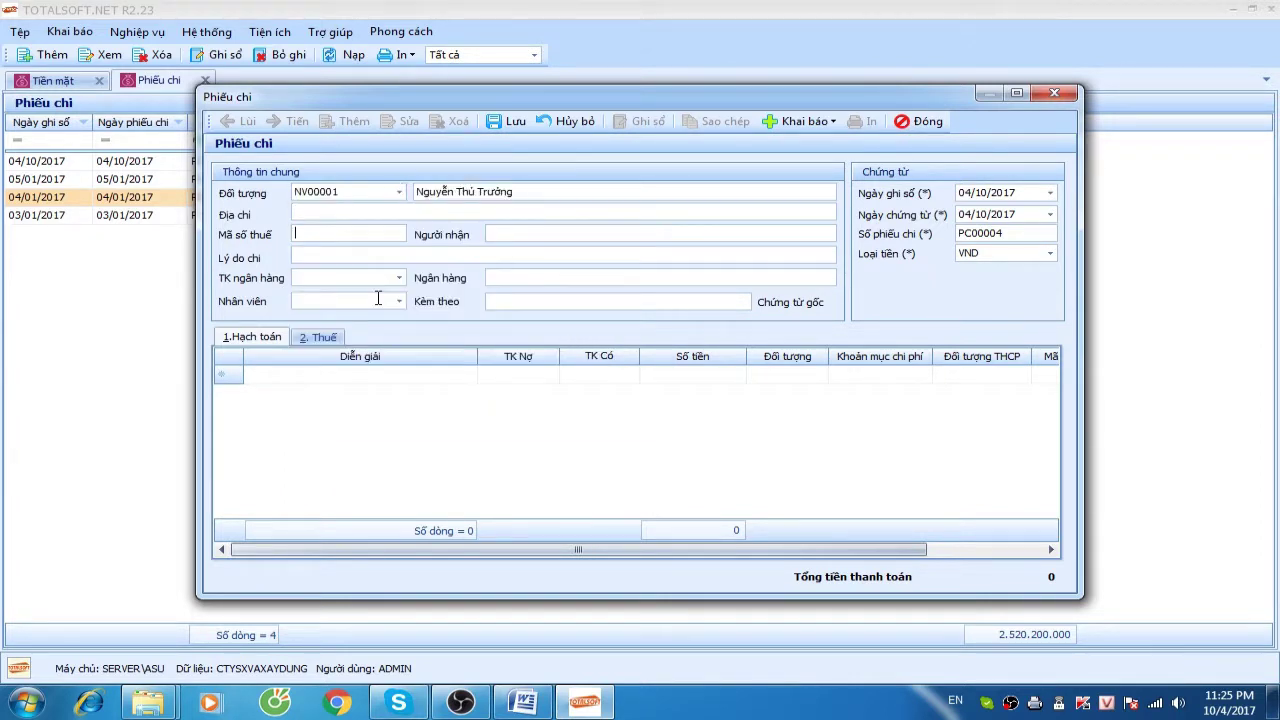
pyautogui.write('Tiếp khách')
pyautogui.press('Tab')
pyautogui.press('Tab')
pyautogui.press('Tab')
pyautogui.press('Tab')
pyautogui.press('Tab')
pyautogui.press('Tab')
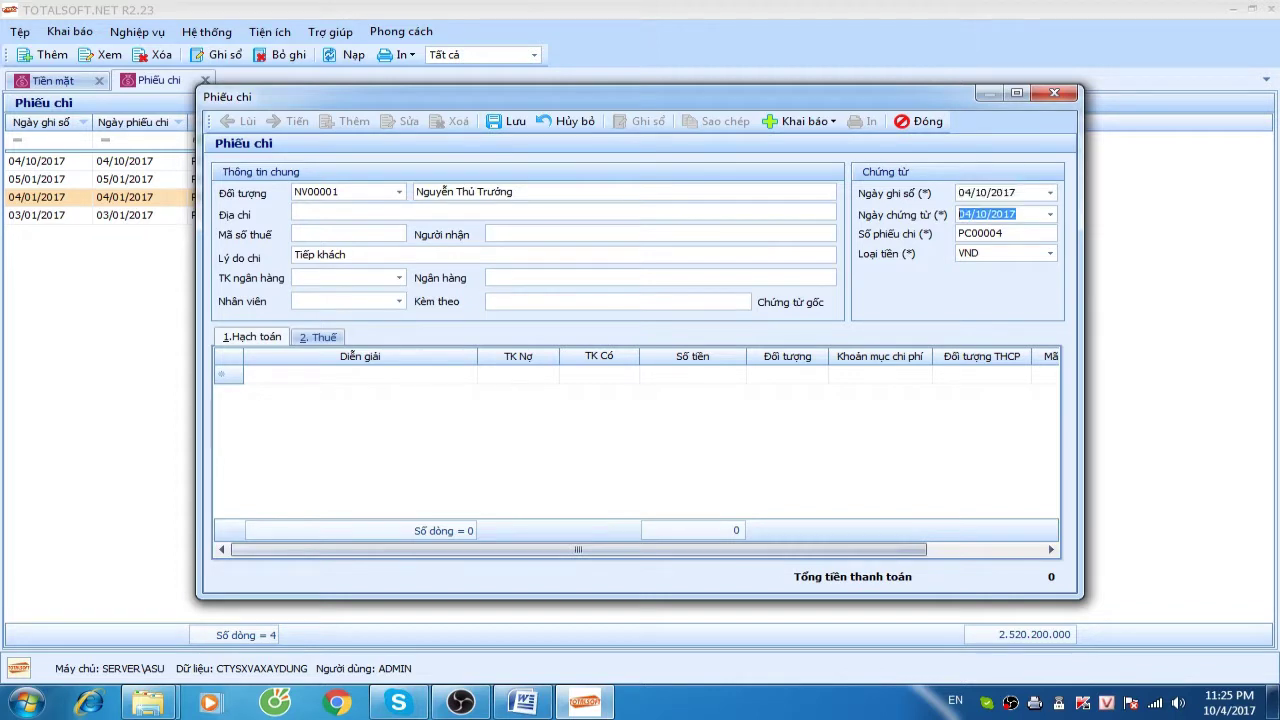
pyautogui.click(987, 192)
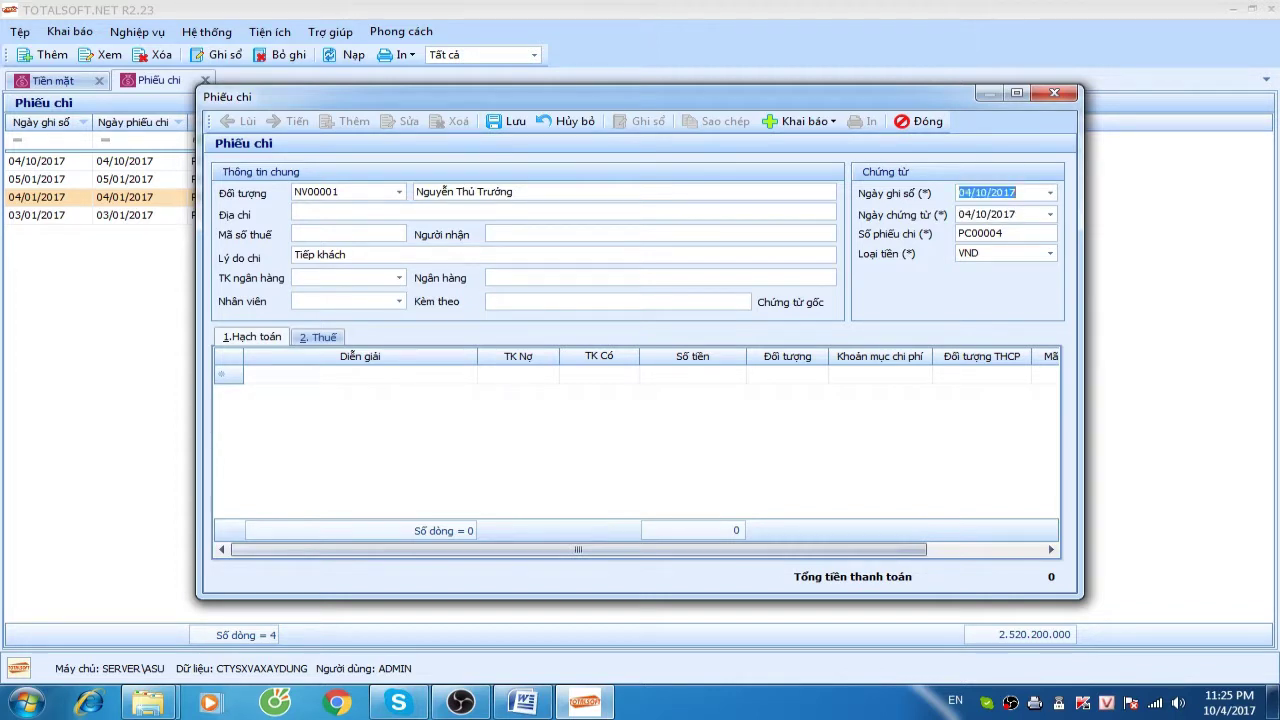
pyautogui.write('04012017')
pyautogui.press('Tab')
pyautogui.press('Tab')
pyautogui.press('Tab')
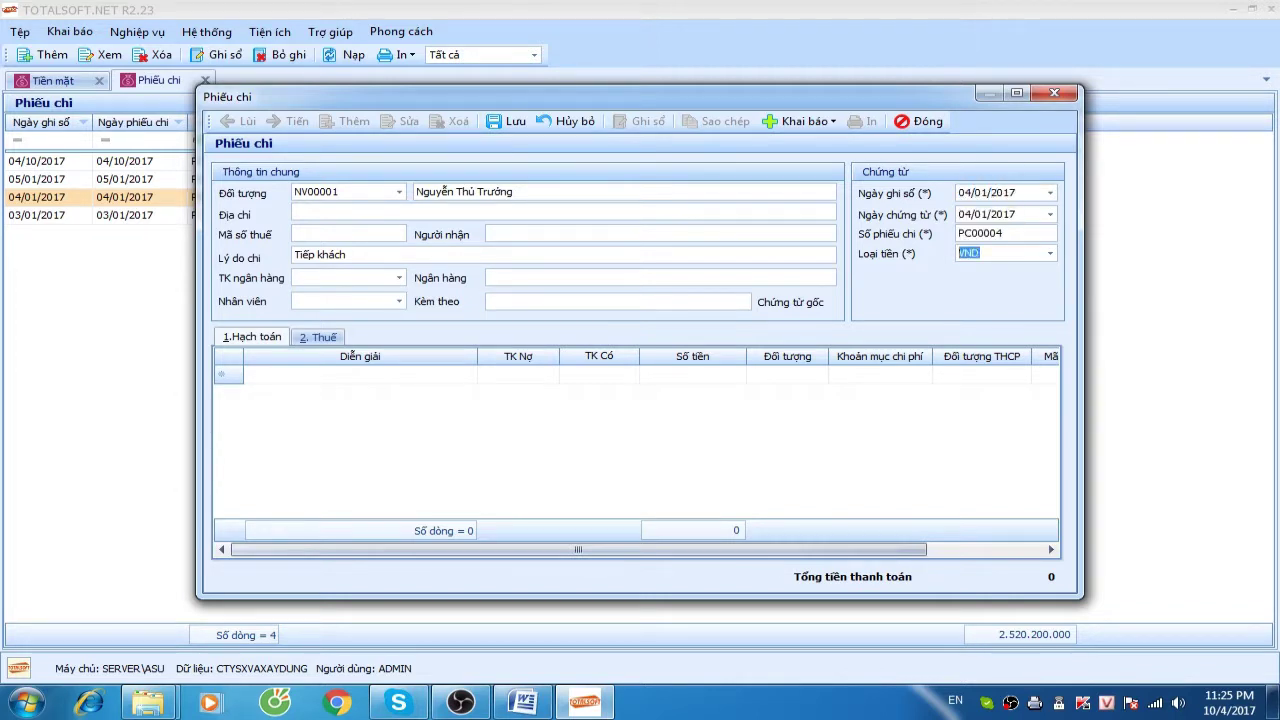
# Enter the line debiting 1542, crediting 1111 for 6.000.000 with expense item SXC
pyautogui.press('Tab')
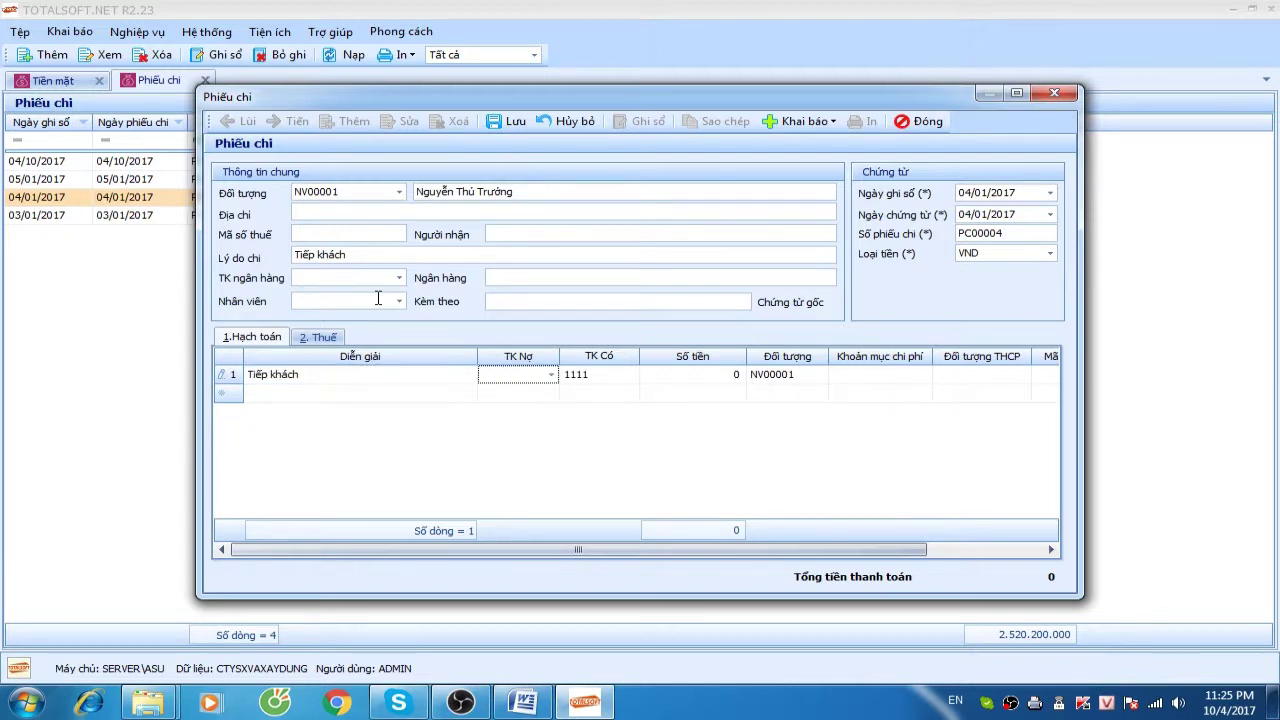
pyautogui.write('1542')
pyautogui.press('Return')
pyautogui.press('Tab')
pyautogui.press('Tab')
pyautogui.write('5')
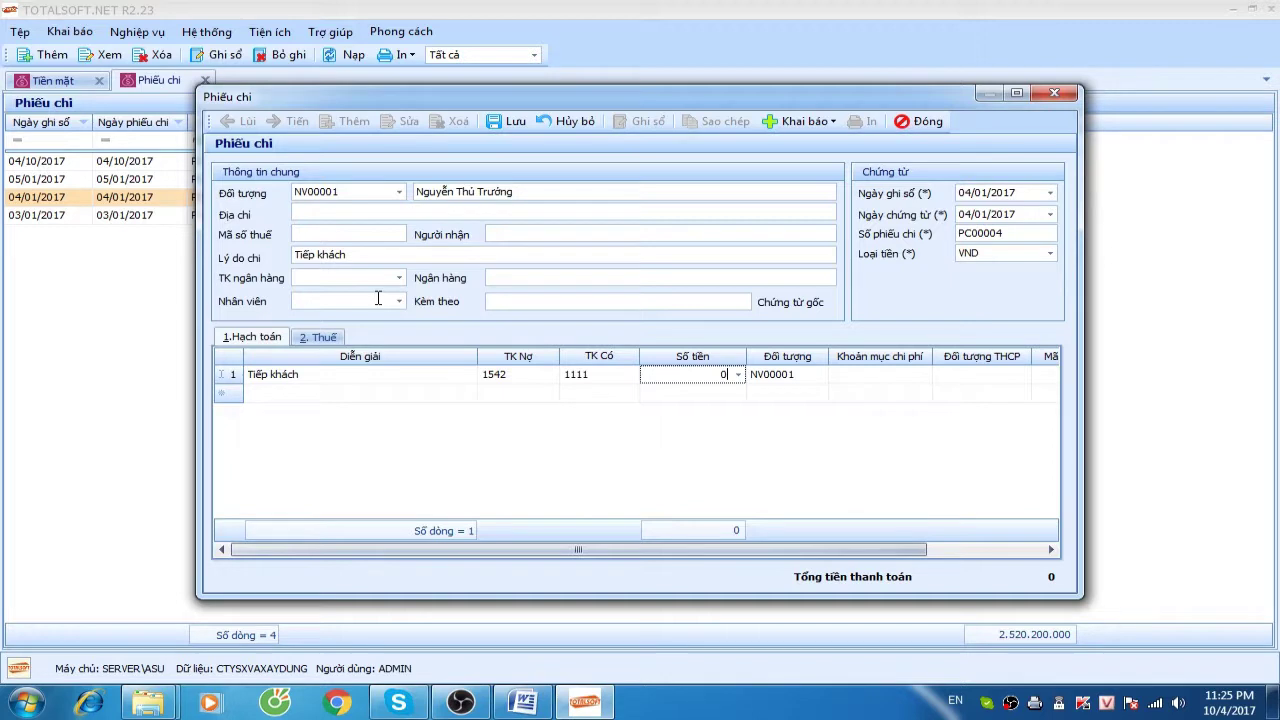
pyautogui.press('Tab')
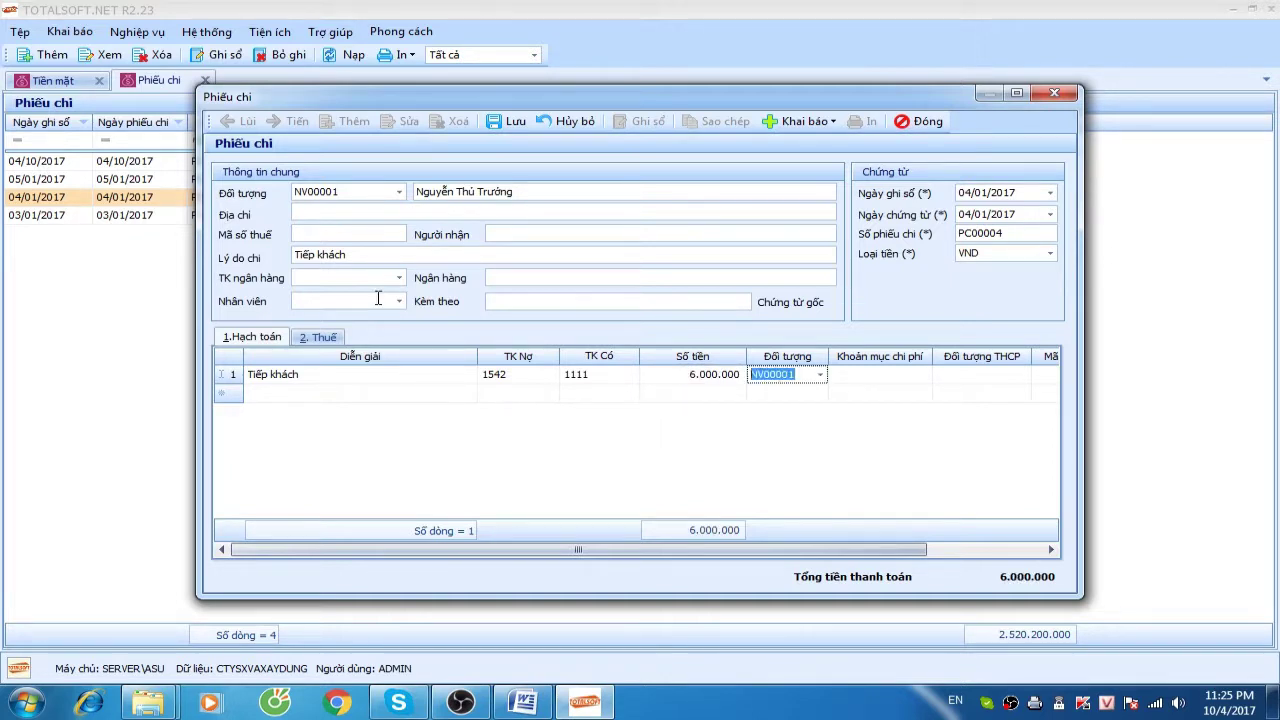
pyautogui.press('Tab')
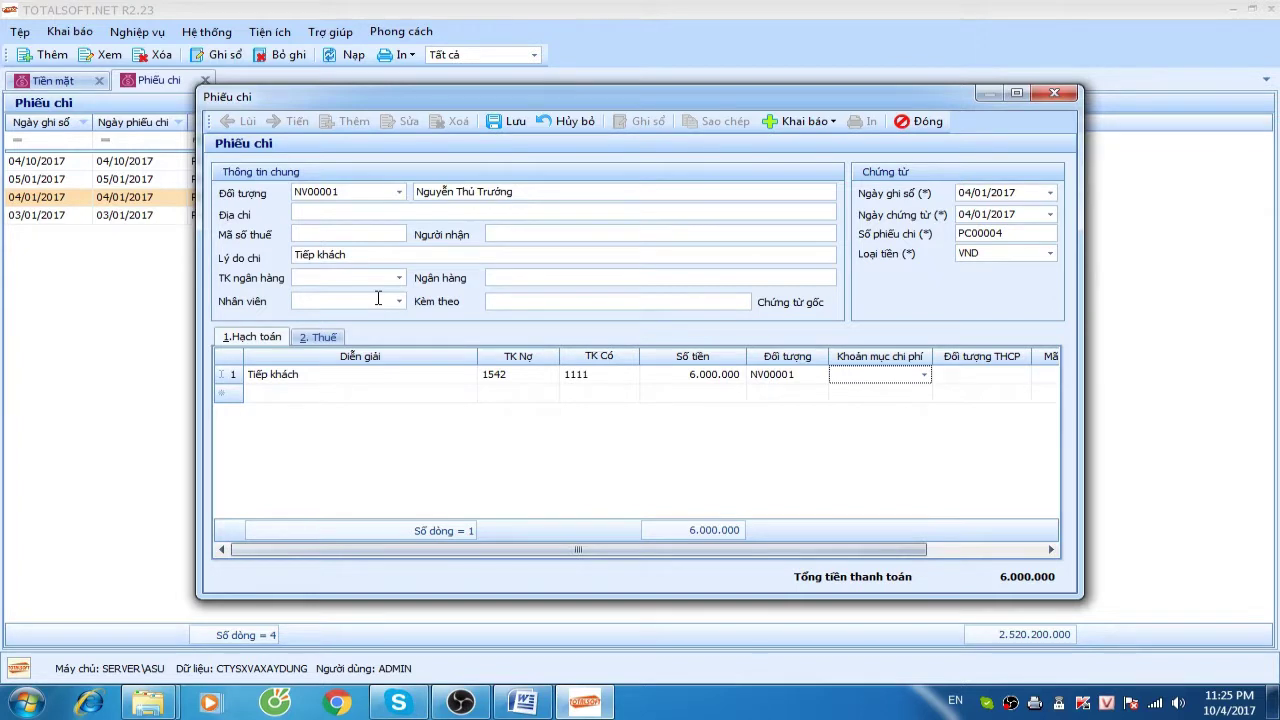
pyautogui.click(924, 374)
pyautogui.click(888, 472)
pyautogui.press('Tab')
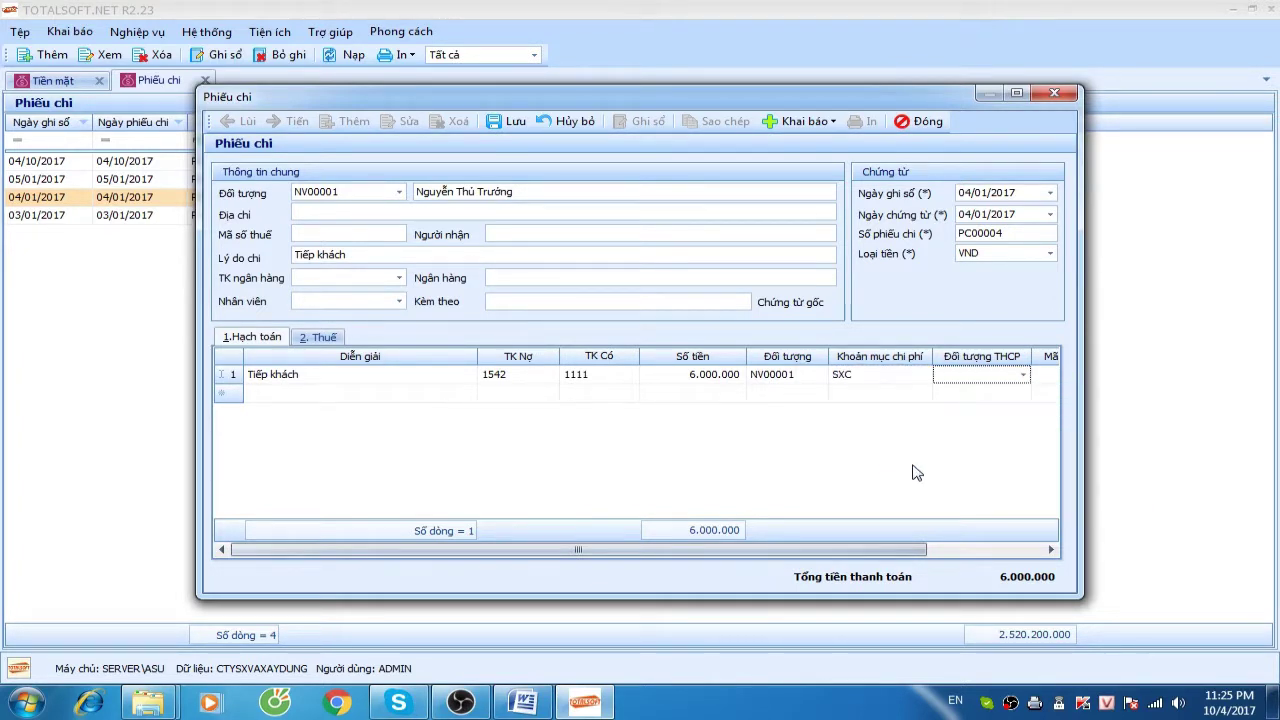
pyautogui.hscroll(1, 776, 552)
pyautogui.moveTo(776, 558); pyautogui.dragTo(942, 555)
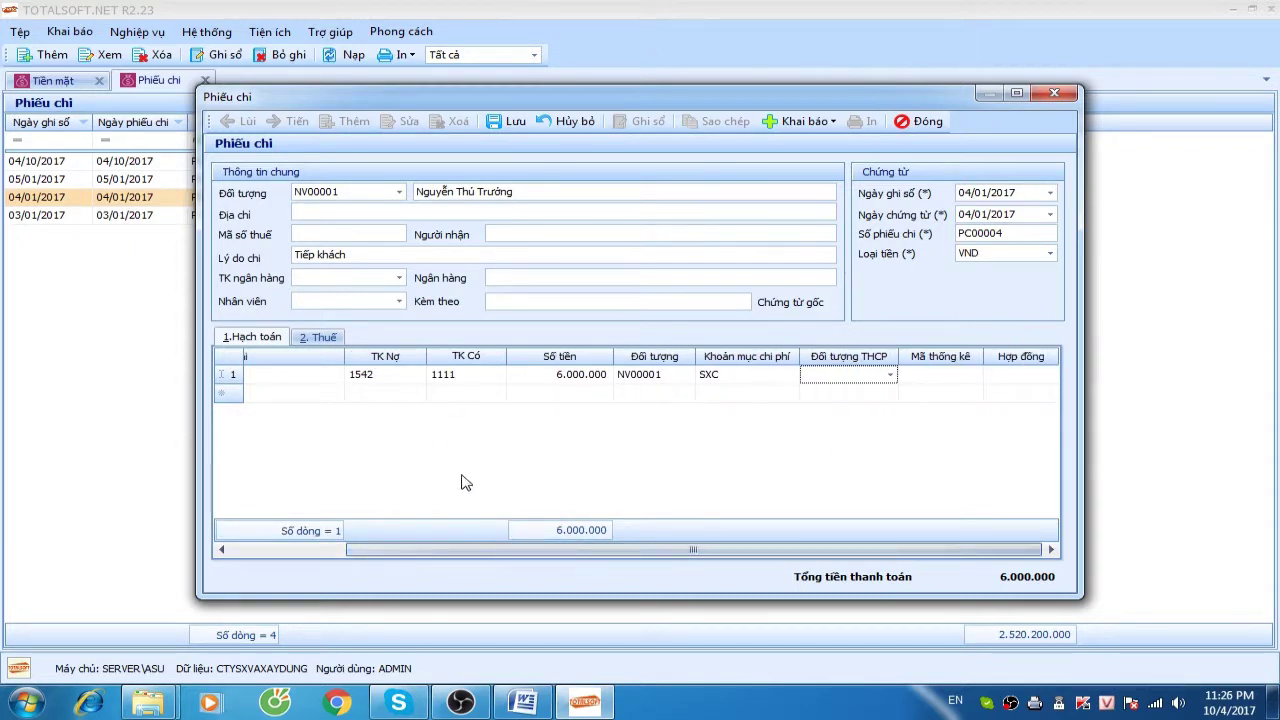
pyautogui.moveTo(537, 552); pyautogui.dragTo(421, 554)
# Add a tax line on the 2. Thuế tab with a 10% VAT rate
pyautogui.click(318, 338)
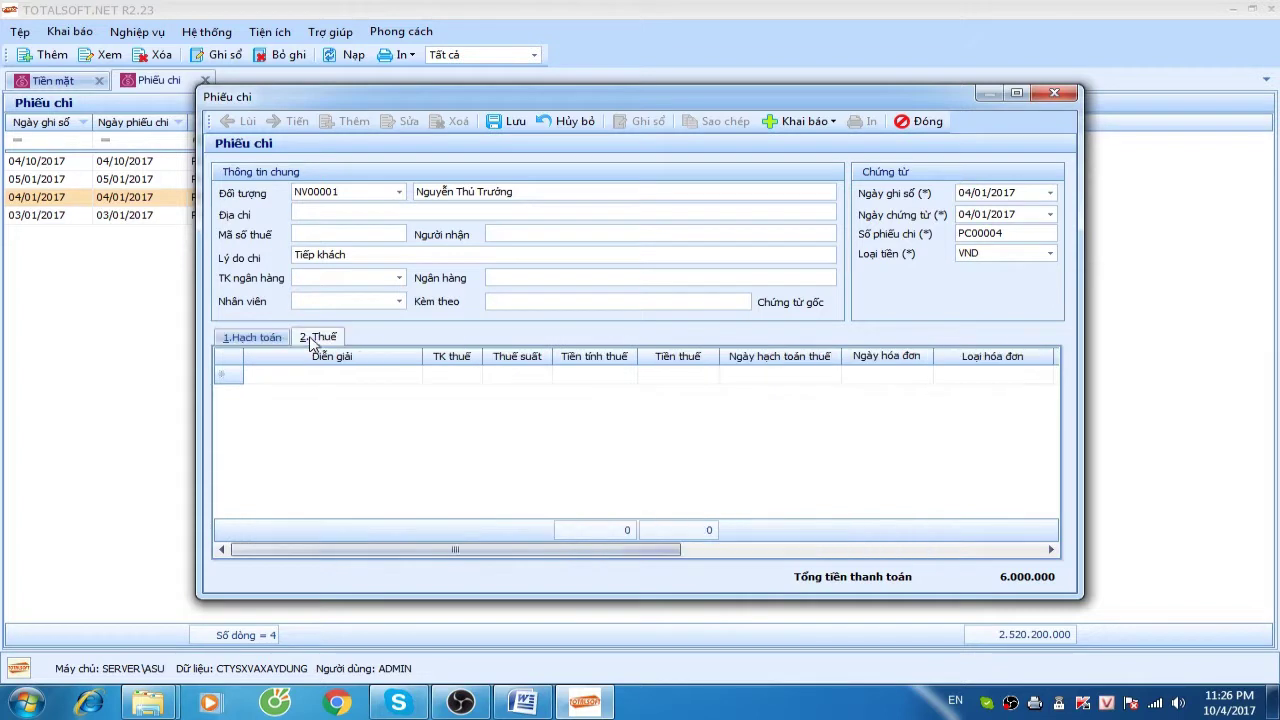
pyautogui.click(318, 376)
pyautogui.press('Tab')
pyautogui.press('Tab')
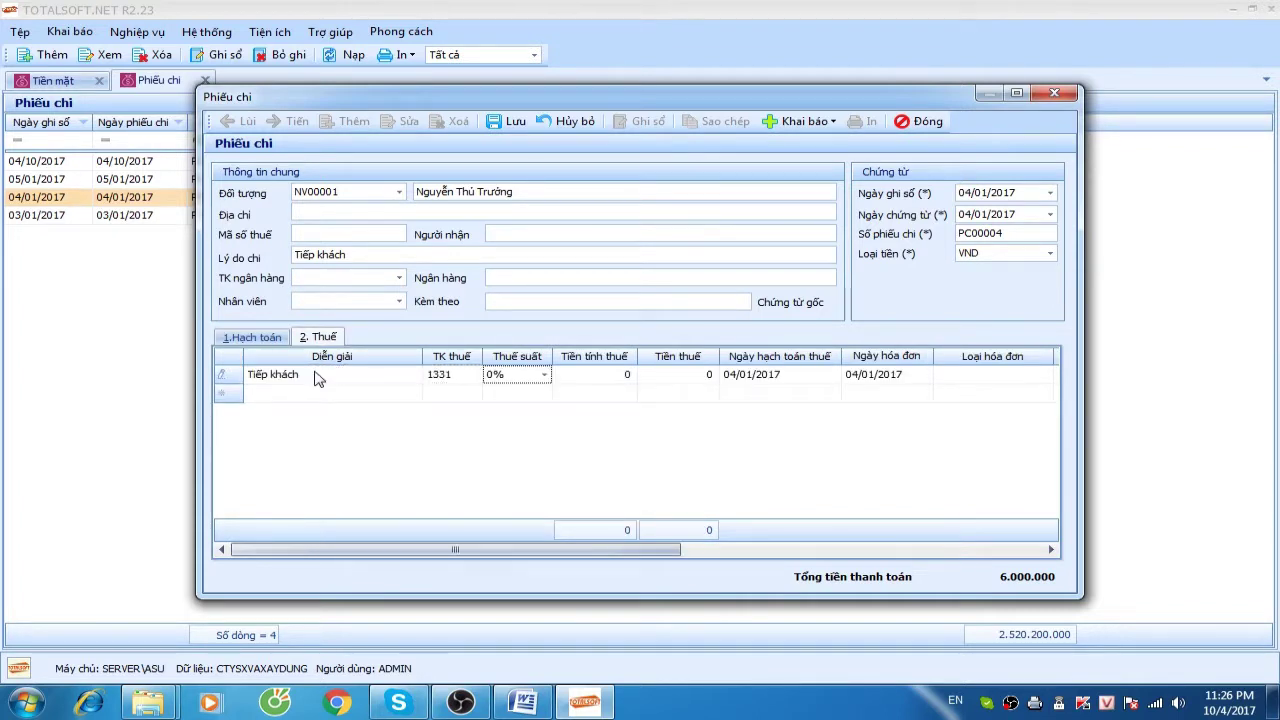
pyautogui.press('Down')
pyautogui.press('Tab')
pyautogui.press('Tab')
pyautogui.press('Tab')
pyautogui.press('Tab')
pyautogui.hotkey('shift', 'Tab')
pyautogui.press('Tab')
pyautogui.press('Tab')
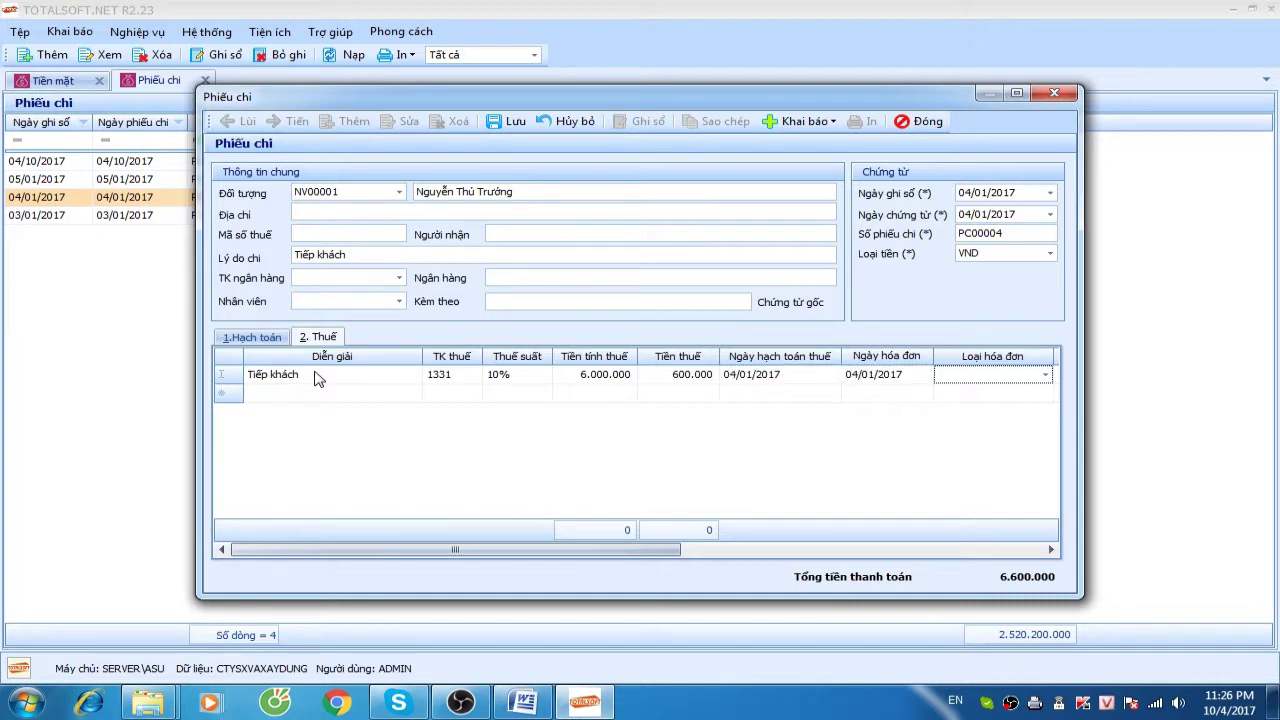
pyautogui.press('Tab')
pyautogui.hotkey('shift', 'Tab')
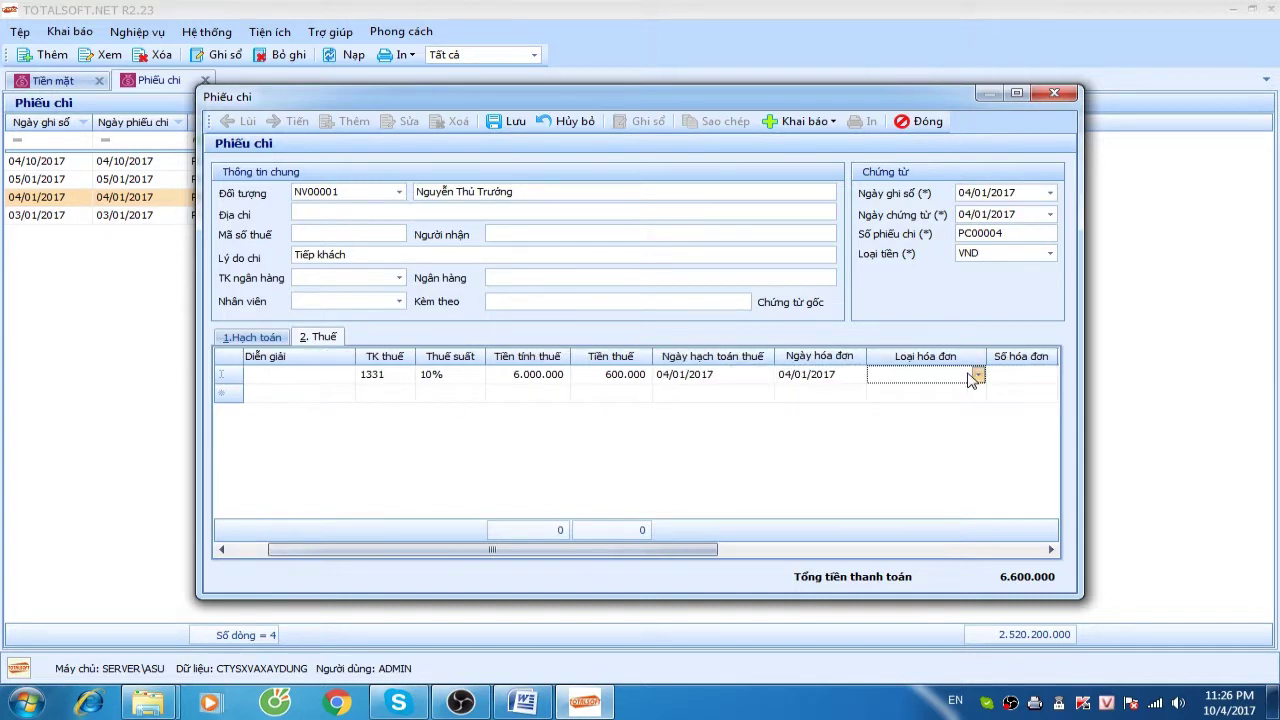
# Set invoice type Hóa đơn GTGT, invoice number 4789795, and goods-and-services group 1
pyautogui.click(977, 375)
pyautogui.click(935, 406)
pyautogui.click(1025, 375)
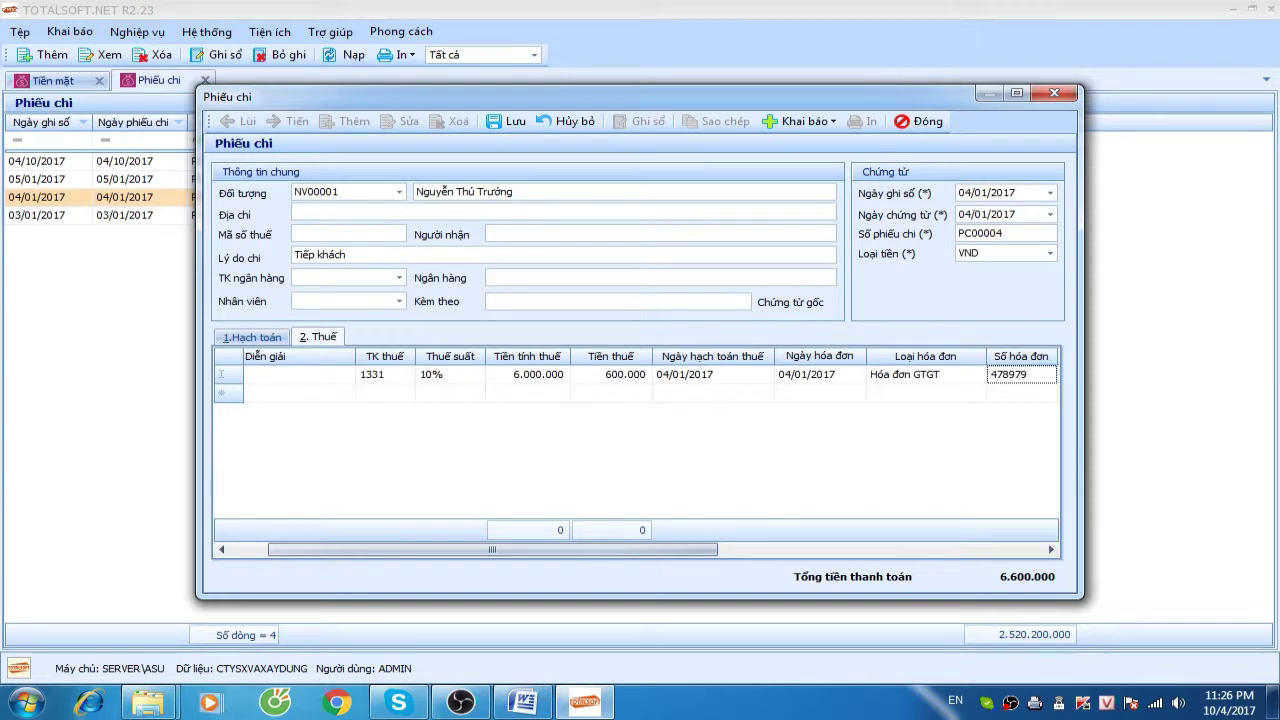
pyautogui.press('Tab')
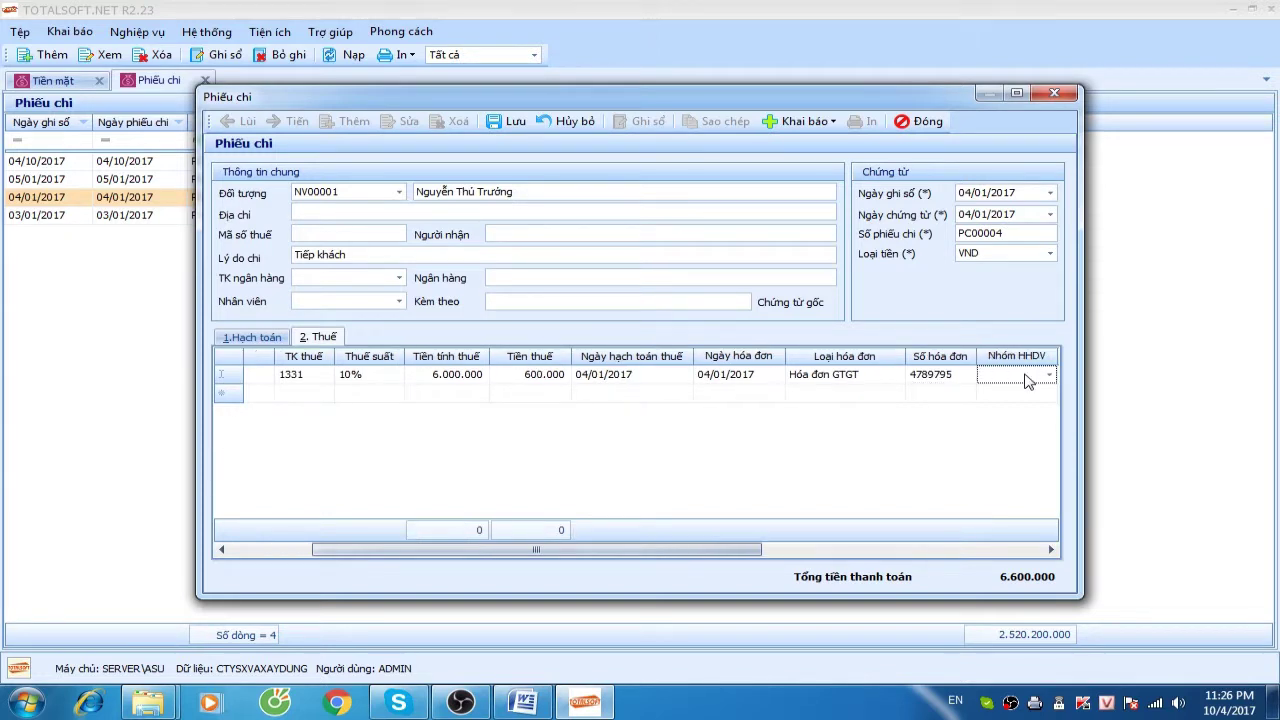
pyautogui.click(1027, 380)
pyautogui.click(1015, 409)
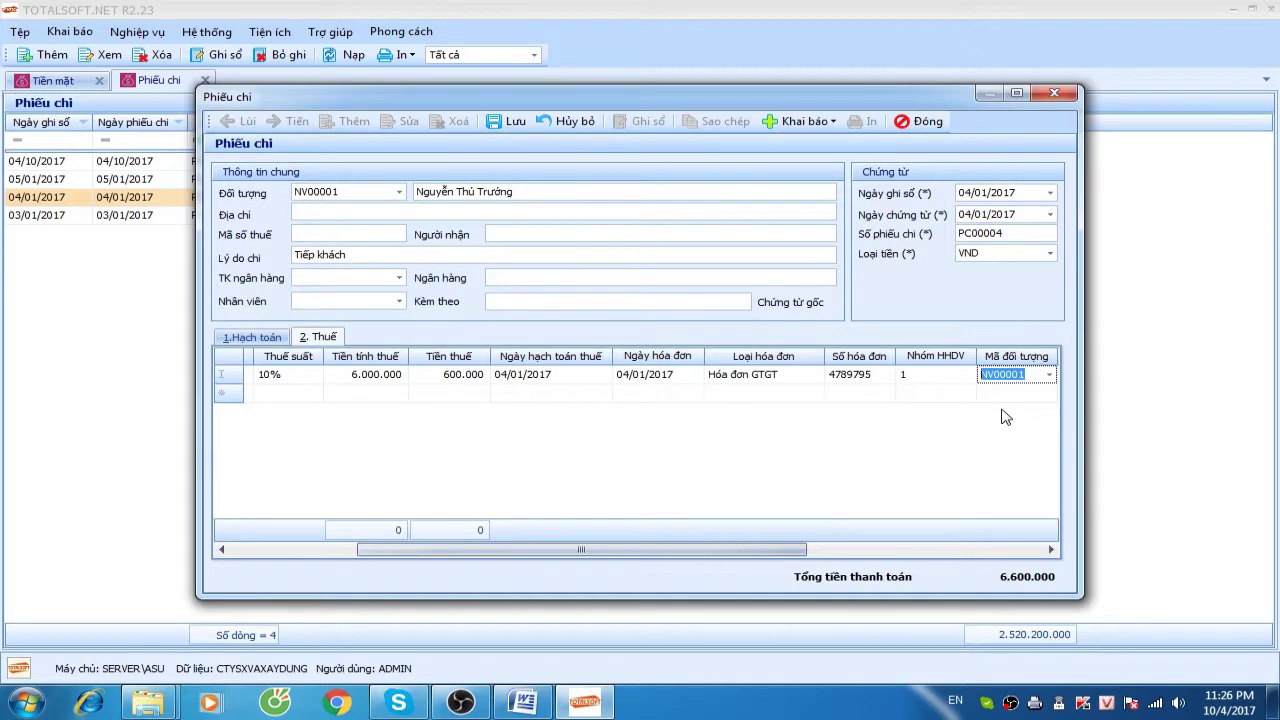
pyautogui.press('Tab')
pyautogui.press('Tab')
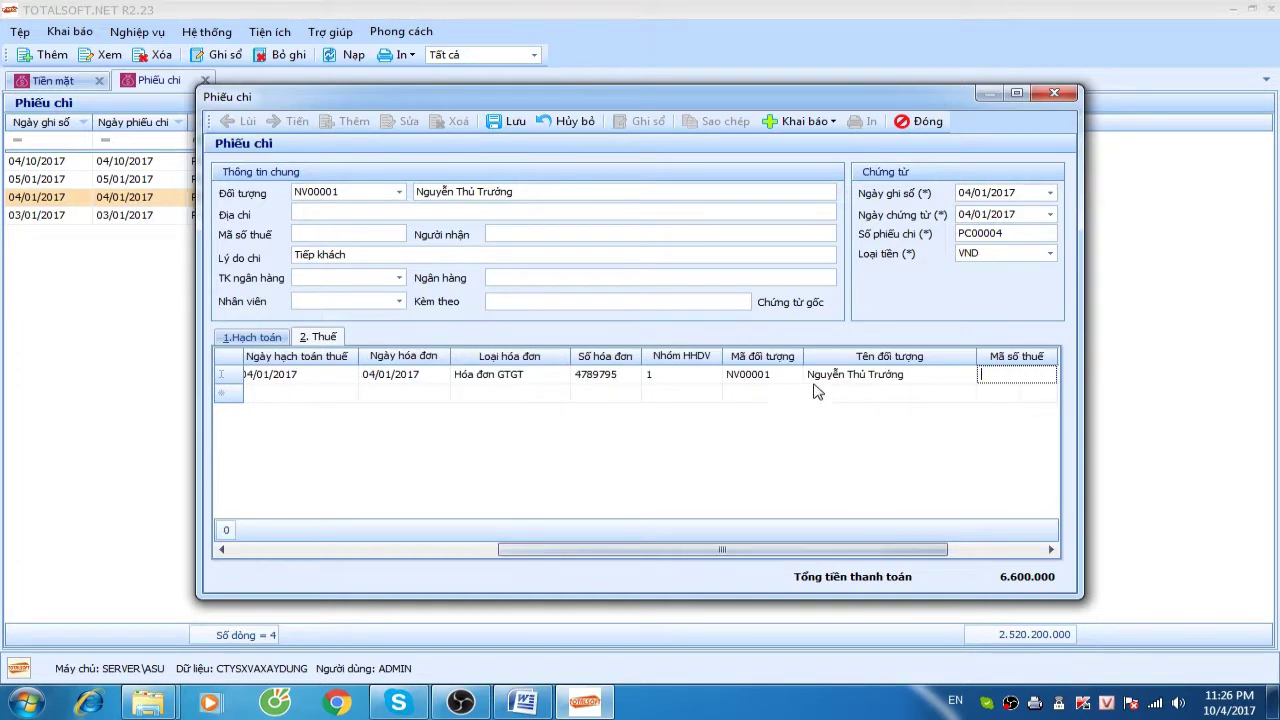
# Make ĐT00002 the invoice counterparty and save the voucher
pyautogui.click(797, 378)
pyautogui.click(795, 374)
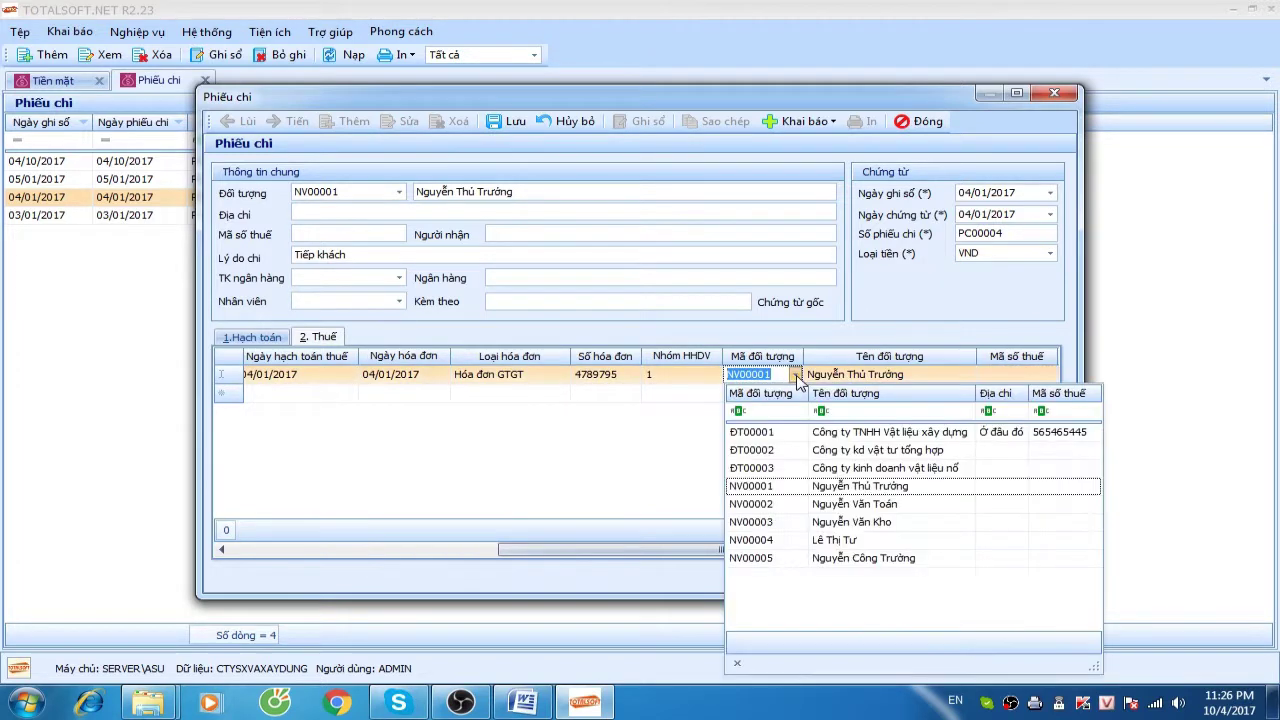
pyautogui.click(828, 450)
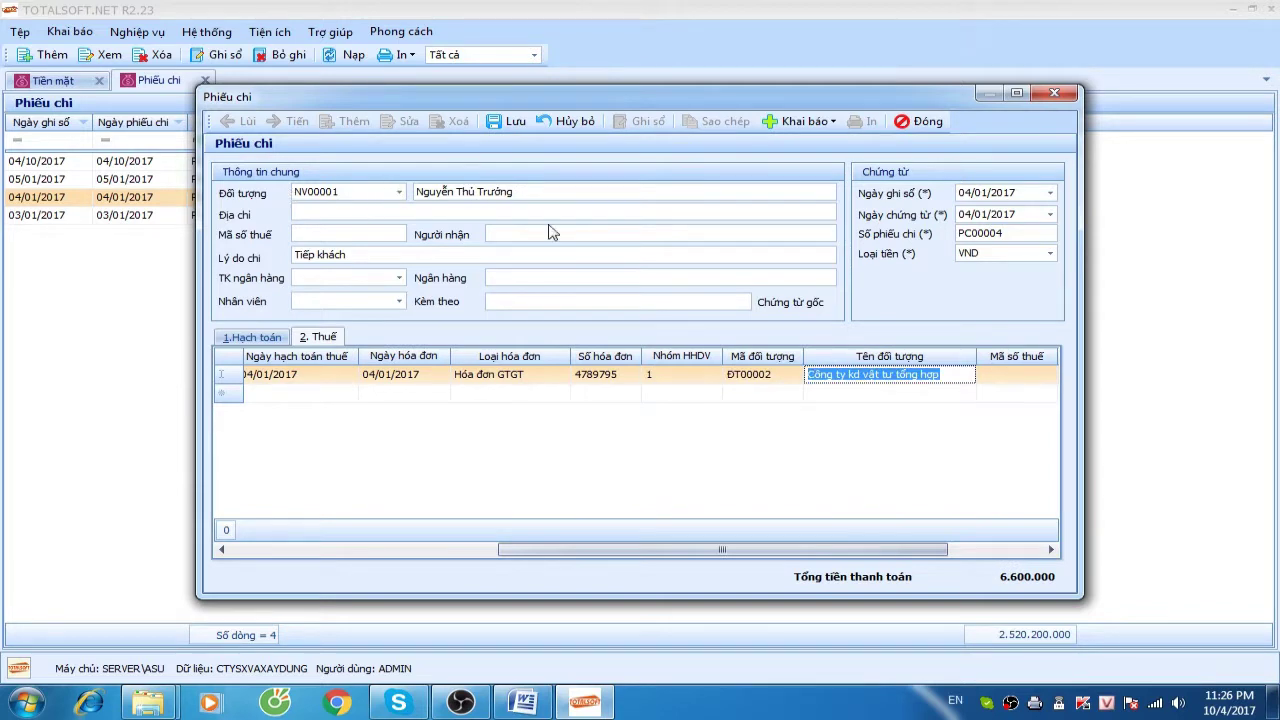
pyautogui.press('Tab')
pyautogui.moveTo(864, 550); pyautogui.dragTo(958, 553)
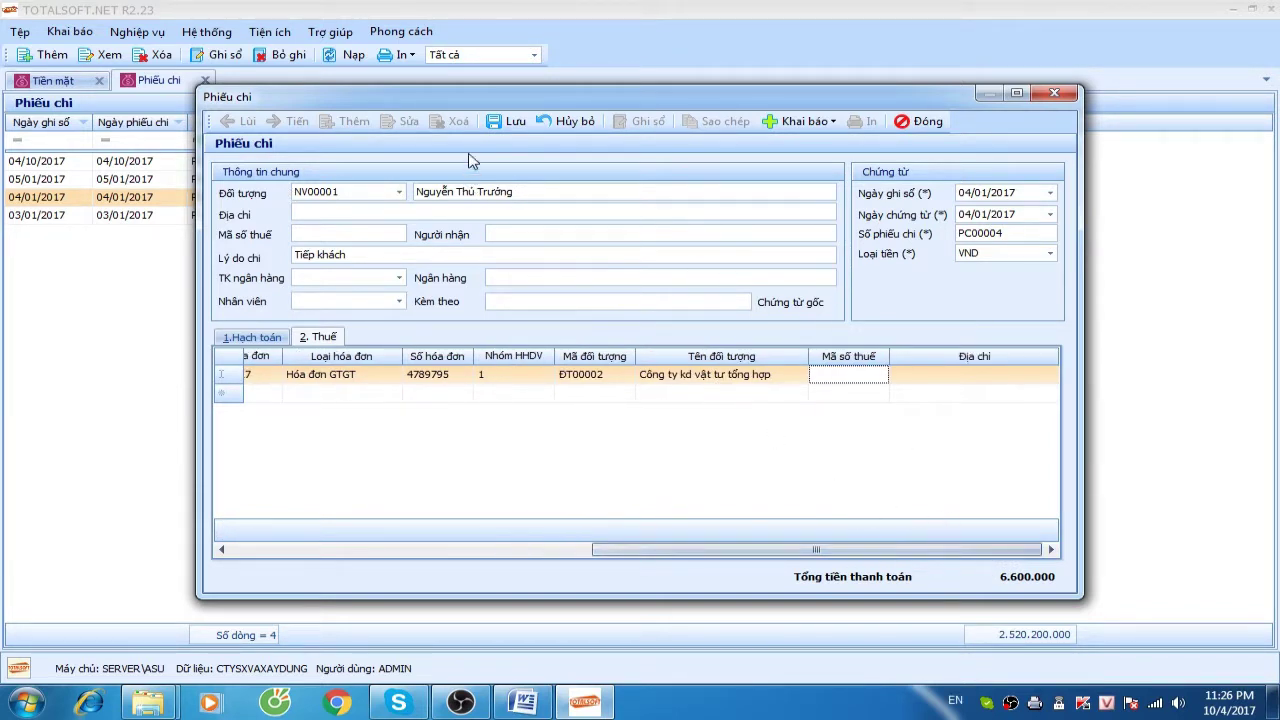
pyautogui.click(494, 122)
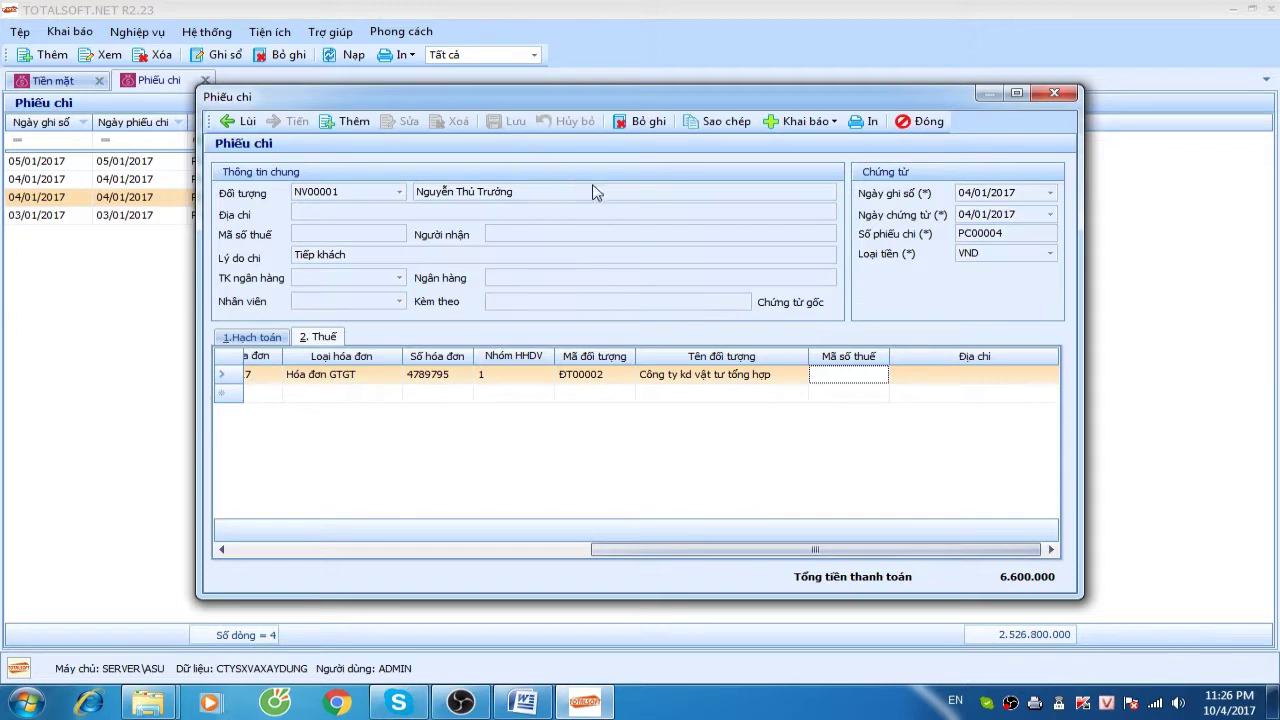
# Close voucher PC00004 and the cash module, then add purchase receipt PN00001 from Mua hàng
pyautogui.click(926, 122)
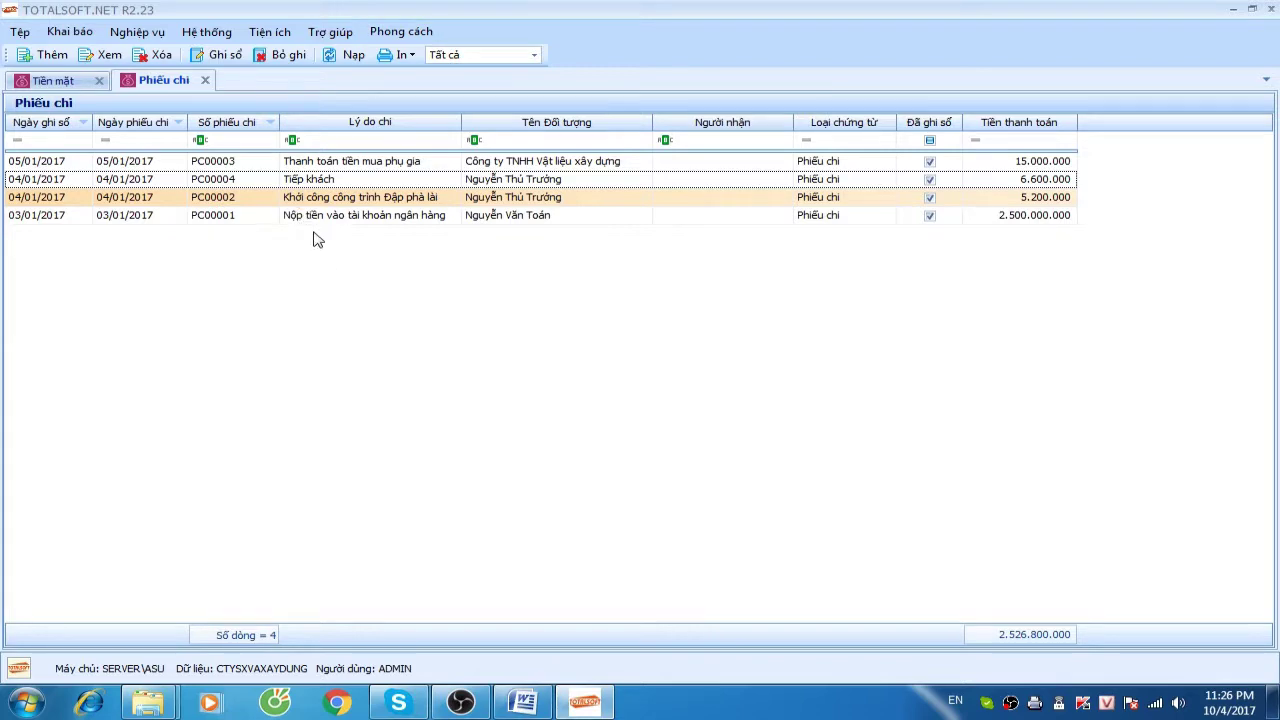
pyautogui.click(205, 81)
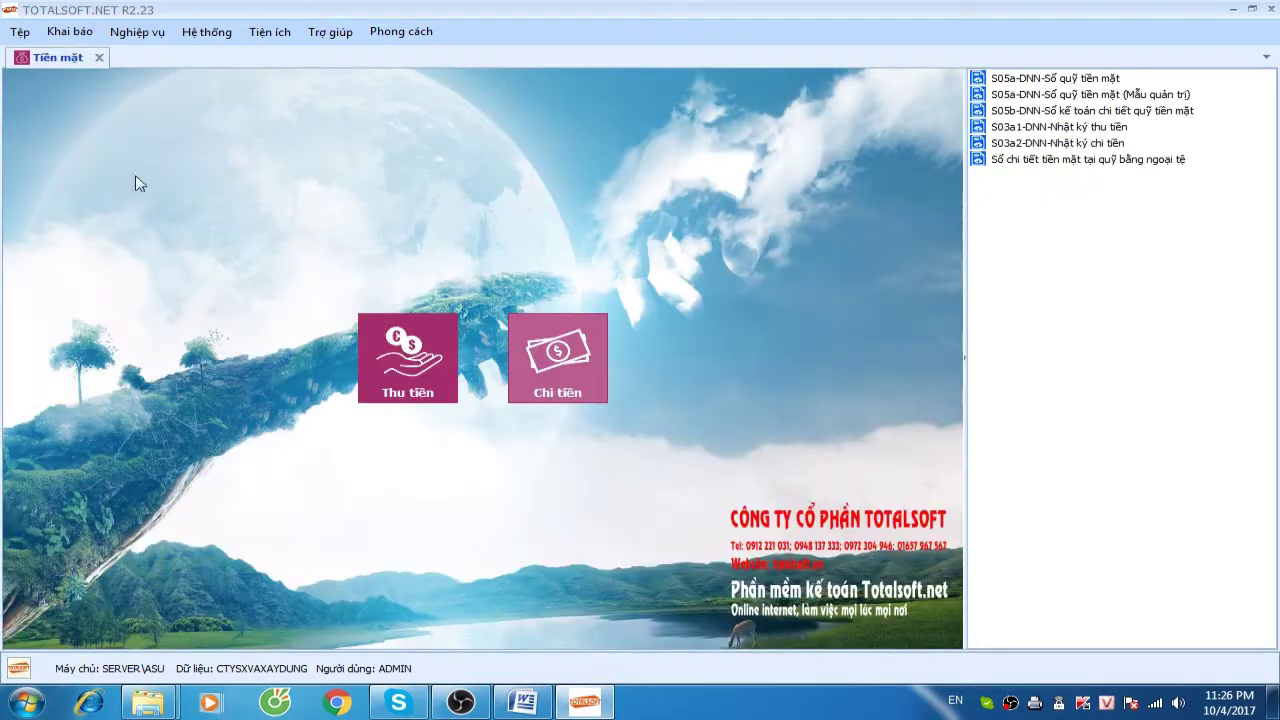
pyautogui.click(99, 57)
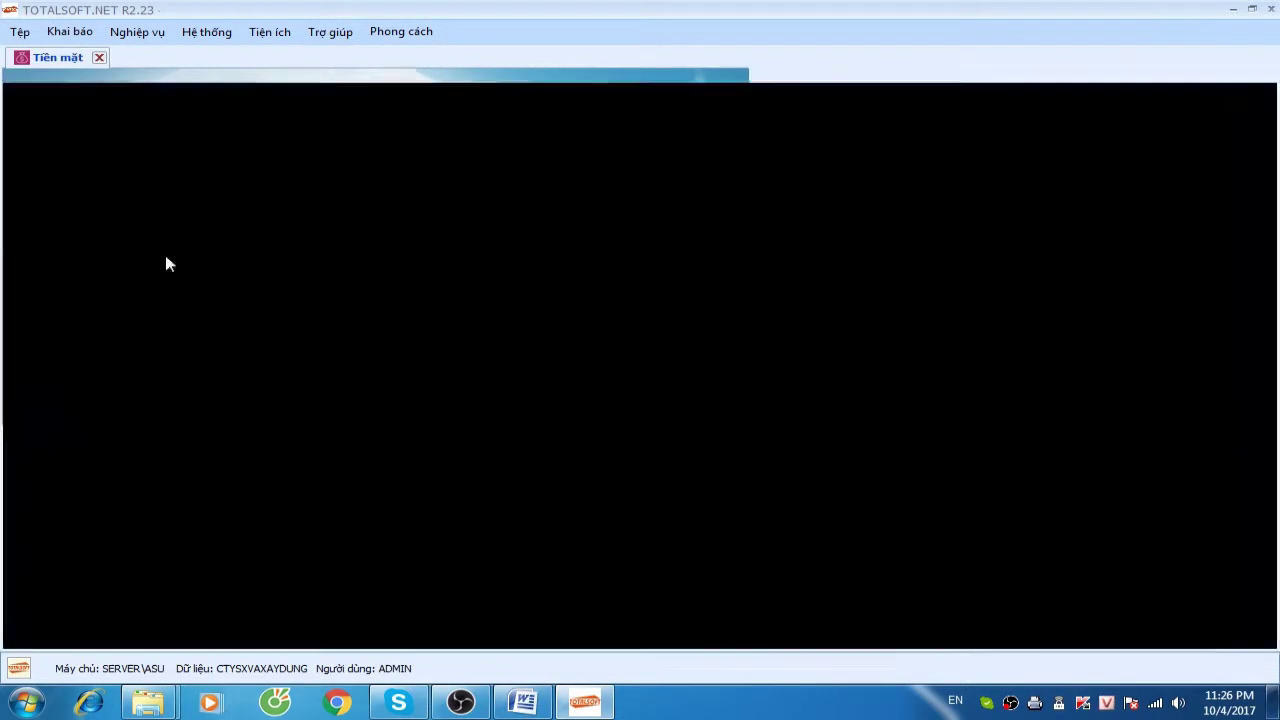
pyautogui.click(264, 371)
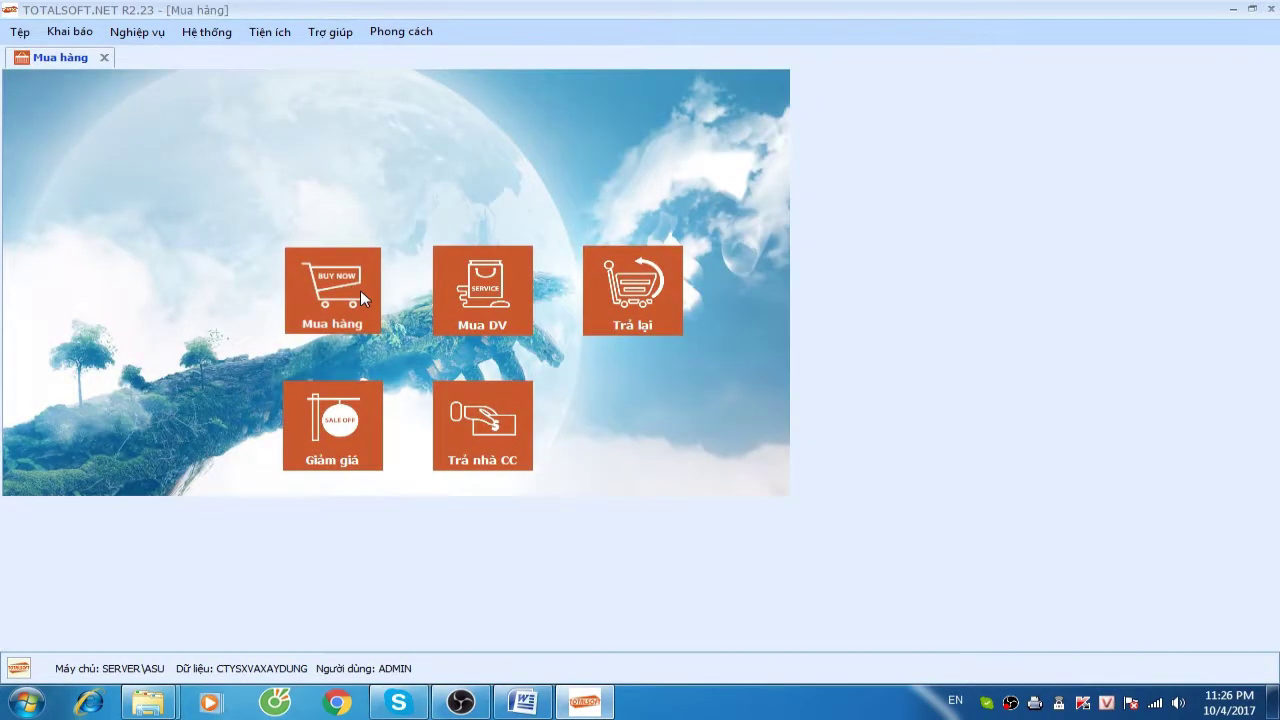
pyautogui.click(359, 277)
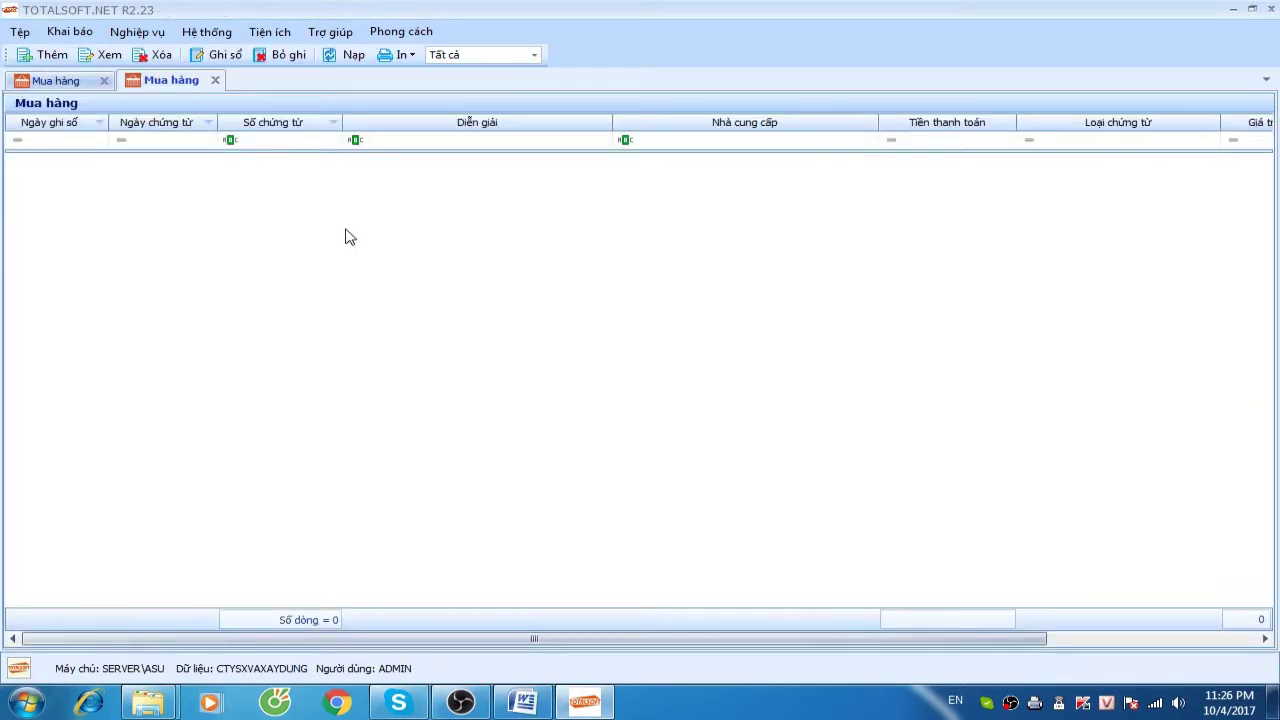
pyautogui.rightClick(340, 183)
pyautogui.click(378, 196)
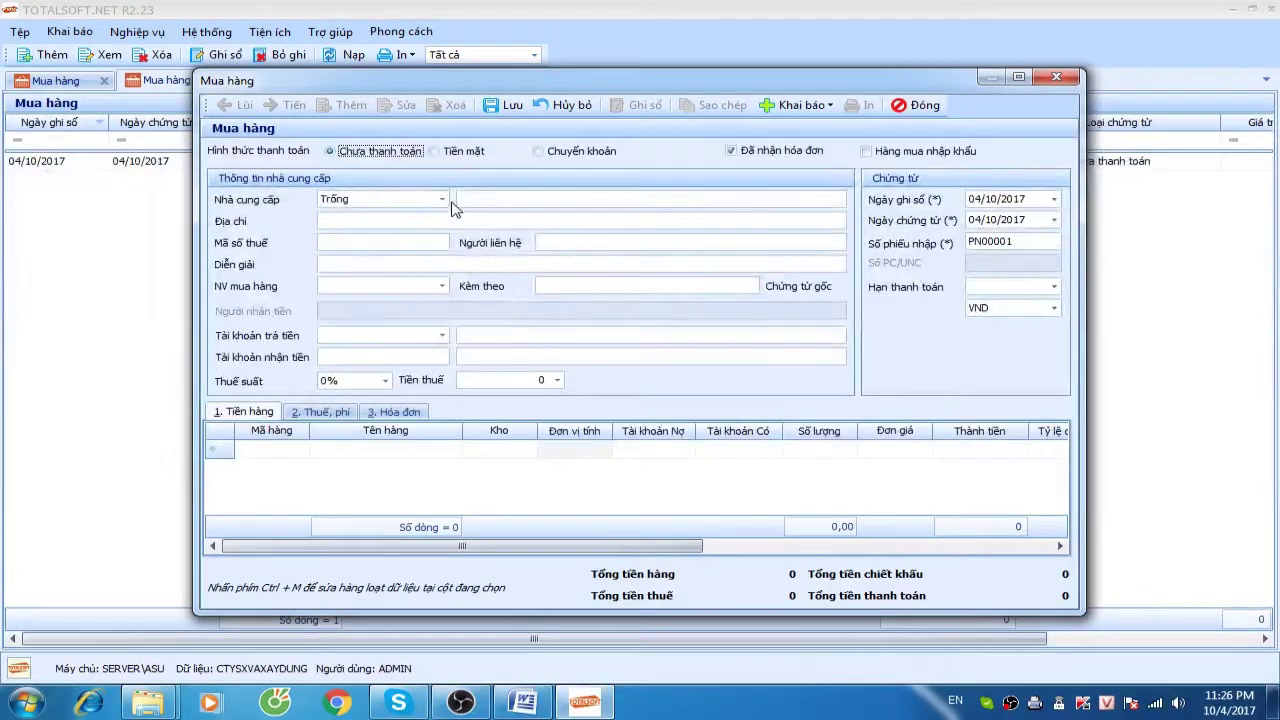
# Discard the unsaved purchase receipt without saving and close the purchasing module
pyautogui.click(442, 199)
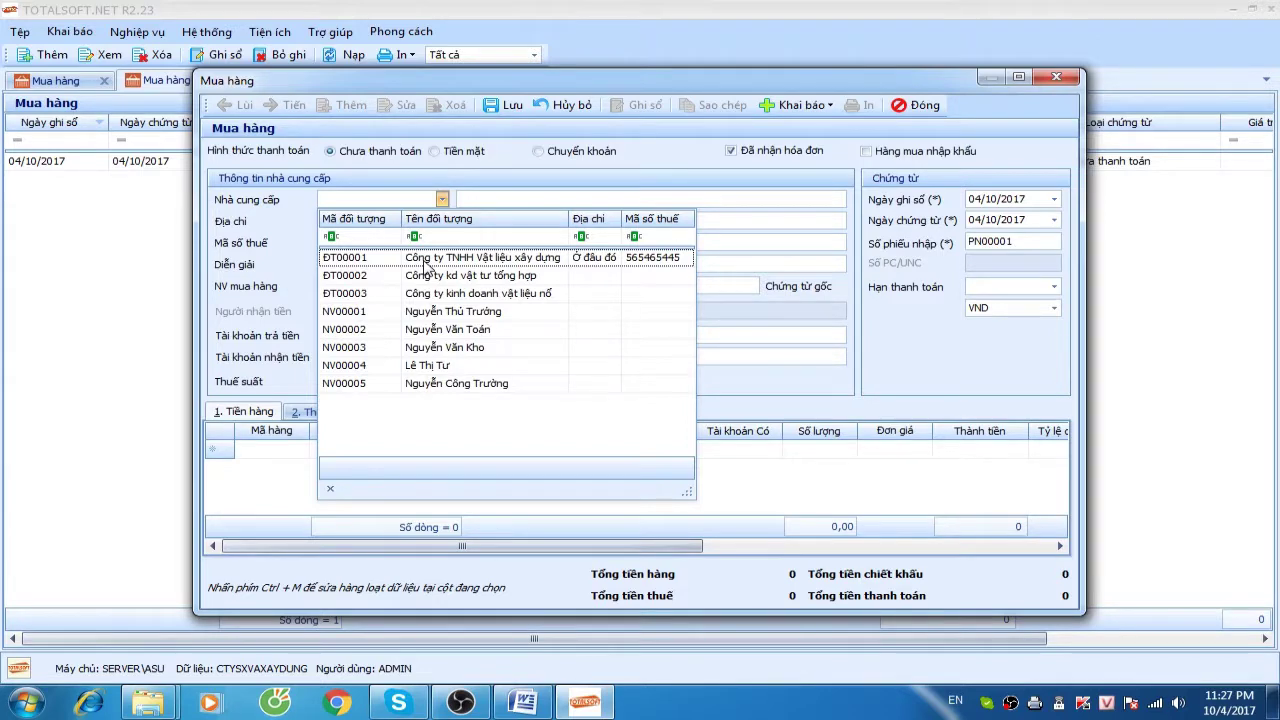
pyautogui.click(912, 104)
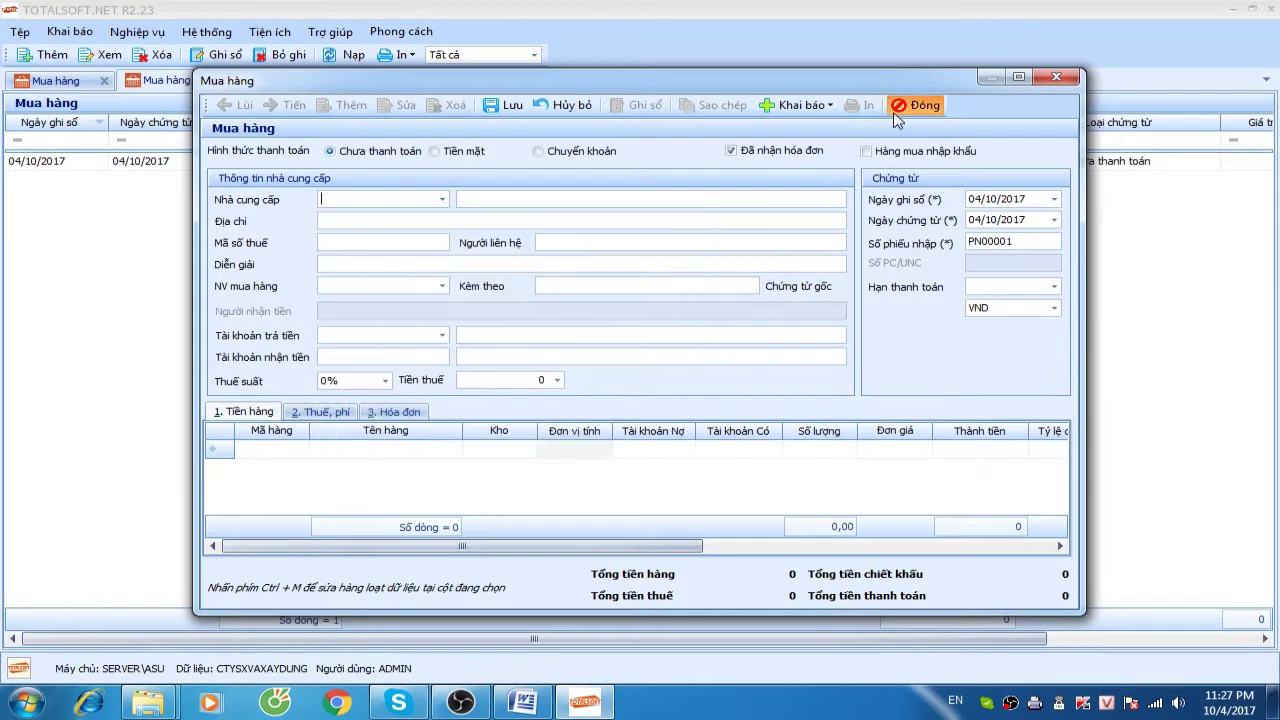
pyautogui.click(665, 412)
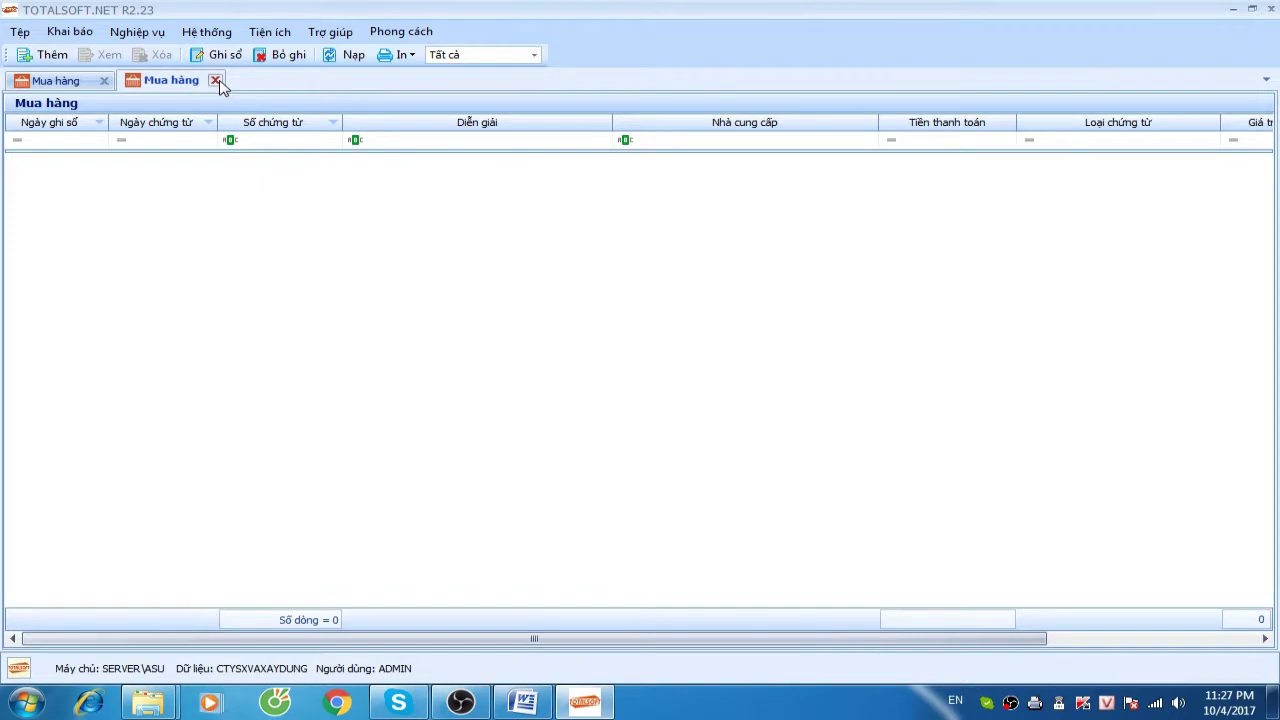
pyautogui.click(215, 80)
pyautogui.click(104, 57)
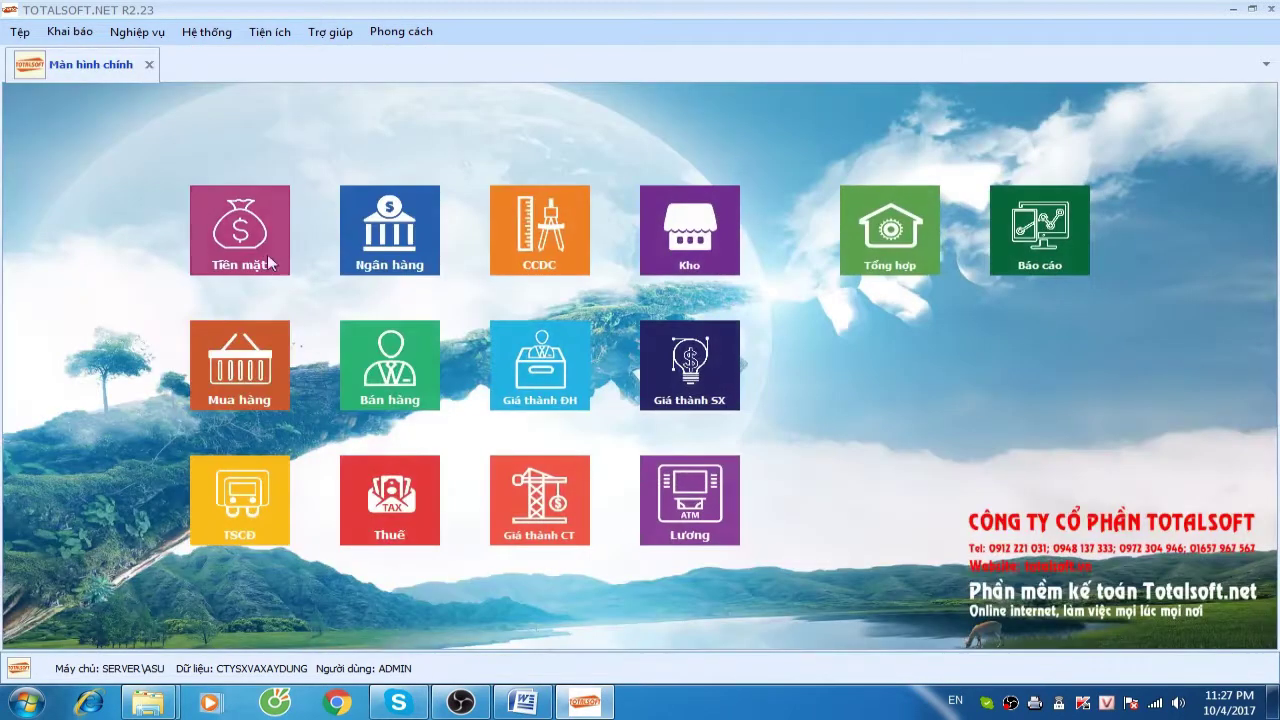
# Open the Phiếu chi list, then the Mua hàng list, and add a new purchase receipt
pyautogui.click(255, 234)
pyautogui.click(559, 357)
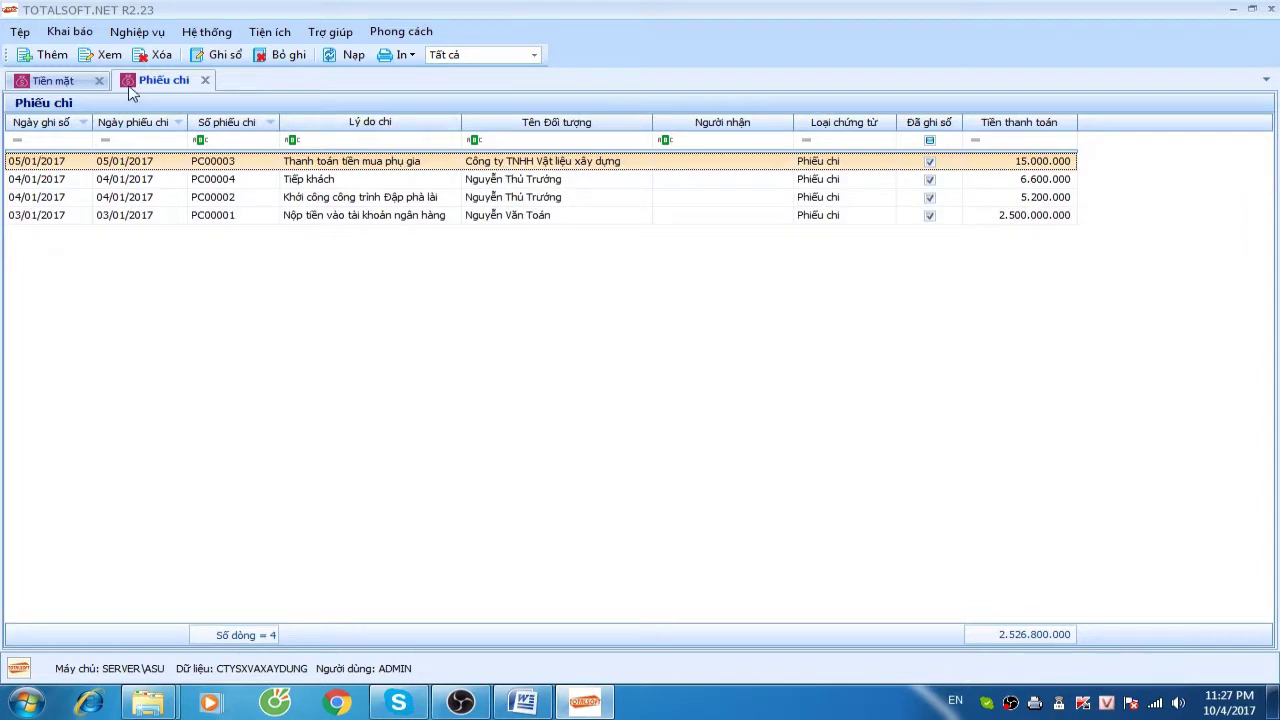
pyautogui.click(137, 36)
pyautogui.moveTo(200, 94)
pyautogui.click(365, 97)
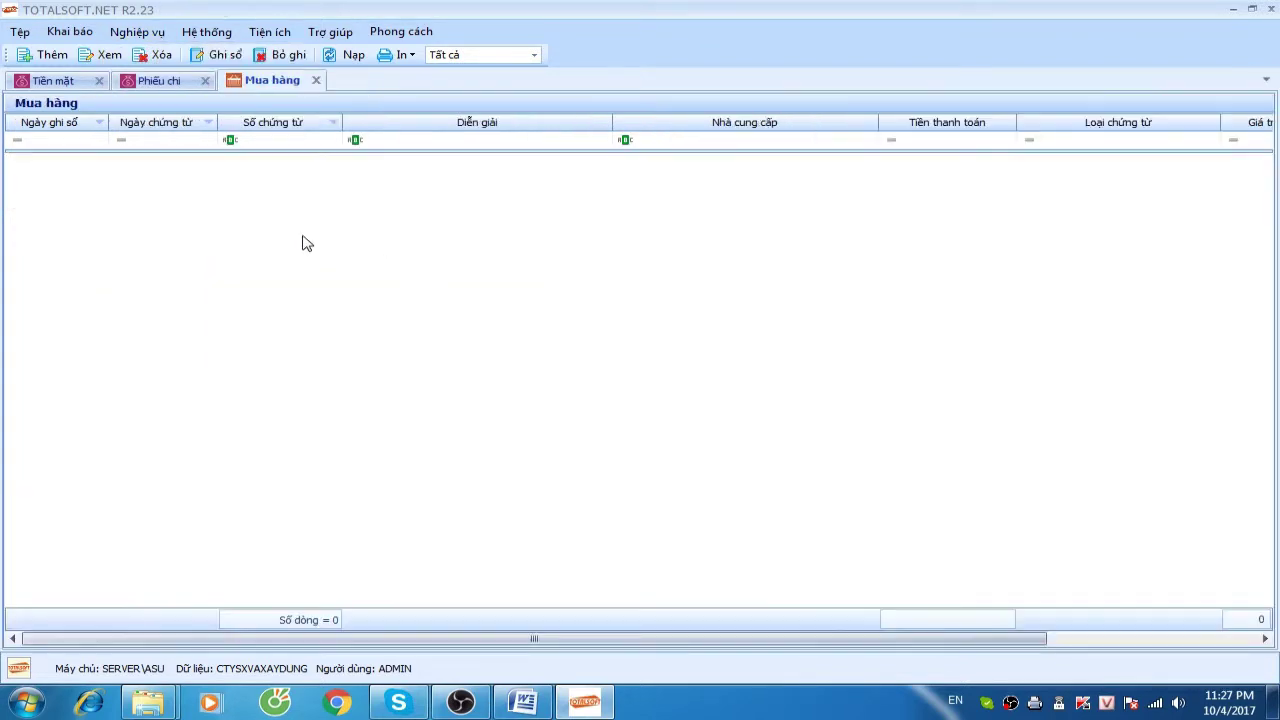
pyautogui.rightClick(319, 193)
pyautogui.click(382, 212)
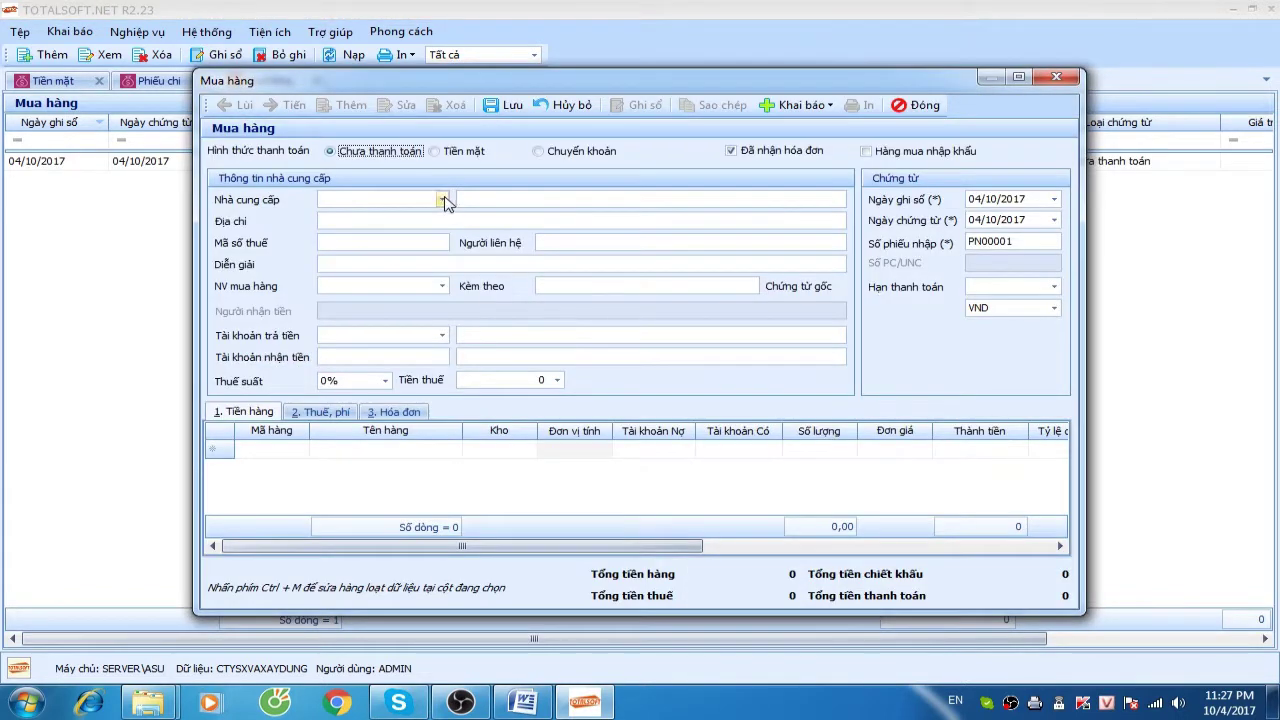
# Choose supplier Công ty TNHH Vật liệu xây dựng and add a Phụ gia goods line
pyautogui.click(443, 200)
pyautogui.click(450, 262)
pyautogui.press('Tab')
pyautogui.press('Tab')
pyautogui.press('Tab')
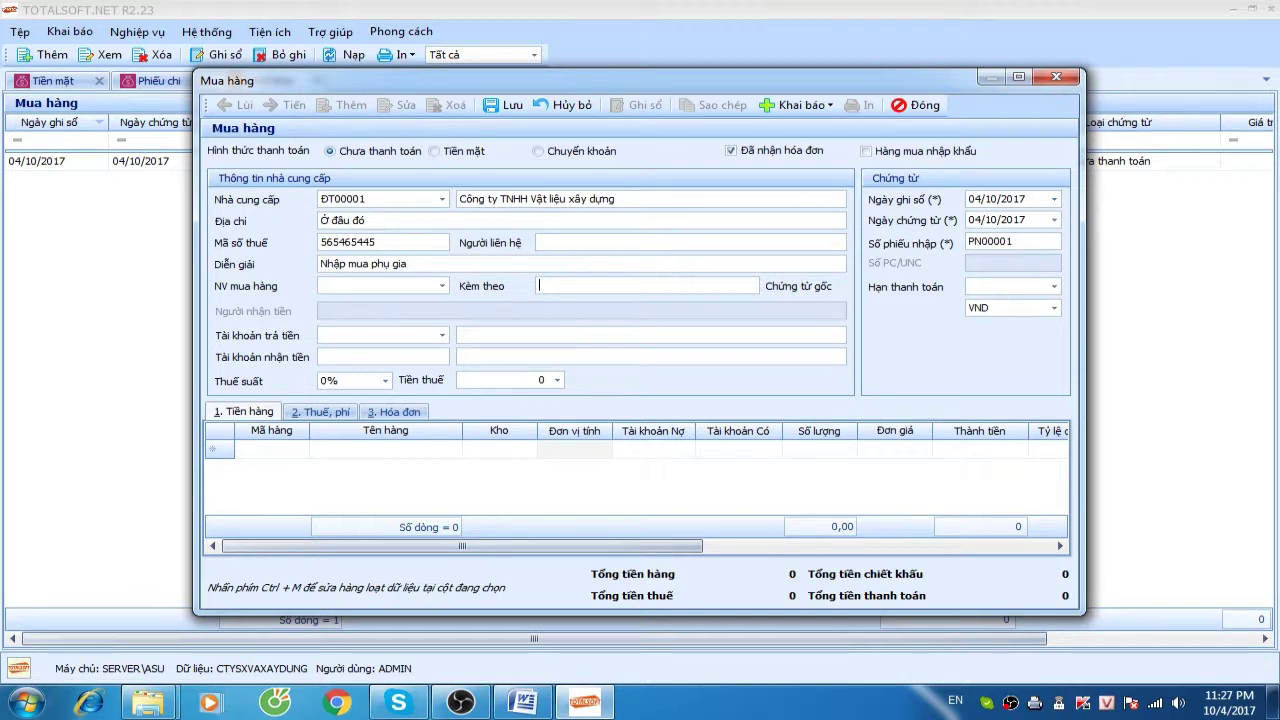
pyautogui.press('Tab')
pyautogui.press('Tab')
pyautogui.press('Tab')
pyautogui.click(298, 449)
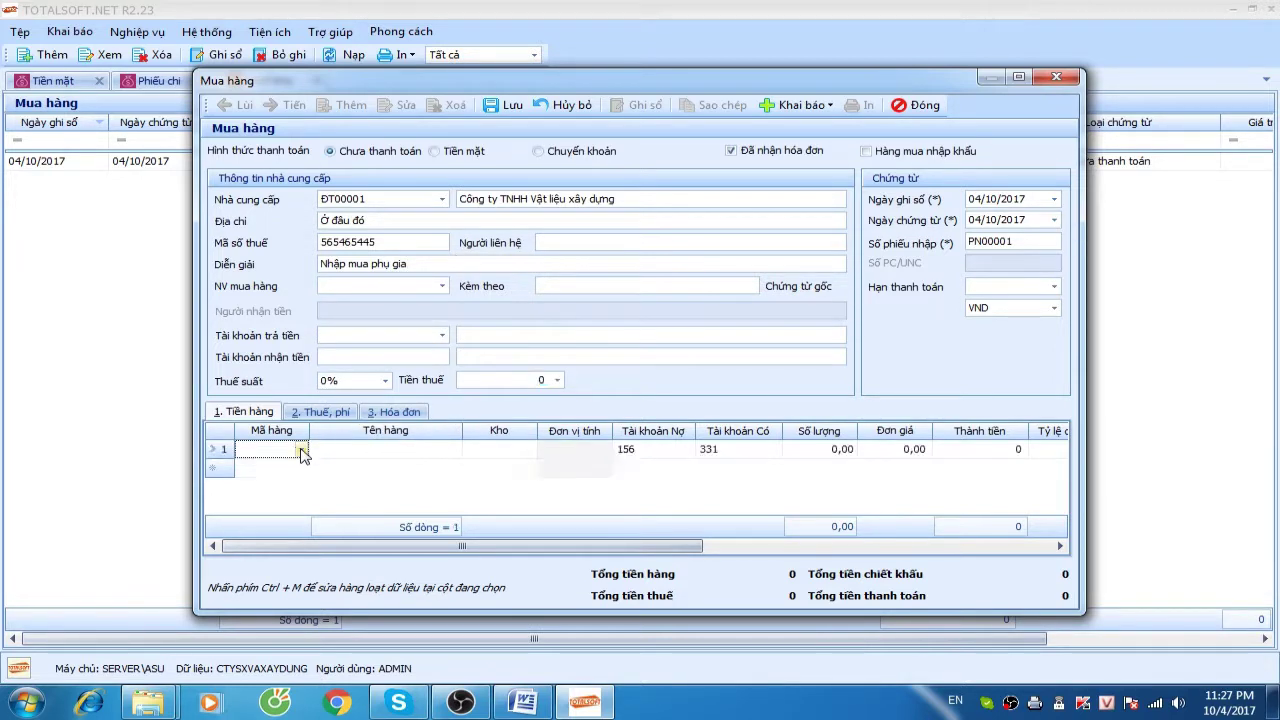
pyautogui.click(300, 449)
pyautogui.click(345, 361)
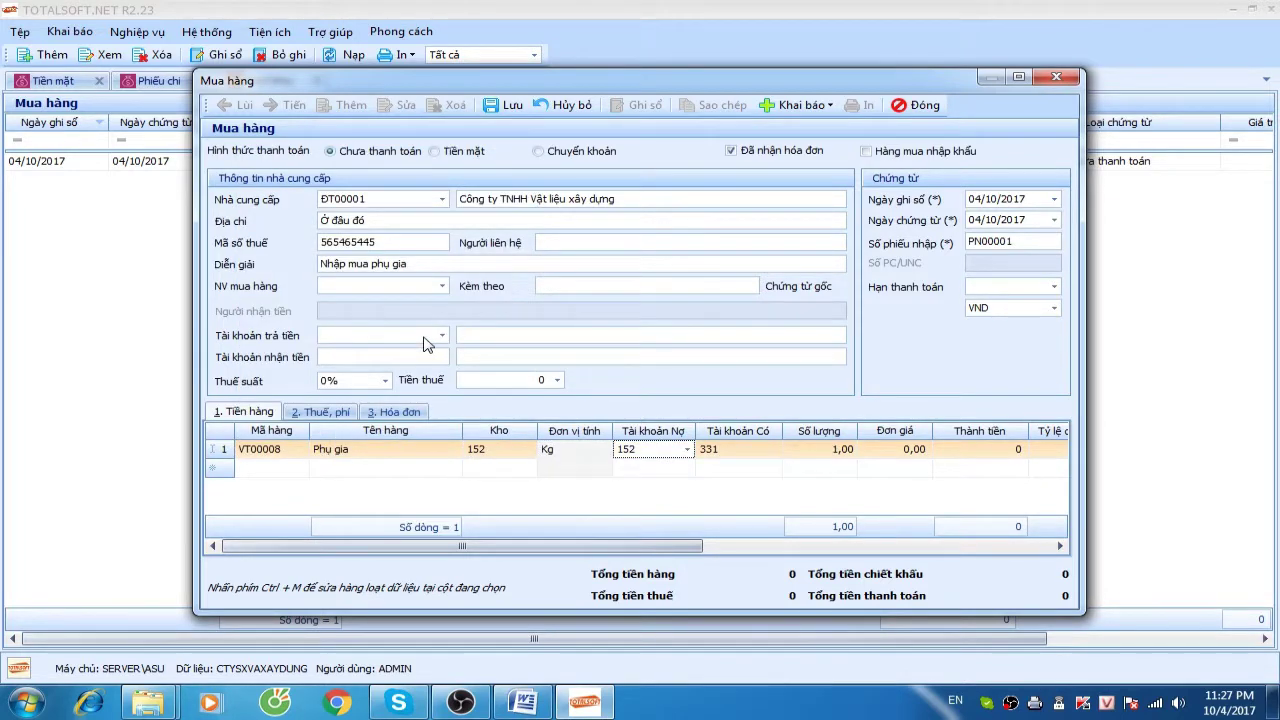
# Enter quantity 150 and unit price 95.000, giving a line total of 14.250.000
pyautogui.press('Tab')
pyautogui.press('Tab')
pyautogui.write('150')
pyautogui.press('Tab')
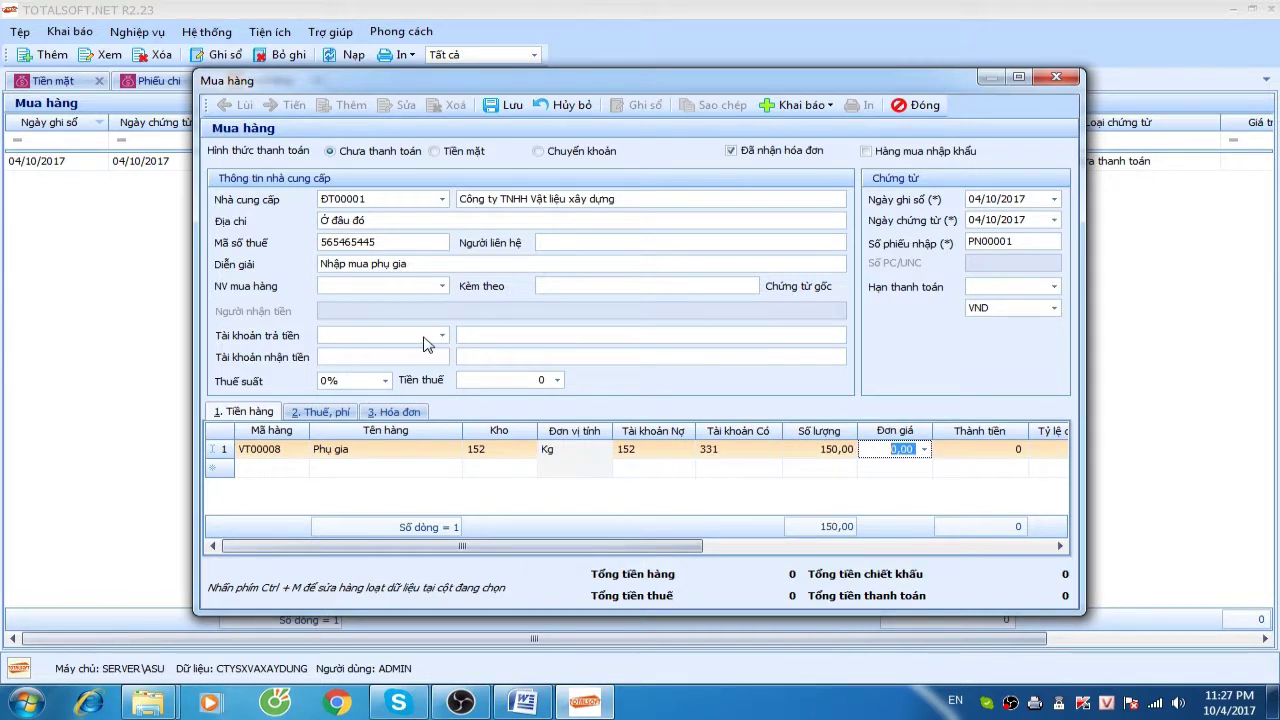
pyautogui.write('10000')
pyautogui.press('Tab')
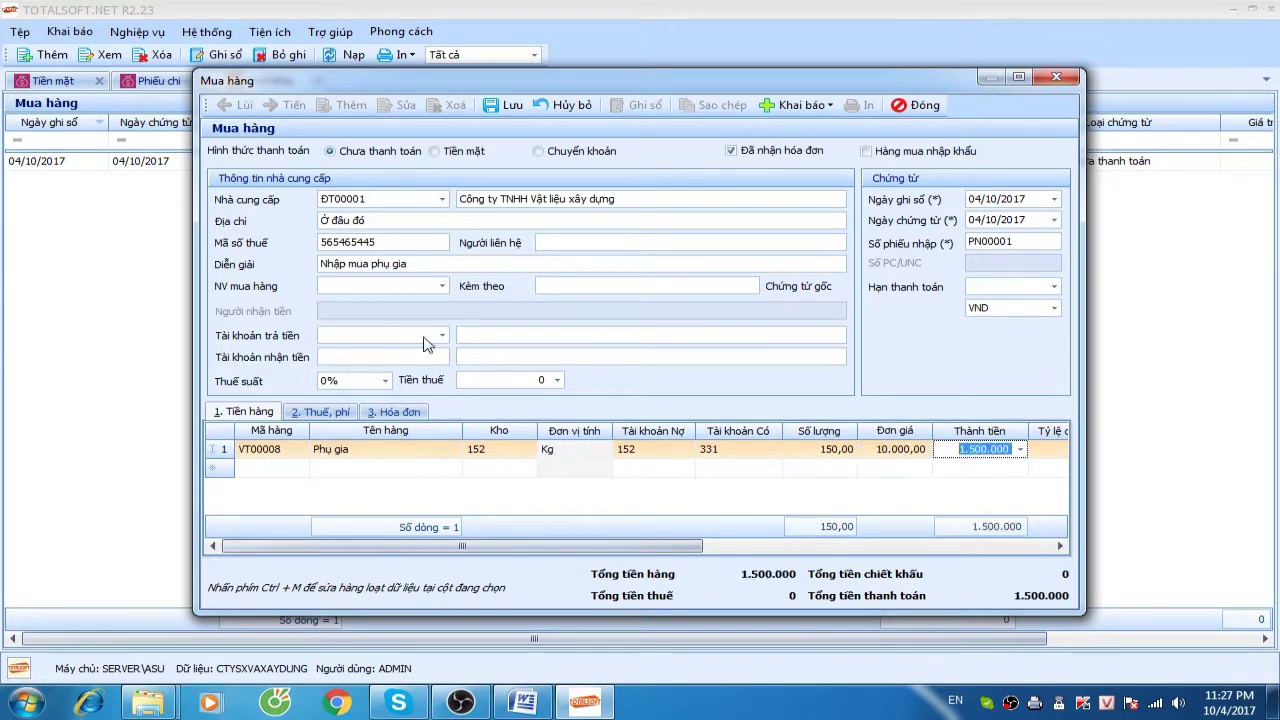
pyautogui.hotkey('shift', 'Tab')
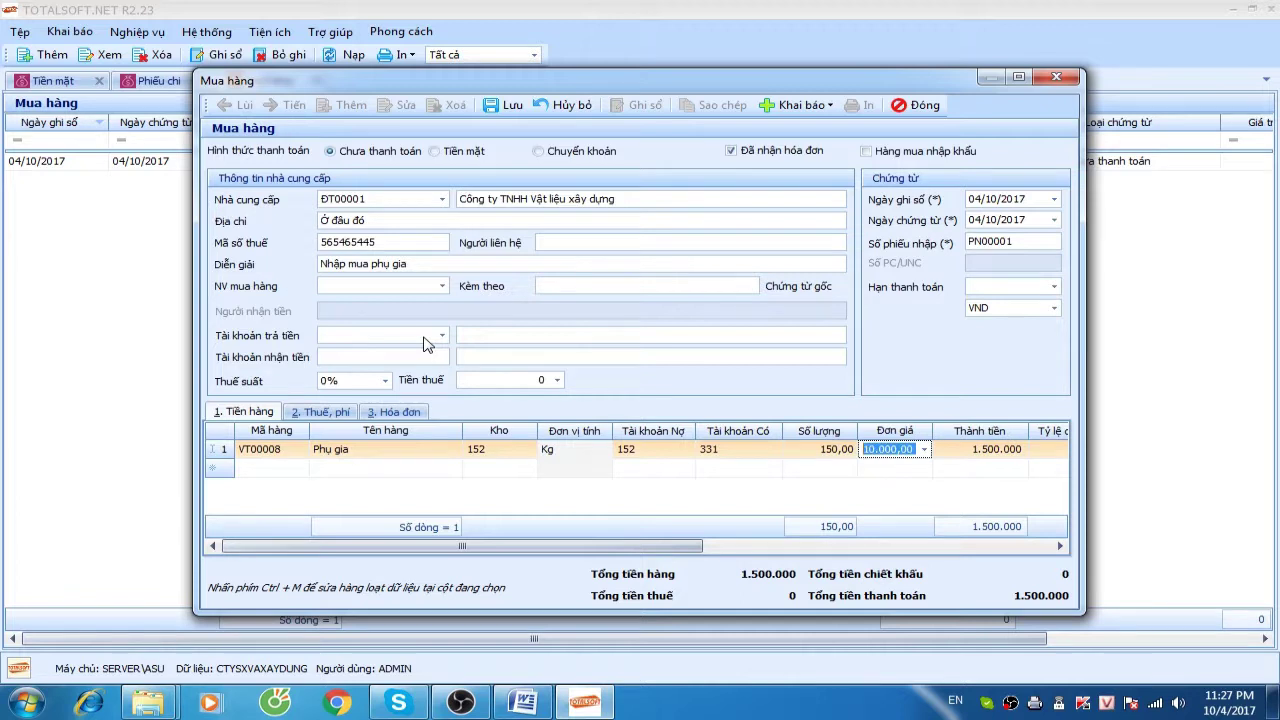
pyautogui.write('95.000')
pyautogui.press('Tab')
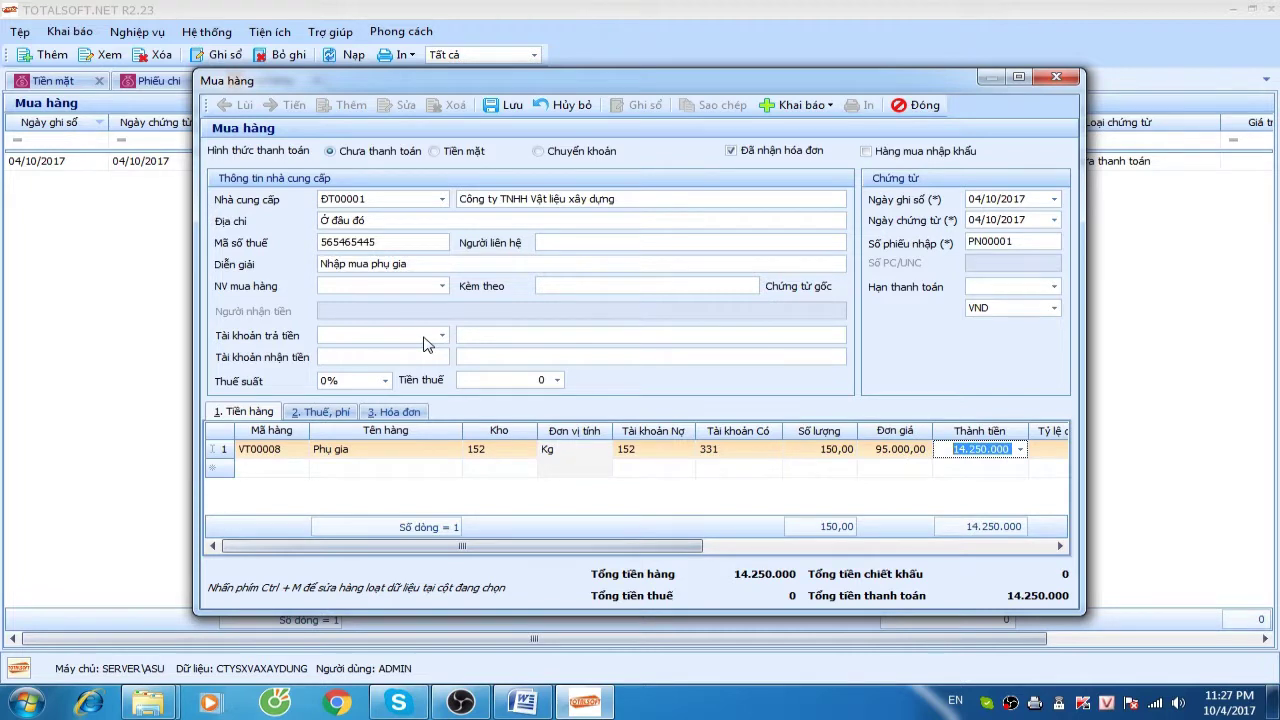
pyautogui.press('Tab')
pyautogui.press('Tab')
pyautogui.press('Tab')
pyautogui.press('Tab')
pyautogui.press('Tab')
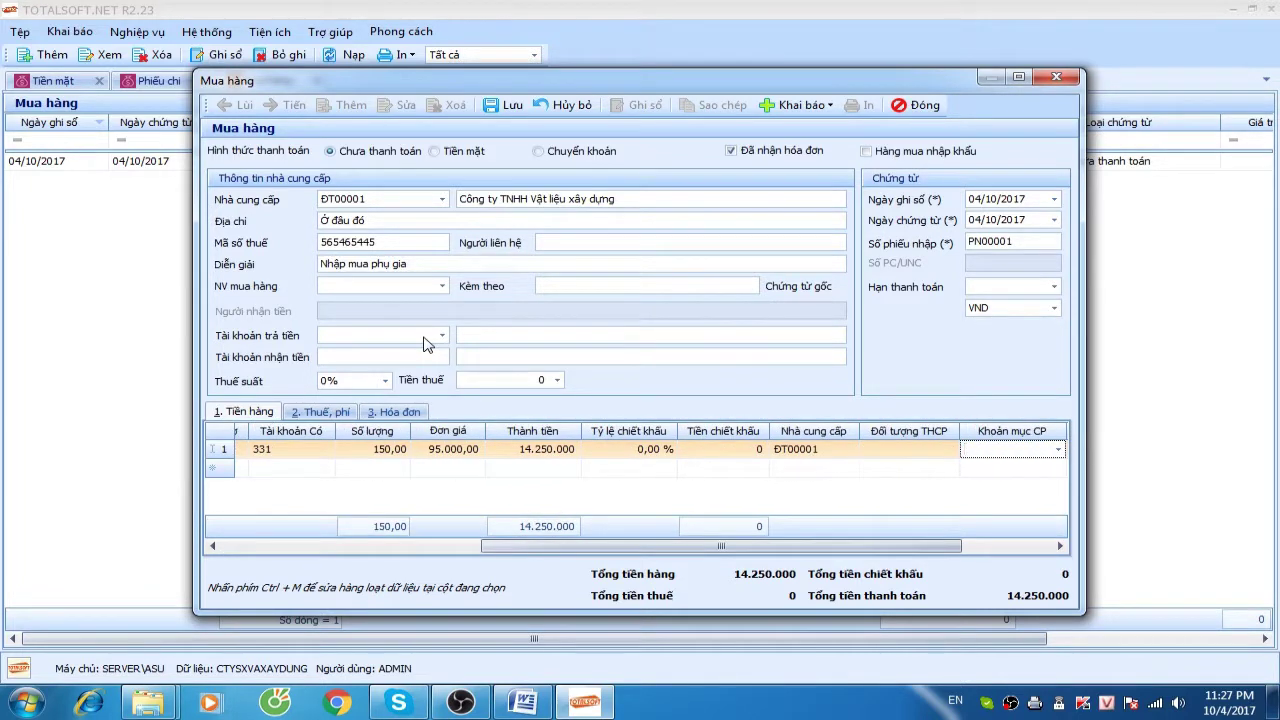
pyautogui.press('Tab')
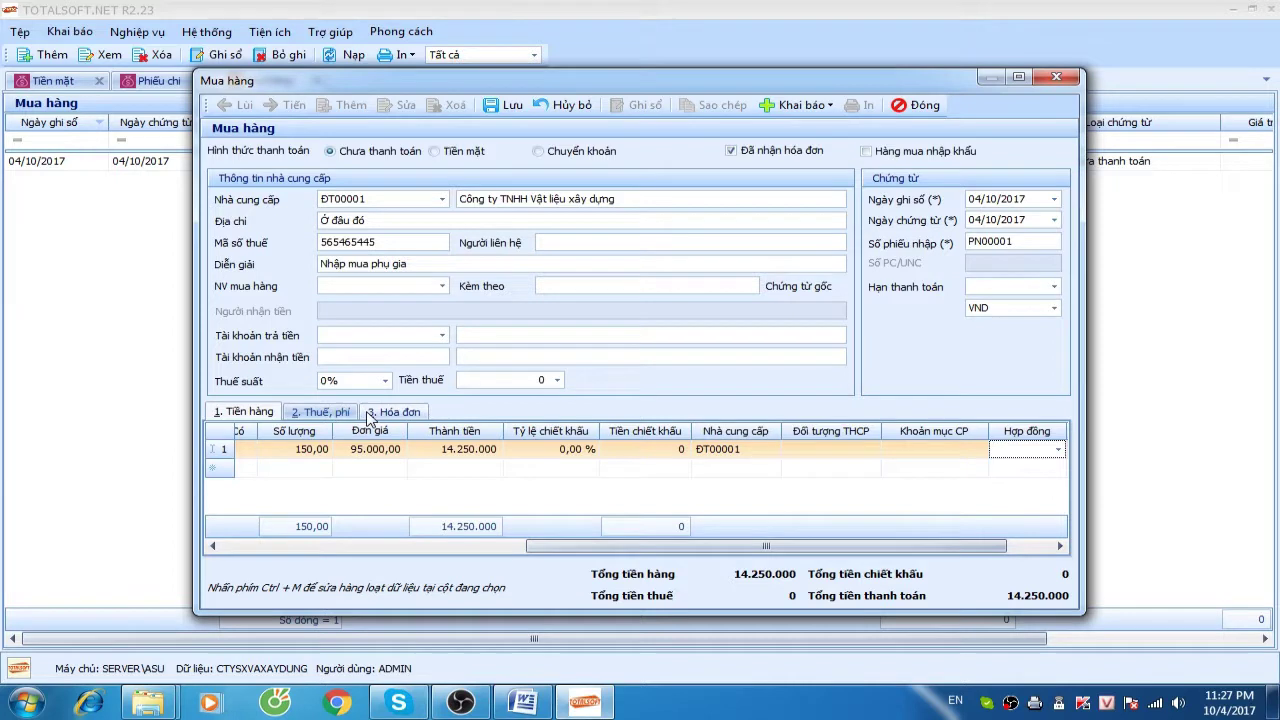
# Record Hóa đơn GTGT number 8797887 with goods group 1 on receipt PN00001
pyautogui.click(385, 412)
pyautogui.click(340, 457)
pyautogui.click(322, 489)
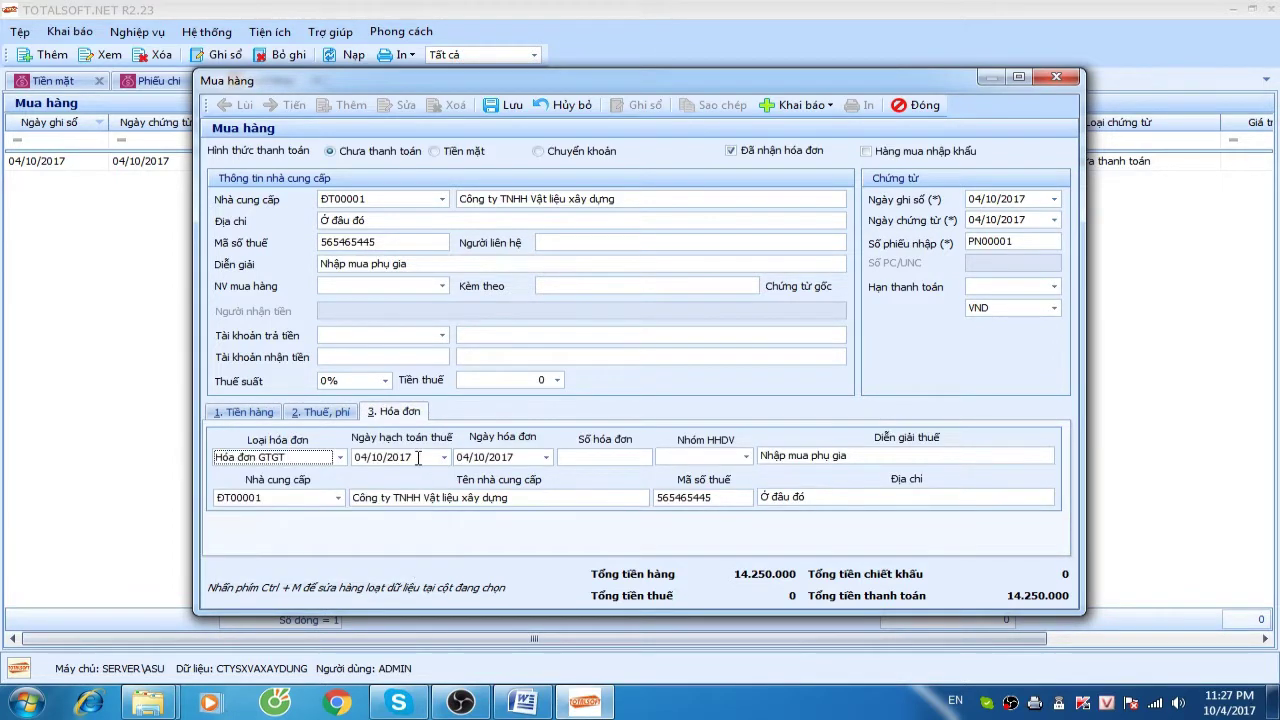
pyautogui.press('Tab')
pyautogui.press('Tab')
pyautogui.press('Tab')
pyautogui.write('87')
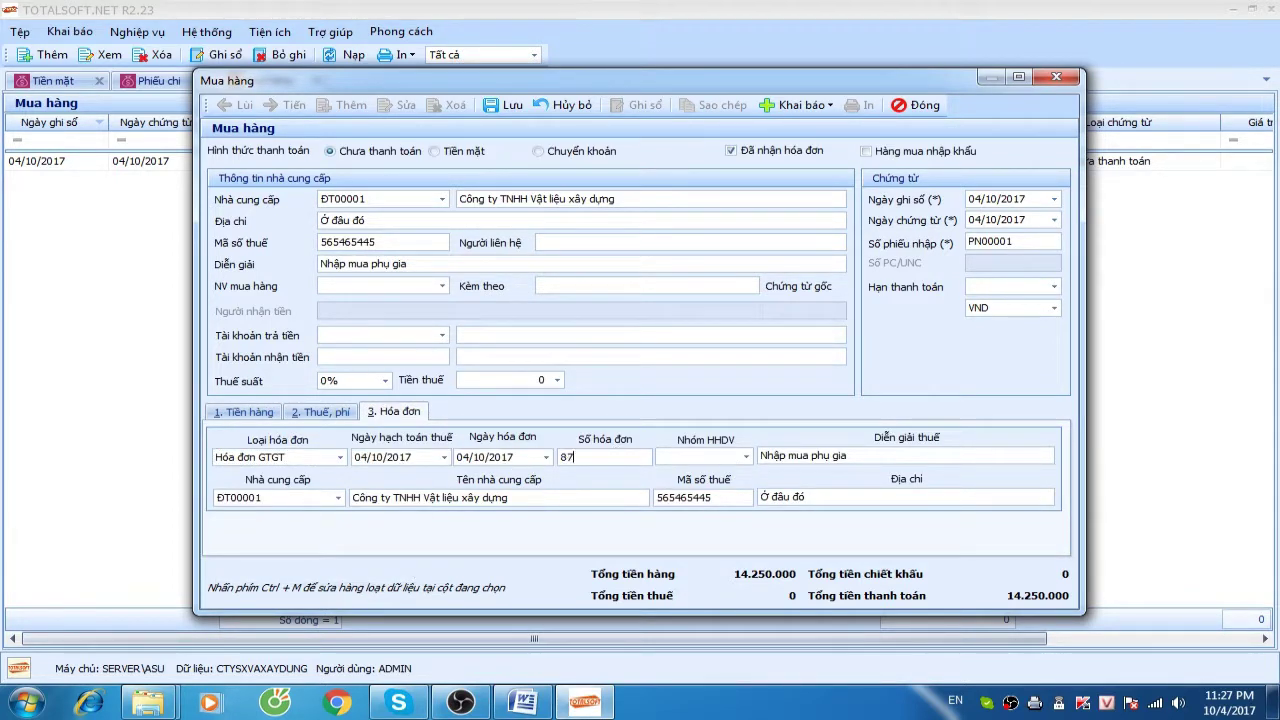
pyautogui.write('97887')
pyautogui.press('Tab')
pyautogui.click(746, 457)
pyautogui.click(736, 484)
pyautogui.press('Tab')
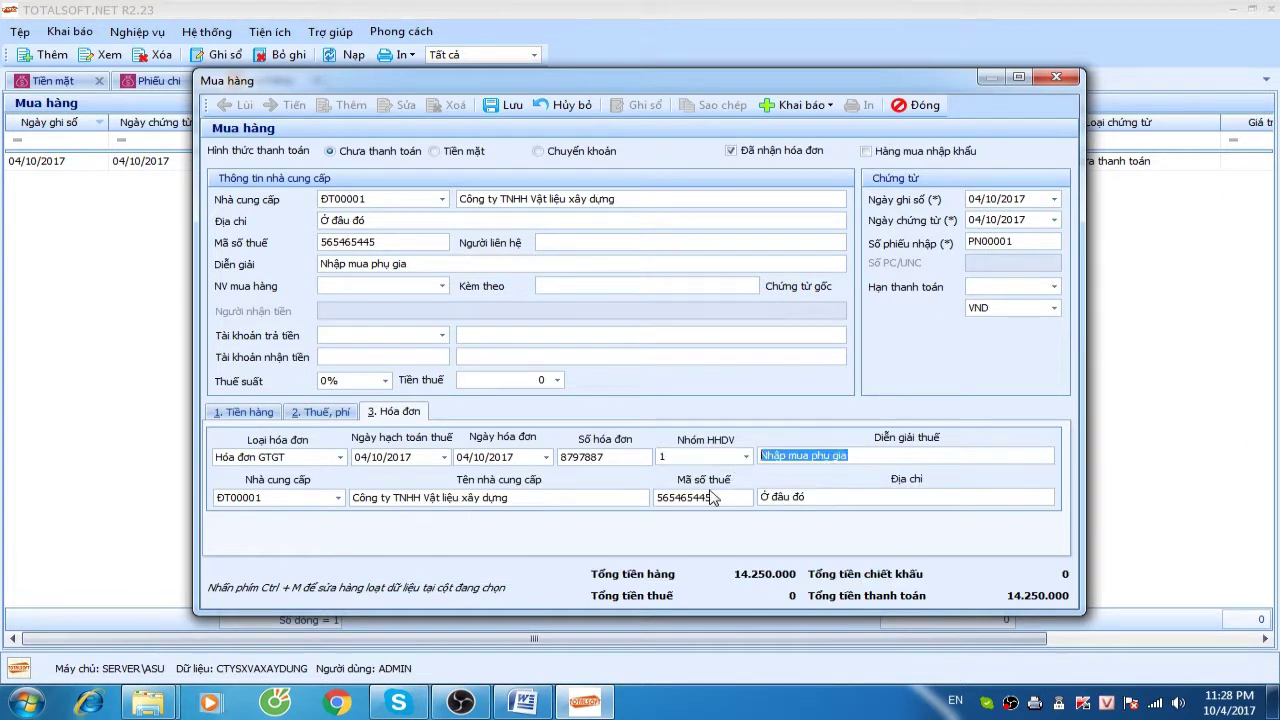
# Review the tax and goods lines, then save and close receipt PN00001
pyautogui.click(318, 412)
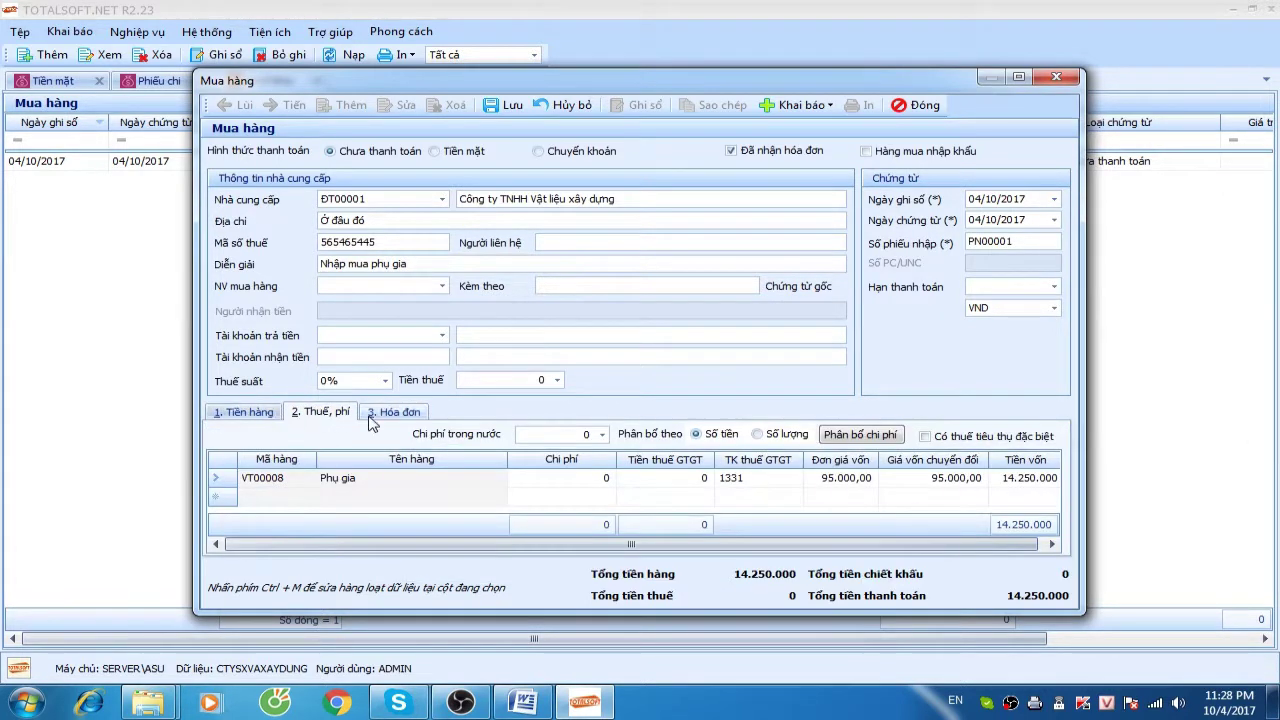
pyautogui.moveTo(578, 546); pyautogui.dragTo(667, 548)
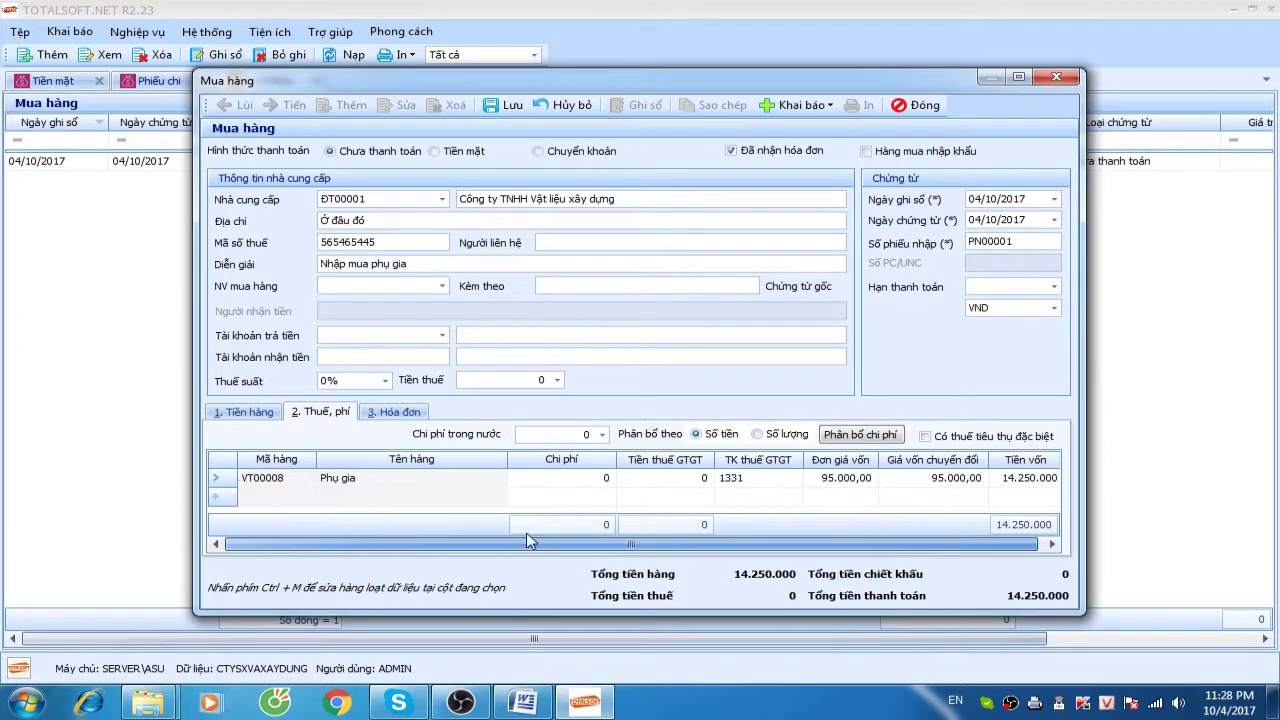
pyautogui.click(245, 412)
pyautogui.click(401, 412)
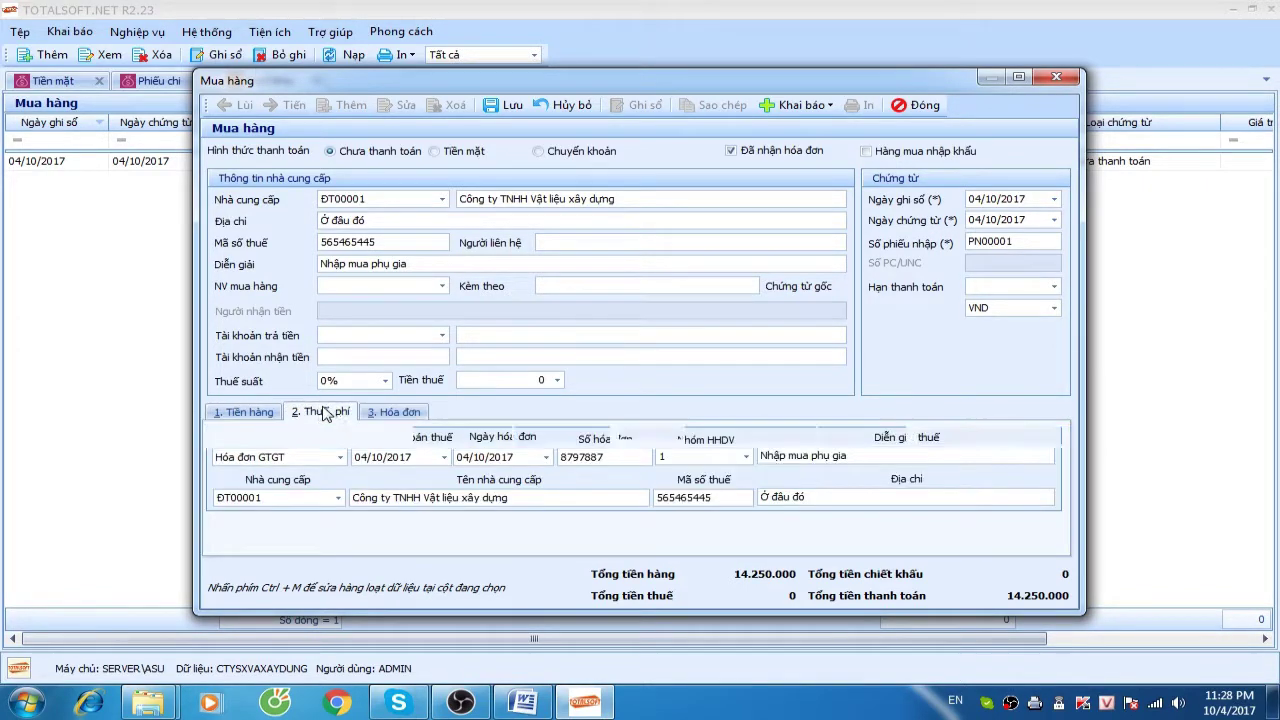
pyautogui.click(322, 412)
pyautogui.click(244, 413)
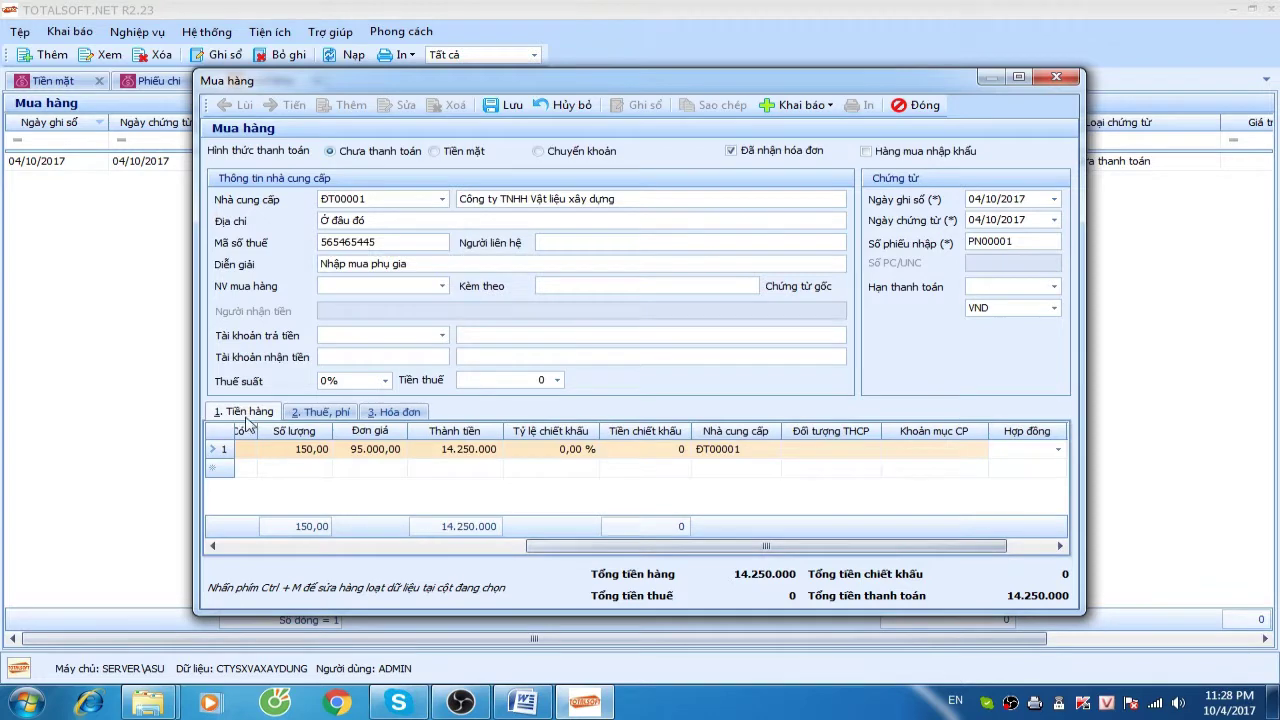
pyautogui.click(376, 420)
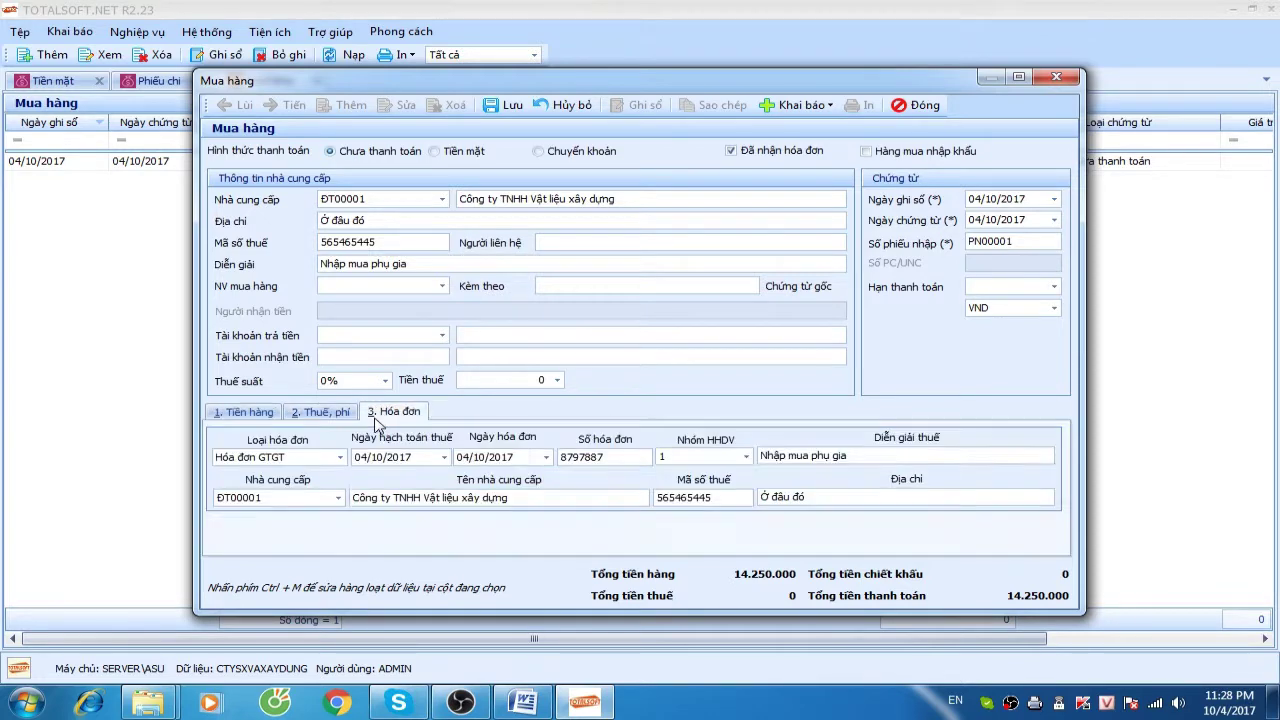
pyautogui.click(250, 416)
pyautogui.moveTo(563, 546); pyautogui.dragTo(190, 548)
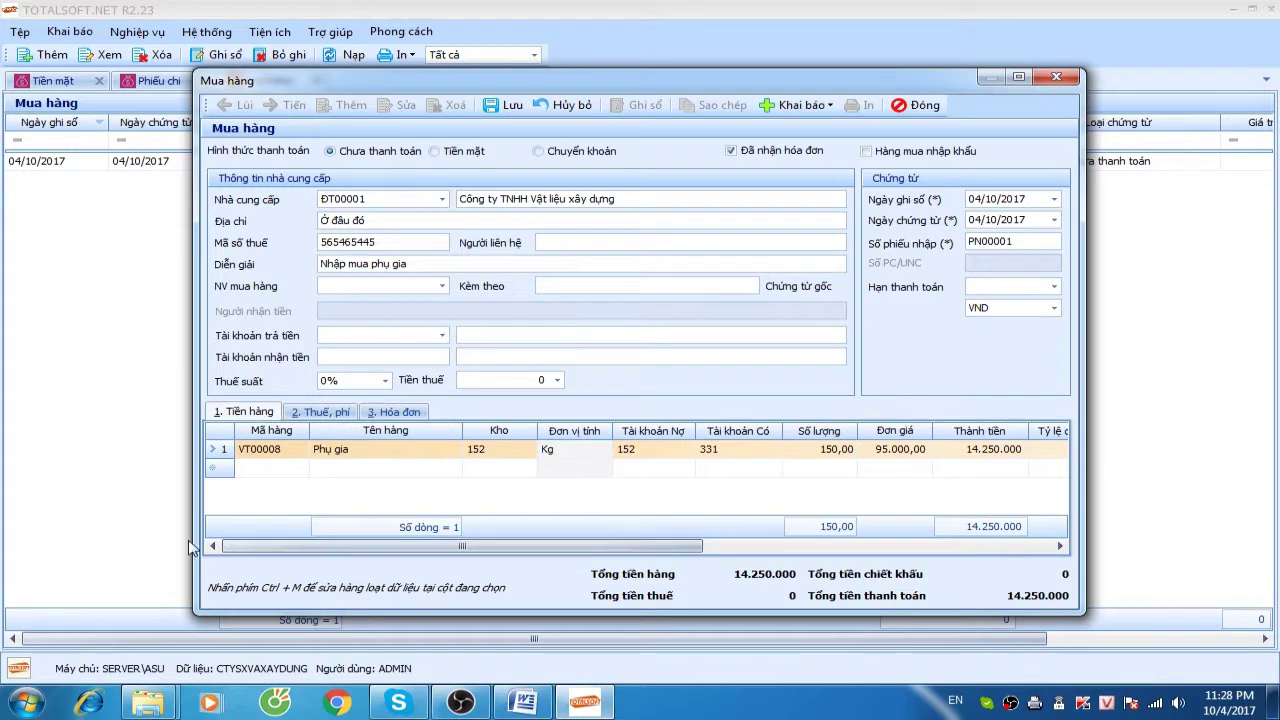
pyautogui.click(495, 106)
pyautogui.click(917, 106)
# Start a new purchase receipt from supplier ĐT00002, description 'XI măng và', dated 05/01
pyautogui.rightClick(245, 231)
pyautogui.click(282, 241)
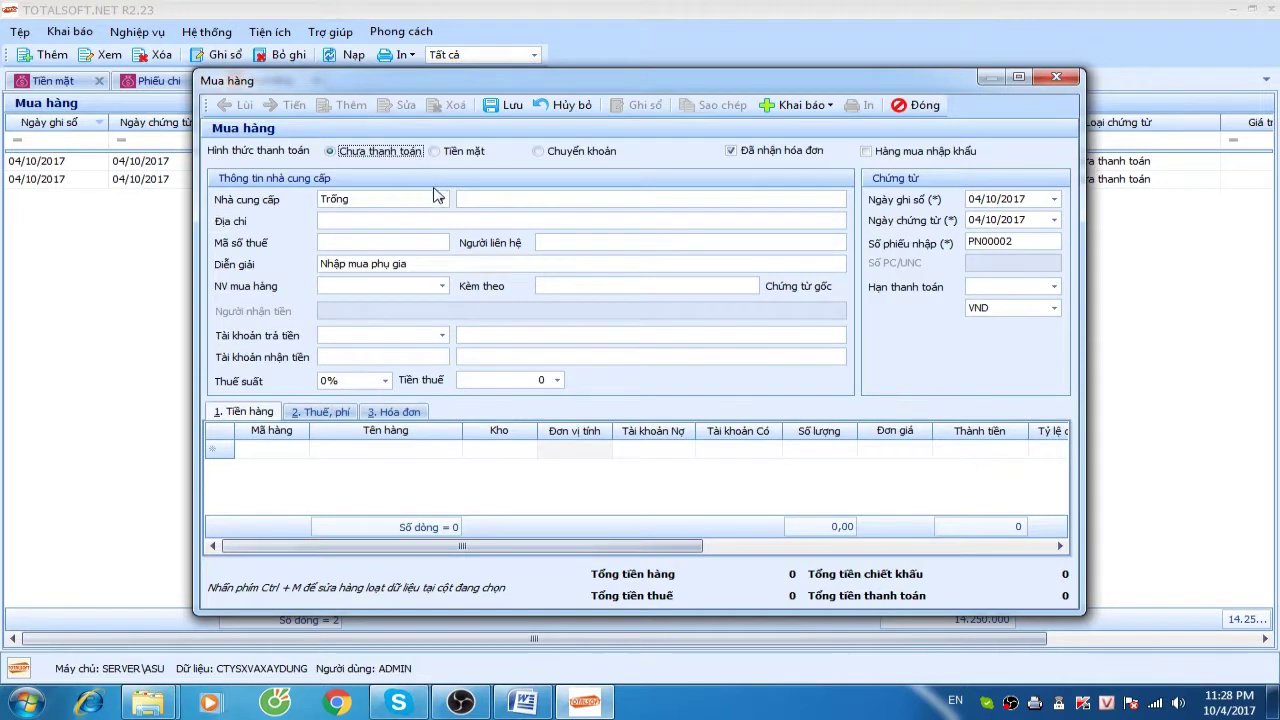
pyautogui.click(441, 199)
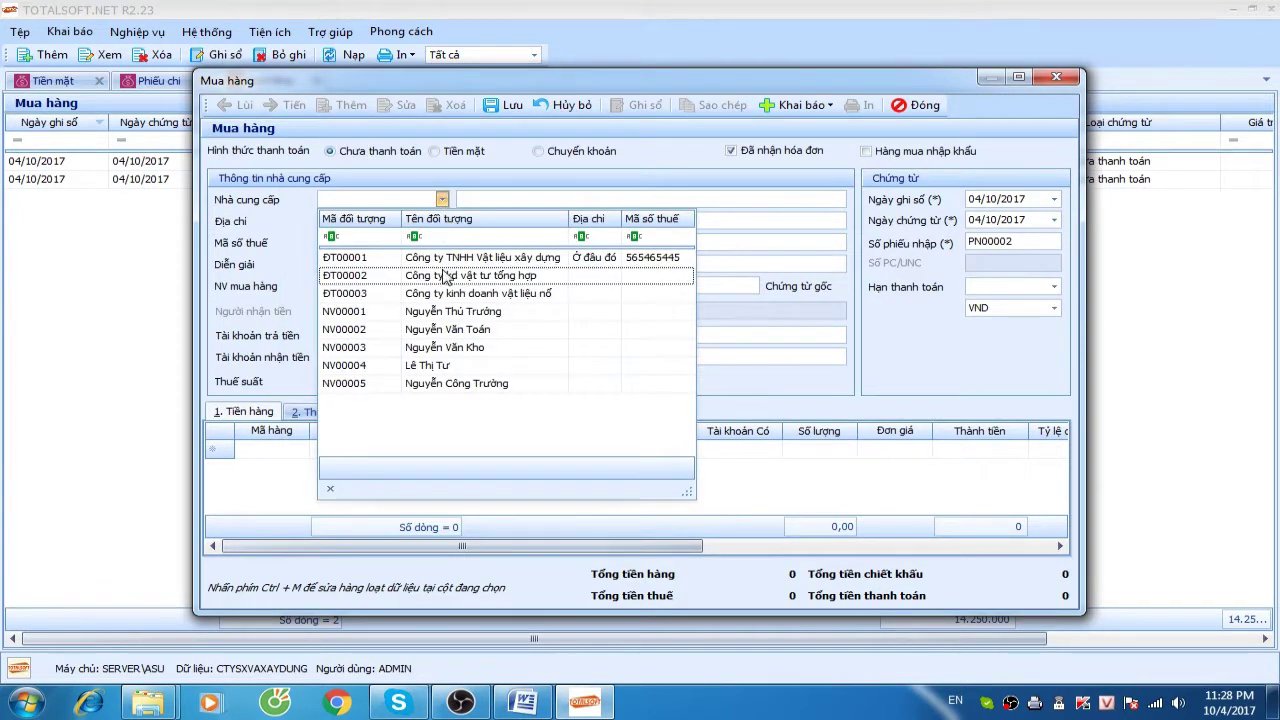
pyautogui.click(447, 275)
pyautogui.click(534, 264)
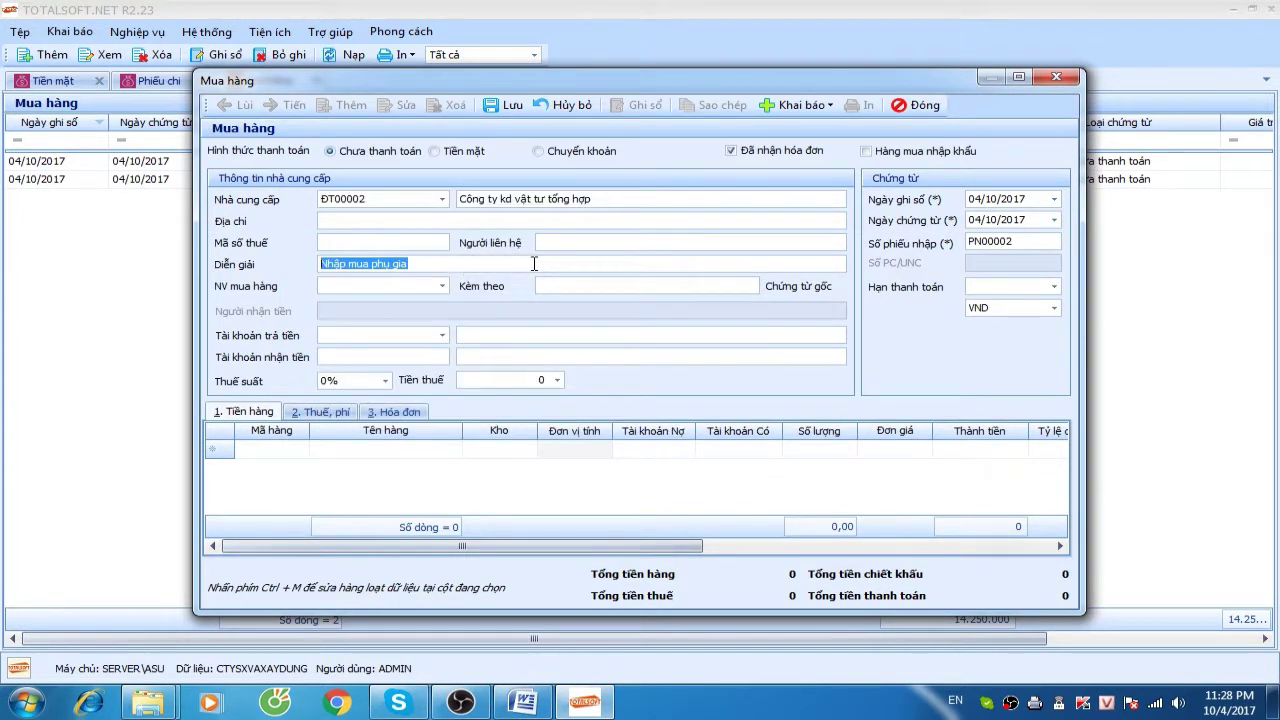
pyautogui.click(534, 264)
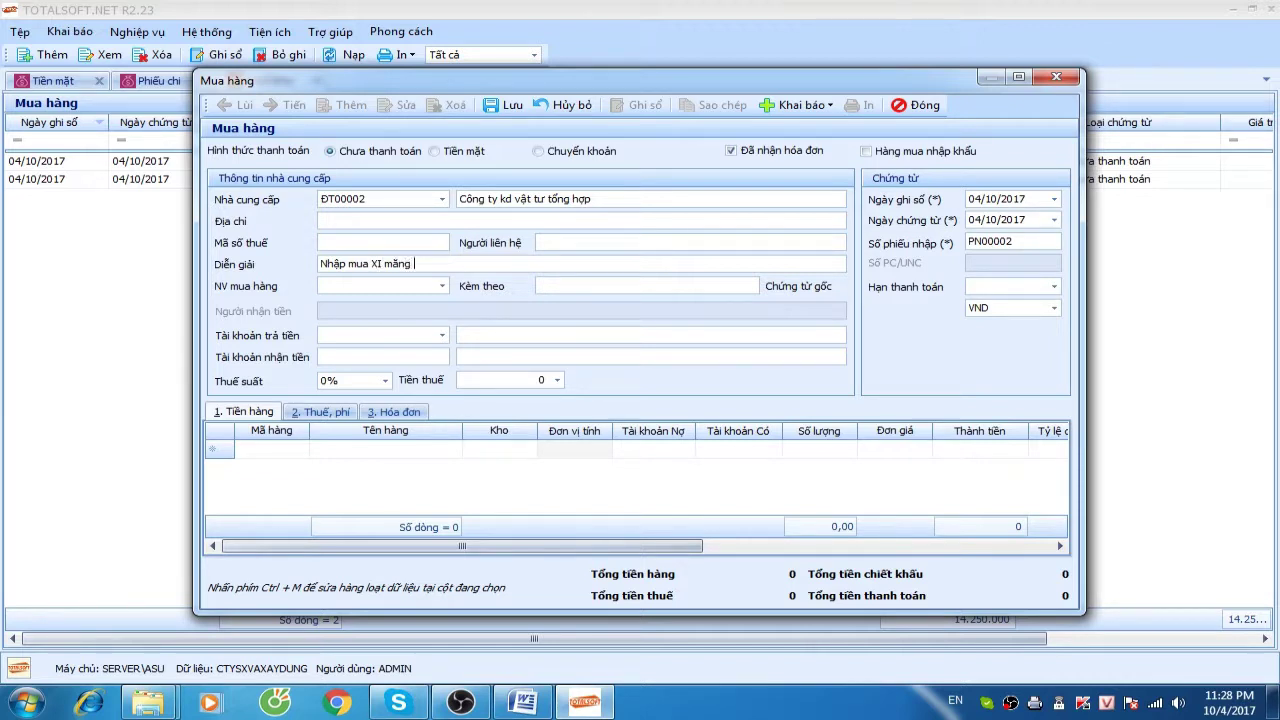
pyautogui.write('XI măng và')
pyautogui.press('Tab')
pyautogui.press('Tab')
pyautogui.press('Tab')
pyautogui.press('Tab')
pyautogui.press('Tab')
pyautogui.press('Tab')
pyautogui.press('Tab')
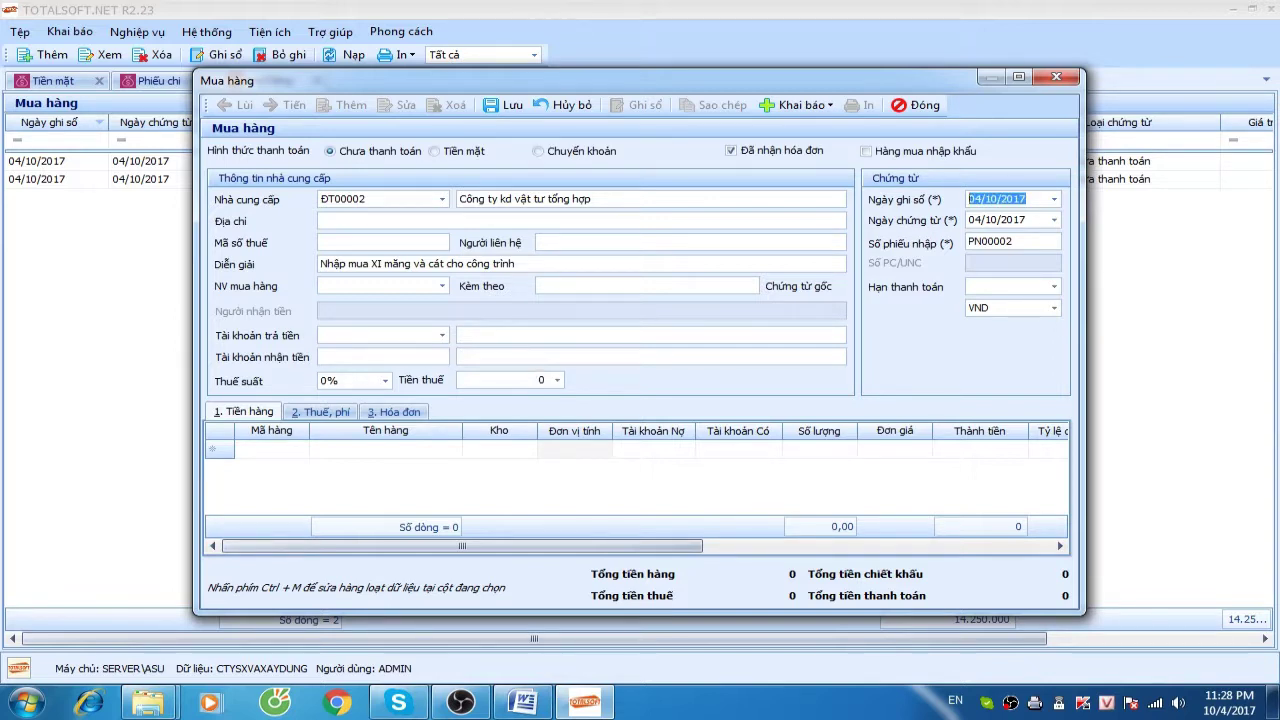
pyautogui.write('05/01')
pyautogui.press('Tab')
pyautogui.press('Tab')
pyautogui.press('Tab')
pyautogui.press('Tab')
pyautogui.press('Tab')
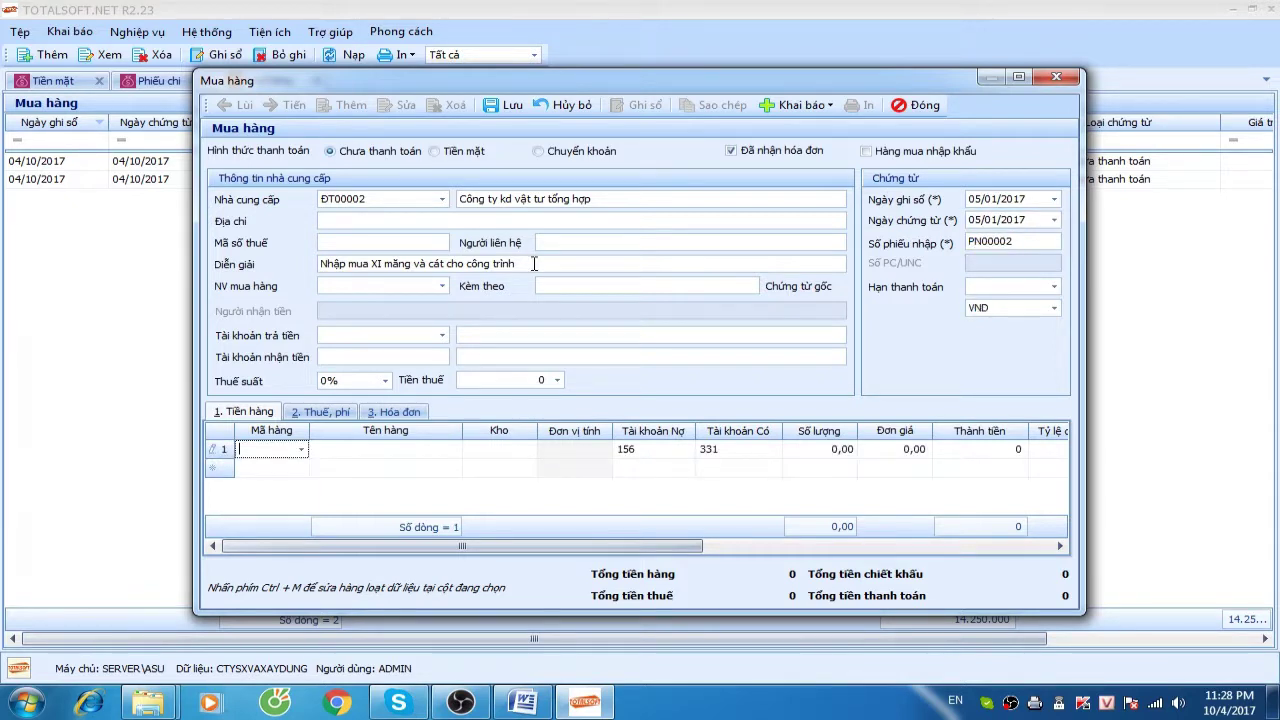
# Add a line of 150 Xi măng PC 400 into warehouse KCT01 at 1.250.000
pyautogui.click(301, 449)
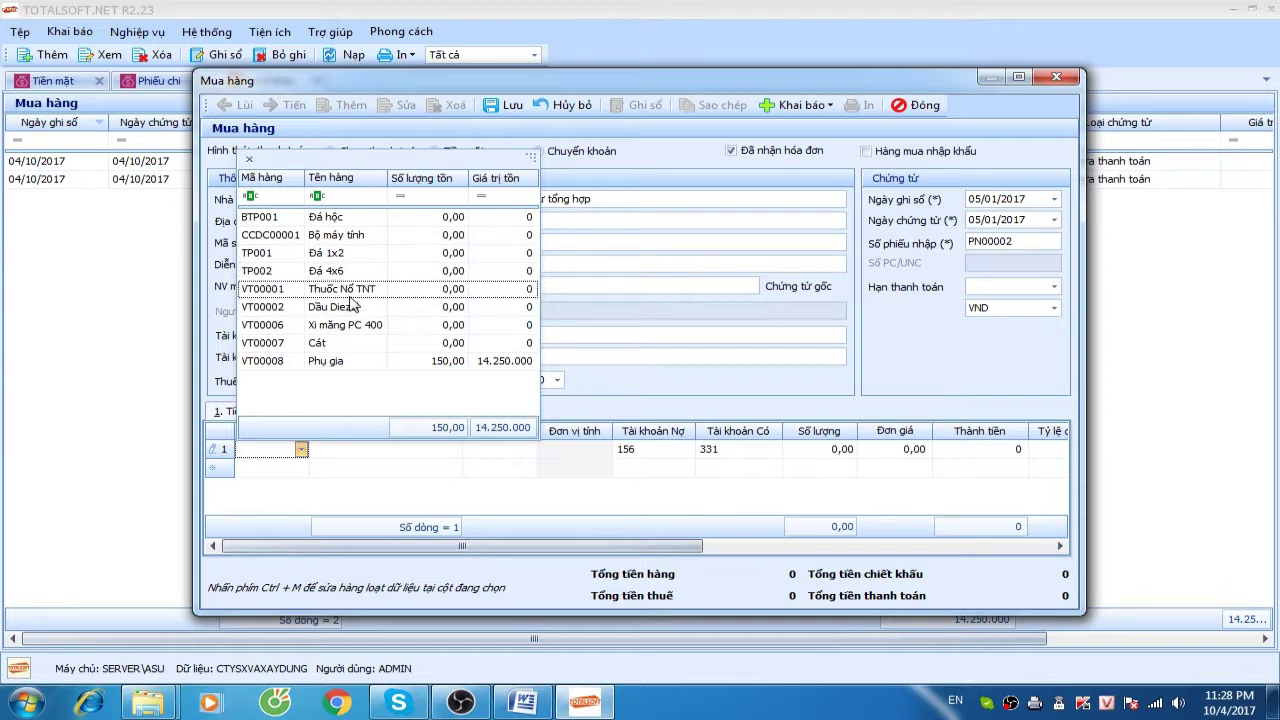
pyautogui.click(352, 334)
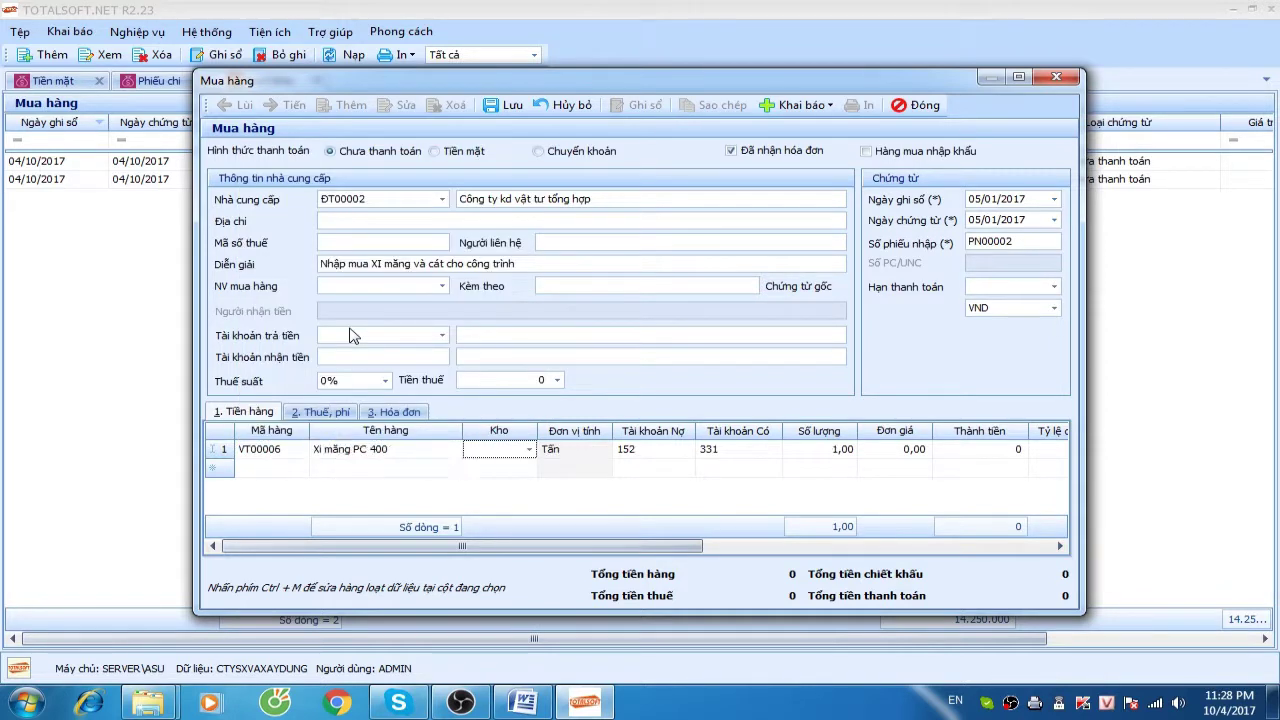
pyautogui.click(528, 451)
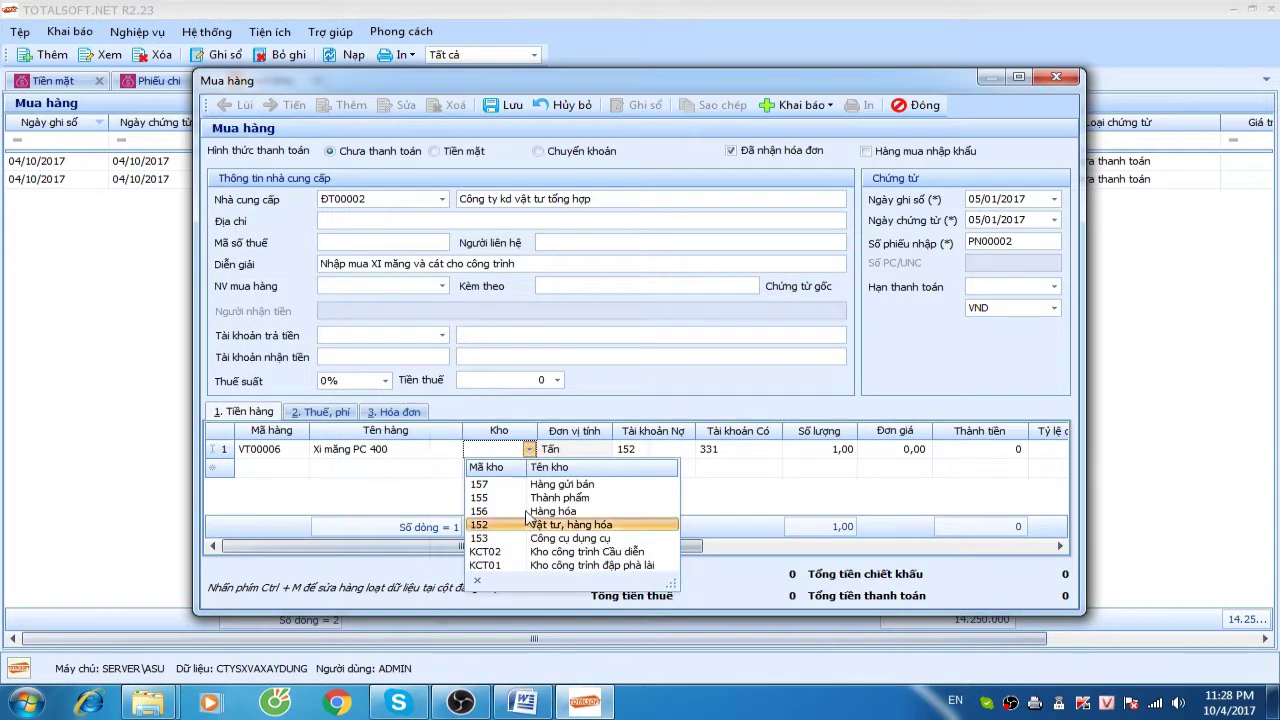
pyautogui.click(518, 566)
pyautogui.press('Tab')
pyautogui.press('Tab')
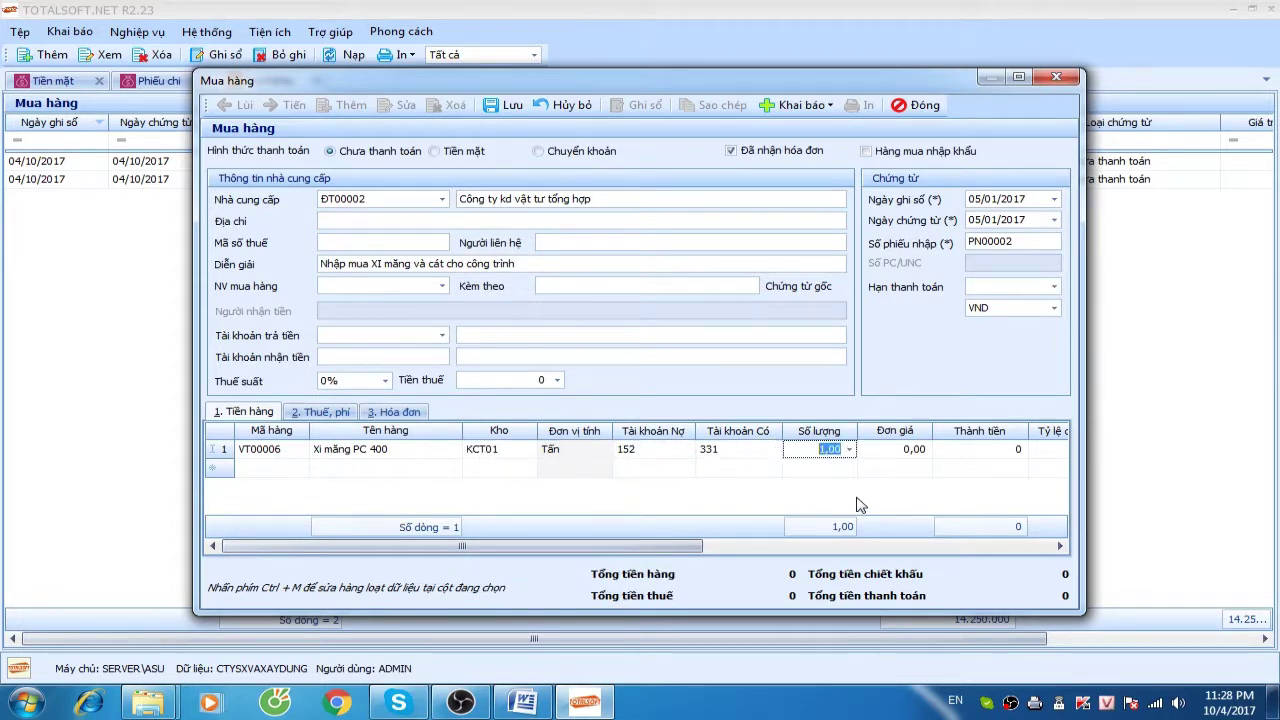
pyautogui.write('150')
pyautogui.press('Tab')
pyautogui.write('1.')
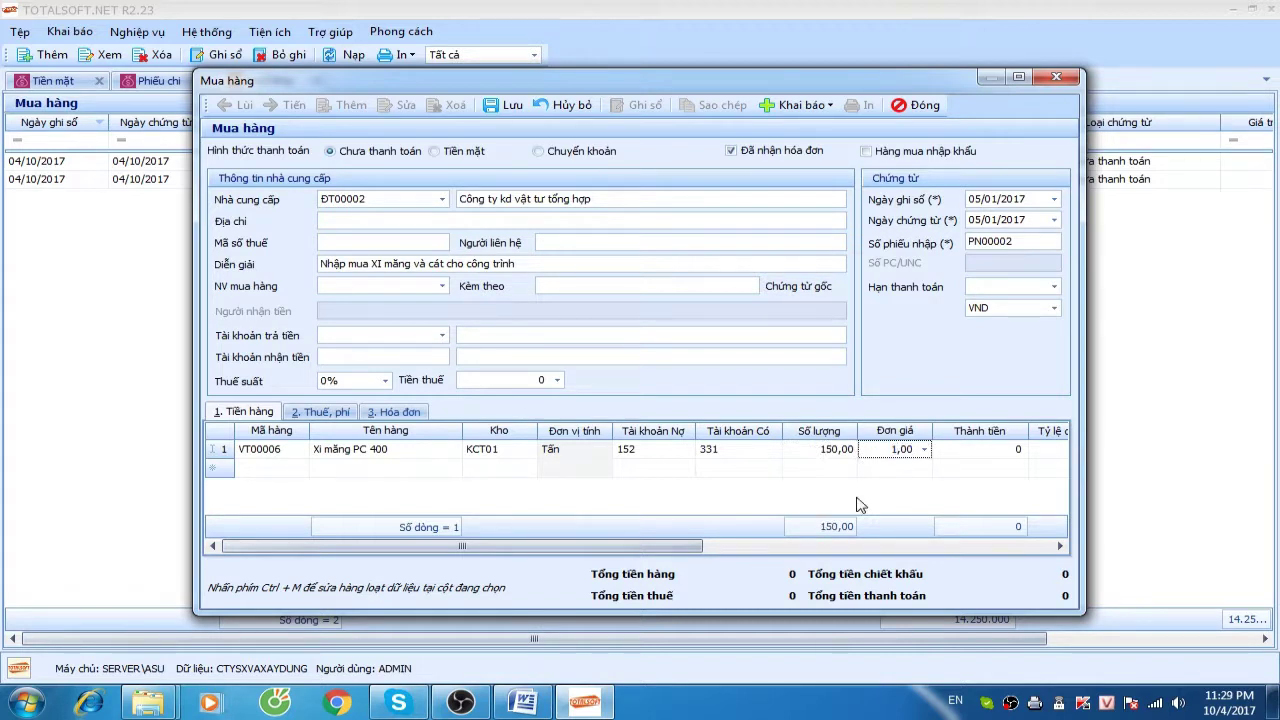
pyautogui.write('250.000')
pyautogui.press('Tab')
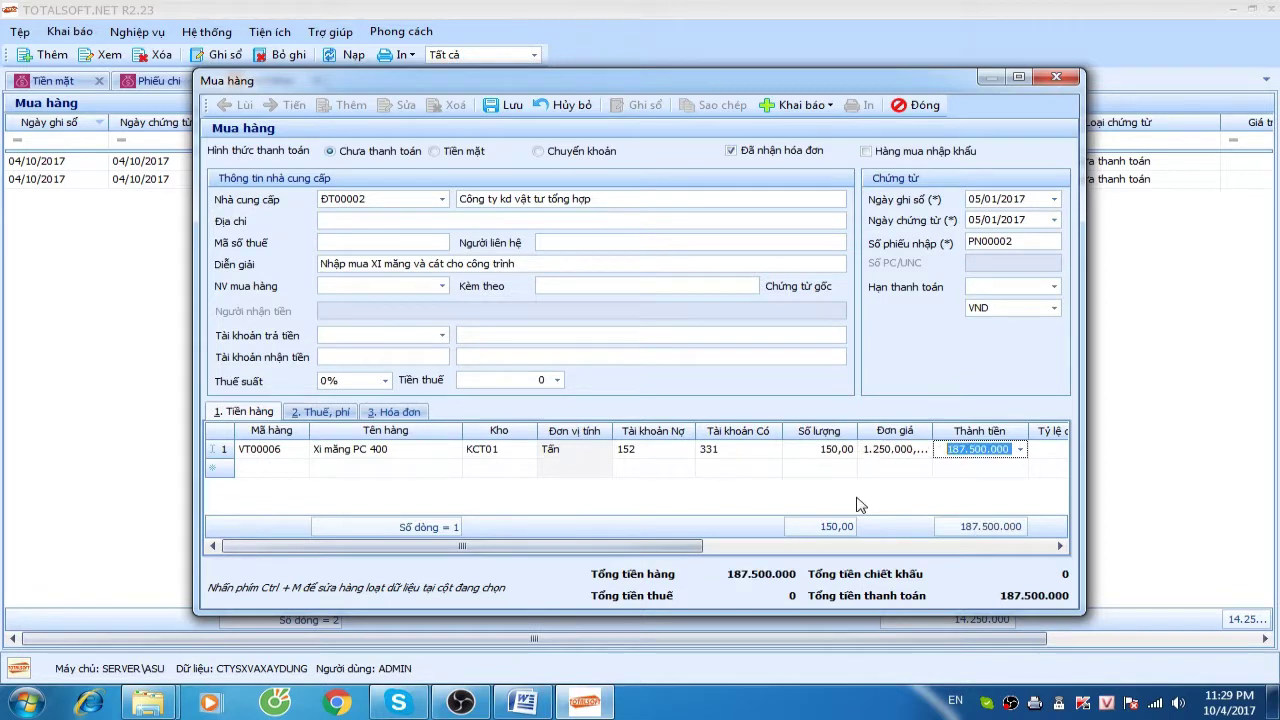
pyautogui.press('Tab')
pyautogui.press('Tab')
pyautogui.press('Tab')
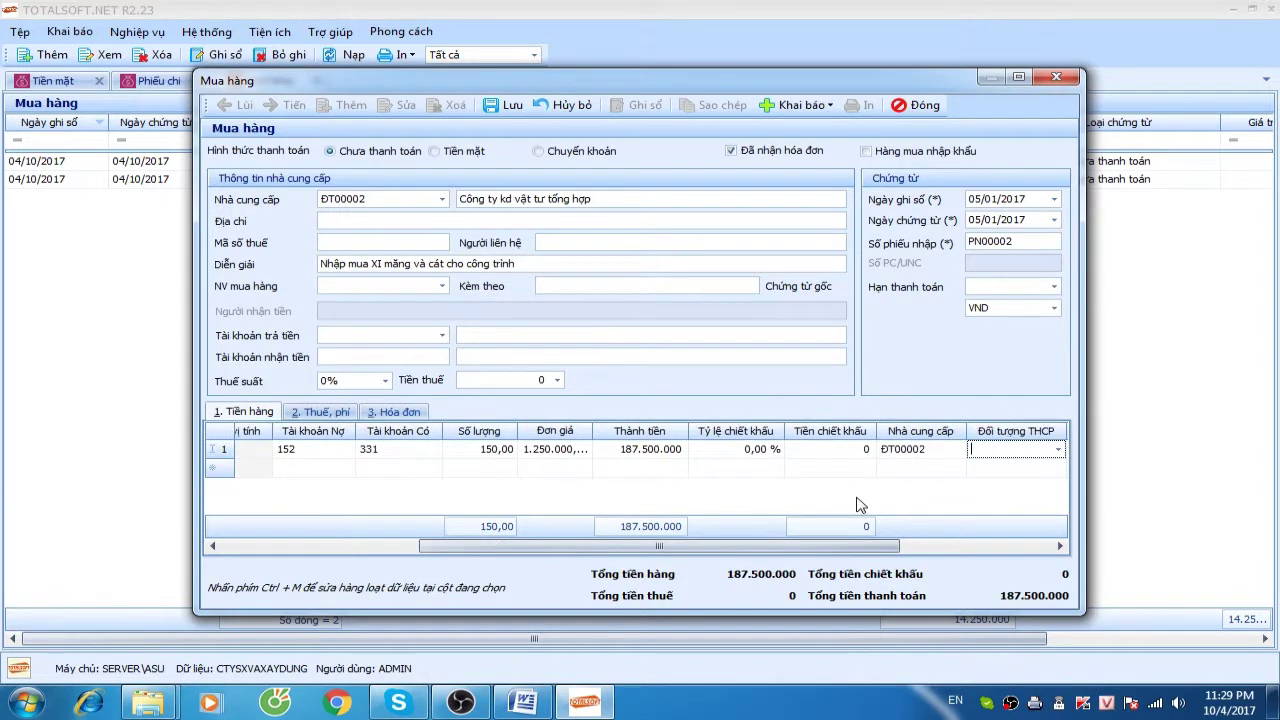
# Assign cost object CT01 and cost item NVLTT to the cement line
pyautogui.click(1058, 449)
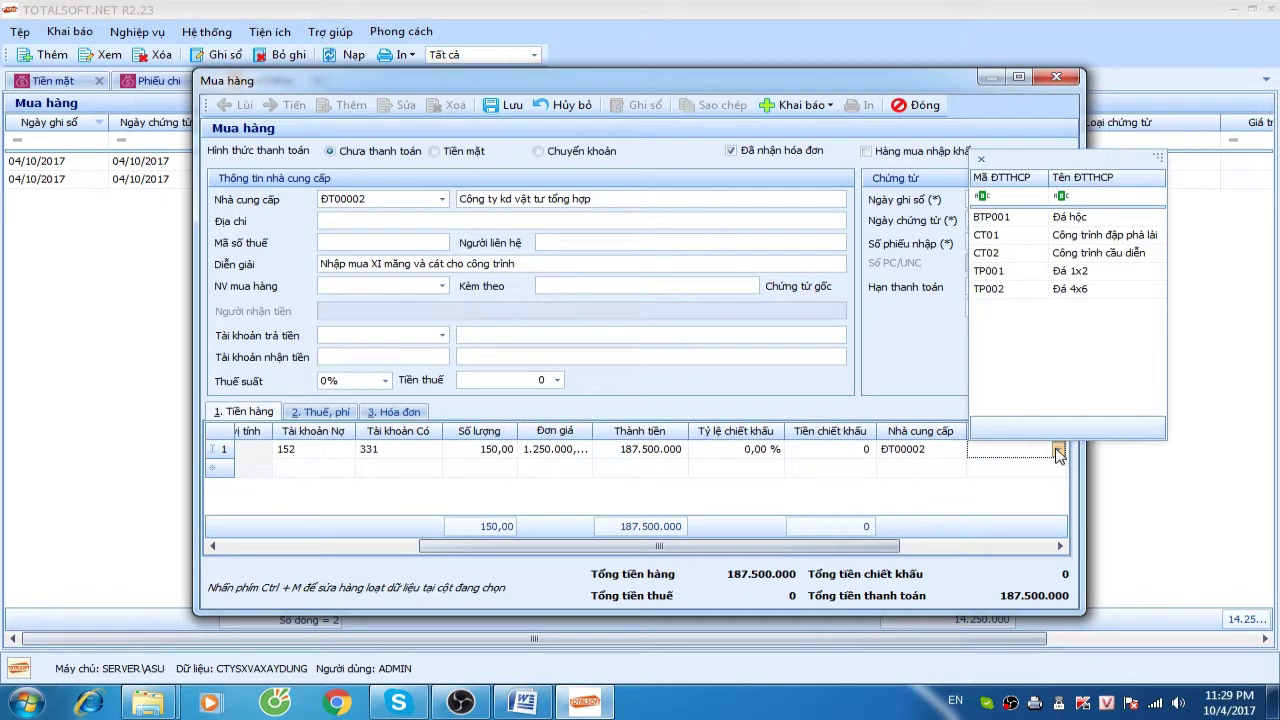
pyautogui.click(1053, 237)
pyautogui.press('Tab')
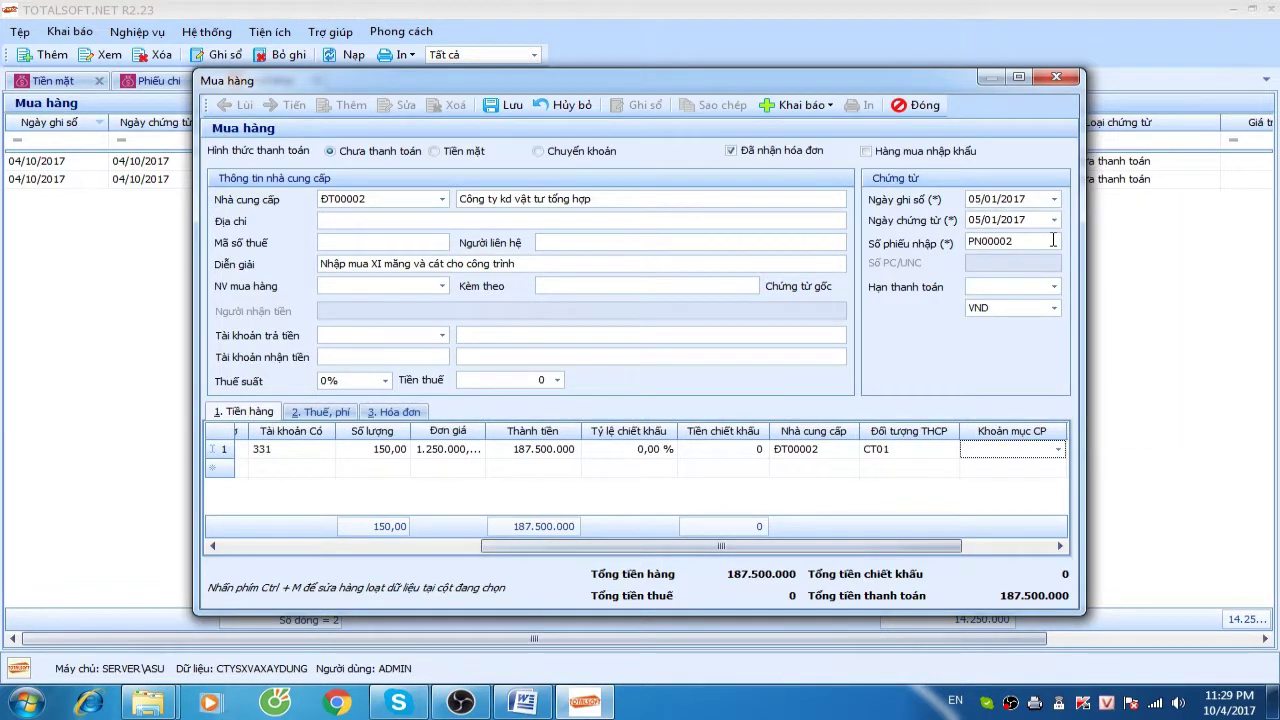
pyautogui.click(1058, 449)
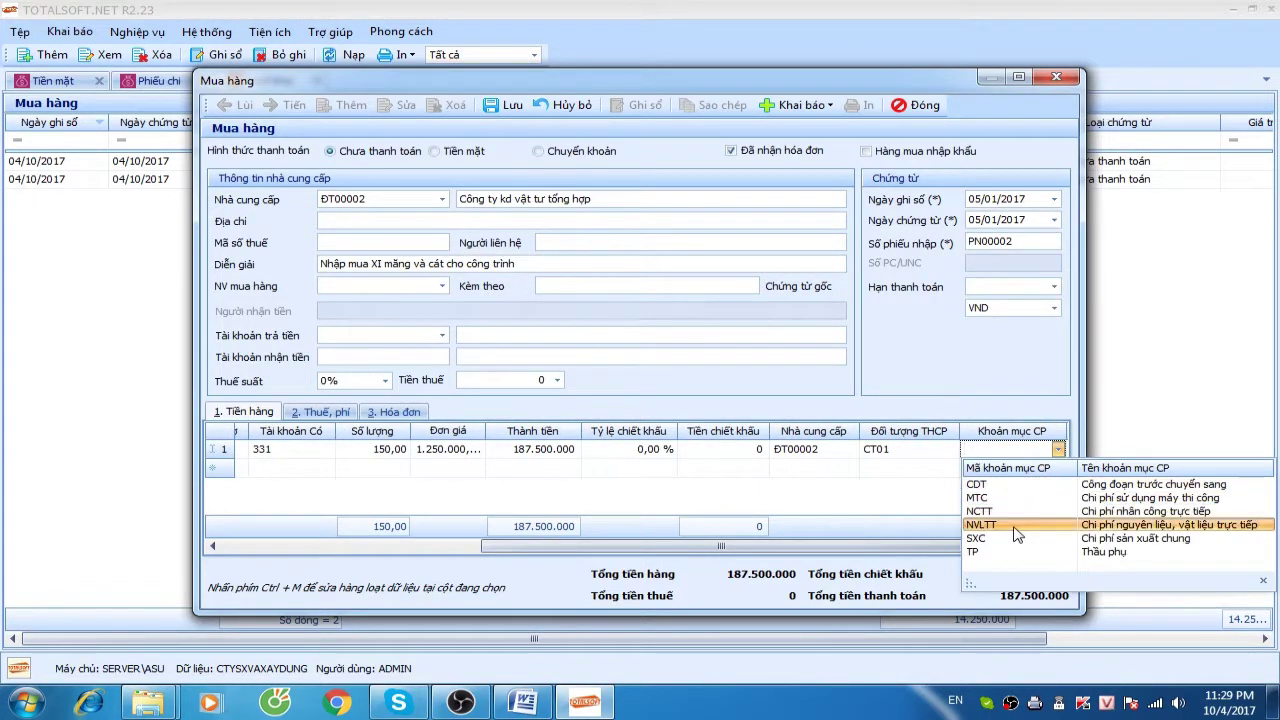
pyautogui.click(1010, 524)
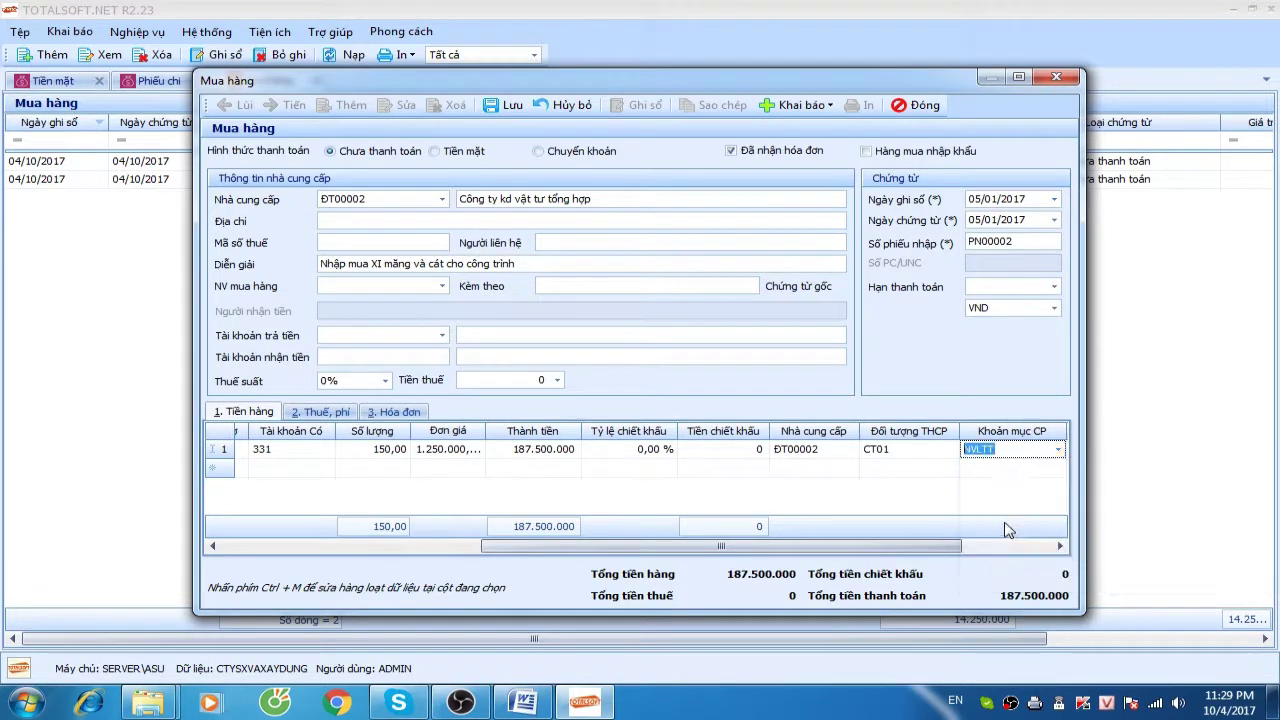
pyautogui.press('Tab')
pyautogui.click(393, 411)
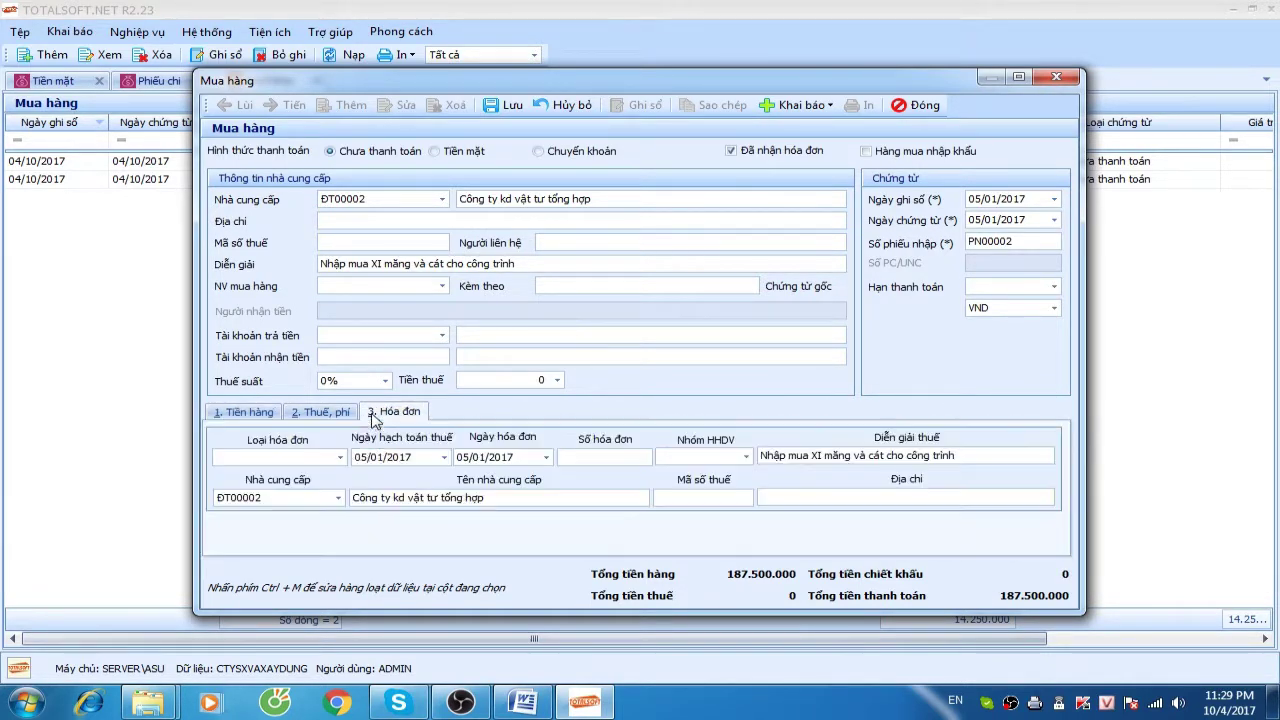
# Apply 10% VAT, record Hóa đơn GTGT 8798465 with goods group 1, and start a new item row
pyautogui.click(339, 457)
pyautogui.click(384, 380)
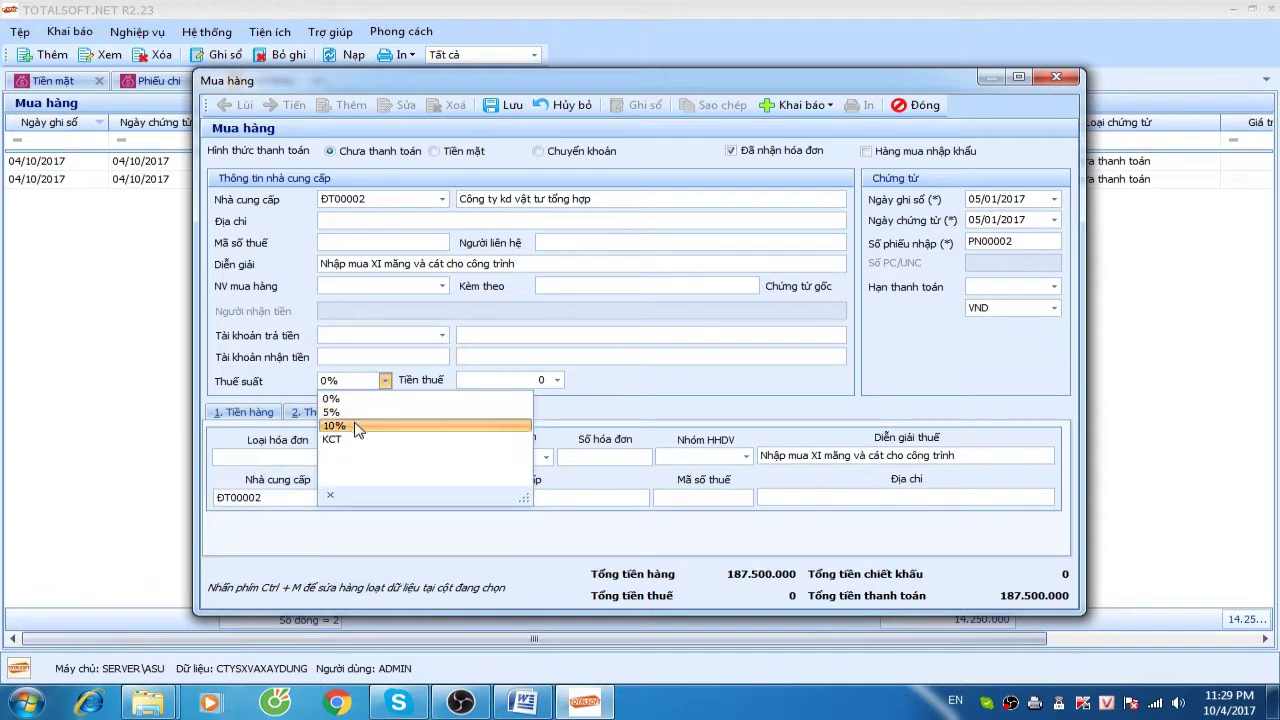
pyautogui.click(356, 421)
pyautogui.click(339, 457)
pyautogui.click(300, 487)
pyautogui.press('Tab')
pyautogui.click(580, 456)
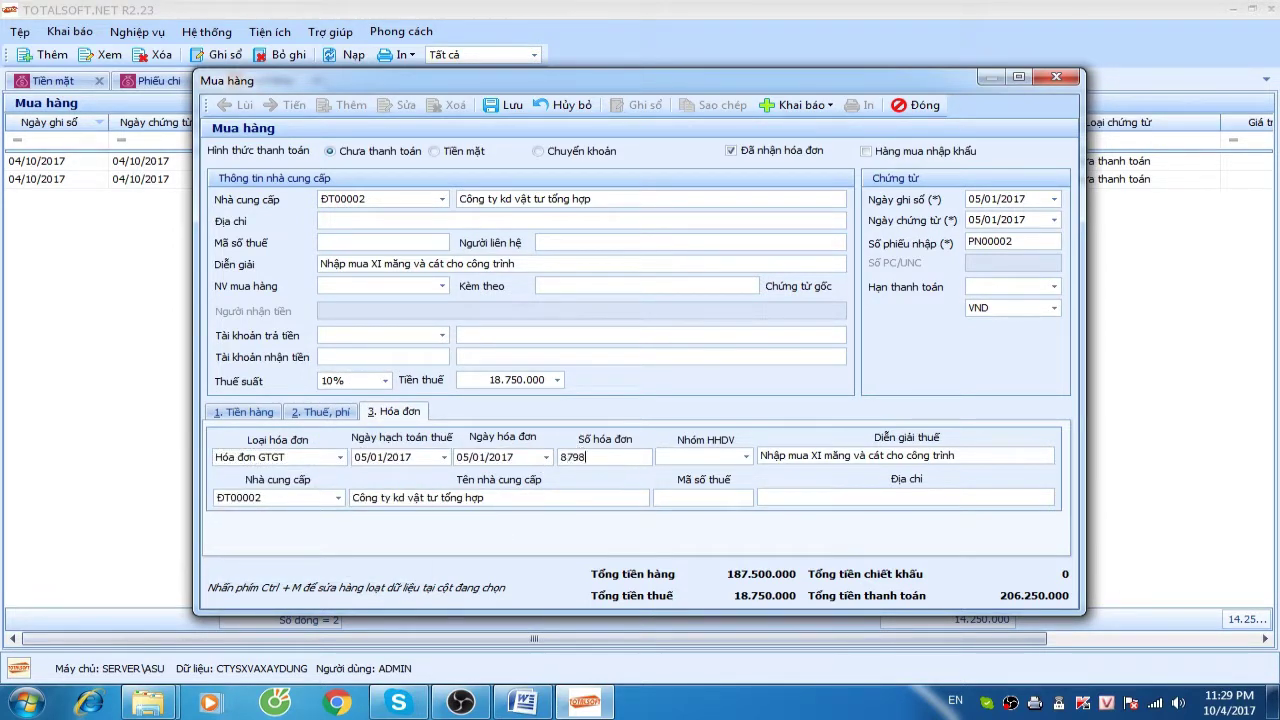
pyautogui.write('87984654')
pyautogui.press('BackSpace')
pyautogui.press('Tab')
pyautogui.write('1')
pyautogui.press('Tab')
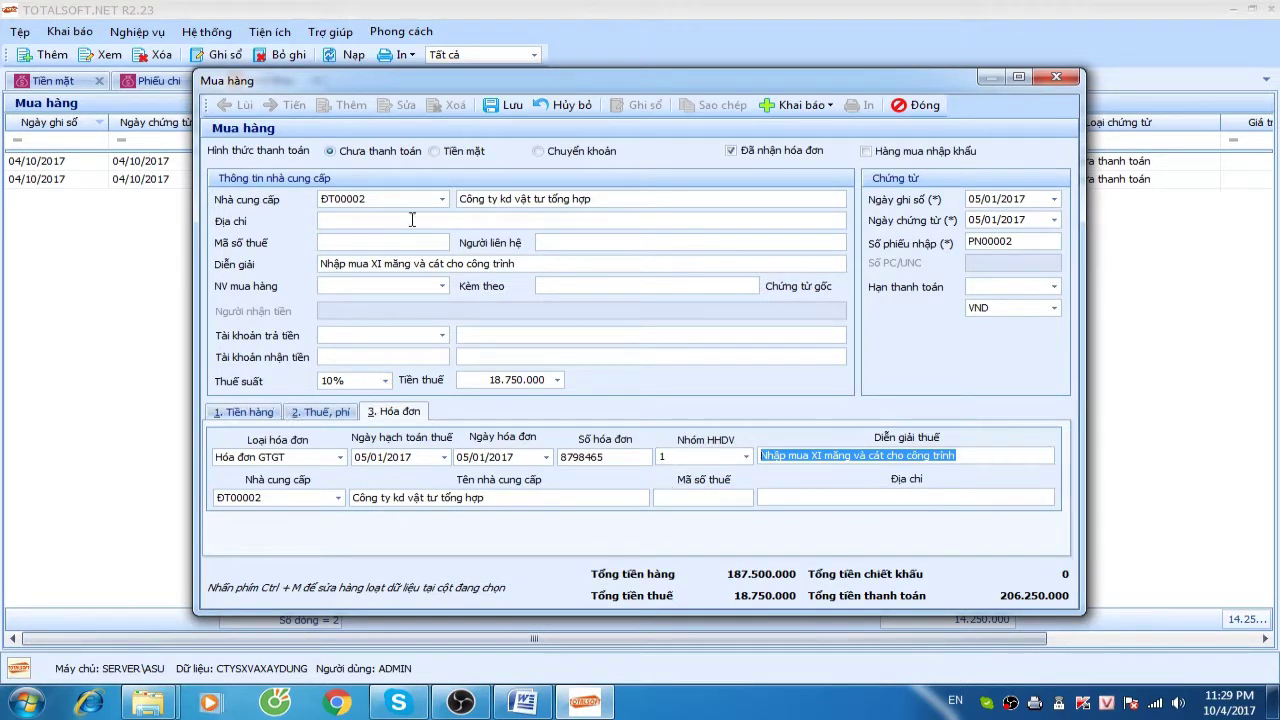
pyautogui.click(245, 413)
pyautogui.click(435, 547)
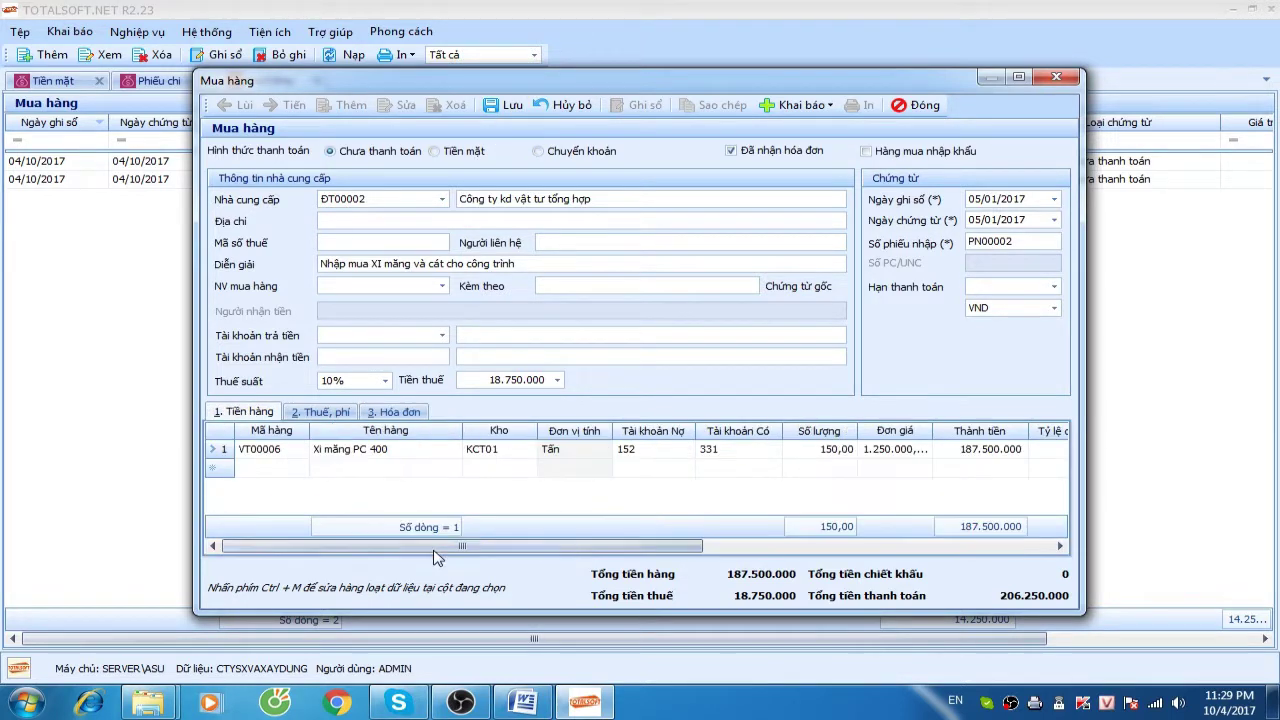
# Start line 2 with Xi măng PC 400 (VT00006) into warehouse KCT02
pyautogui.click(300, 471)
pyautogui.click(301, 470)
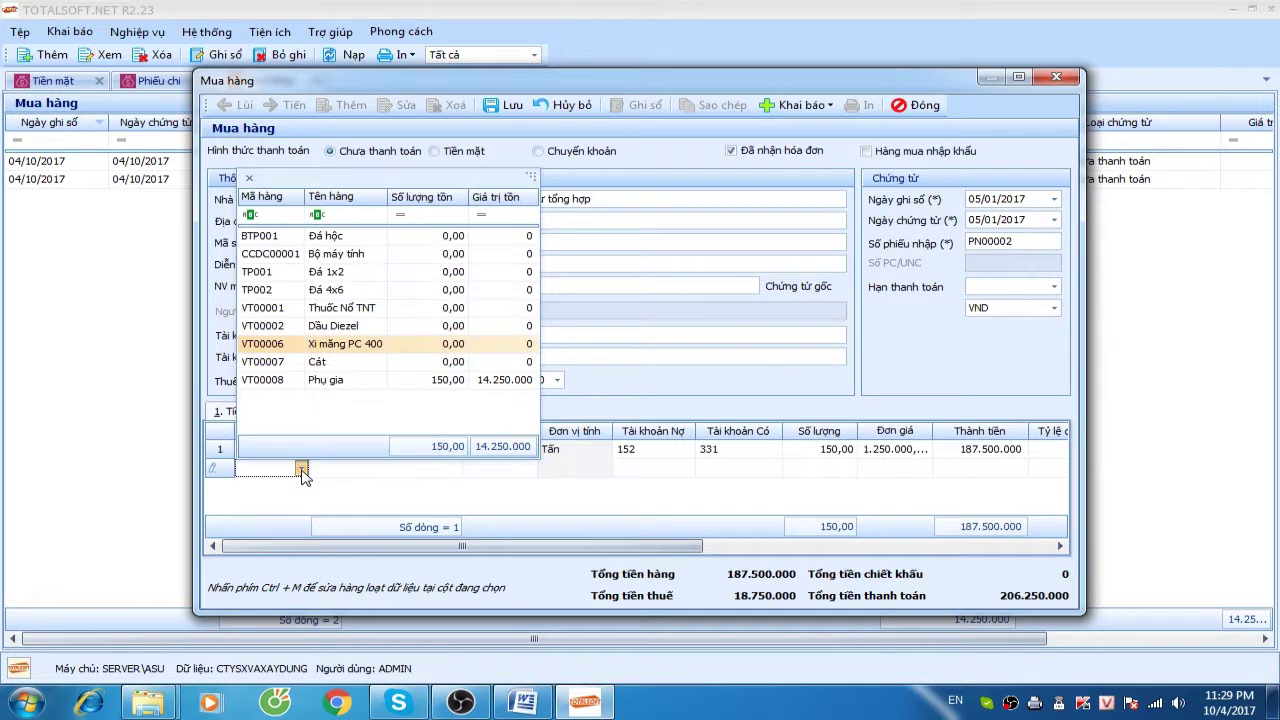
pyautogui.click(300, 340)
pyautogui.press('Tab')
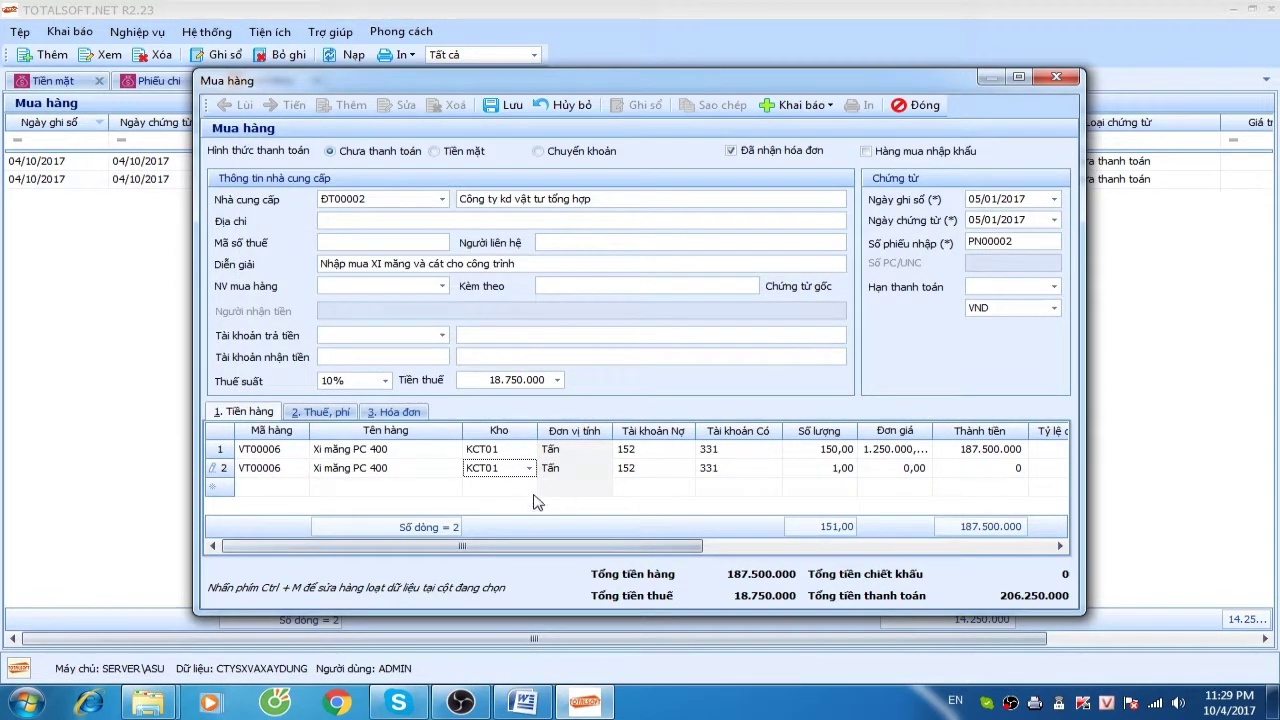
pyautogui.click(528, 468)
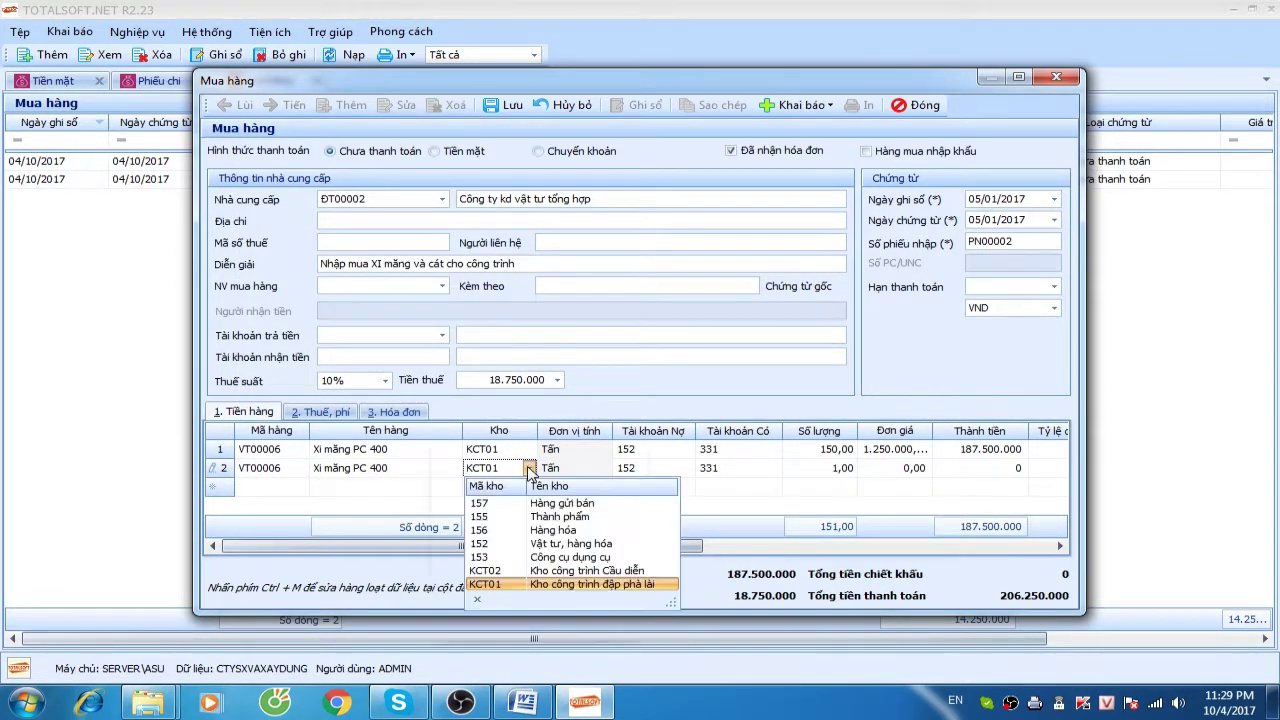
pyautogui.click(530, 570)
pyautogui.press('Tab')
pyautogui.press('Tab')
pyautogui.press('Tab')
# Give line 2 quantity 200 and unit price 1.250.000, correcting the mistyped price
pyautogui.press('Tab')
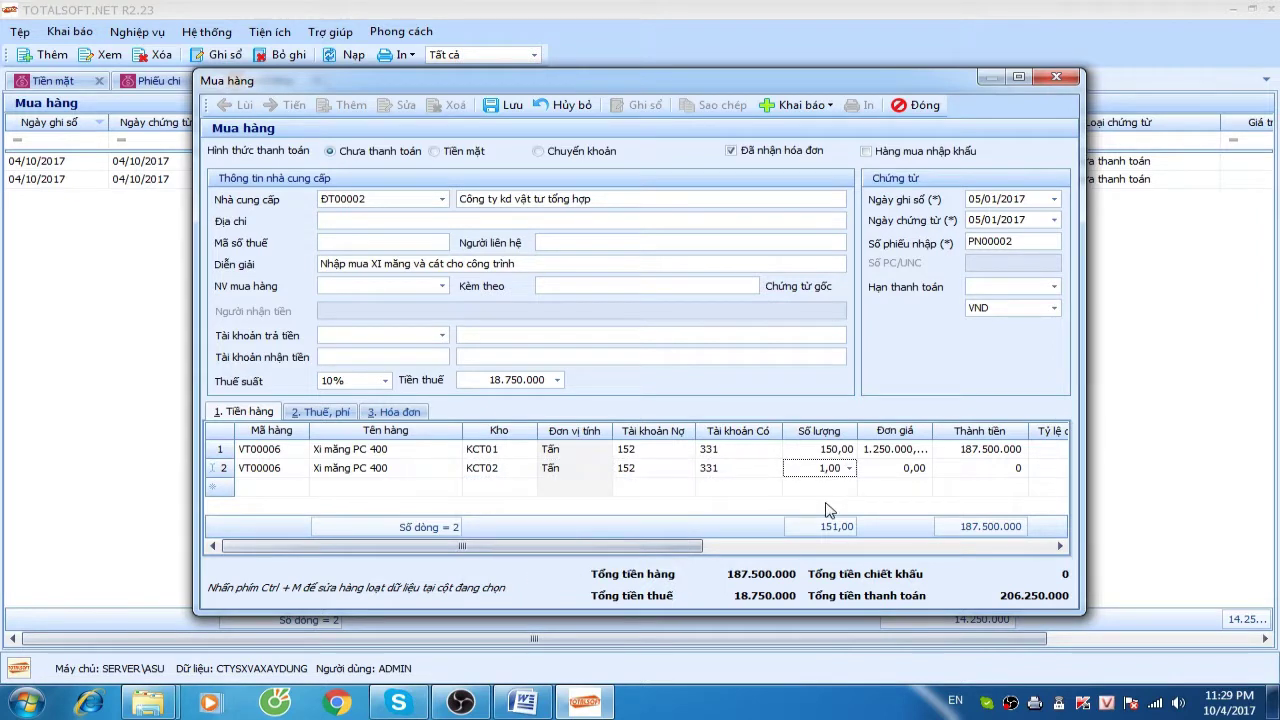
pyautogui.write('200')
pyautogui.press('Tab')
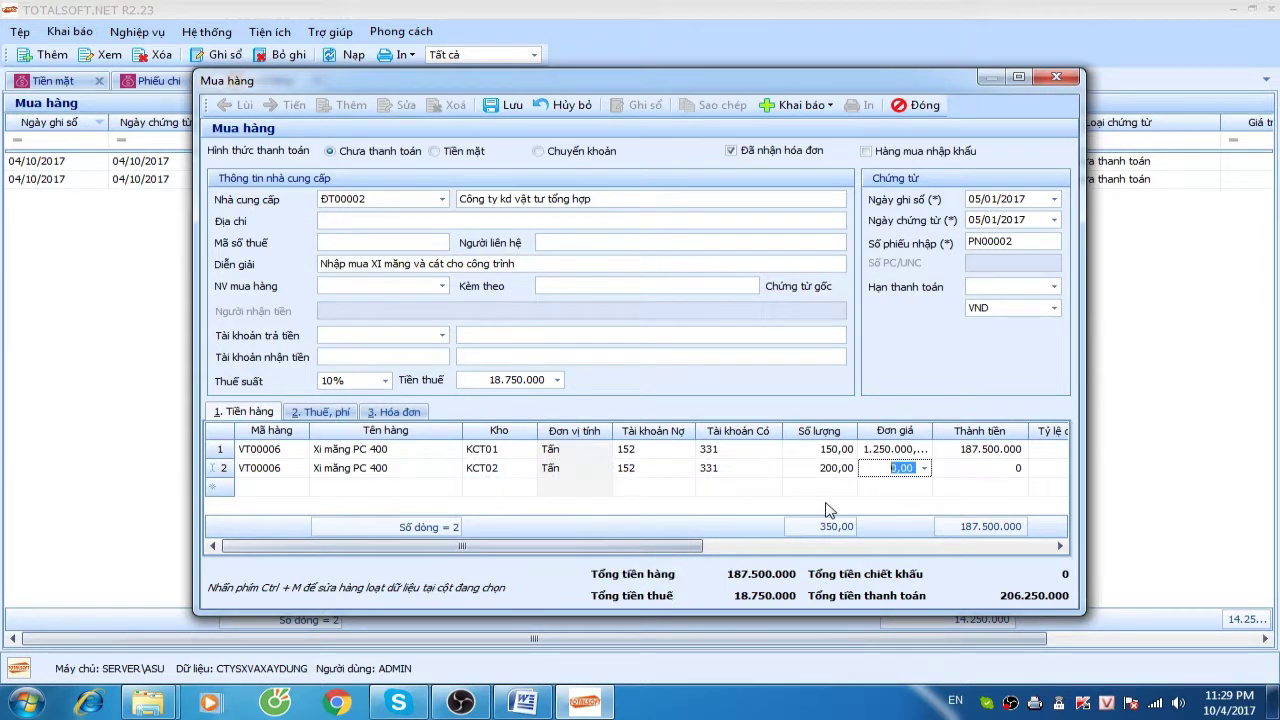
pyautogui.write('125.000')
pyautogui.press('Tab')
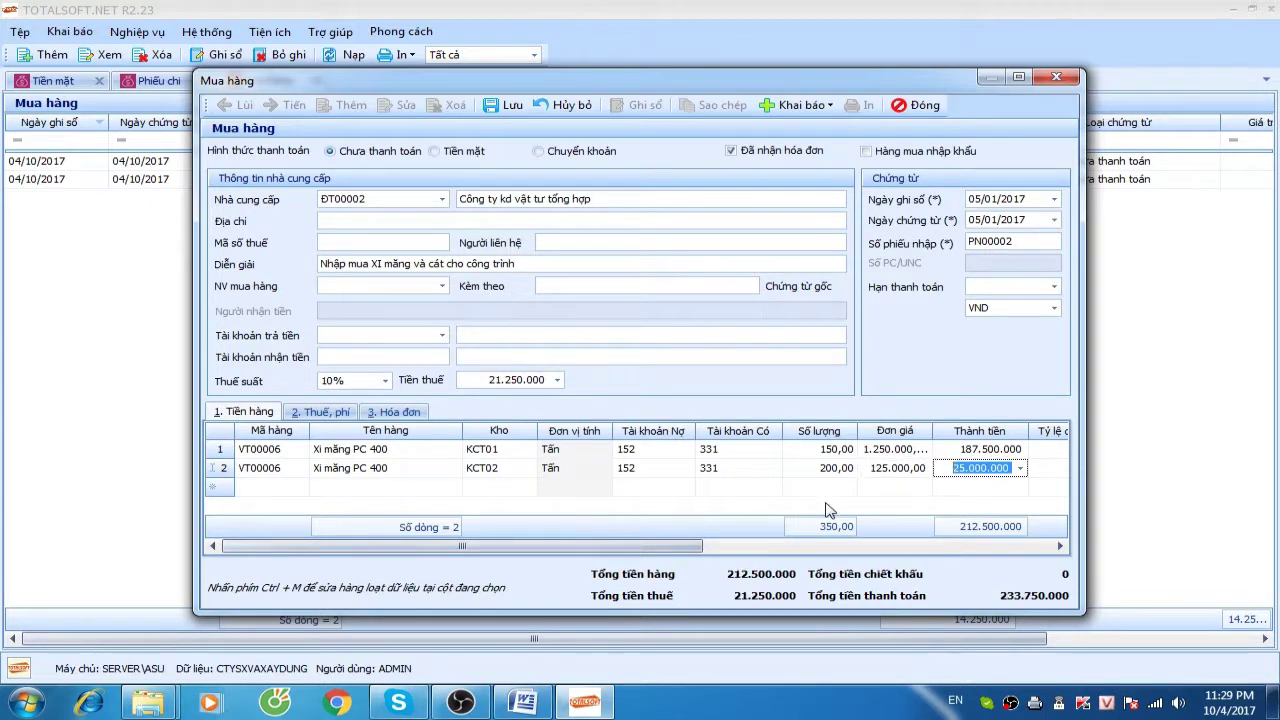
pyautogui.hotkey('shift', 'Tab')
pyautogui.write('1.250.000')
pyautogui.press('Tab')
pyautogui.press('Tab')
pyautogui.press('Tab')
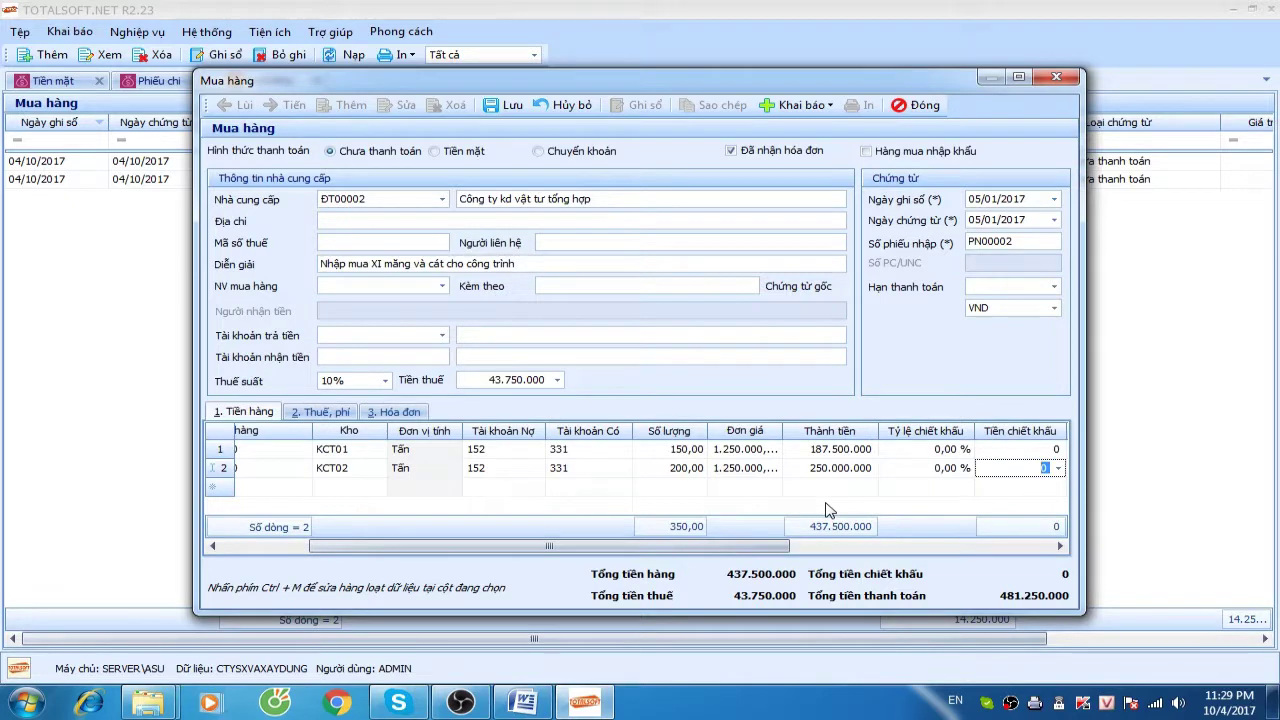
pyautogui.moveTo(500, 546); pyautogui.dragTo(412, 546)
# Add line 3: 300 M3 of Cát into warehouse KCT01 at 60.000
pyautogui.click(297, 489)
pyautogui.click(300, 488)
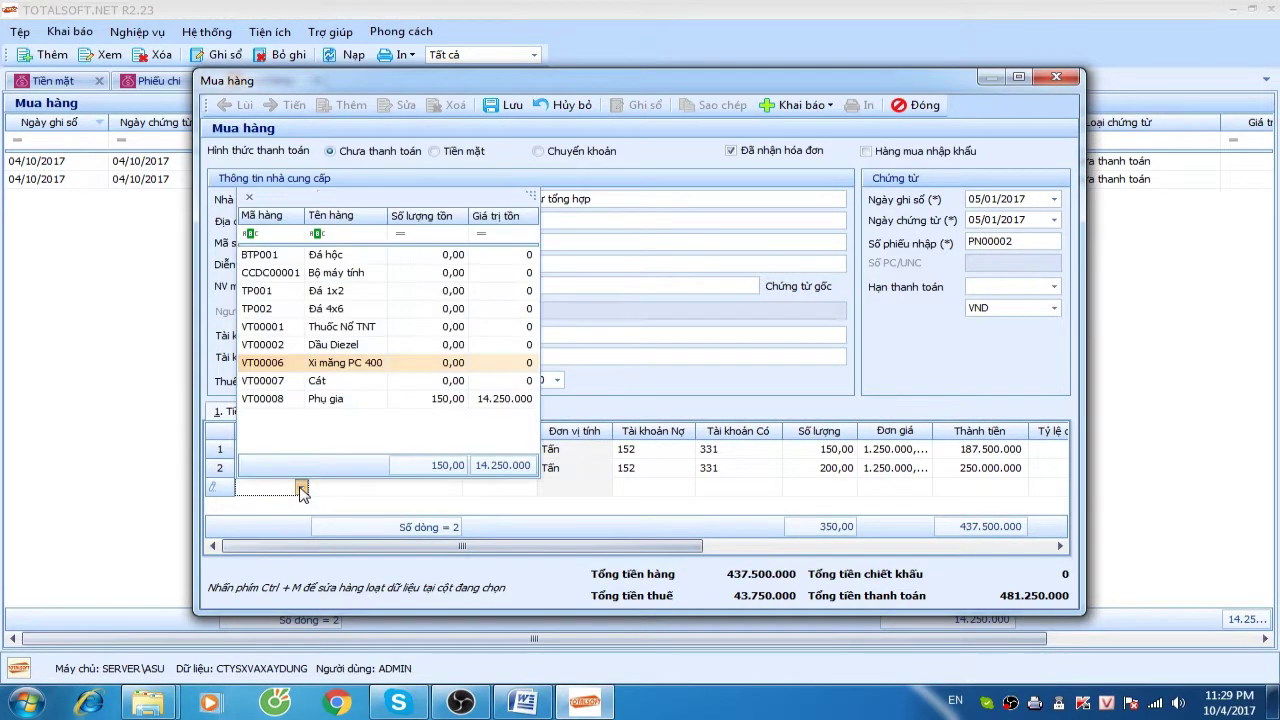
pyautogui.click(333, 384)
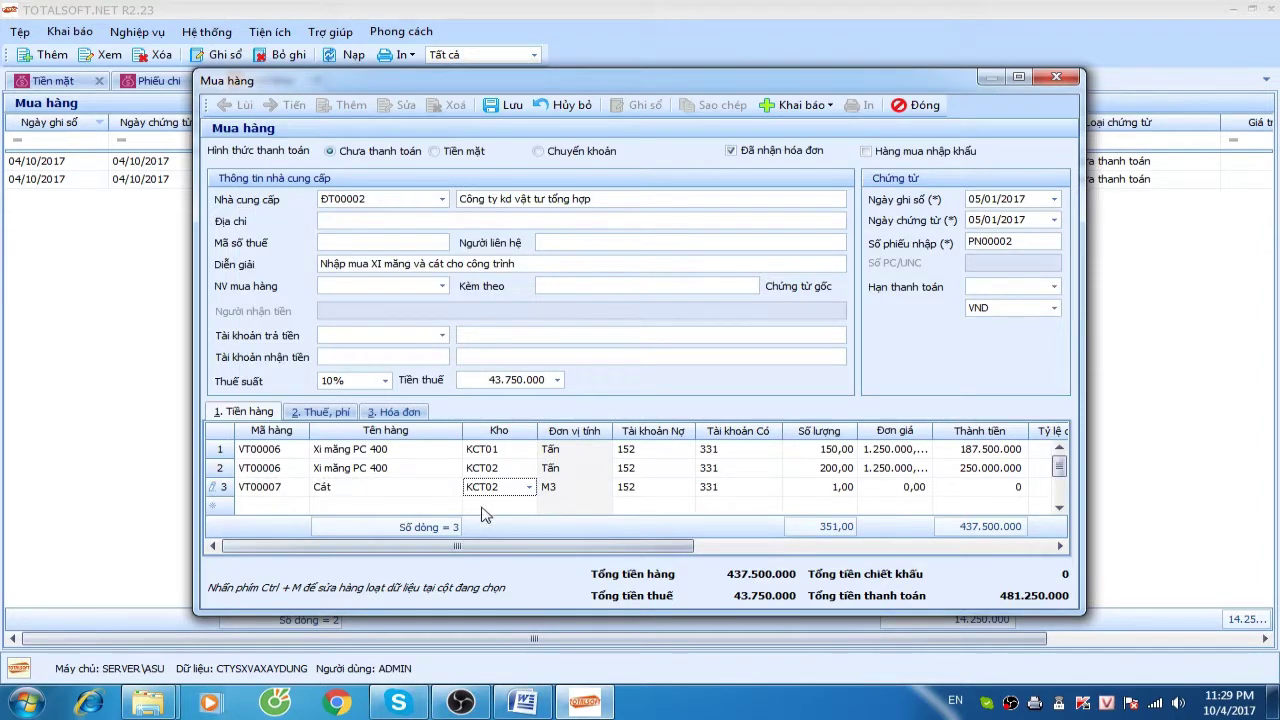
pyautogui.click(529, 487)
pyautogui.click(515, 604)
pyautogui.press('Tab')
pyautogui.press('Tab')
pyautogui.press('Tab')
pyautogui.press('Tab')
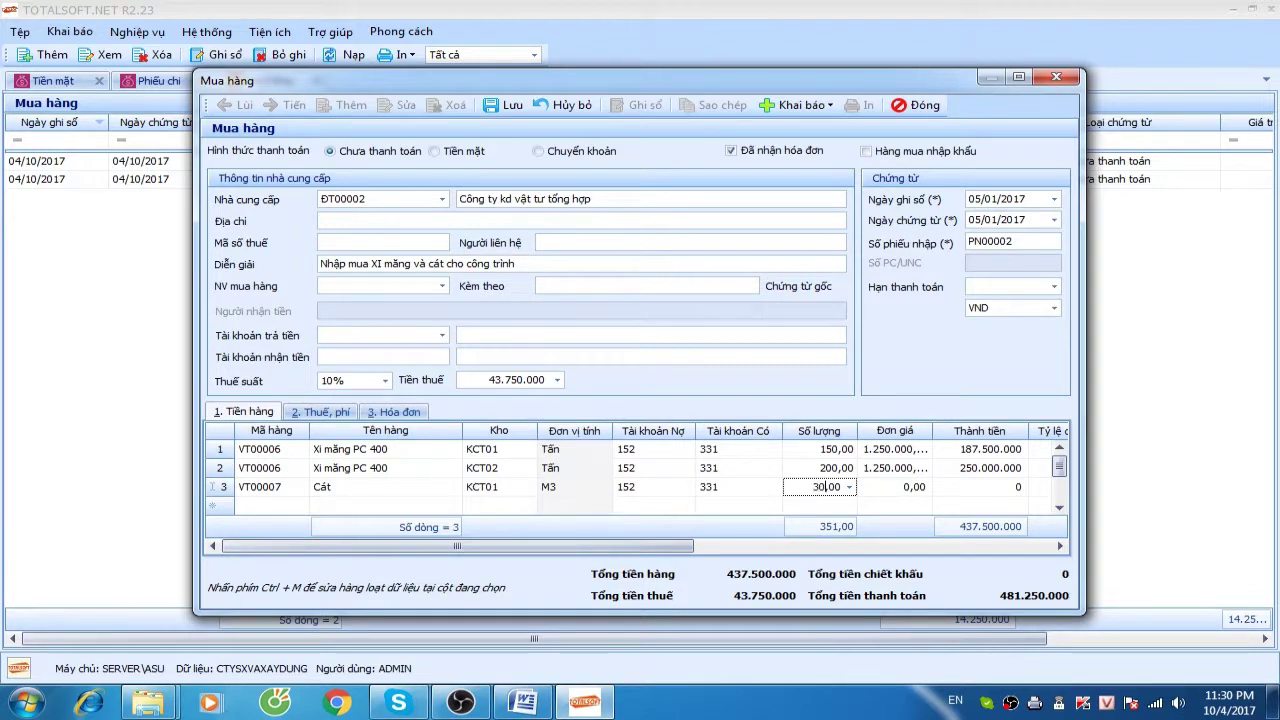
pyautogui.write('300')
pyautogui.press('Tab')
pyautogui.write('6')
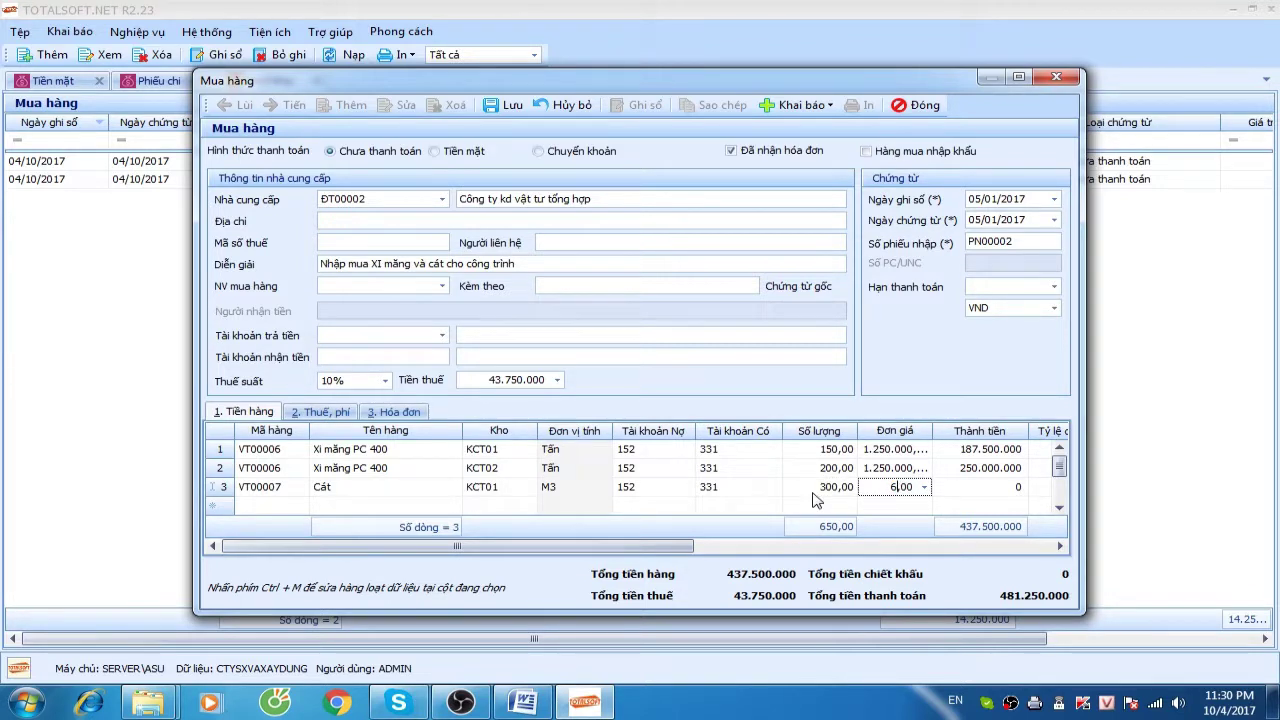
pyautogui.write('0.000')
pyautogui.press('Tab')
pyautogui.press('Tab')
pyautogui.press('Tab')
pyautogui.press('Tab')
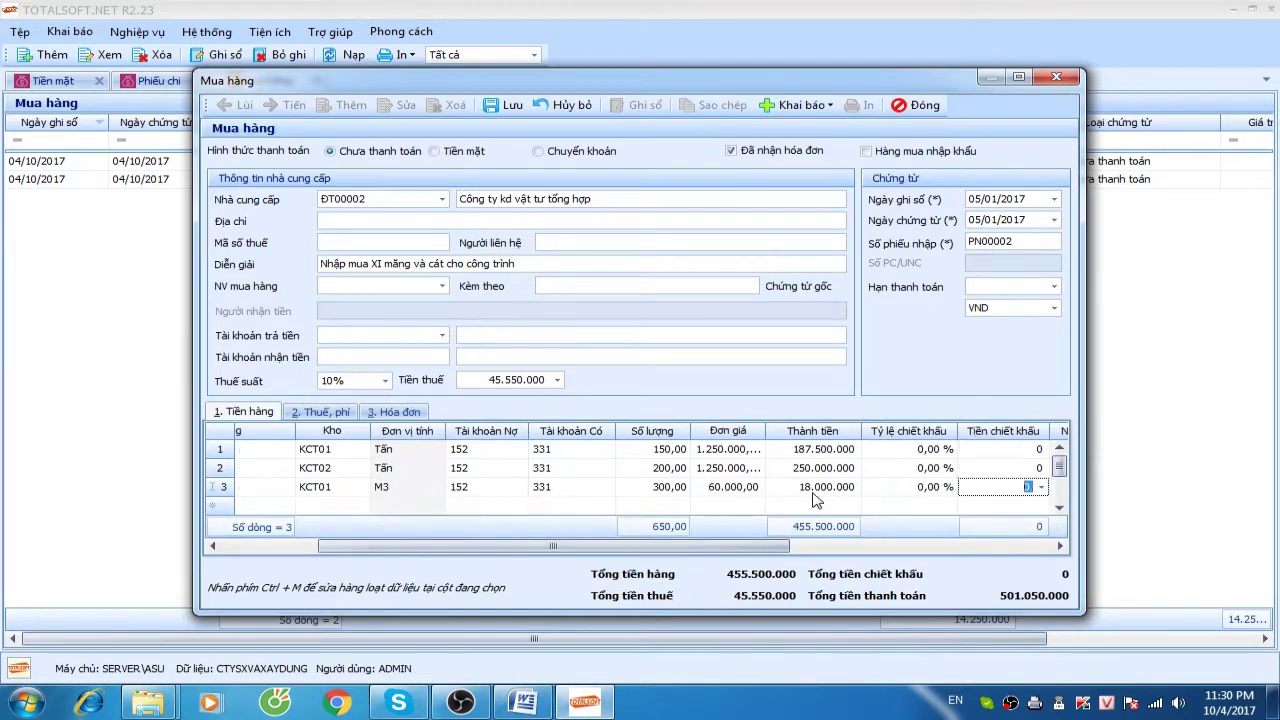
pyautogui.press('Tab')
pyautogui.press('Tab')
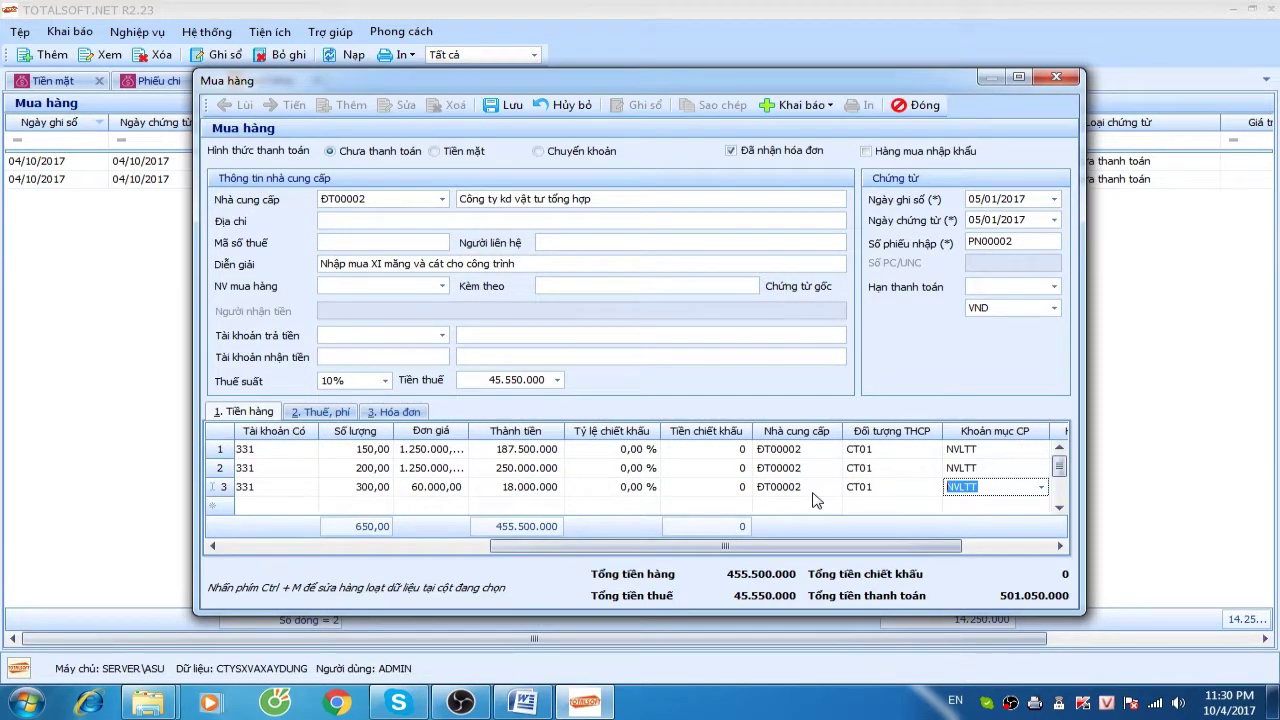
# Change line 2's cost object to CT02 and start a fourth line with Cát
pyautogui.click(898, 467)
pyautogui.click(933, 467)
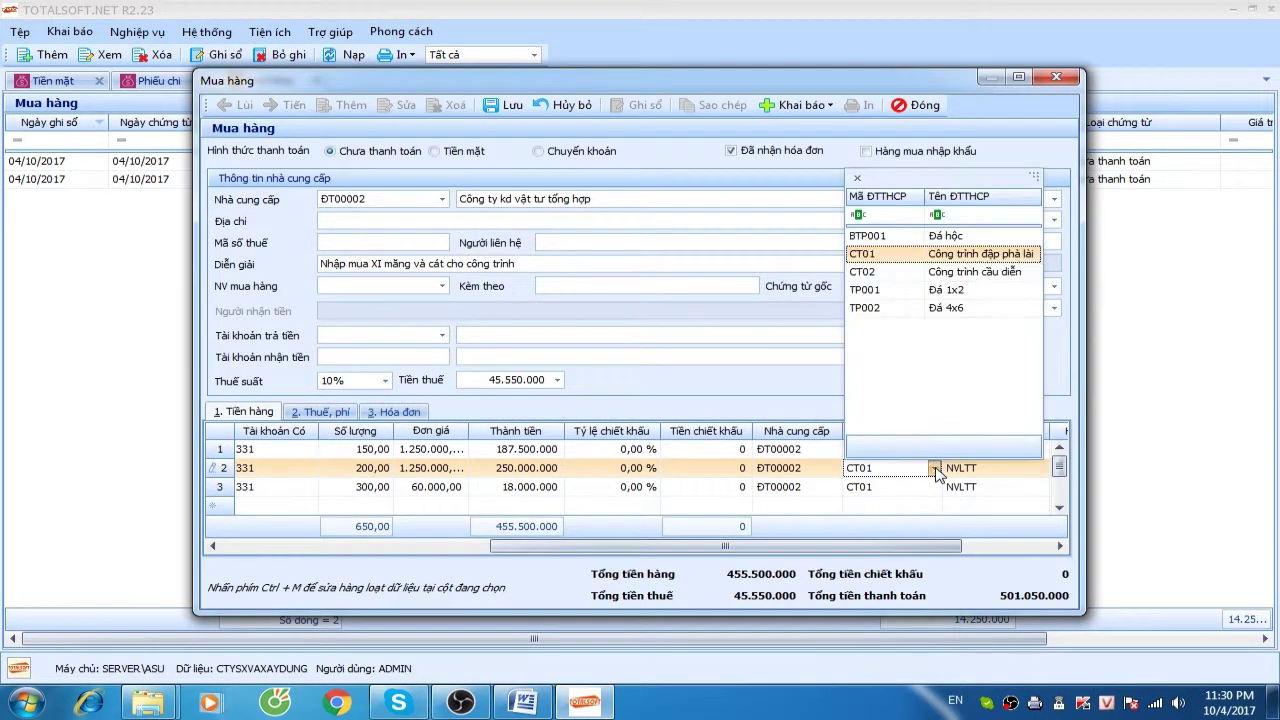
pyautogui.click(943, 271)
pyautogui.moveTo(830, 557); pyautogui.dragTo(552, 548)
pyautogui.click(310, 506)
pyautogui.click(301, 488)
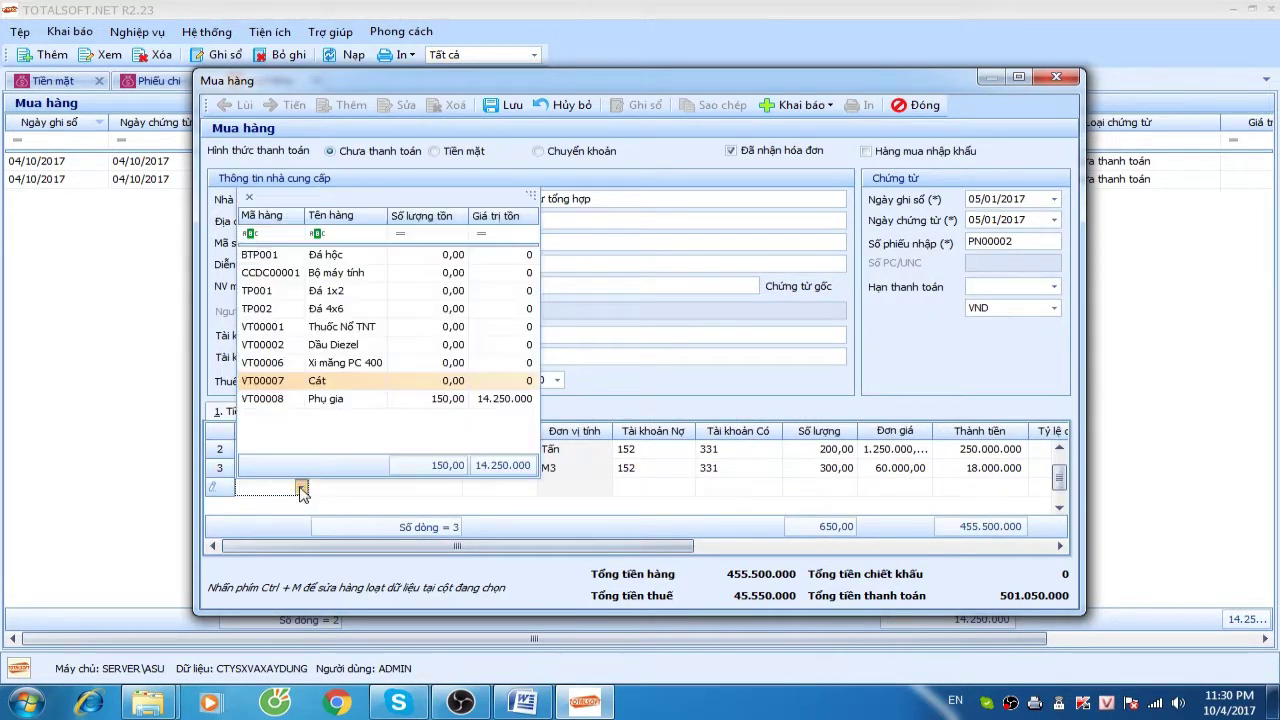
pyautogui.click(338, 388)
pyautogui.doubleClick(642, 78)
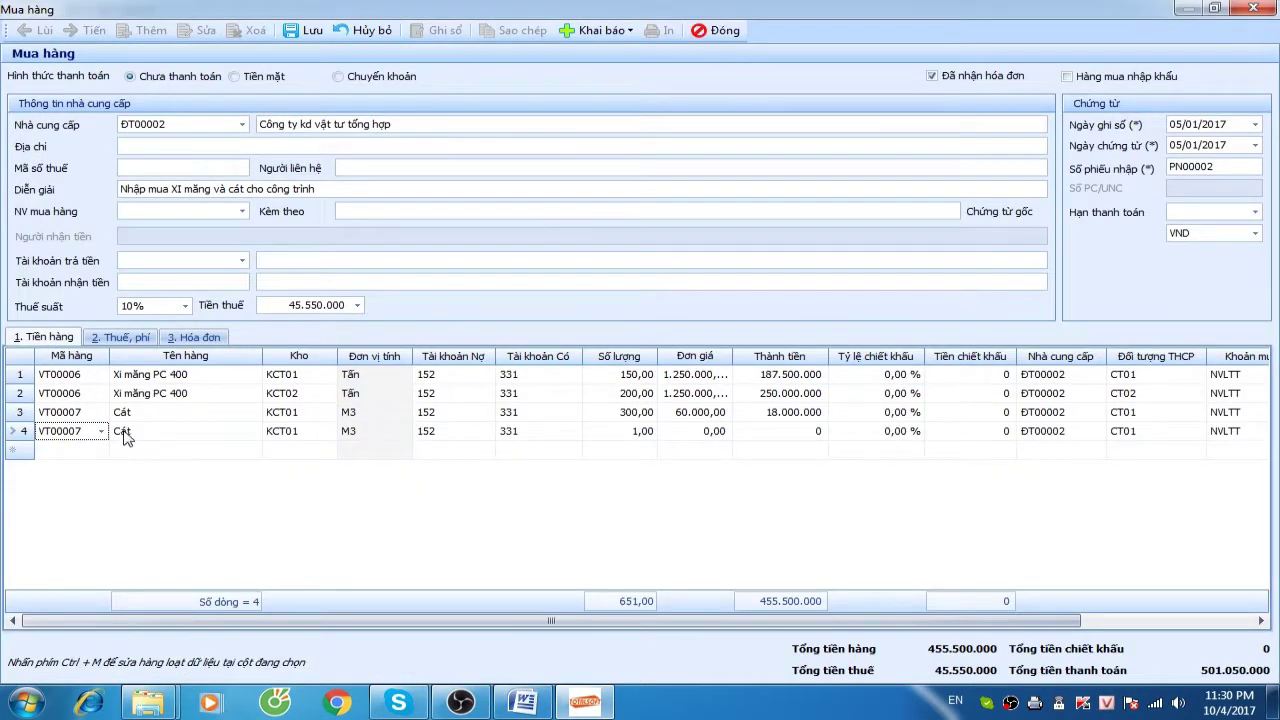
# Complete line 4: warehouse KCT02, quantity 250, unit price 60.000, cost object CT02
pyautogui.click(325, 438)
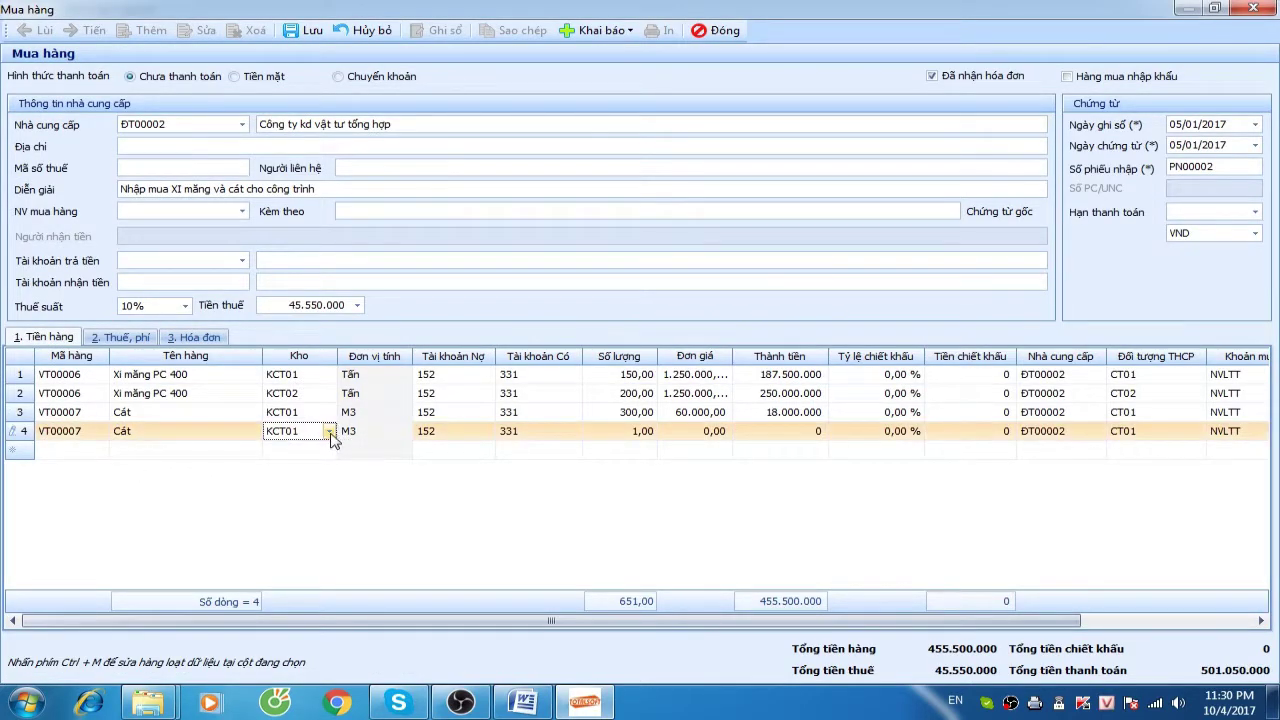
pyautogui.click(330, 436)
pyautogui.click(327, 534)
pyautogui.press('Tab')
pyautogui.press('Tab')
pyautogui.press('Tab')
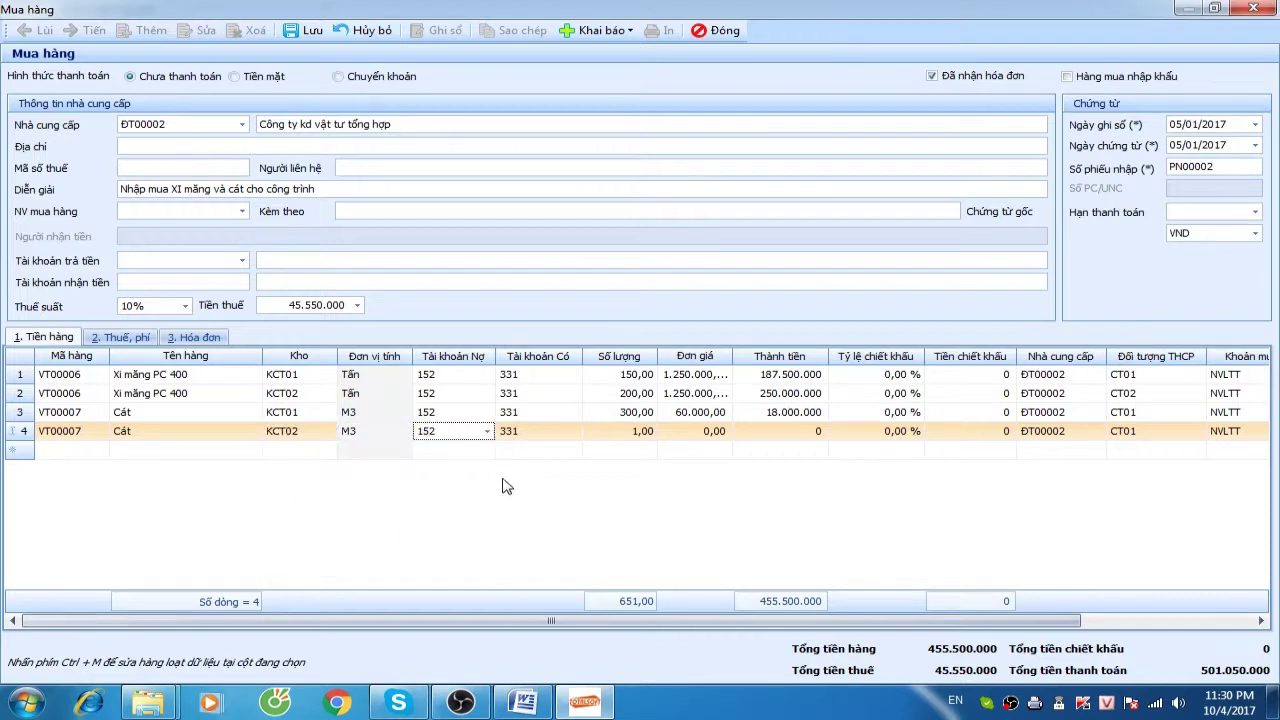
pyautogui.write('25')
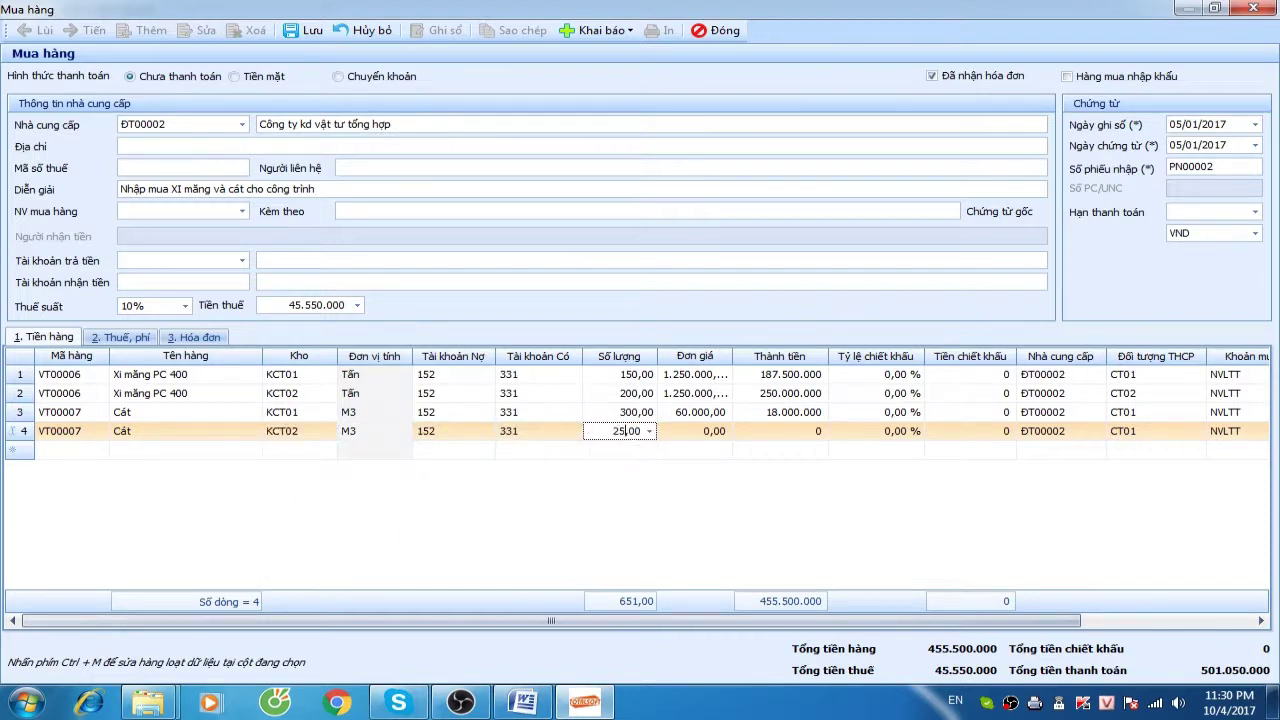
pyautogui.press('Tab')
pyautogui.write('60000')
pyautogui.press('Tab')
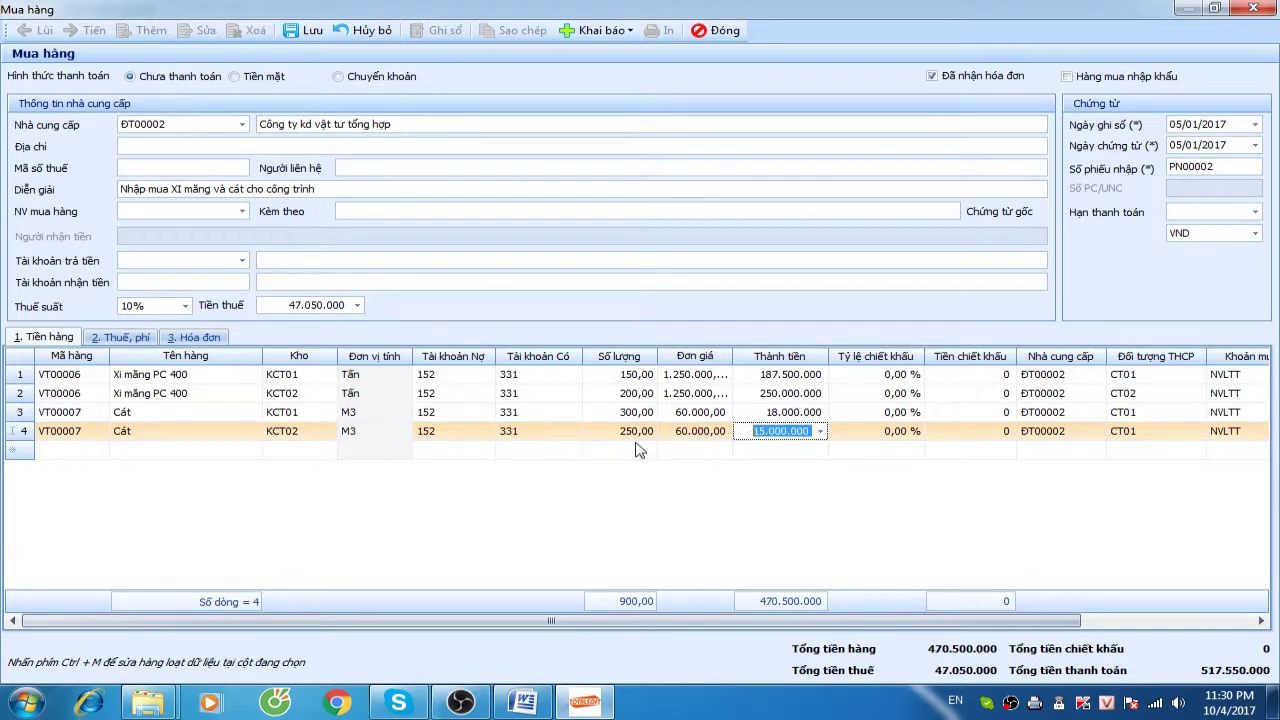
pyautogui.press('Tab')
pyautogui.press('Tab')
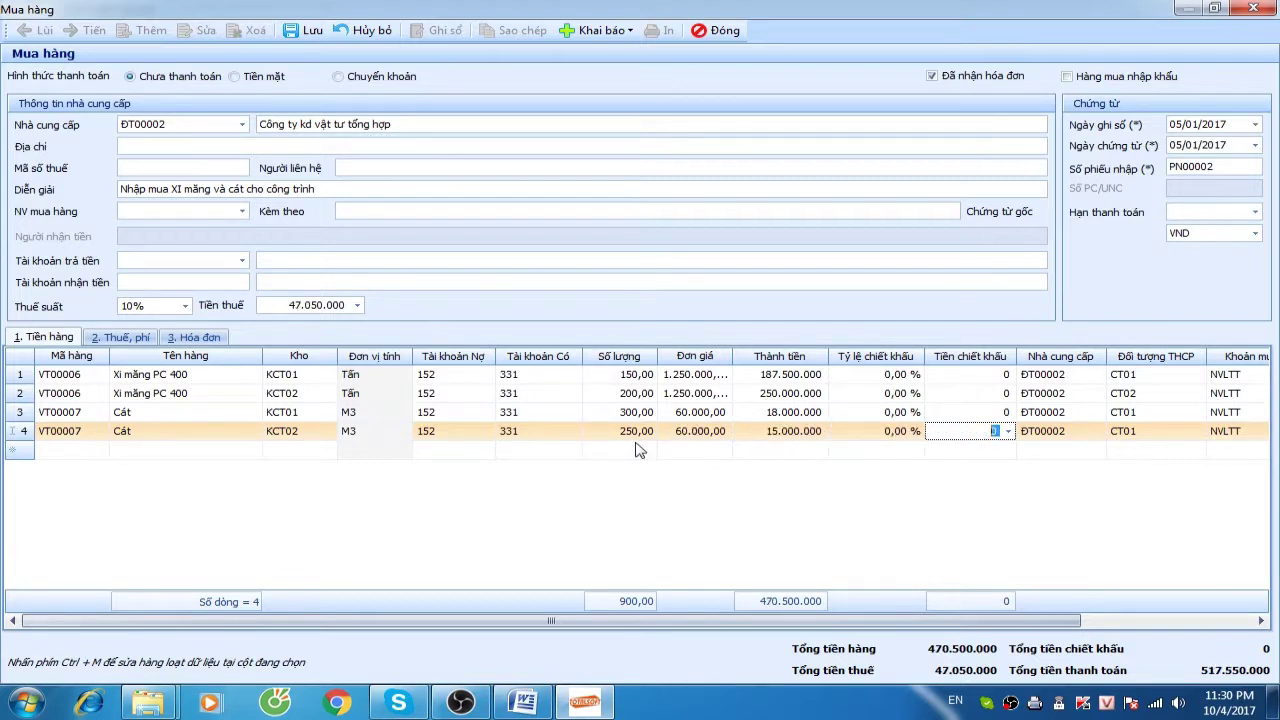
pyautogui.press('Tab')
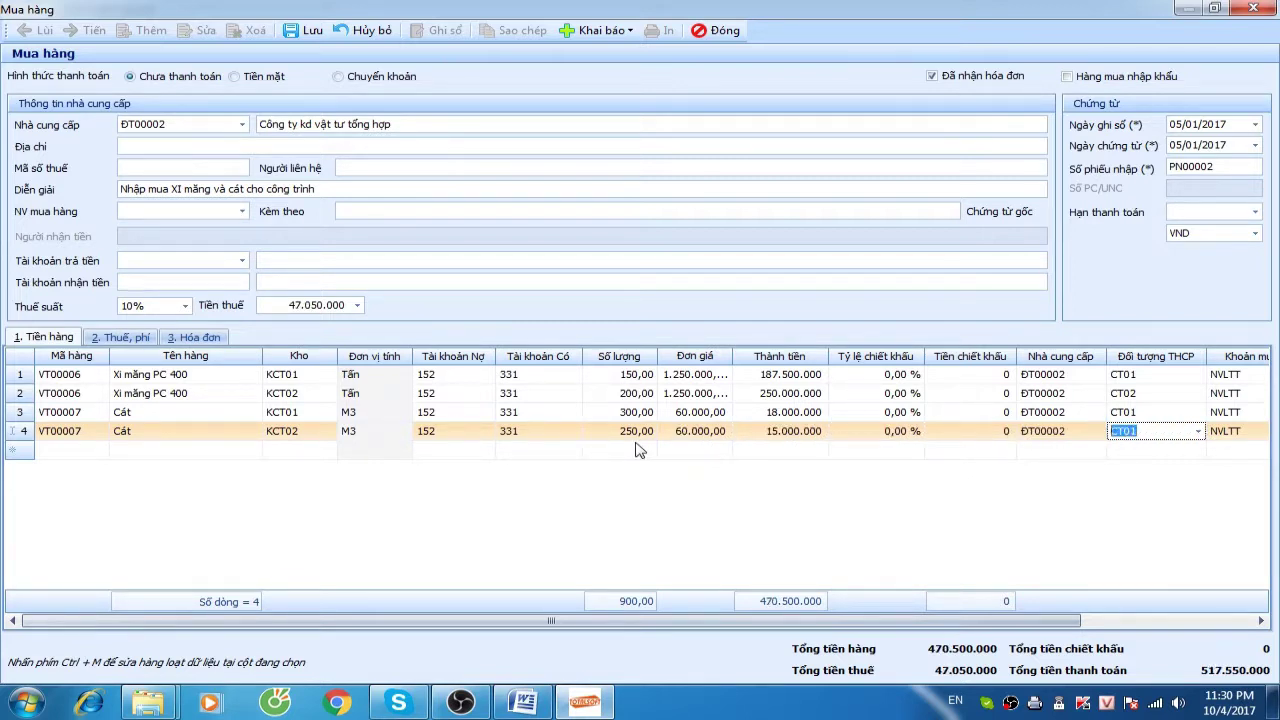
pyautogui.click(1198, 431)
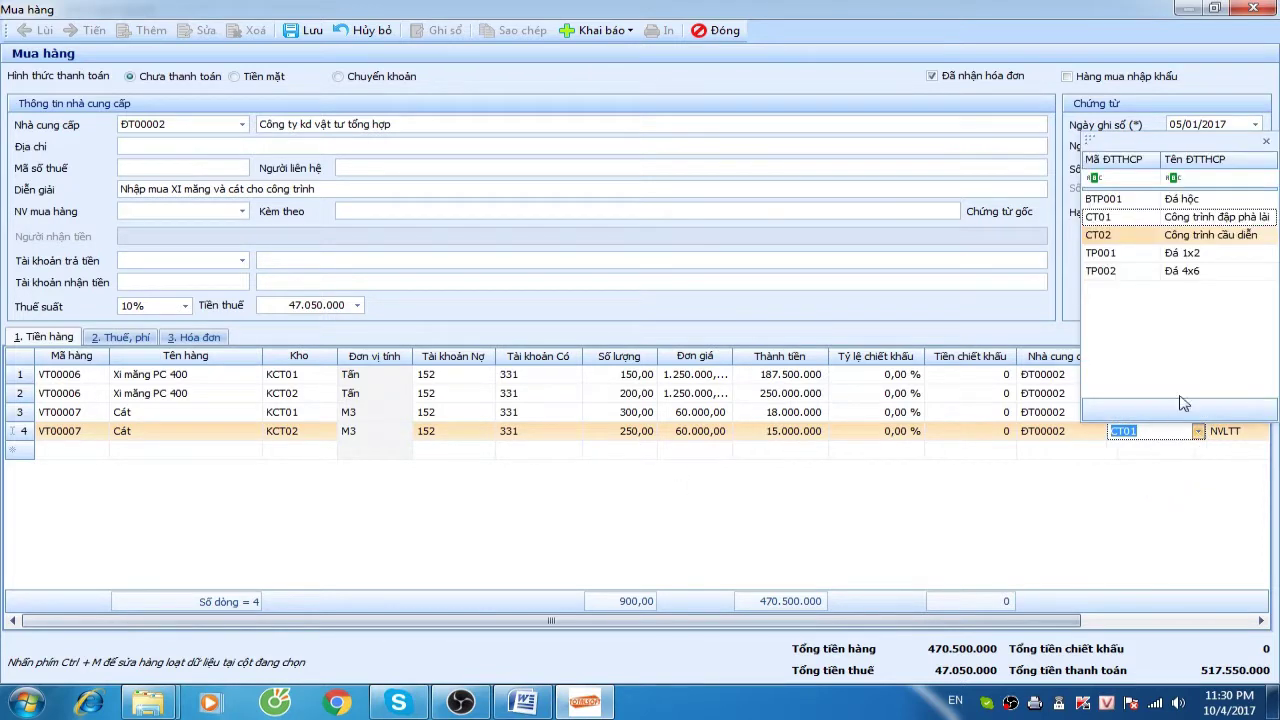
pyautogui.click(1130, 235)
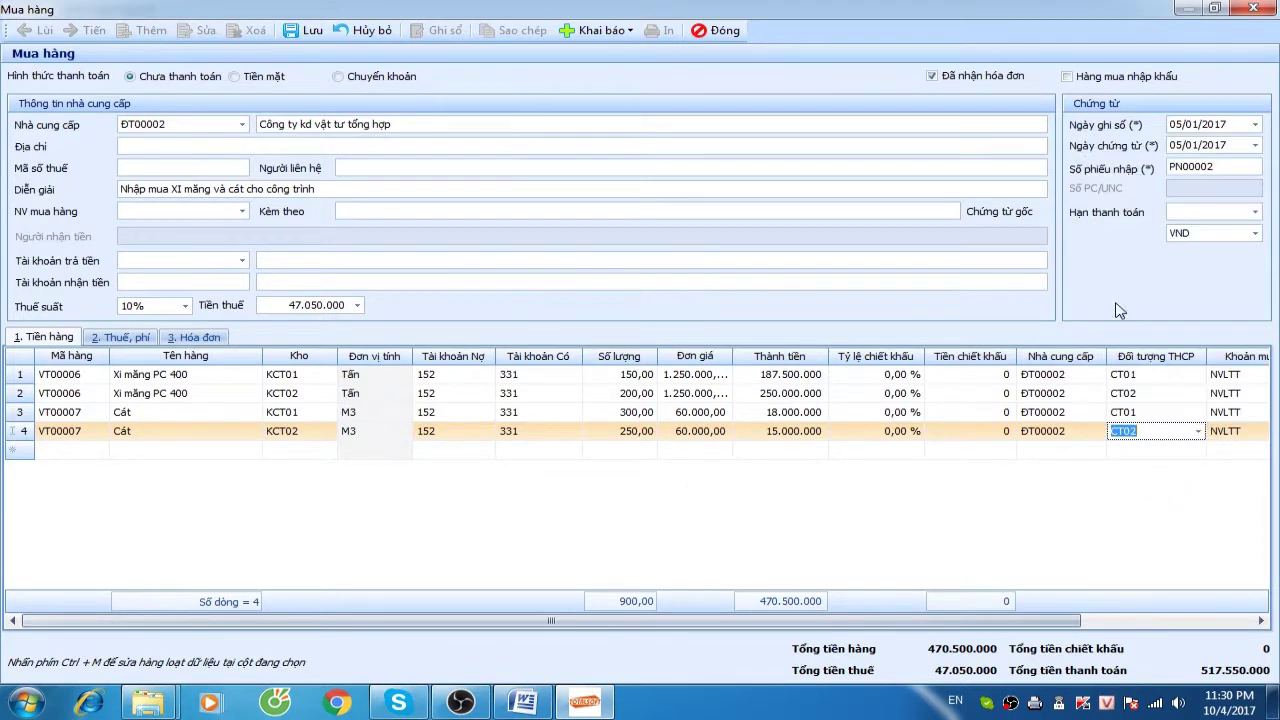
pyautogui.moveTo(810, 620); pyautogui.dragTo(800, 618)
# Check the 47.050.000 tax amount, save and close PN00002, then start another receipt
pyautogui.click(194, 337)
pyautogui.moveTo(265, 305); pyautogui.dragTo(391, 300)
pyautogui.click(43, 337)
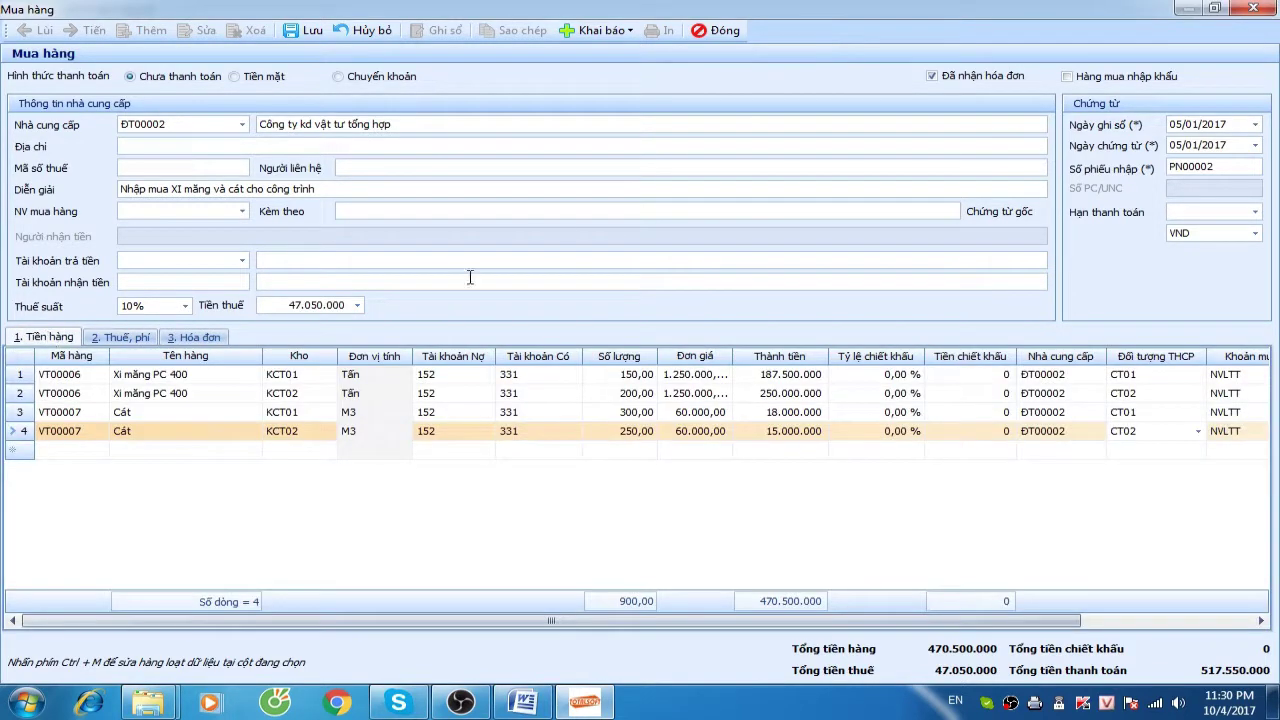
pyautogui.click(305, 30)
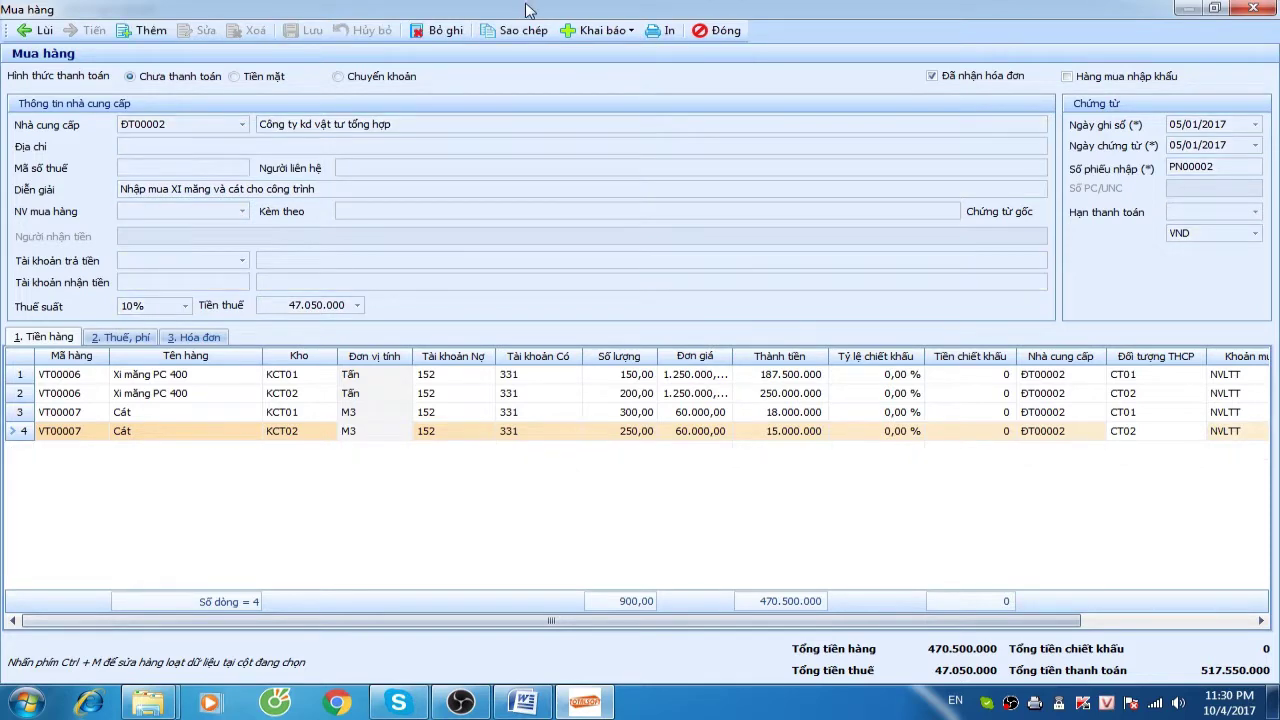
pyautogui.doubleClick(706, 14)
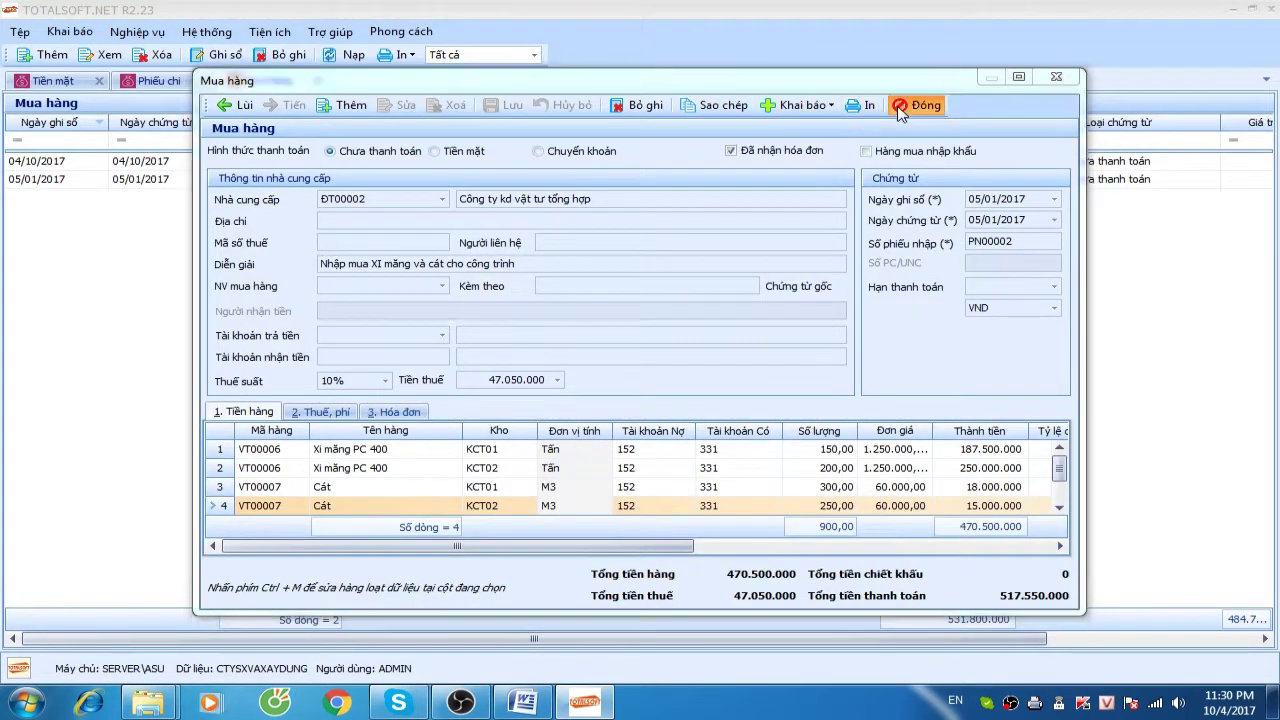
pyautogui.click(923, 103)
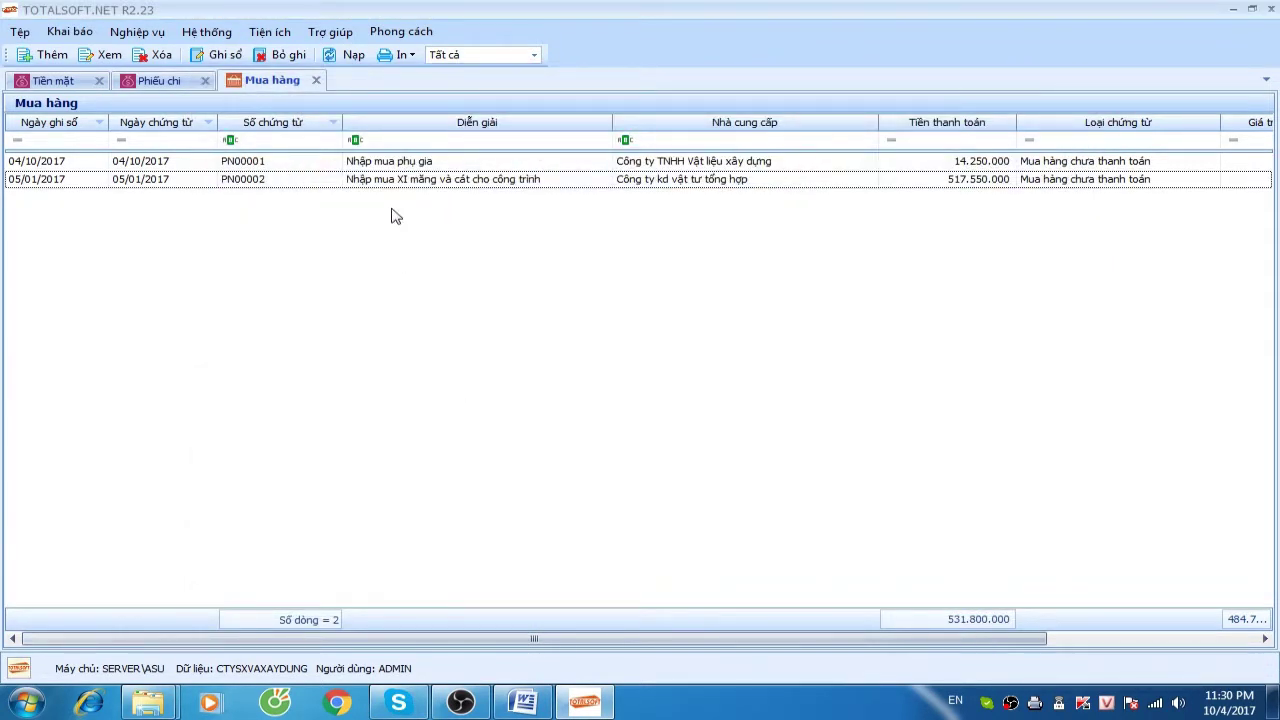
pyautogui.rightClick(342, 204)
pyautogui.click(376, 214)
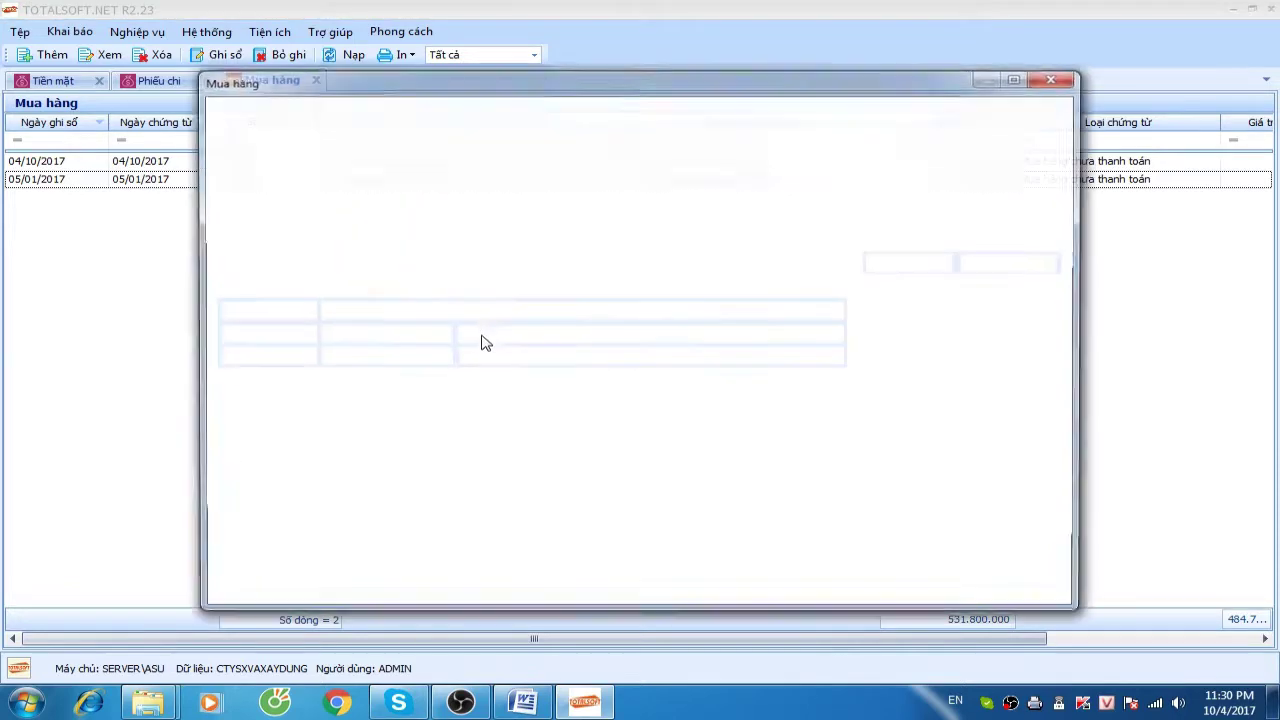
# Choose supplier ĐT00003, change the description to Thuốc nổ TNT, and date the receipt 05/01/2017
pyautogui.click(443, 200)
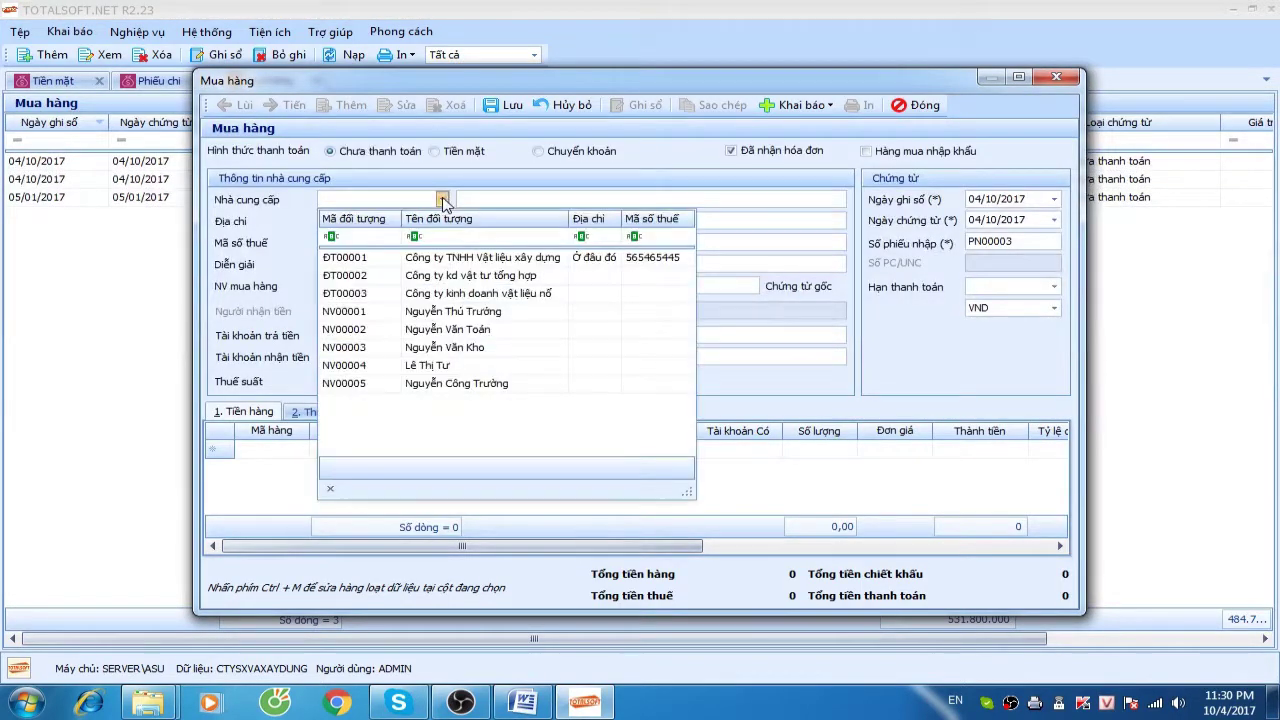
pyautogui.click(430, 293)
pyautogui.press('Tab')
pyautogui.click(440, 267)
pyautogui.moveTo(410, 263); pyautogui.dragTo(717, 260)
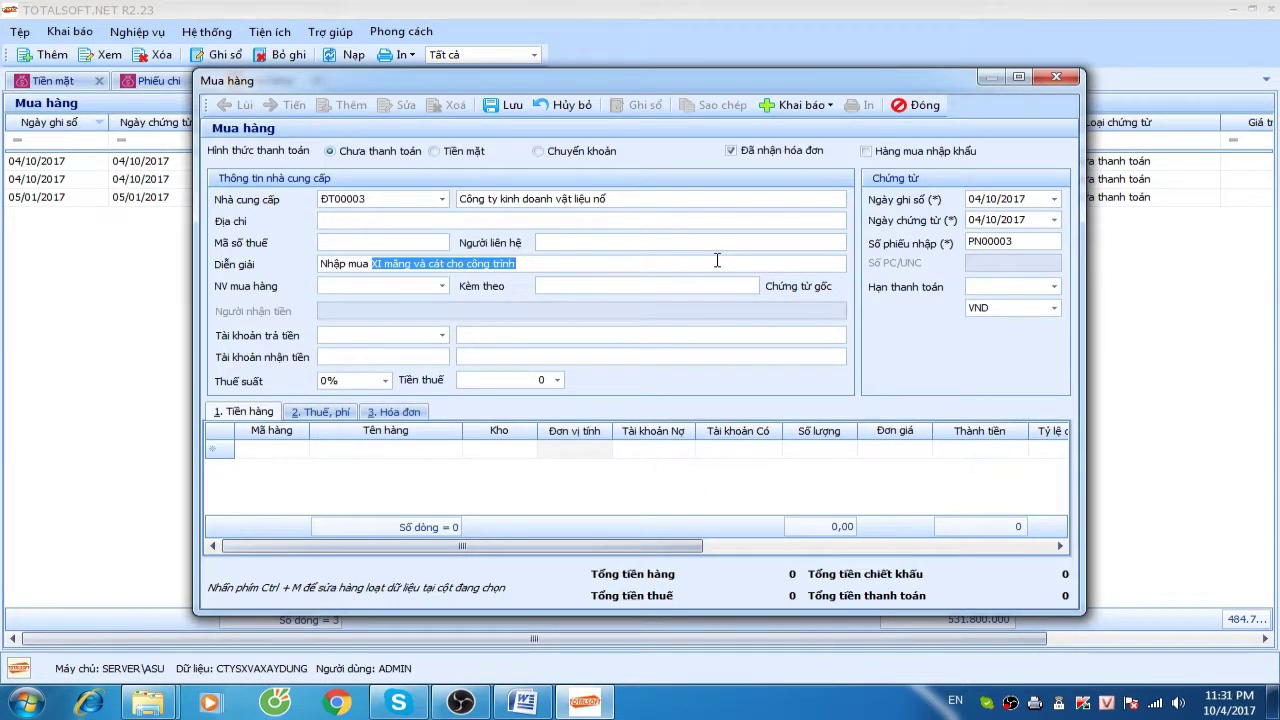
pyautogui.write('Thuo')
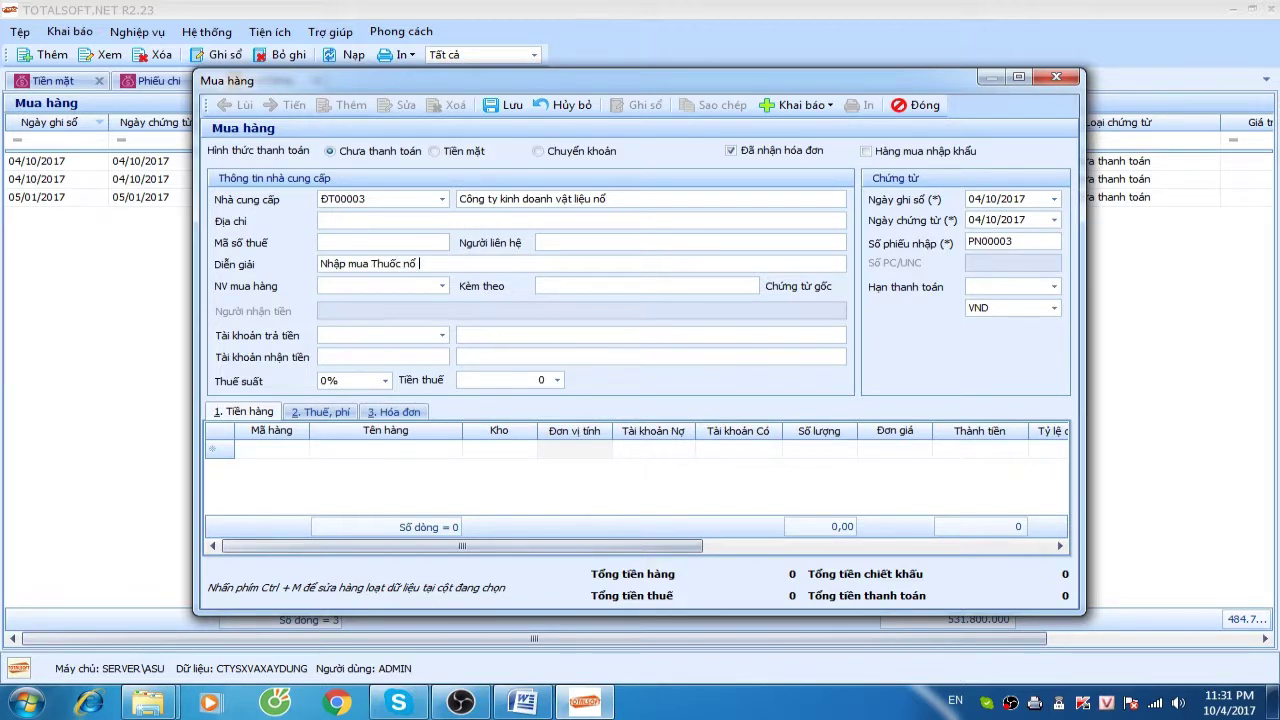
pyautogui.press('Tab')
pyautogui.press('Tab')
pyautogui.press('Tab')
pyautogui.press('Tab')
pyautogui.press('Tab')
pyautogui.press('Tab')
pyautogui.press('Tab')
pyautogui.press('Tab')
pyautogui.write('05012017')
pyautogui.press('Tab')
pyautogui.press('Tab')
pyautogui.press('Tab')
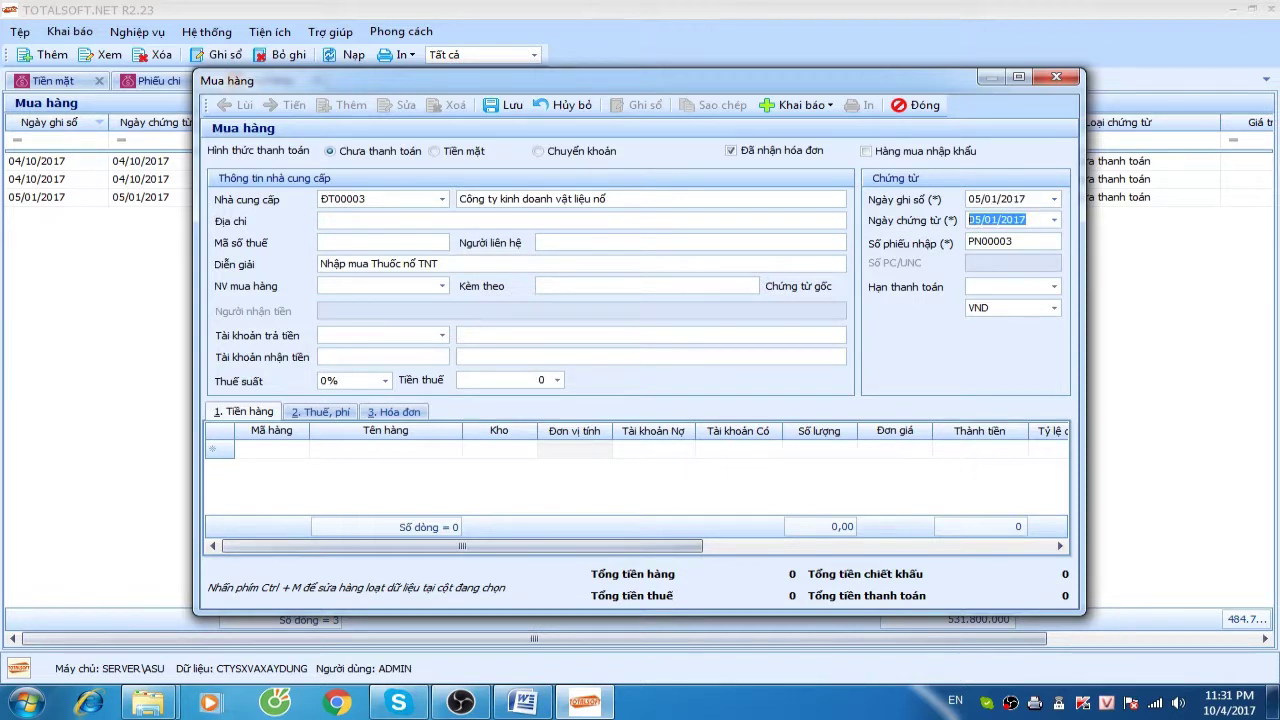
# Add a line for VT00001 Thuốc nổ TNT: quantity 1.500 at unit price 500.000
pyautogui.press('Tab')
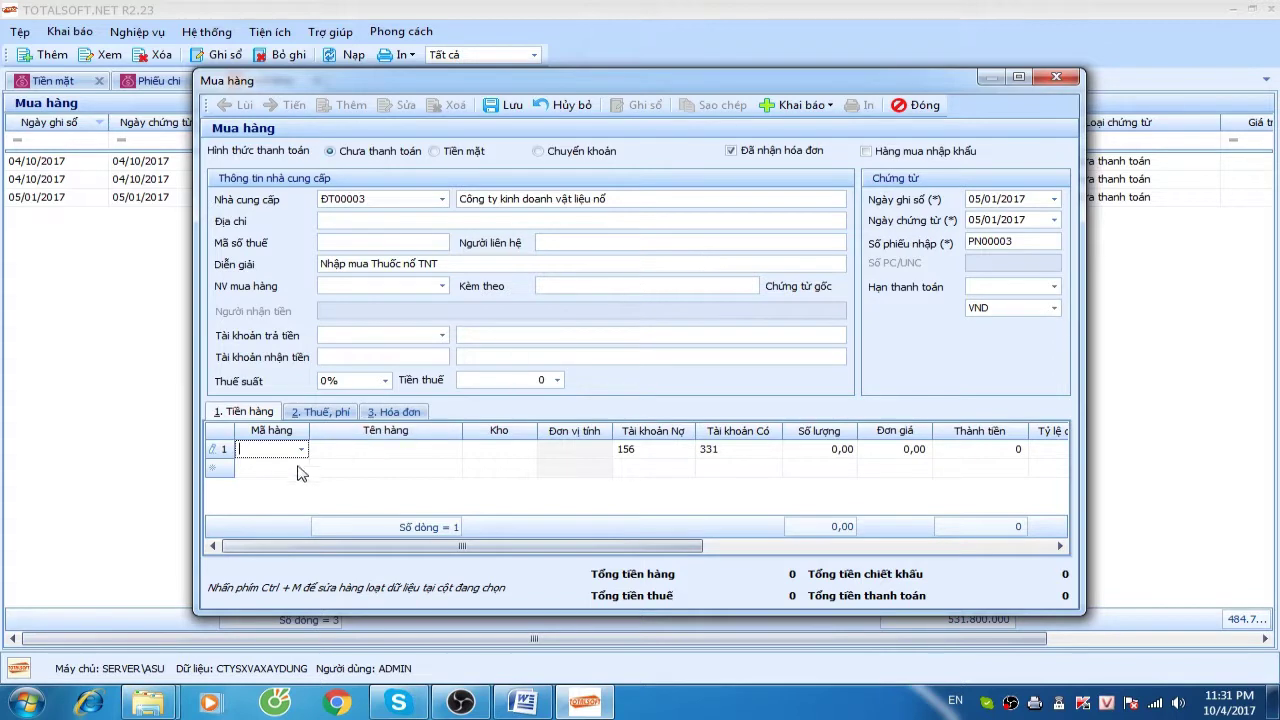
pyautogui.click(300, 449)
pyautogui.click(347, 300)
pyautogui.press('Tab')
pyautogui.press('Tab')
pyautogui.press('Tab')
pyautogui.press('Tab')
pyautogui.press('Tab')
pyautogui.press('Tab')
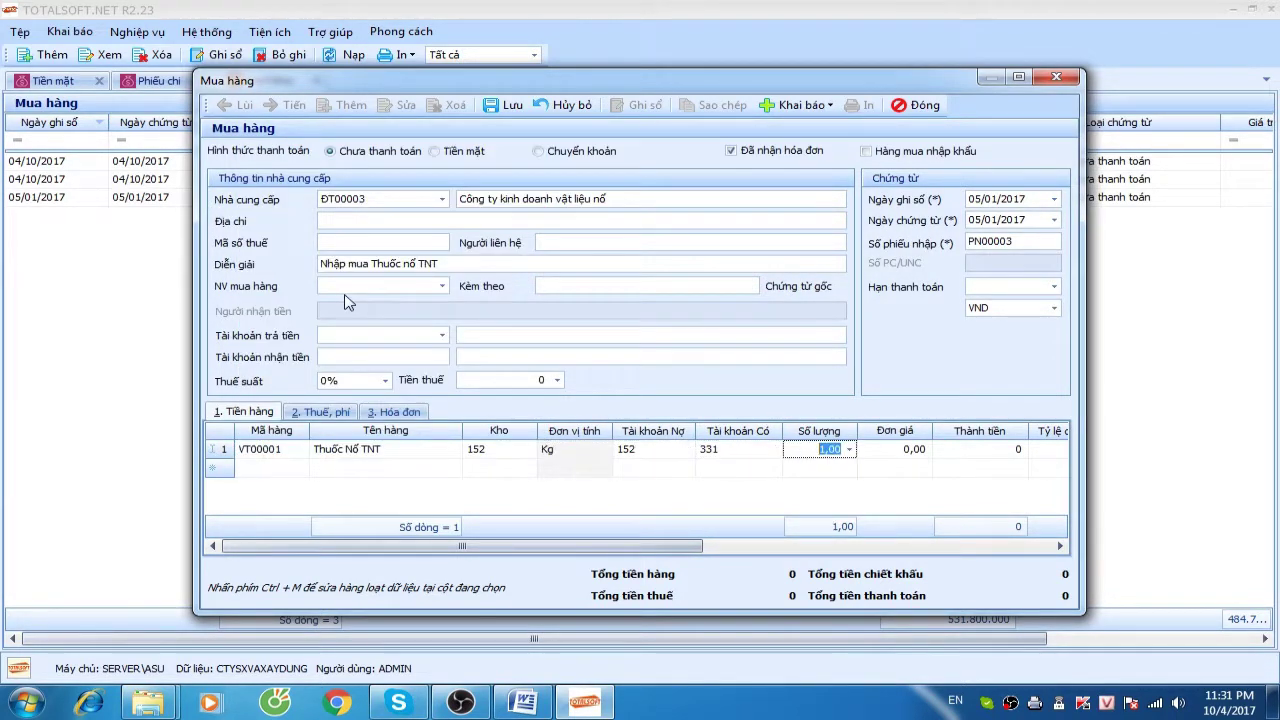
pyautogui.write('1.500')
pyautogui.press('Tab')
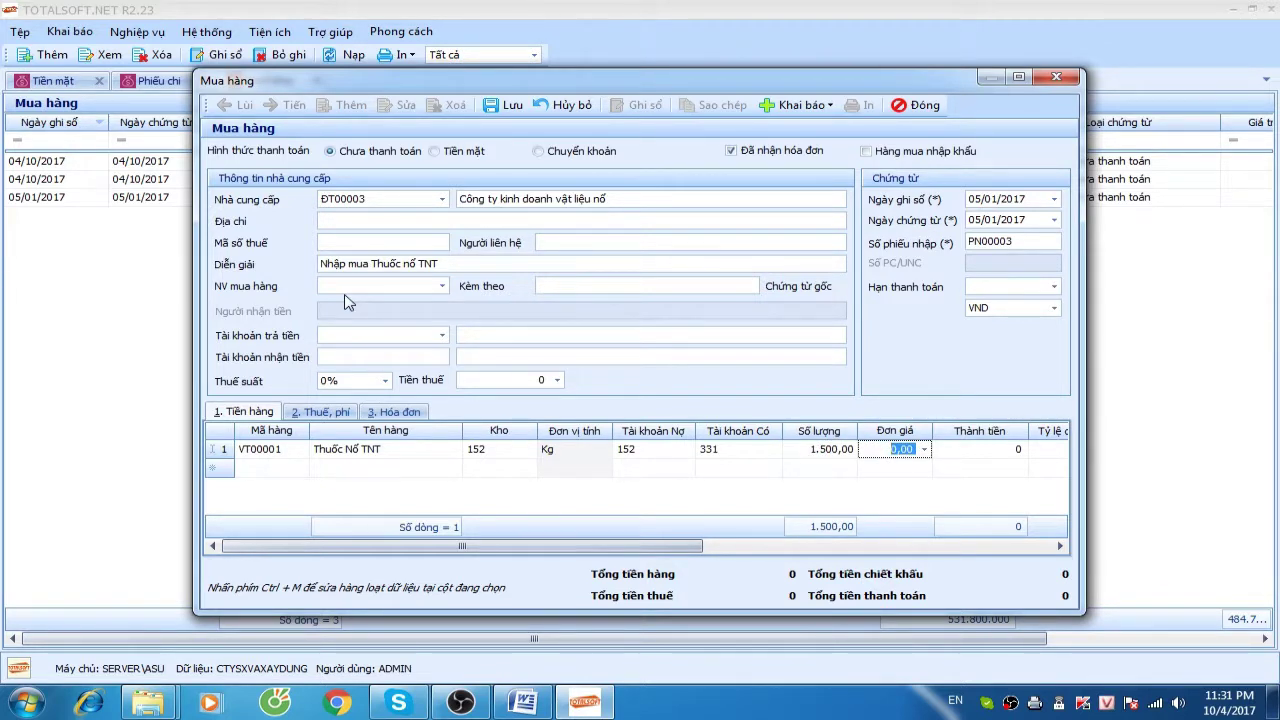
pyautogui.write('500000')
pyautogui.press('Tab')
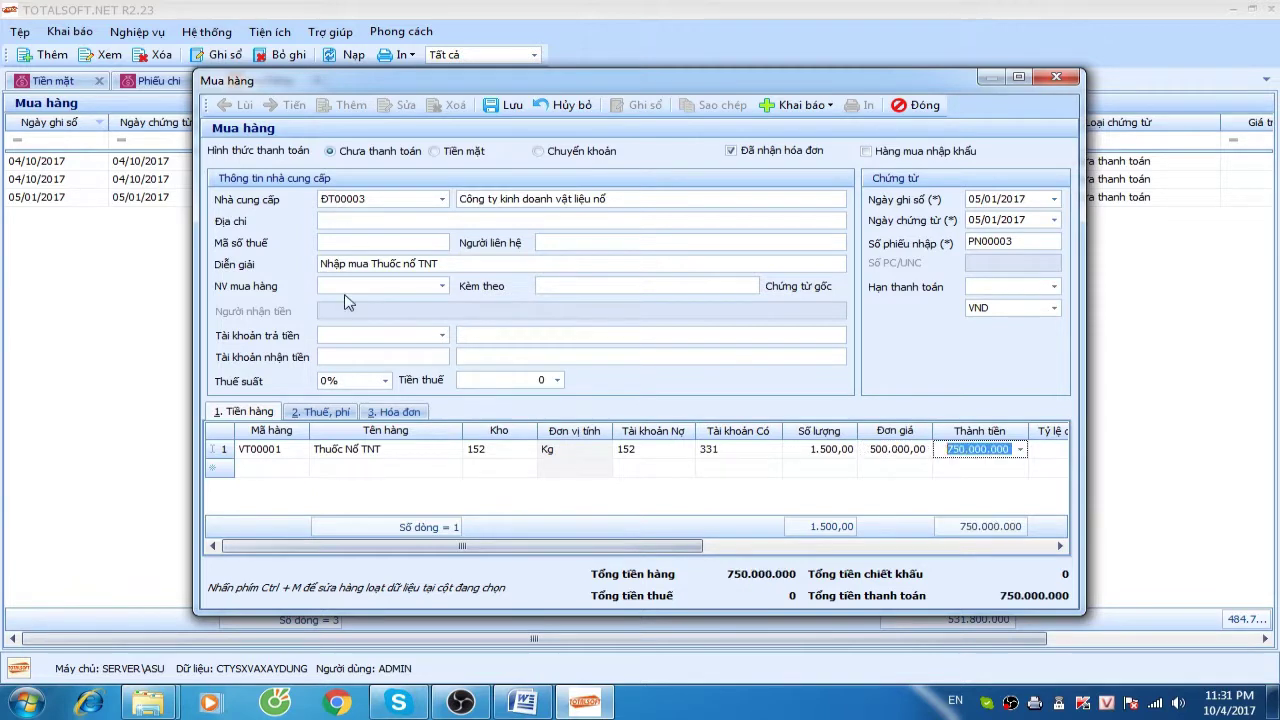
pyautogui.press('Tab')
pyautogui.press('Tab')
pyautogui.press('Tab')
pyautogui.press('Tab')
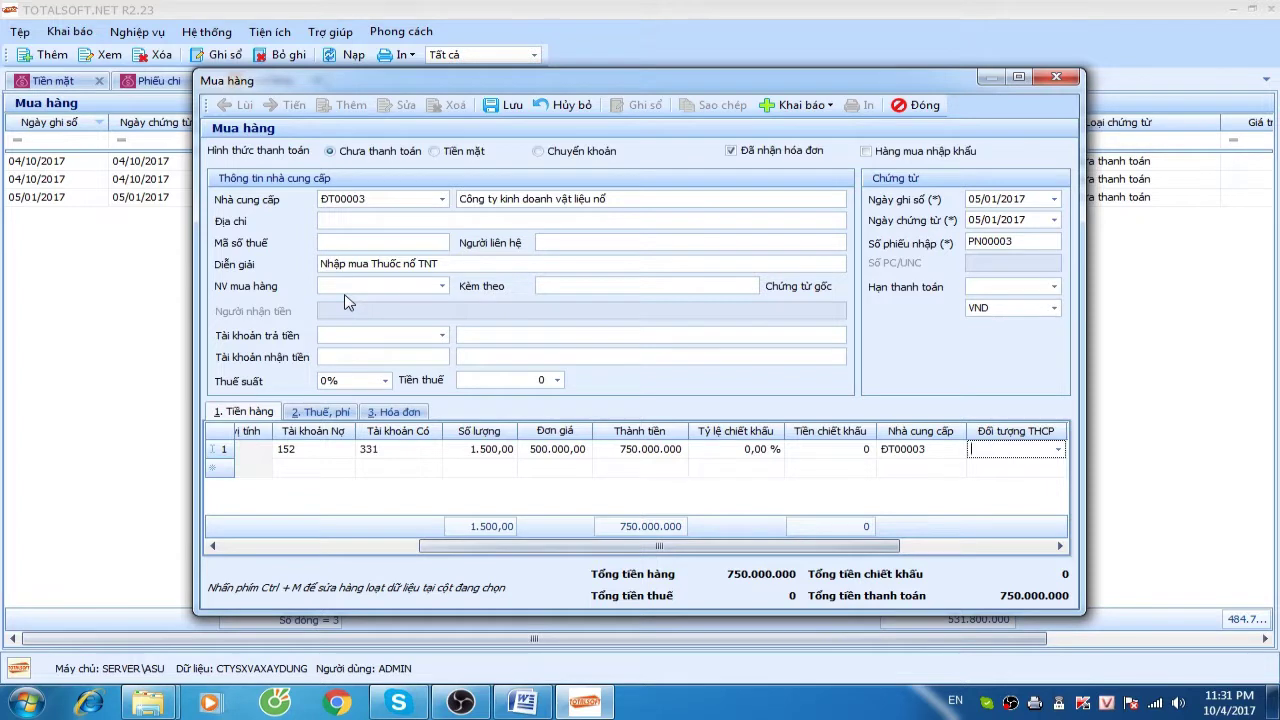
pyautogui.moveTo(737, 556); pyautogui.dragTo(535, 556)
# Set 10% VAT, invoice type Hóa đơn GTGT and goods group 1, then save PN00003
pyautogui.click(394, 412)
pyautogui.click(385, 381)
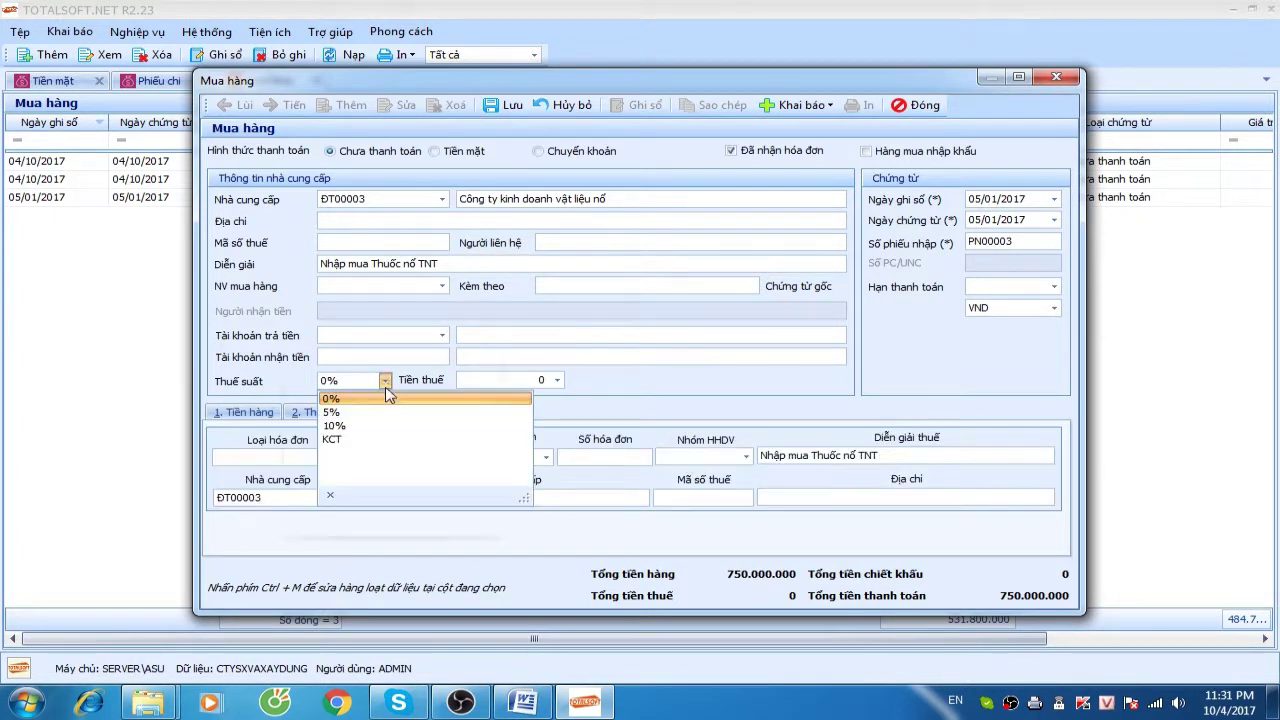
pyautogui.click(334, 425)
pyautogui.click(340, 457)
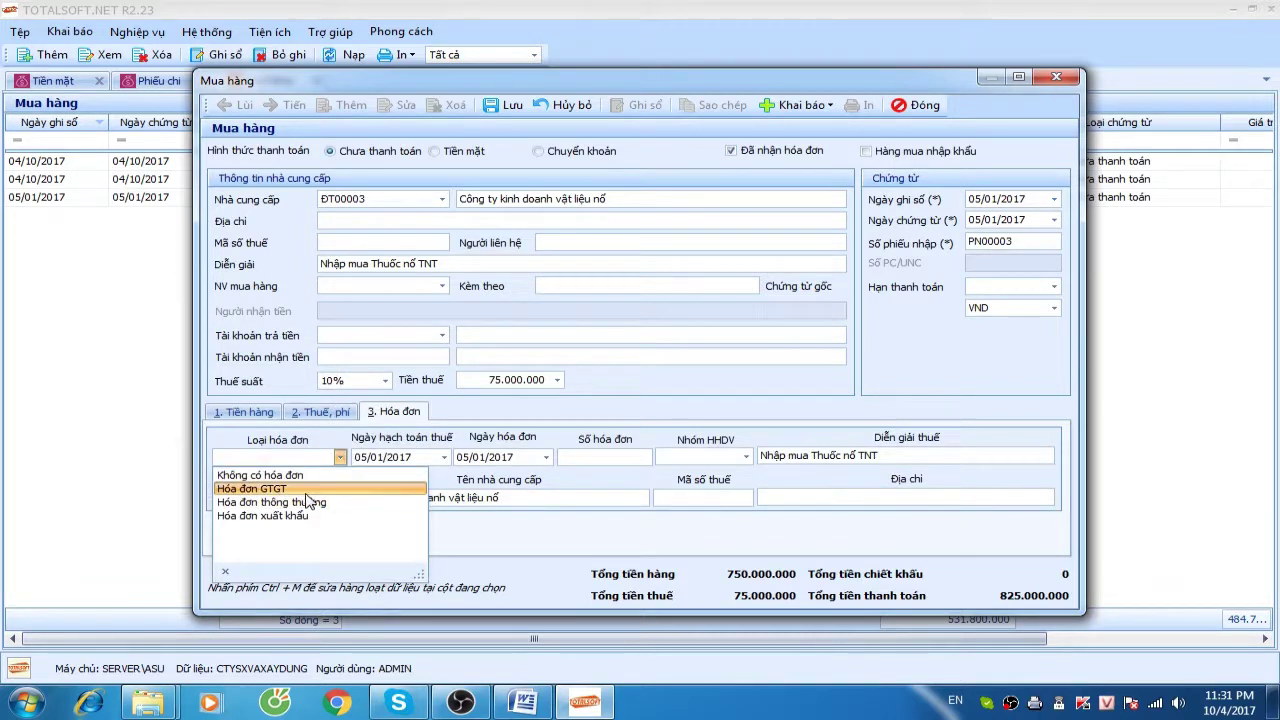
pyautogui.click(307, 490)
pyautogui.press('Tab')
pyautogui.press('Tab')
pyautogui.press('Tab')
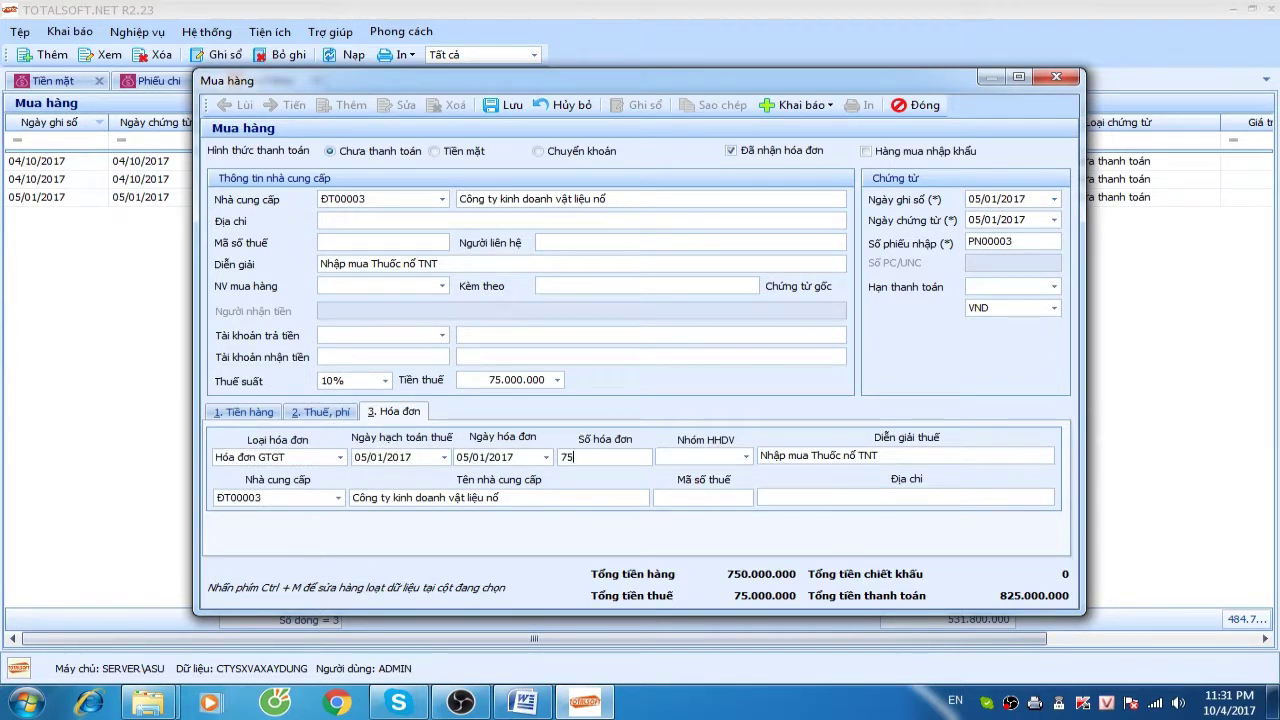
pyautogui.press('Tab')
pyautogui.write('1')
pyautogui.press('Return')
pyautogui.click(505, 105)
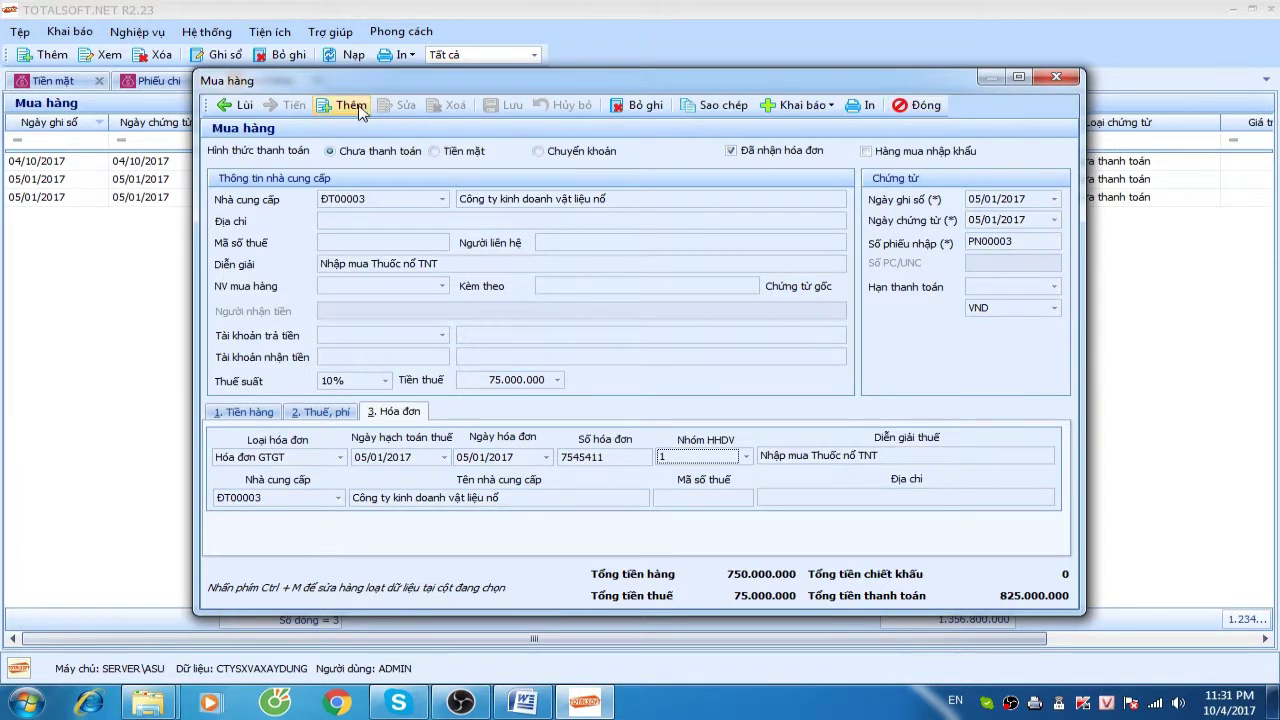
# Start a new purchase receipt for supplier ĐT00003
pyautogui.click(345, 105)
pyautogui.click(441, 200)
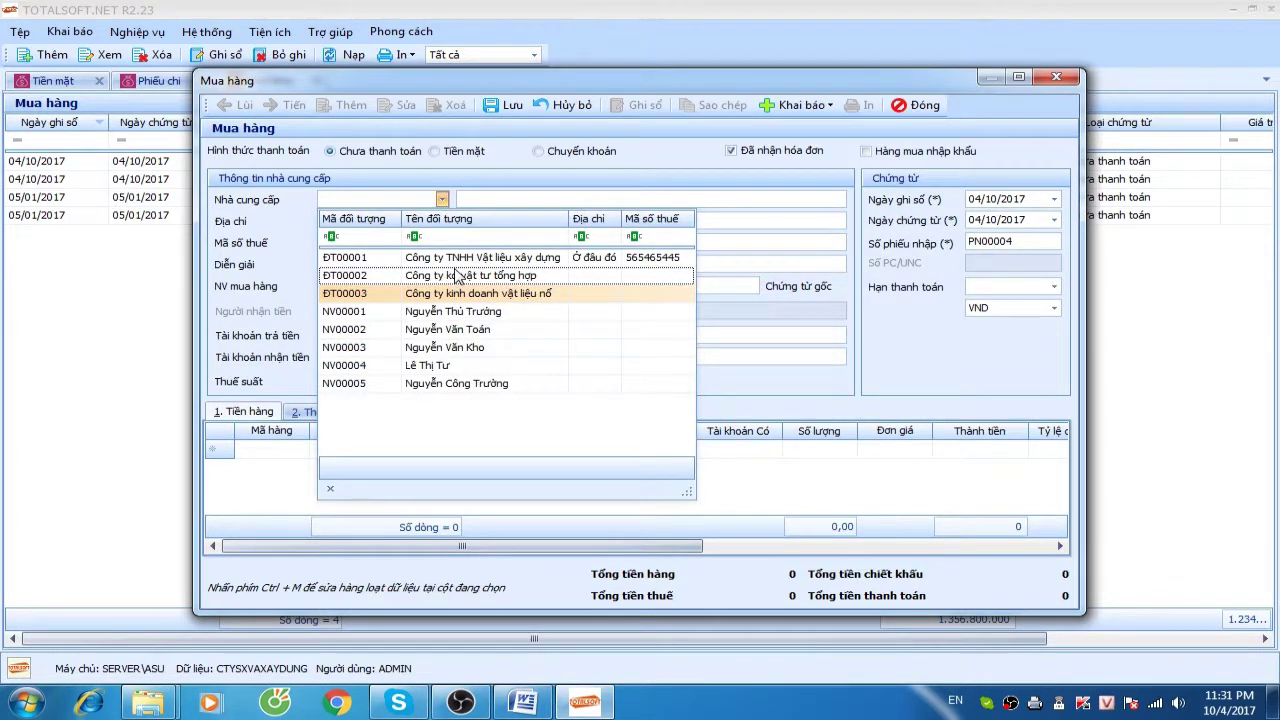
pyautogui.click(455, 294)
# Create item Kíp nổ in warehouse 152, type Nguyên liệu, vật liệu, costed by Bình quân cuối kỳ
pyautogui.click(795, 105)
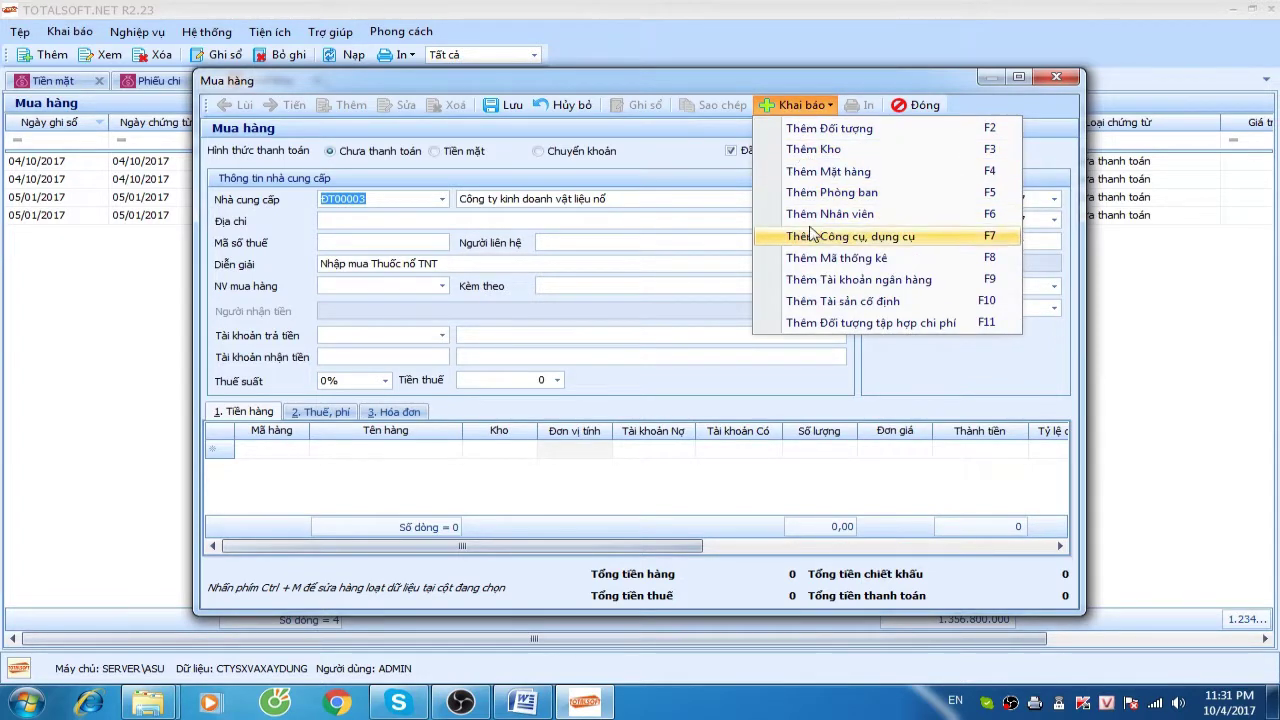
pyautogui.click(828, 171)
pyautogui.click(650, 228)
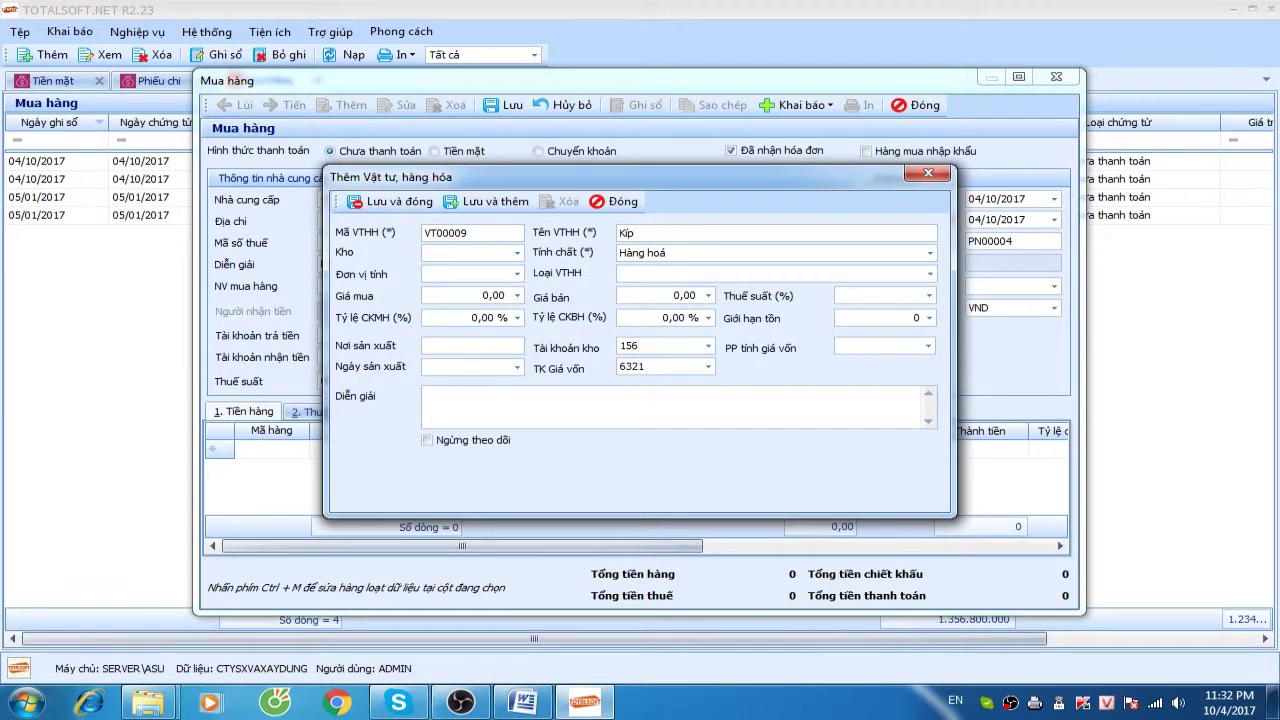
pyautogui.write('Kíp noor')
pyautogui.press('Tab')
pyautogui.click(517, 253)
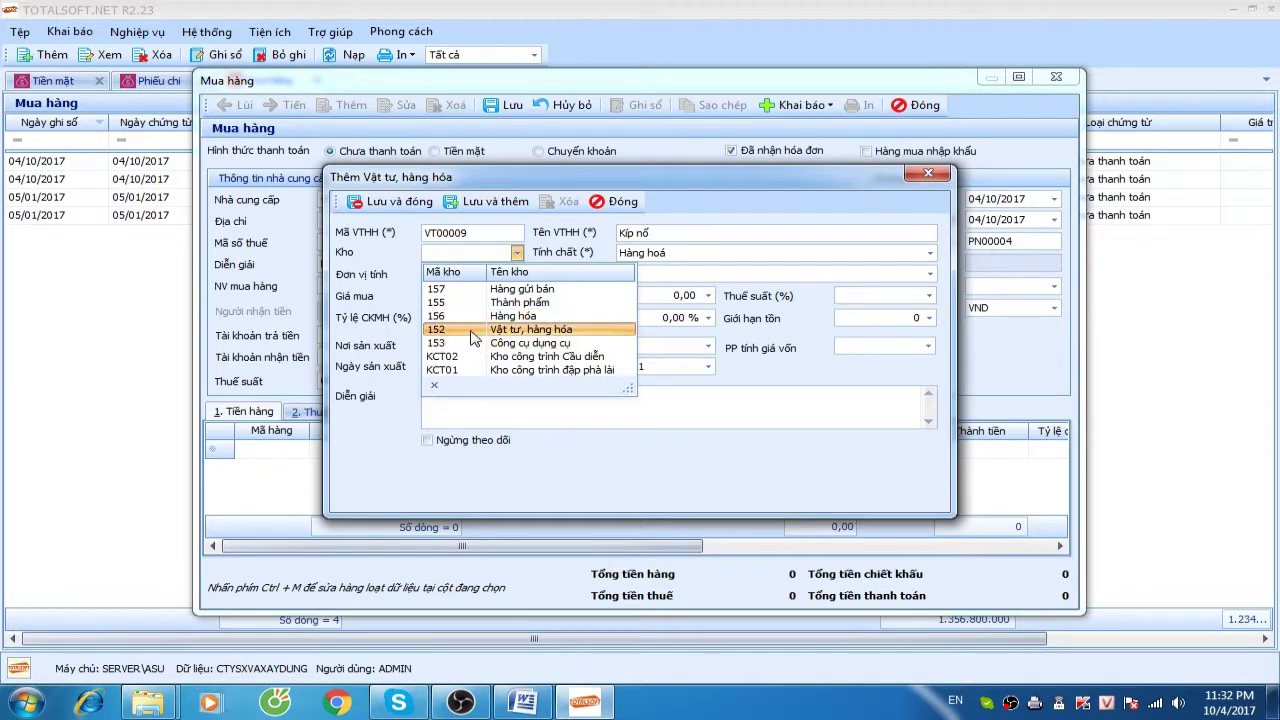
pyautogui.click(476, 328)
pyautogui.click(686, 256)
pyautogui.click(680, 283)
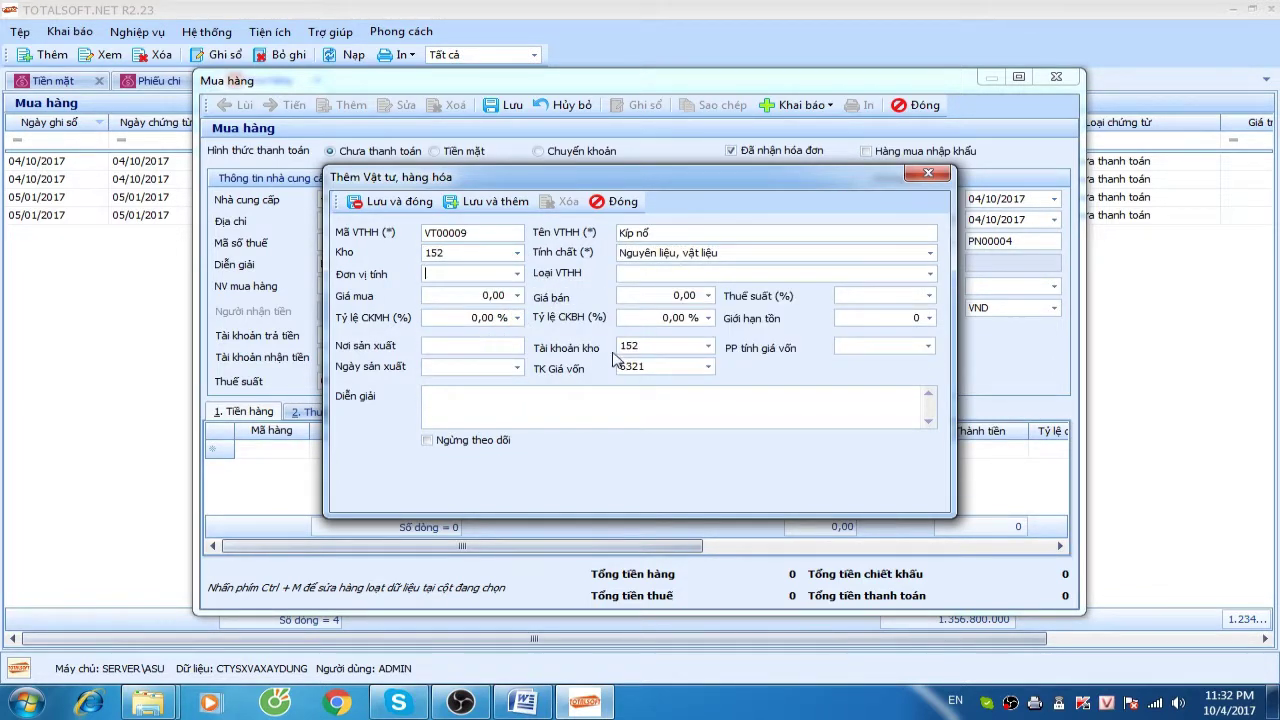
pyautogui.click(852, 348)
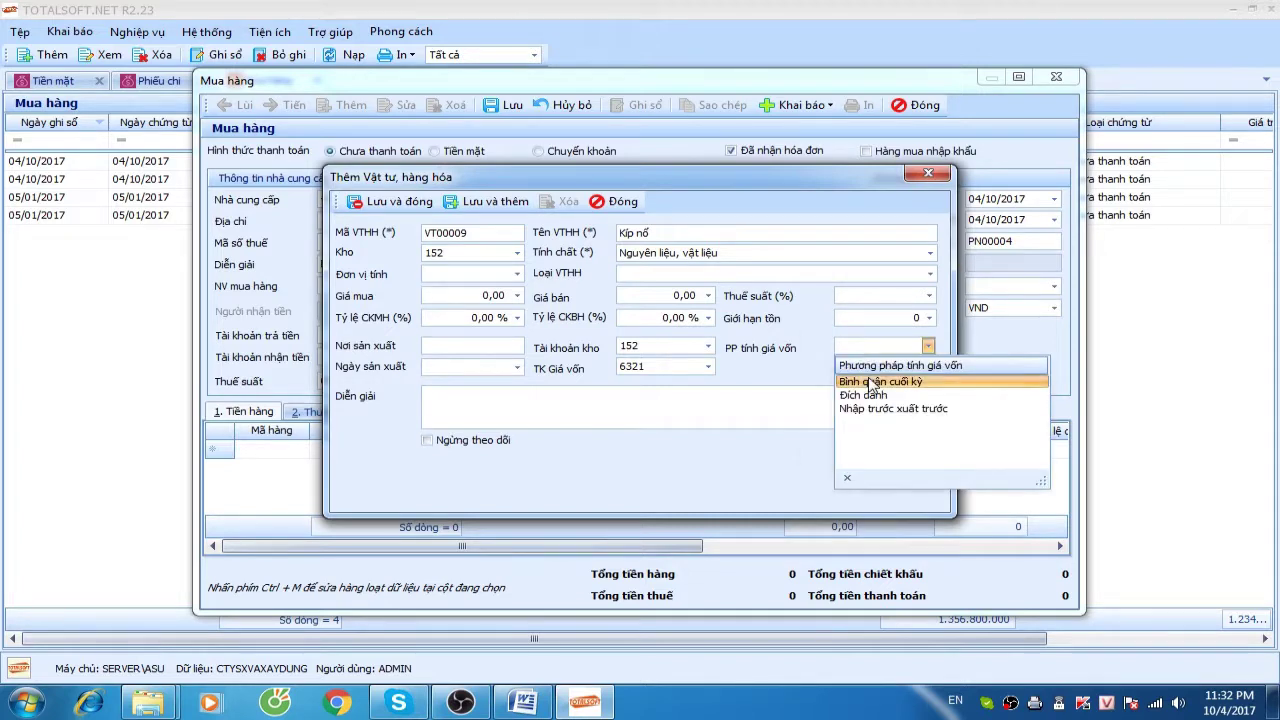
pyautogui.press('Escape')
pyautogui.hotkey('alt', 'Down')
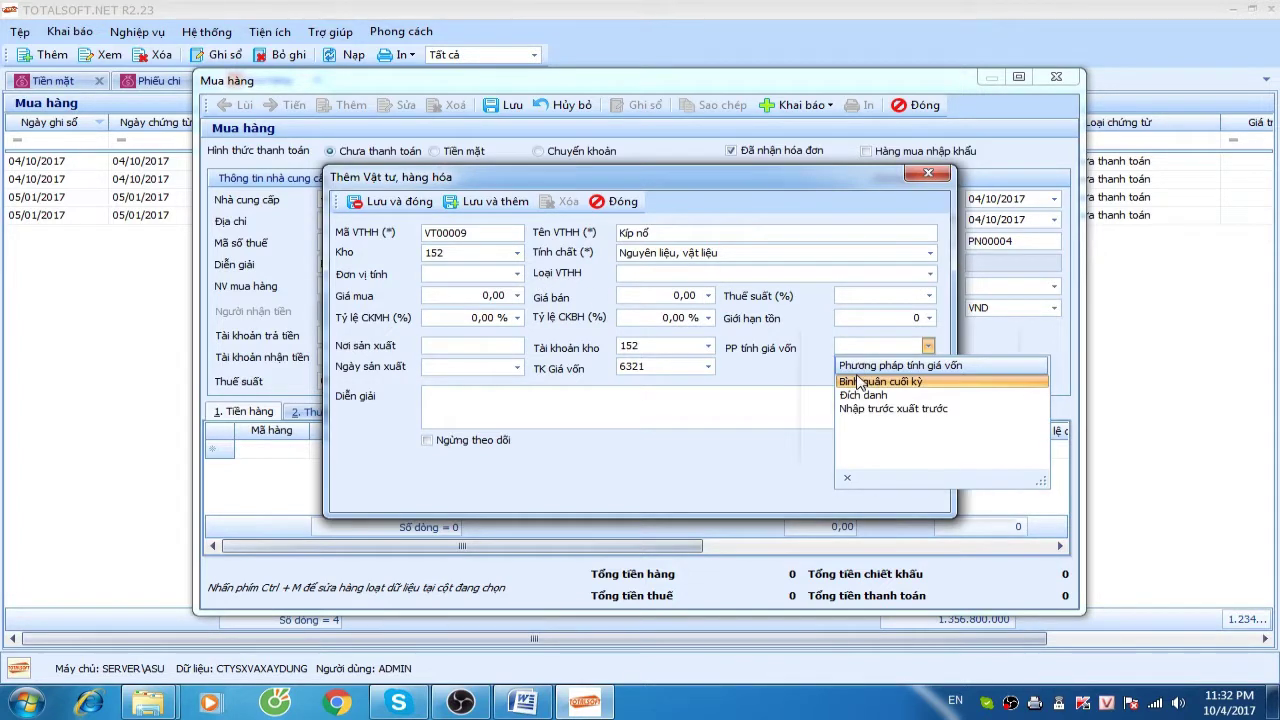
pyautogui.press('Return')
pyautogui.click(405, 202)
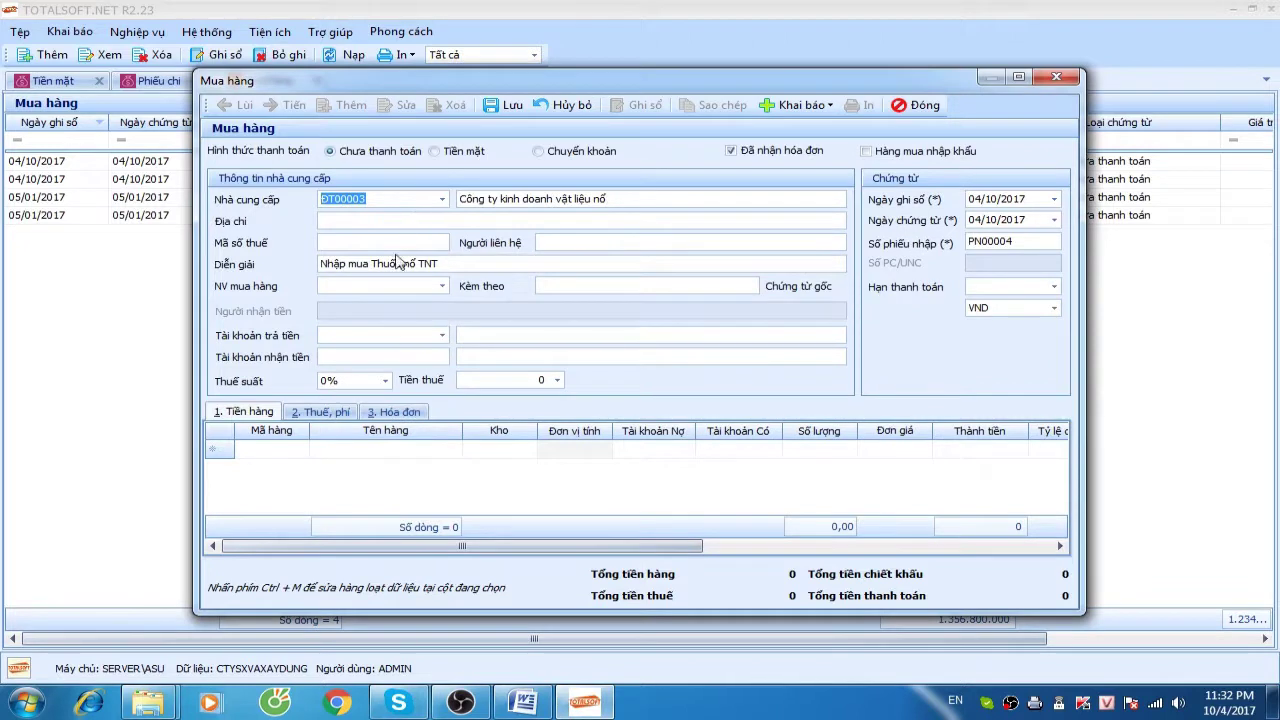
# Change the description to Nhập mua Kíp nổ, choose 10% tax rate, and date it 05/01/2017
pyautogui.press('Tab')
pyautogui.moveTo(458, 263); pyautogui.dragTo(446, 263)
pyautogui.click(374, 264)
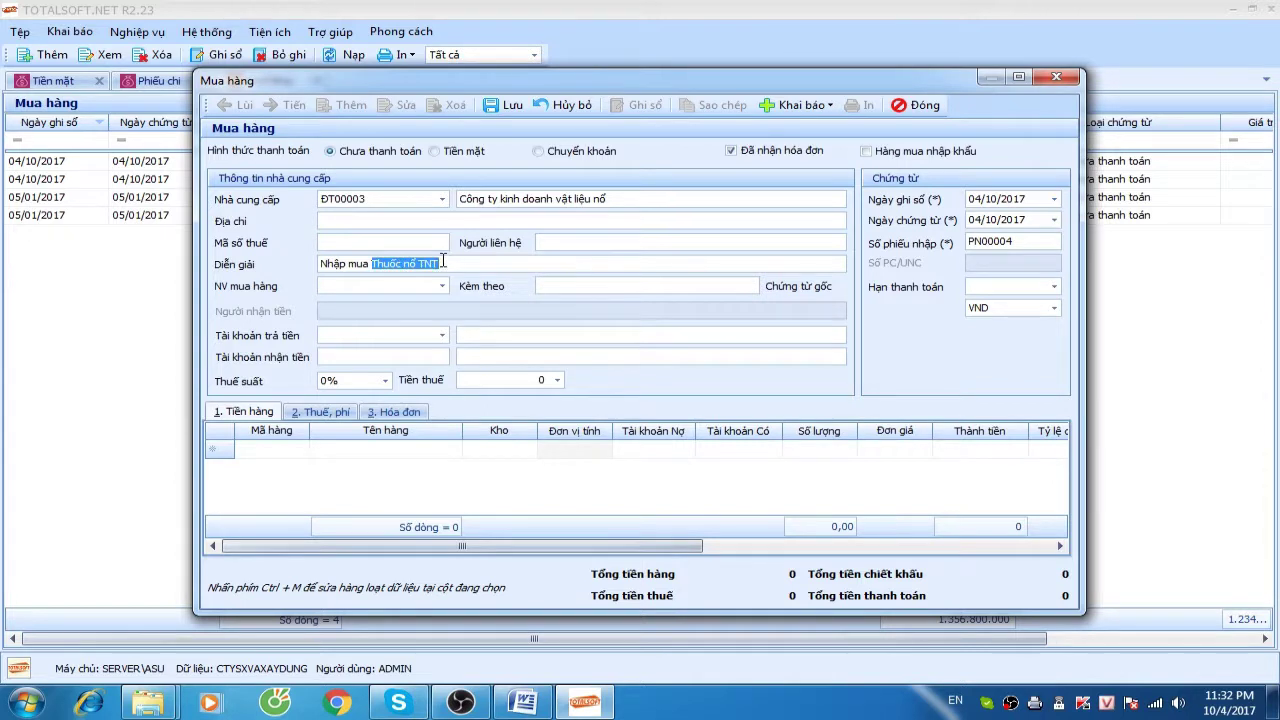
pyautogui.write('Kíp')
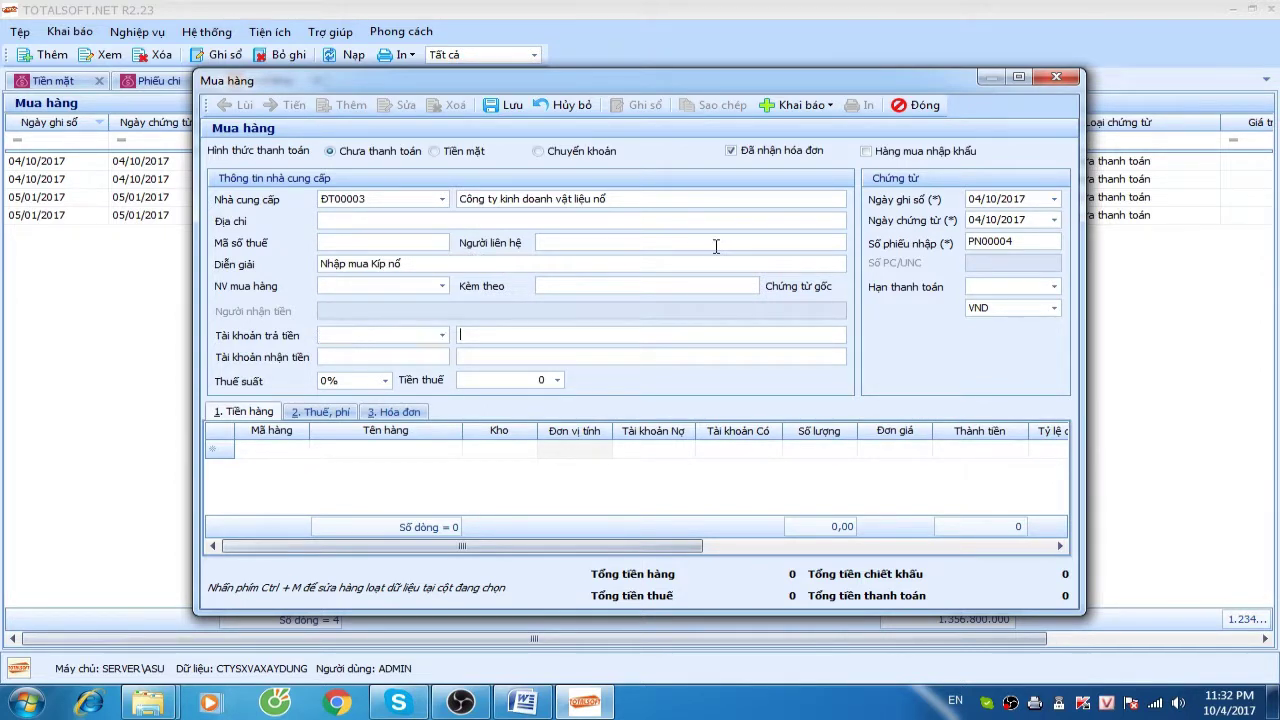
pyautogui.click(384, 381)
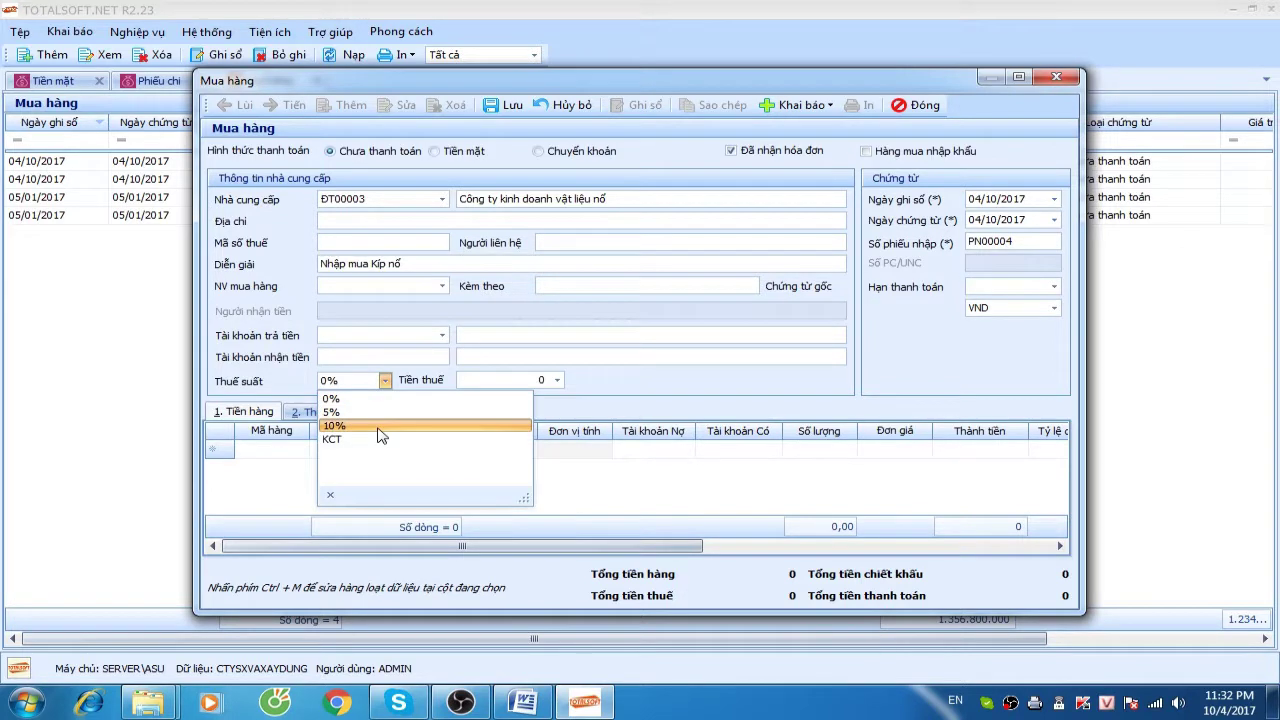
pyautogui.click(380, 426)
pyautogui.press('Tab')
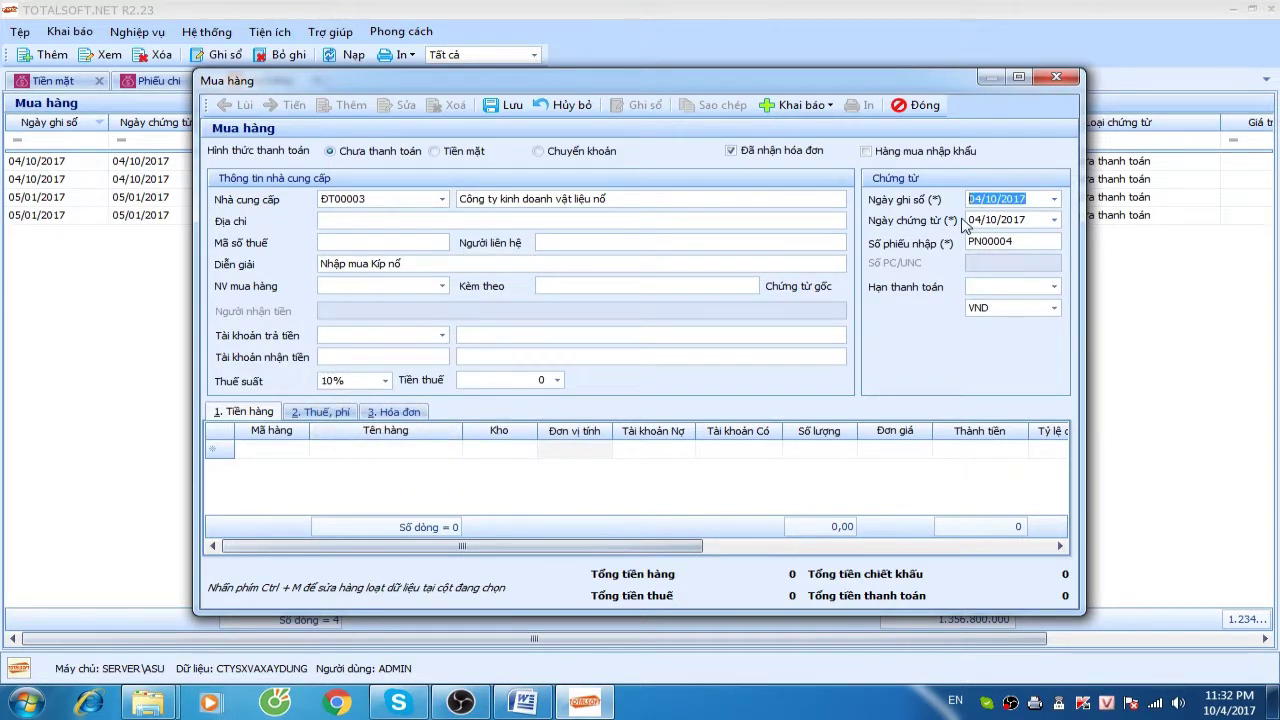
pyautogui.write('05012017')
pyautogui.press('Tab')
pyautogui.press('Tab')
pyautogui.press('Tab')
pyautogui.press('Tab')
pyautogui.press('Tab')
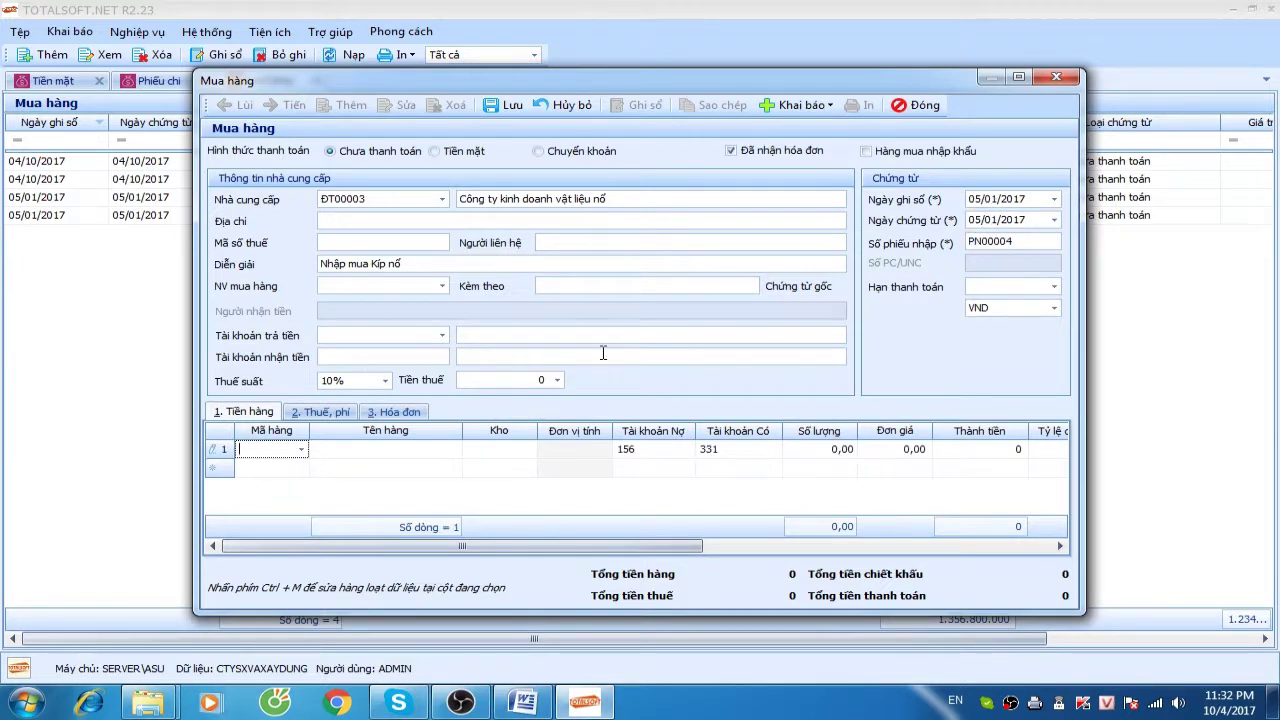
# Add a line for VT00009 Kíp nổ: quantity 2.000 at unit price 15.000
pyautogui.click(303, 450)
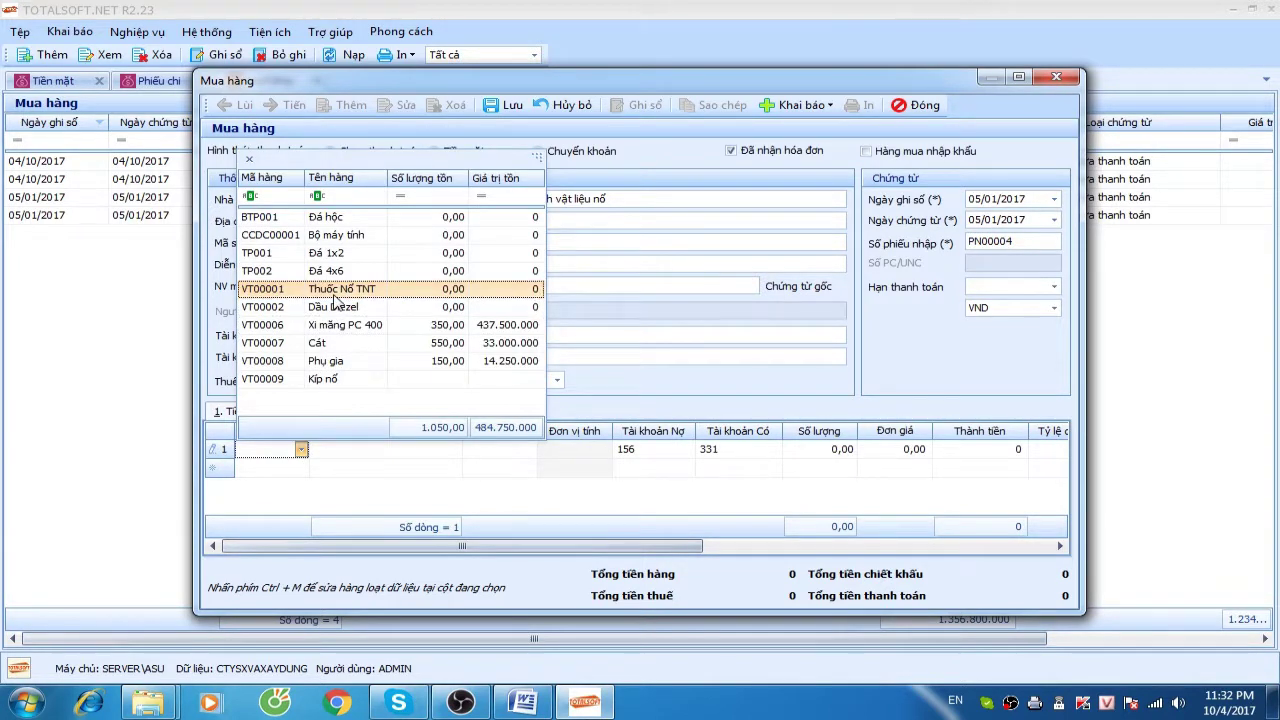
pyautogui.click(345, 379)
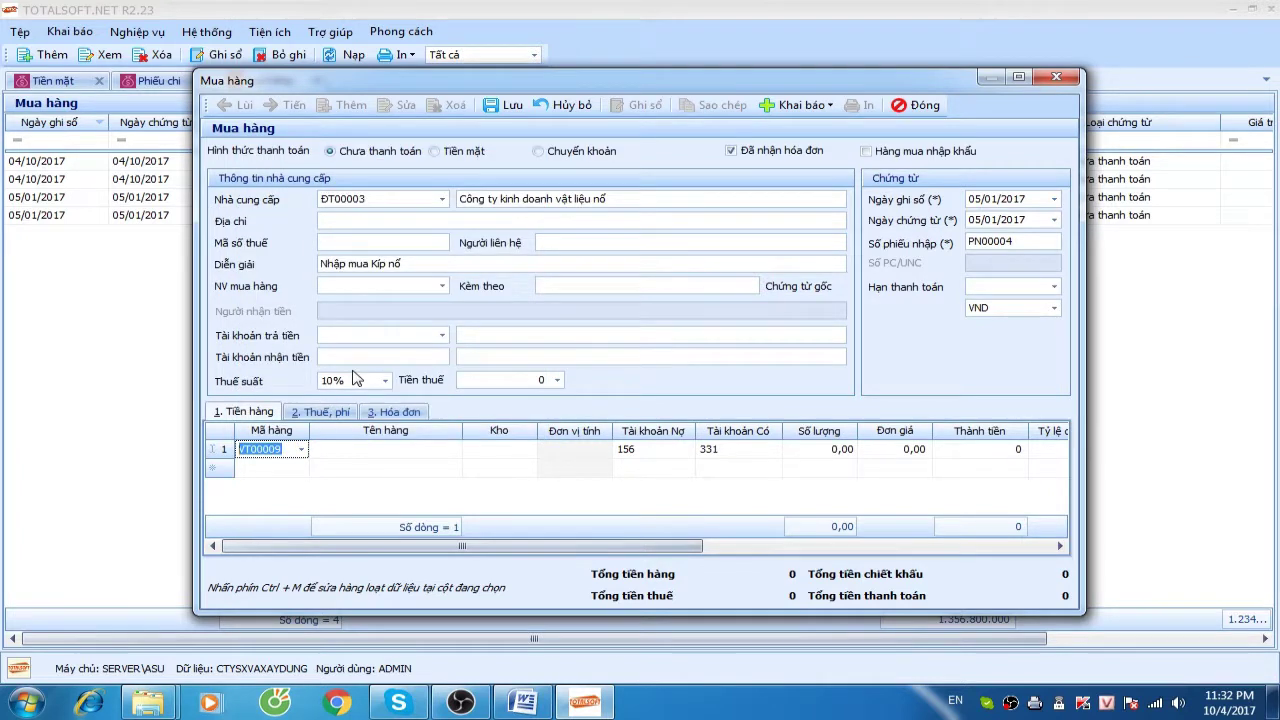
pyautogui.press('Tab')
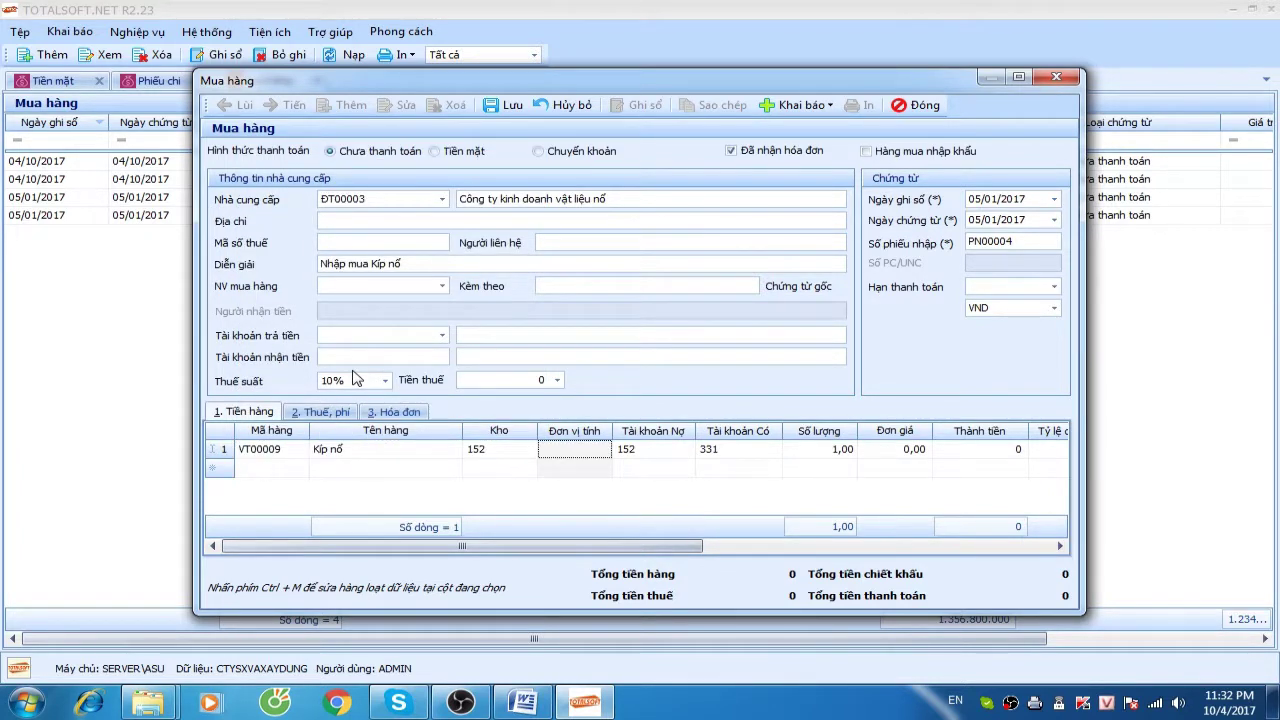
pyautogui.click(819, 455)
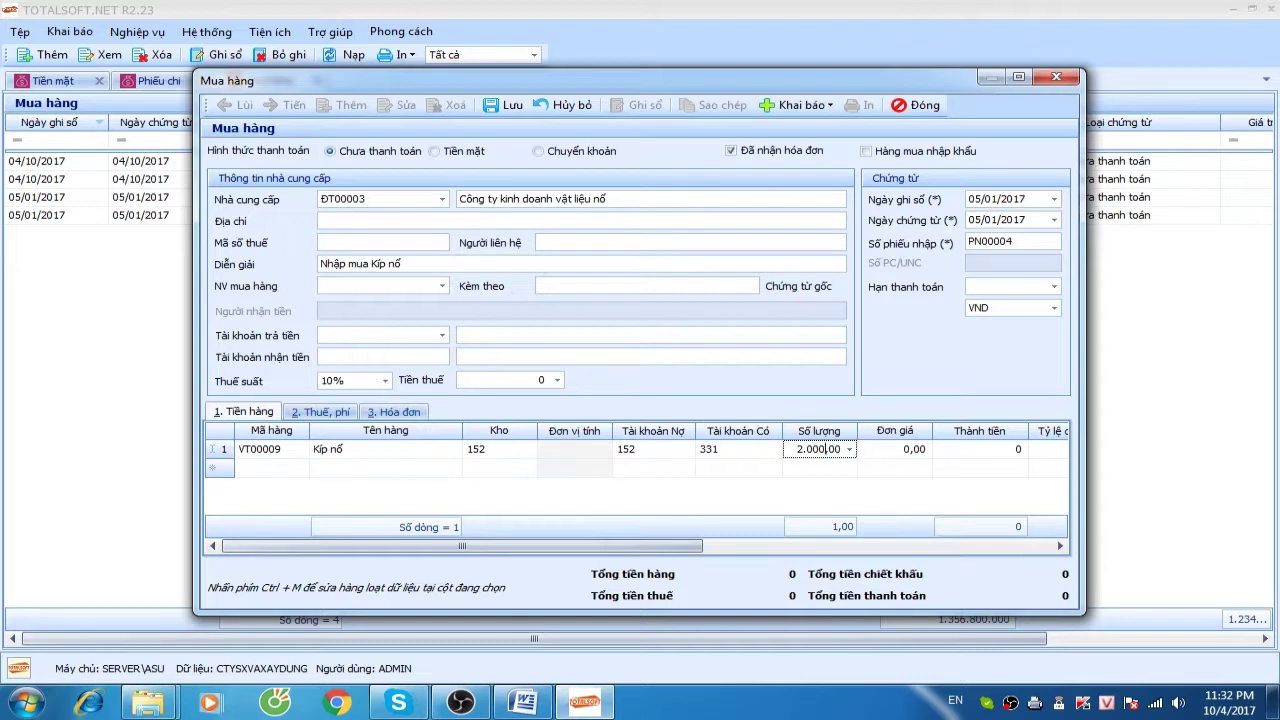
pyautogui.press('Tab')
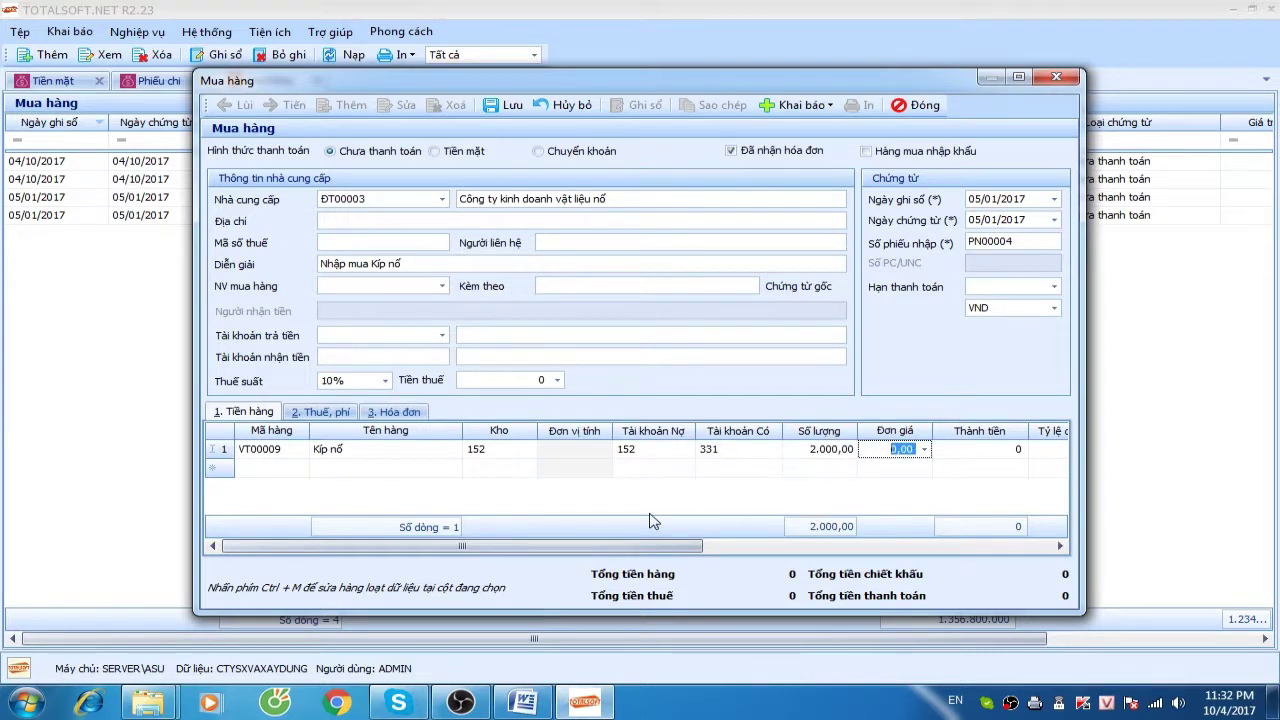
pyautogui.write('150')
pyautogui.press('Tab')
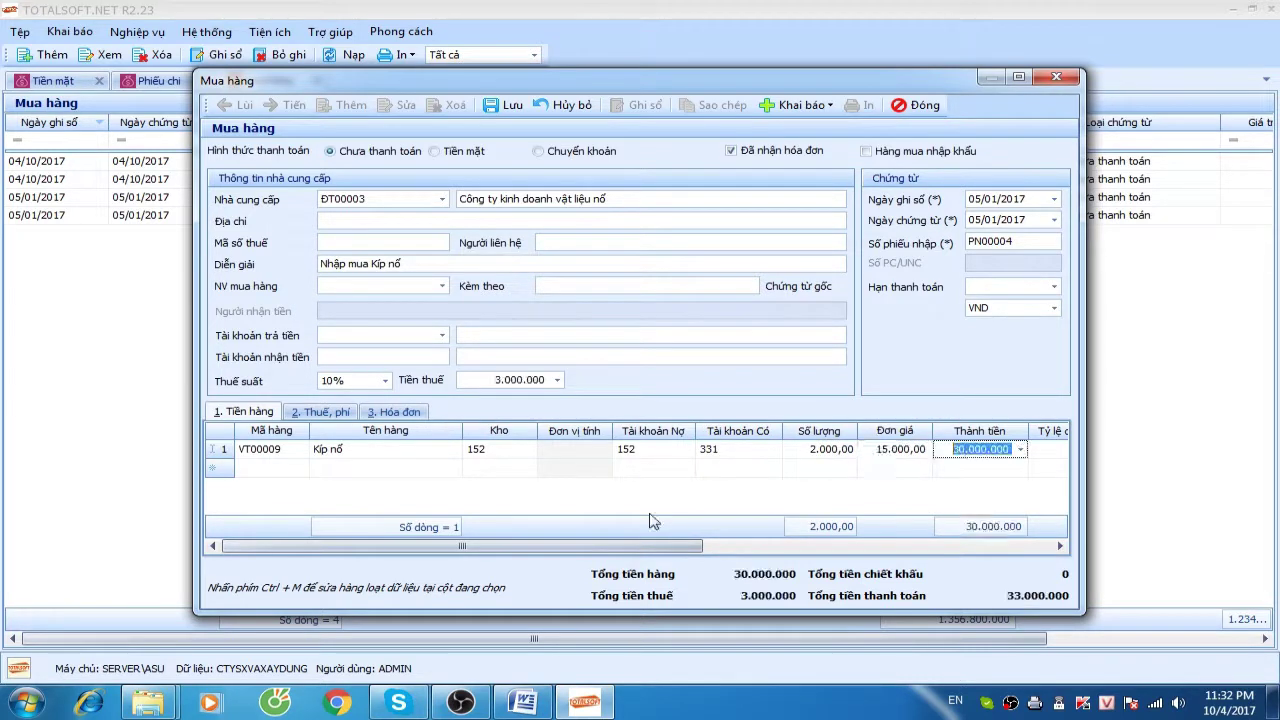
pyautogui.press('Tab')
pyautogui.press('Tab')
pyautogui.press('Tab')
pyautogui.press('Tab')
pyautogui.press('Tab')
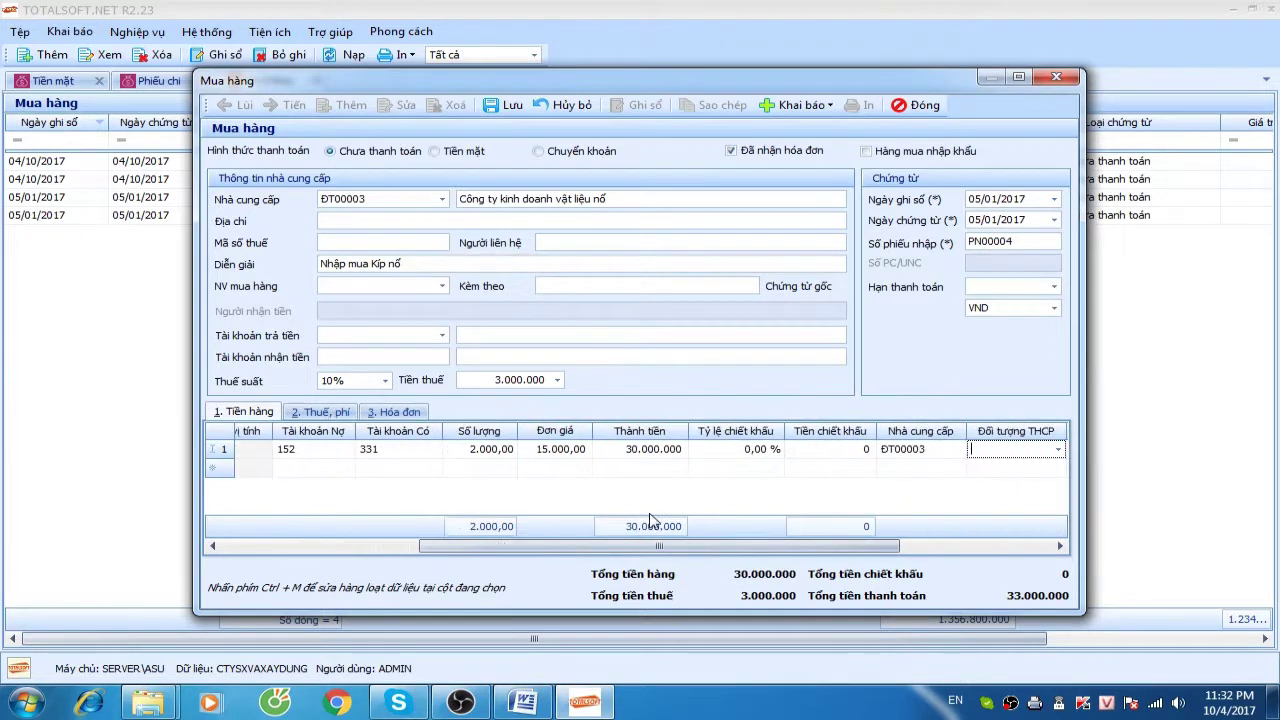
# Set invoice type Hóa đơn GTGT with goods group 1, then save PN00004
pyautogui.click(394, 411)
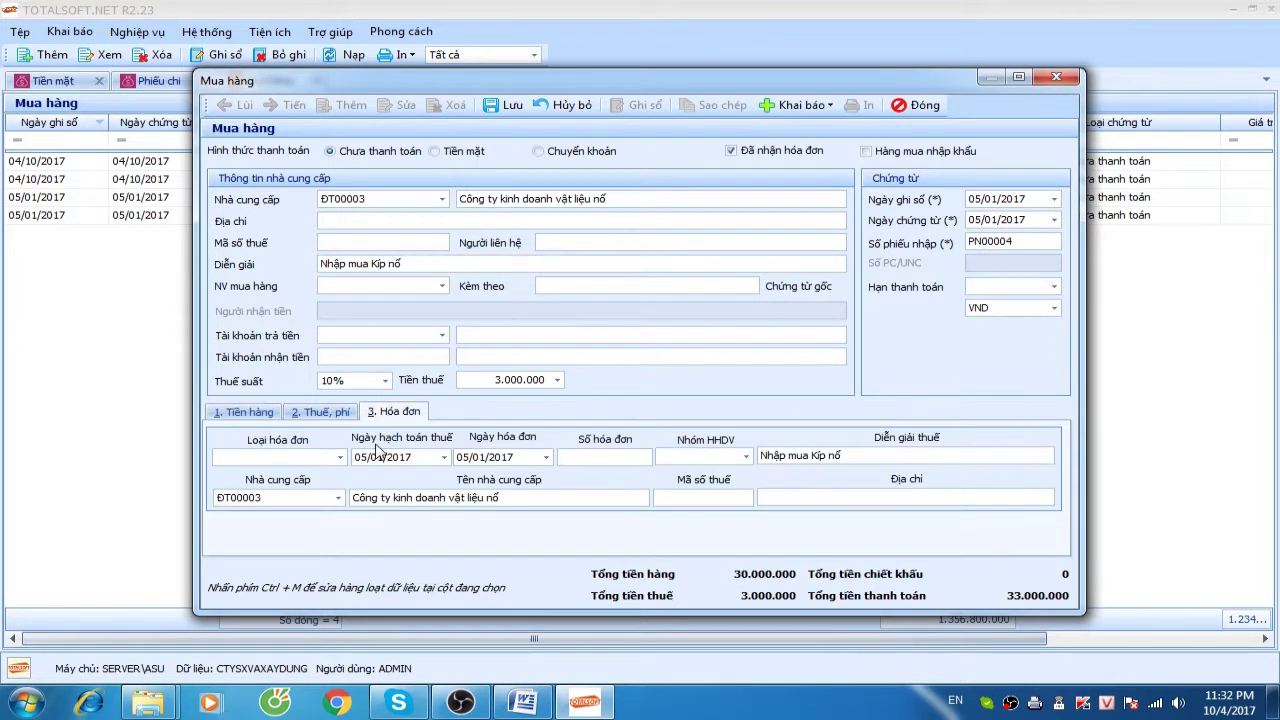
pyautogui.click(340, 457)
pyautogui.click(297, 491)
pyautogui.press('Tab')
pyautogui.press('Tab')
pyautogui.press('Tab')
pyautogui.press('Tab')
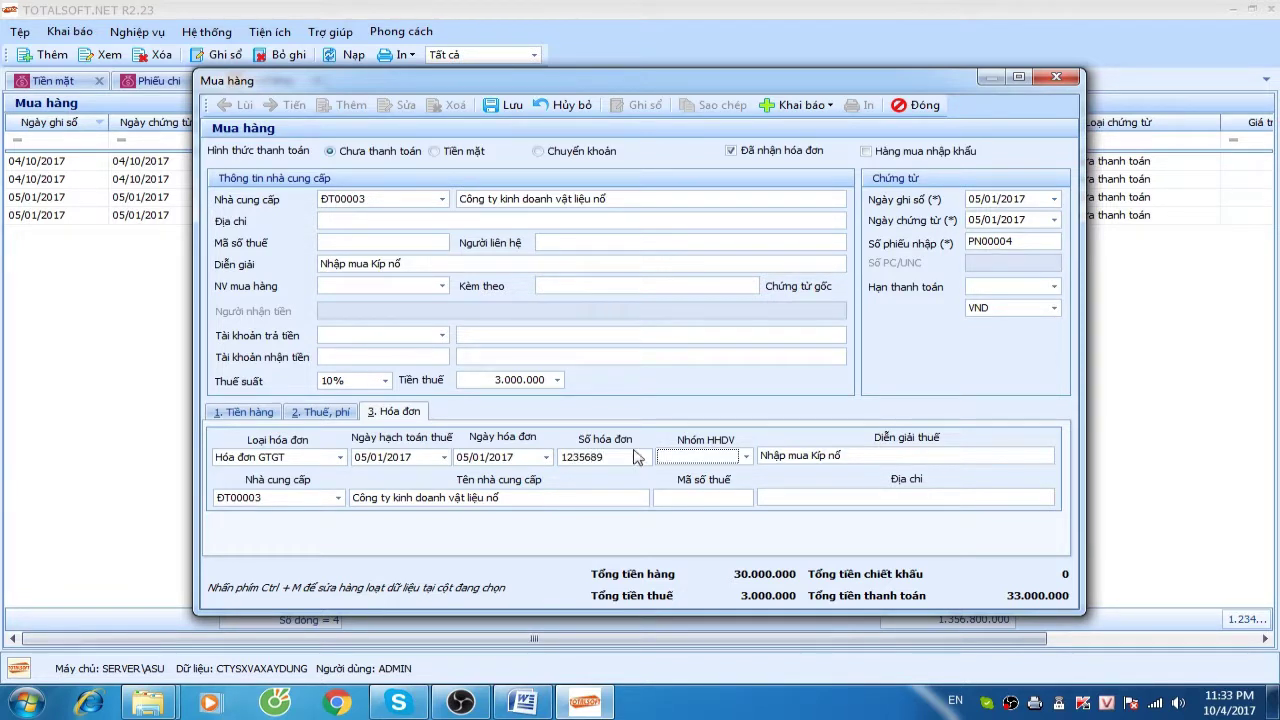
pyautogui.click(730, 457)
pyautogui.click(730, 468)
pyautogui.click(505, 105)
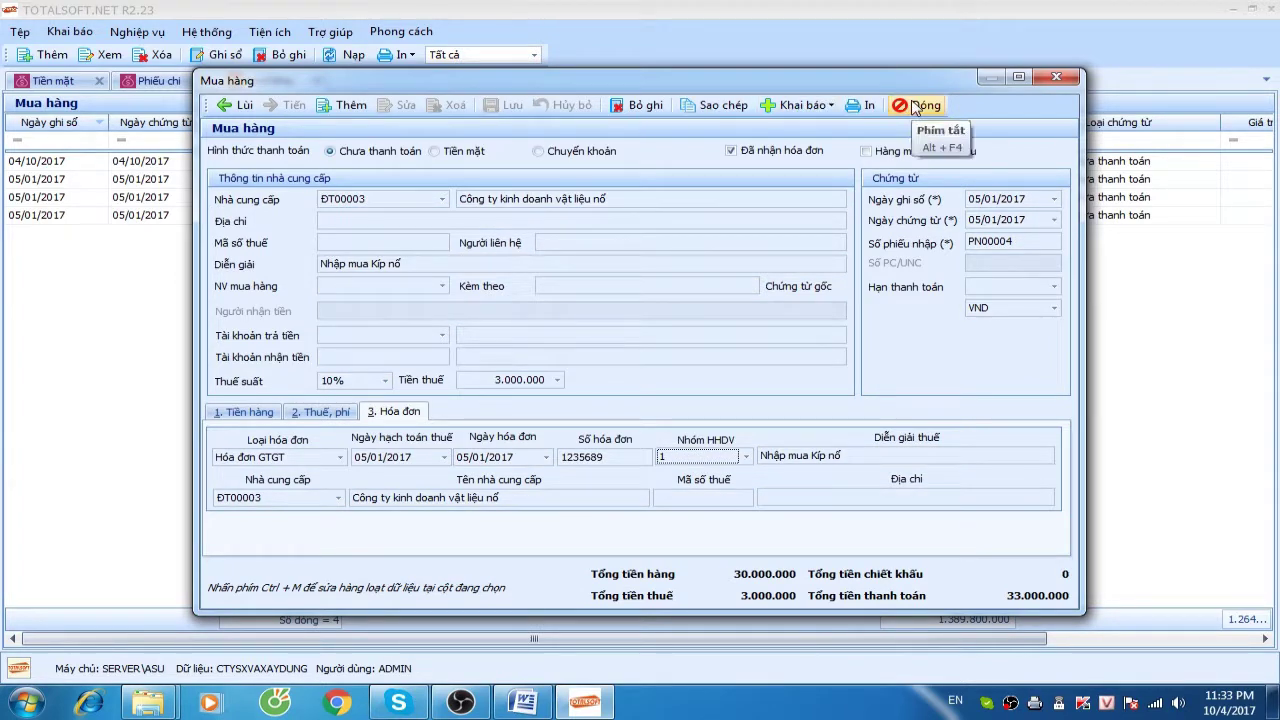
# Close the open receipt and lists, then bring up the Mua hàng purchase receipts list
pyautogui.click(915, 105)
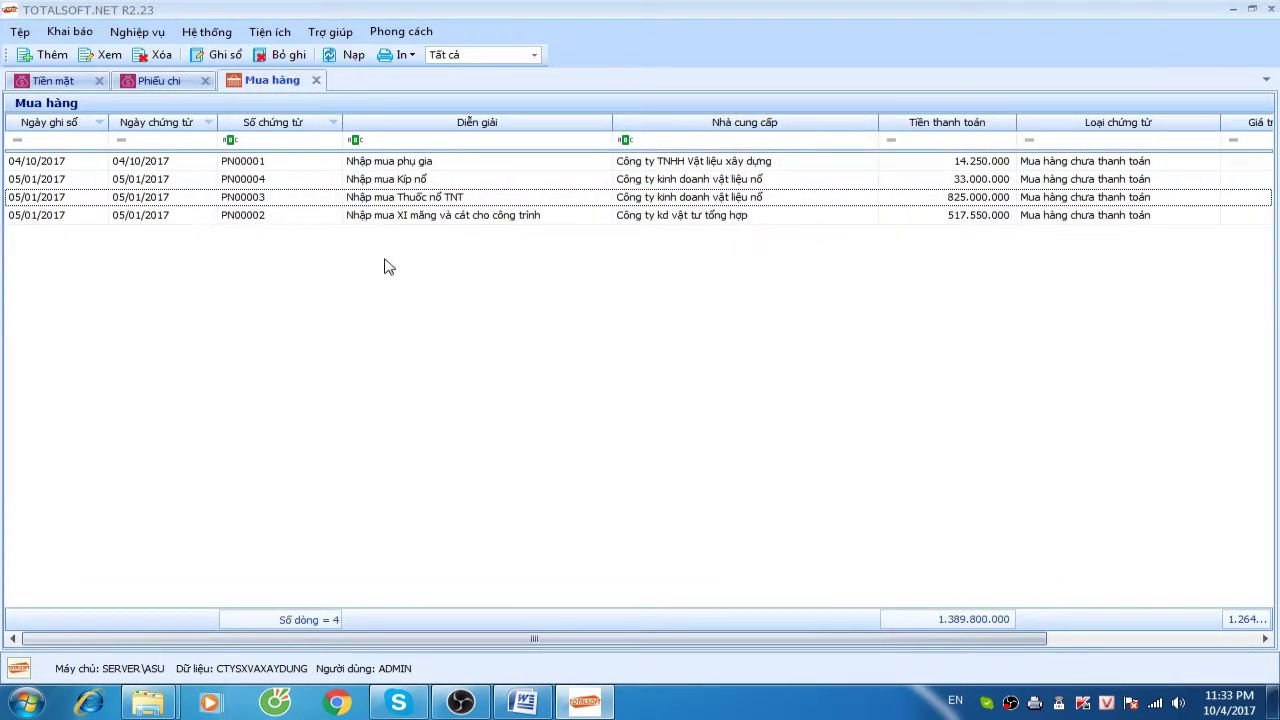
pyautogui.click(316, 80)
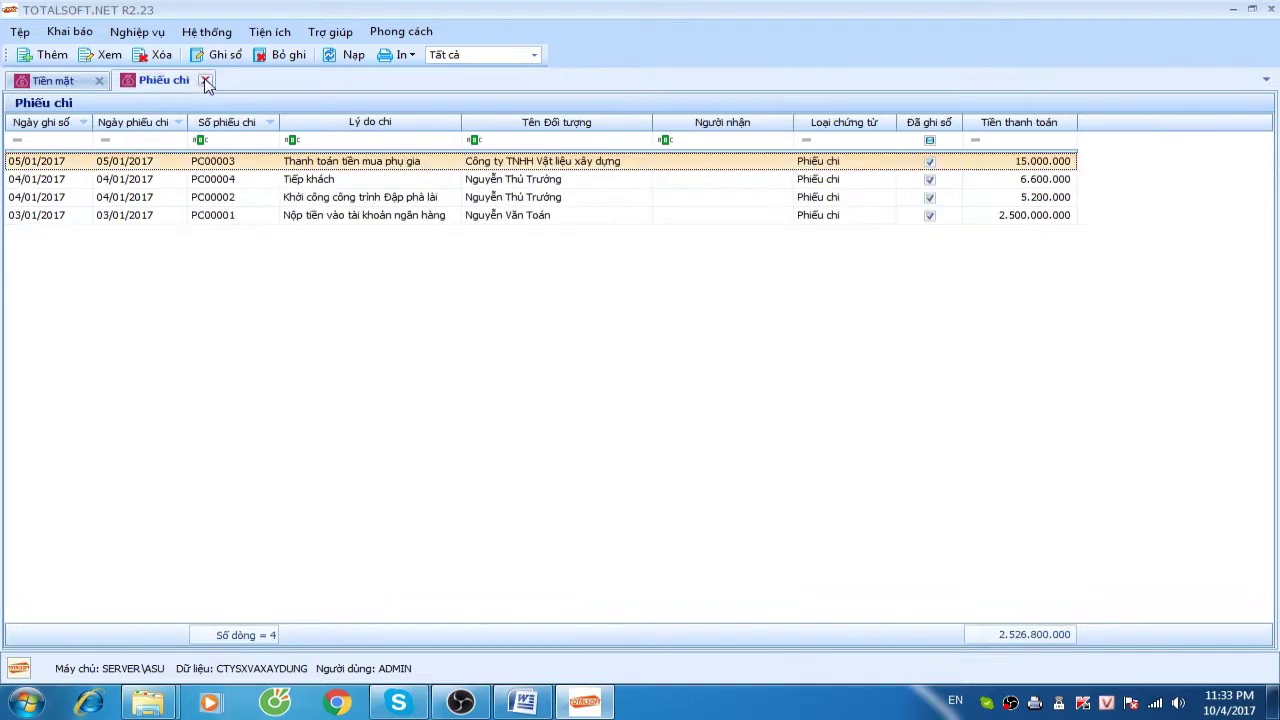
pyautogui.click(205, 80)
pyautogui.click(99, 57)
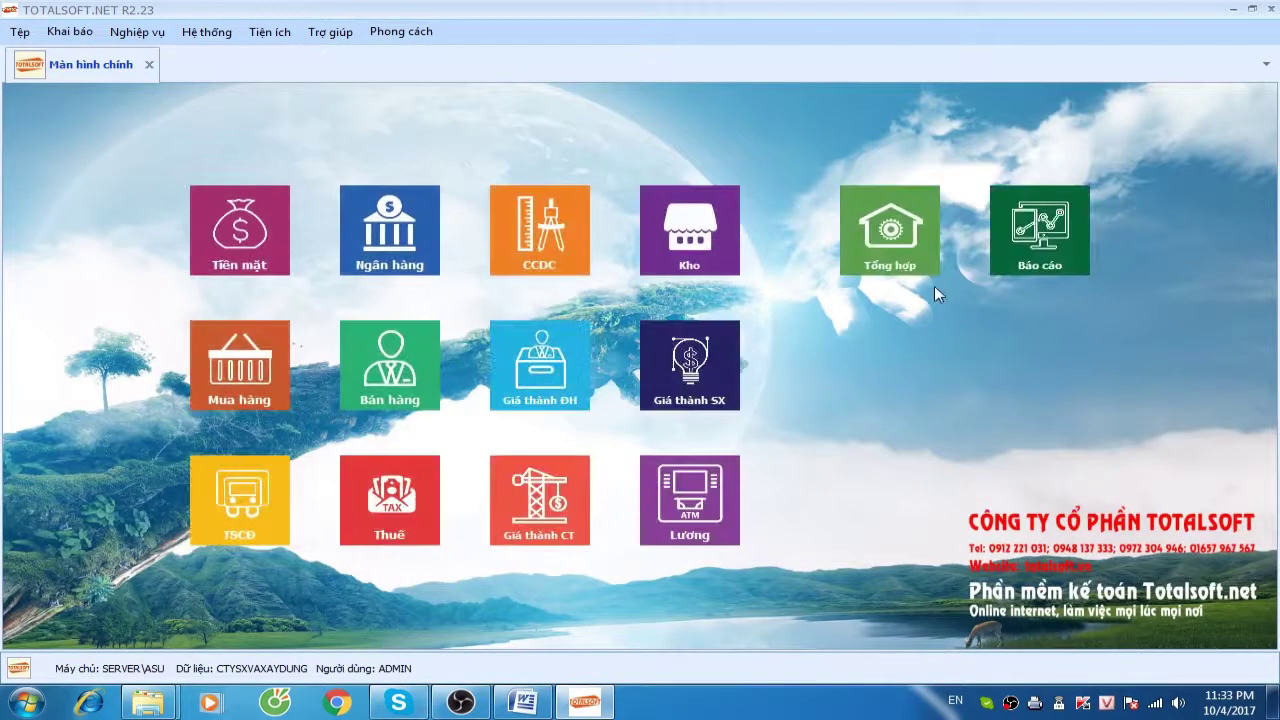
pyautogui.click(725, 258)
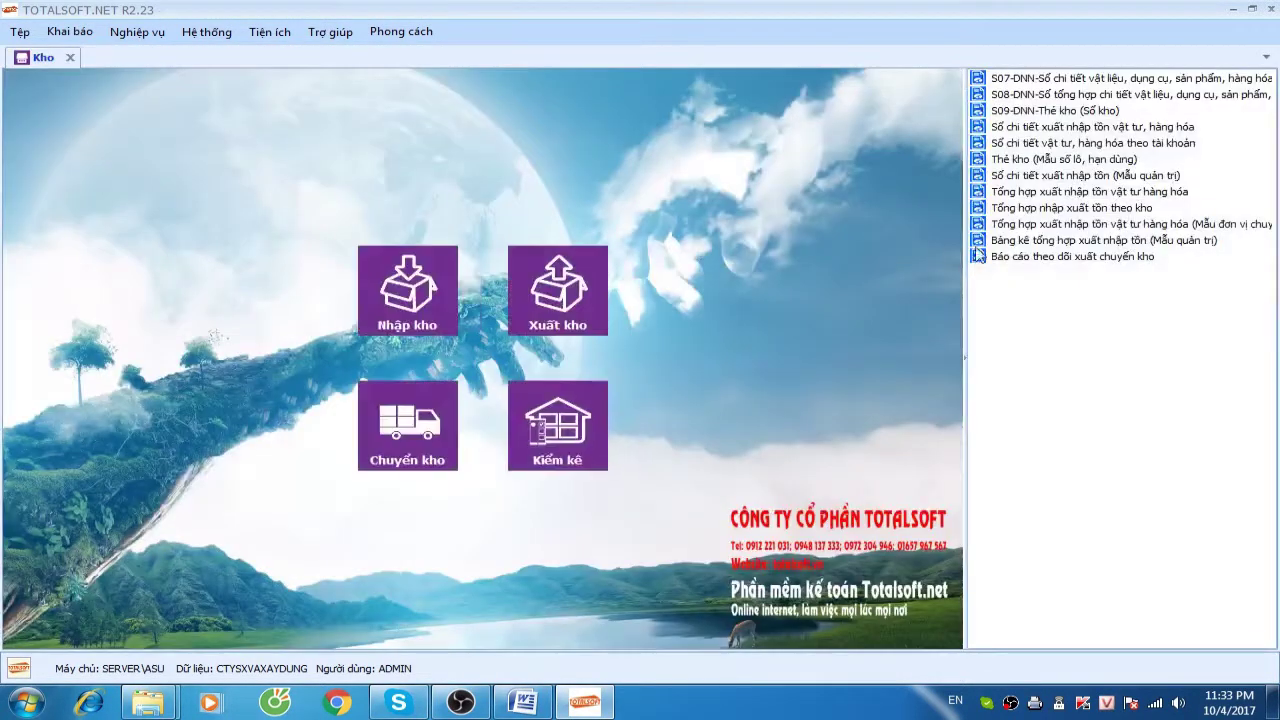
pyautogui.click(70, 57)
pyautogui.click(270, 350)
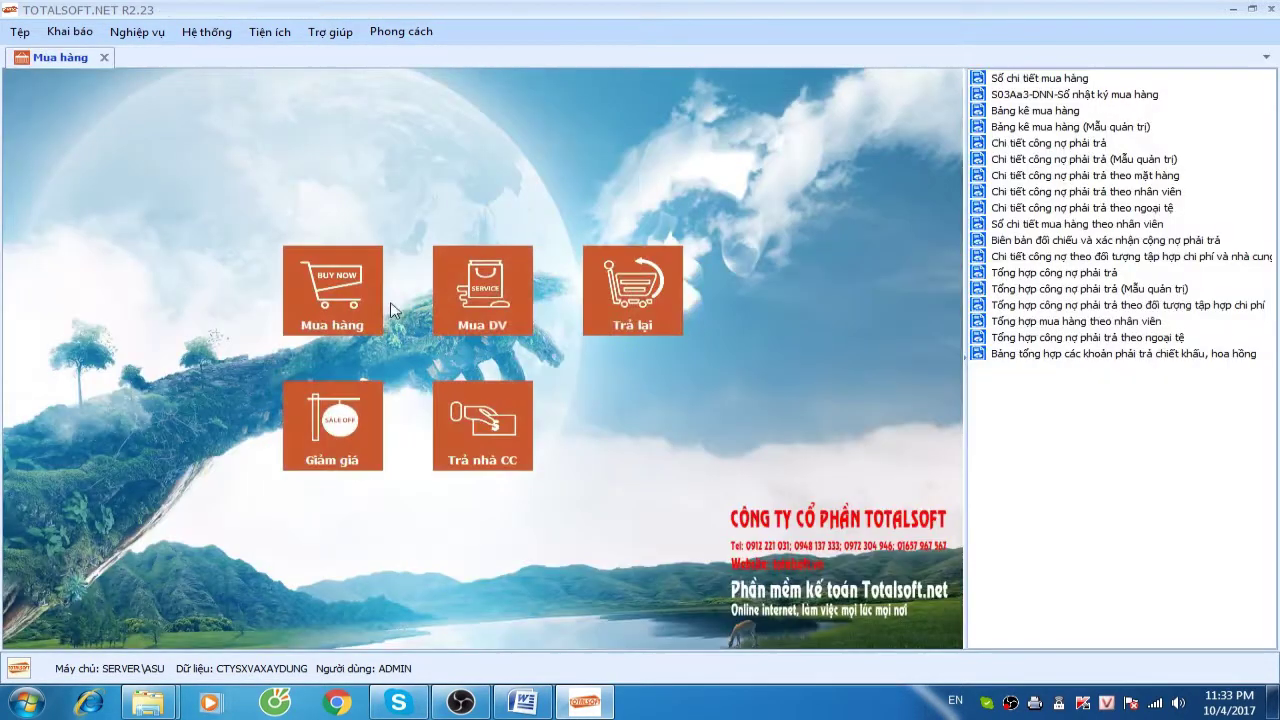
pyautogui.click(345, 305)
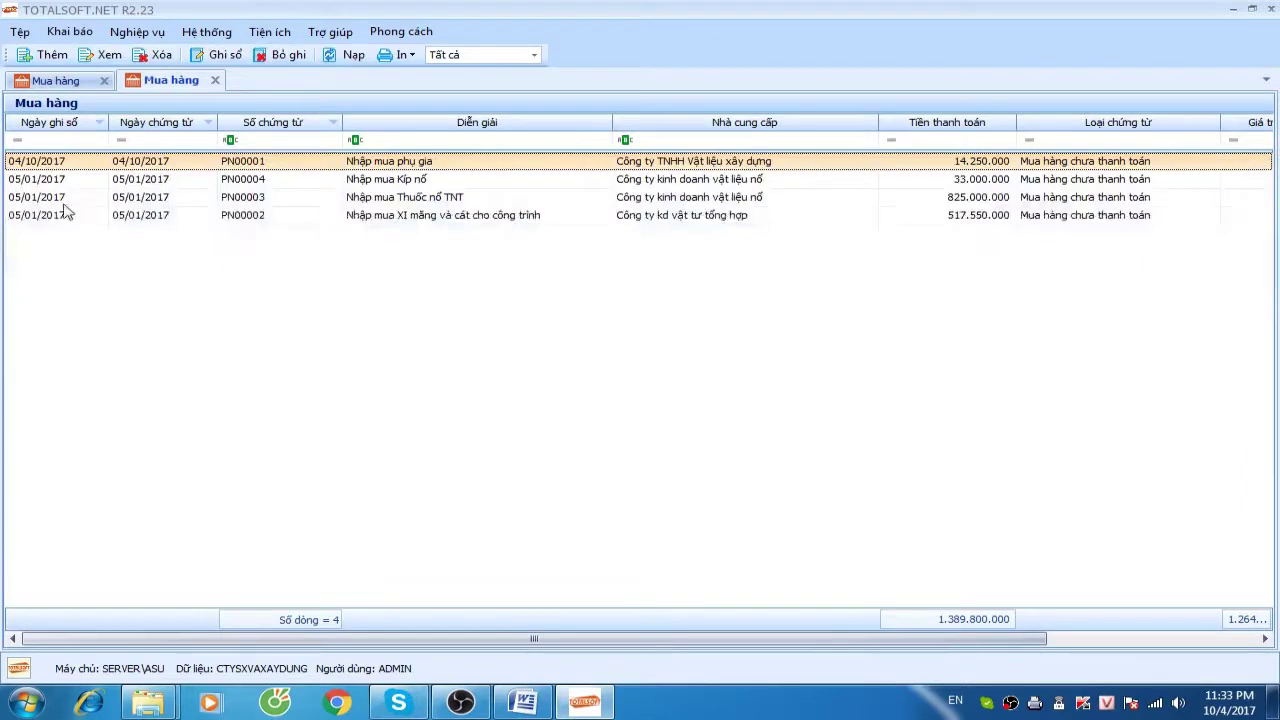
# Unpost receipt PN00001, change its posting date to 05/01/2017, and save it
pyautogui.doubleClick(138, 165)
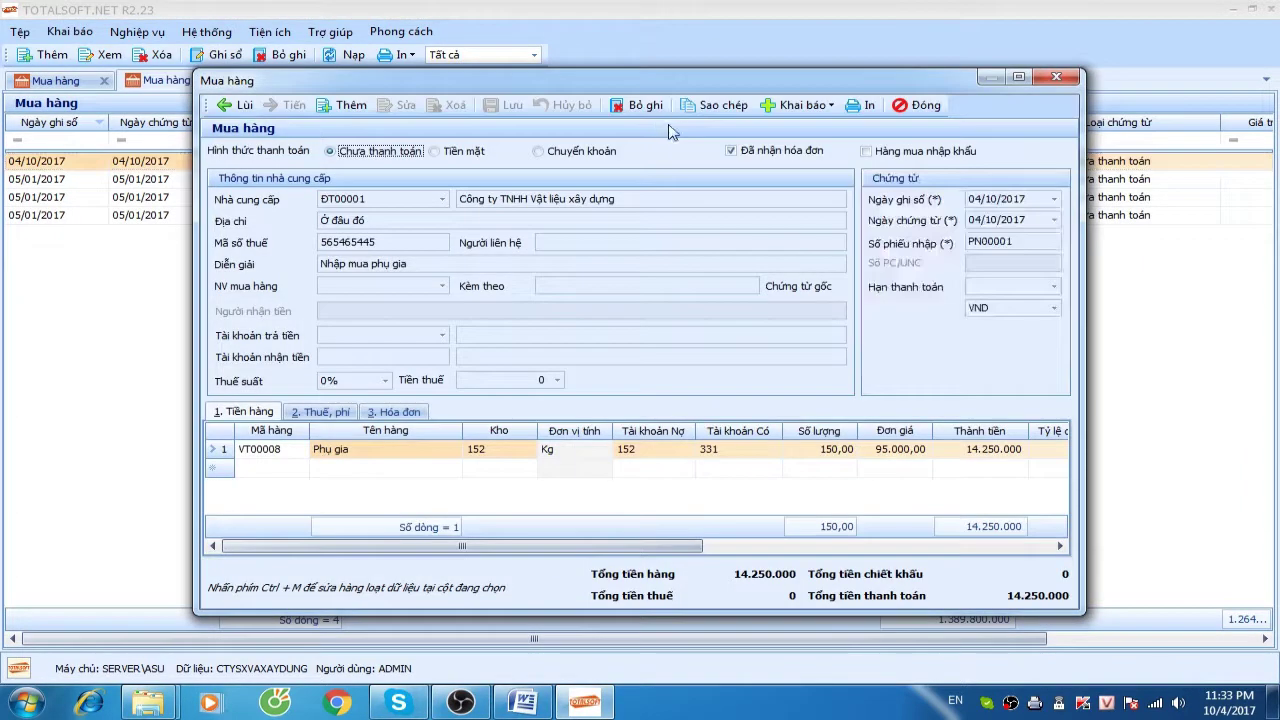
pyautogui.click(645, 105)
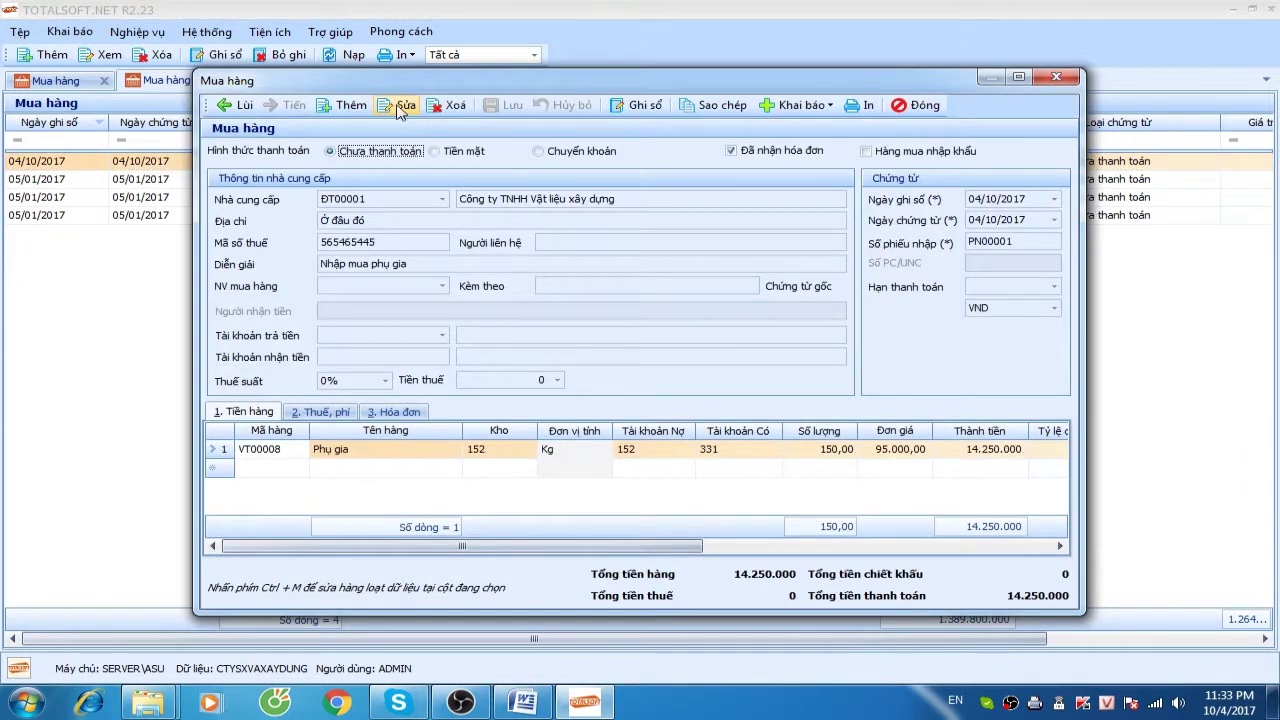
pyautogui.click(972, 200)
pyautogui.write('0501')
pyautogui.press('Tab')
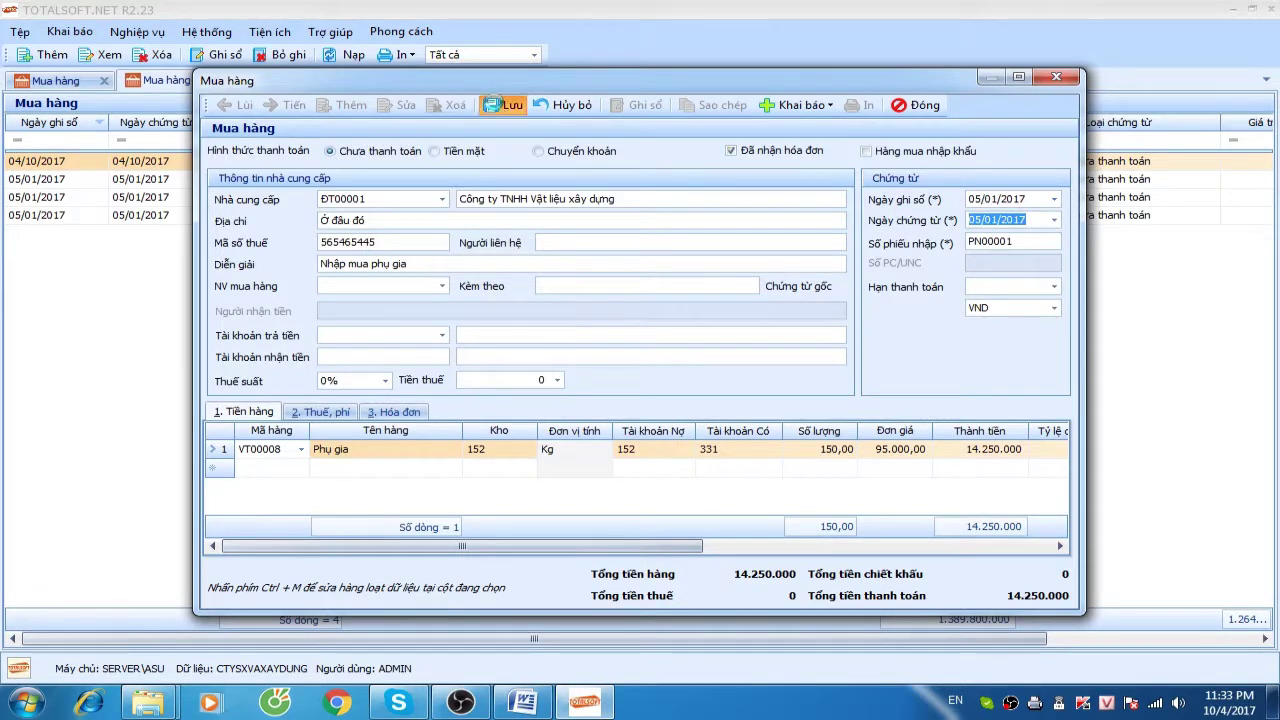
pyautogui.click(496, 104)
pyautogui.click(918, 105)
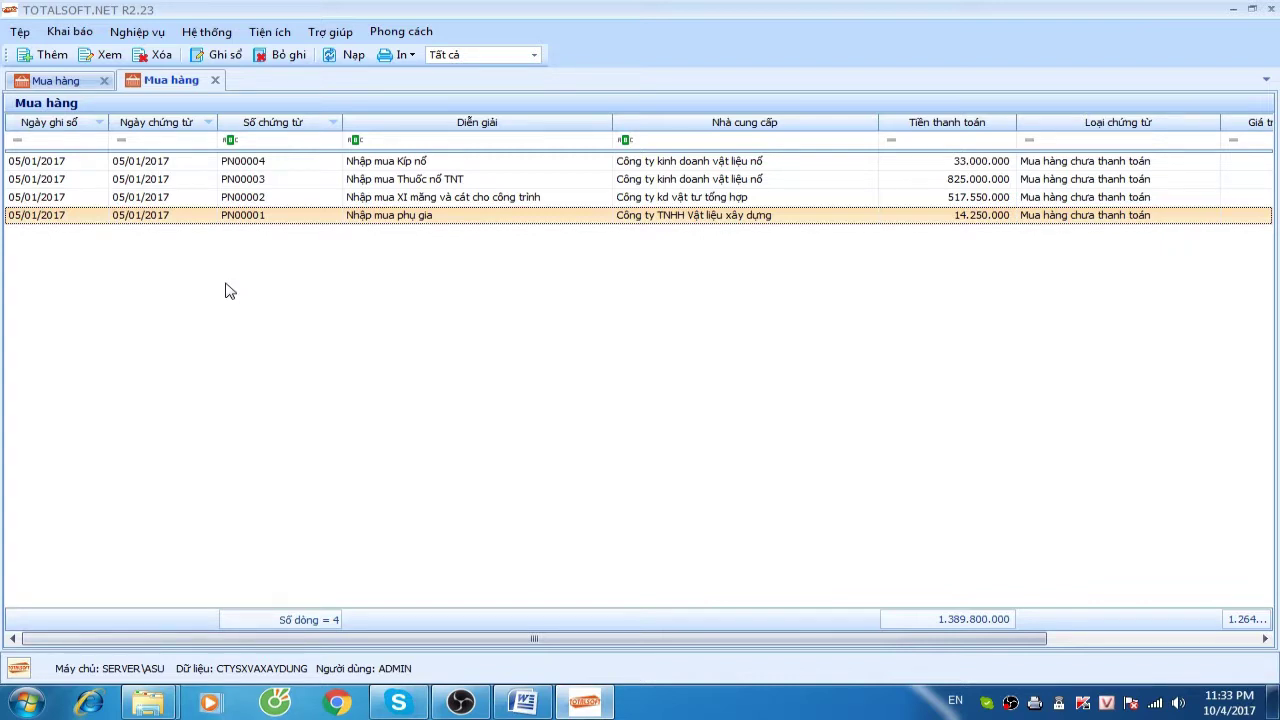
# Close both Mua hàng purchase lists and open the Kho warehouse module from the dashboard
pyautogui.click(271, 33)
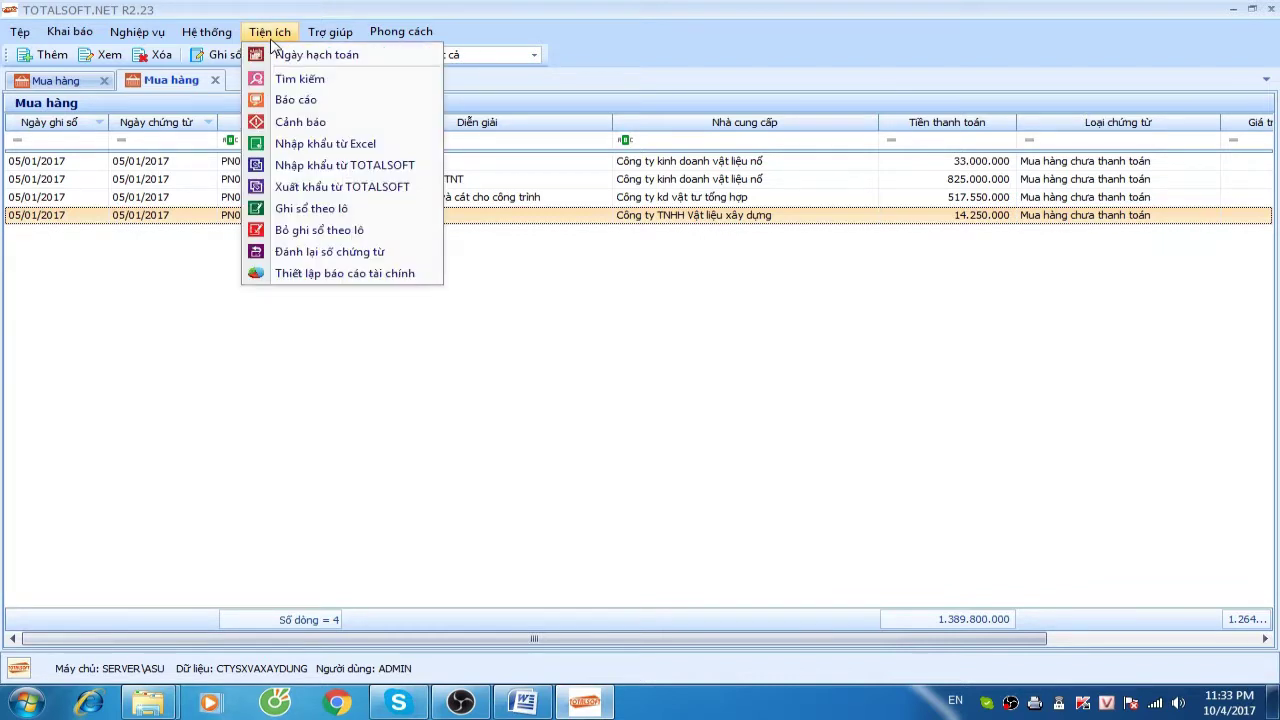
pyautogui.click(148, 288)
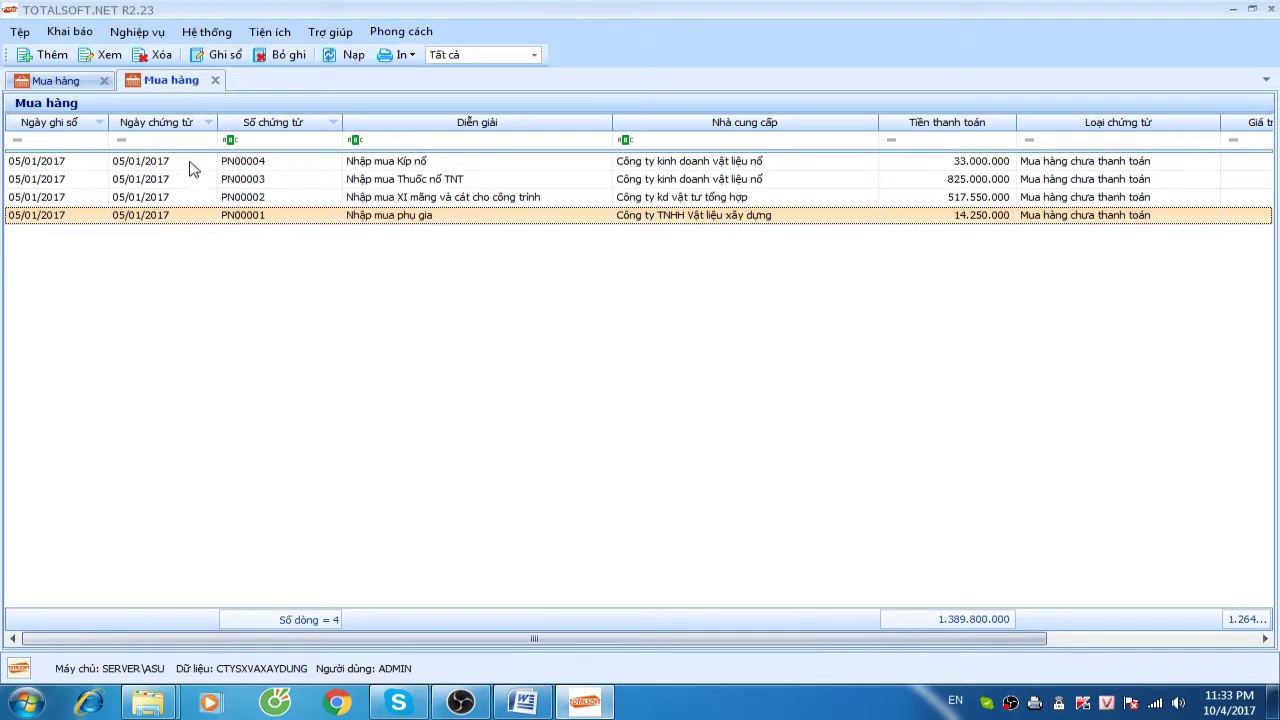
pyautogui.click(214, 81)
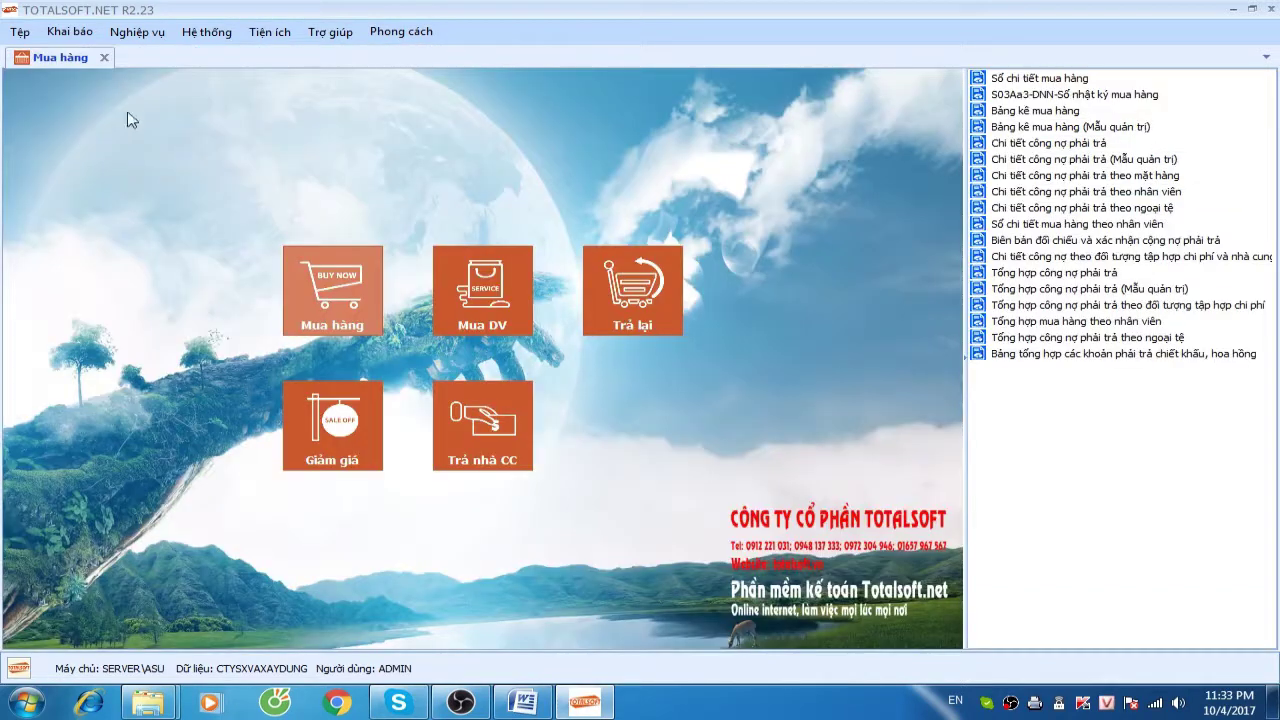
pyautogui.click(105, 57)
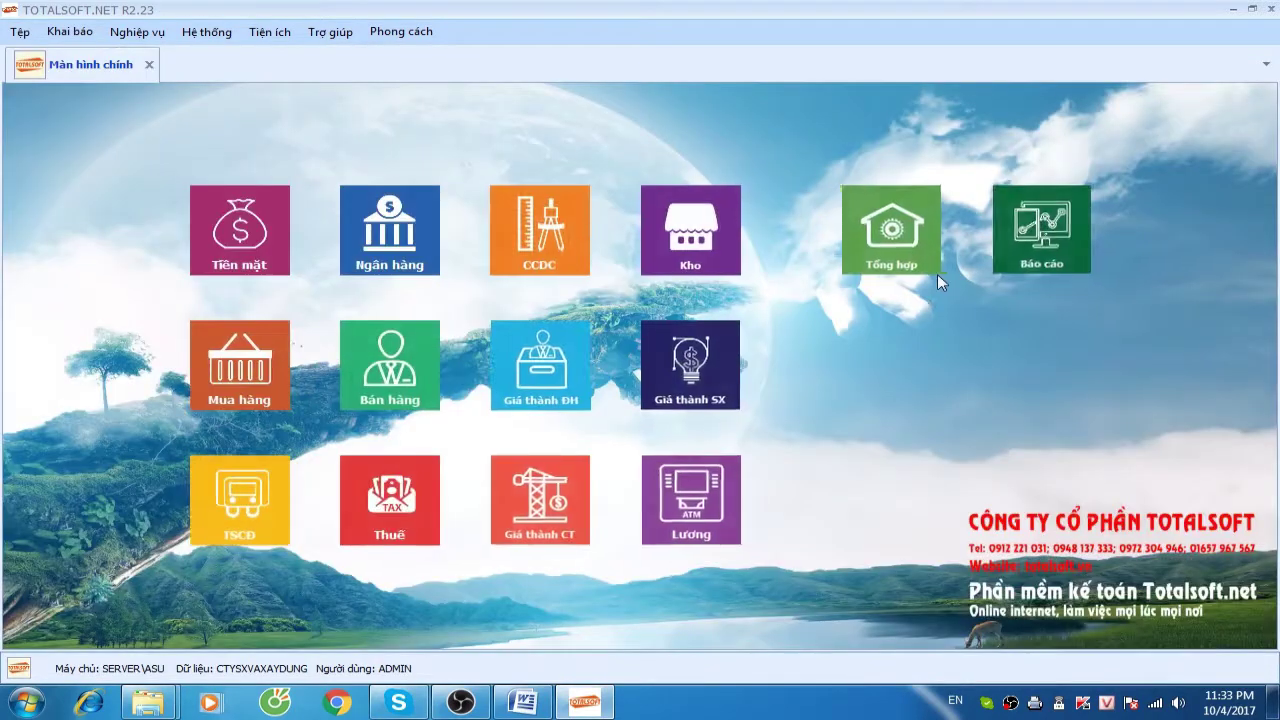
pyautogui.click(738, 245)
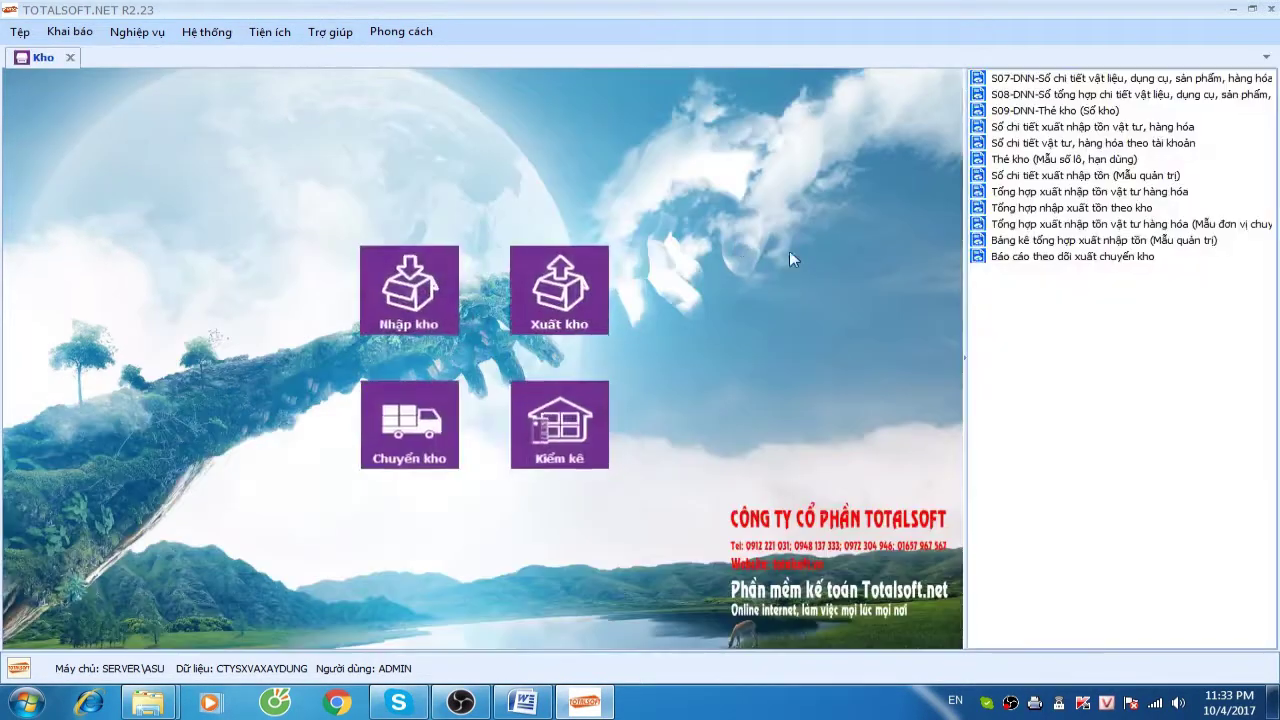
# Run 'Tổng hợp nhập xuất tồn theo kho' for warehouse 152, period Tháng 1, then close the preview
pyautogui.doubleClick(1031, 211)
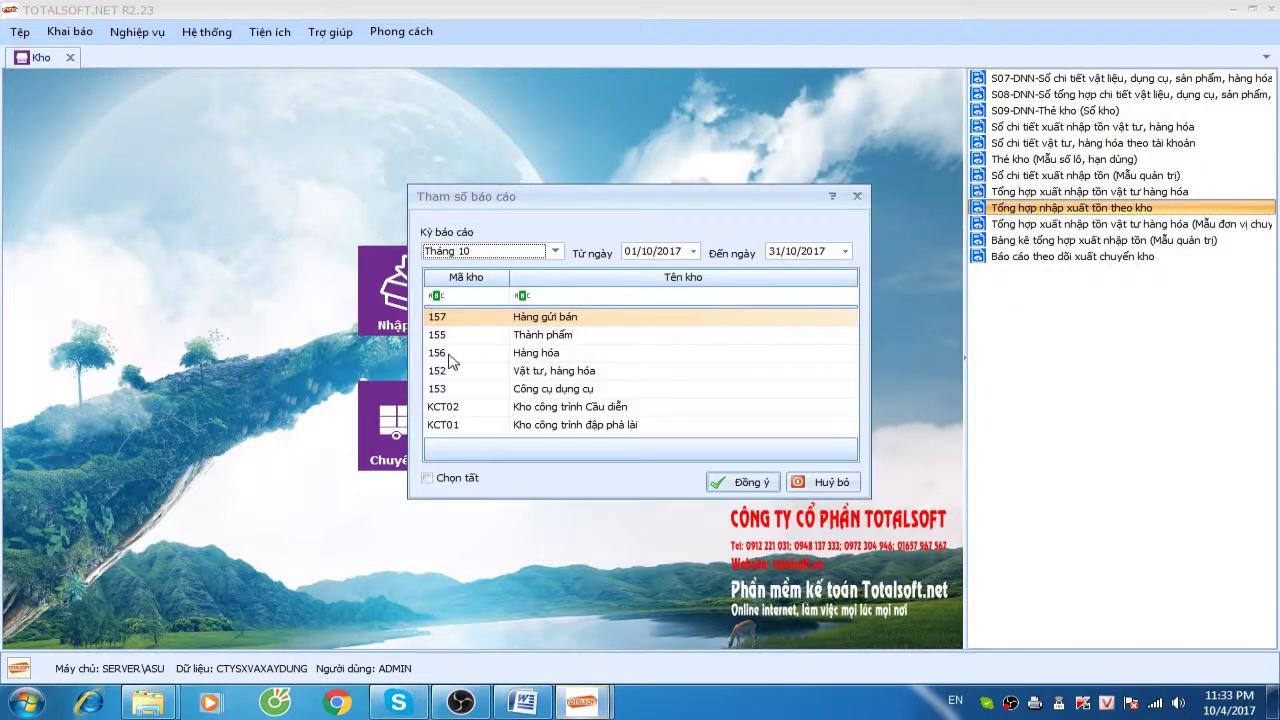
pyautogui.click(445, 375)
pyautogui.click(537, 255)
pyautogui.scroll(2, 495, 290)
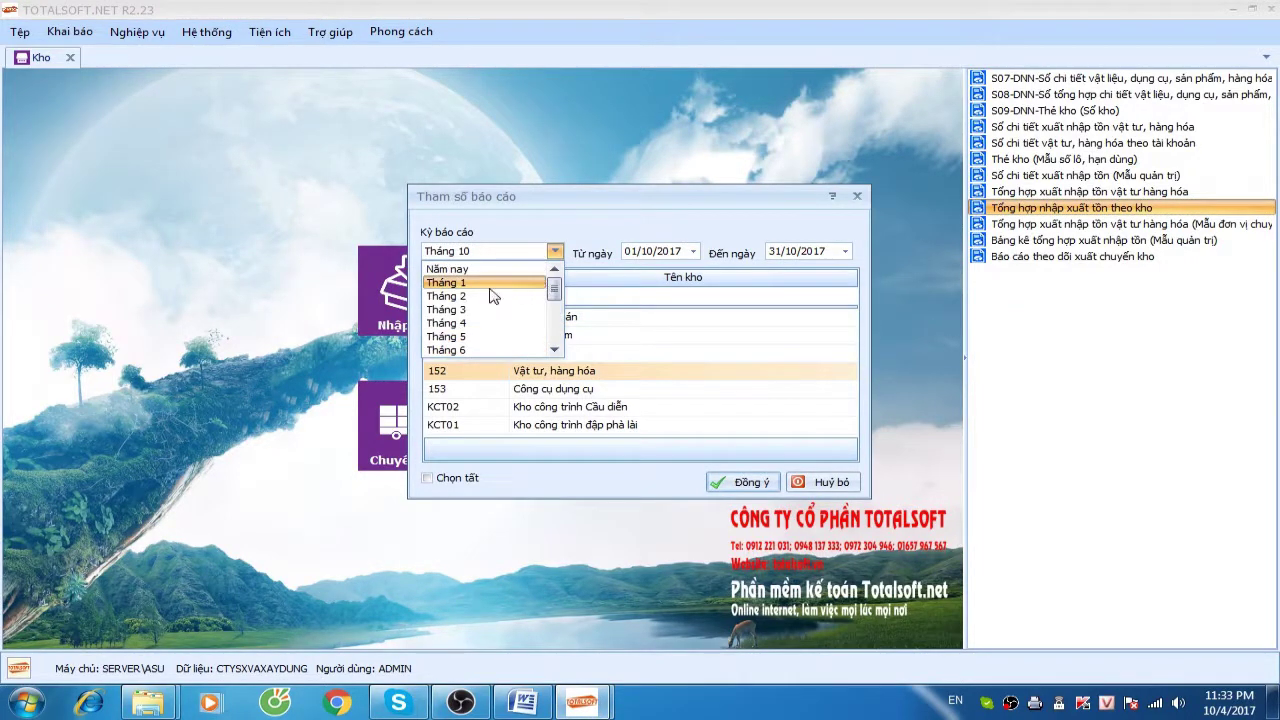
pyautogui.click(490, 284)
pyautogui.click(740, 483)
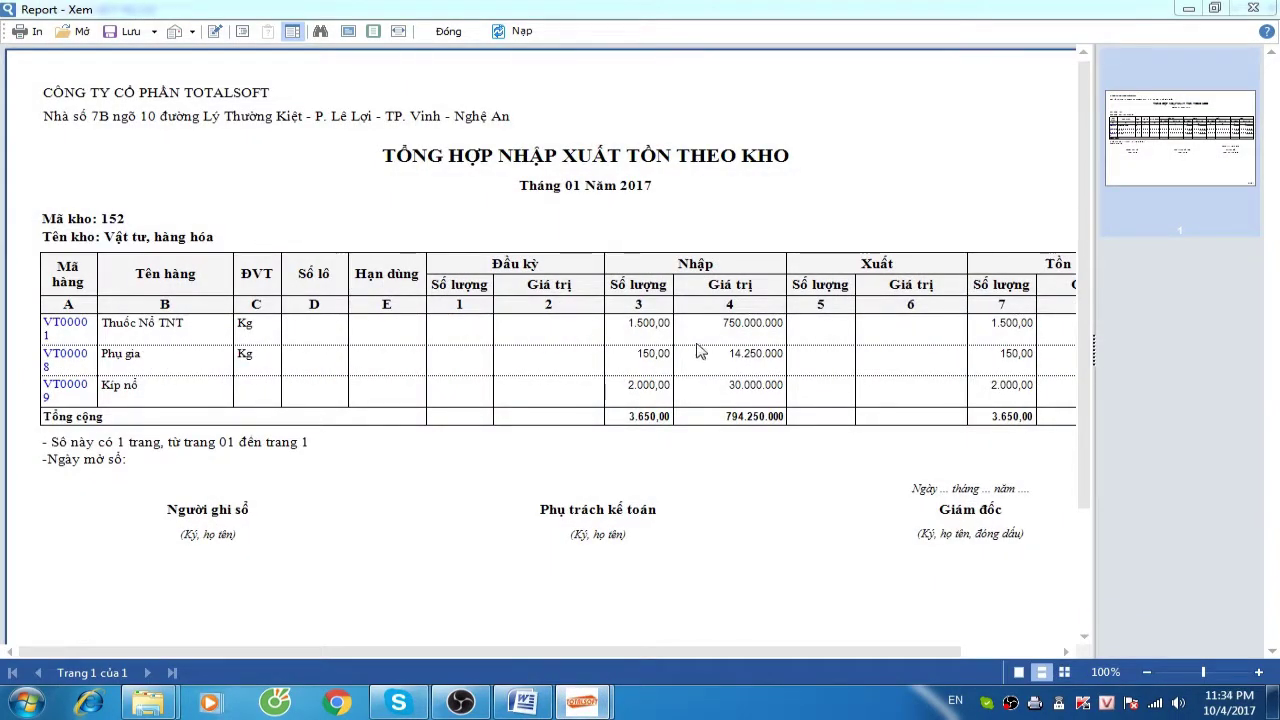
pyautogui.click(449, 32)
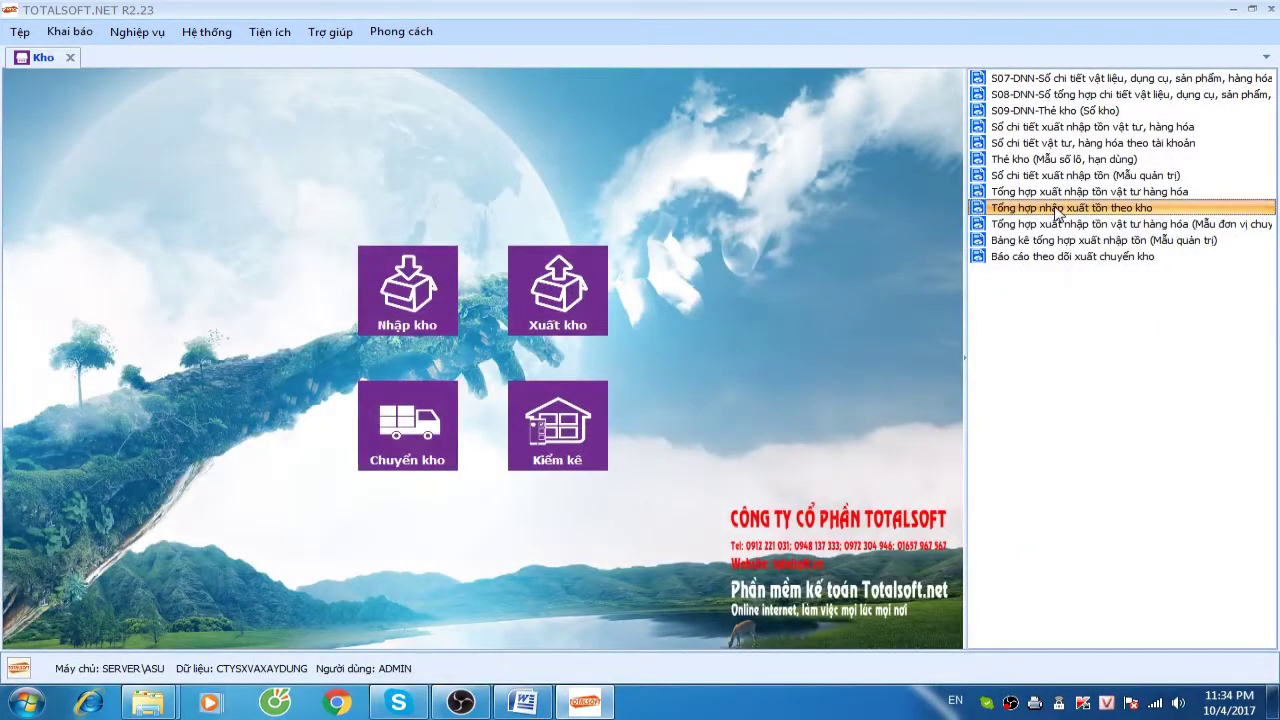
# Rerun the report with warehouses 152, KCT01 and KCT02 selected
pyautogui.click(428, 478)
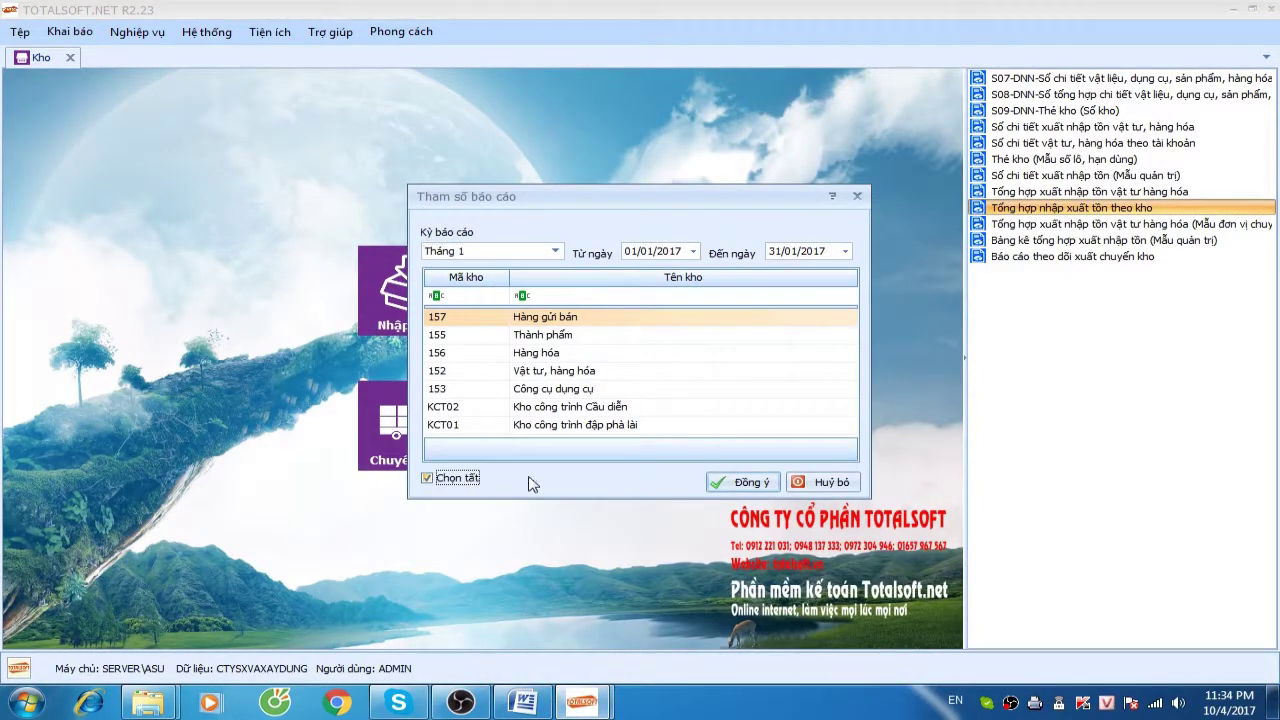
pyautogui.click(443, 480)
pyautogui.click(472, 410)
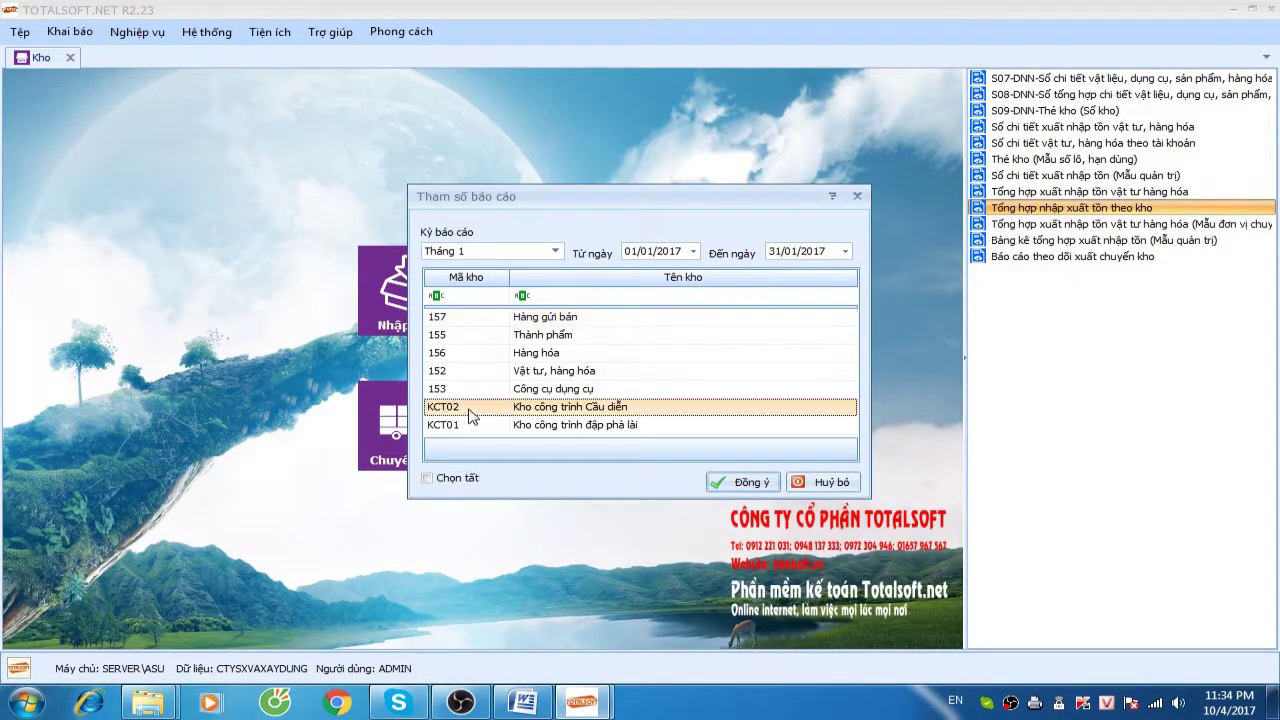
pyautogui.keyDown('ctrl'); pyautogui.click(466, 426); pyautogui.keyUp('ctrl')
pyautogui.keyDown('ctrl'); pyautogui.click(465, 371); pyautogui.keyUp('ctrl')
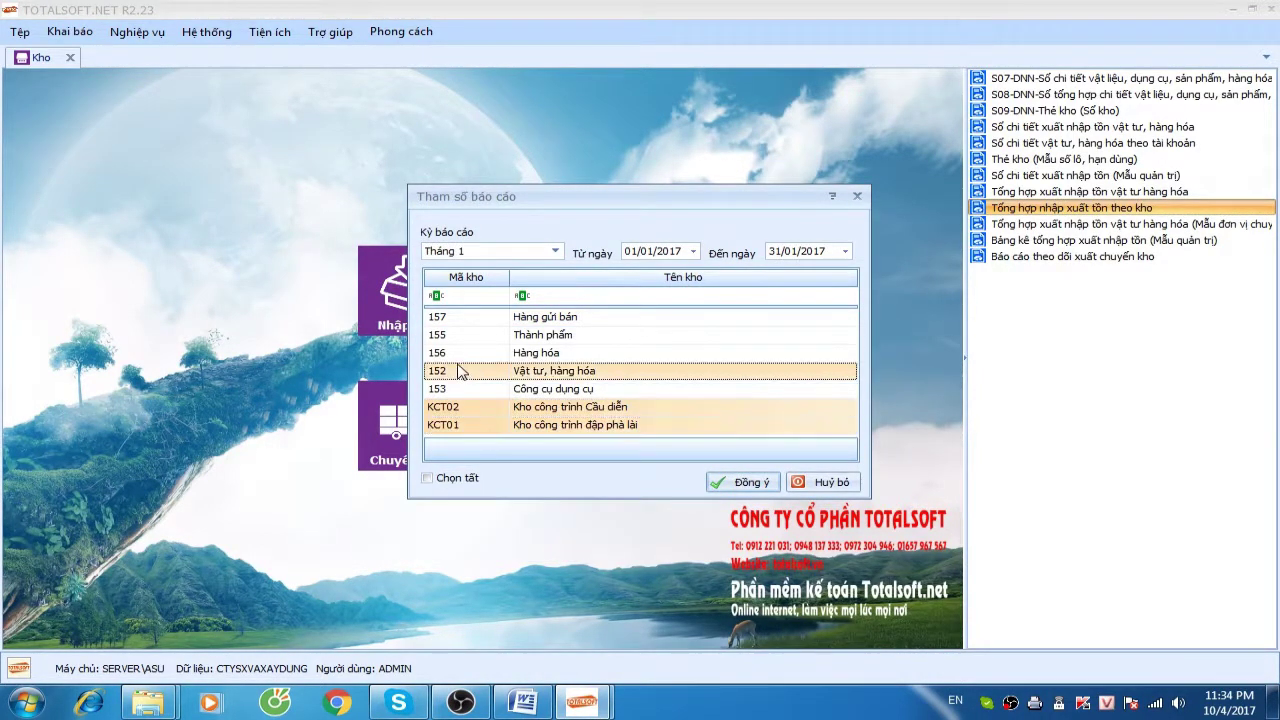
pyautogui.click(742, 482)
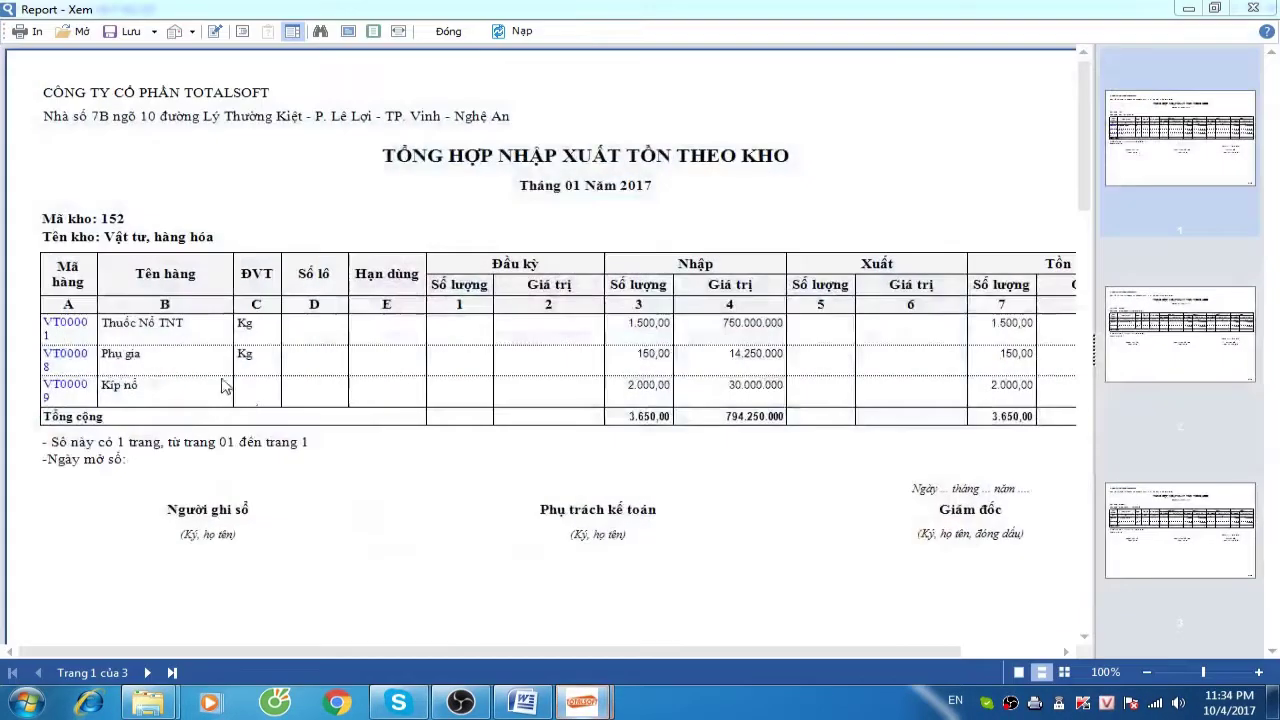
# Review pages 2 and 3 for KCT01 and KCT02, then close the preview and the Kho module
pyautogui.click(148, 673)
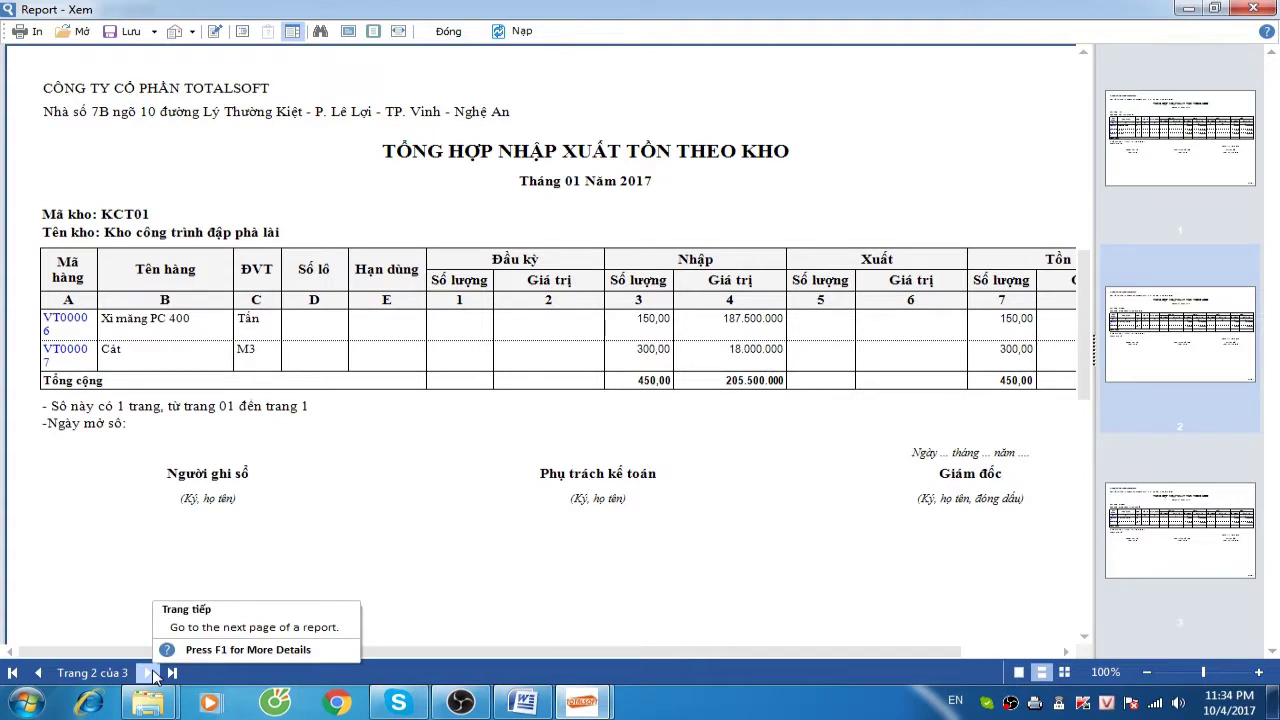
pyautogui.click(149, 673)
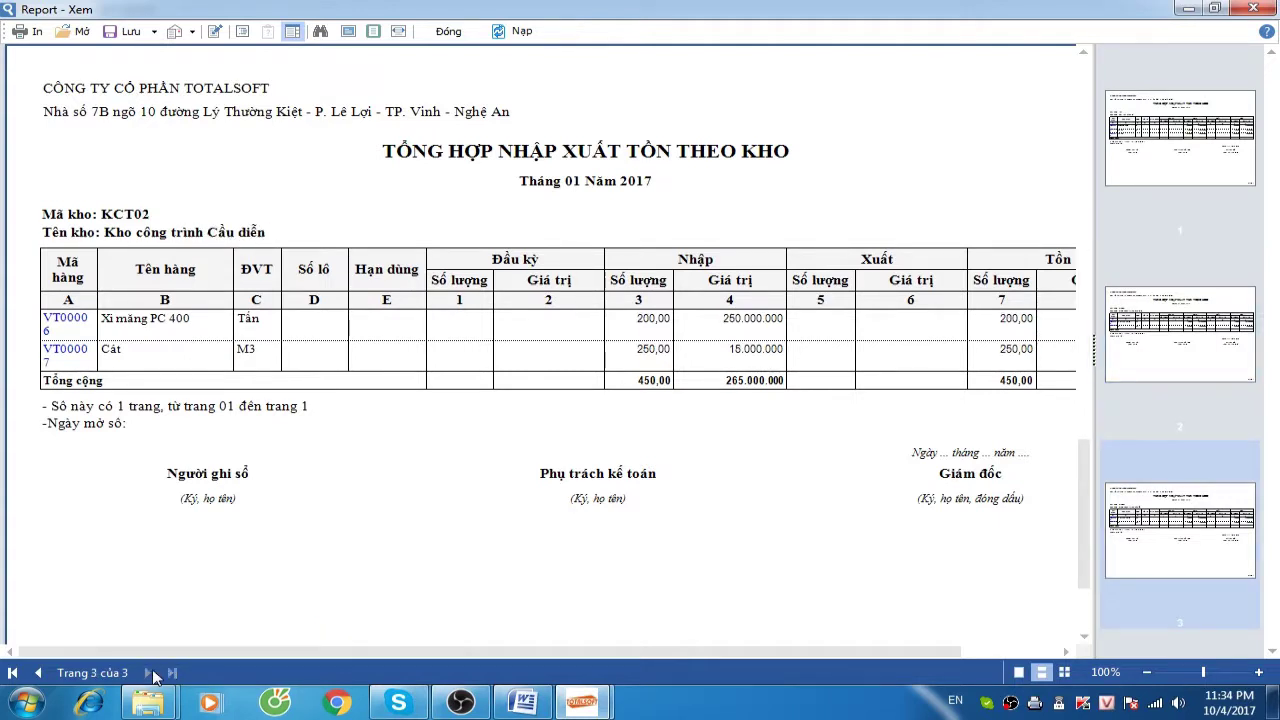
pyautogui.click(449, 31)
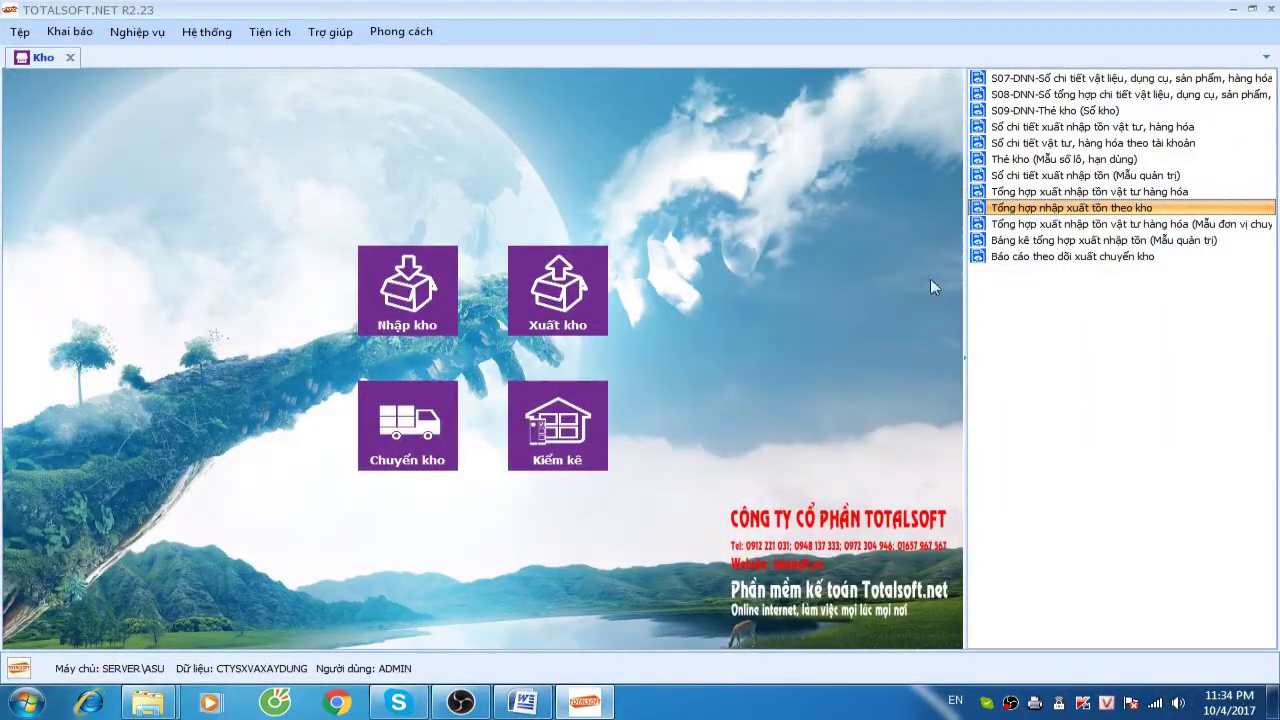
pyautogui.click(70, 58)
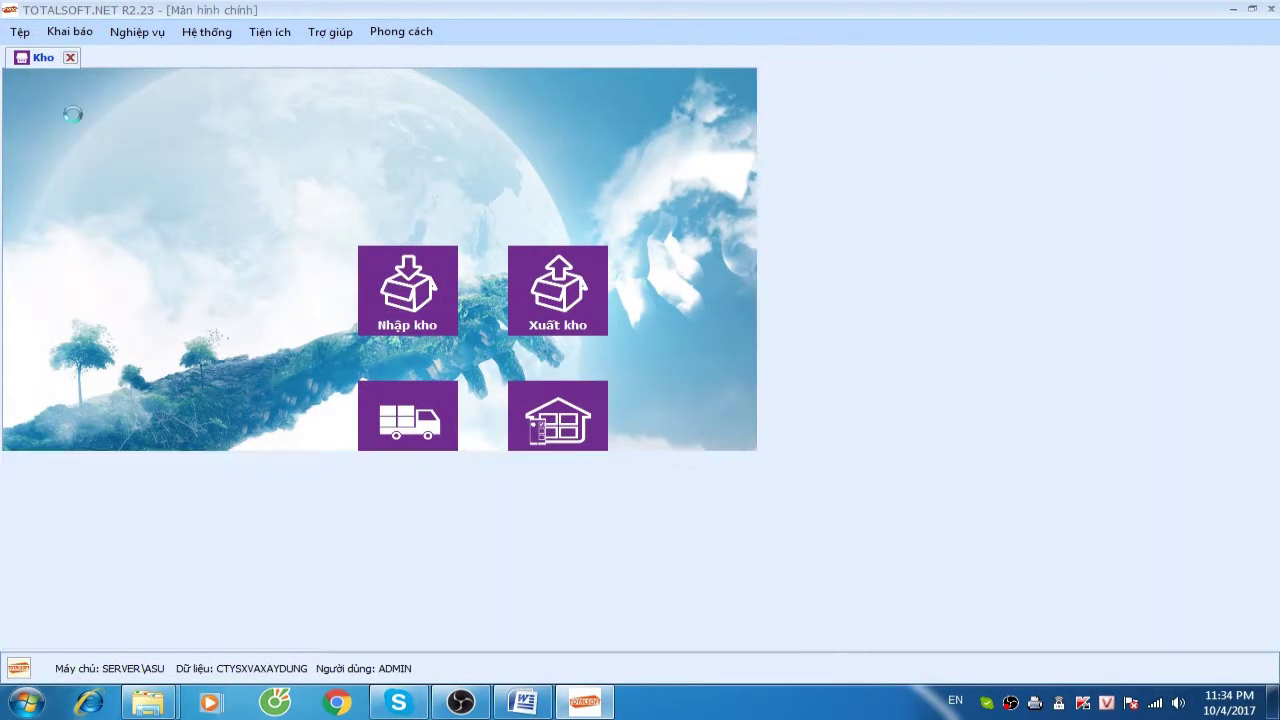